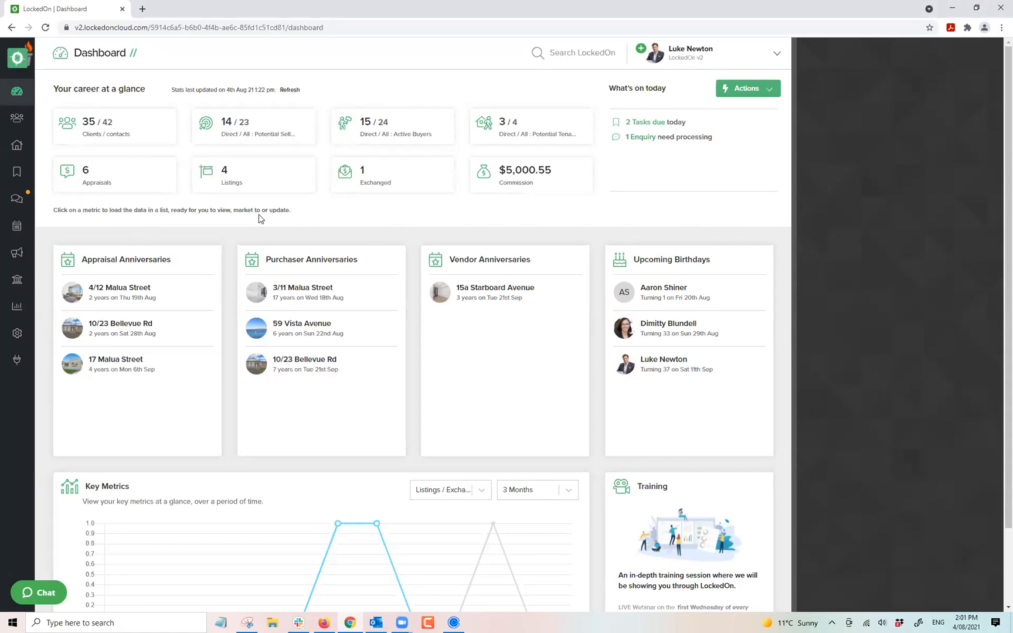
Open the Enquiries page from the sidebar.
double_click(221, 210)
left_click(221, 210)
left_click(186, 219)
left_click(17, 200)
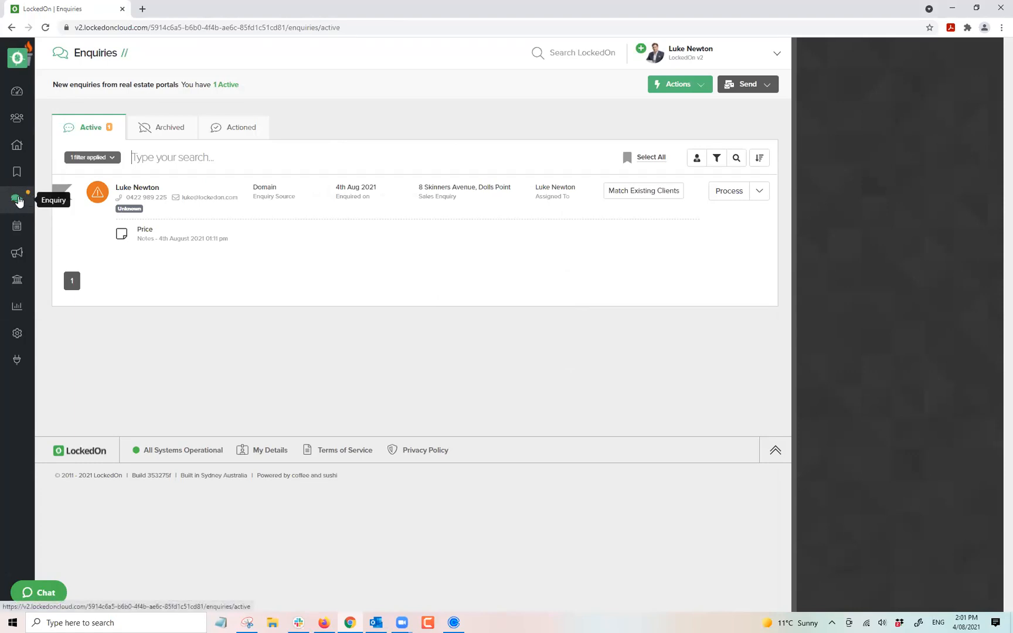
Back on the Dashboard, open the '1 Enquiry' needing processing under What's on today.
left_click(18, 100)
left_click_drag(727, 146, 609, 90)
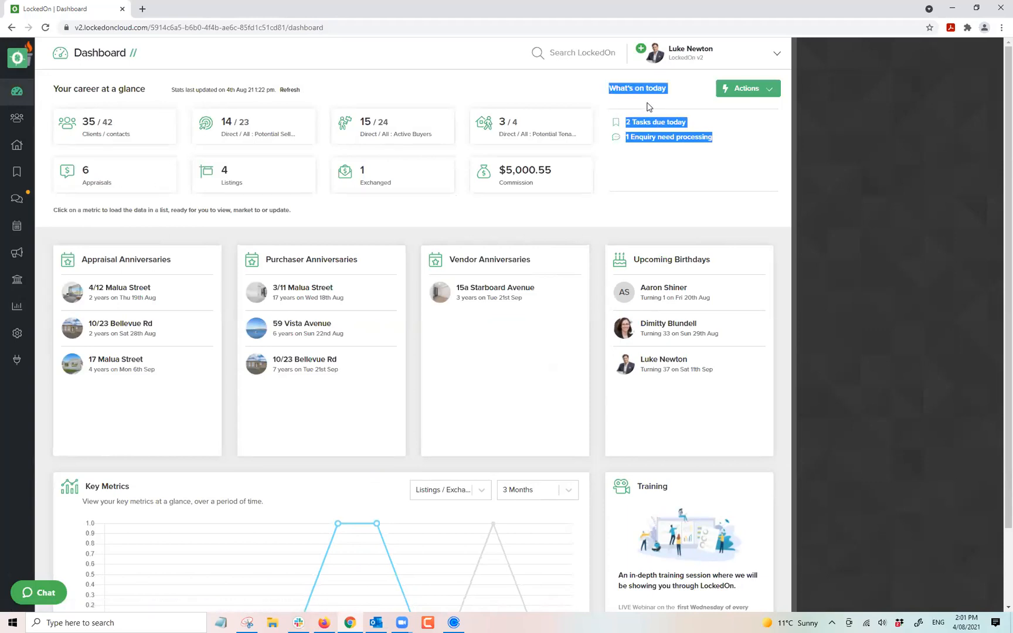
left_click(657, 136)
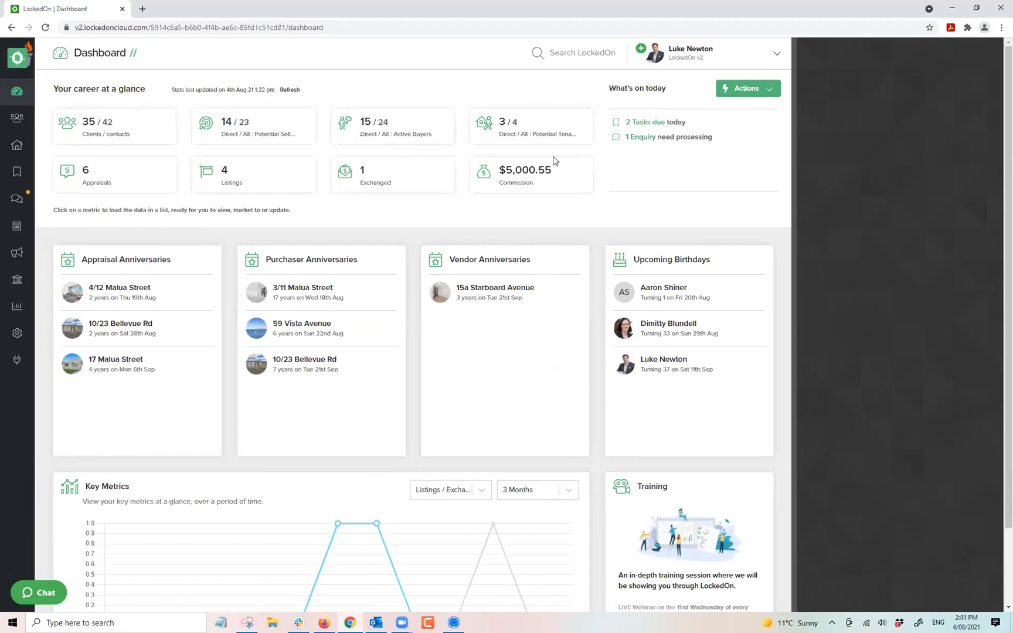
left_click(632, 138)
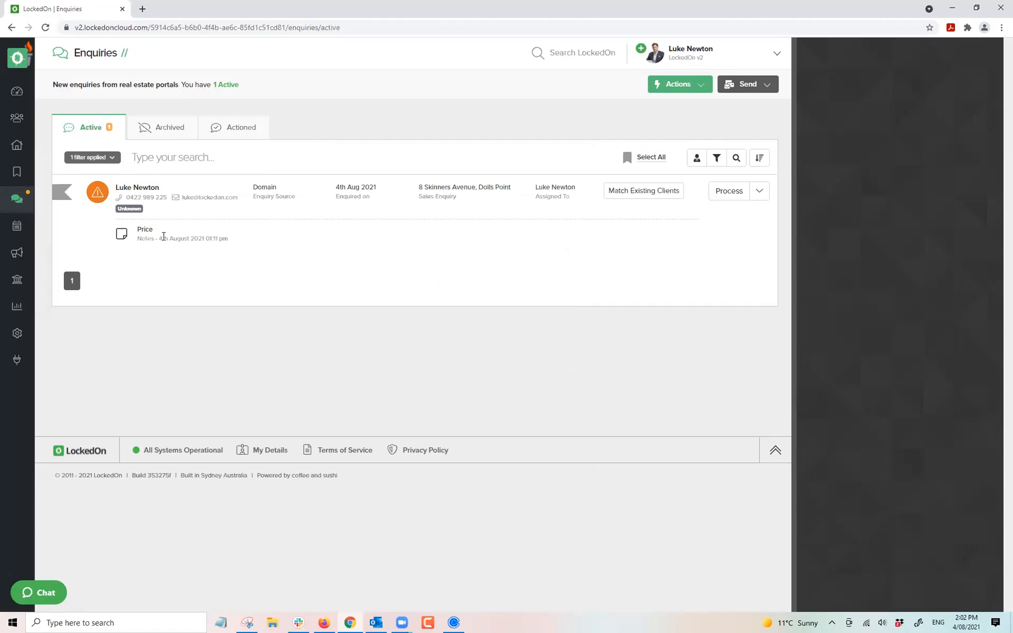
left_click(17, 333)
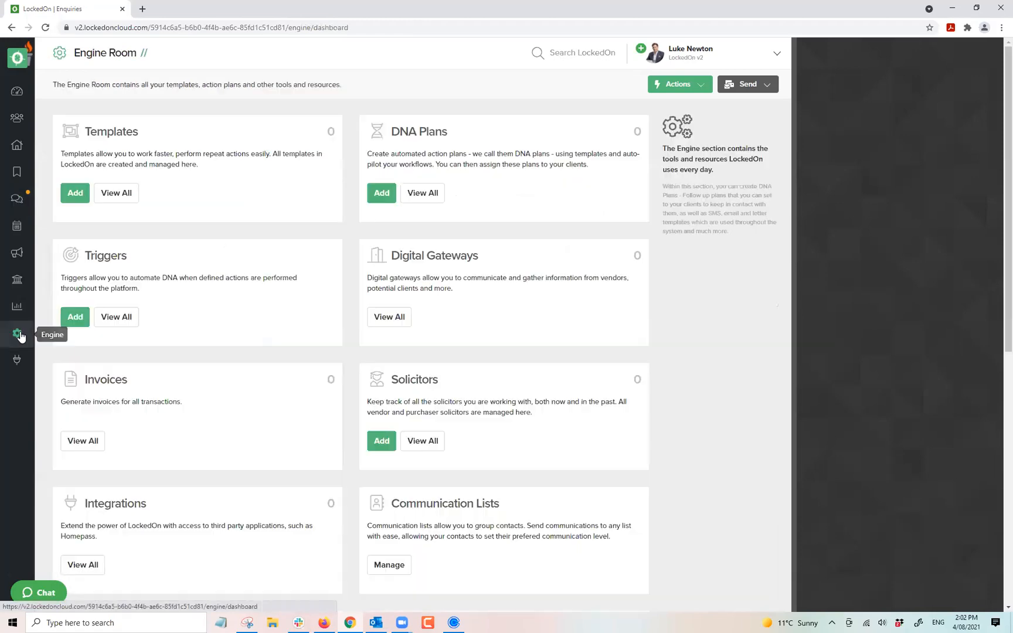
double_click(107, 253)
left_click(106, 253)
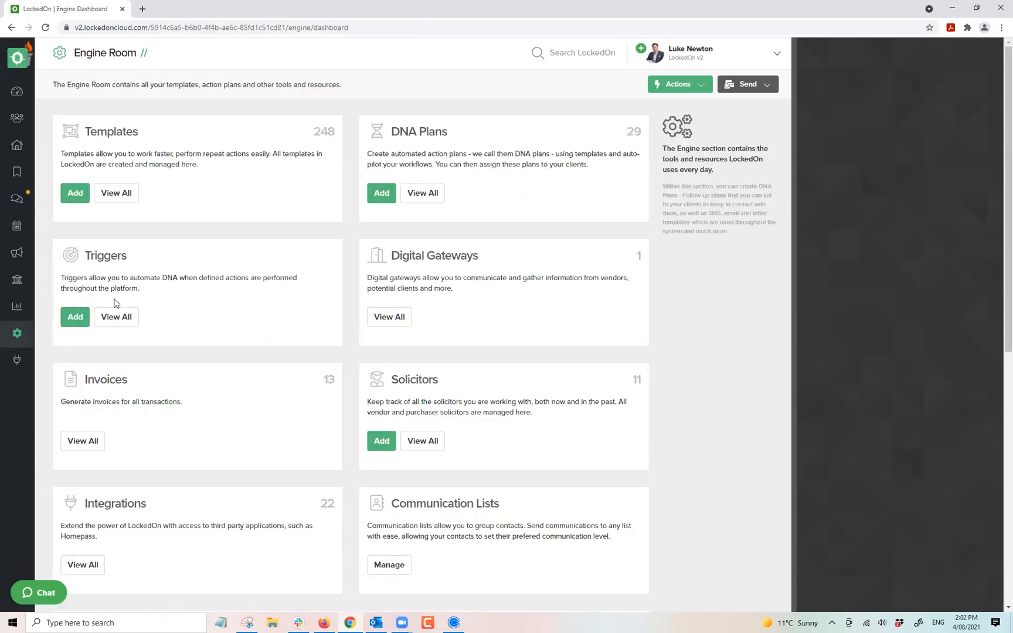
left_click(114, 317)
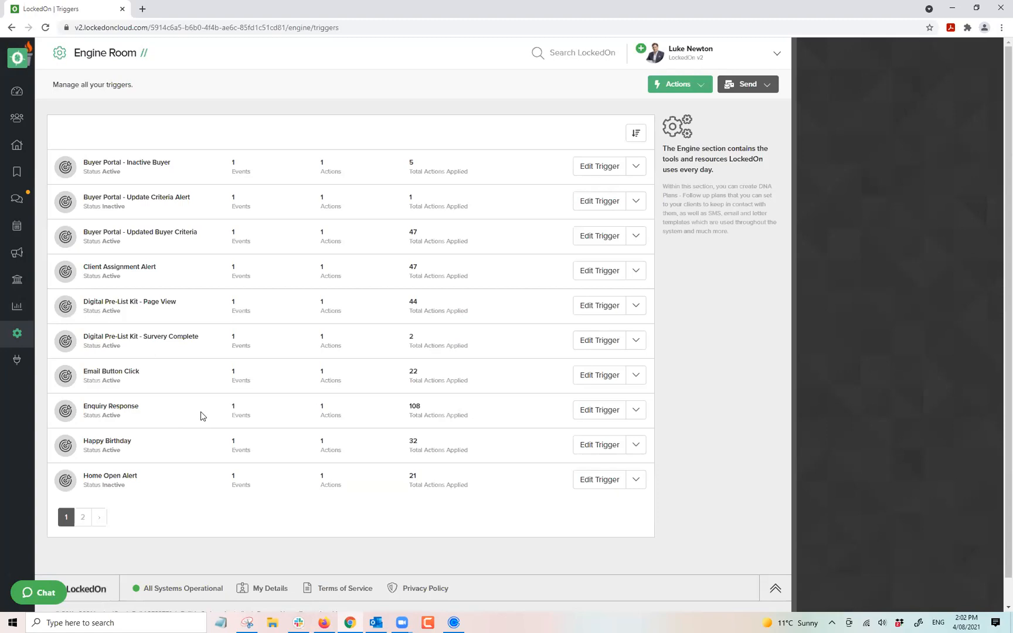
triple_click(104, 405)
left_click(580, 417)
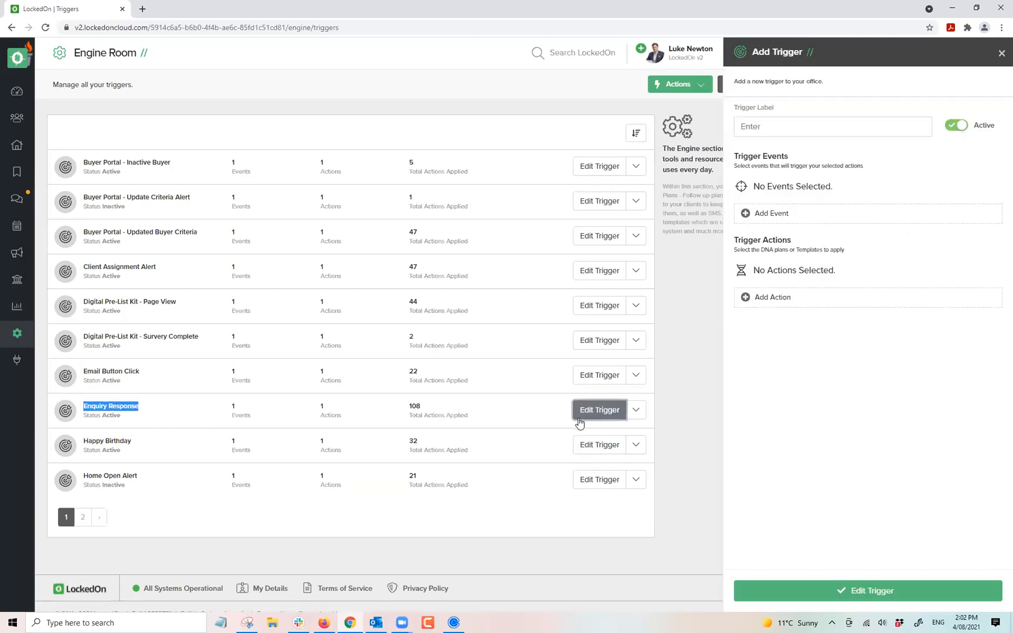
left_click(1001, 53)
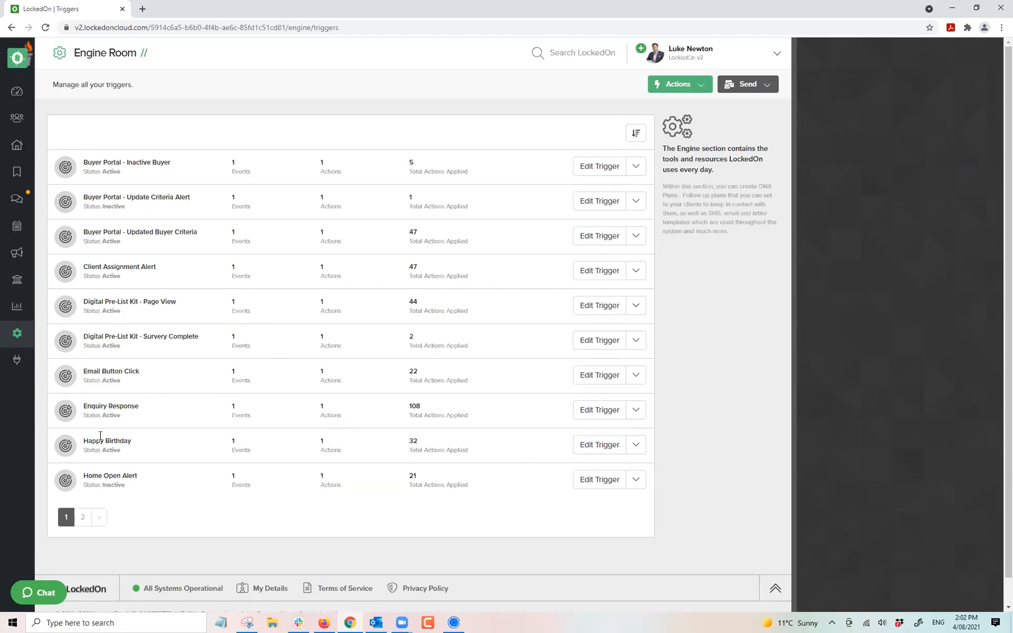
left_click(17, 199)
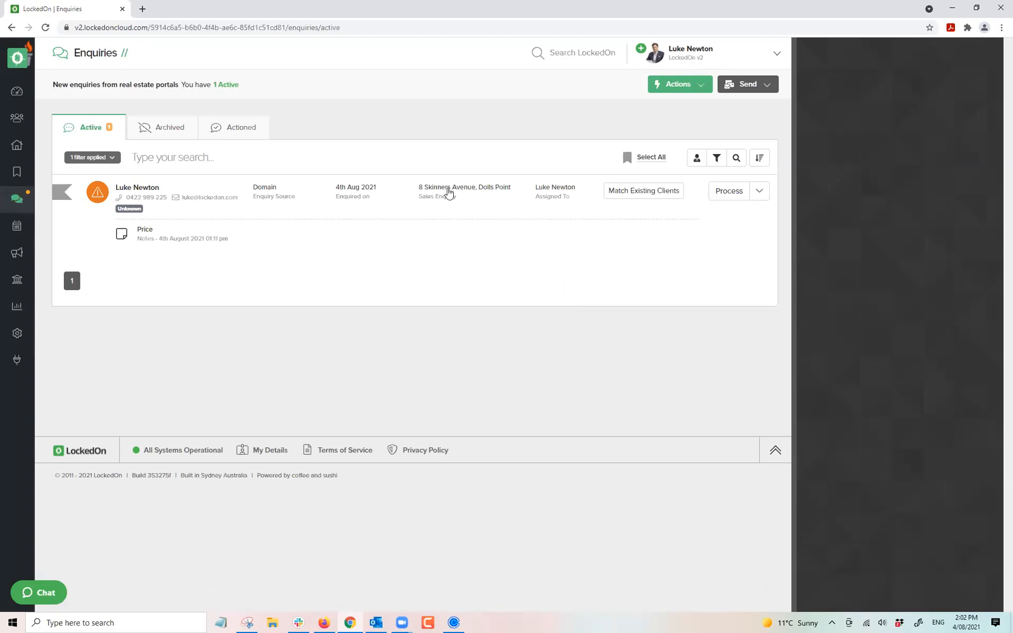
left_click(729, 192)
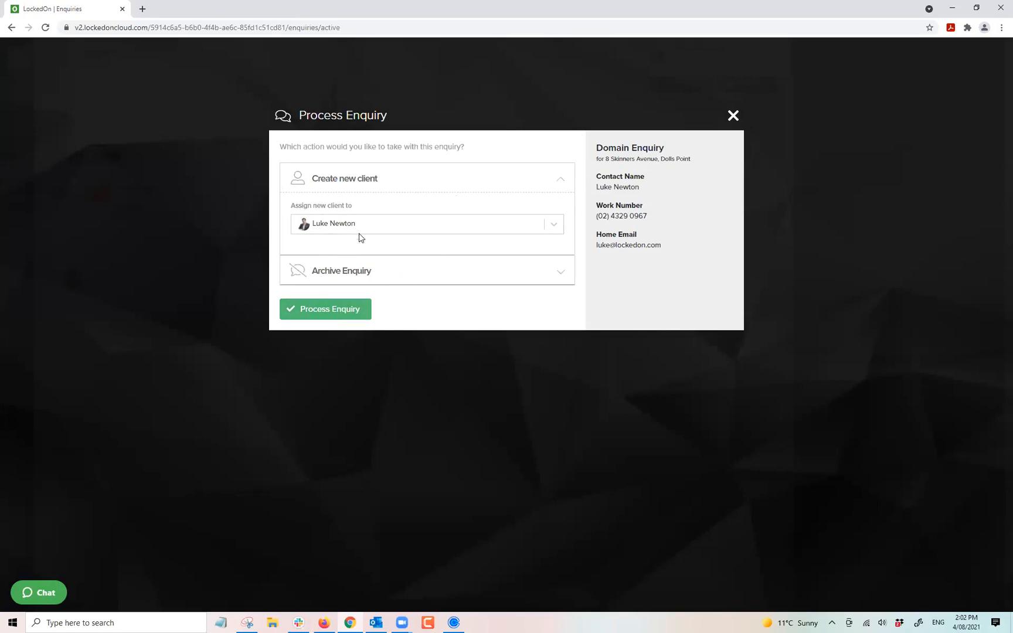
left_click(732, 117)
left_click(647, 194)
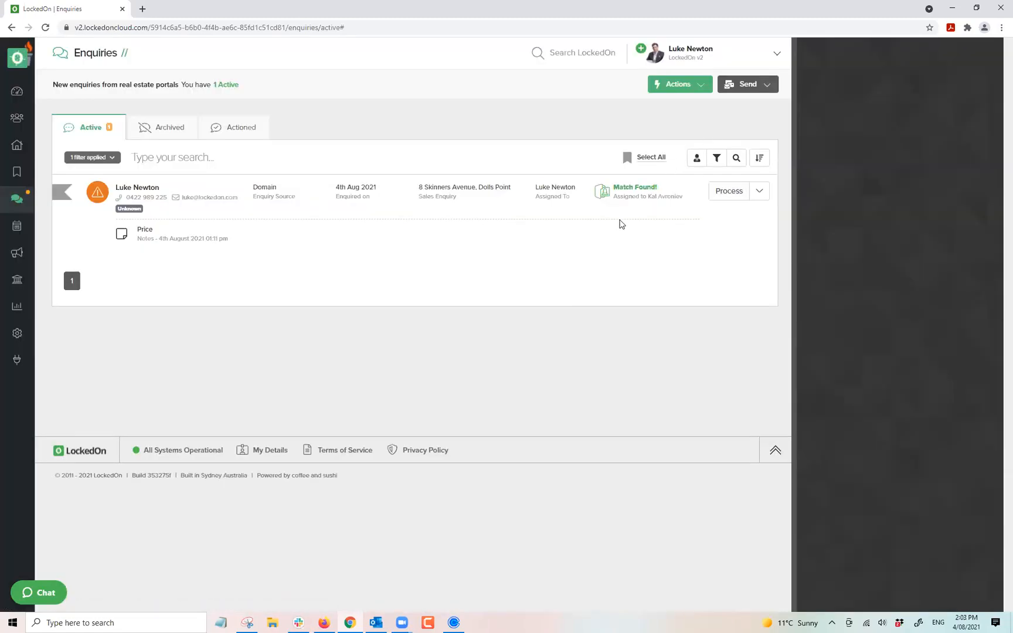
left_click(726, 192)
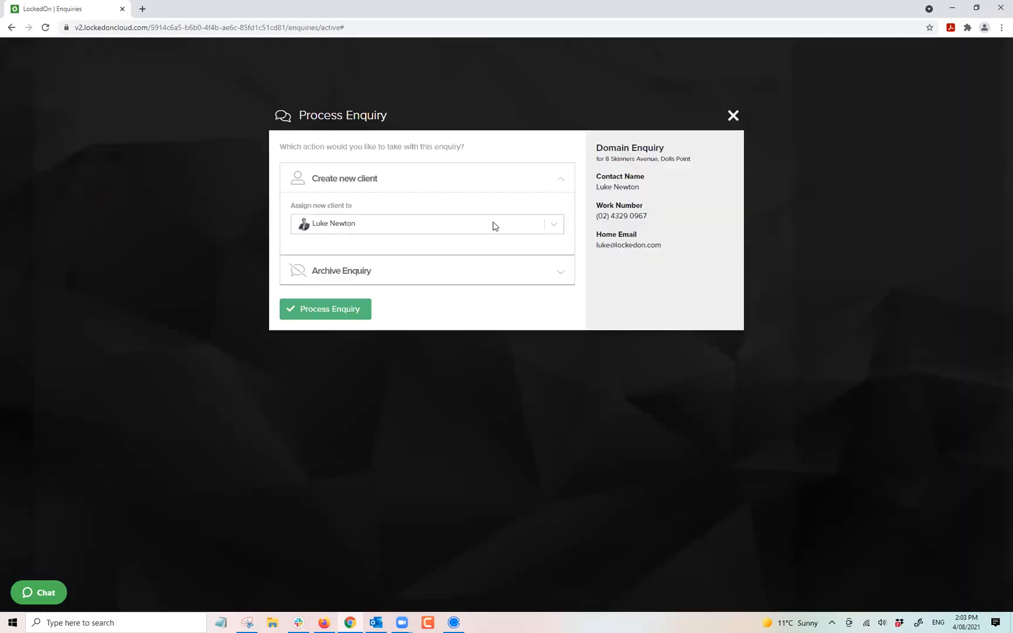
left_click(328, 310)
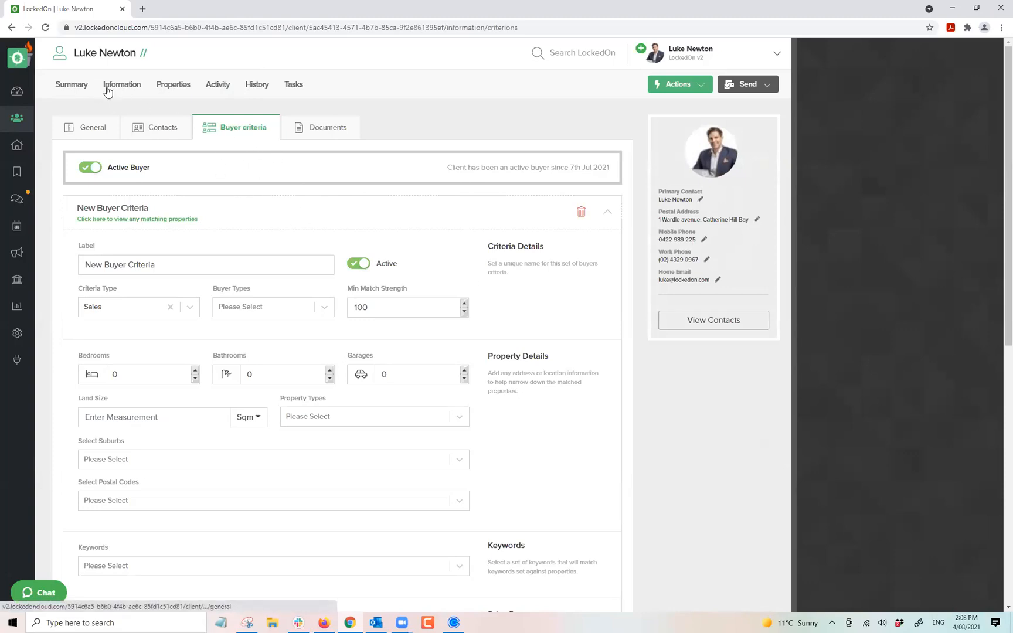
left_click(70, 88)
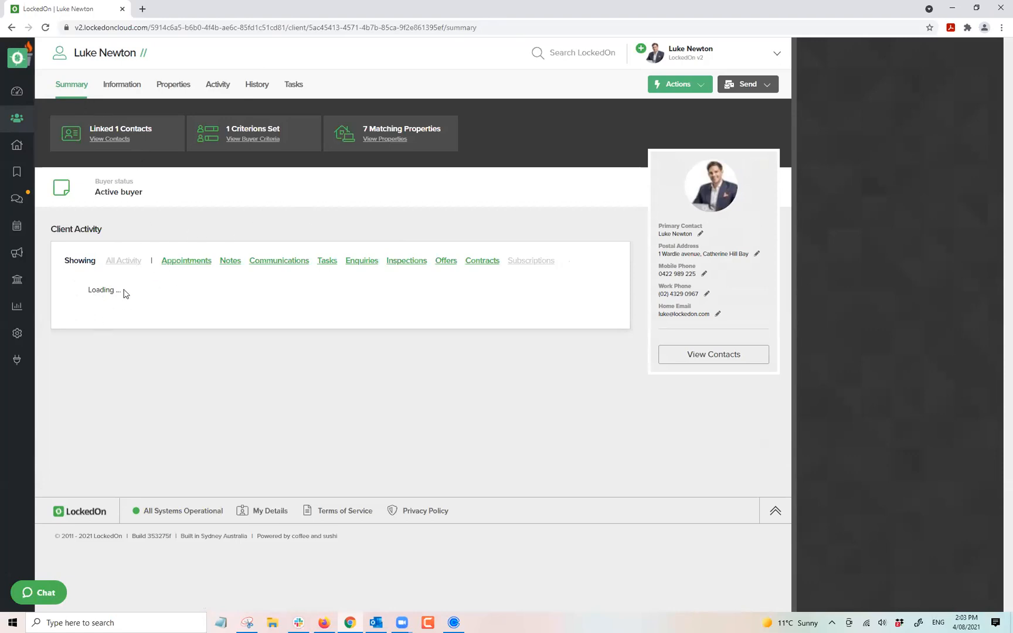
scroll(163, 359, "down", 3)
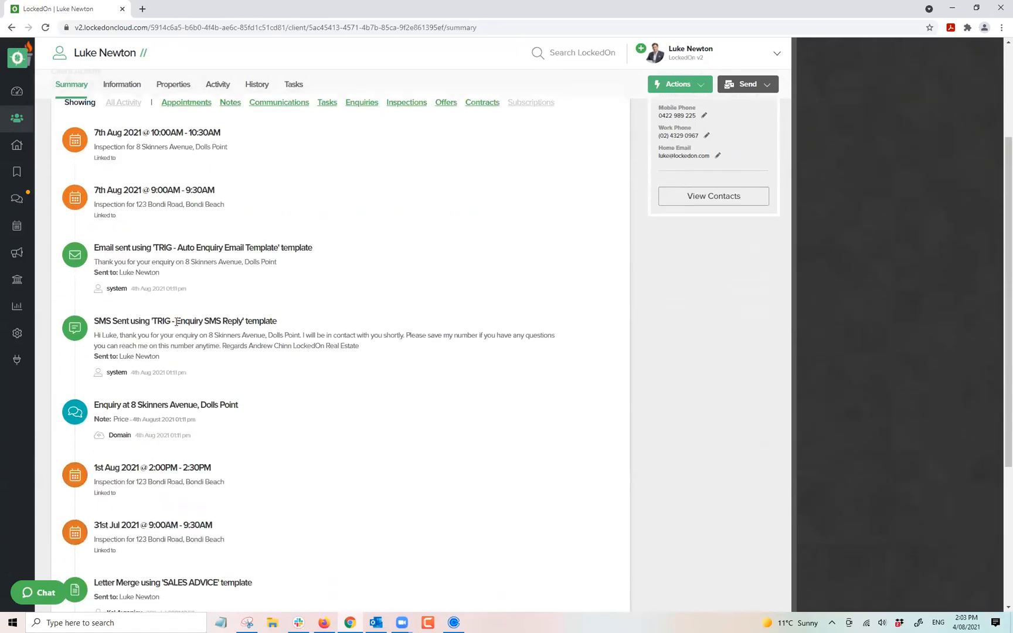
left_click_drag(187, 289, 144, 288)
left_click_drag(187, 372, 151, 372)
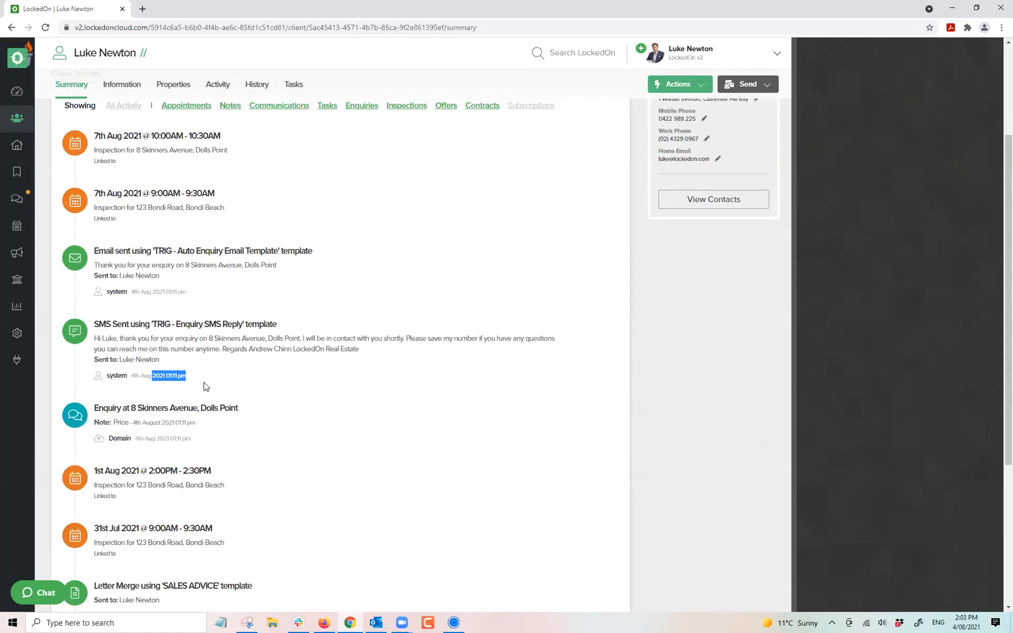
scroll(203, 385, "up", 3)
left_click_drag(160, 515, 95, 494)
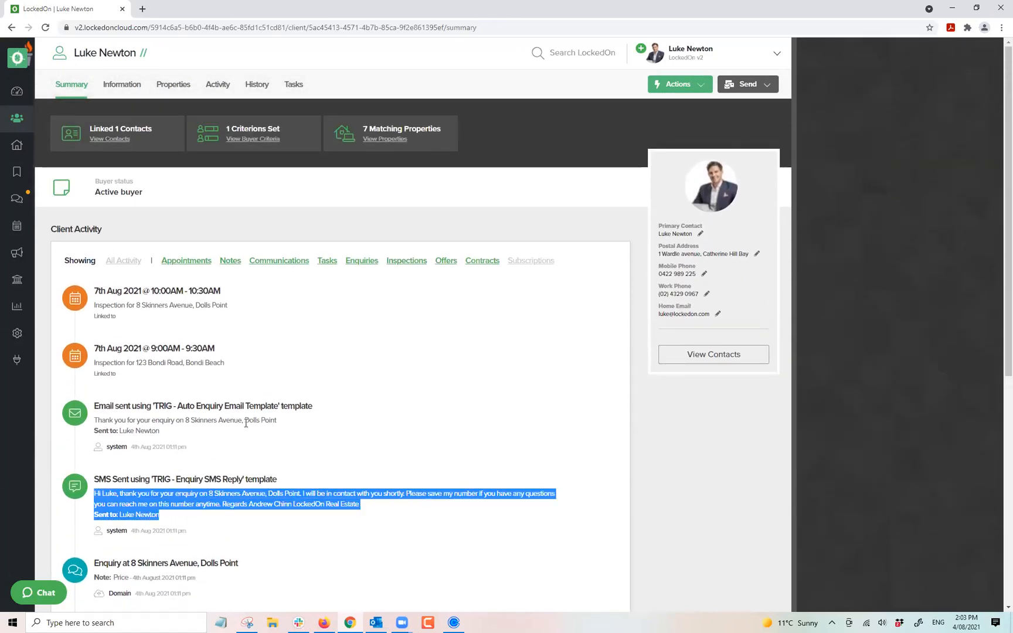
triple_click(228, 419)
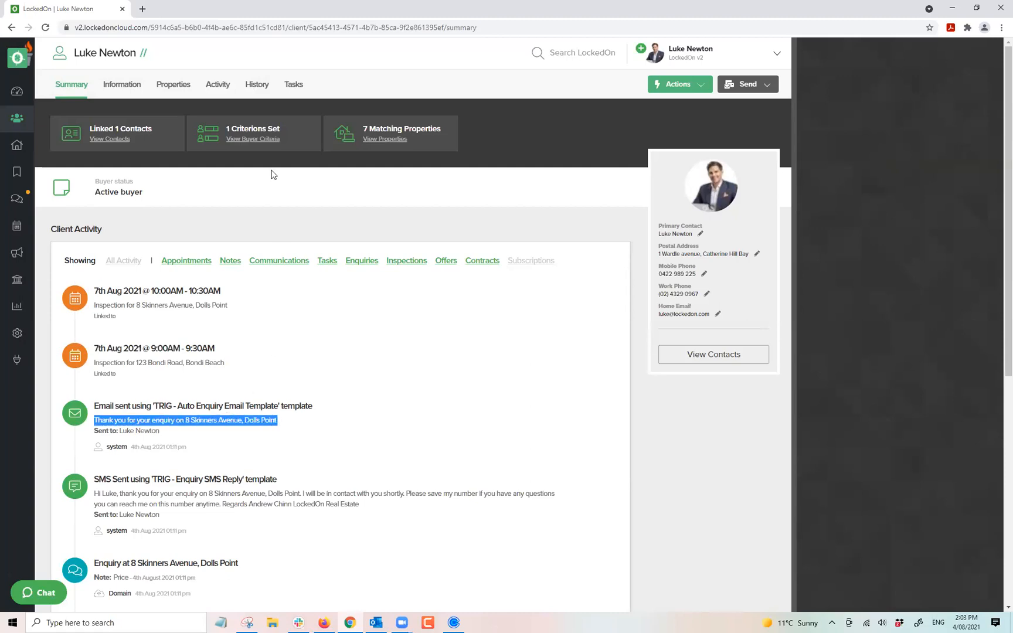
View the opened TRIG - Auto Enquiry Email Template email from History, then close it.
left_click(257, 85)
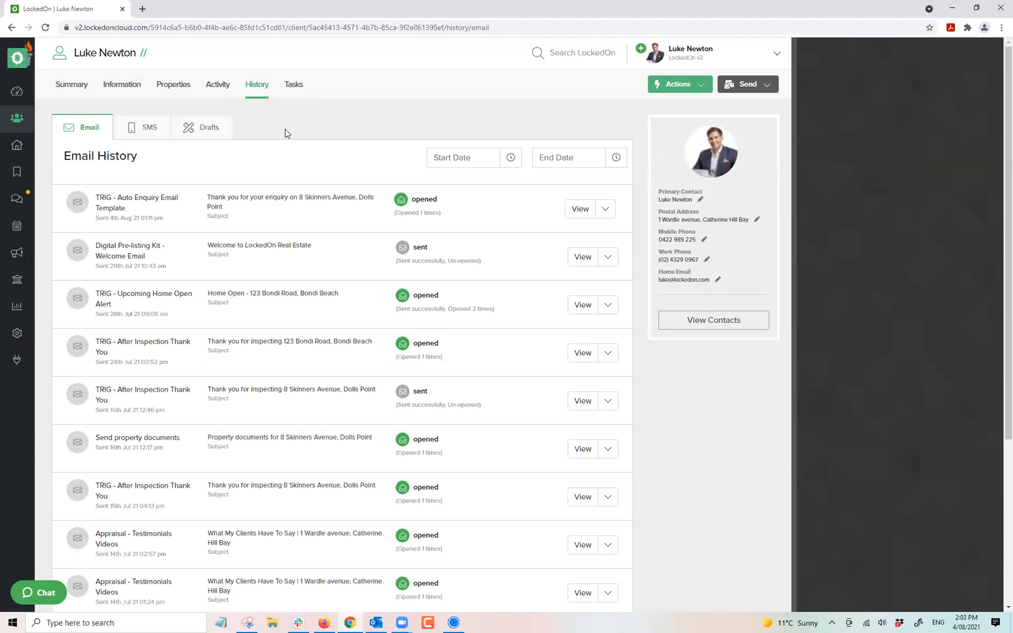
left_click(578, 209)
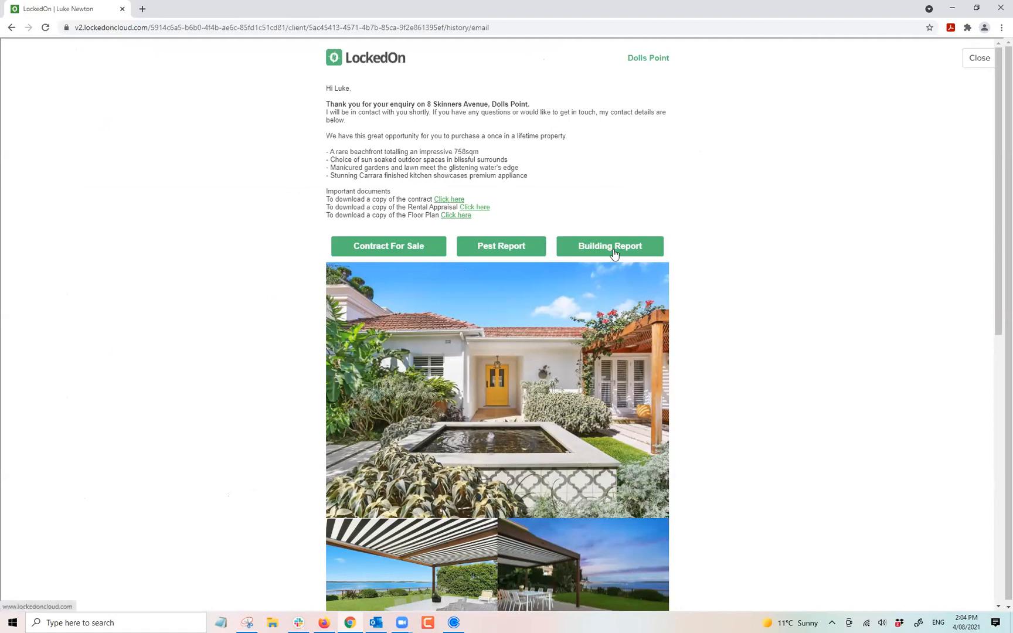
scroll(567, 257, "down", 3)
scroll(518, 189, "down", 2)
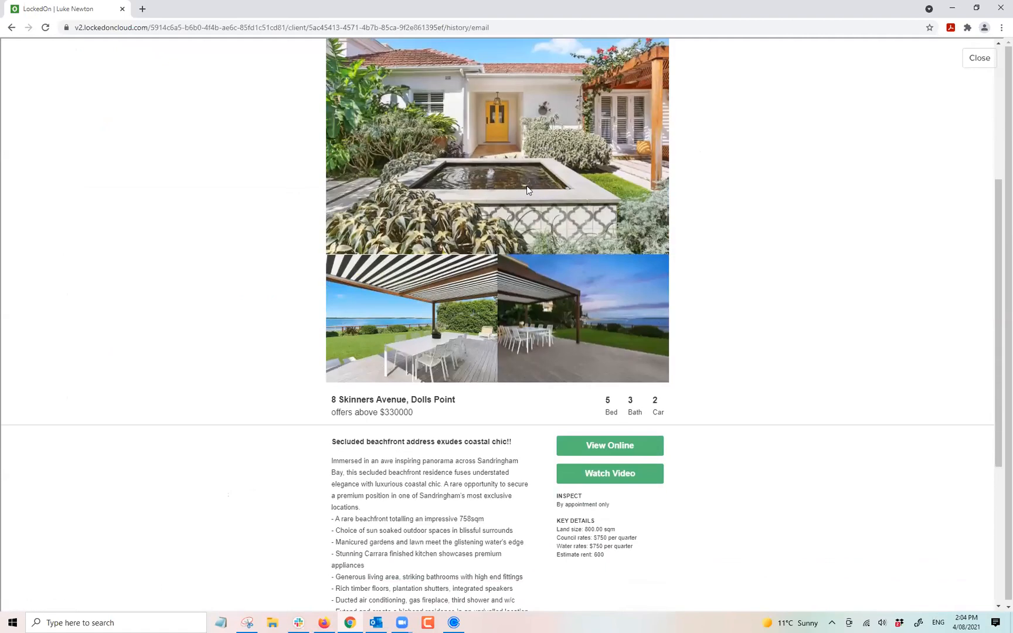
scroll(617, 222, "down", 4)
scroll(594, 264, "down", 2)
scroll(508, 421, "up", 10)
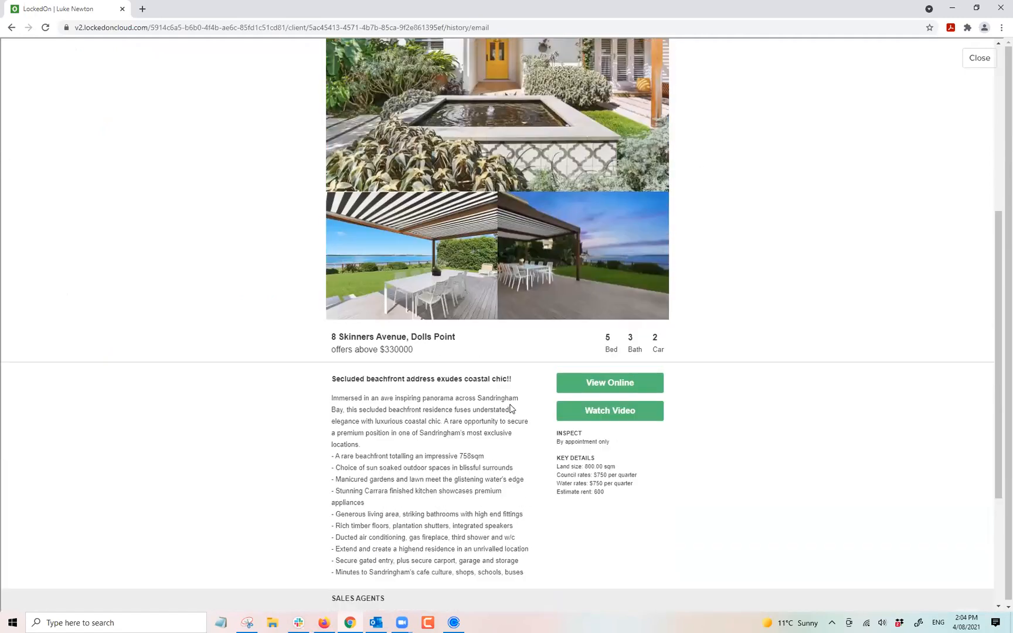
left_click(974, 58)
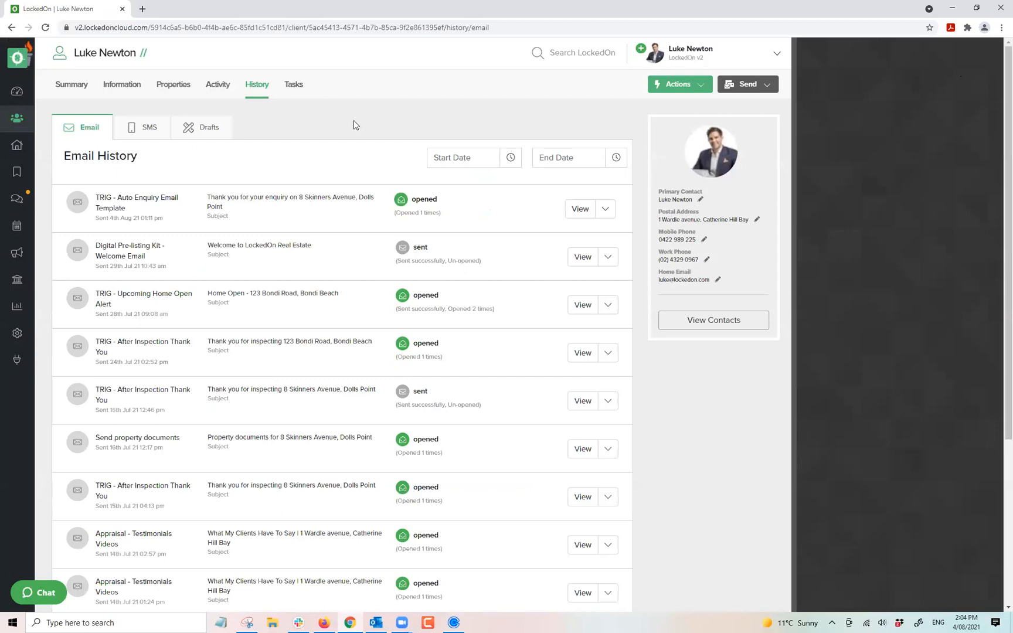
In the buyer criteria, set 3 bedrooms, 2 bathrooms and 2 garages.
left_click(123, 87)
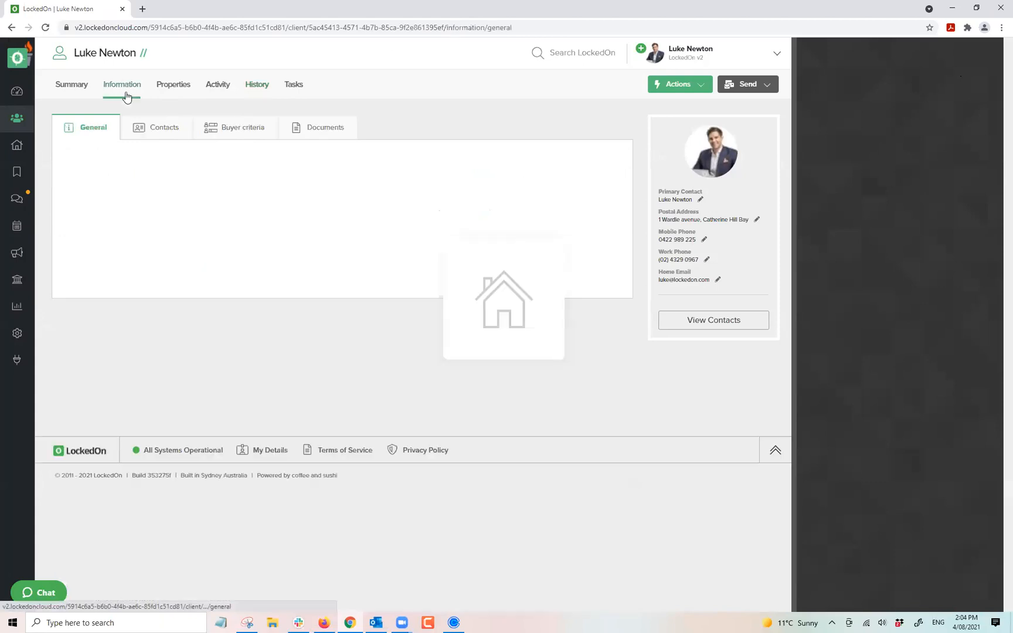
left_click(221, 130)
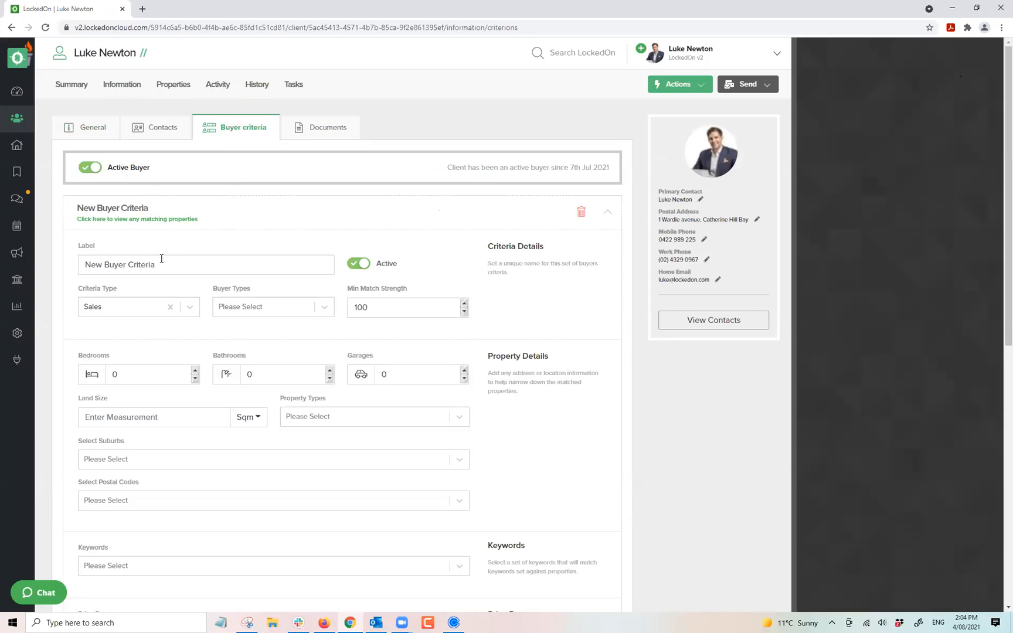
scroll(161, 259, "down", 2)
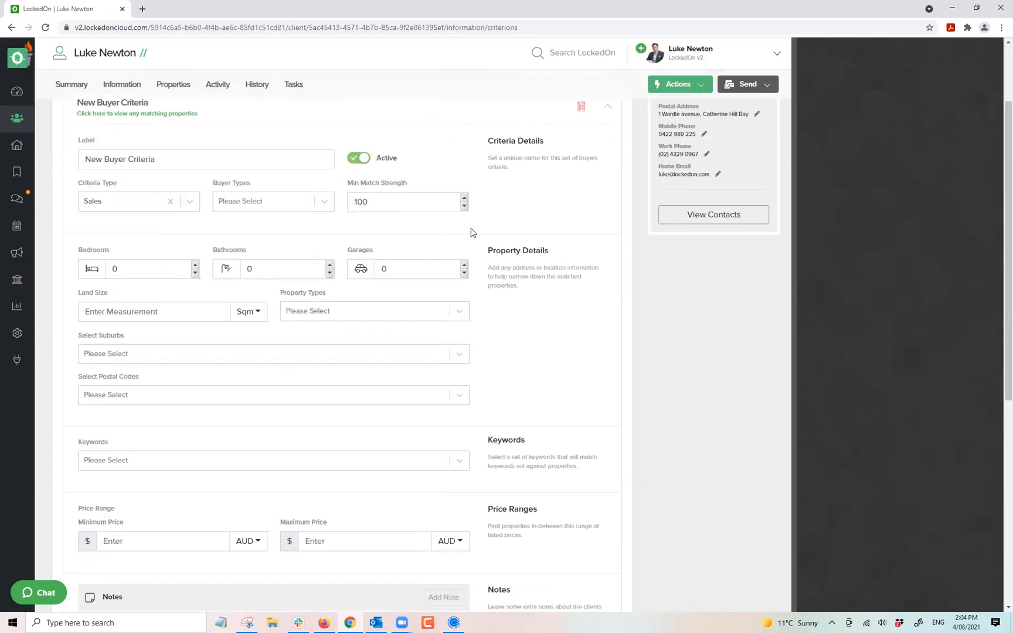
scroll(486, 233, "up", 1)
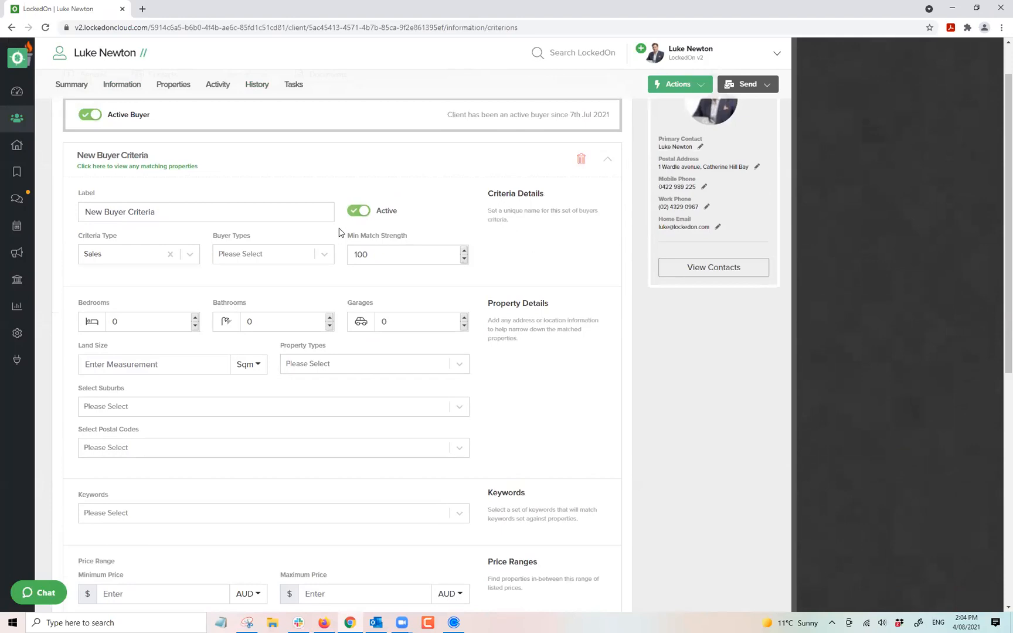
scroll(337, 240, "up", 1)
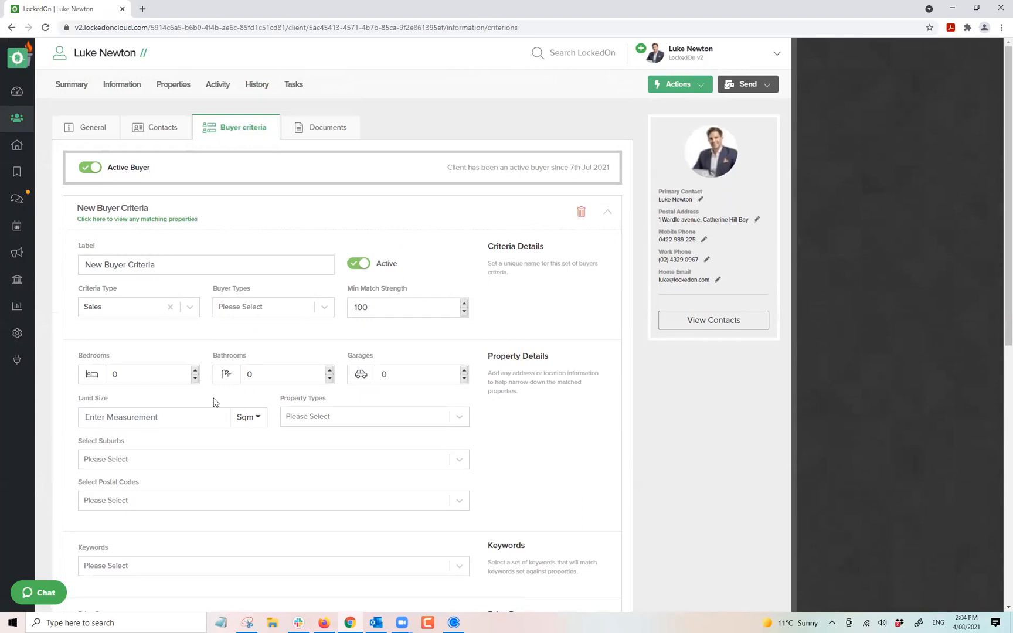
left_click(195, 371)
left_click(194, 371)
left_click(195, 371)
left_click(329, 370)
left_click(329, 370)
left_click(464, 371)
left_click(463, 371)
Add House and Townhouse property types; briefly add then remove the Dolls Point suburb.
left_click(388, 415)
type("house")
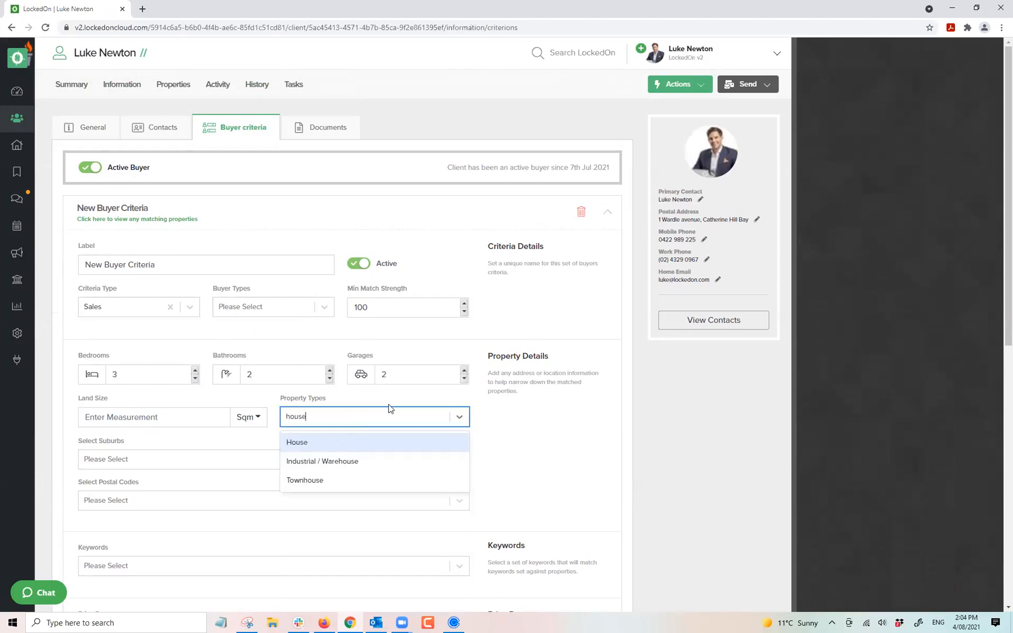
left_click(349, 448)
type("town")
left_click(350, 450)
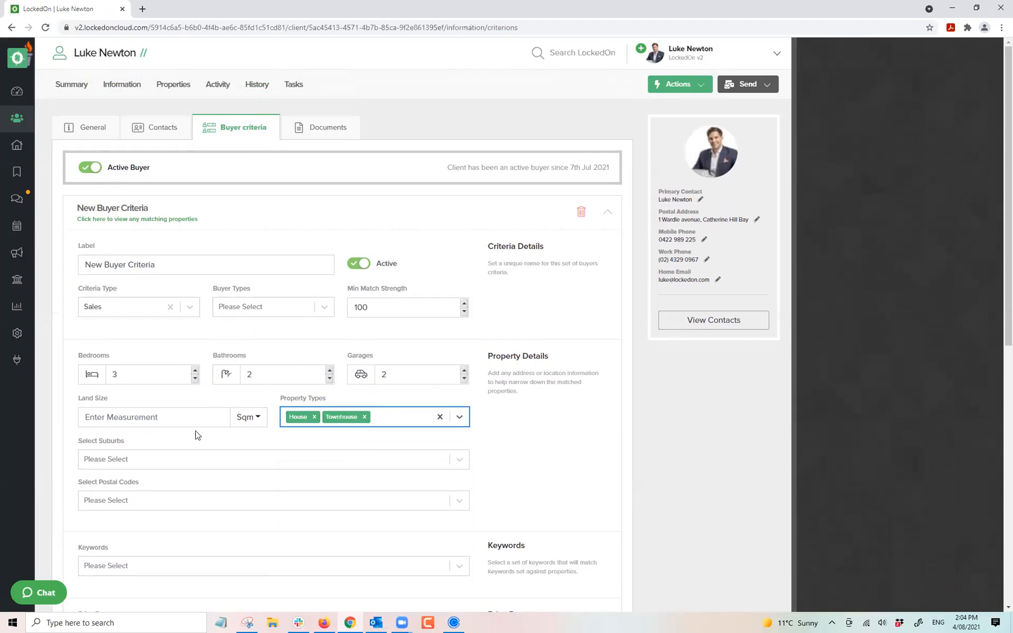
scroll(176, 399, "down", 3)
left_click(147, 307)
type("Dolls Point")
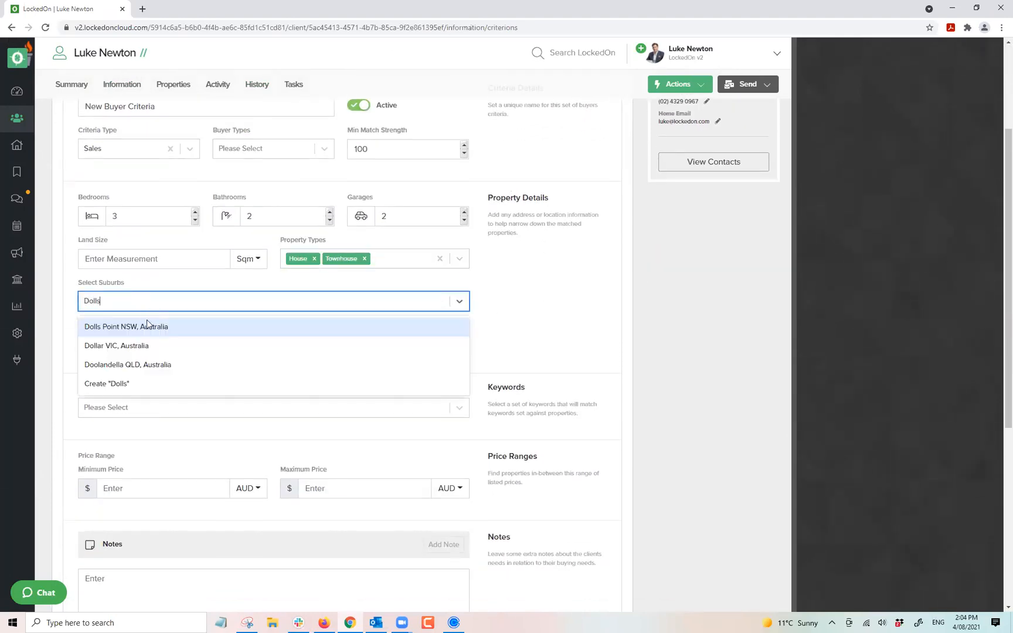
left_click(146, 320)
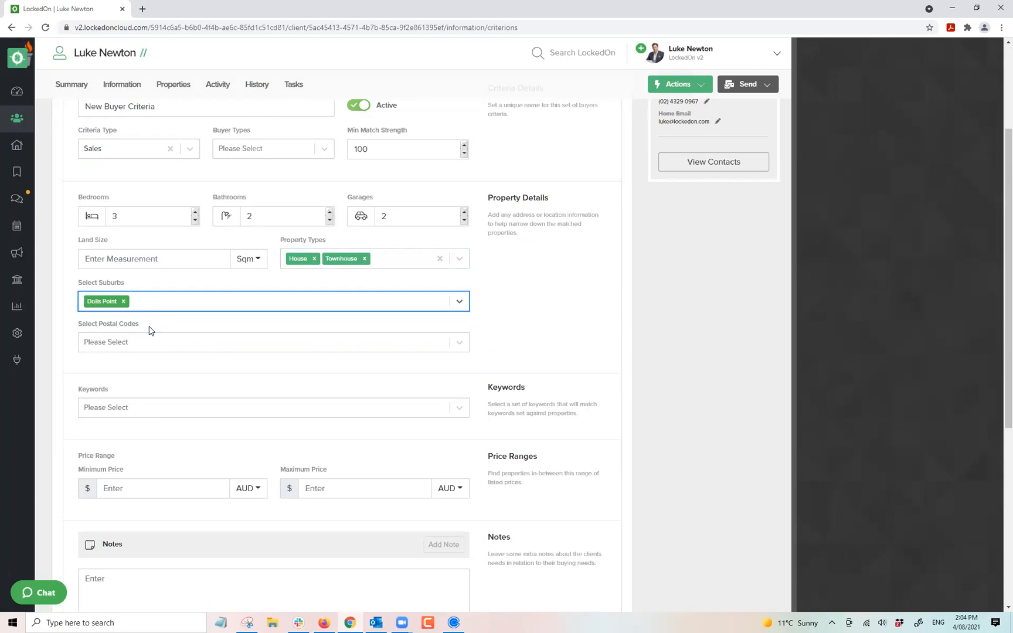
left_click(124, 301)
left_click(495, 335)
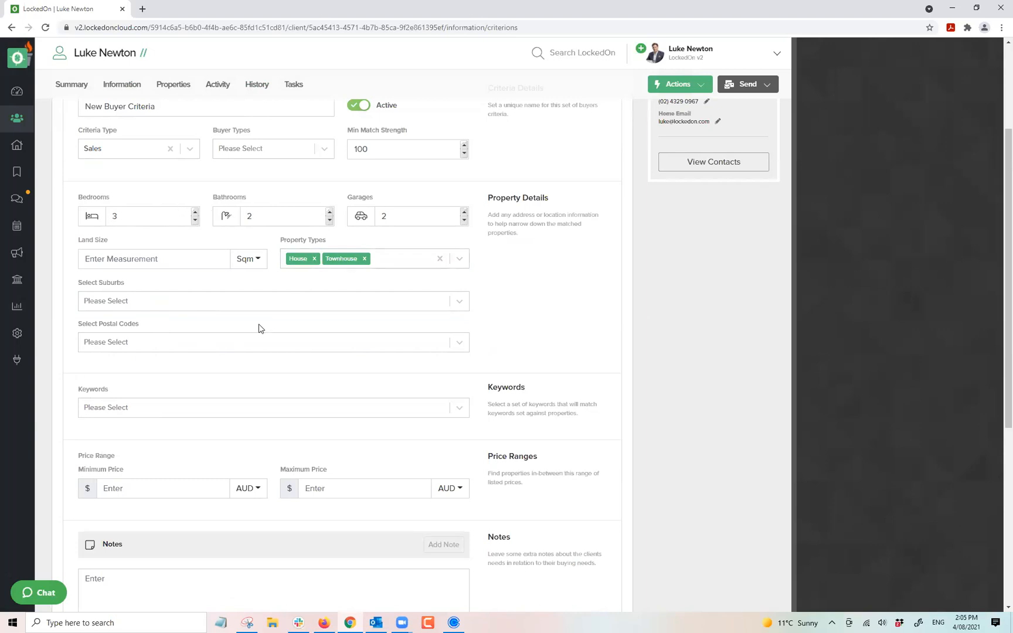
Set maximum price to 3000000, update the buyer criteria, and view the 4 matching properties.
scroll(258, 328, "down", 3)
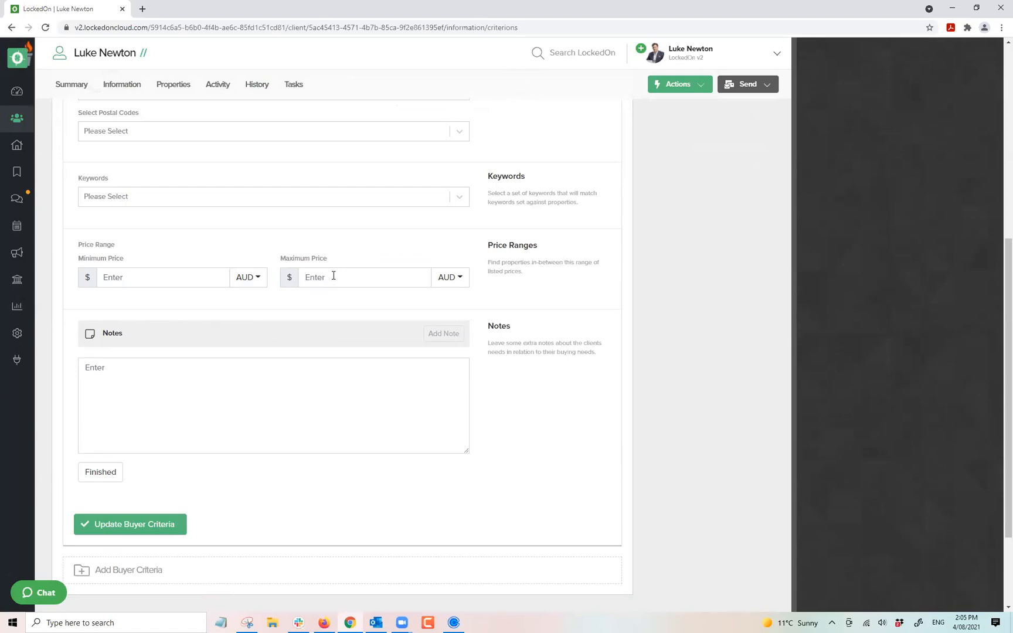
type("3000000")
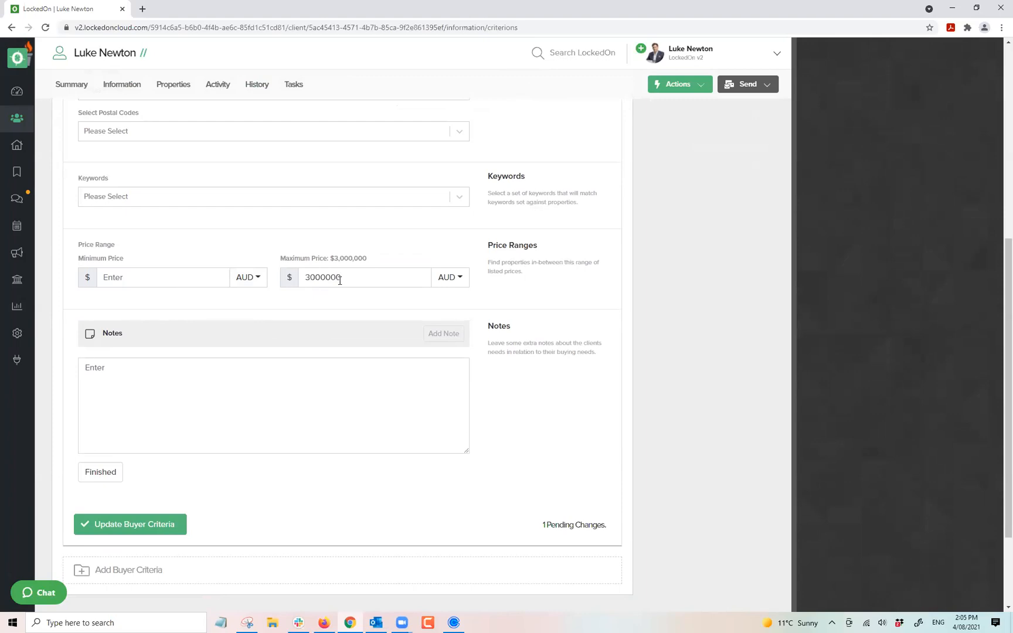
scroll(340, 280, "up", 4)
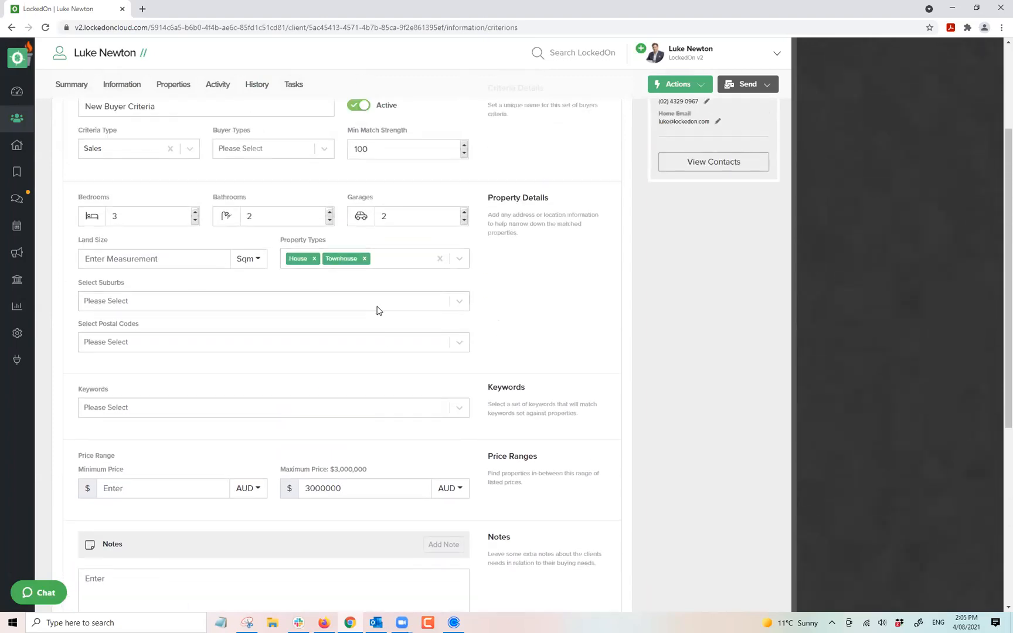
scroll(261, 358, "down", 4)
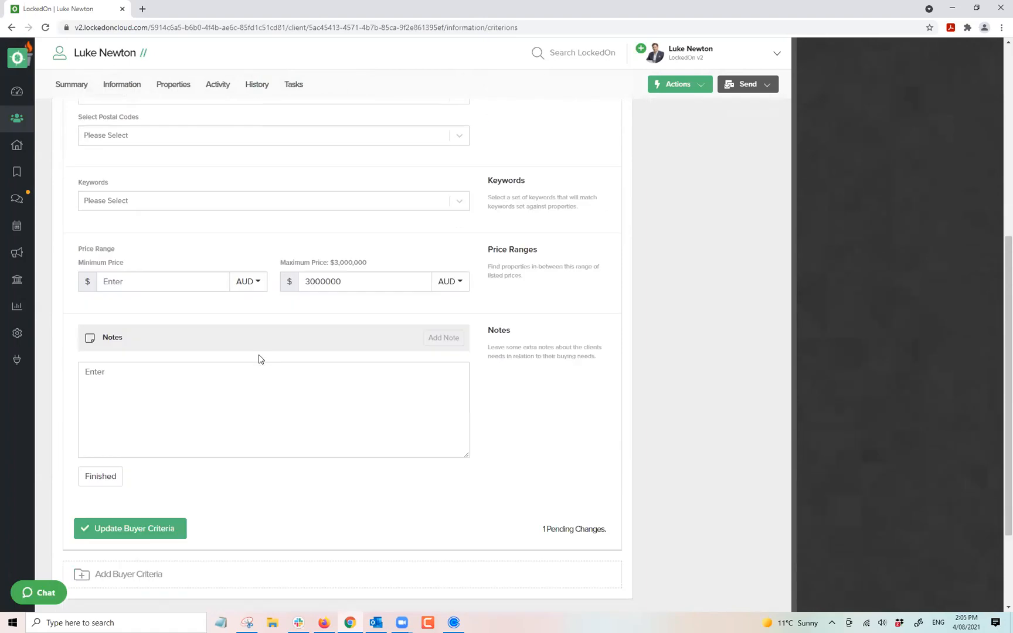
left_click(131, 527)
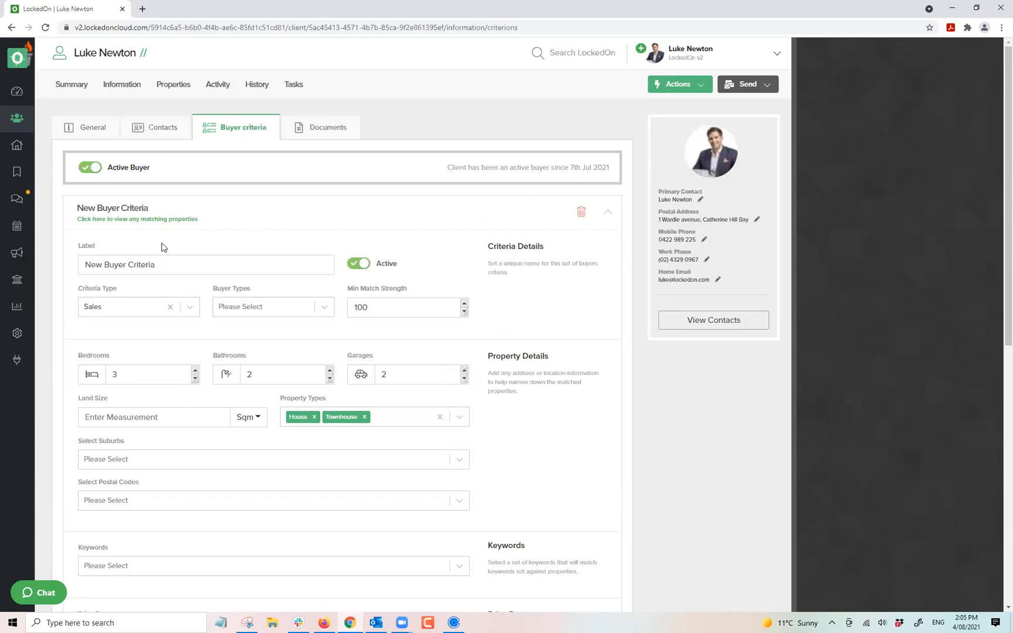
left_click(155, 221)
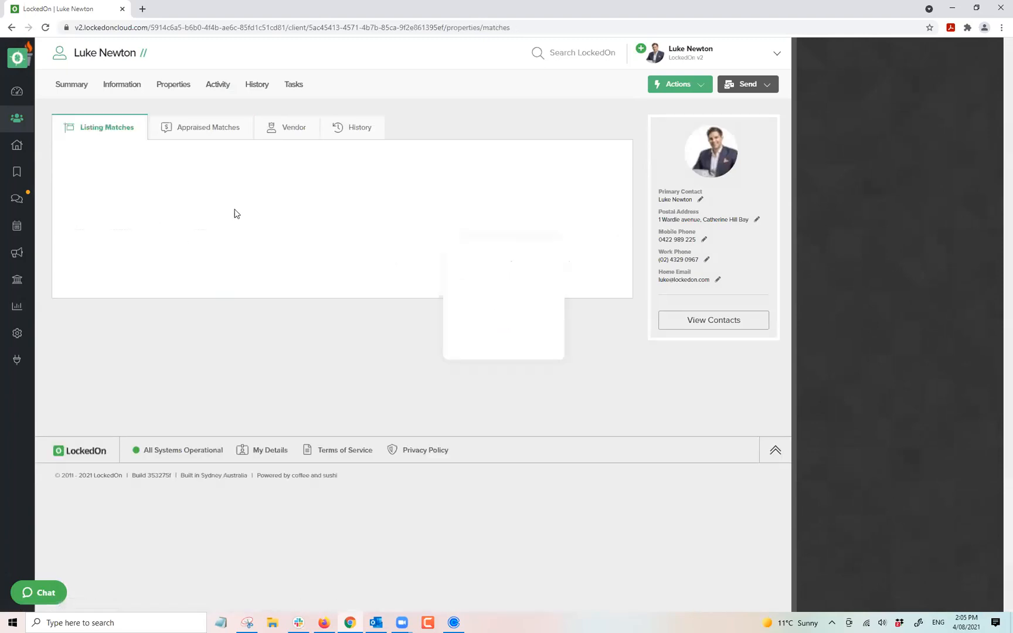
Show the buyer's Properties tab and return to Listing Matches.
left_click(181, 90)
left_click(102, 128)
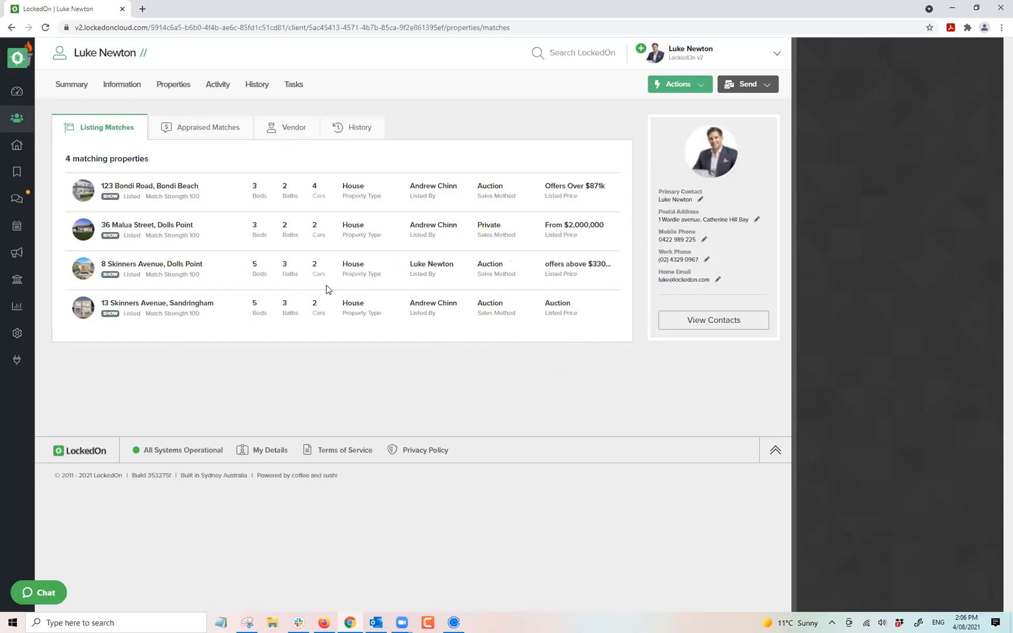
Start an email to the buyer using the Buyer Match template found by searching 'match'.
left_click(730, 87)
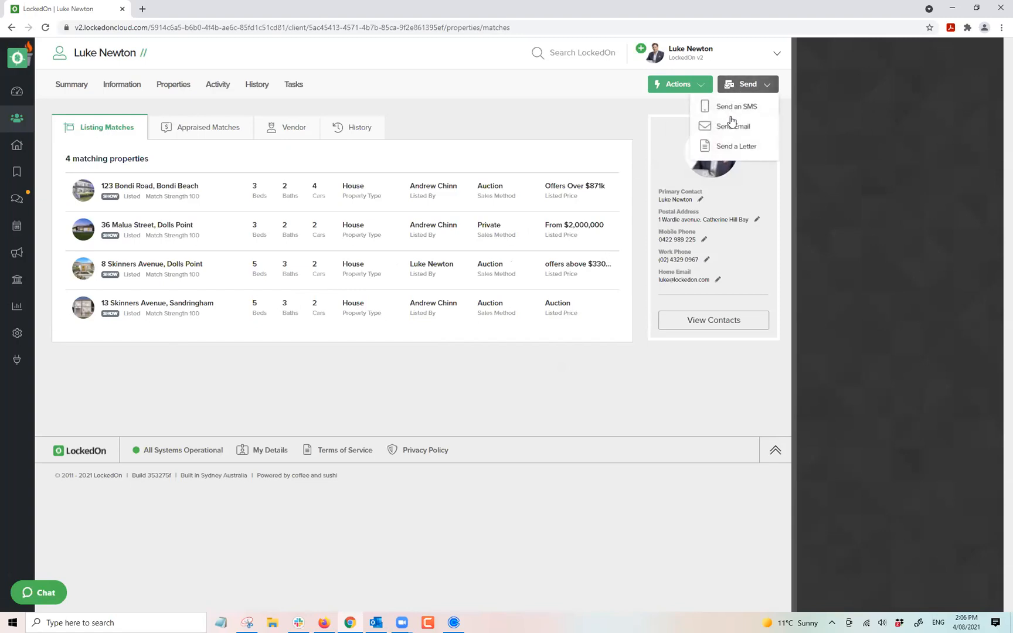
left_click(724, 134)
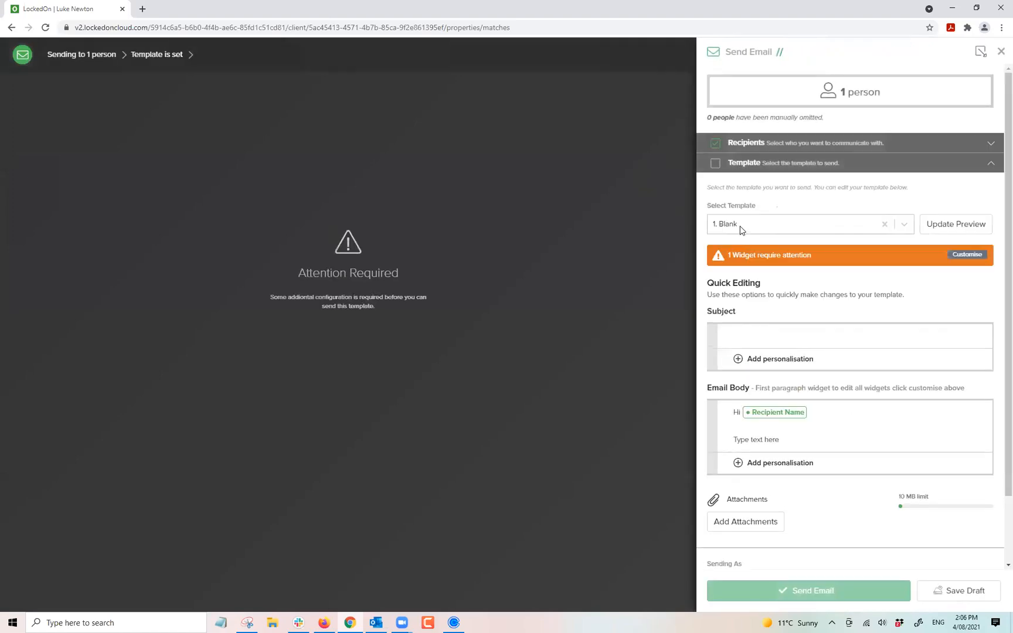
left_click(740, 225)
type("match")
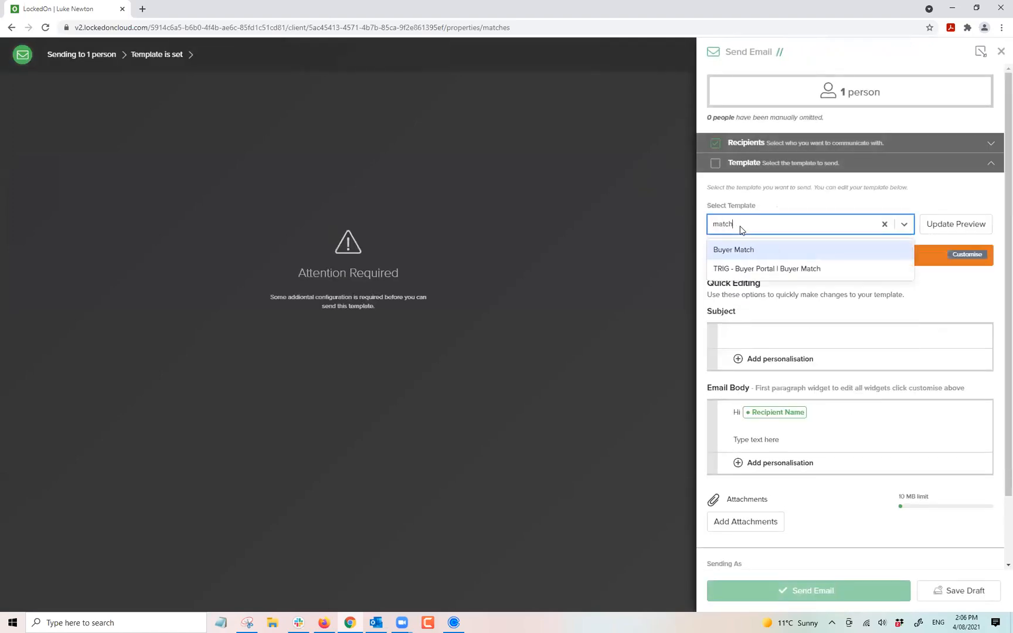
left_click(762, 250)
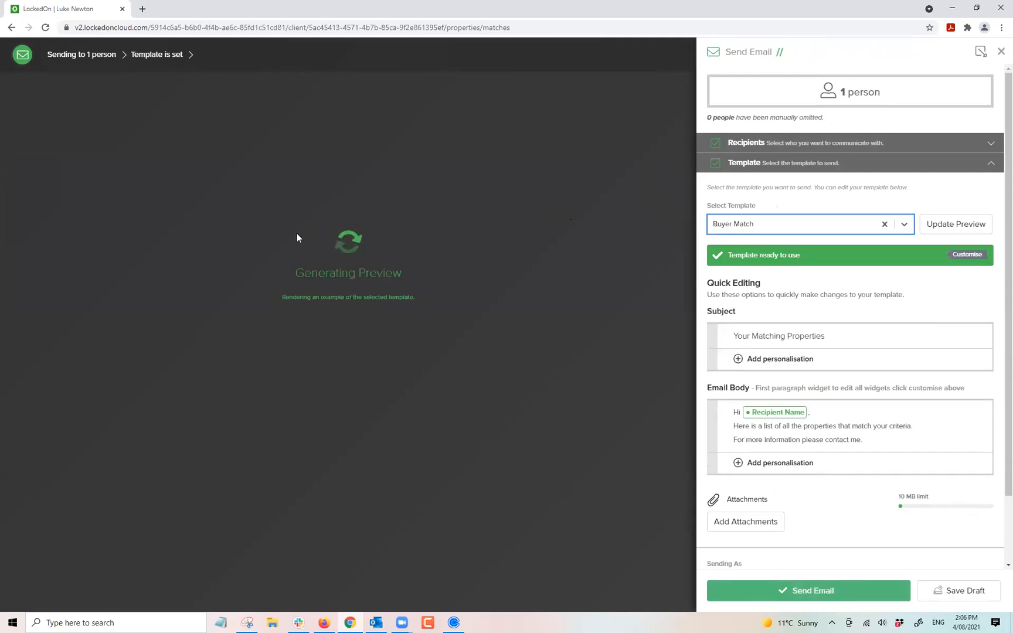
scroll(254, 206, "down", 3)
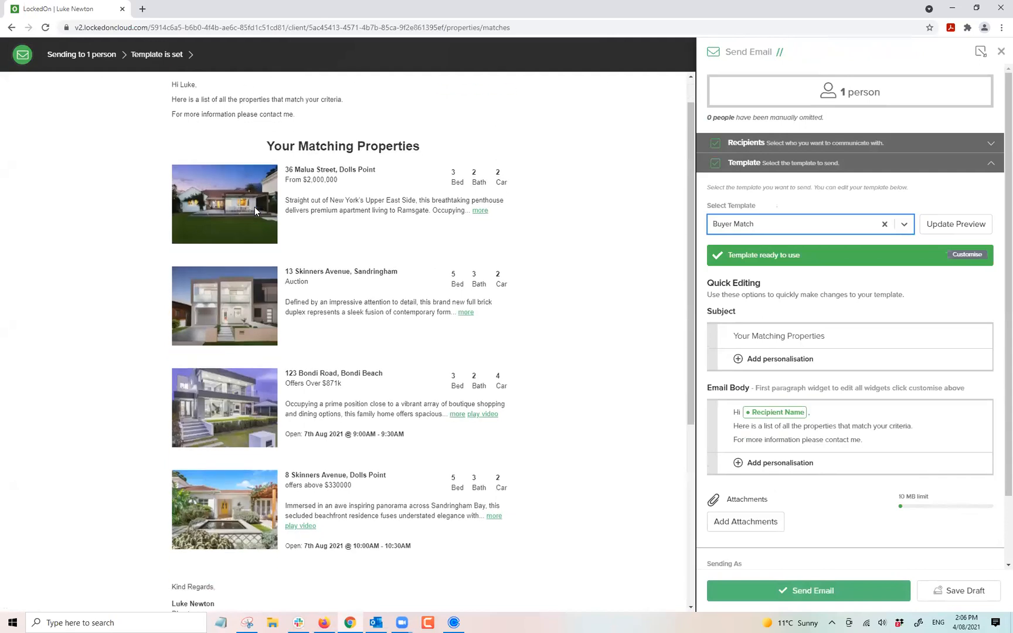
scroll(262, 252, "up", 3)
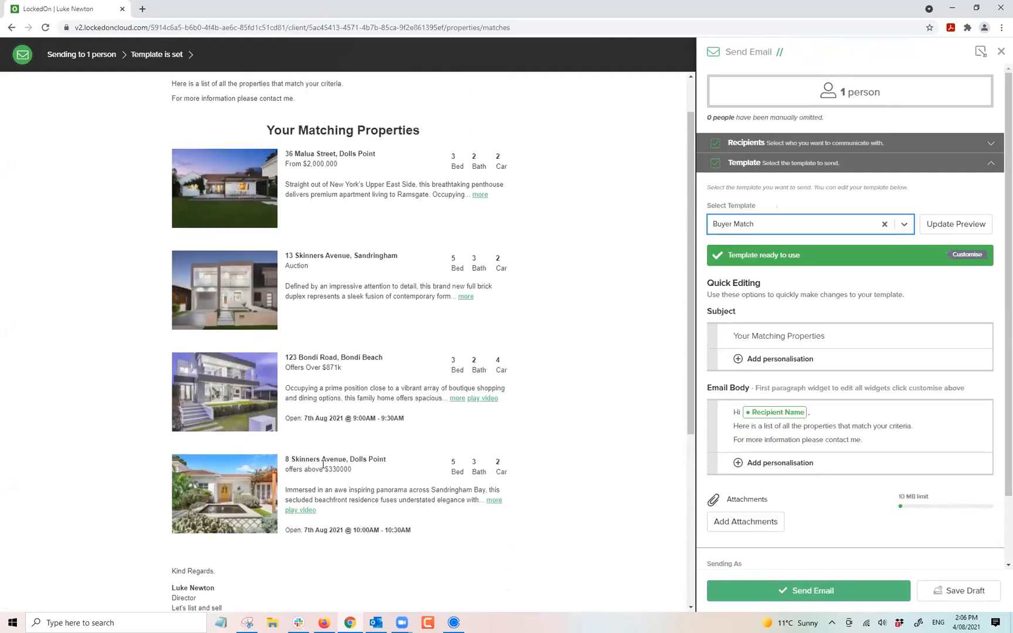
scroll(772, 340, "down", 2)
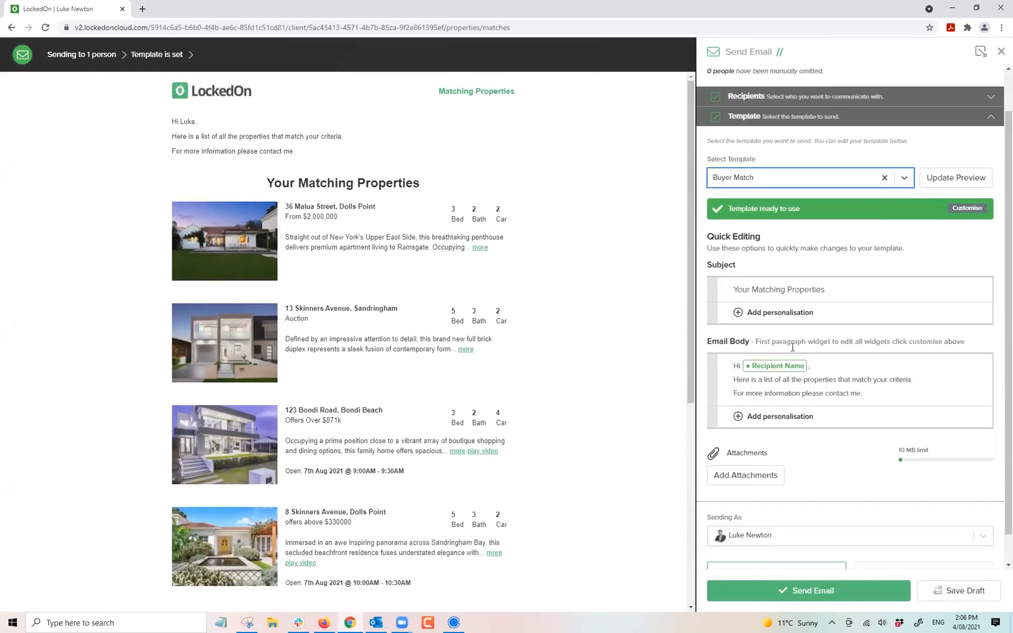
Update the preview and send the Buyer Match email.
left_click(810, 362)
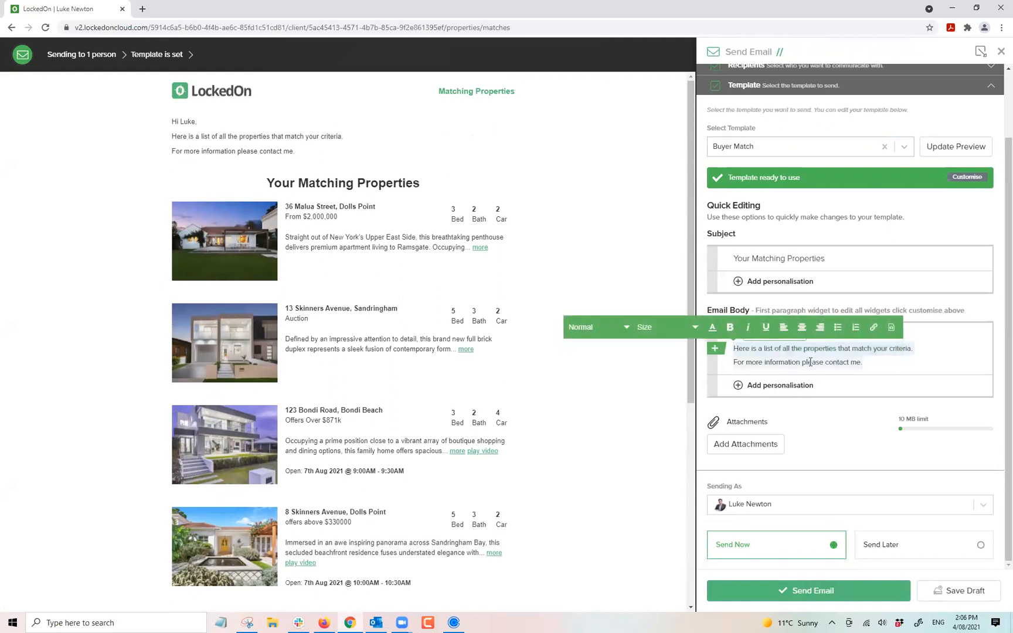
left_click(876, 360)
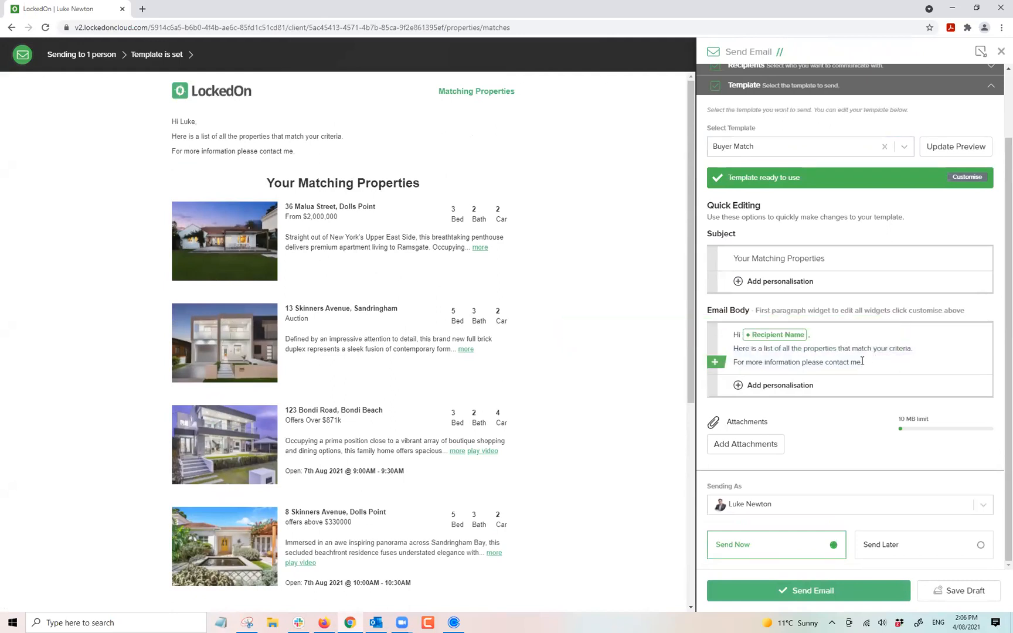
double_click(862, 361)
left_click(879, 368)
left_click(947, 150)
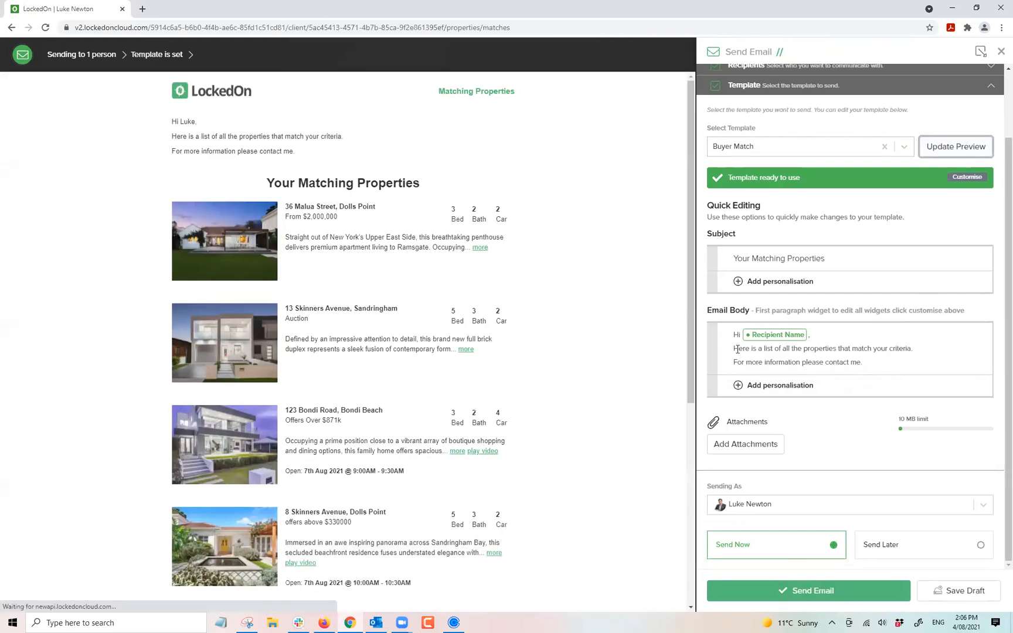
left_click(870, 362)
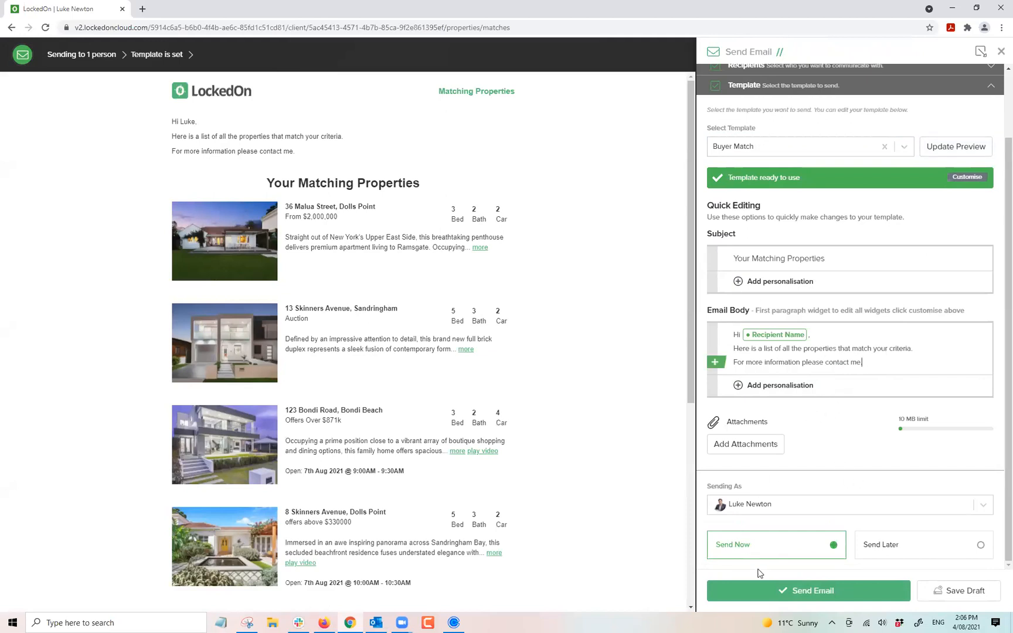
left_click(797, 598)
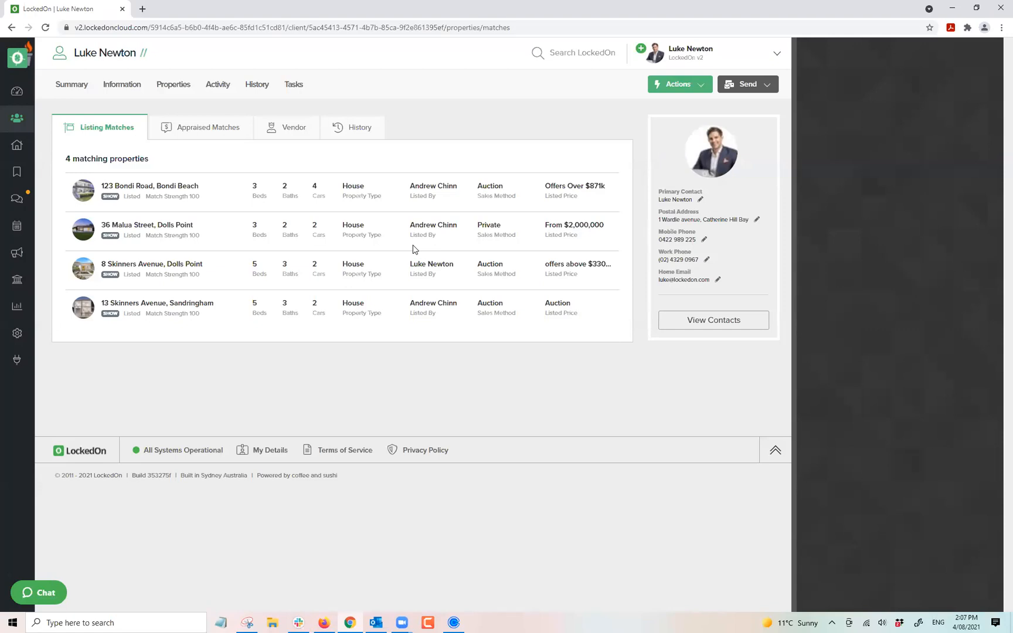
Review the single appraised match, then return via Listing Matches to Information > Buyer criteria.
left_click(215, 130)
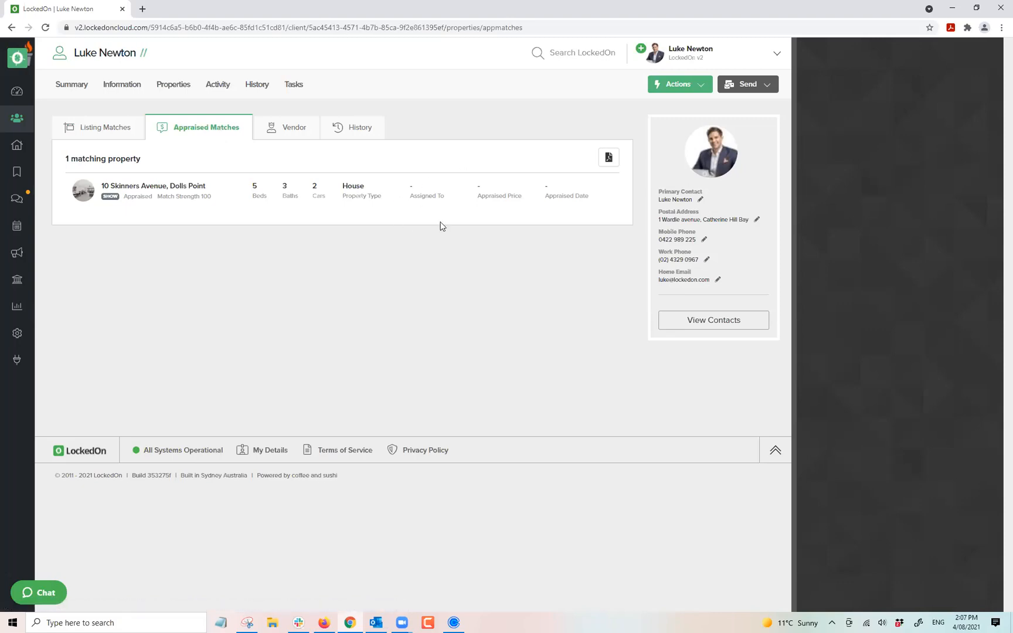
left_click_drag(584, 194, 341, 194)
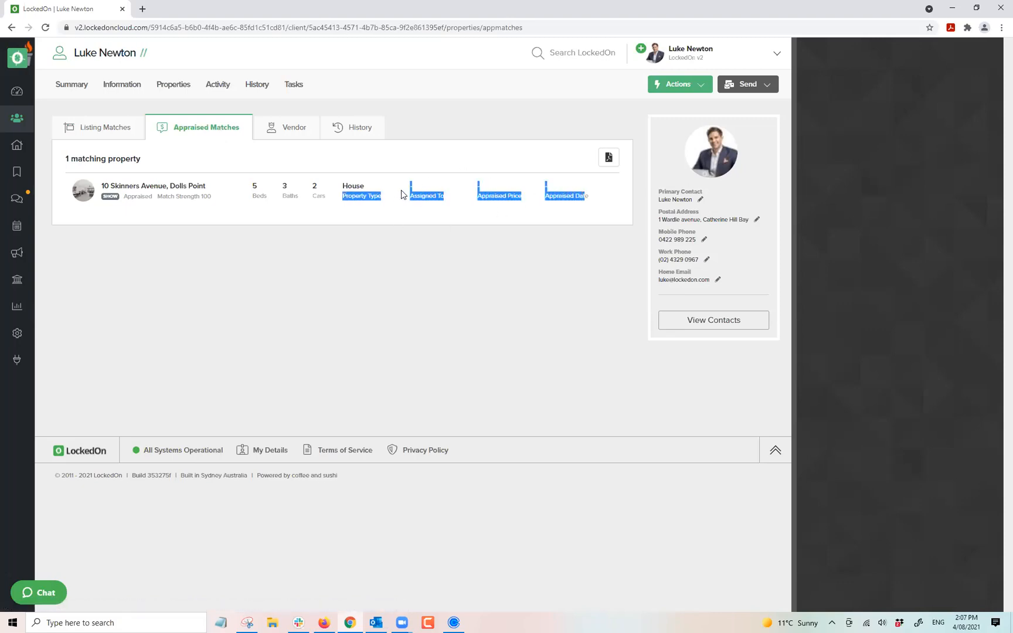
left_click(359, 157)
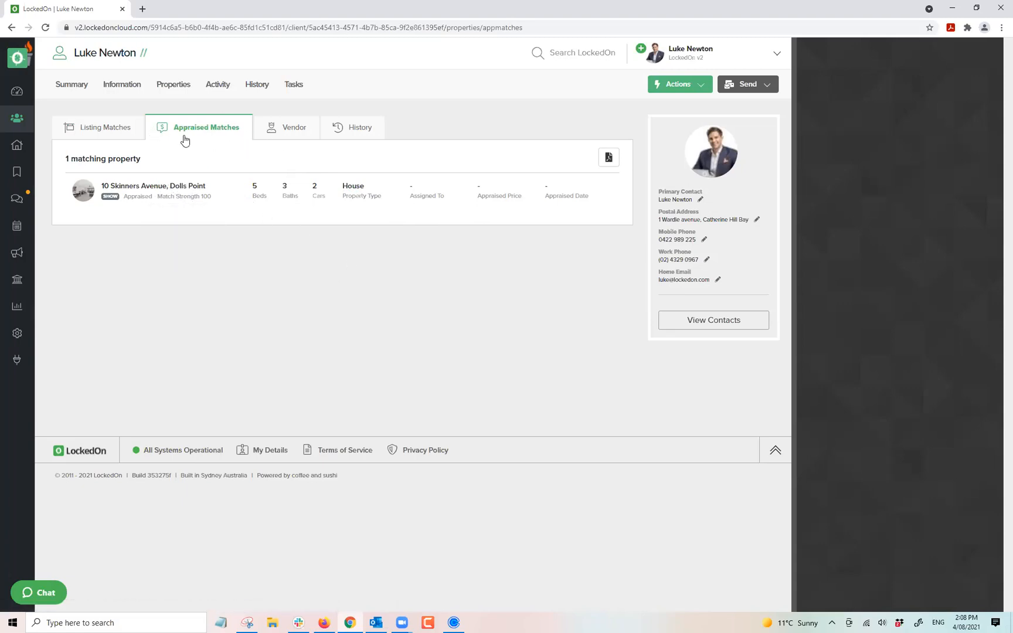
left_click(114, 136)
left_click(122, 87)
left_click(217, 126)
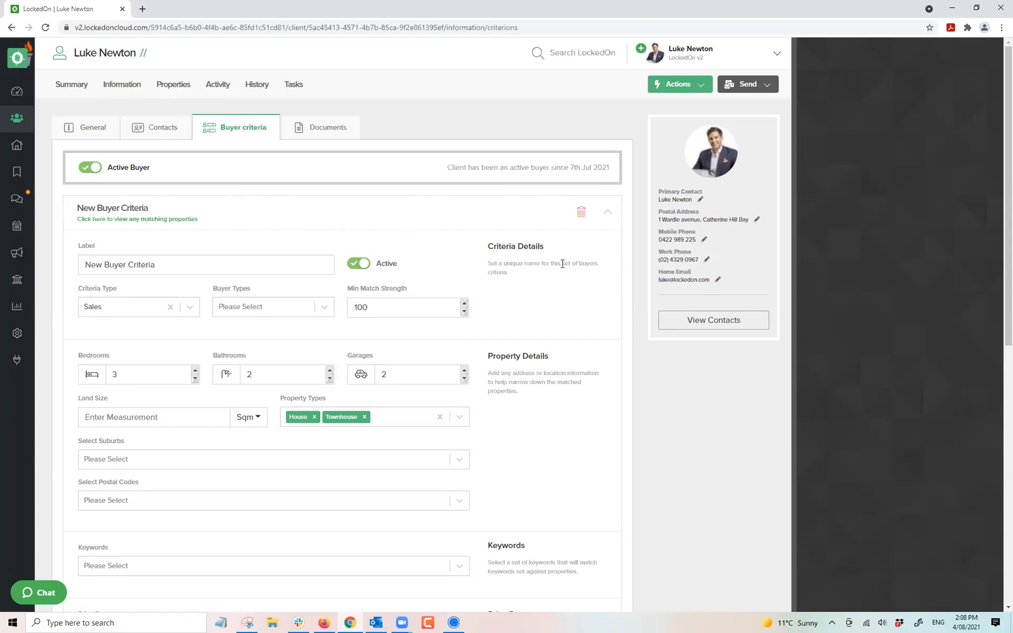
Review the summary activity with All Activity and Notes filters, including the Buyer Match email, then open Actions.
left_click(72, 88)
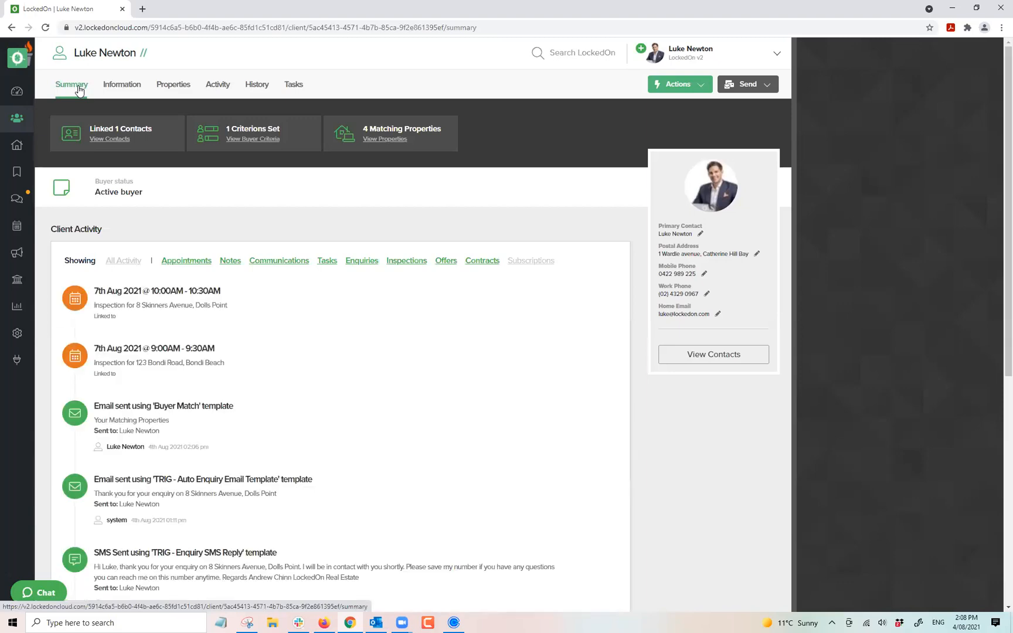
scroll(129, 337, "down", 3)
scroll(131, 330, "down", 2)
scroll(134, 304, "up", 6)
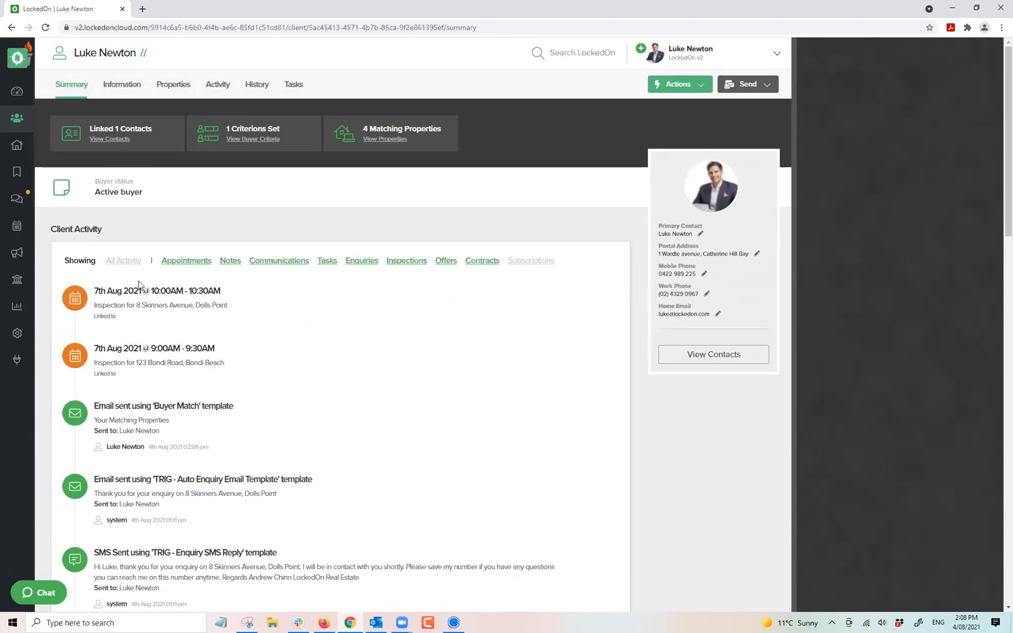
left_click(124, 263)
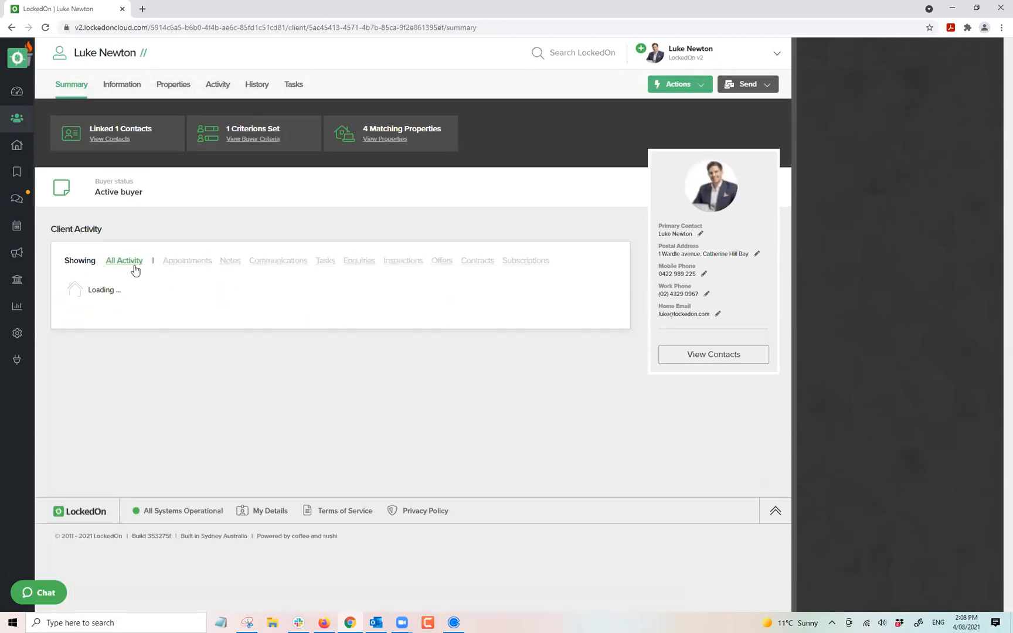
left_click(224, 265)
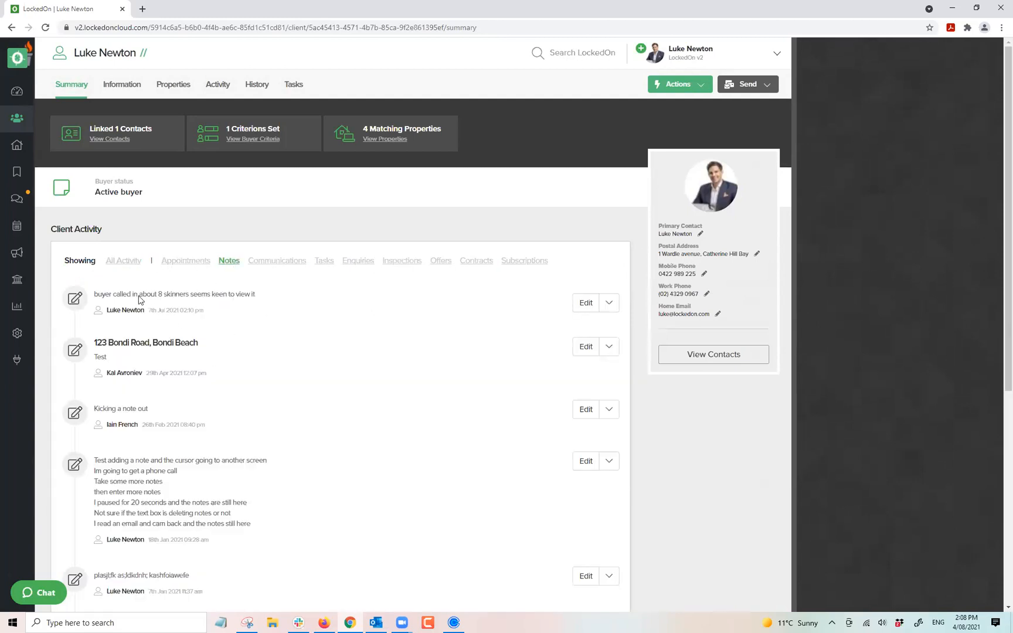
left_click(117, 261)
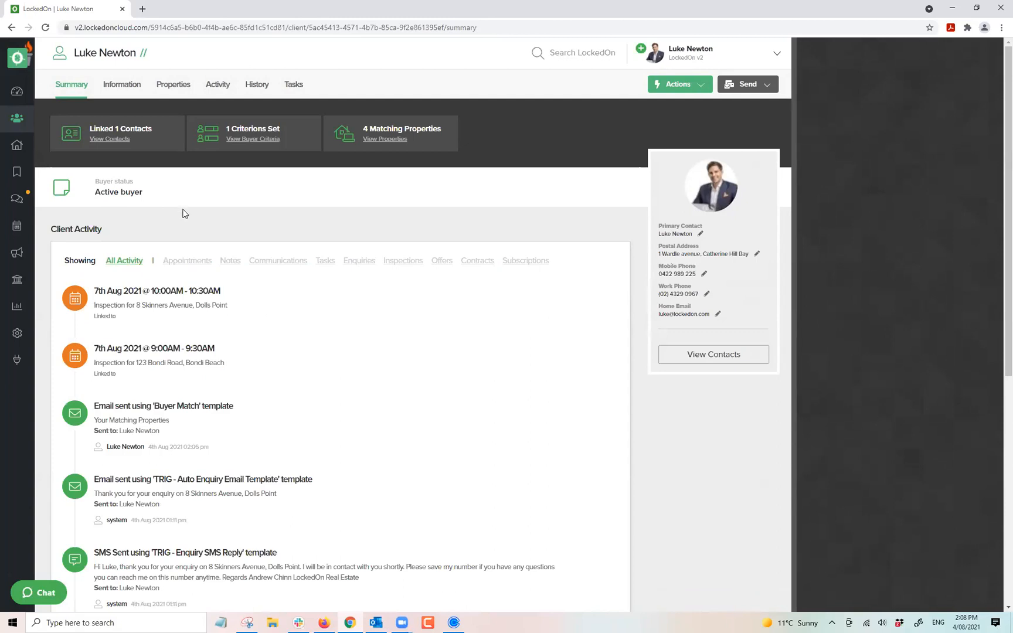
left_click(680, 86)
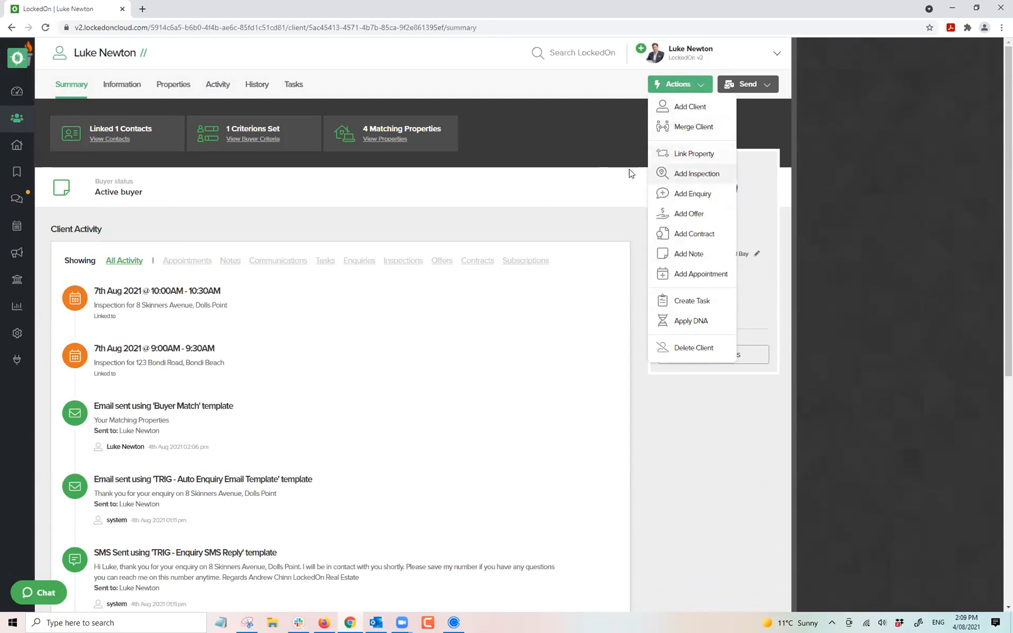
Add a note that the client is keen to buy with finance approved.
left_click(689, 255)
type("Luke is keen to buy financed")
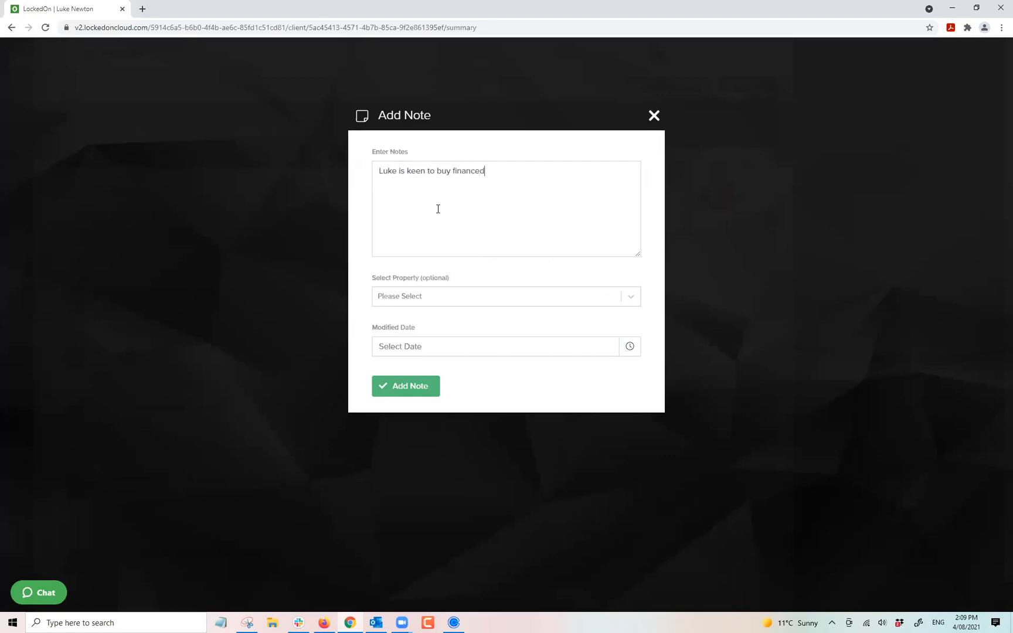
type(" approved")
left_click(382, 391)
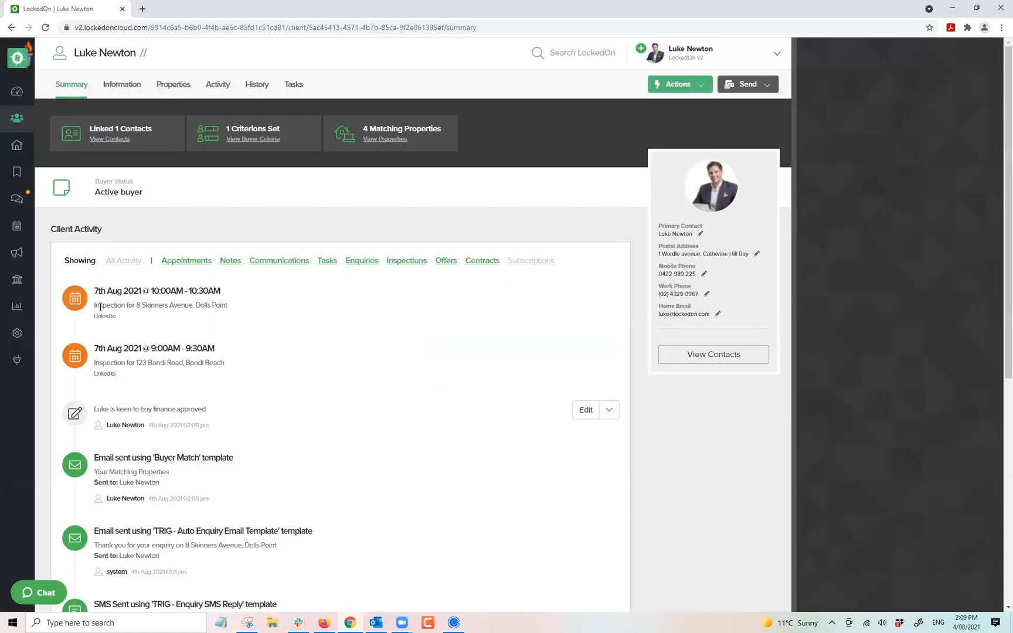
triple_click(127, 413)
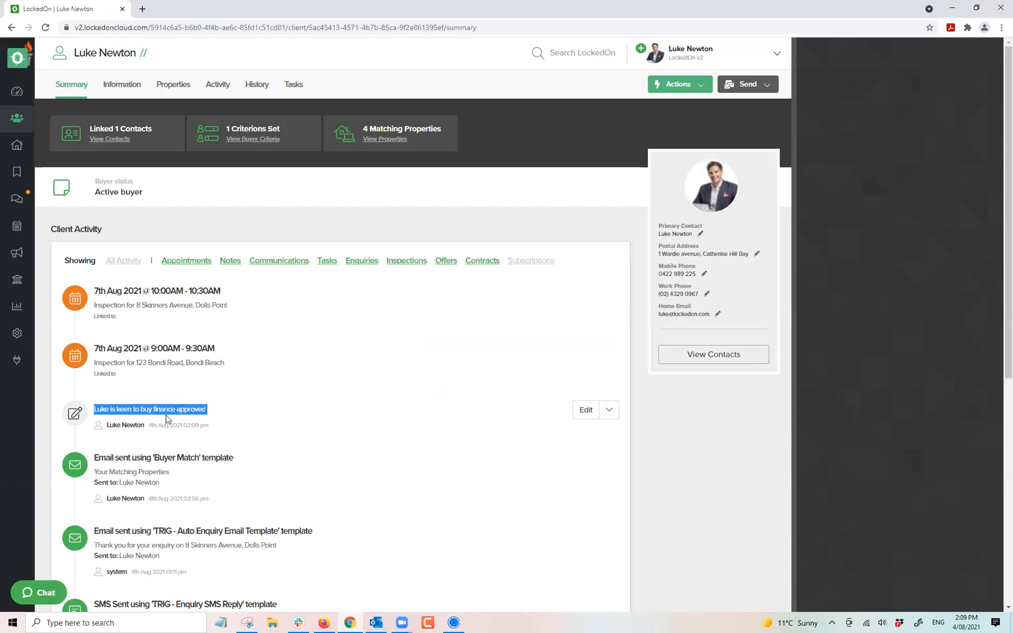
left_click(176, 411)
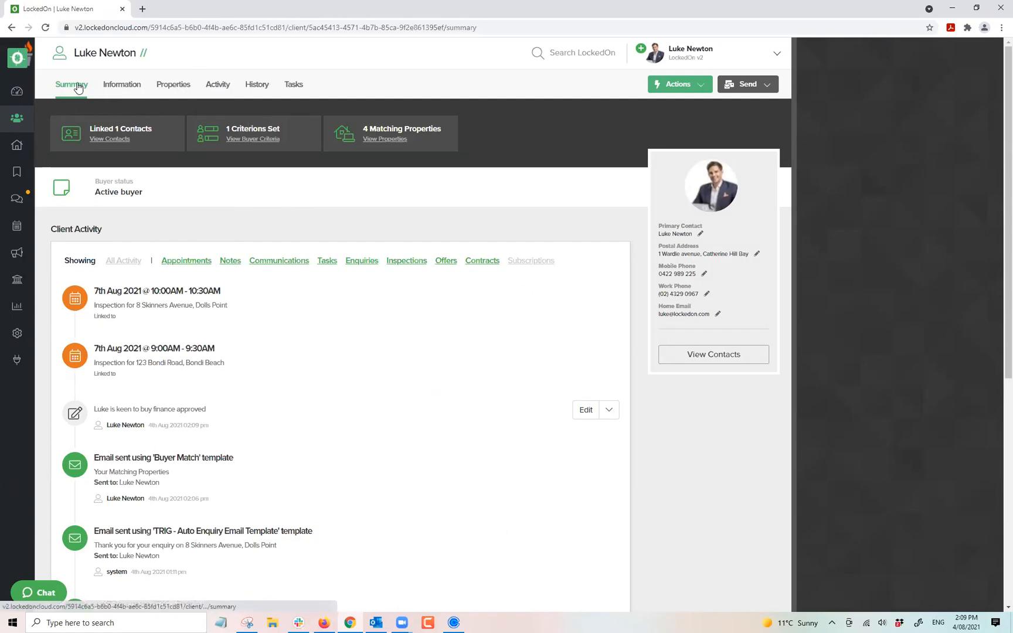
On the client's general information, review the primary and managing agent options, leaving them unchanged.
left_click(109, 88)
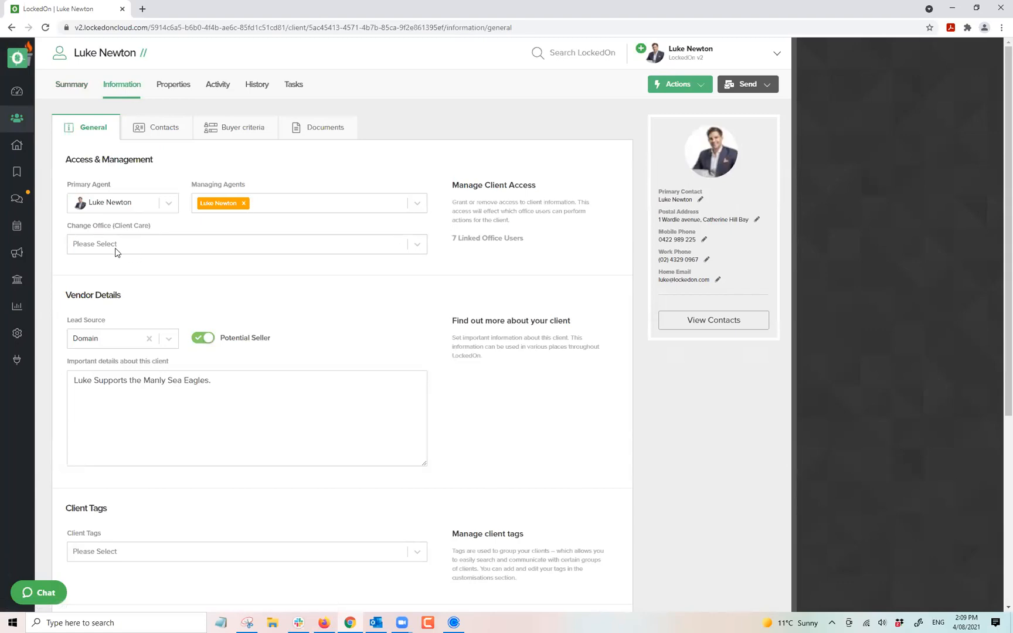
left_click(90, 204)
left_click(140, 189)
left_click(271, 205)
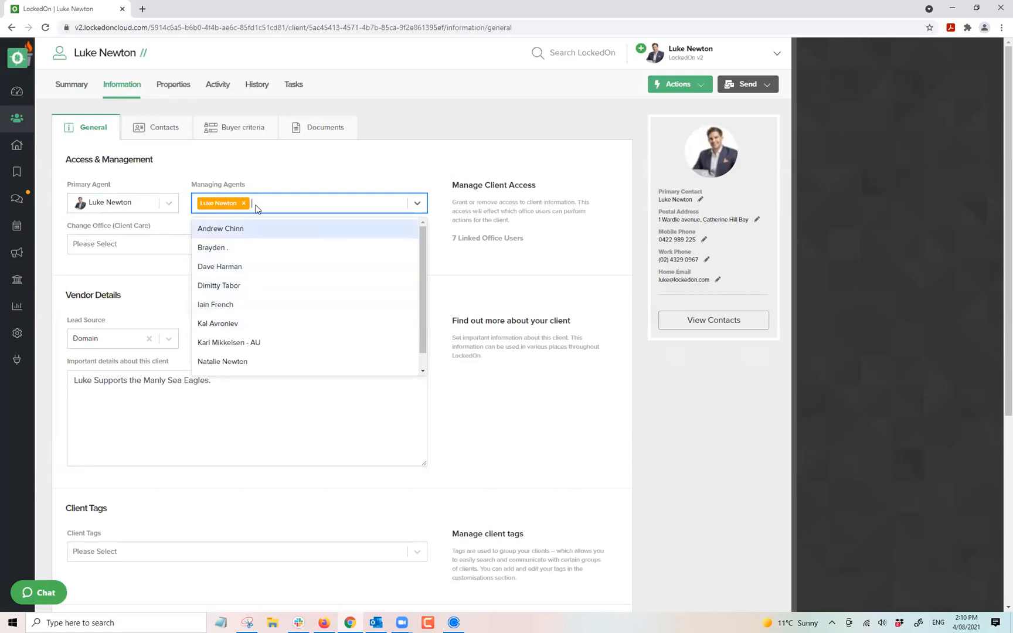
left_click(260, 178)
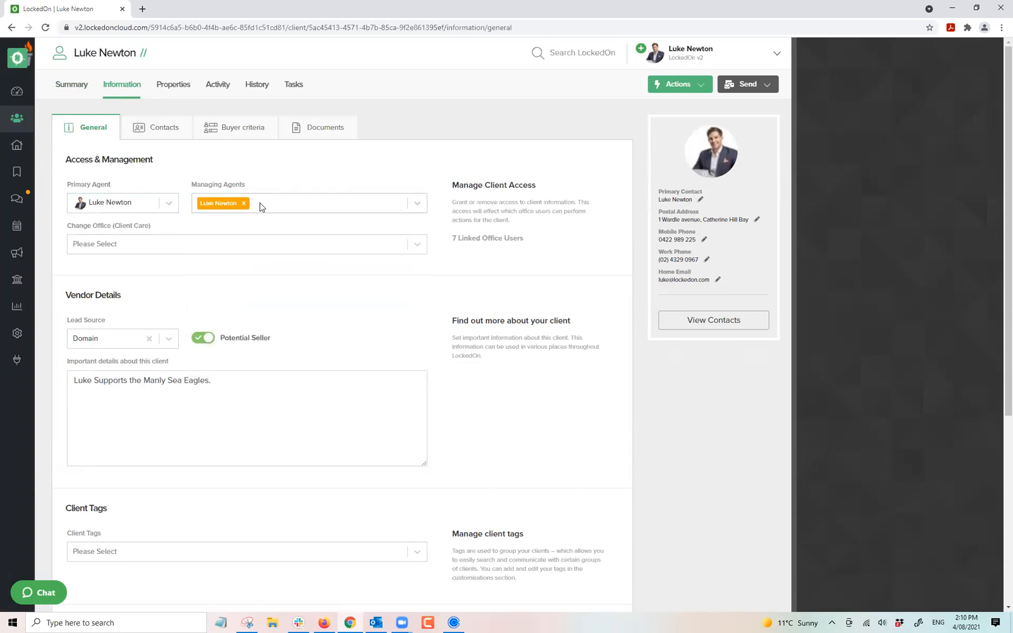
left_click(261, 205)
left_click(249, 229)
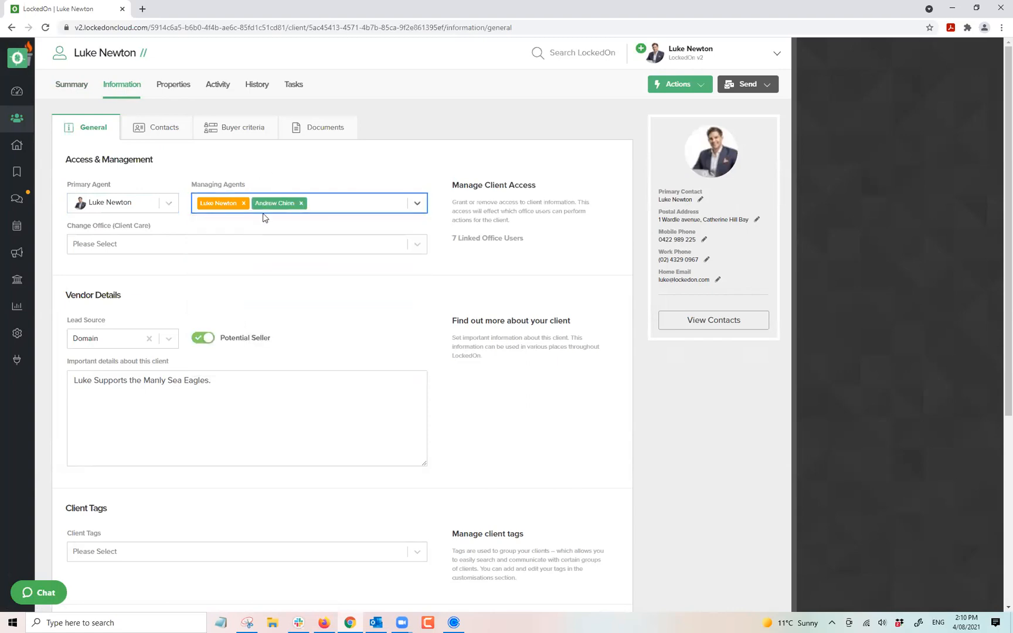
left_click(295, 182)
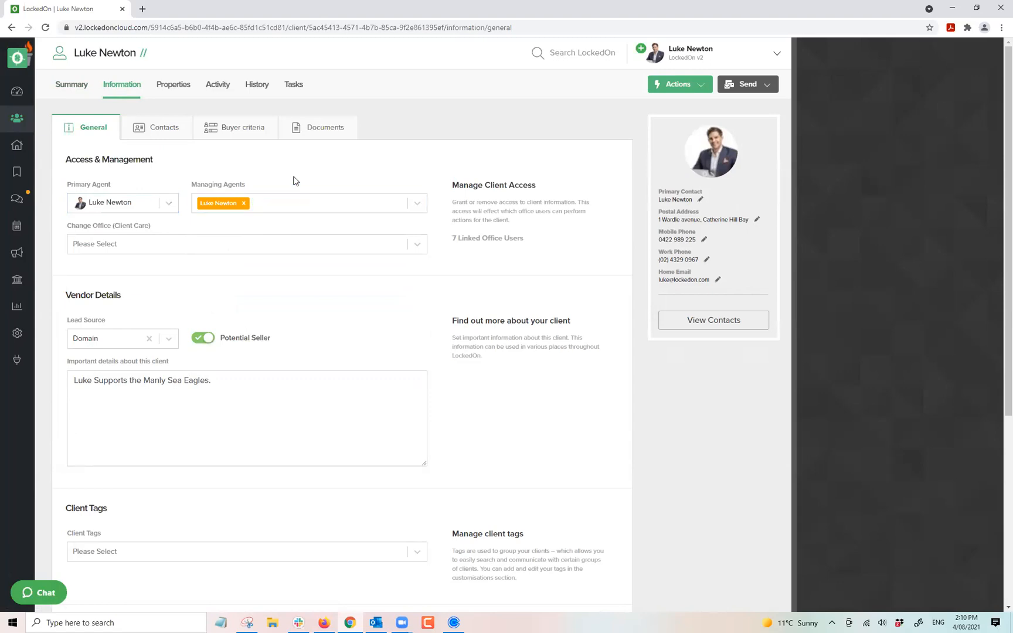
scroll(189, 168, "down", 3)
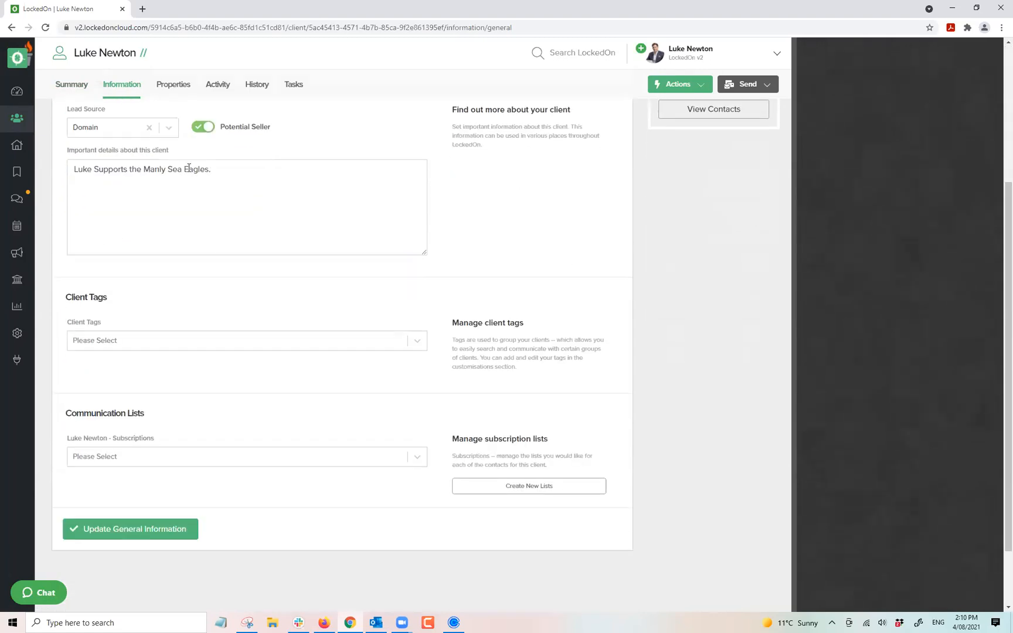
scroll(119, 192, "up", 1)
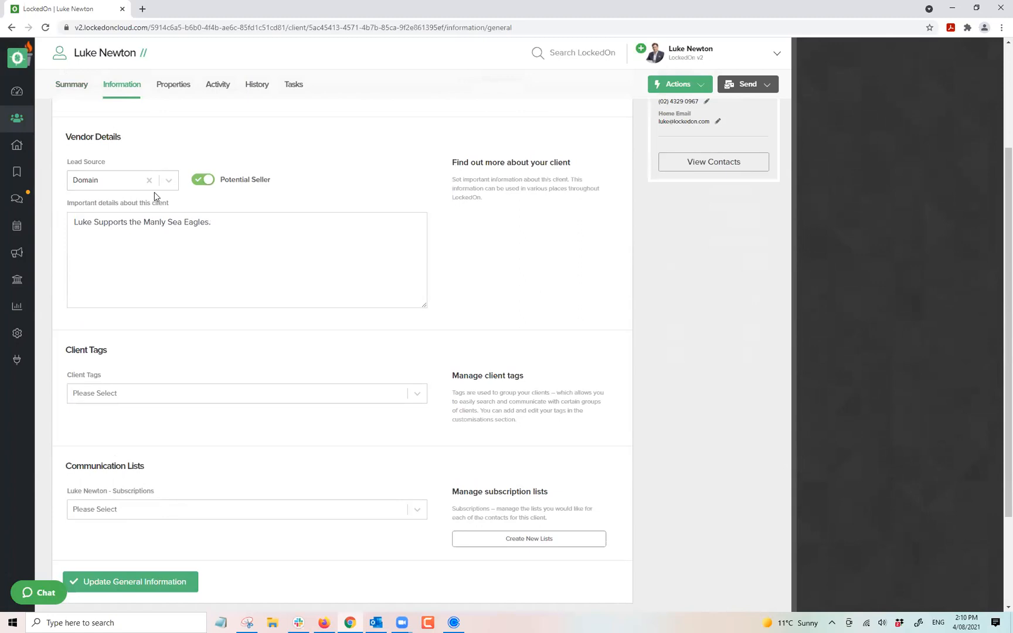
Turn off Potential Seller, save the general information, and start a new Important details line.
left_click(115, 182)
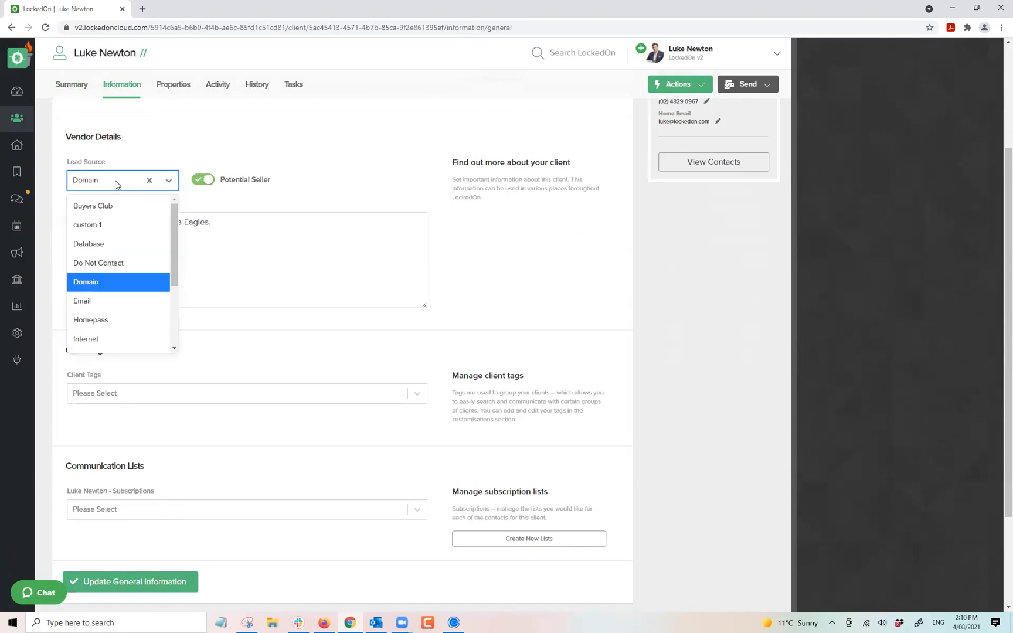
left_click(276, 155)
left_click(211, 185)
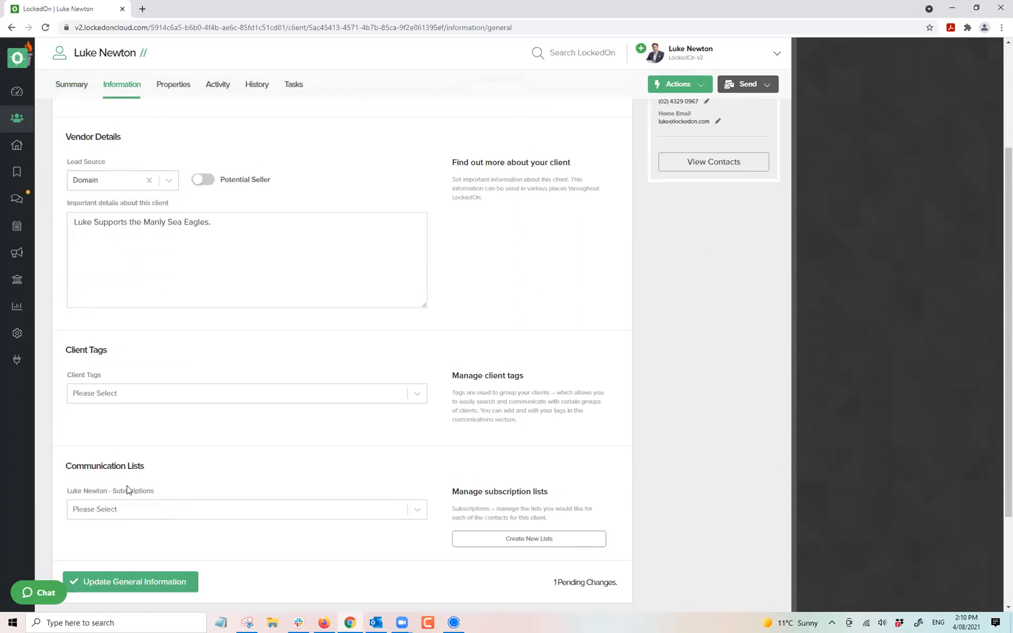
left_click(133, 583)
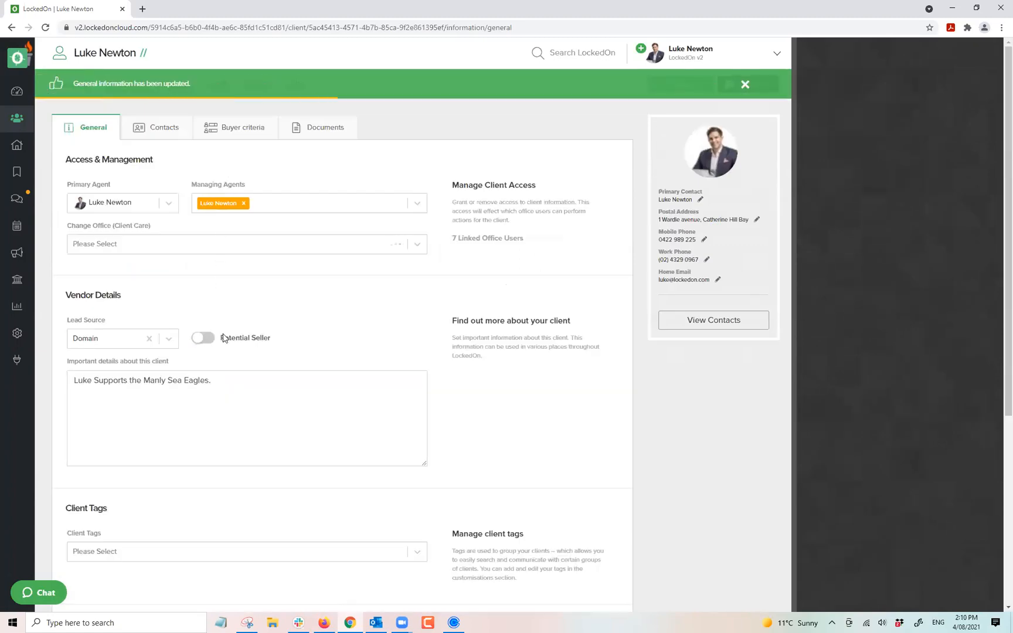
left_click(231, 382)
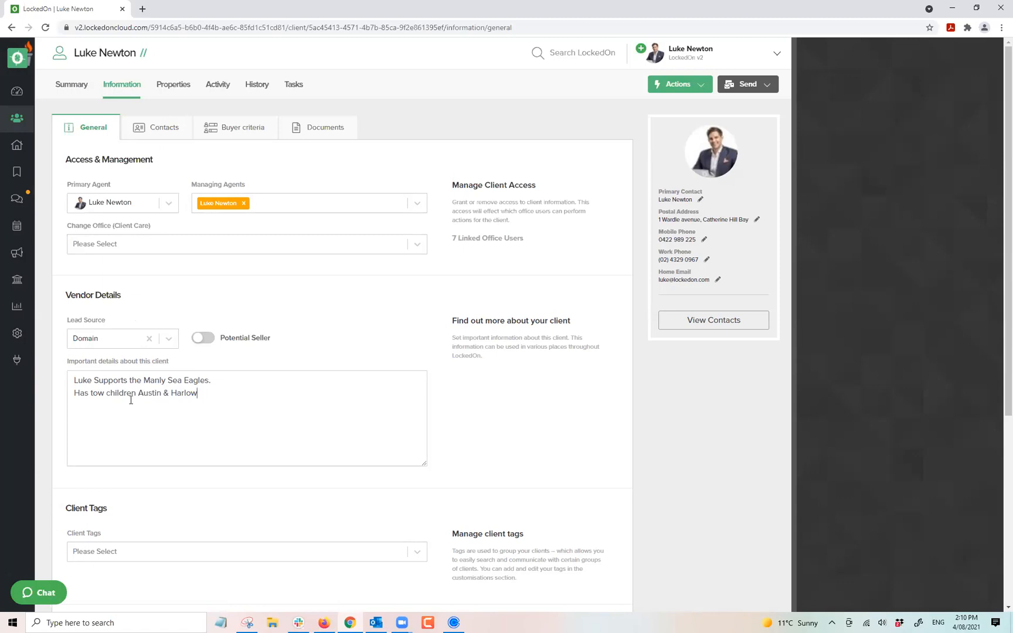
Correct 'tow' to 'two' in the children line and save the client details.
scroll(130, 400, "down", 3)
left_click(131, 583)
key("BackSpace")
key("BackSpace")
type("wo")
scroll(347, 422, "down", 5)
left_click(127, 450)
triple_click(153, 361)
left_click(182, 360)
Replace the Hot client tag with Buyer Cat - Hot and save the general information.
scroll(150, 405, "down", 2)
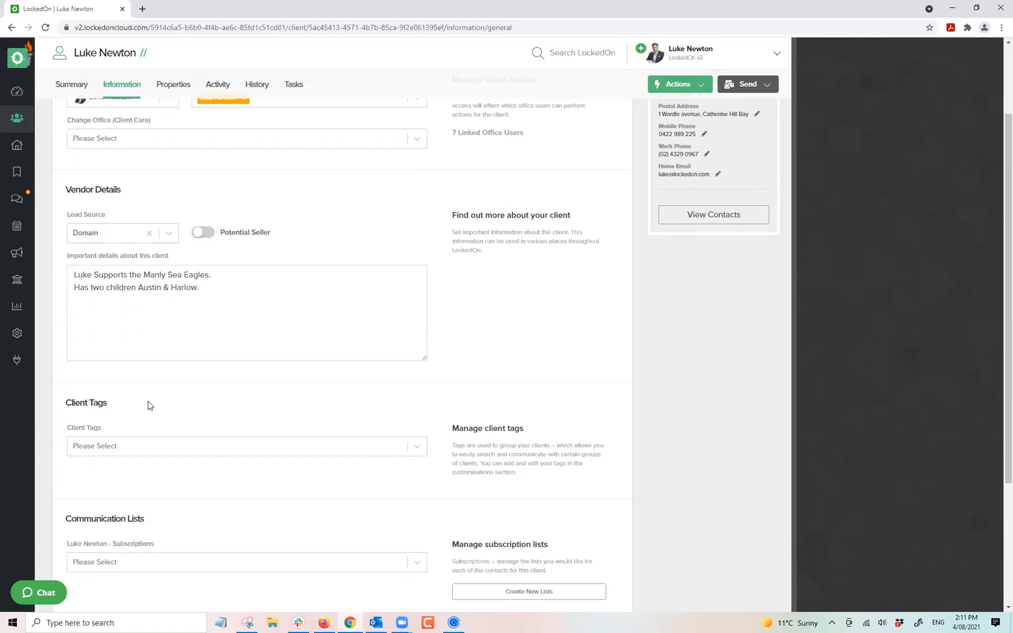
left_click(108, 446)
scroll(140, 393, "down", 3)
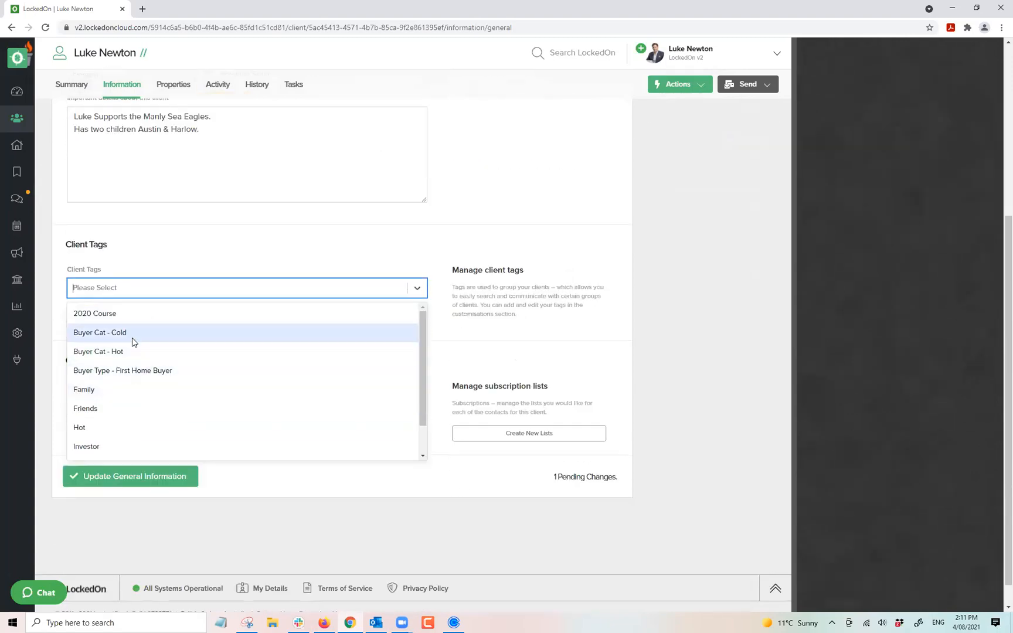
mouse_move(423, 327)
left_mouse_down()
mouse_move(419, 375)
mouse_move(420, 320)
left_mouse_up()
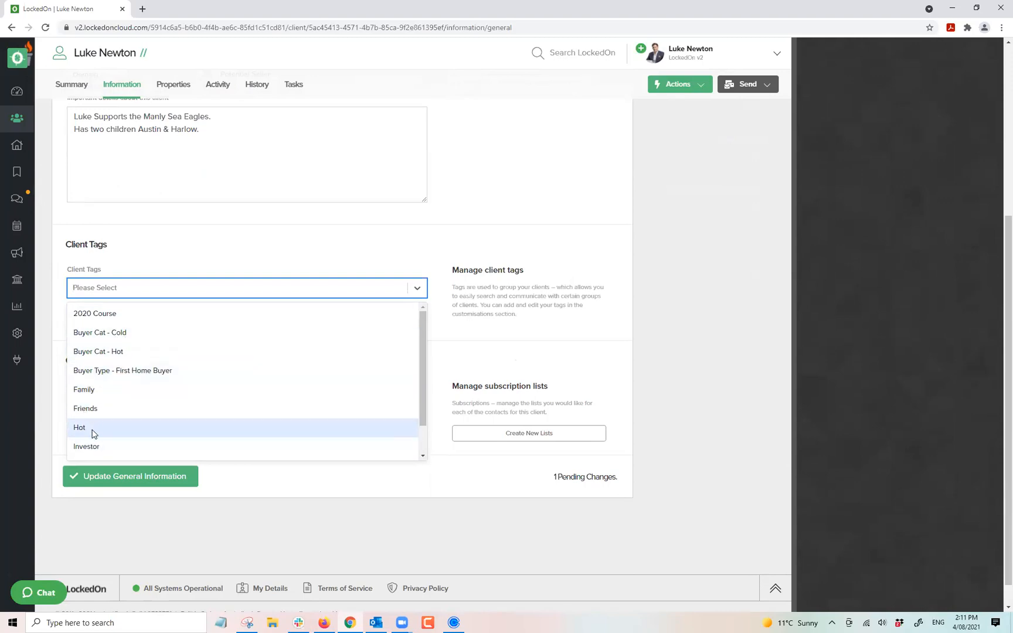
scroll(97, 425, "down", 1)
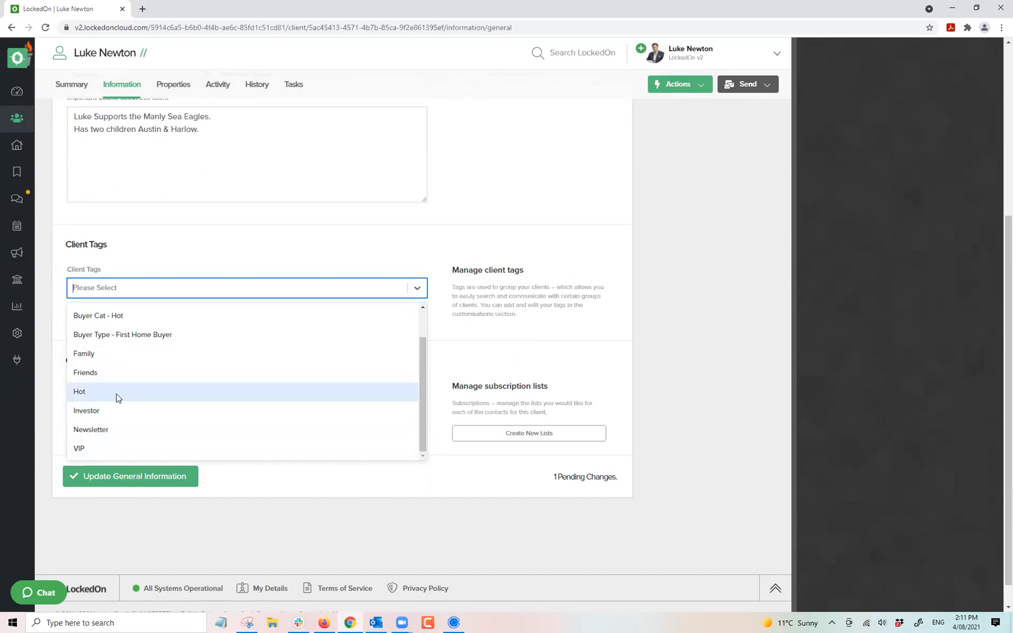
left_click(79, 391)
left_click(122, 285)
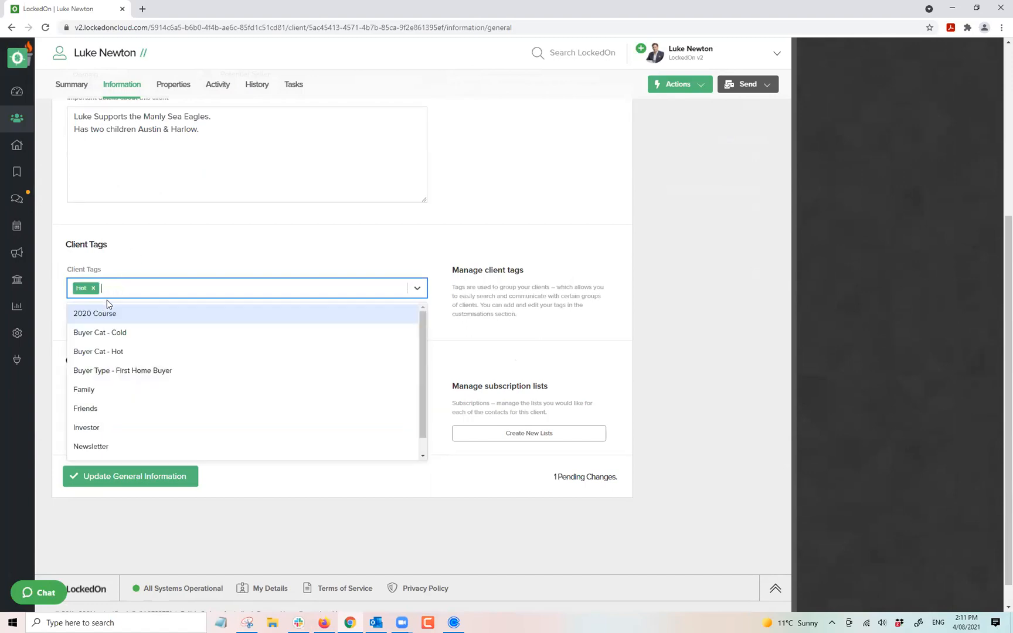
left_click(112, 350)
left_click(93, 288)
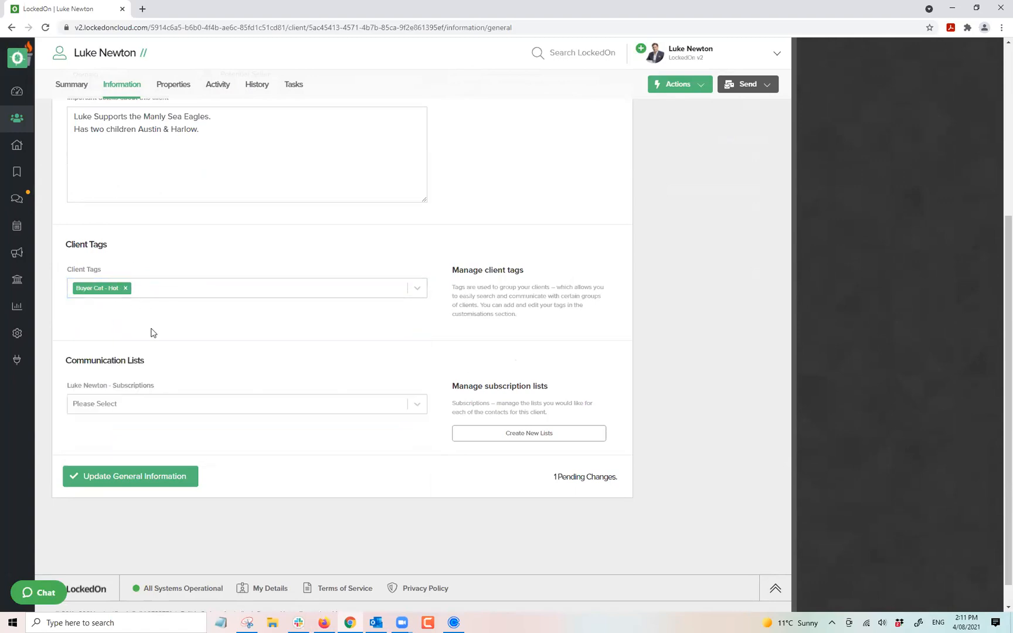
left_click(129, 476)
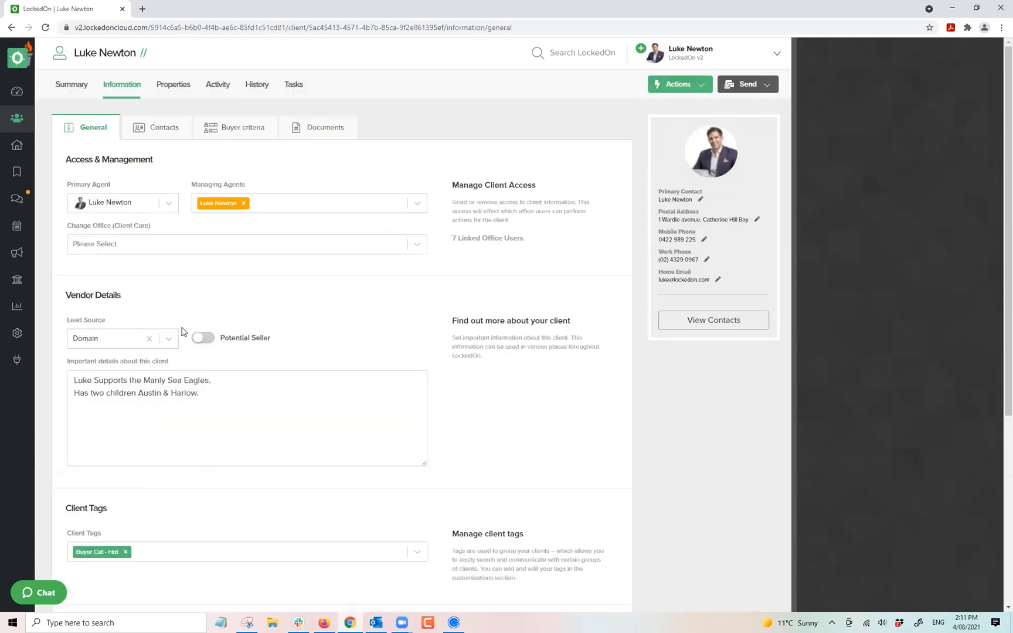
Reload the Clients page and filter it by the Buyer Cat - Hot tag, leaving 2 clients.
left_click(17, 118)
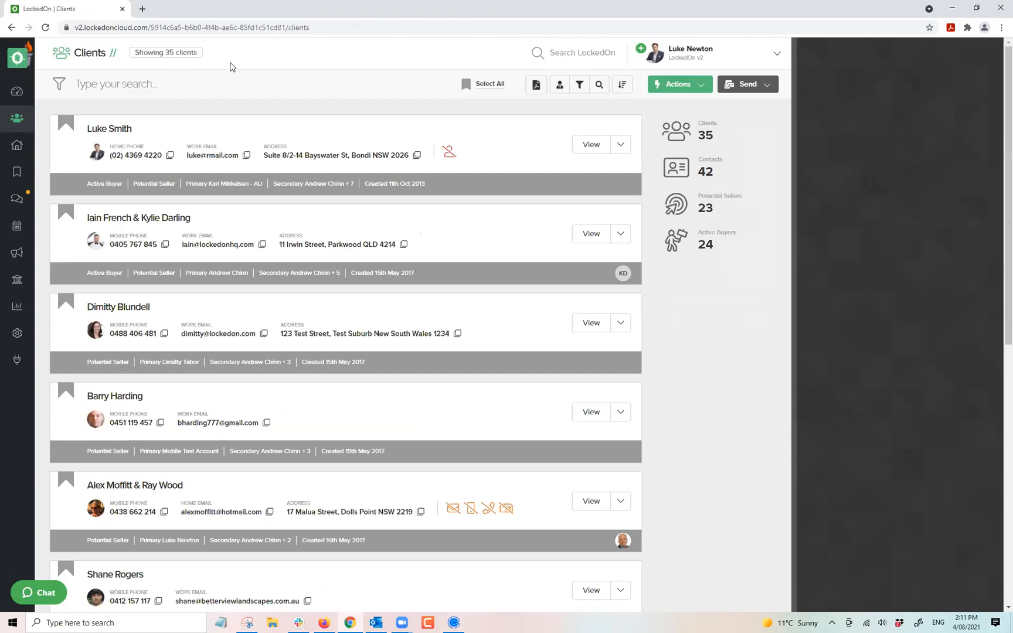
right_click(230, 66)
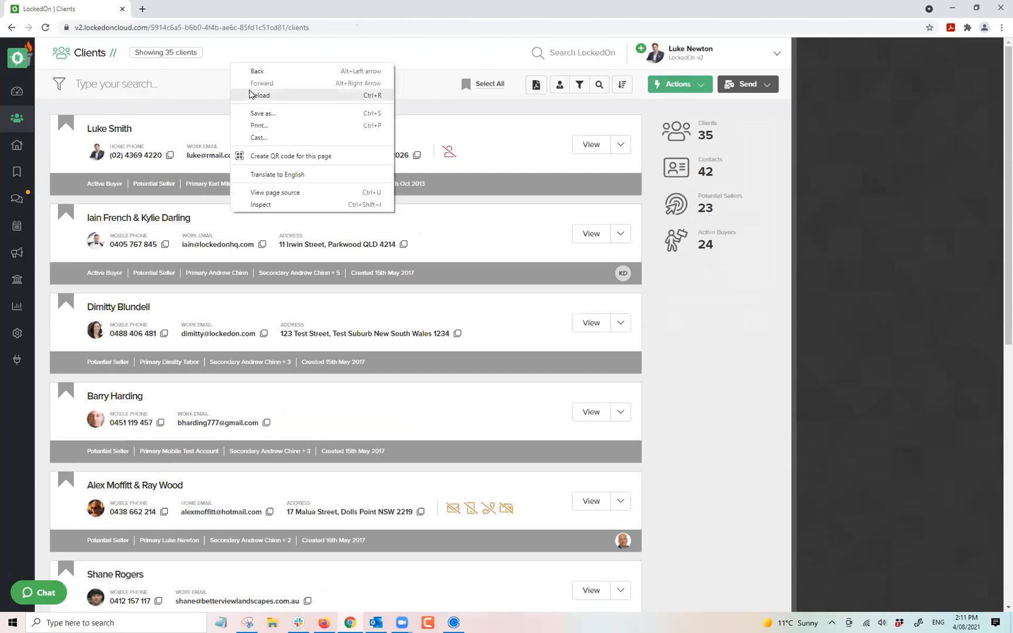
left_click(241, 94)
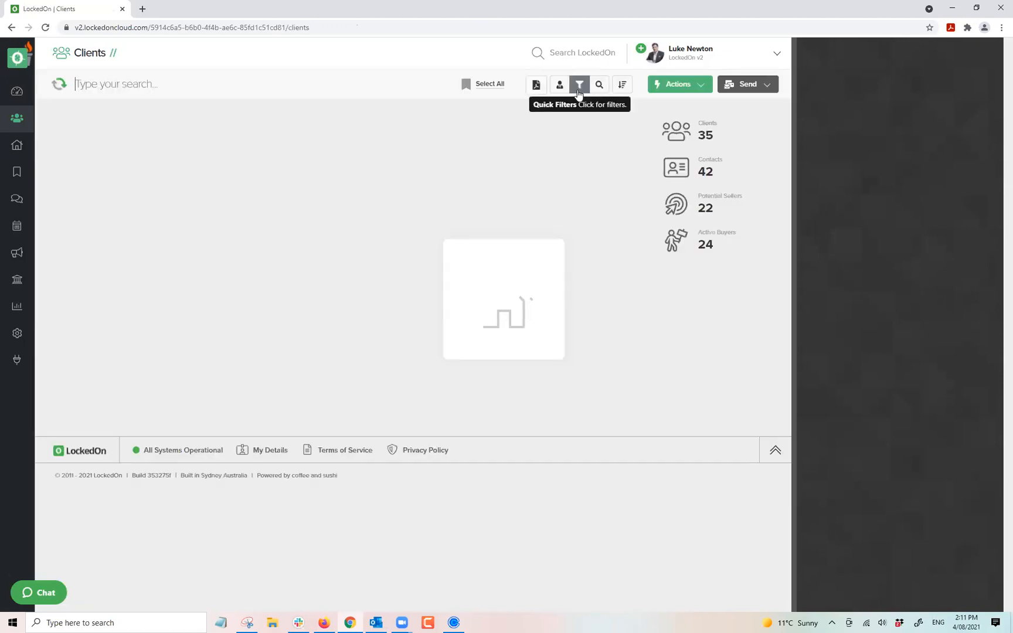
left_click(579, 84)
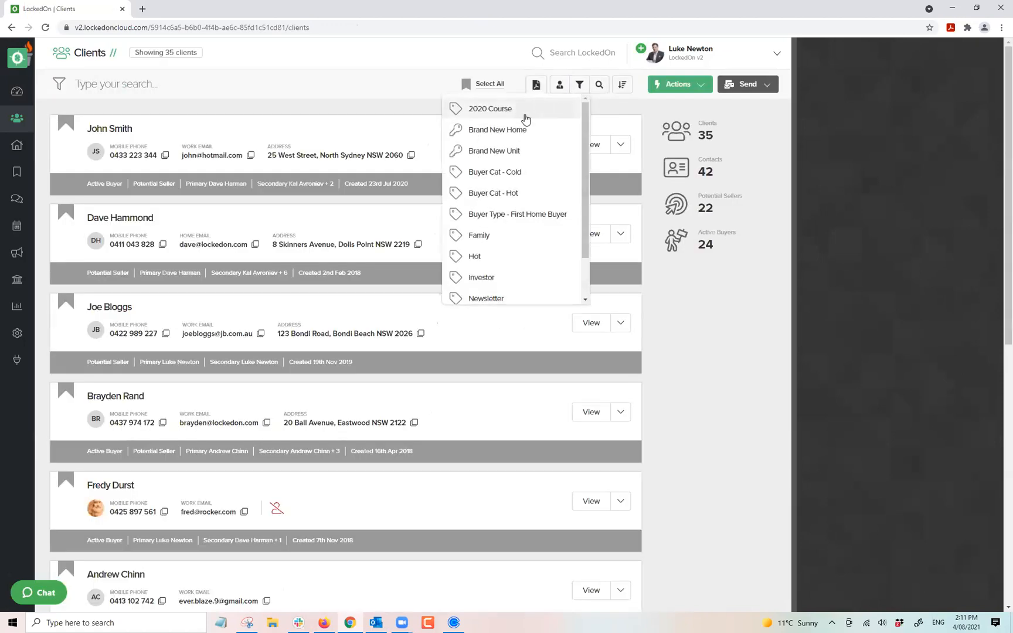
left_click(495, 193)
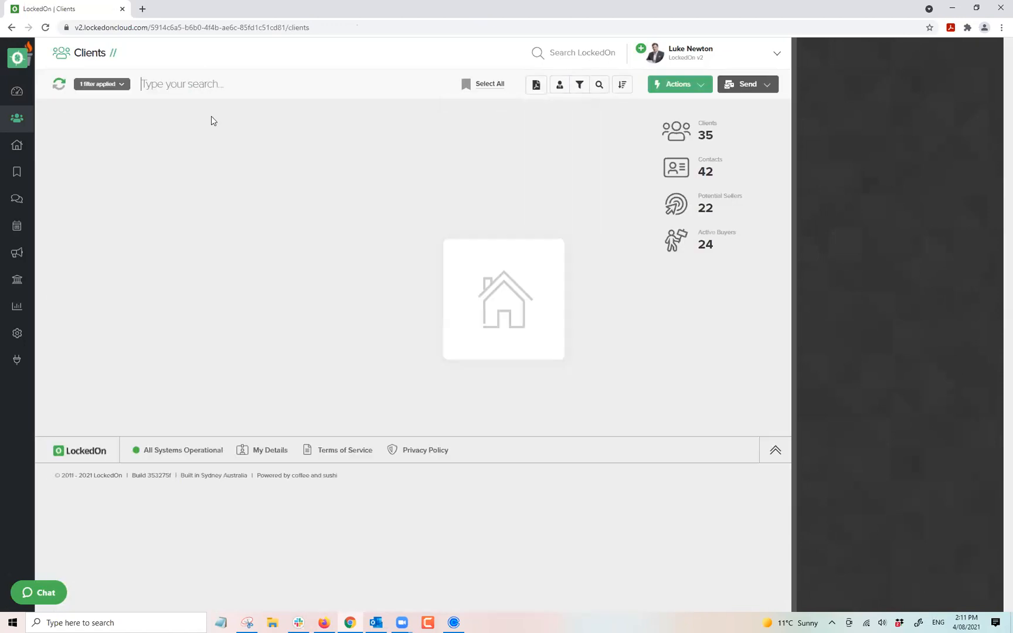
mouse_move(204, 186)
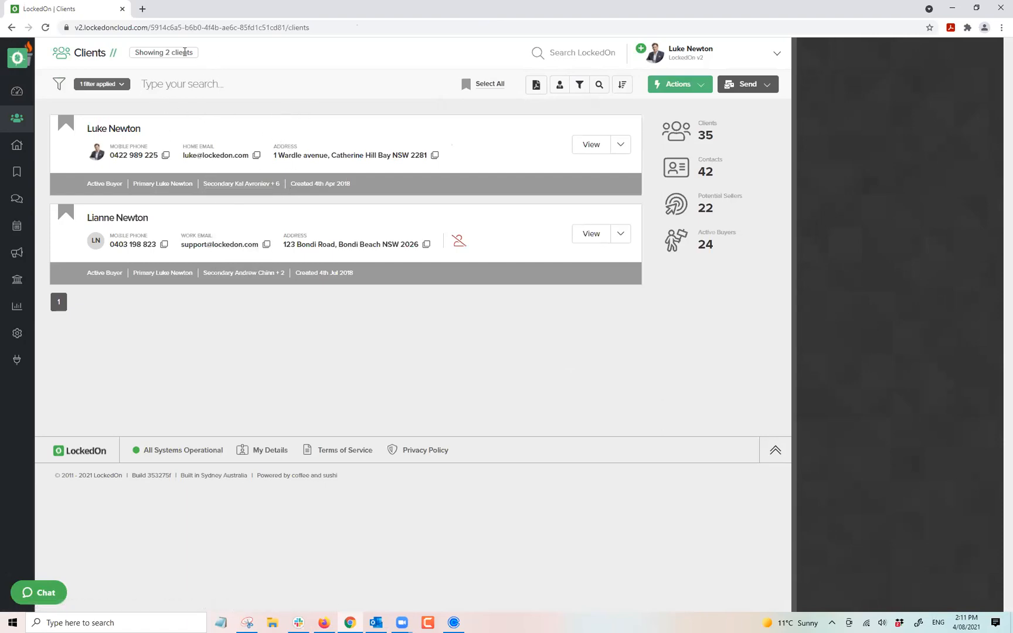
left_click_drag(168, 53, 228, 49)
left_click(228, 50)
Create a quick list from the two filtered clients.
left_click(740, 88)
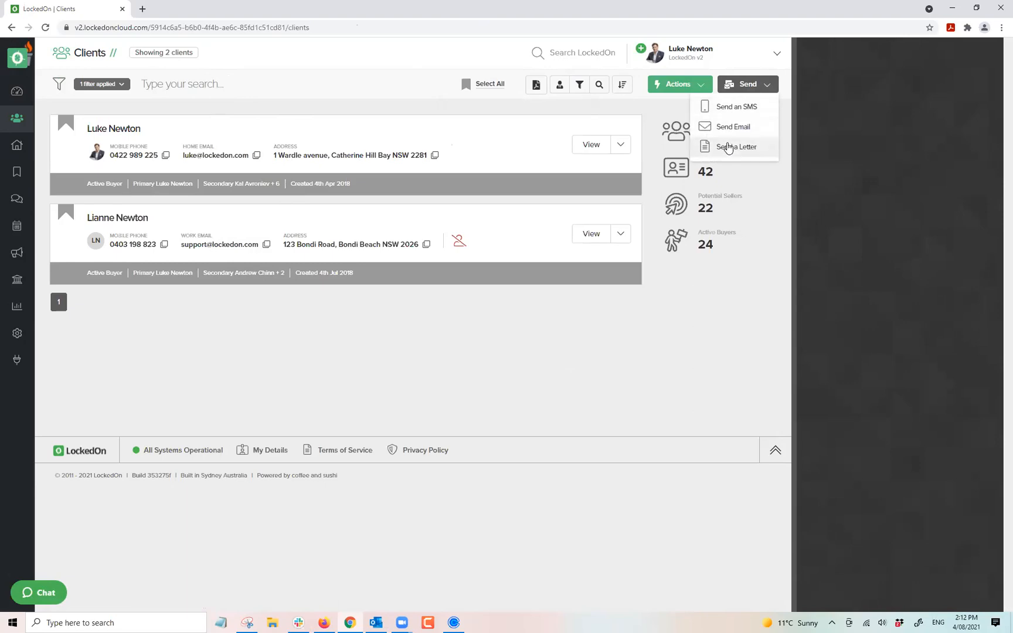
left_click(346, 62)
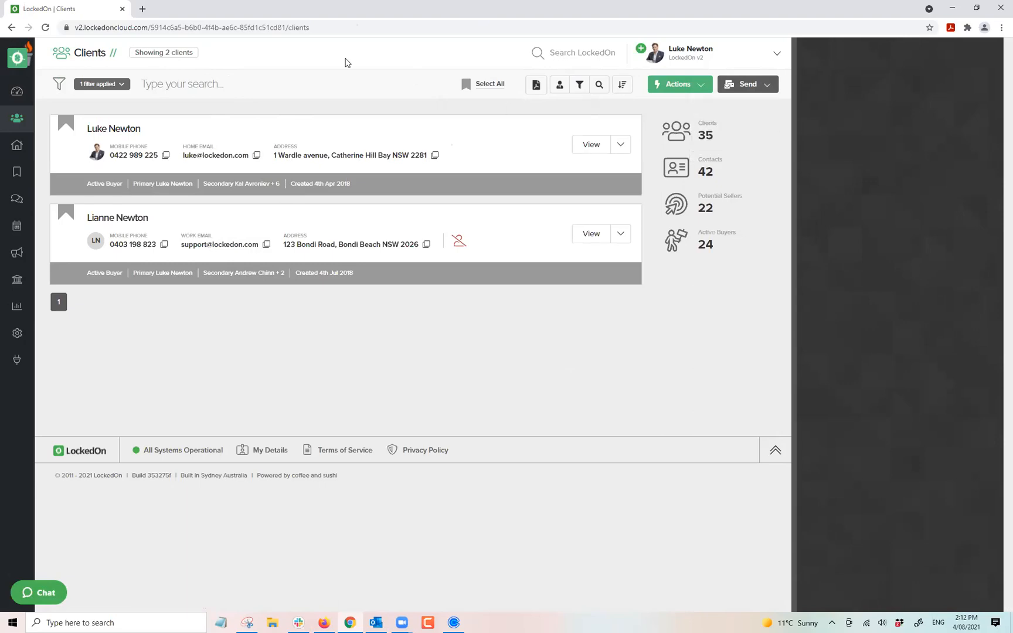
left_click(675, 86)
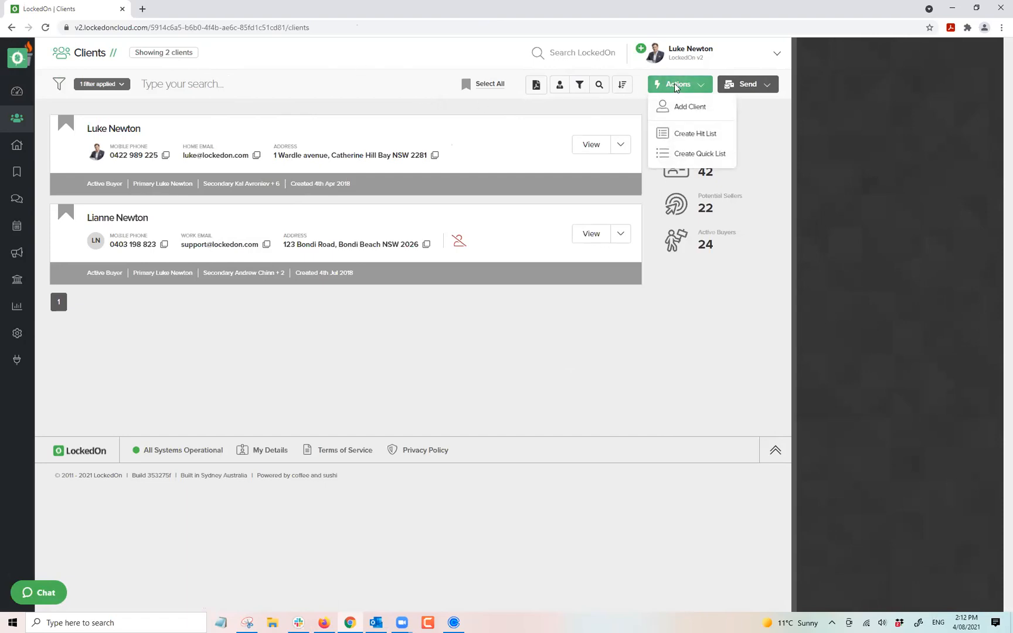
left_click(682, 154)
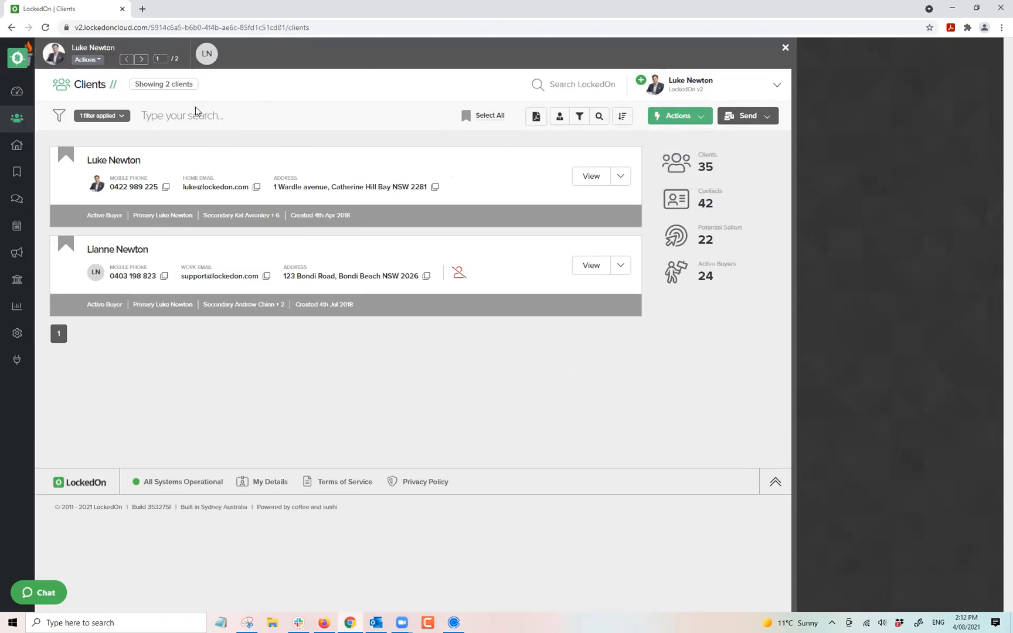
View the first client's summary, advance to client 2/2, then close the quick-list bar.
left_click(84, 59)
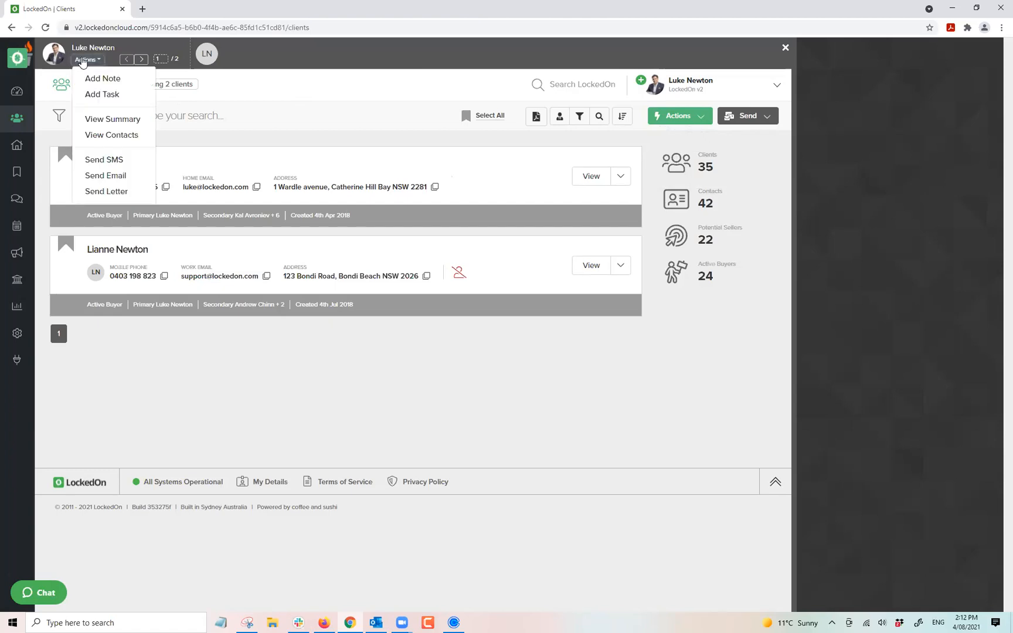
left_click(111, 119)
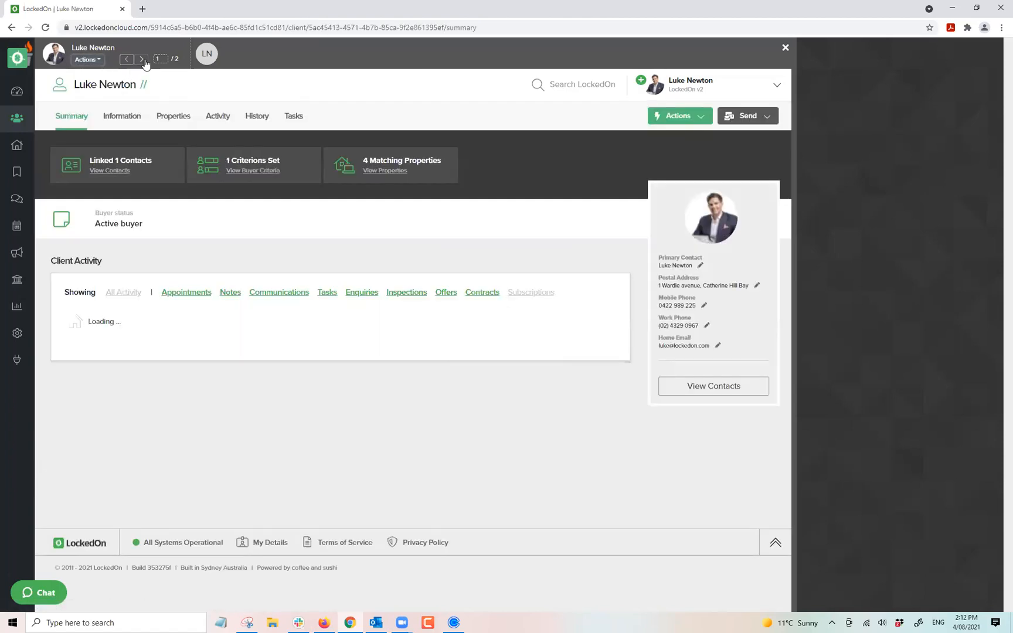
left_click(142, 59)
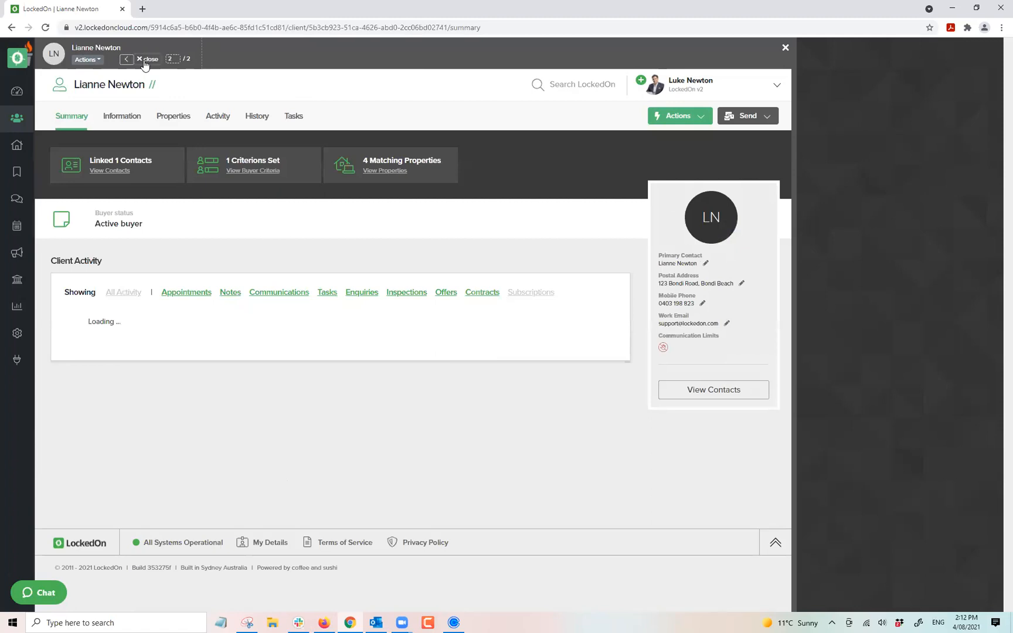
left_click(145, 60)
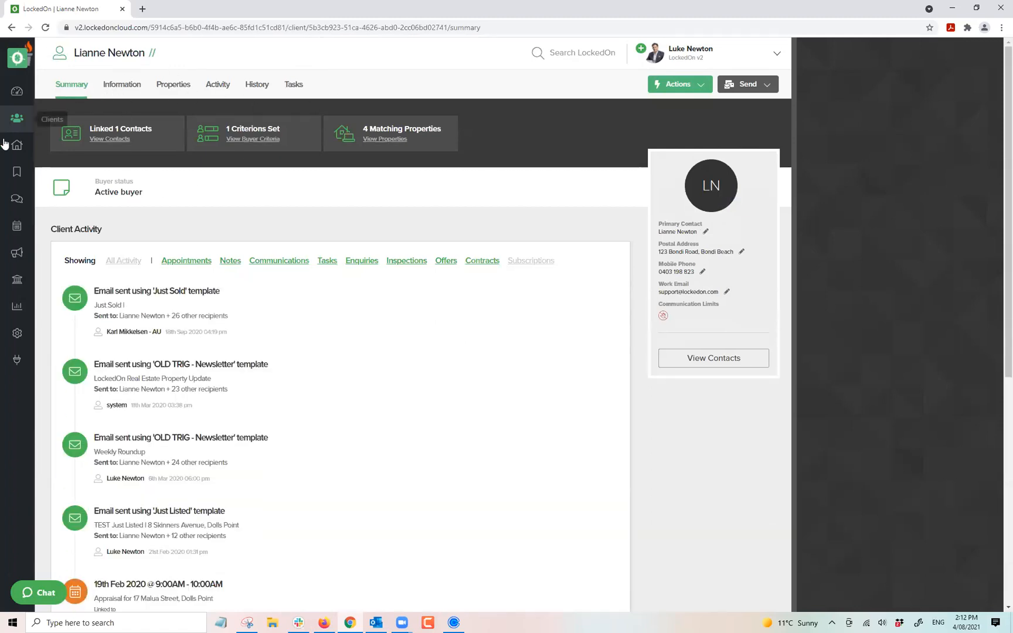
left_click(17, 120)
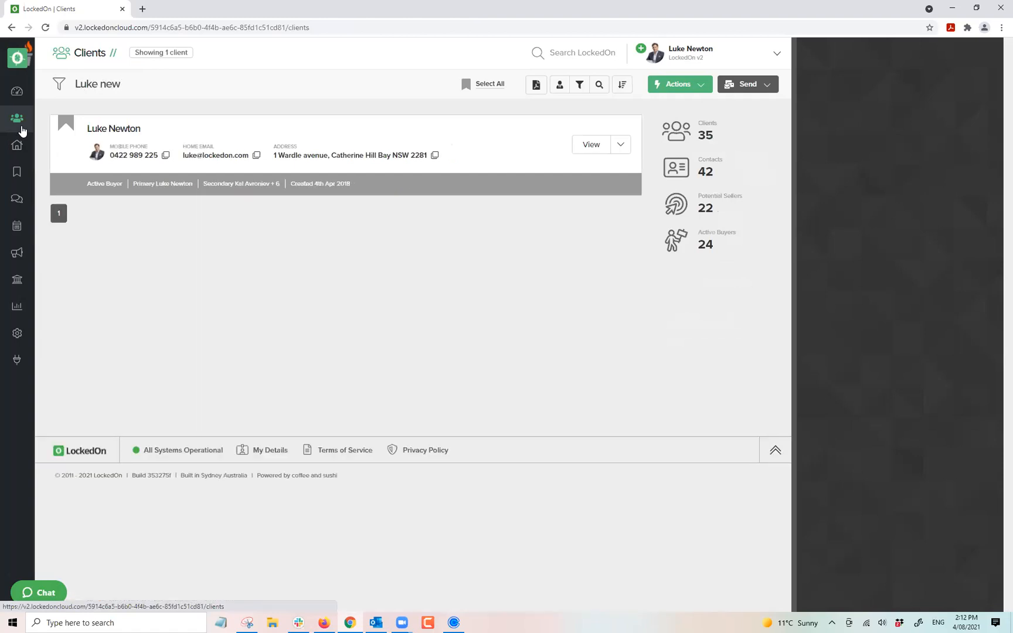
Search for the buyer client by name, open his record, and show its Contacts list.
left_click(115, 128)
left_click(121, 86)
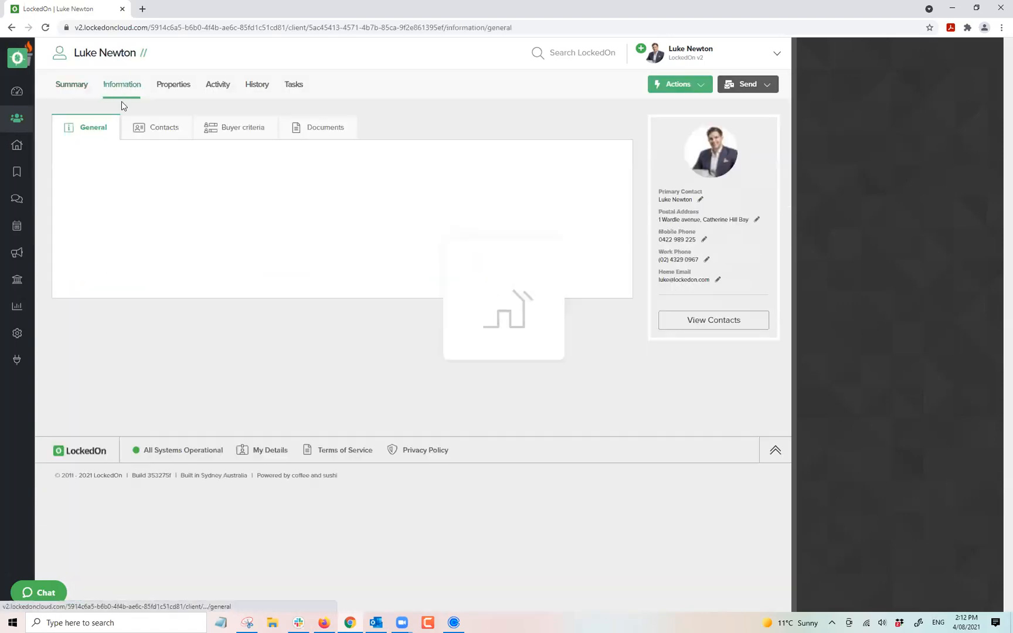
left_click(153, 135)
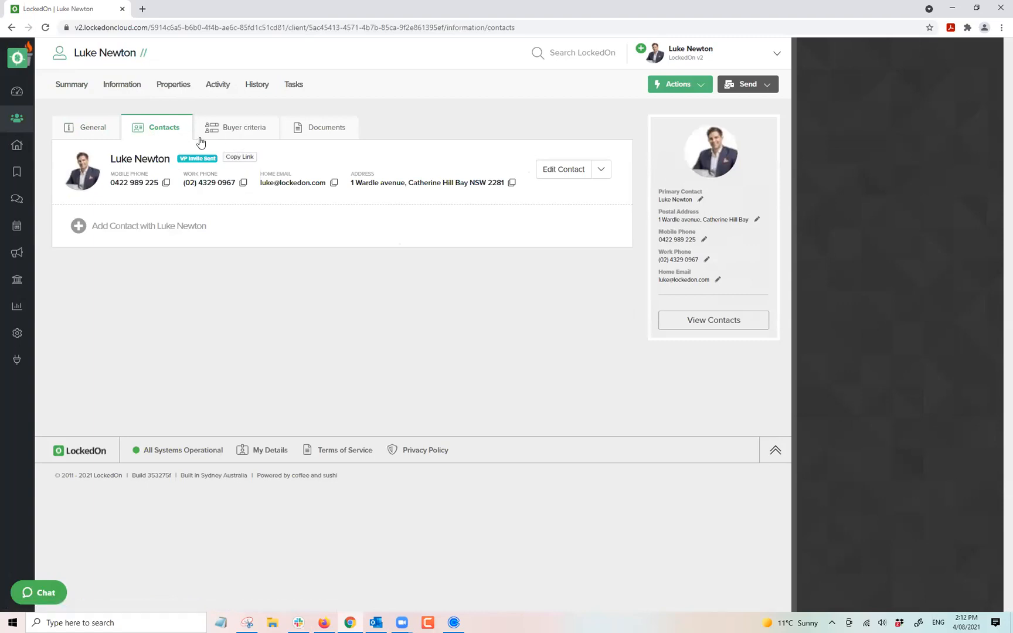
Add and save a second contact sharing the family name, then view the first contact unchanged.
left_click(136, 228)
type("Natalie")
key("Tab")
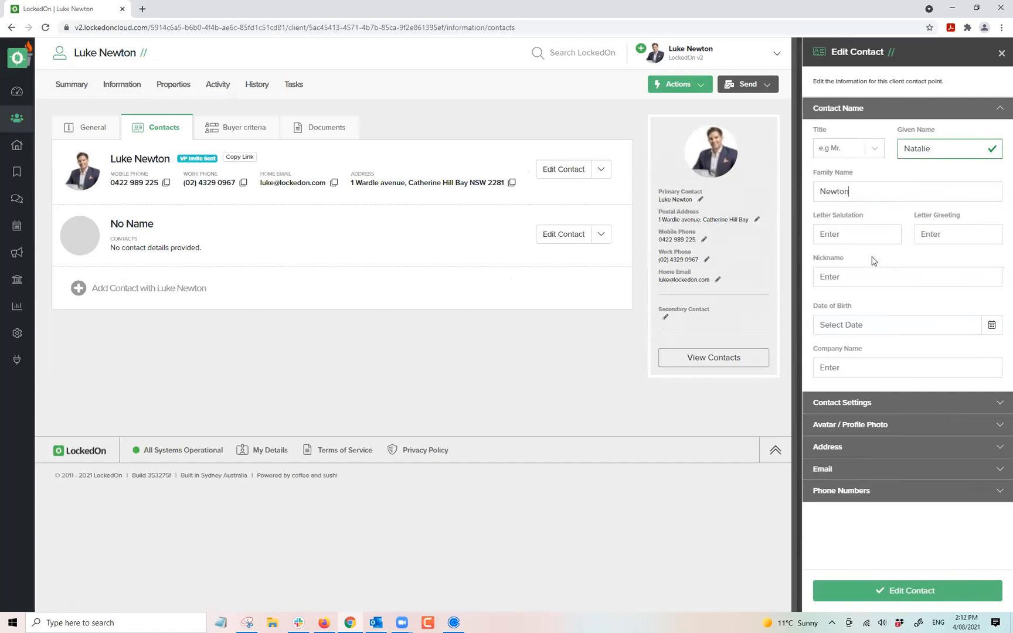
left_click(990, 325)
left_click(924, 302)
left_click(833, 469)
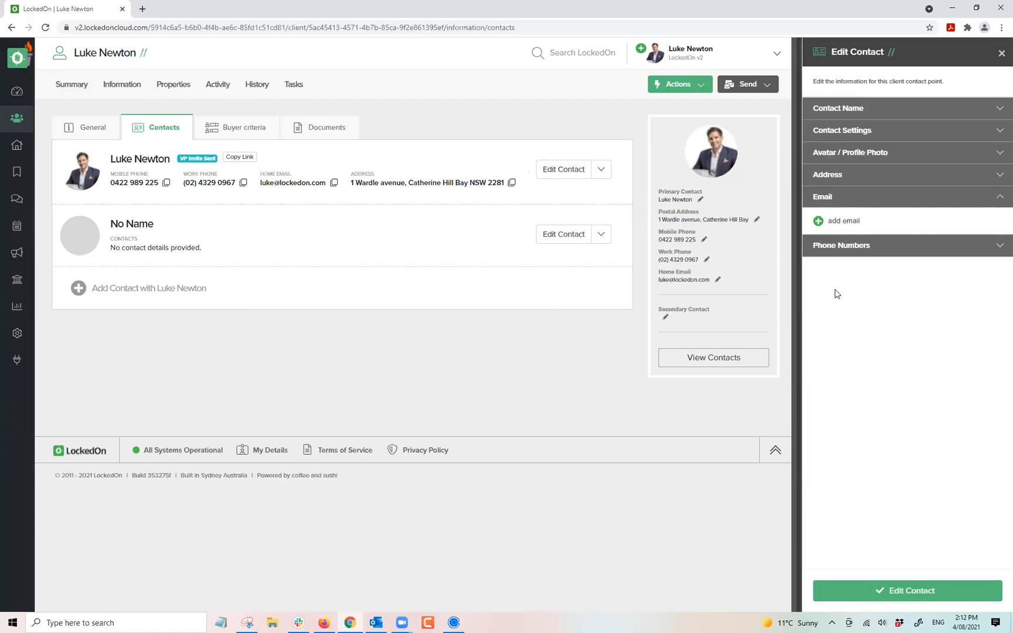
left_click(835, 253)
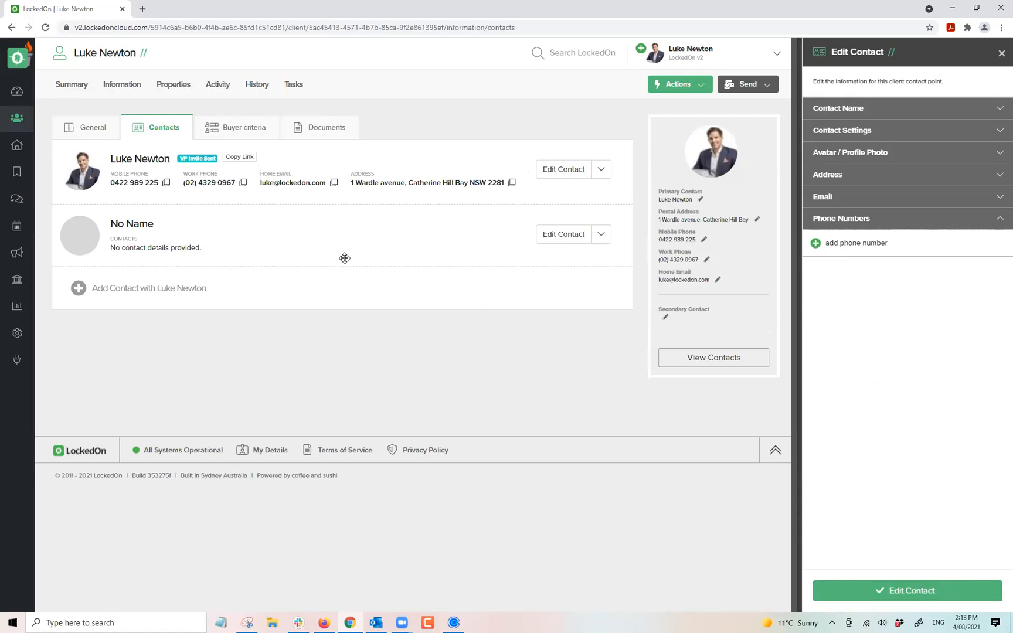
left_click(885, 591)
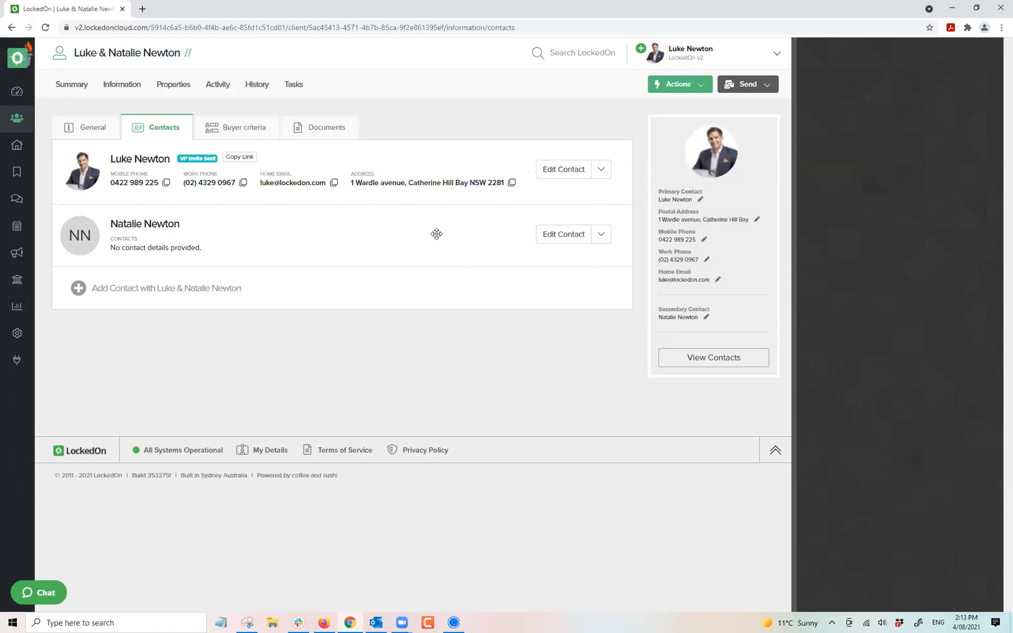
left_click(558, 171)
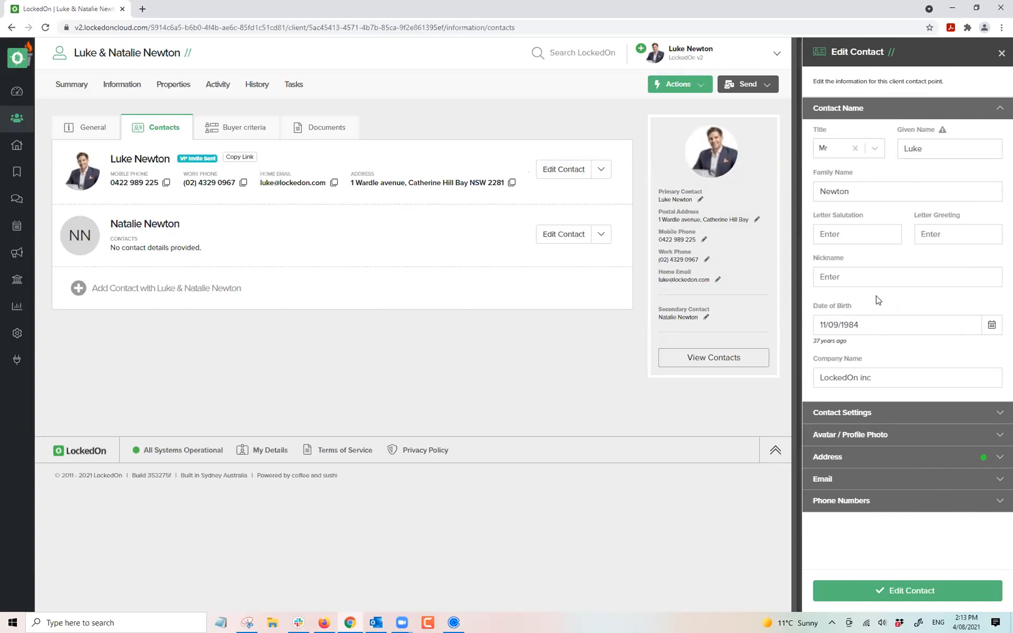
left_click(1001, 53)
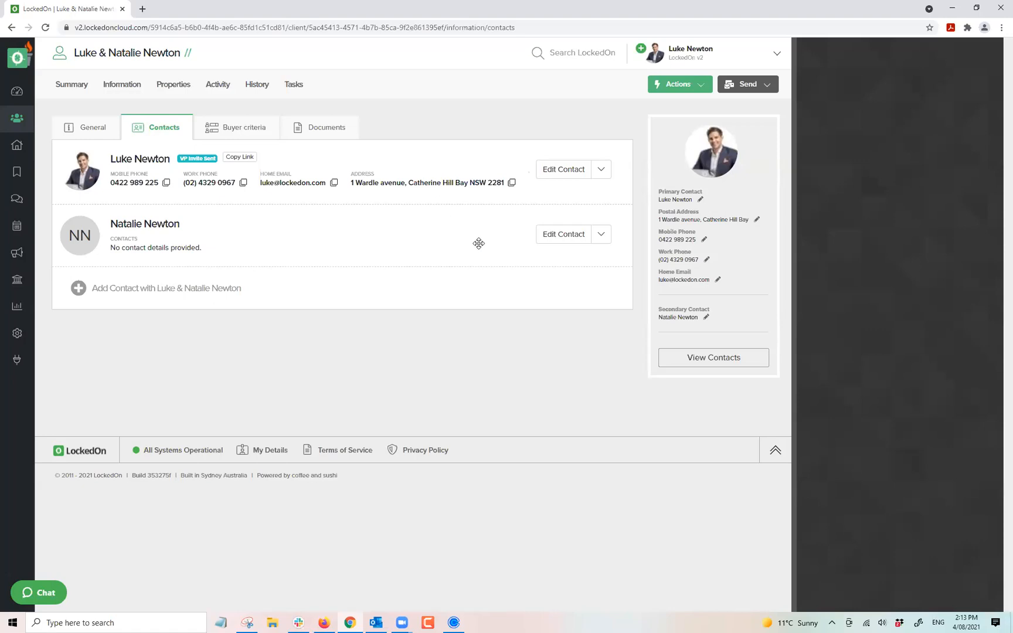
Open the Engine Room's full trigger list and highlight the Happy Birthday trigger.
left_click(17, 91)
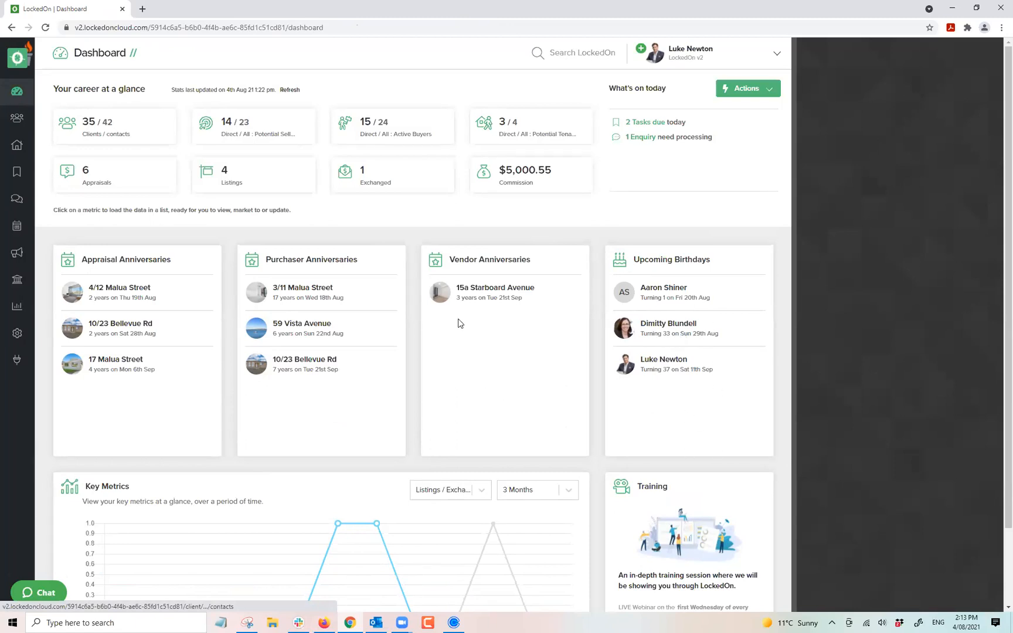
left_click(17, 333)
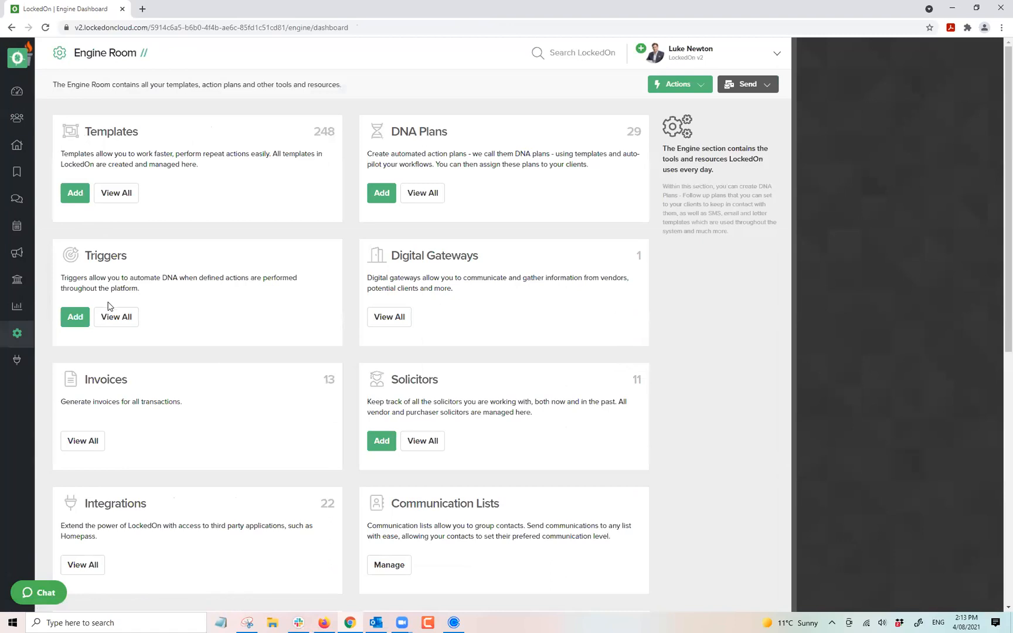
left_click(110, 316)
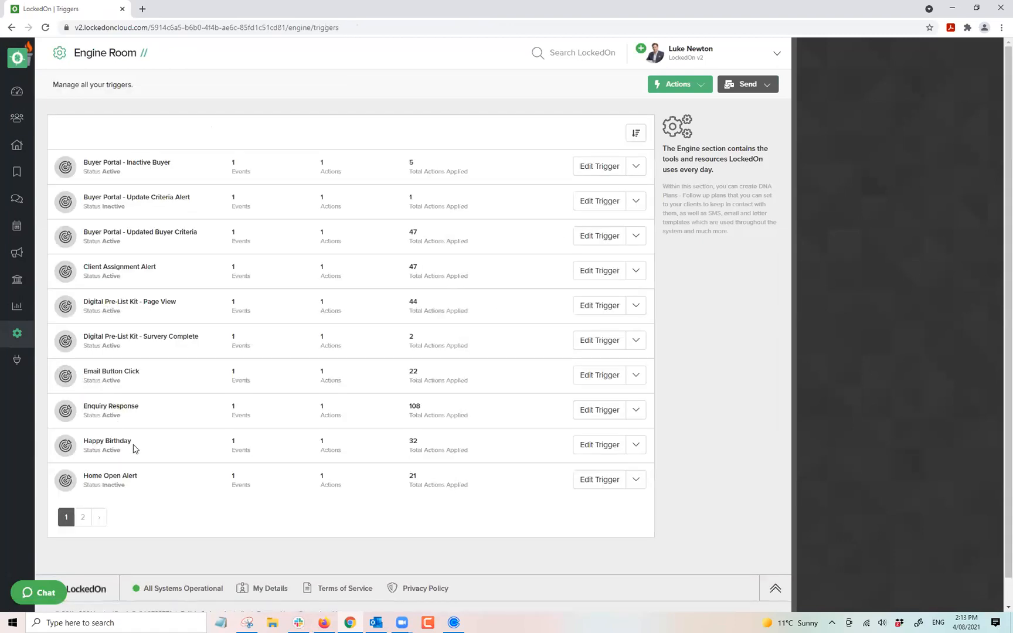
triple_click(103, 440)
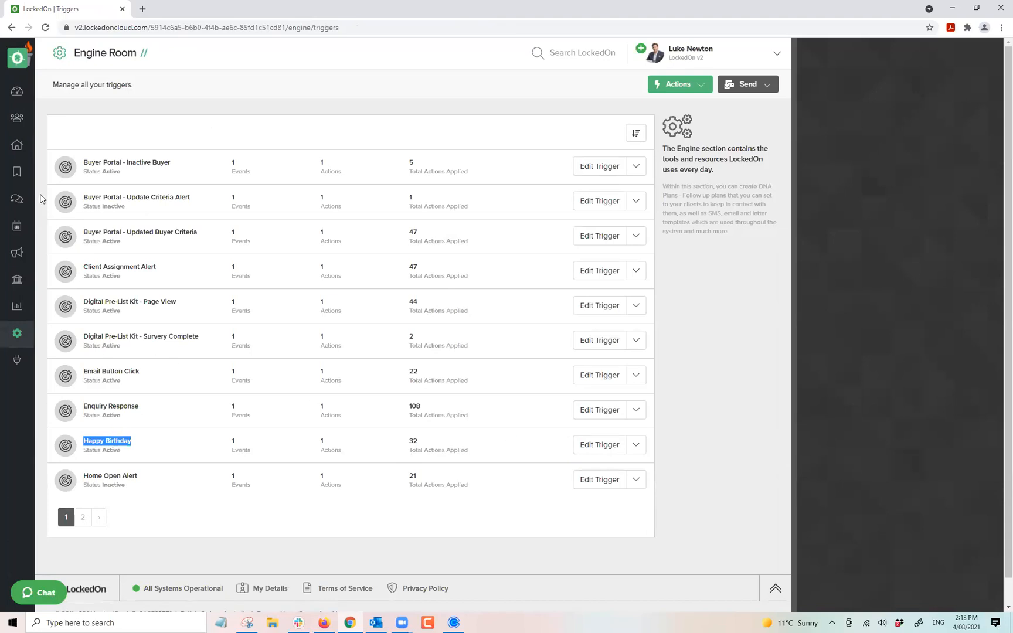
Search Clients by the client's name and open his two-contact record.
left_click(17, 118)
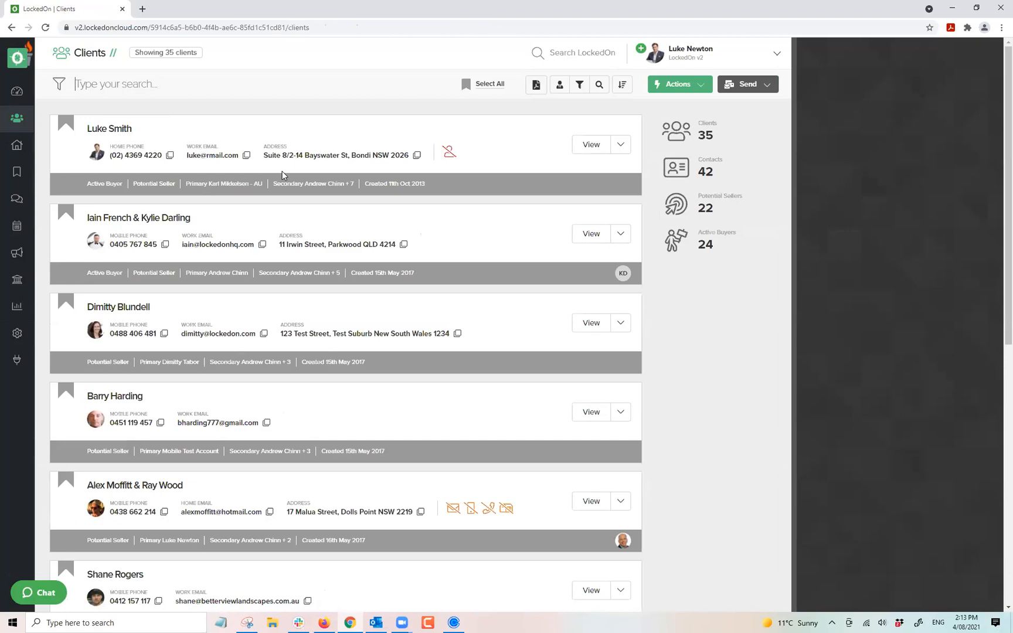
key("Return")
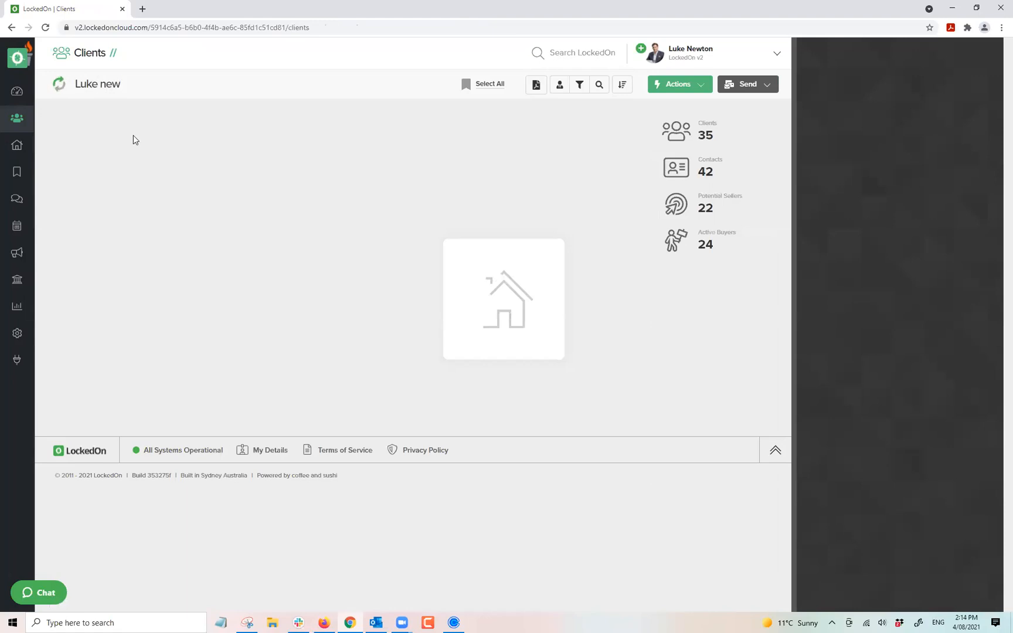
left_click(134, 140)
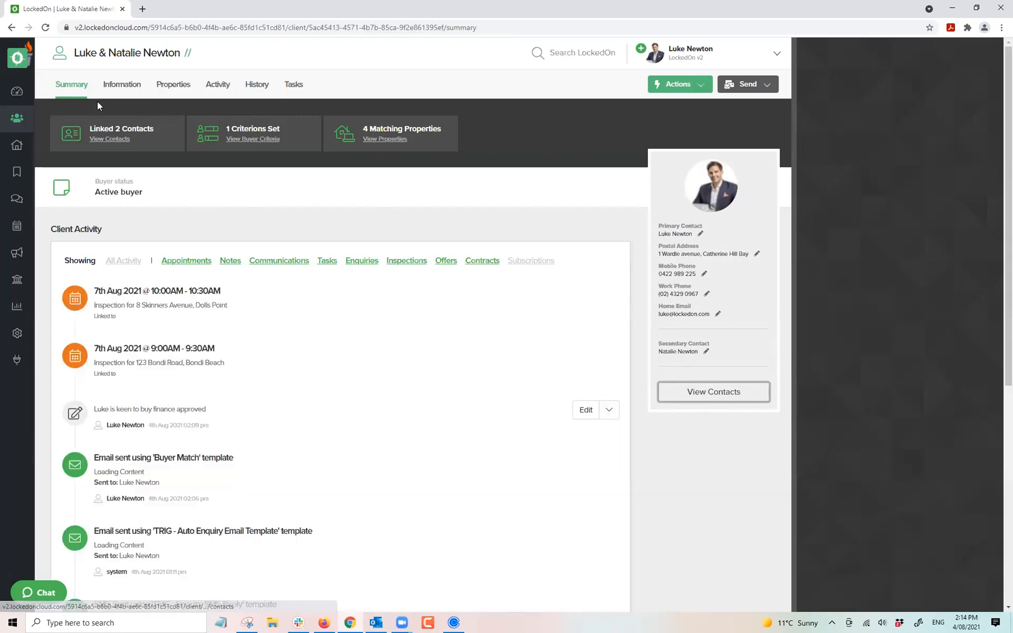
Compose an SMS using the TRIG - Happy Birthday template, preview it, then discard it unsent.
left_click(115, 83)
left_click(141, 128)
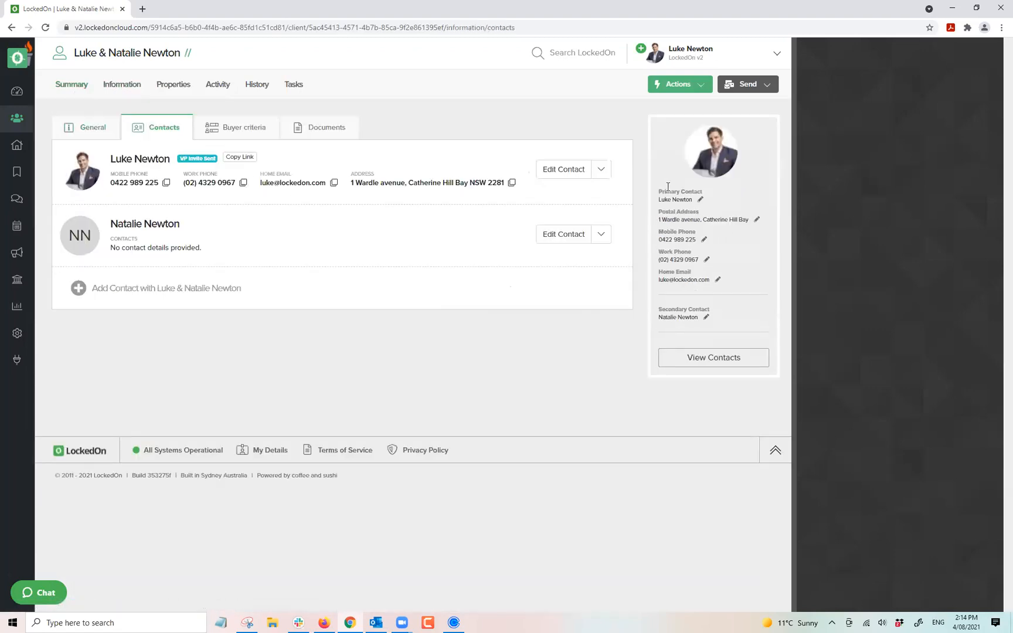
left_click(746, 83)
left_click(751, 105)
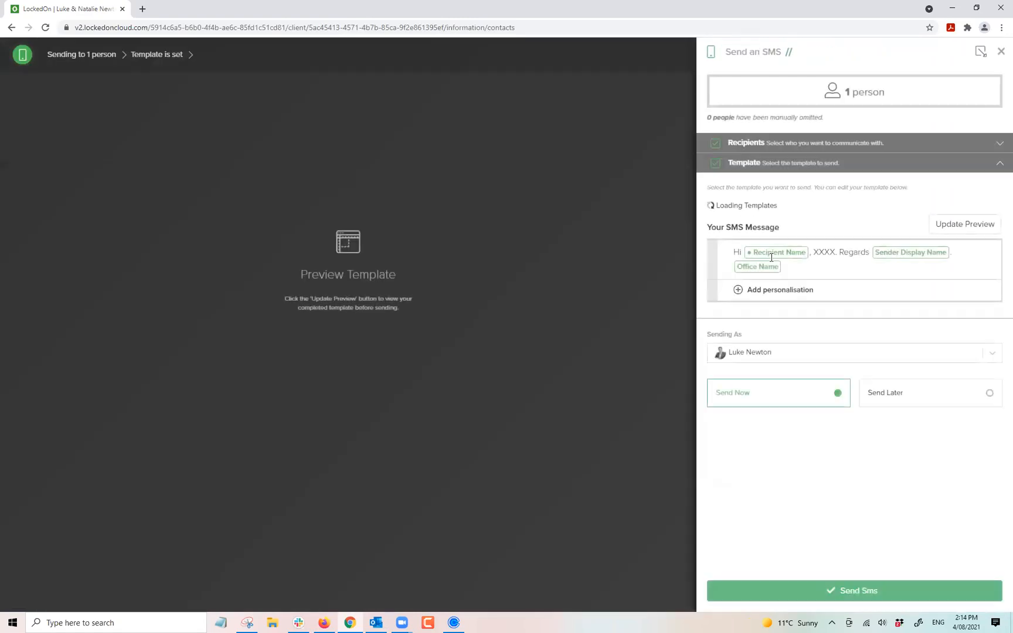
left_click(762, 228)
type("happ")
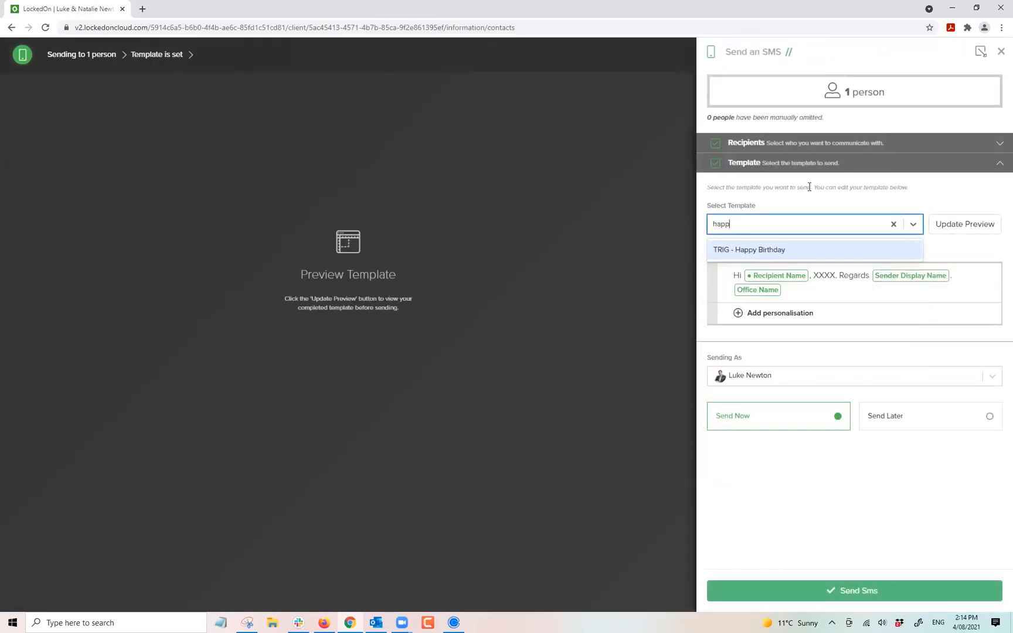
left_click(727, 254)
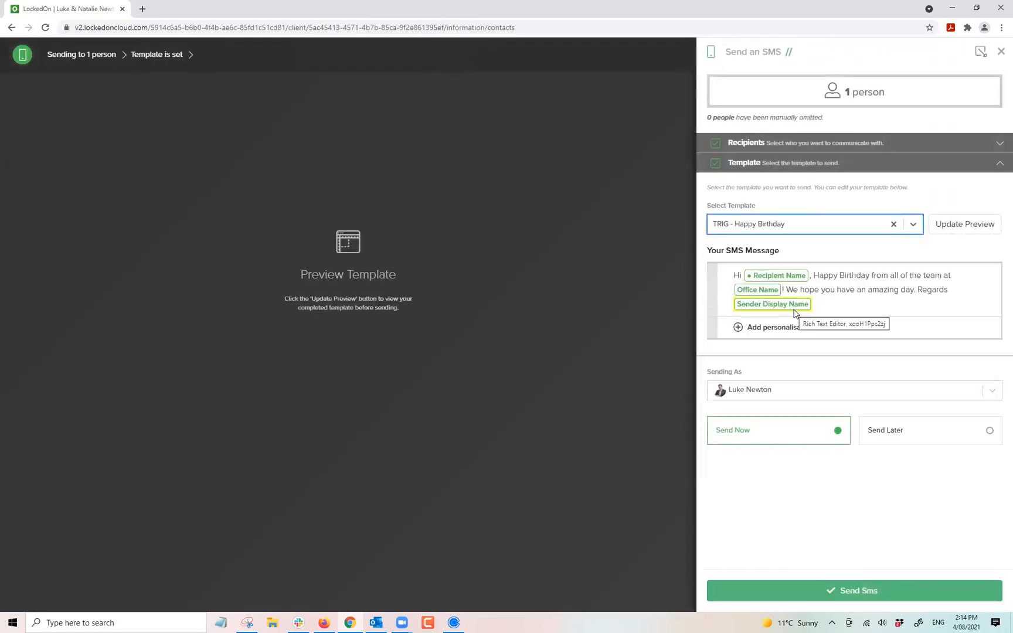
left_click(946, 223)
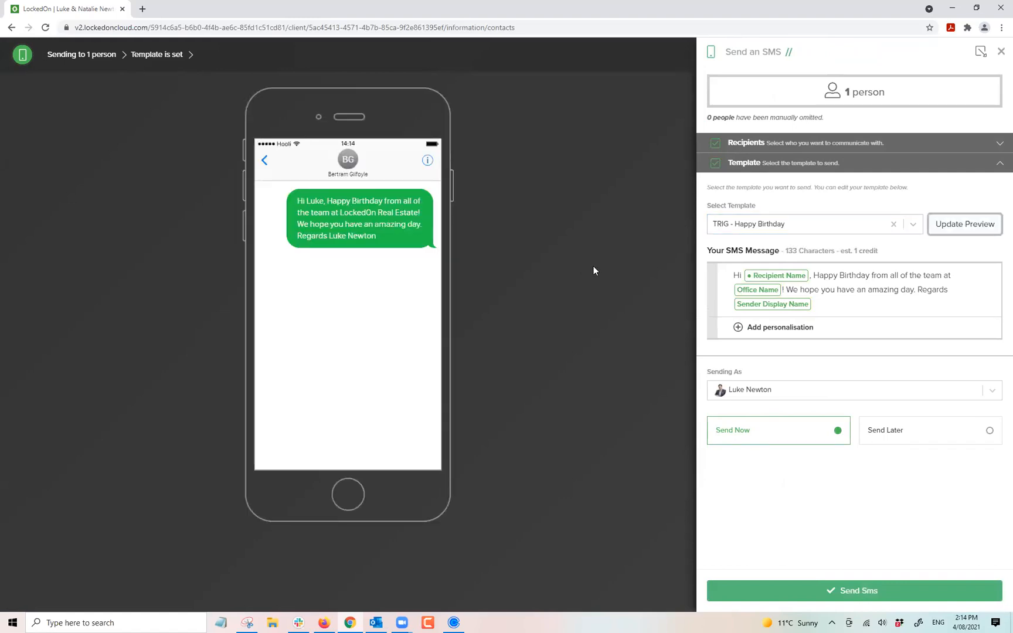
left_click(1000, 52)
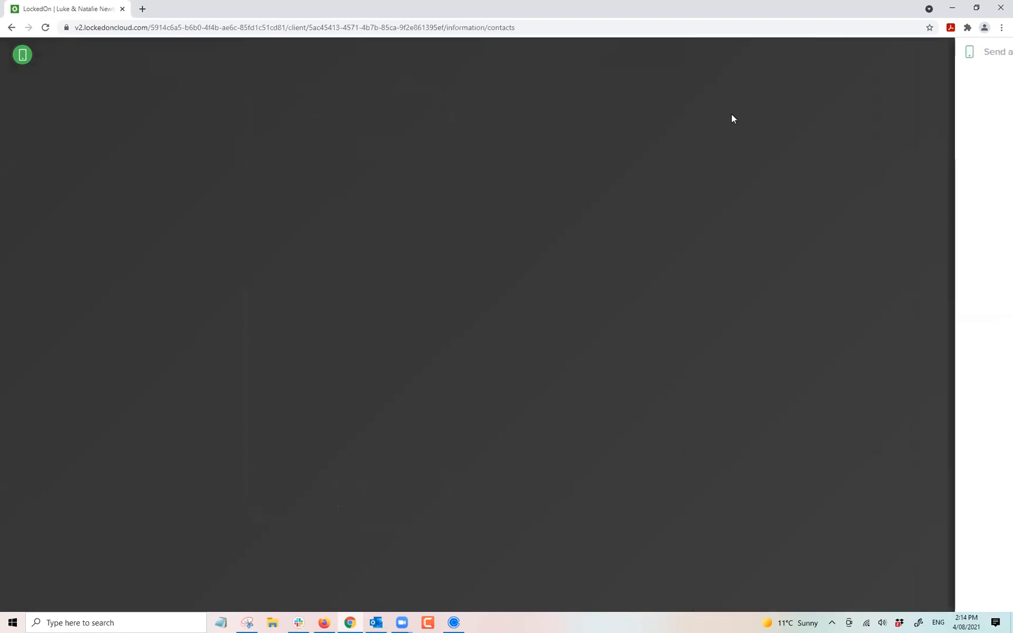
left_click(741, 88)
left_click(734, 127)
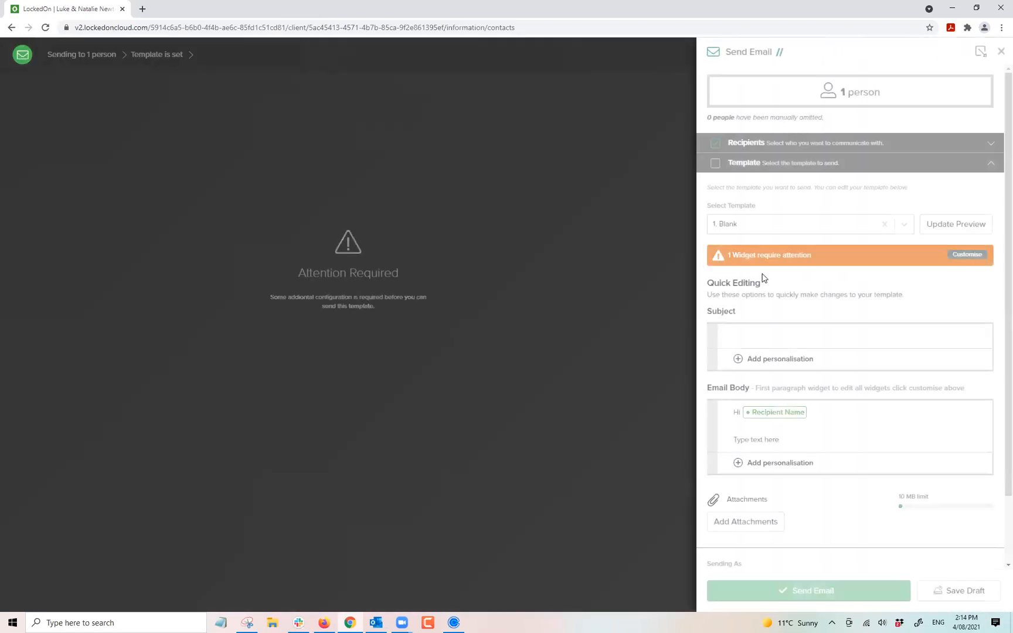
left_click(748, 226)
type("happ")
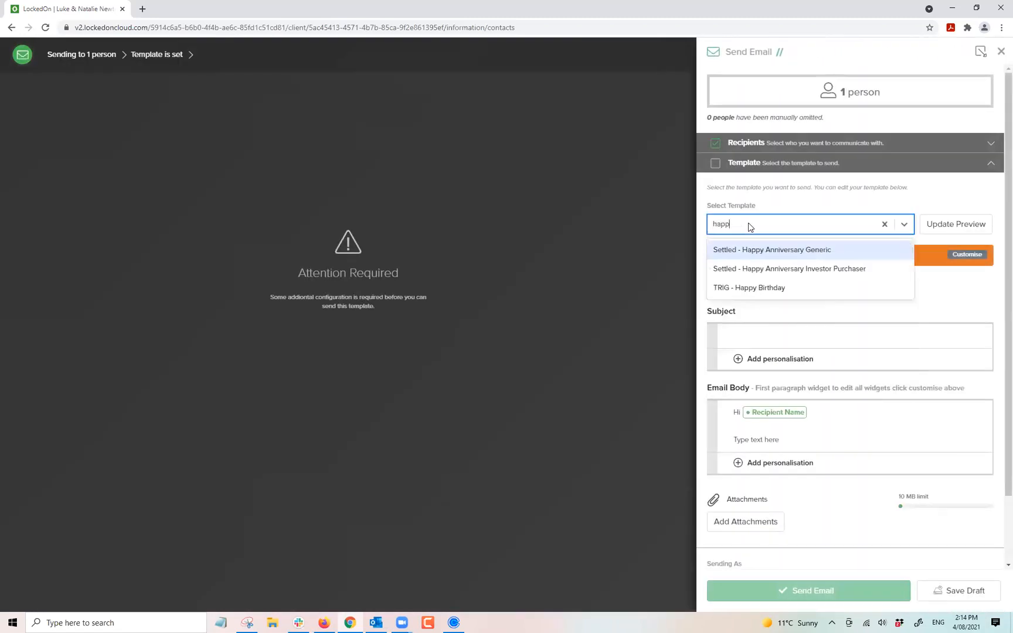
left_click(765, 294)
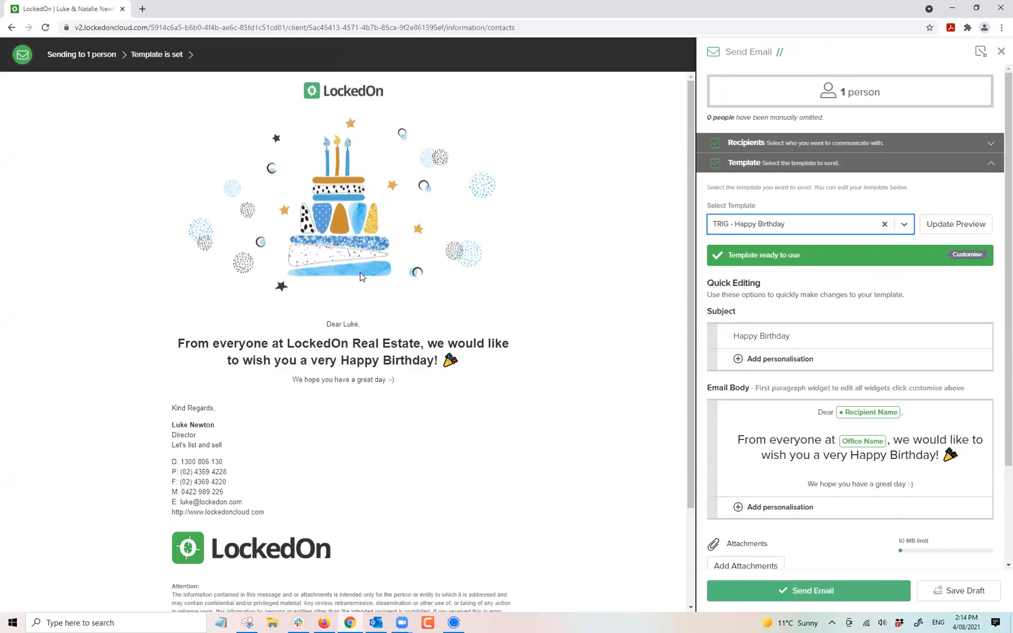
left_click(1000, 52)
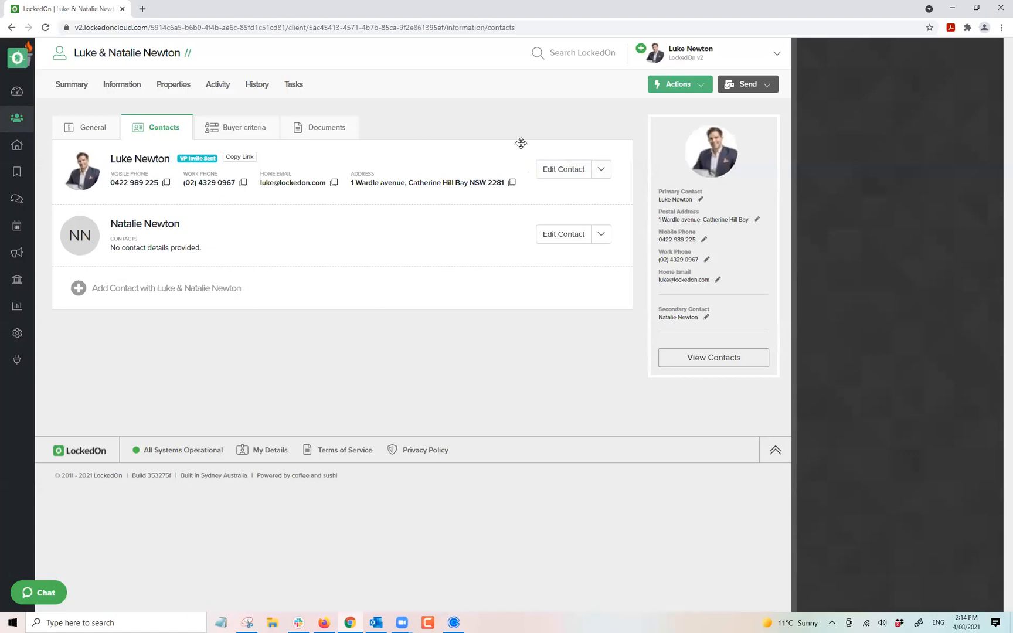
Glance at the buyer criteria, then show Documents listing Finace Approval.pdf and Formal Offer.pdf.
left_click(228, 129)
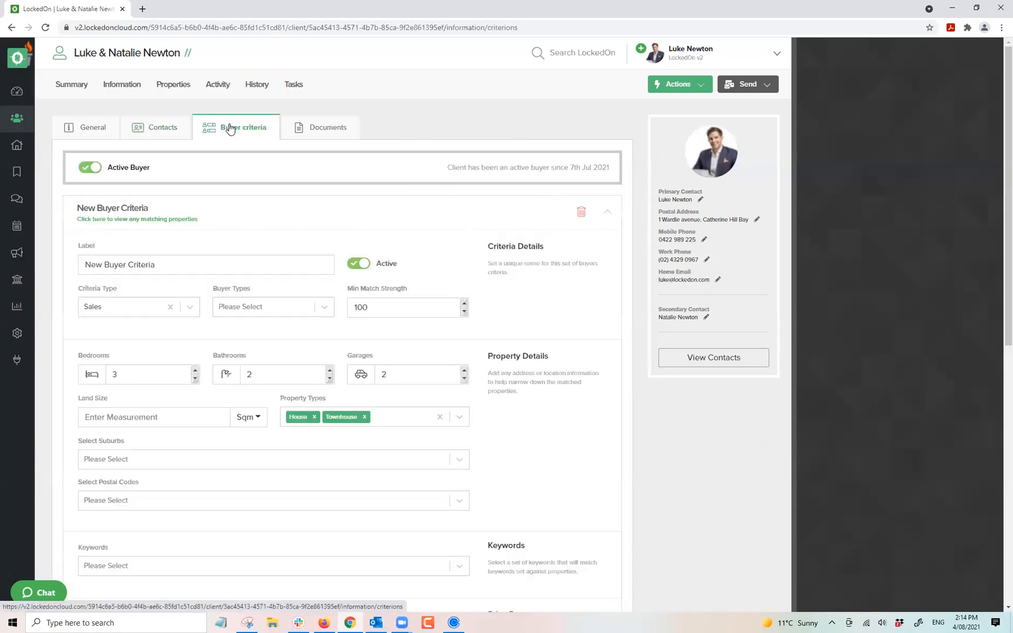
scroll(312, 302, "down", 3)
scroll(311, 309, "up", 3)
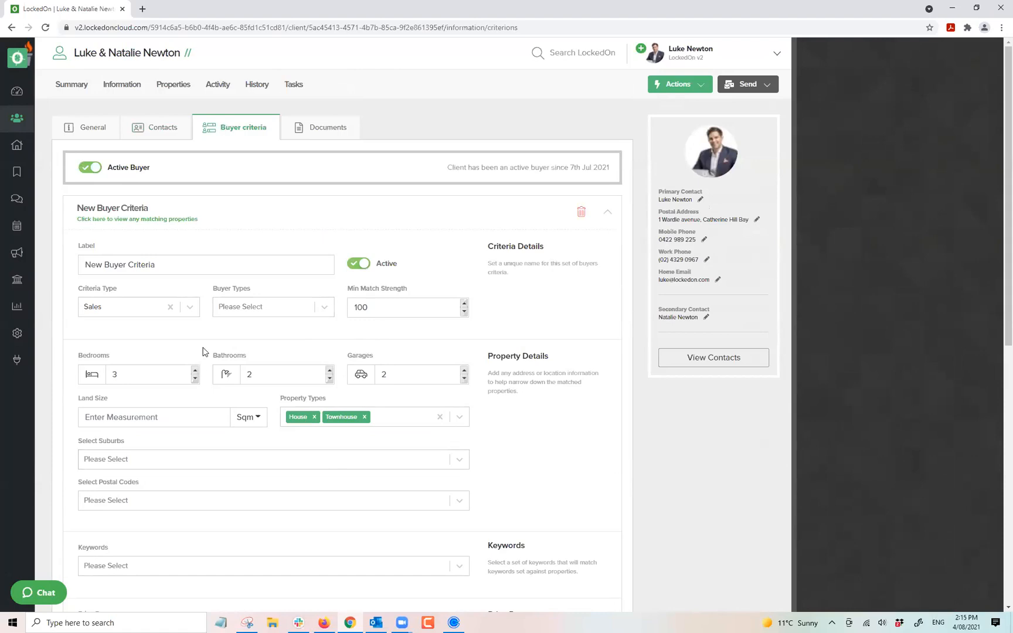
left_click(310, 143)
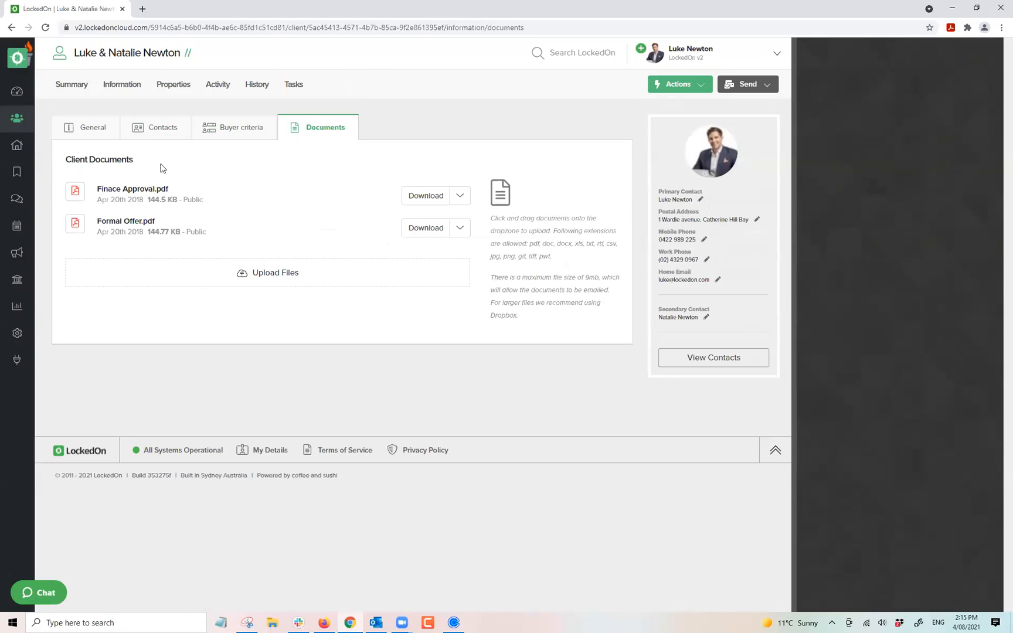
triple_click(136, 188)
triple_click(139, 220)
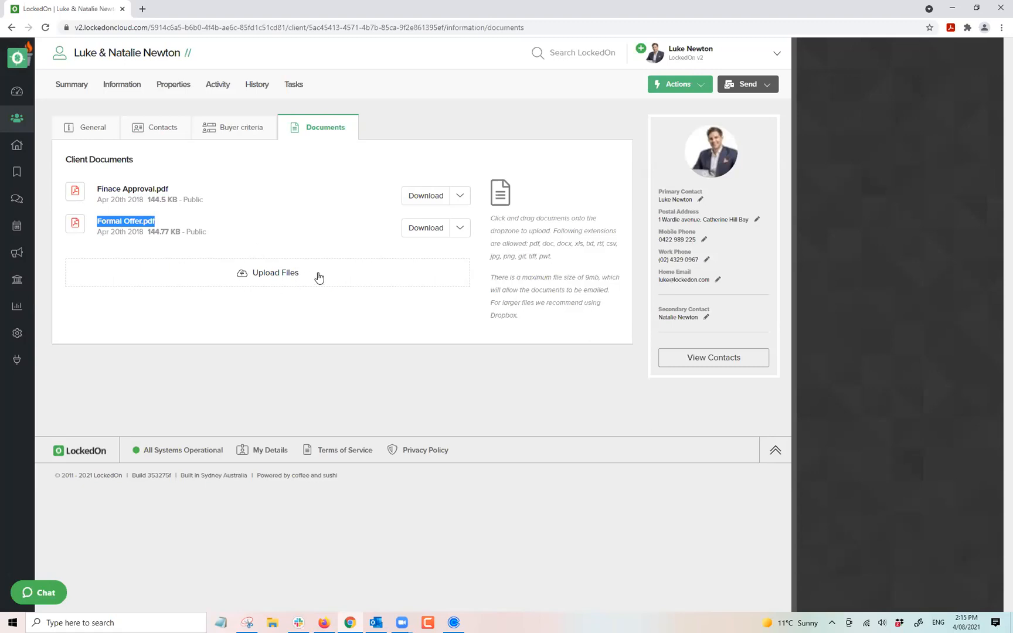
left_click(459, 195)
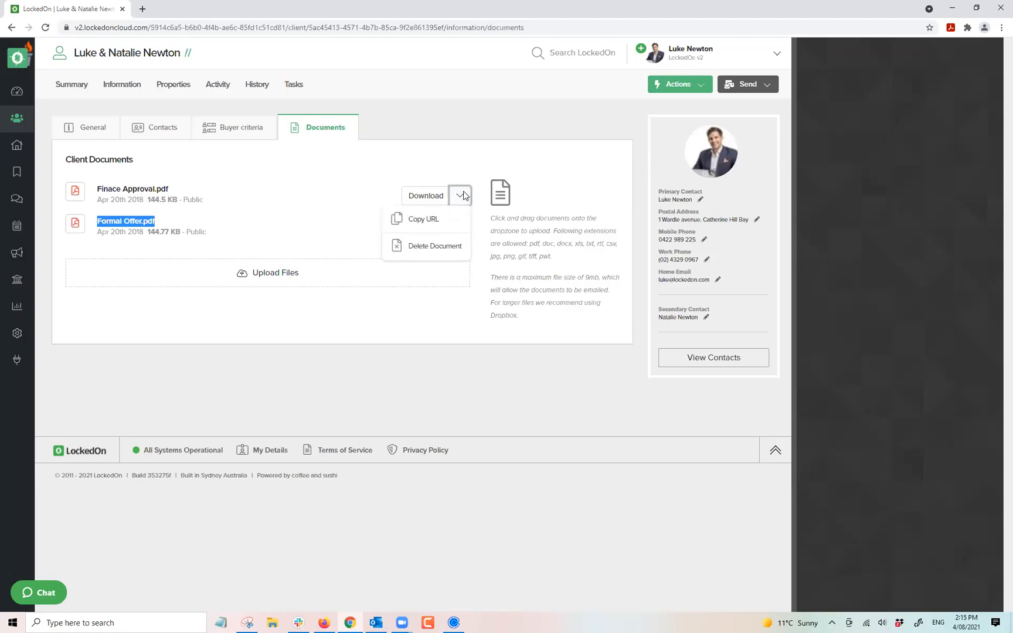
left_click(338, 227)
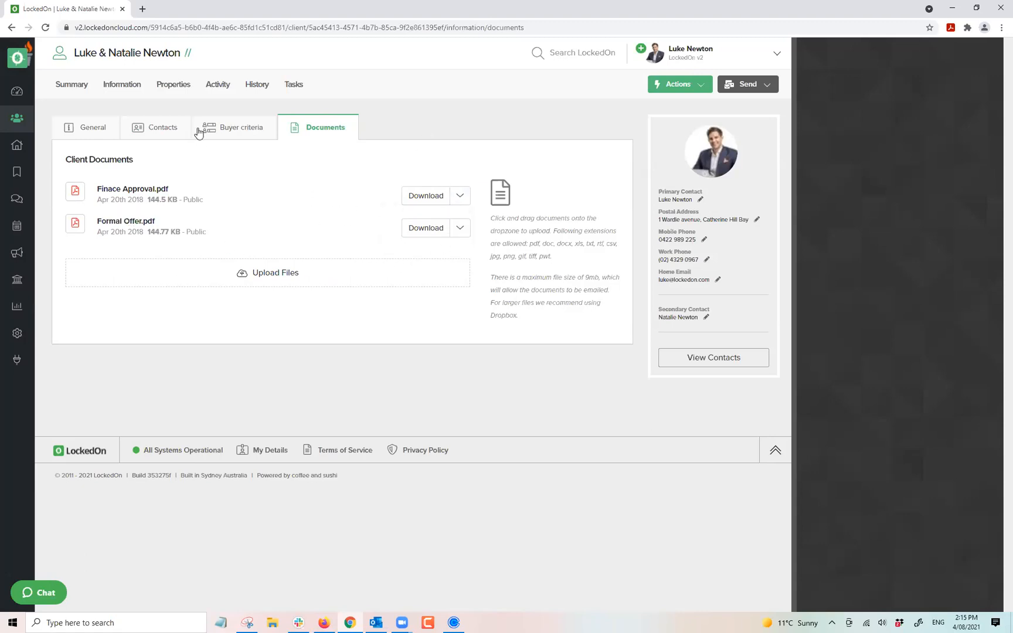
left_click(179, 91)
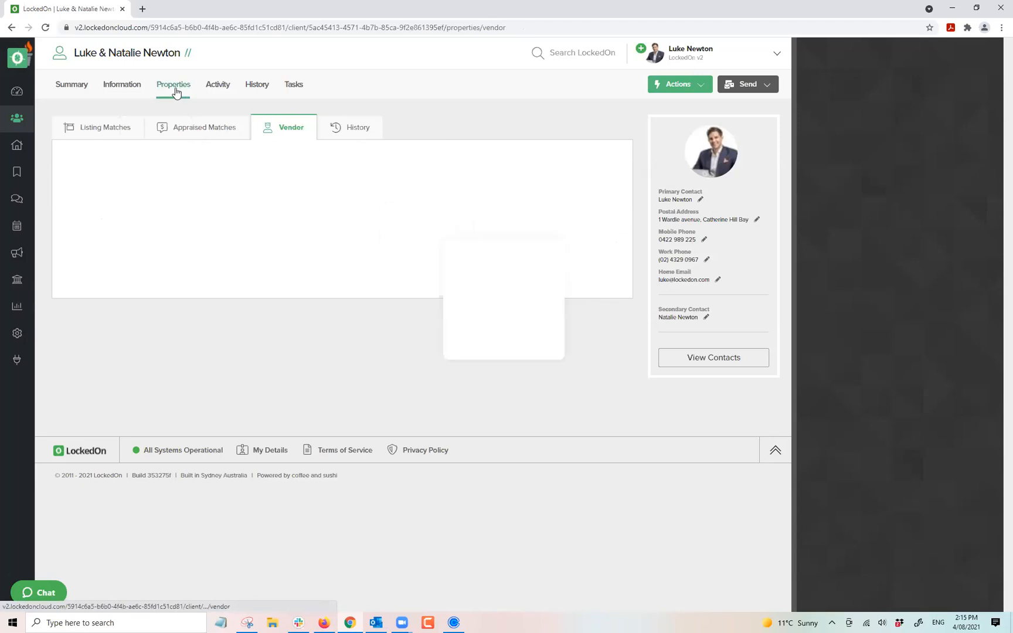
left_click(93, 134)
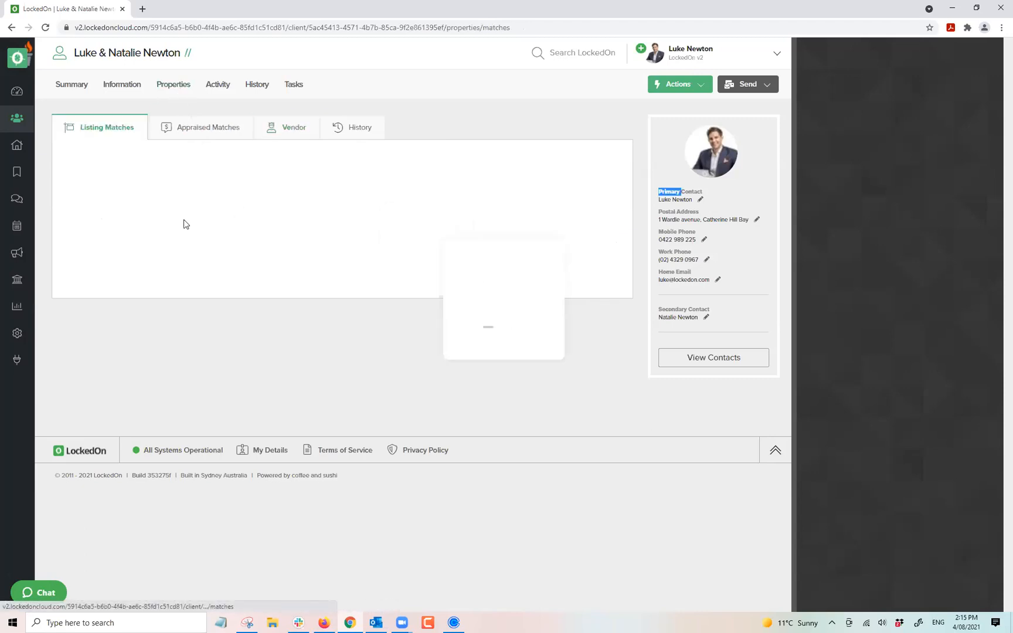
left_click(181, 134)
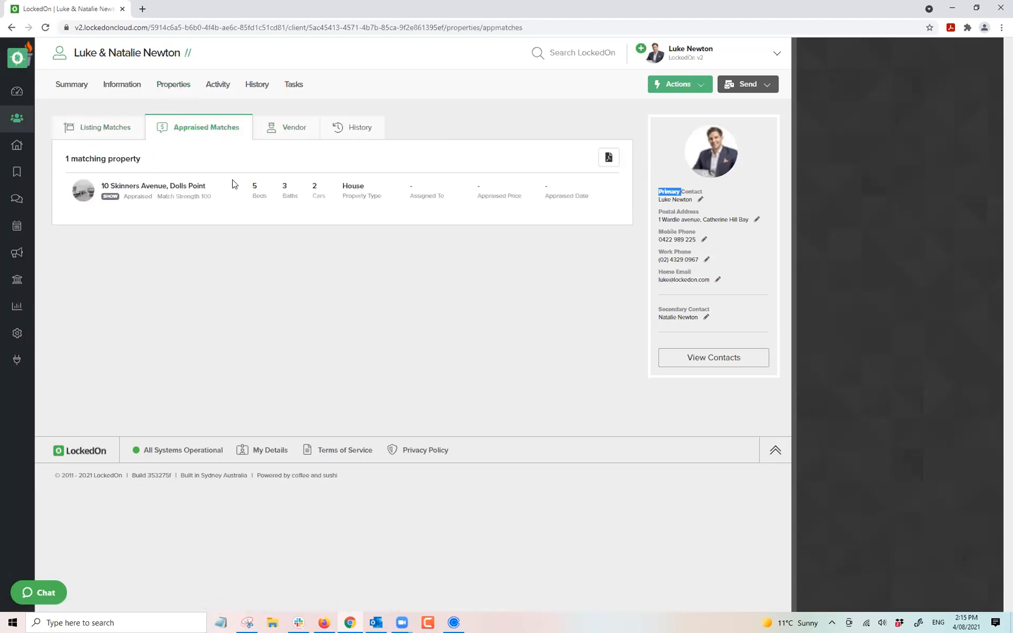
left_click(277, 130)
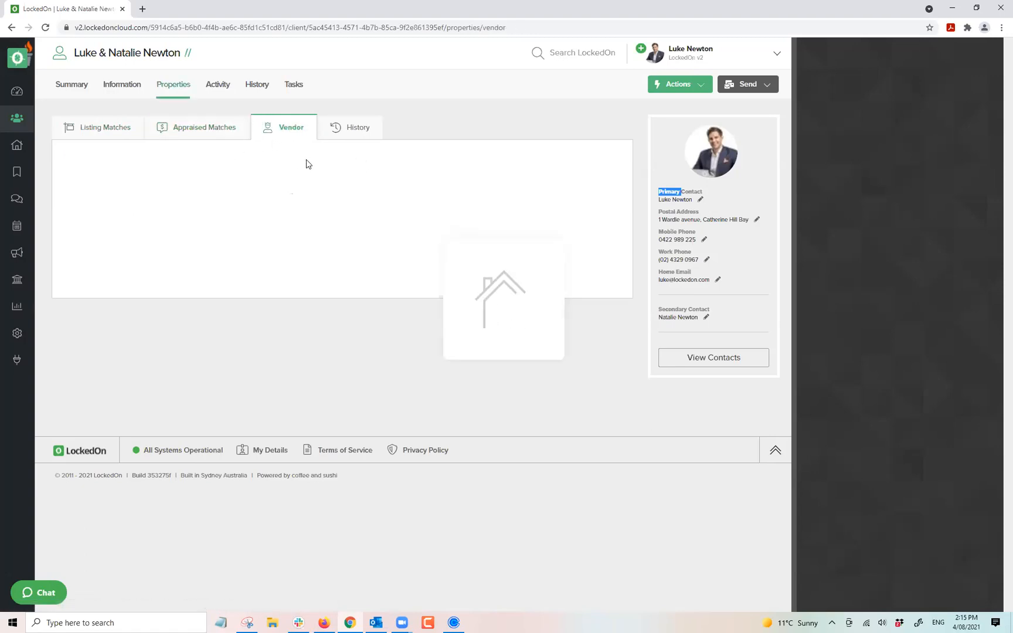
left_click(350, 128)
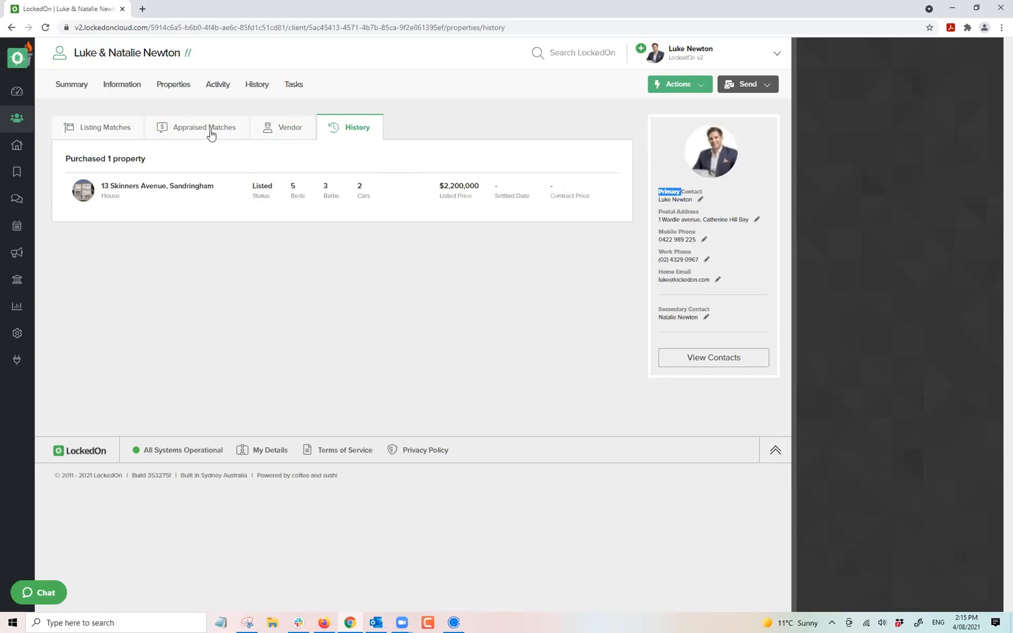
left_click(221, 94)
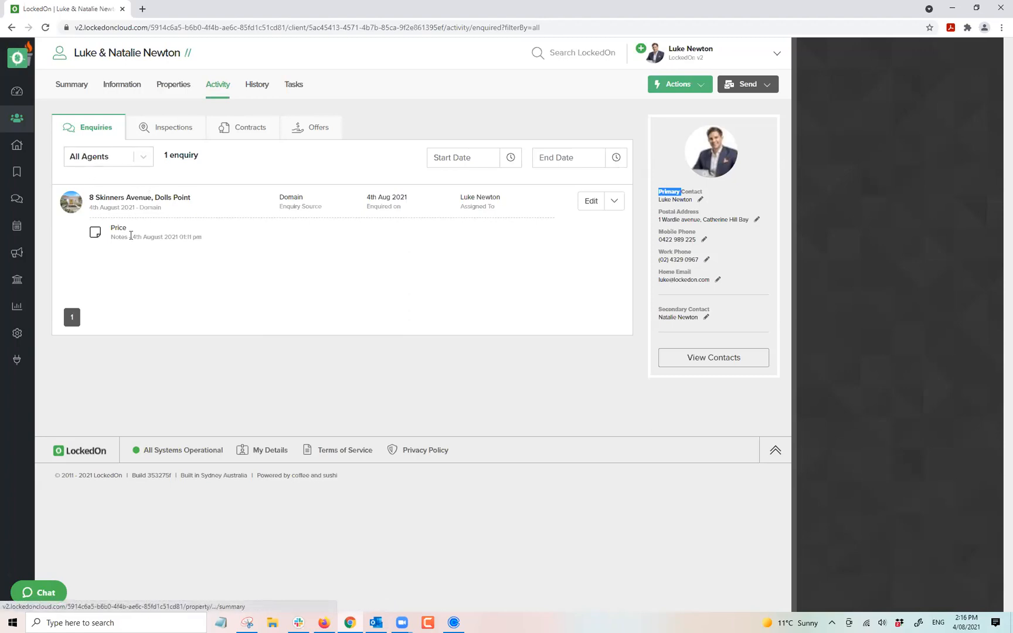
Review the client's Inspections, Contracts, Offers and Enquiries sub-tabs, then open their Email History.
left_click(164, 126)
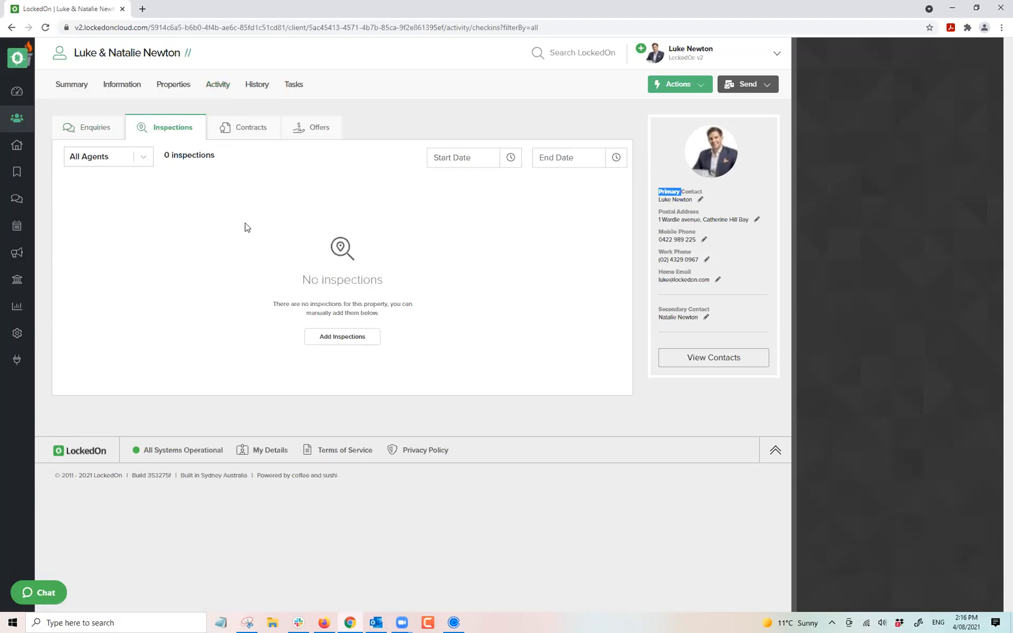
left_click(237, 135)
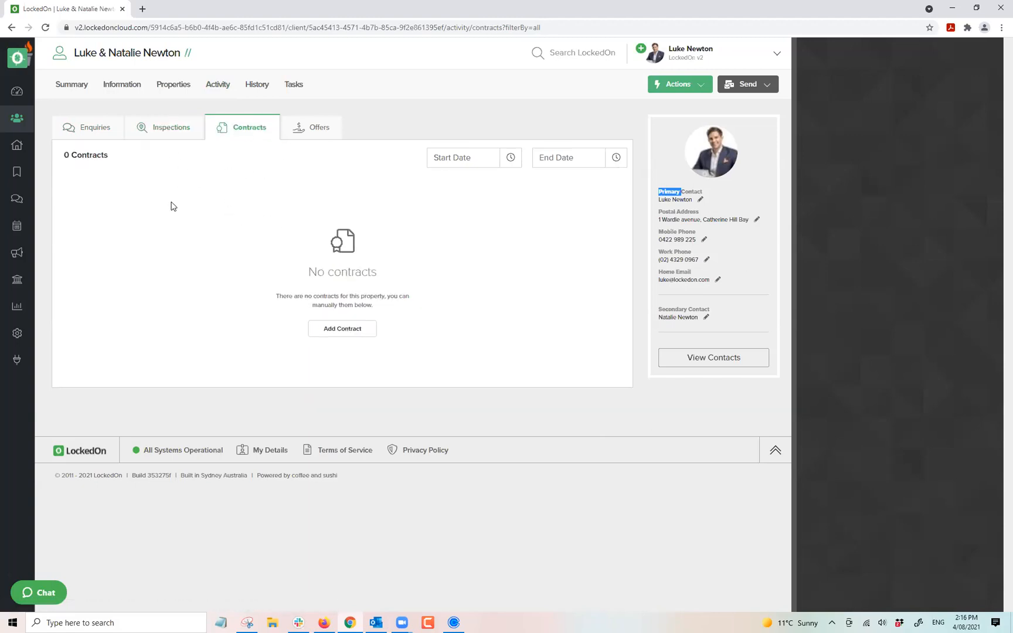
left_click(319, 128)
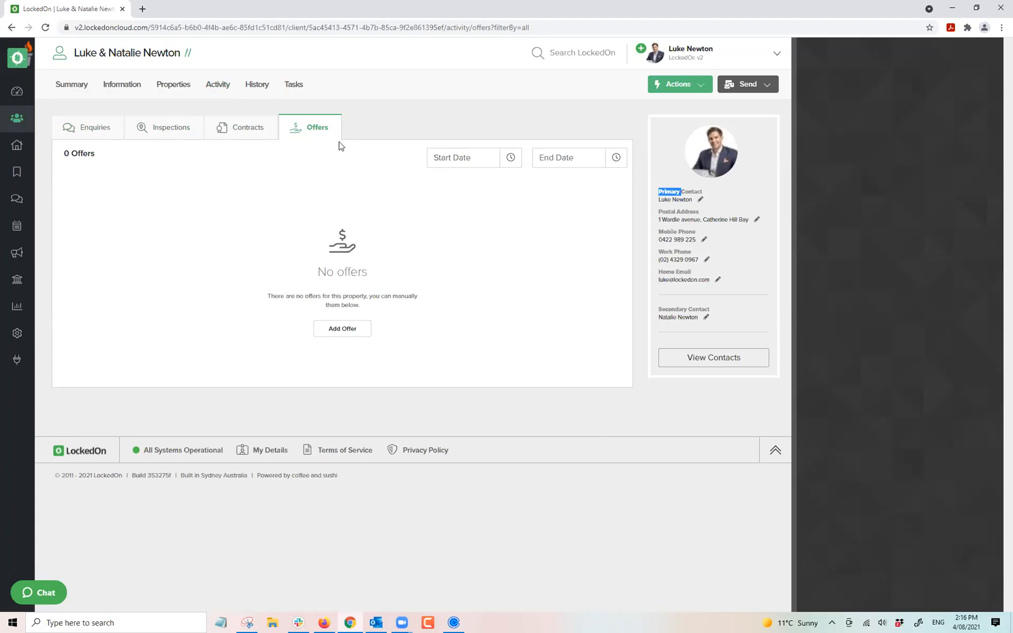
left_click(95, 128)
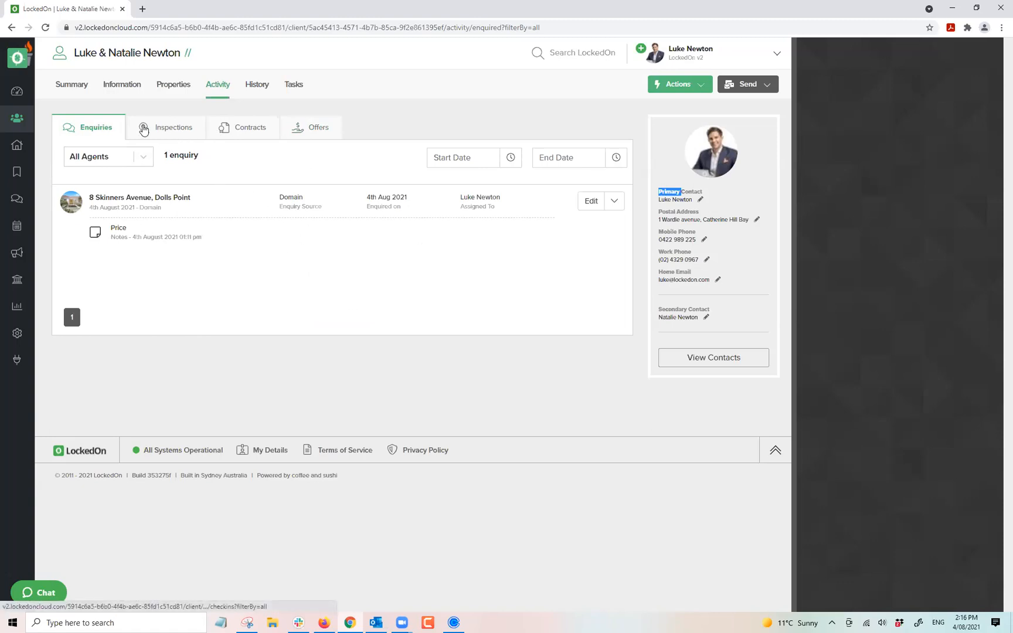
left_click(172, 127)
left_click(353, 102)
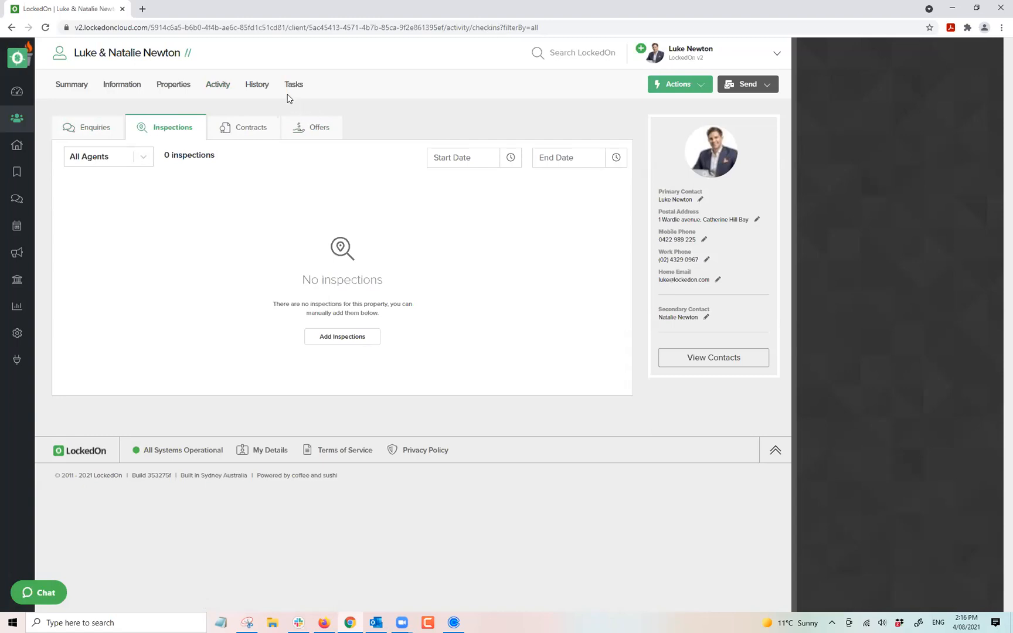
left_click(257, 88)
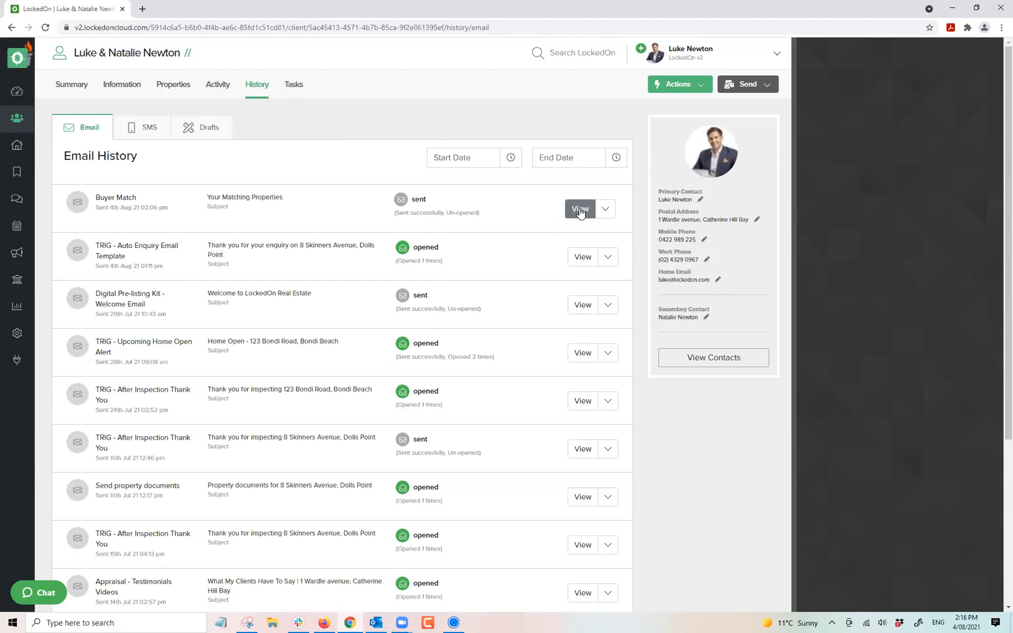
Preview the Buyer Match email, check the client's SMS history and tasks, then return to the Dashboard.
left_click(570, 209)
left_click(977, 58)
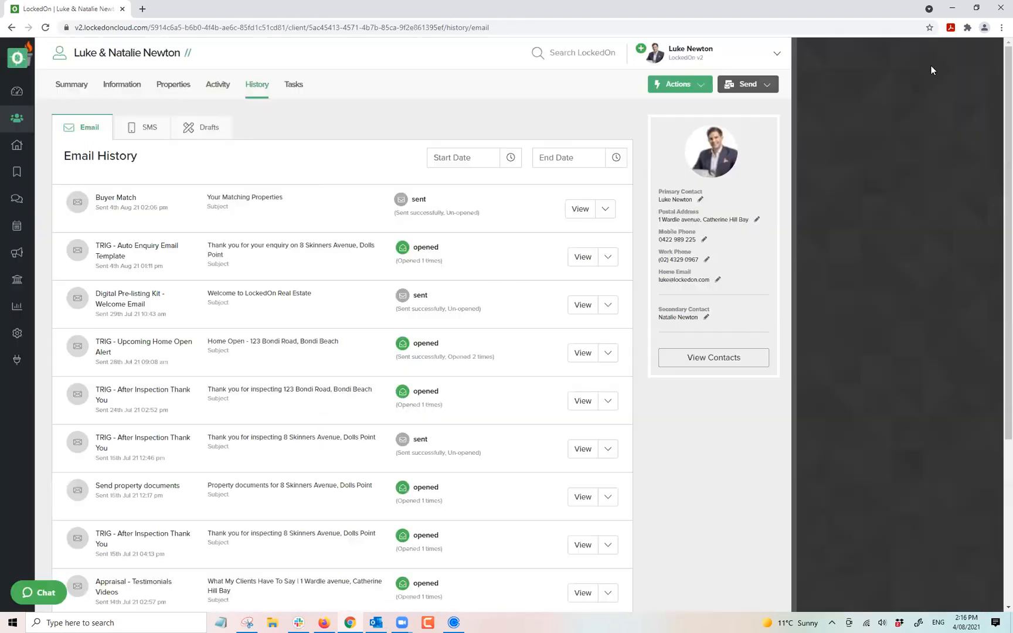
left_click(150, 131)
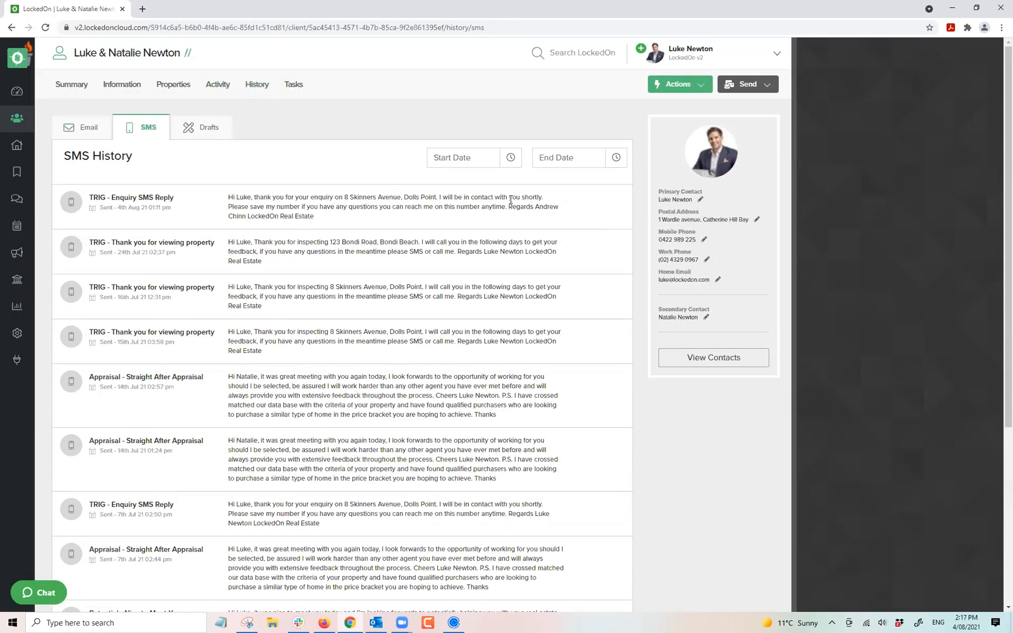
left_click(294, 85)
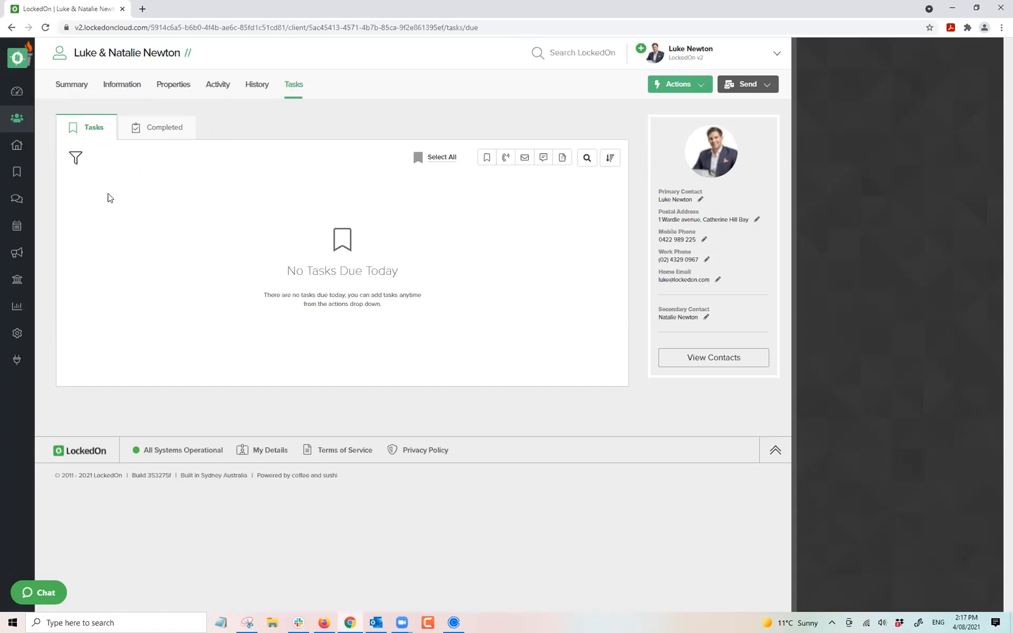
left_click(13, 93)
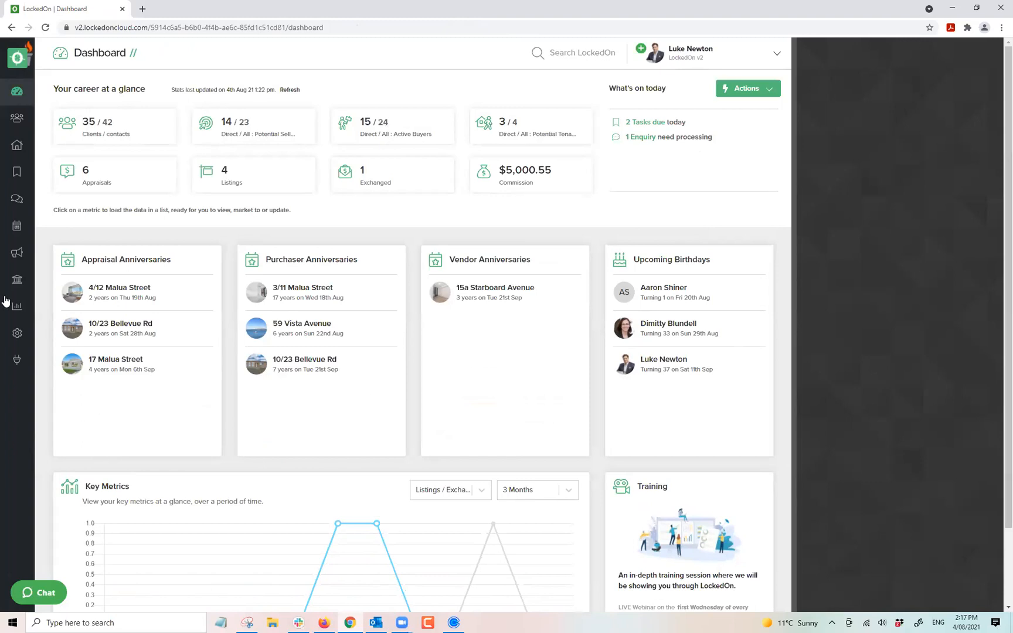
Find the Newsletter trigger on page 2 of the Engine Room triggers list and edit it.
left_click(17, 333)
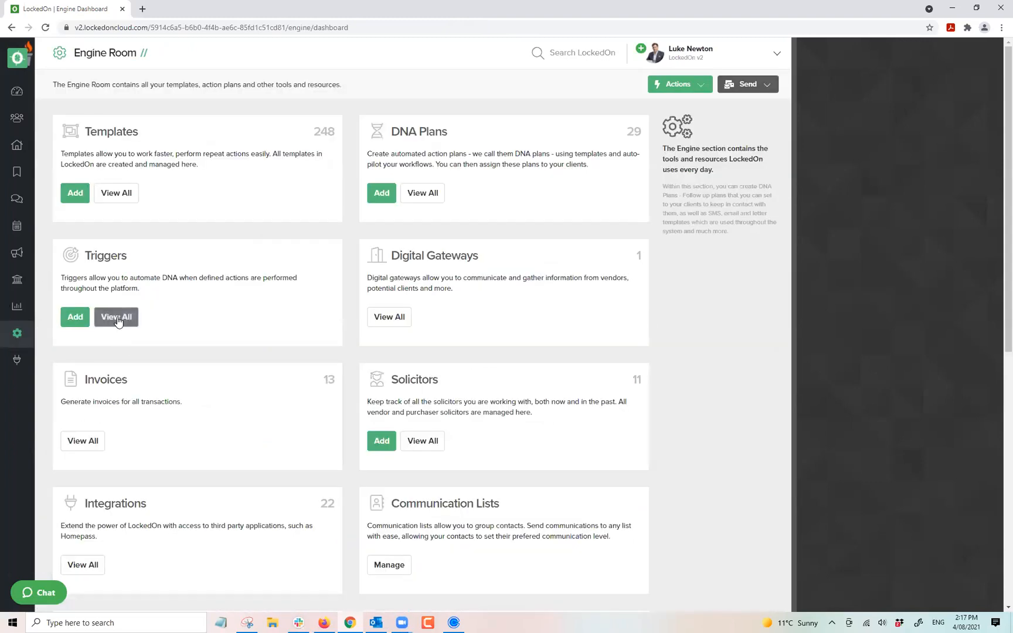
left_click(117, 316)
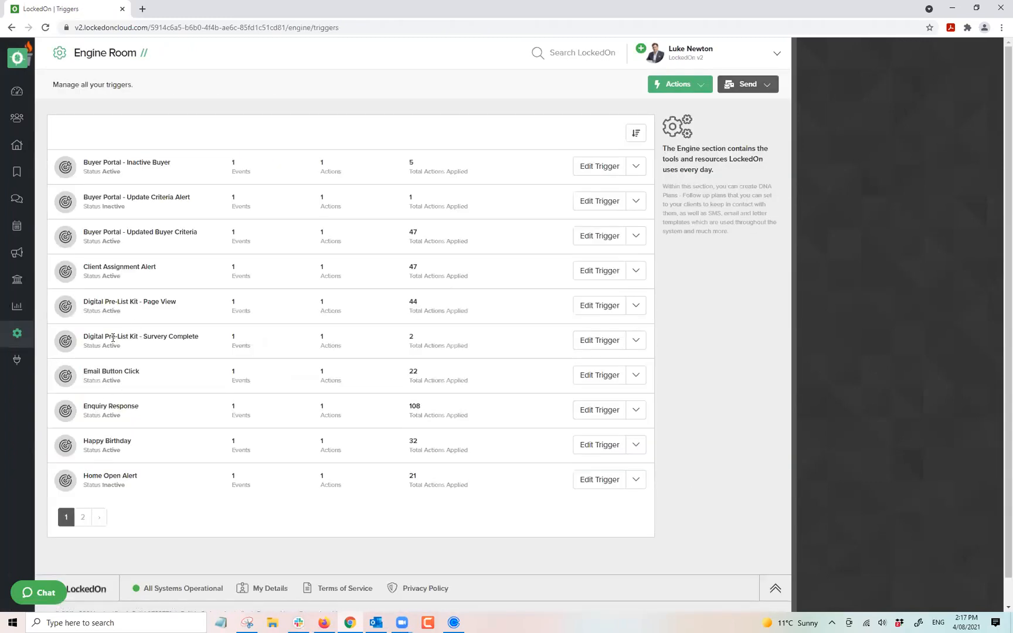
left_click(83, 517)
double_click(101, 162)
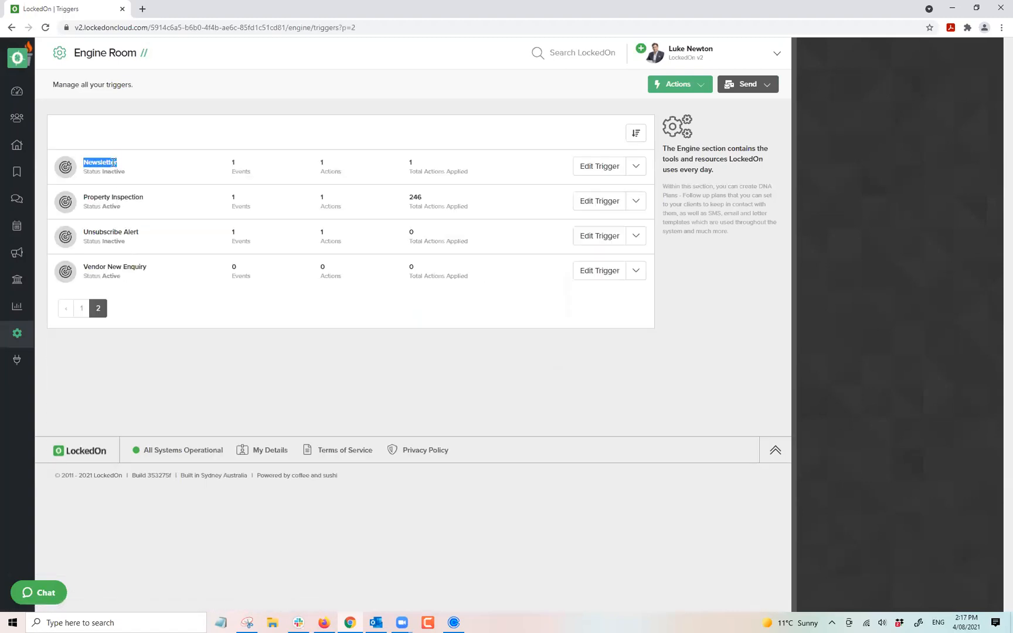
triple_click(114, 171)
left_click(148, 163)
left_click(598, 170)
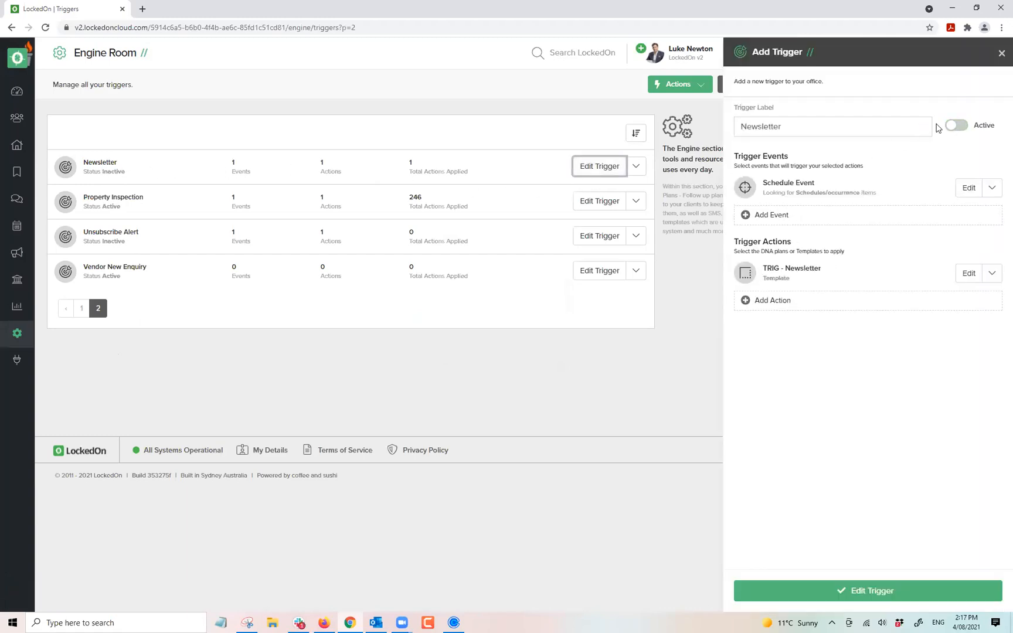
Set the Newsletter schedule event to start on 5 August 2021 at 9 AM.
left_click(956, 125)
left_click(968, 188)
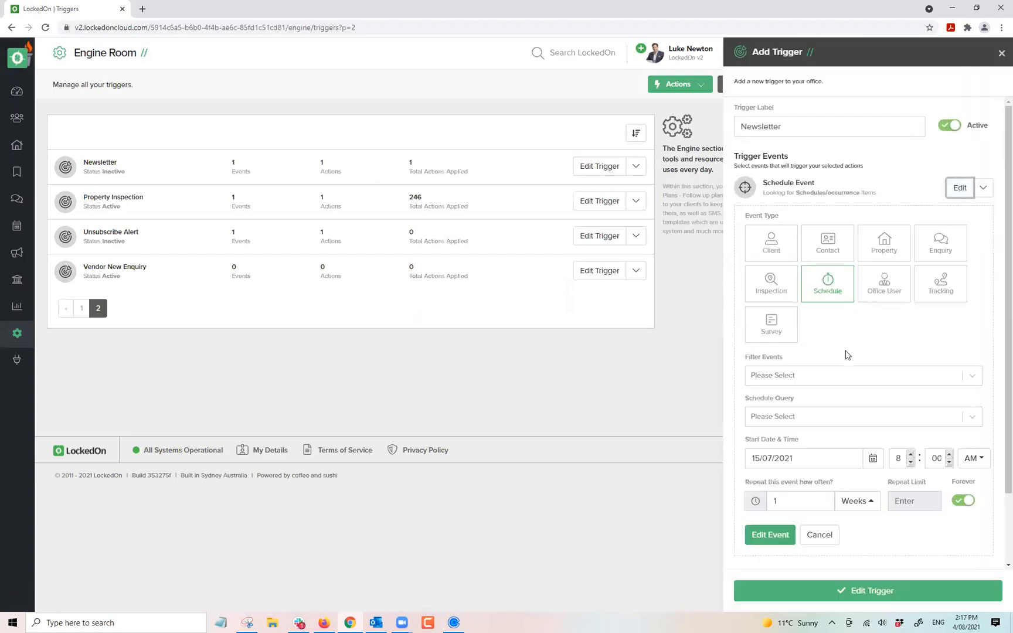
left_click(872, 458)
left_click(864, 479)
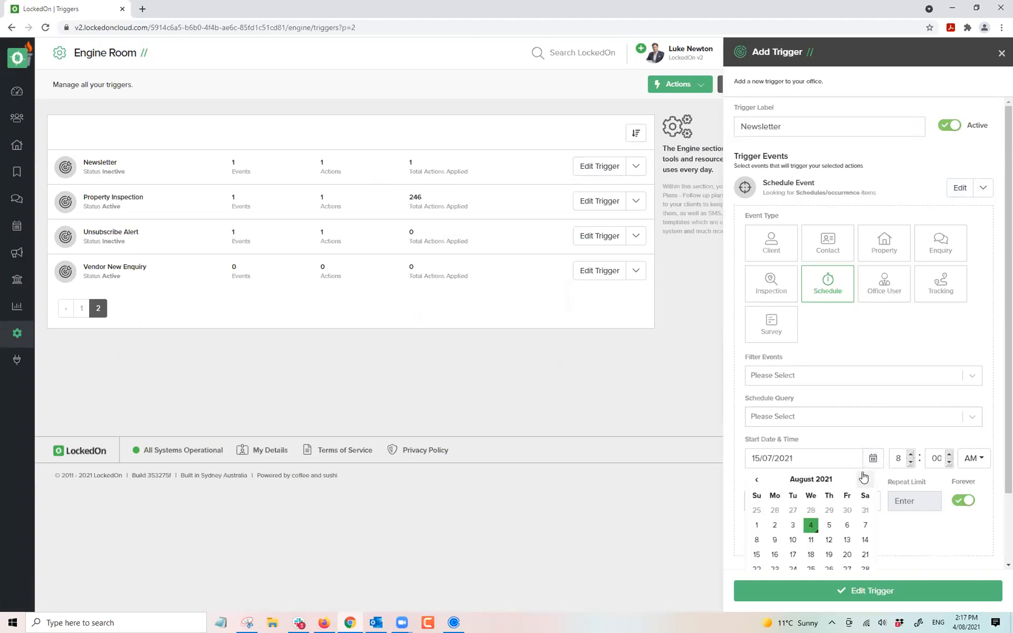
scroll(864, 479, "down", 1)
left_click(828, 443)
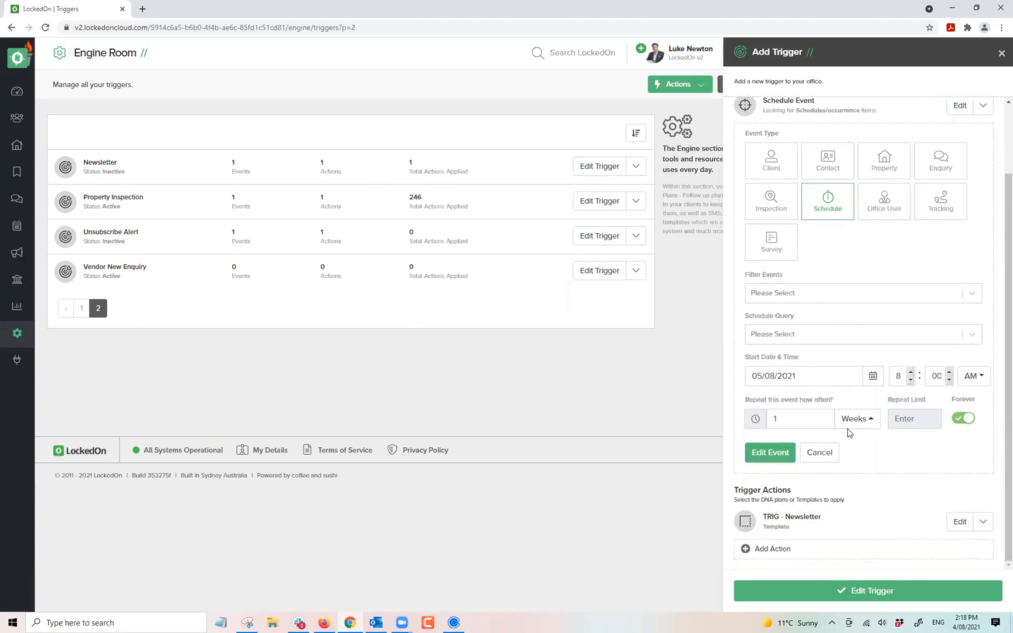
left_click(910, 370)
left_click_drag(789, 418, 760, 419)
left_click(775, 450)
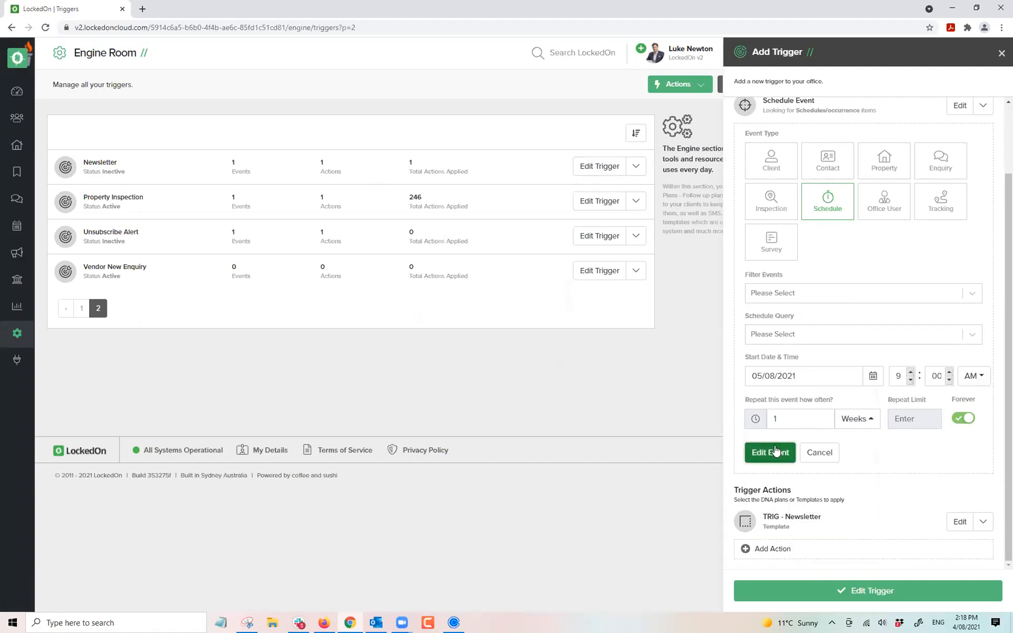
Return the trigger to inactive, check its newsletter template action, and save the trigger.
left_click(954, 125)
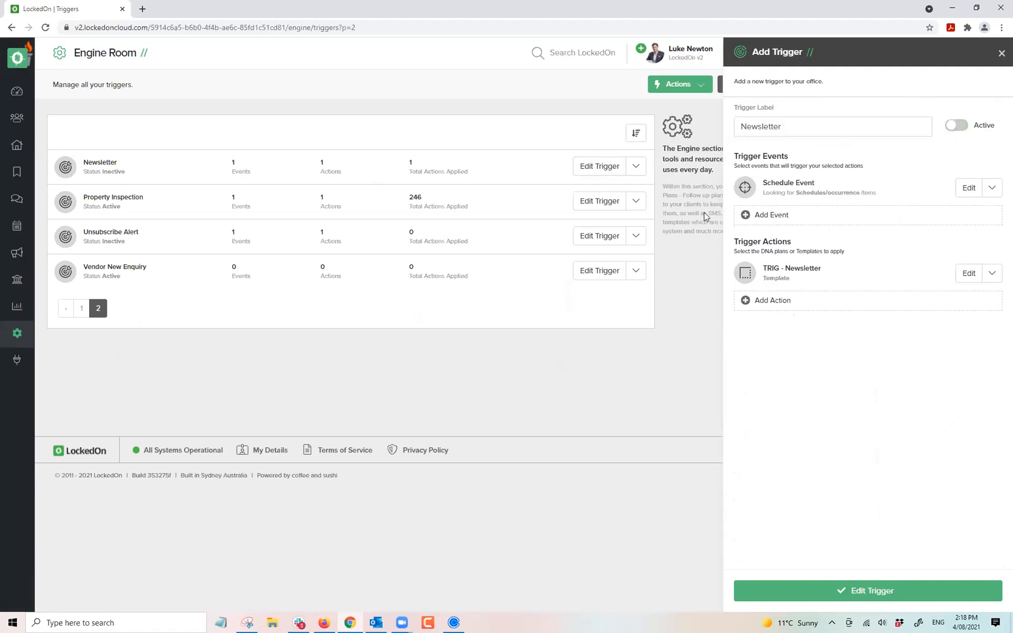
left_click(968, 273)
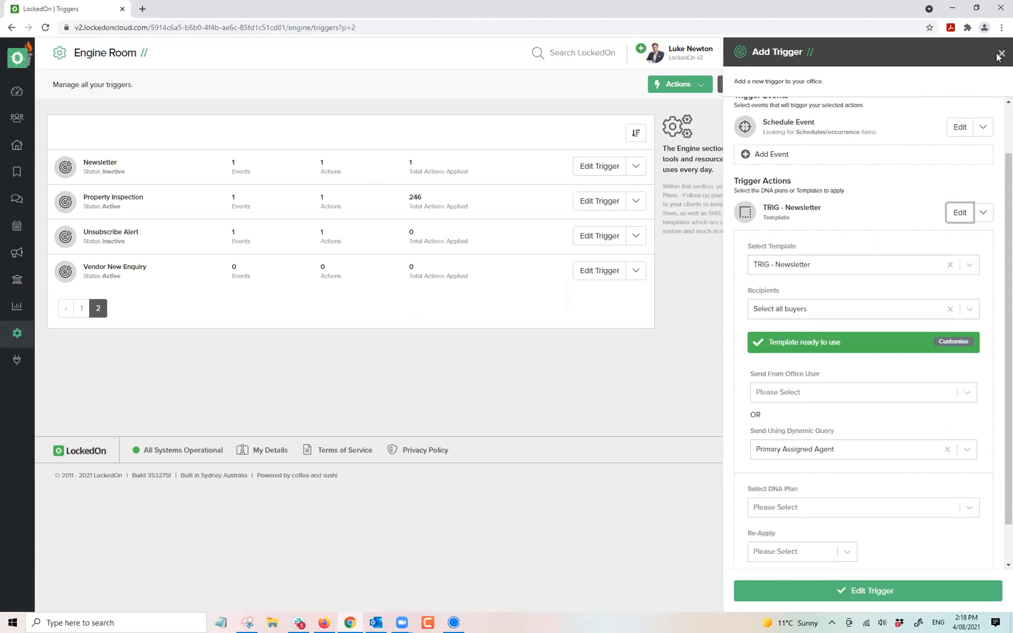
left_click(841, 590)
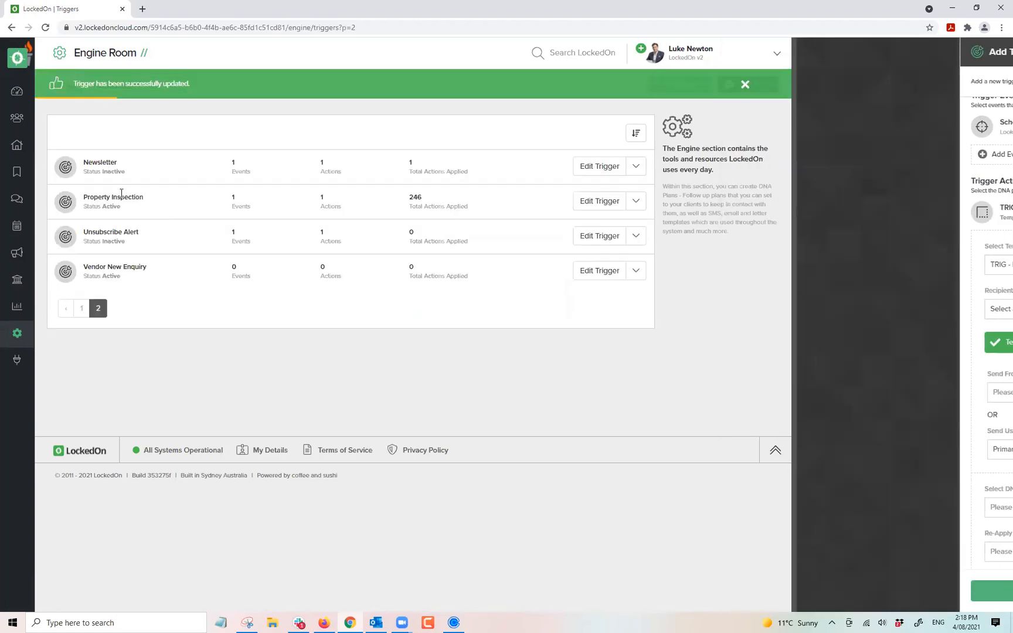
Start an email to the Active Buyers clients using the TRIG - Newsletter template.
left_click(17, 92)
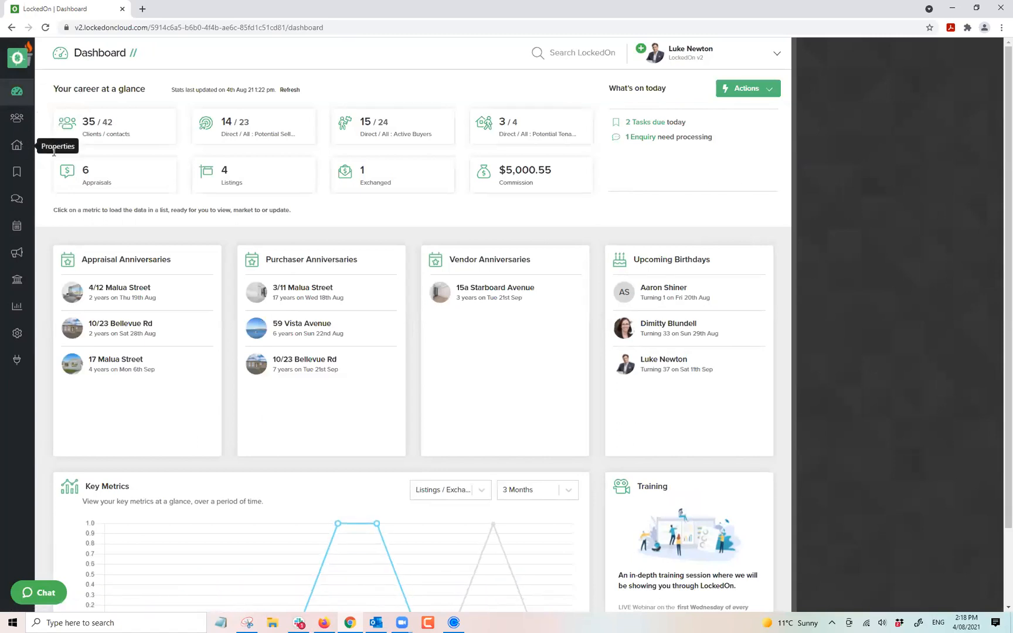
left_click(385, 126)
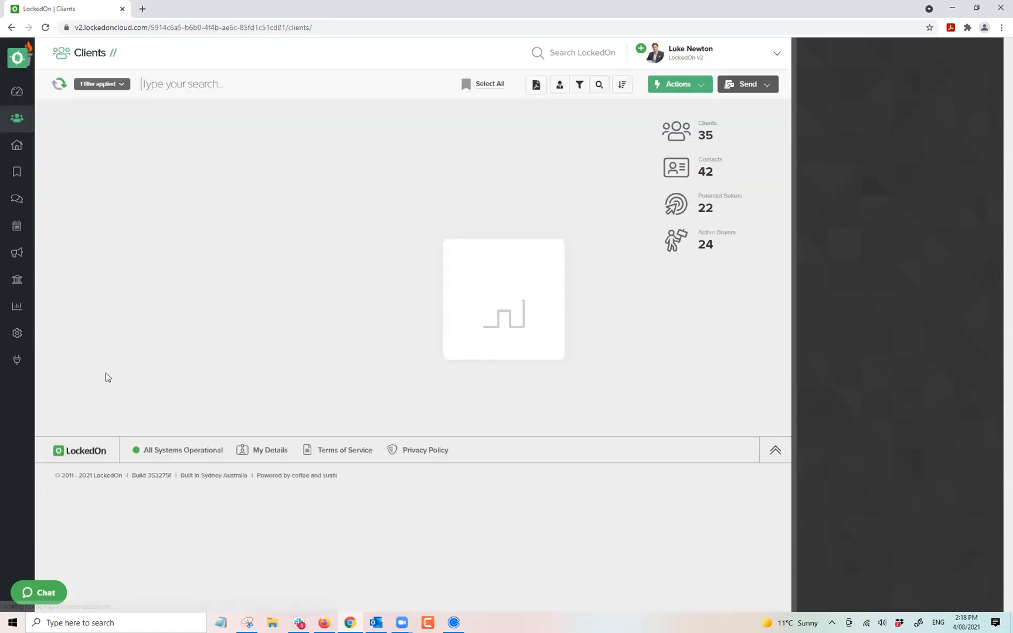
left_click(744, 87)
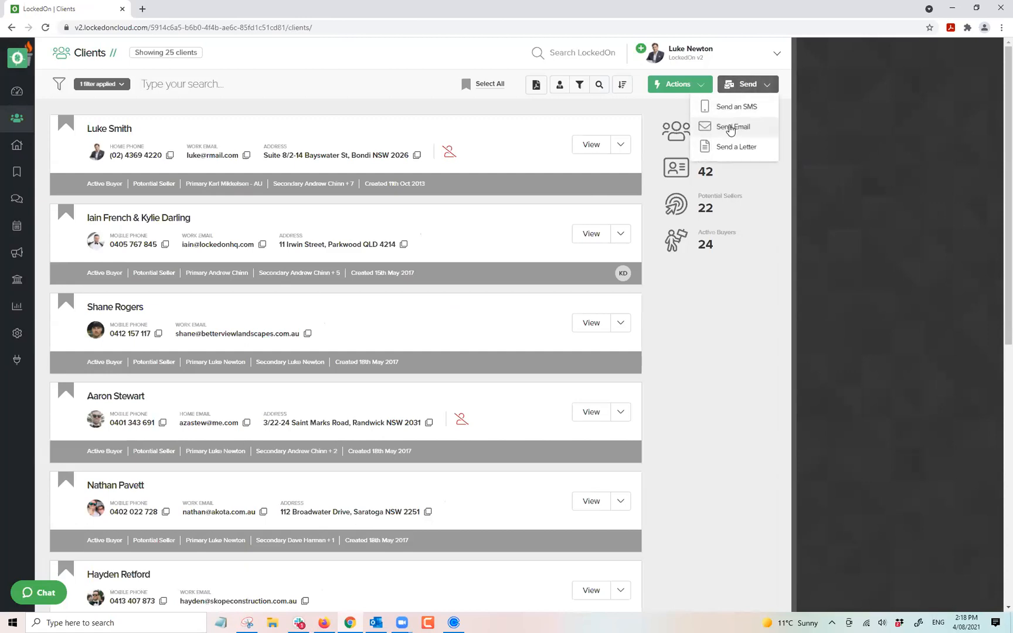
left_click(730, 127)
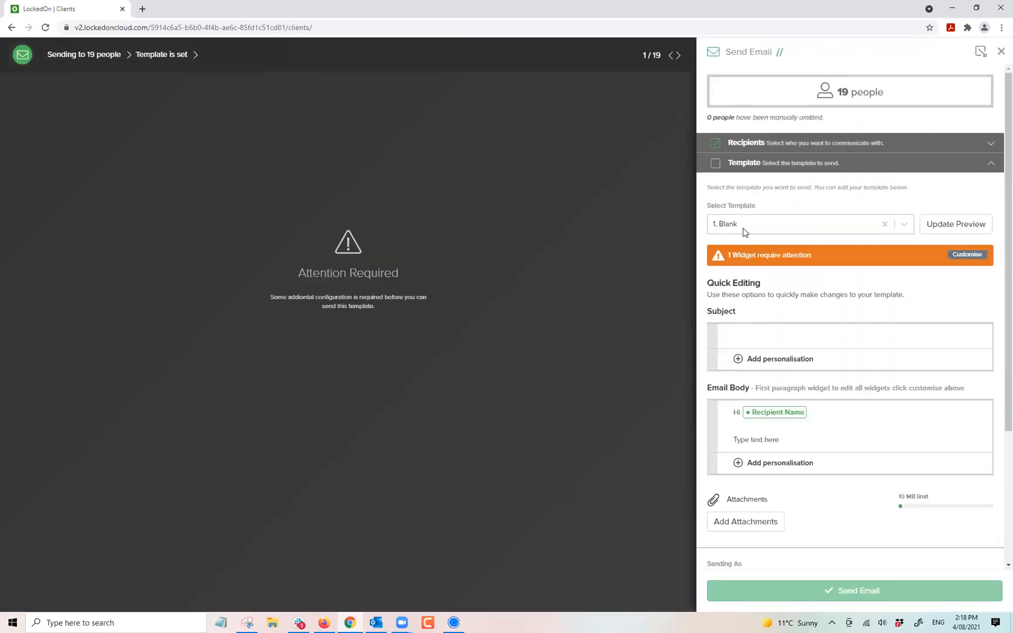
left_click(747, 229)
type("news")
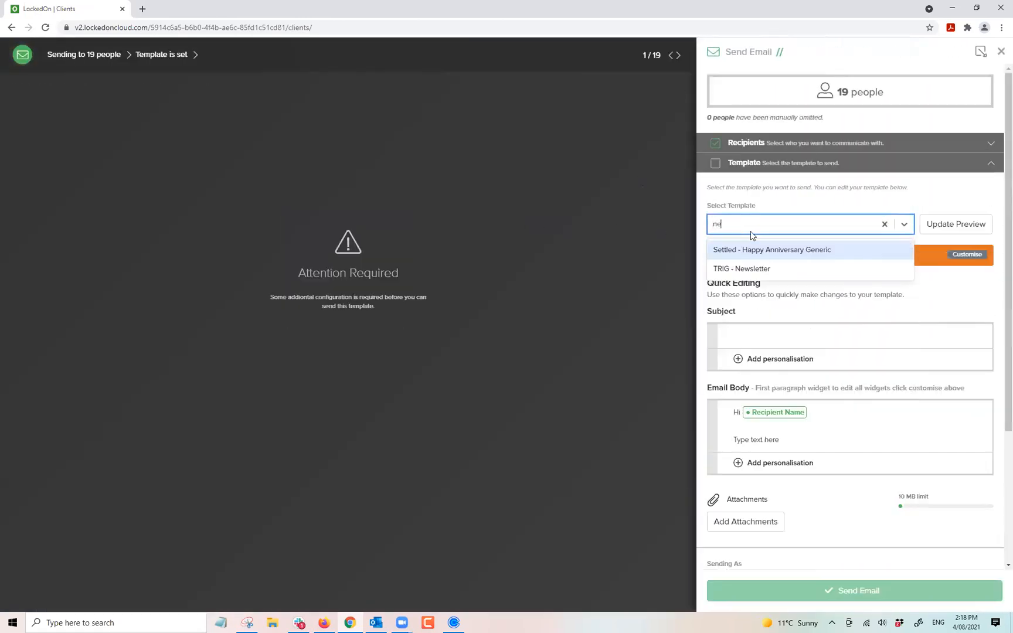
left_click(754, 249)
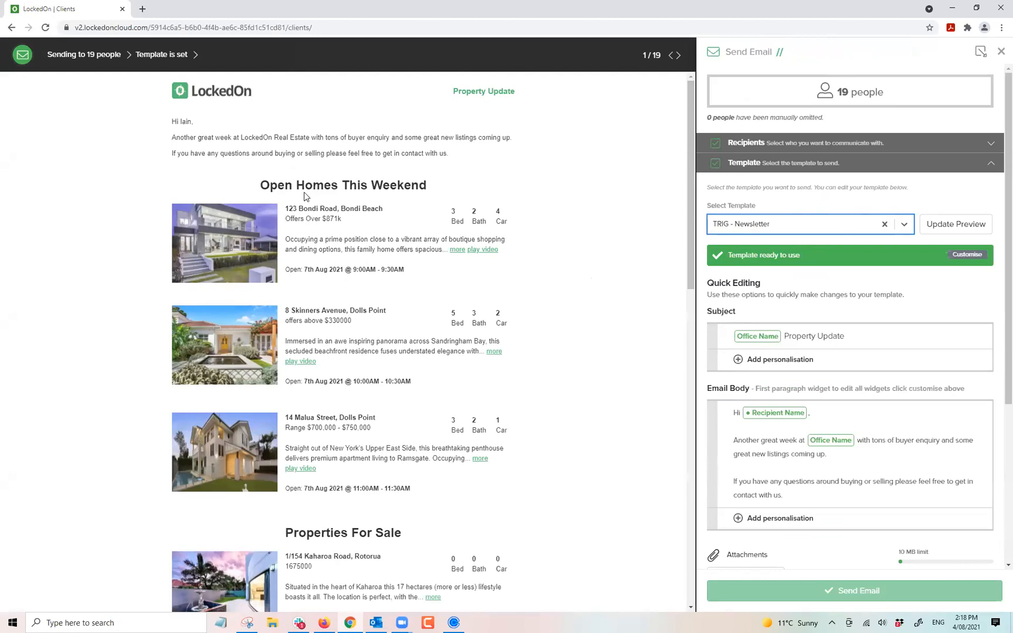
Set the sender to each client's Primary Assigned Agent, review the draft, and close it unsent.
scroll(305, 196, "down", 3)
scroll(336, 248, "down", 4)
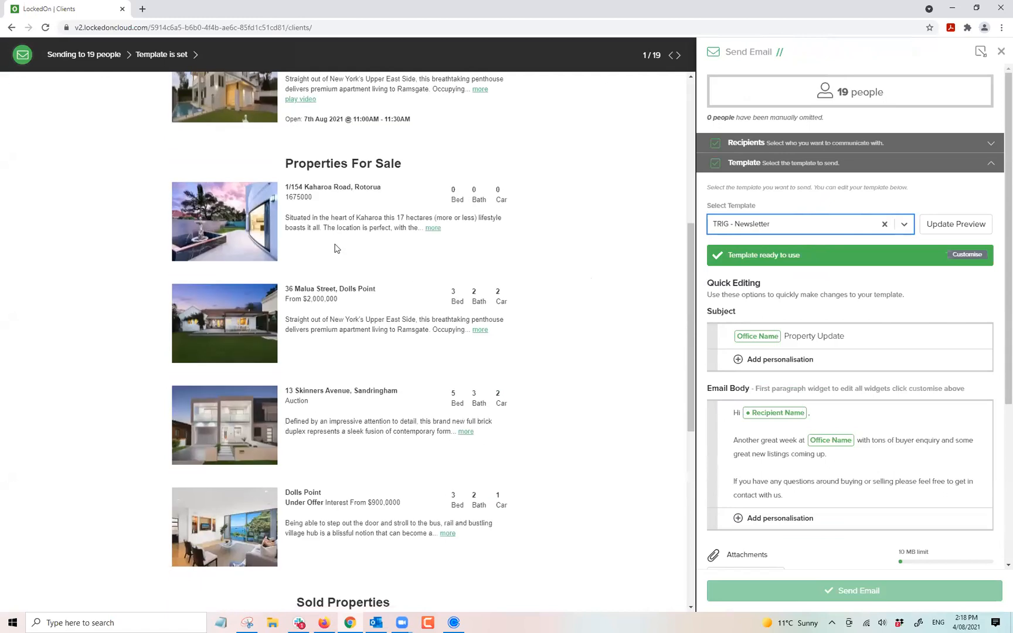
scroll(333, 209, "down", 8)
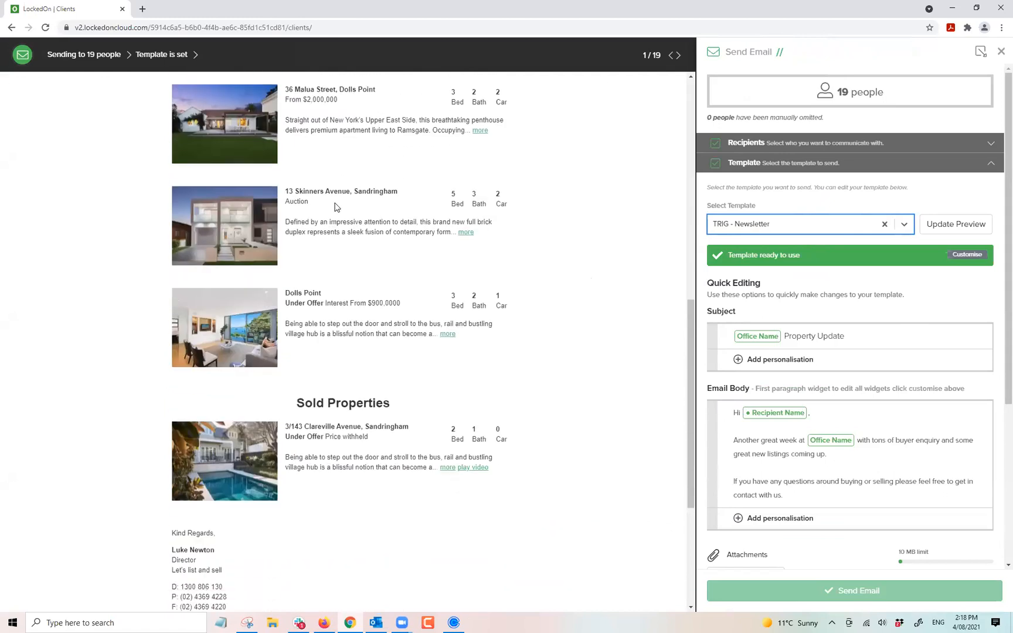
scroll(392, 205, "up", 5)
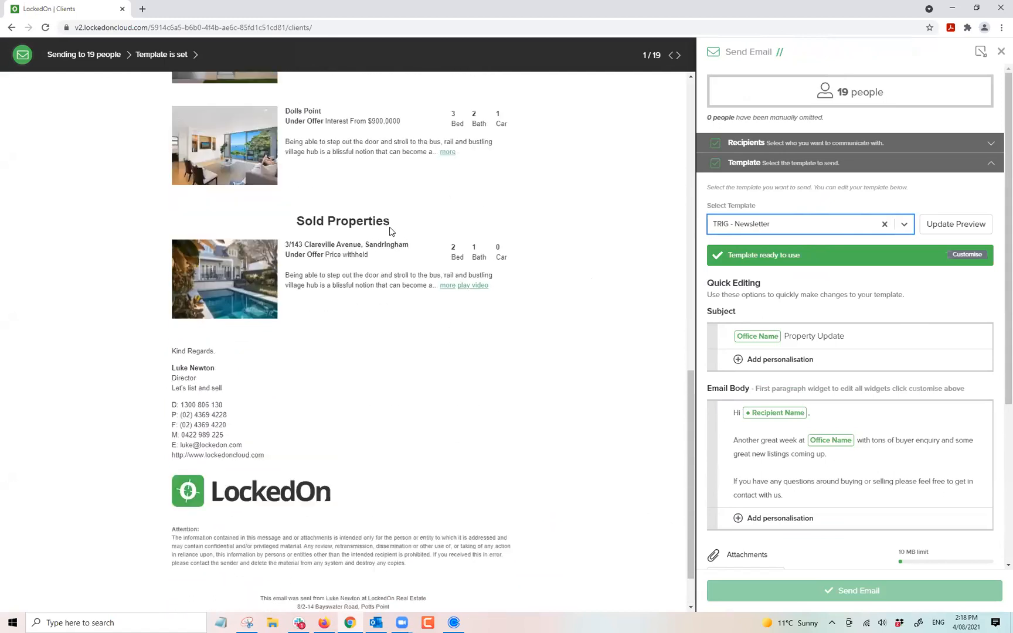
scroll(875, 314, "down", 4)
left_click(727, 440)
left_click(733, 464)
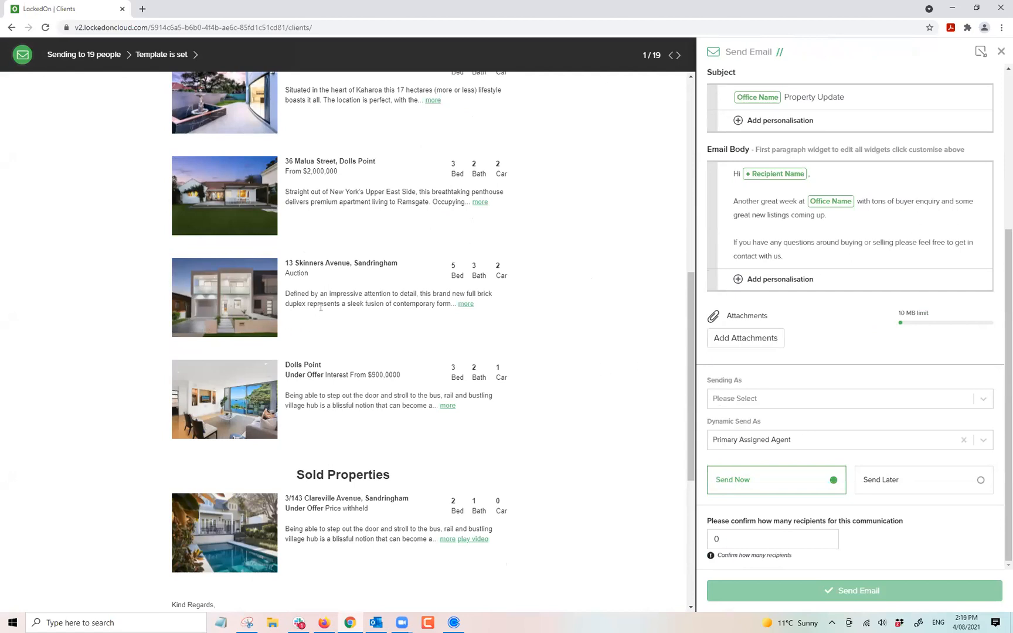
scroll(321, 307, "down", 5)
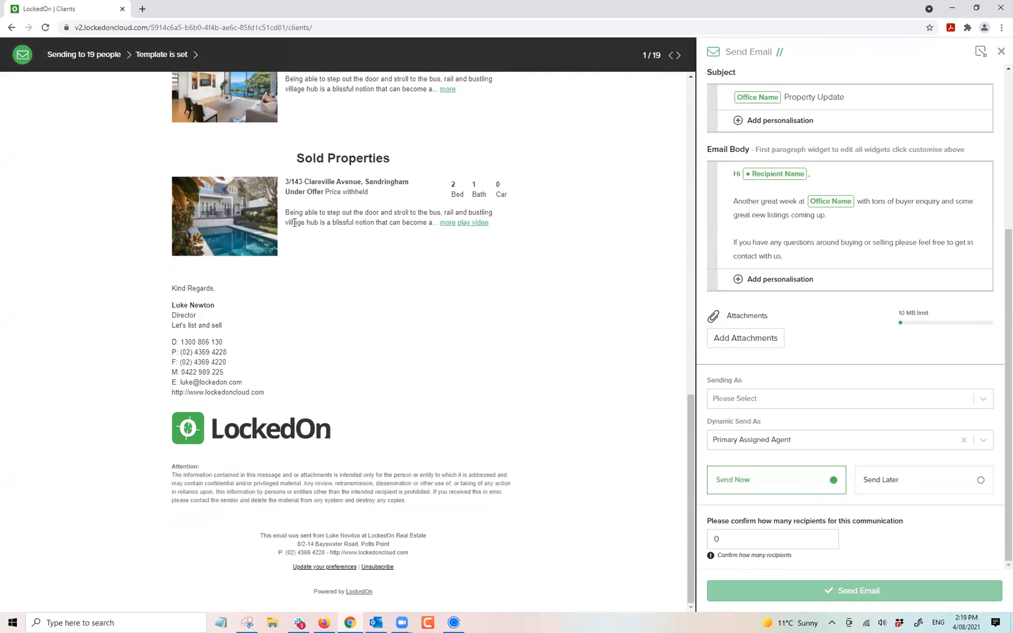
scroll(538, 486, "up", 5)
scroll(538, 481, "down", 5)
scroll(791, 541, "up", 4)
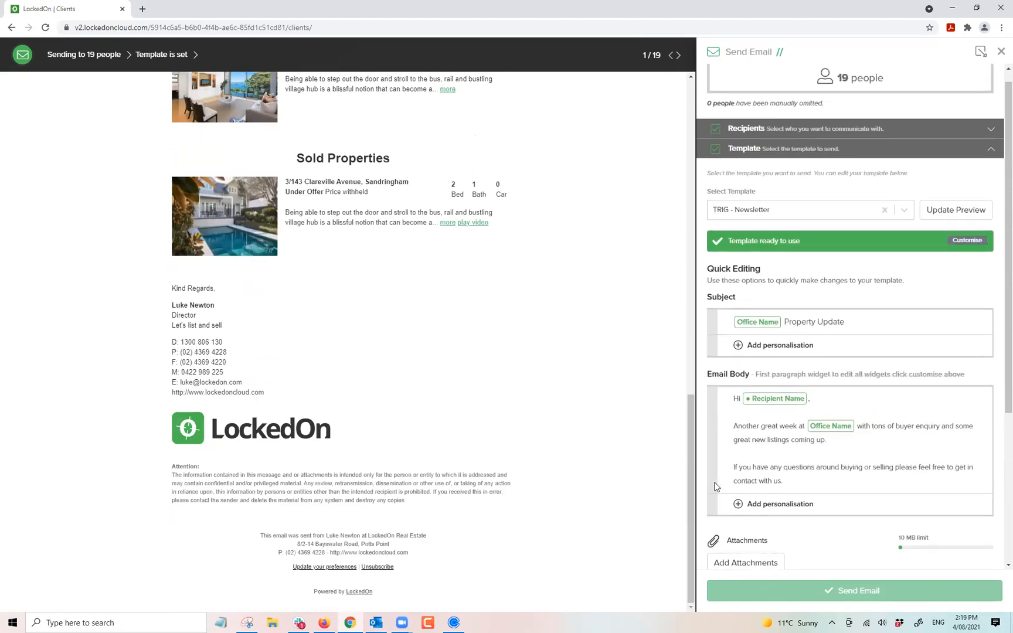
left_click_drag(688, 474, 644, 106)
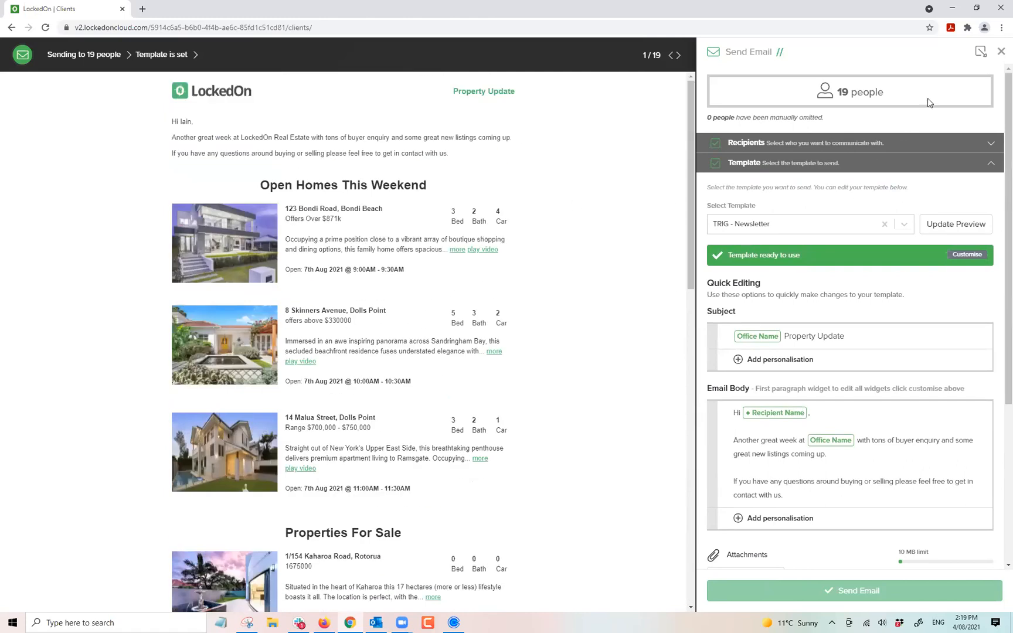
left_click(1001, 50)
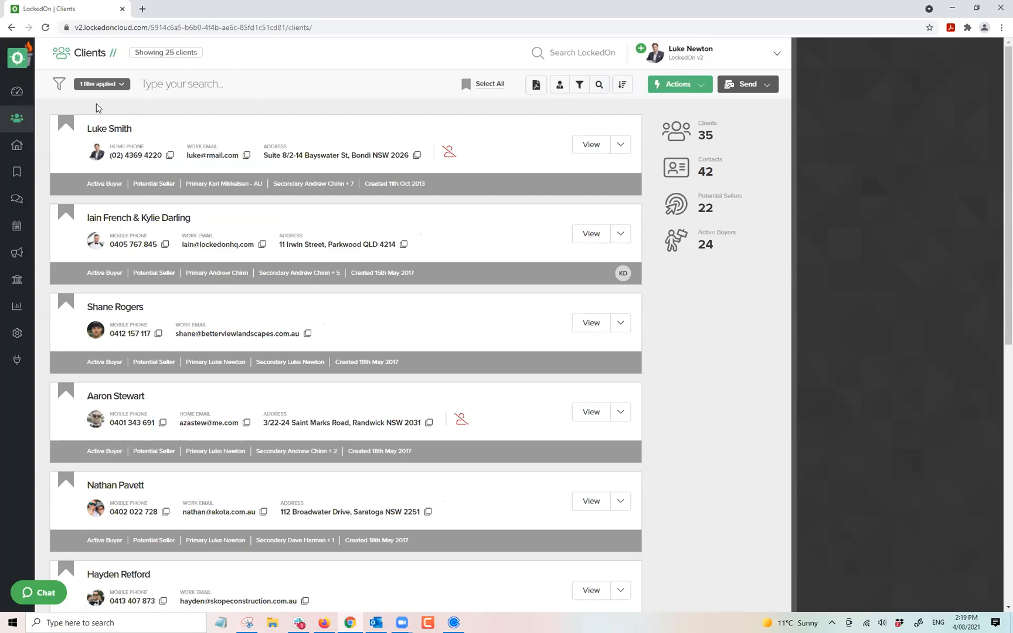
left_click(16, 145)
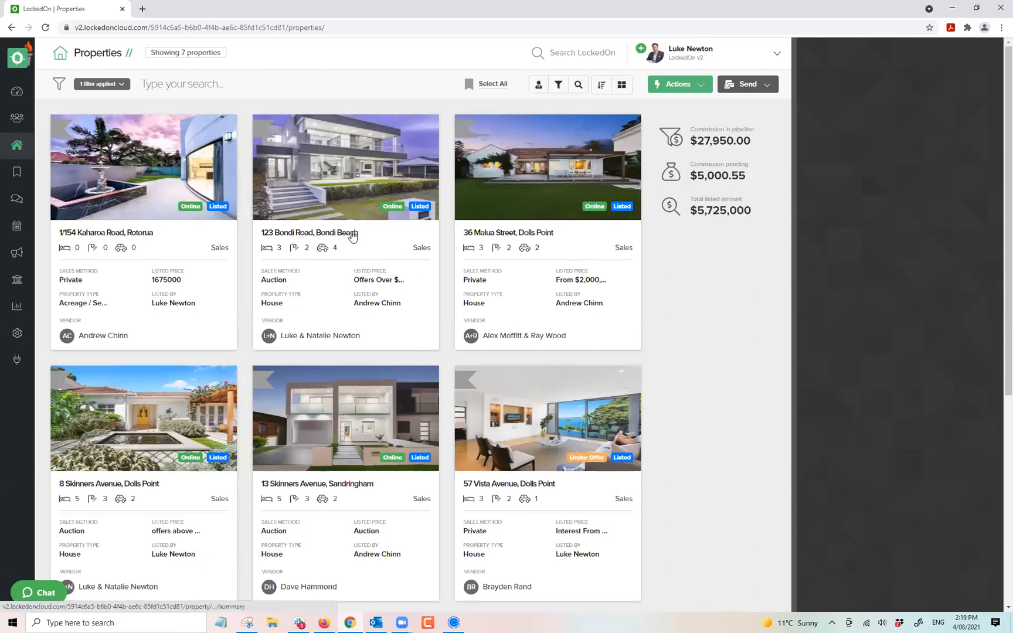
scroll(163, 222, "down", 4)
left_click(174, 242)
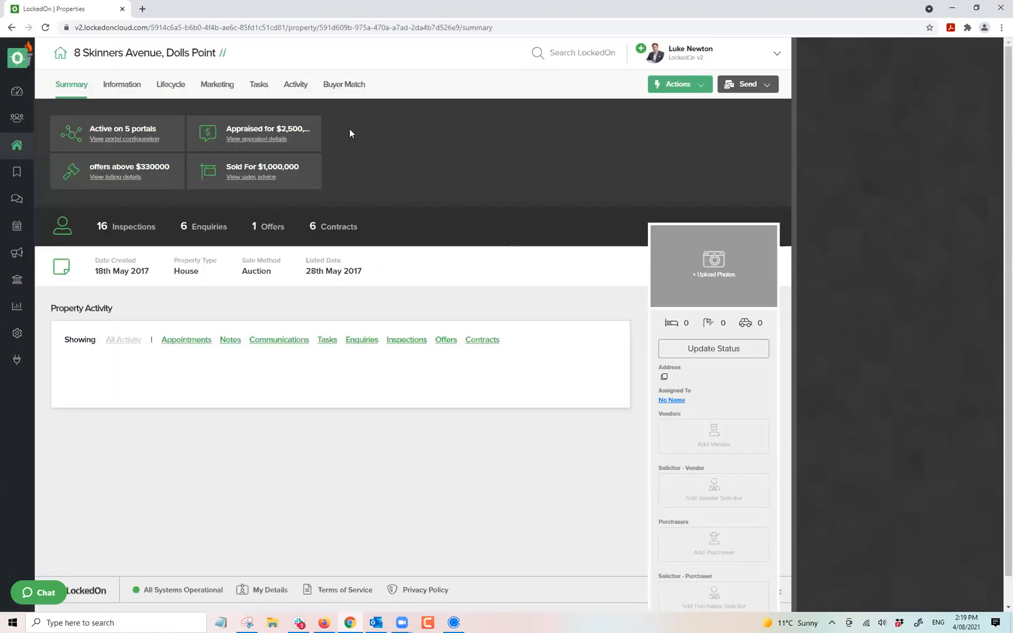
left_click(295, 85)
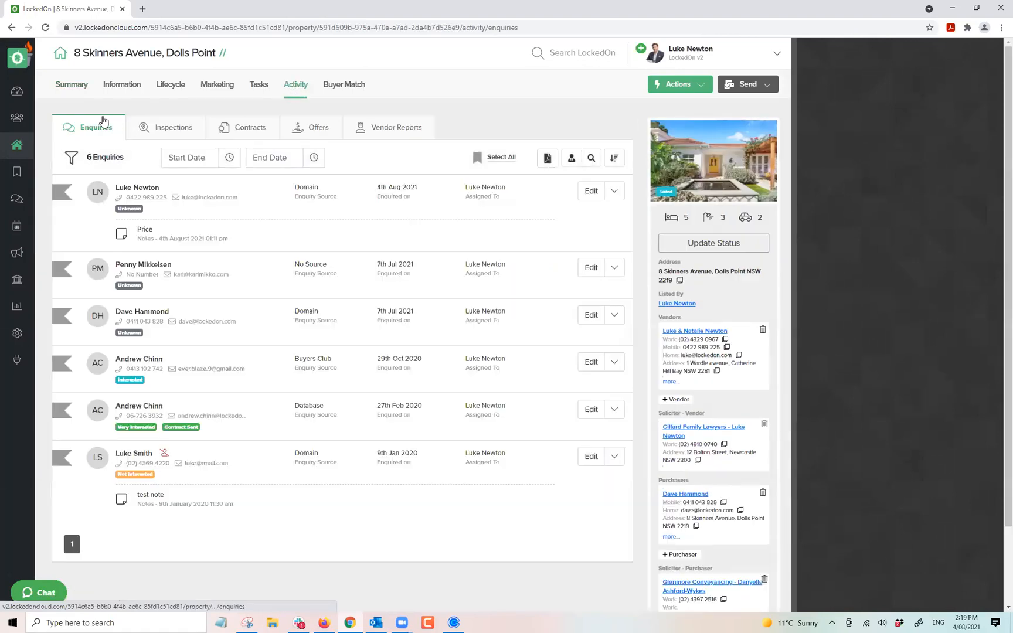
left_click(167, 128)
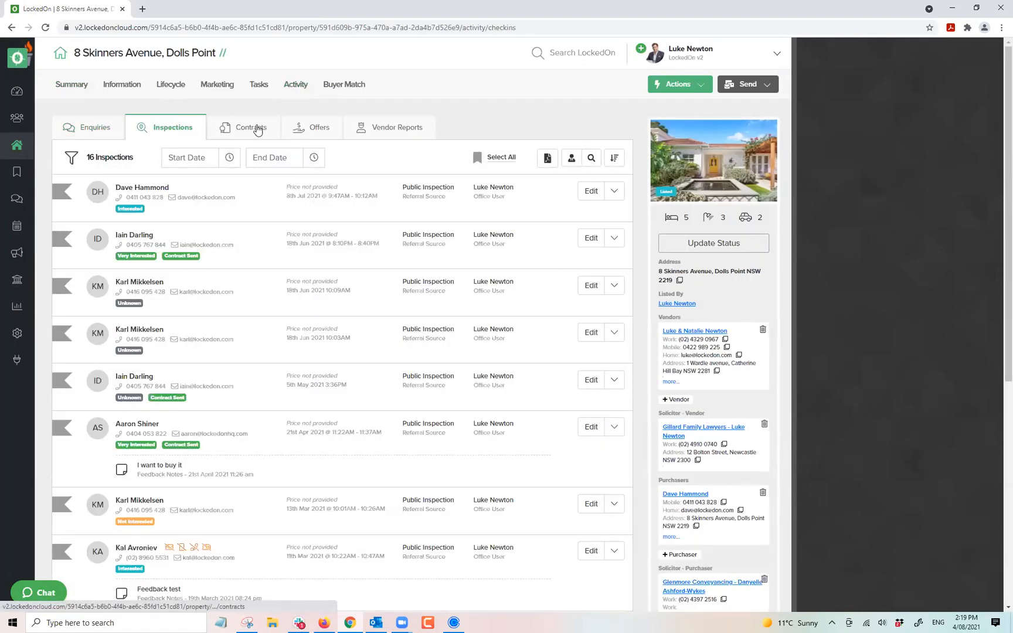
left_click(257, 130)
left_click(311, 128)
left_click(102, 127)
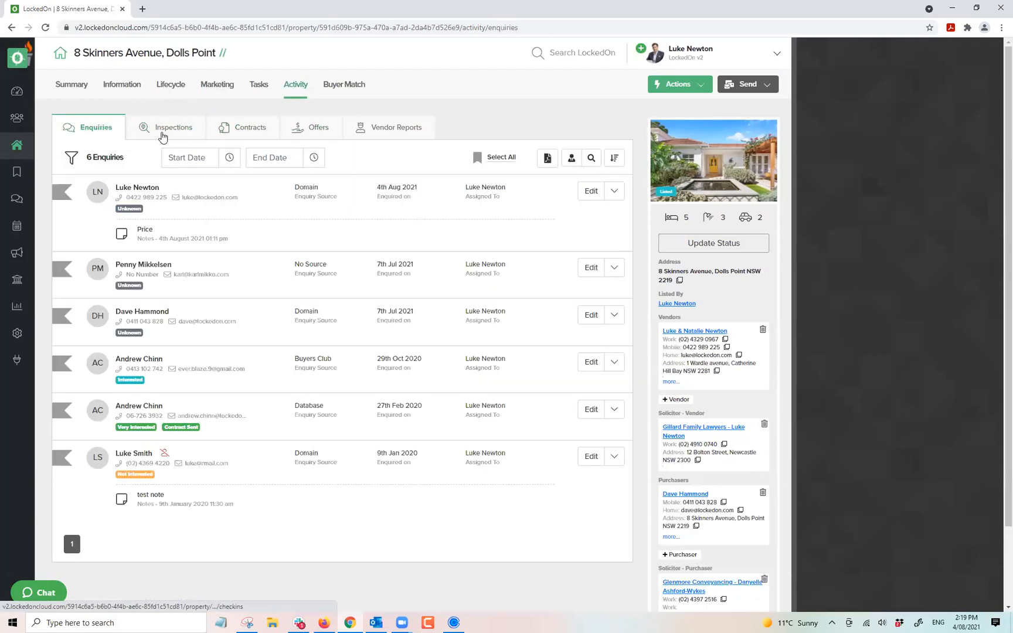
Look up the Home Open Alert trigger in the Engine Room triggers list.
left_click(17, 333)
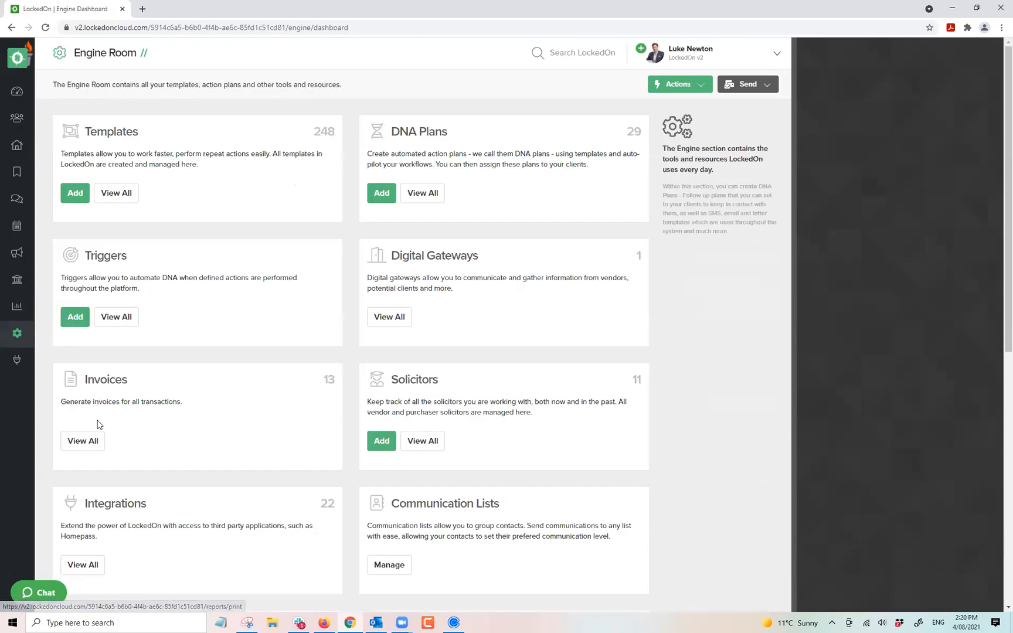
left_click(114, 320)
triple_click(113, 475)
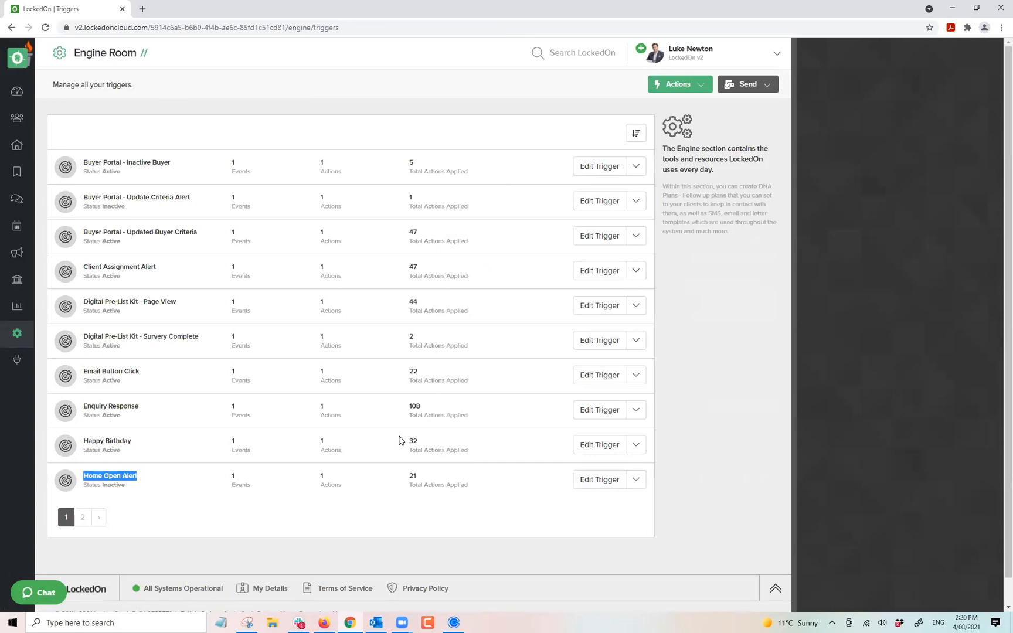
left_click(17, 145)
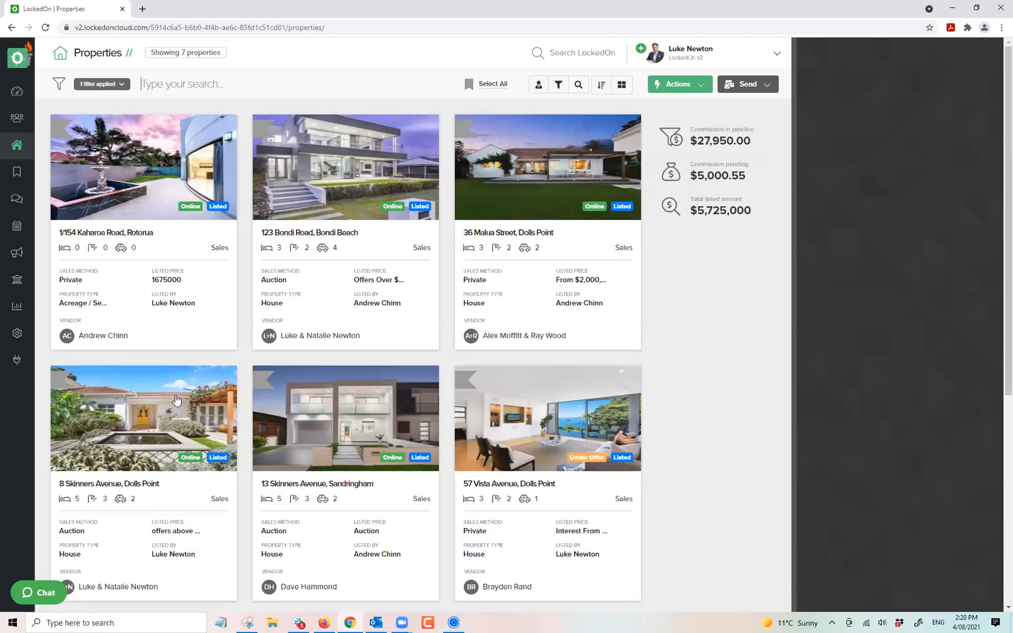
left_click(176, 400)
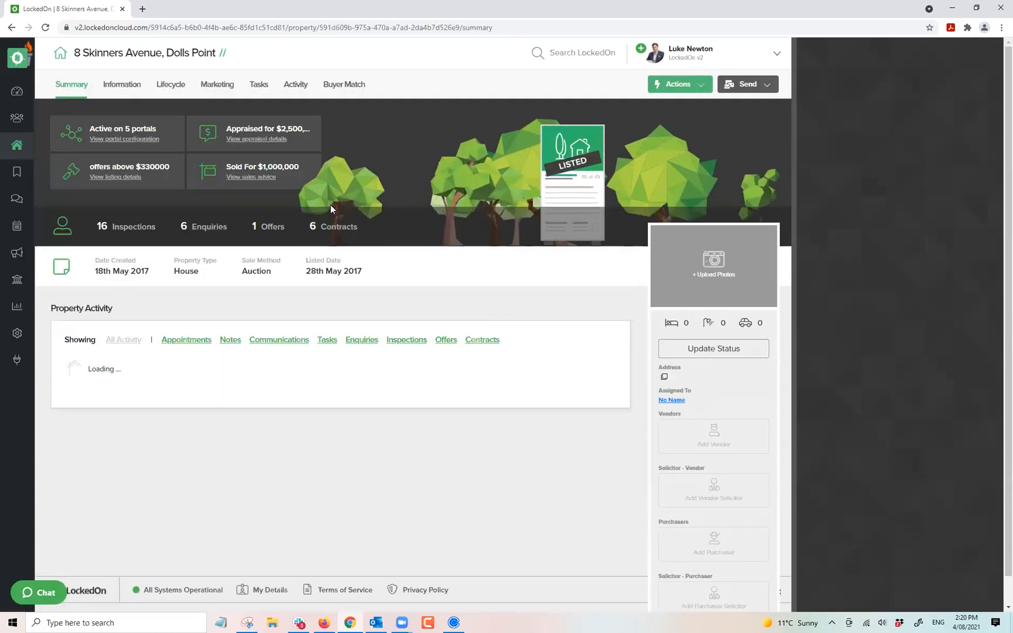
left_click(295, 84)
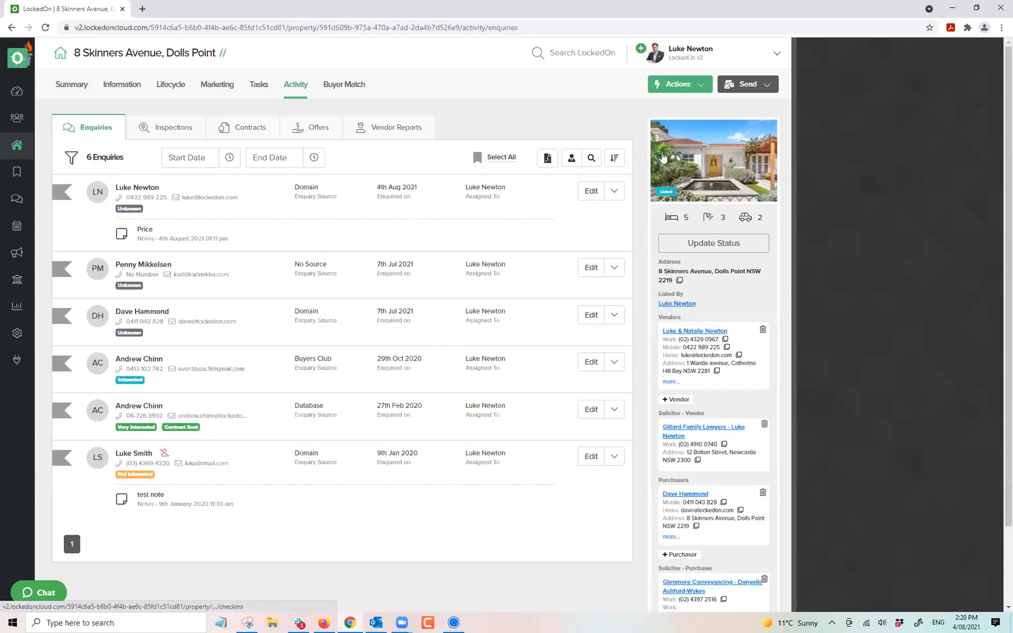
left_click(747, 84)
Email the enquirers, excluding those with inspection activity, using the TRIG - Upcoming Home Open Alert template.
left_click(734, 126)
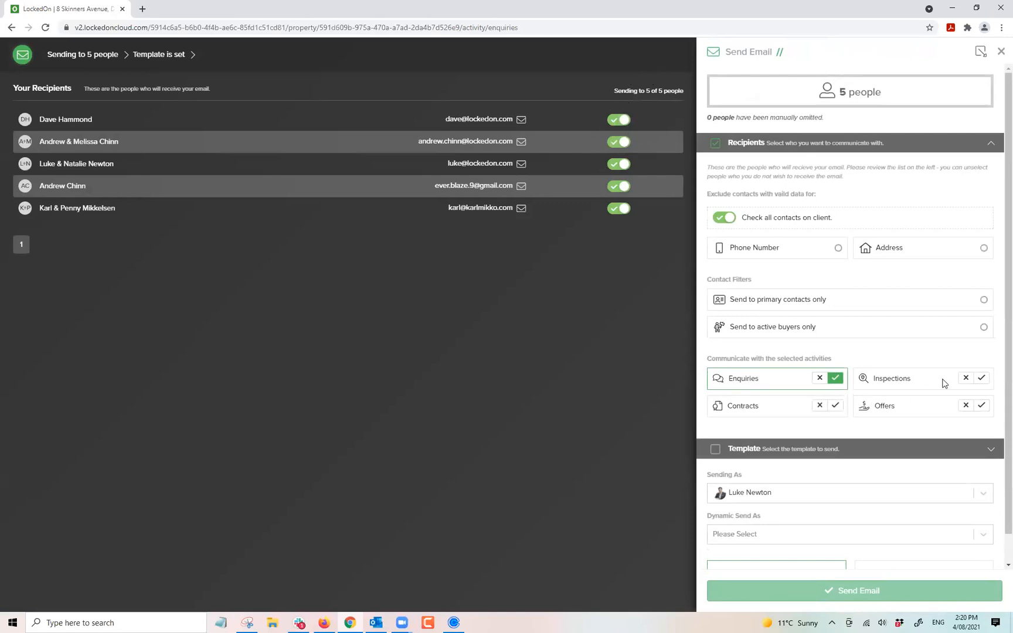
left_click(966, 378)
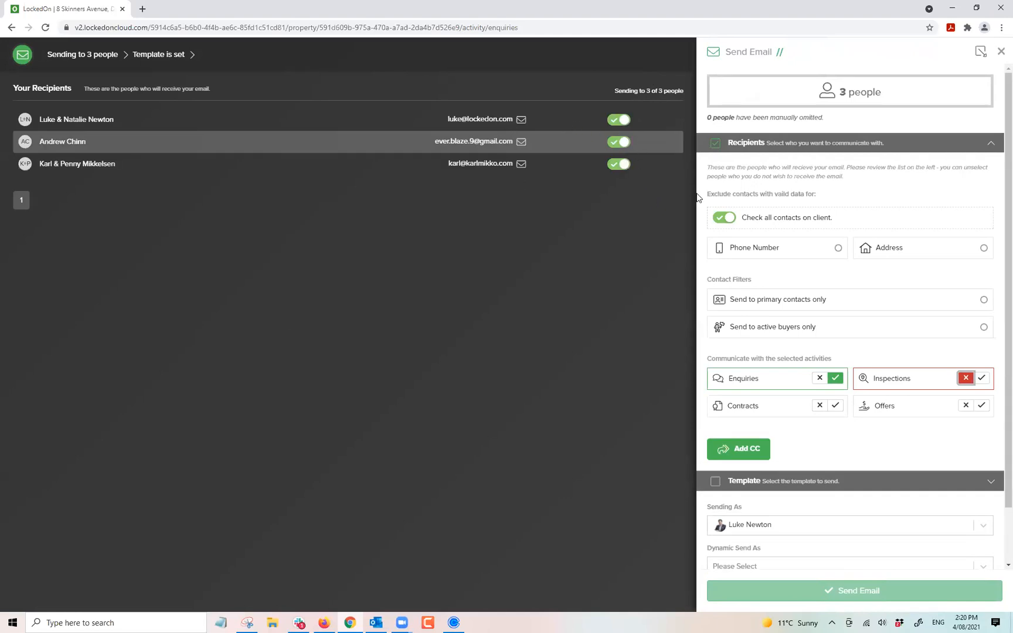
left_click(750, 481)
left_click(727, 223)
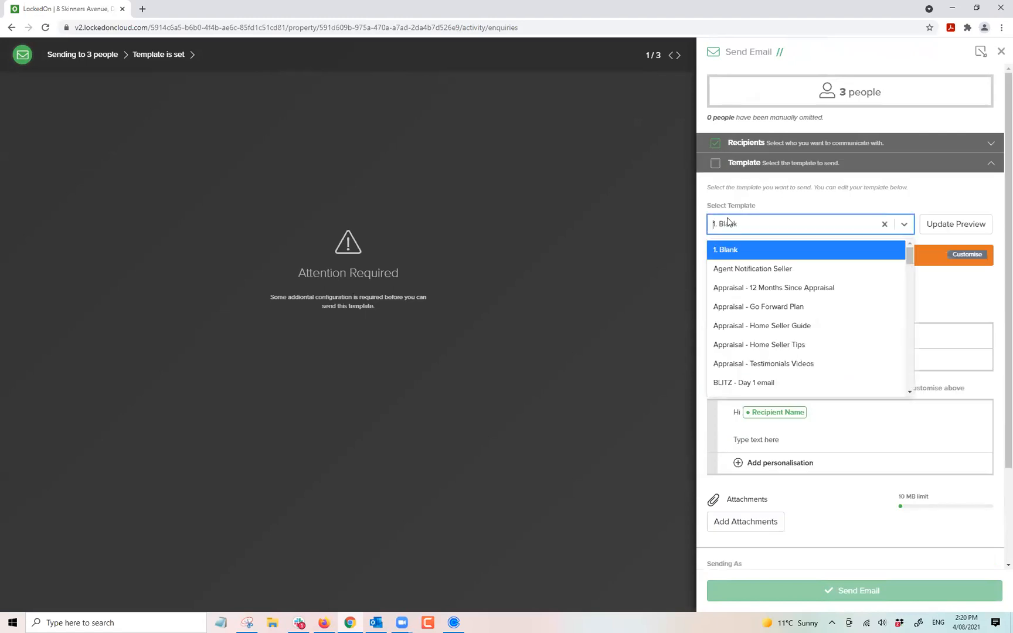
type("open")
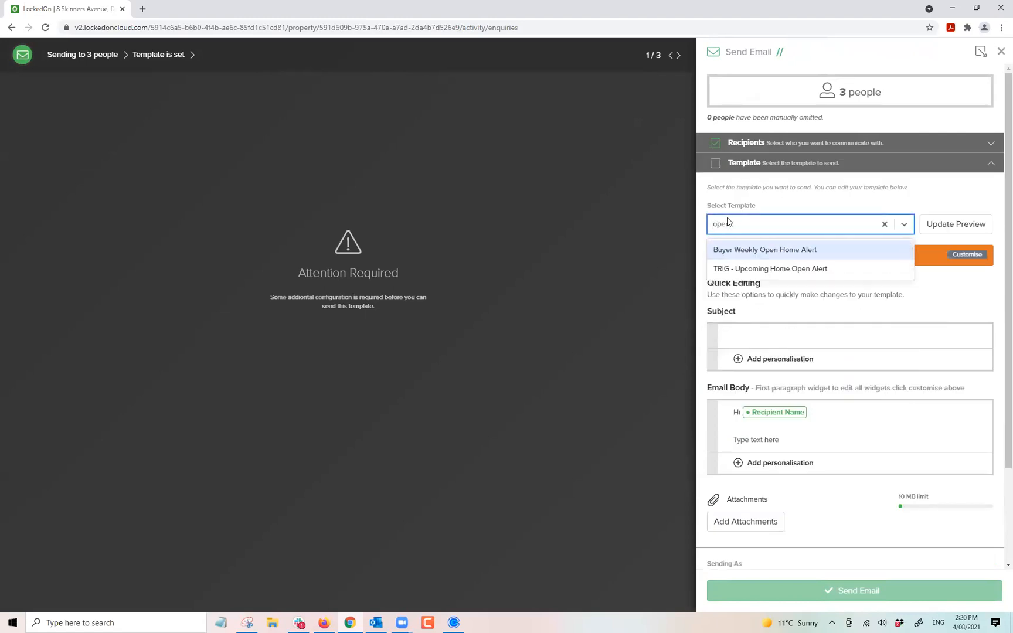
left_click(821, 268)
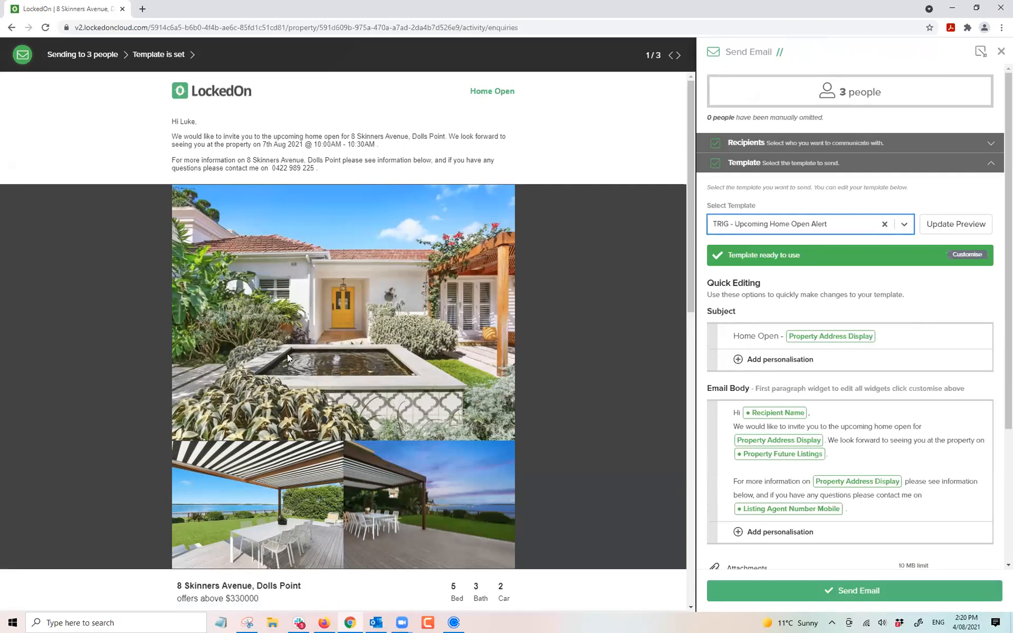
Check the three recipients in the draft and send the email.
scroll(309, 345, "down", 6)
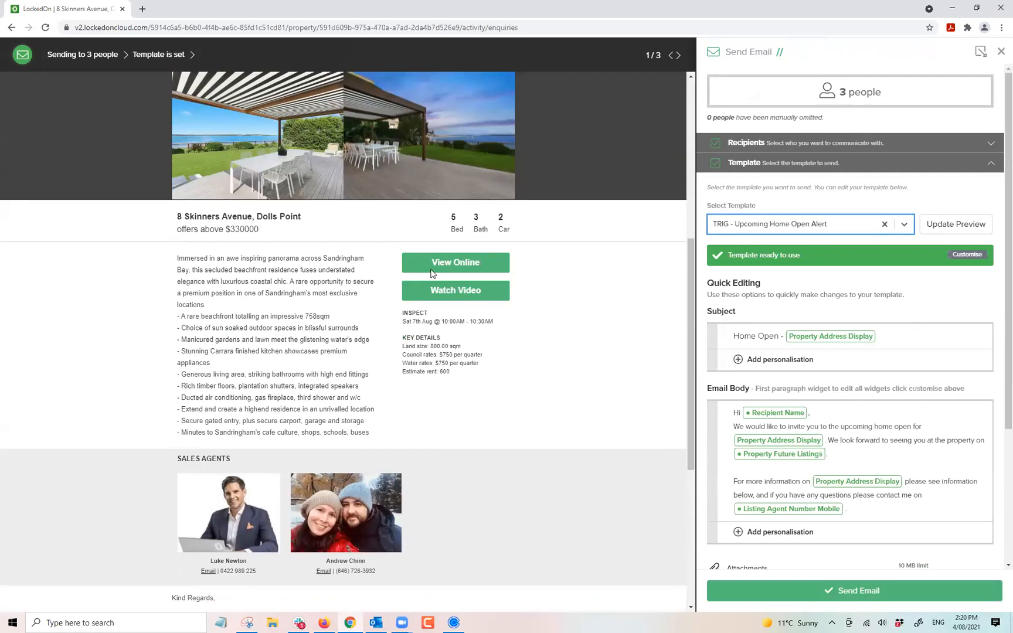
scroll(443, 302, "down", 5)
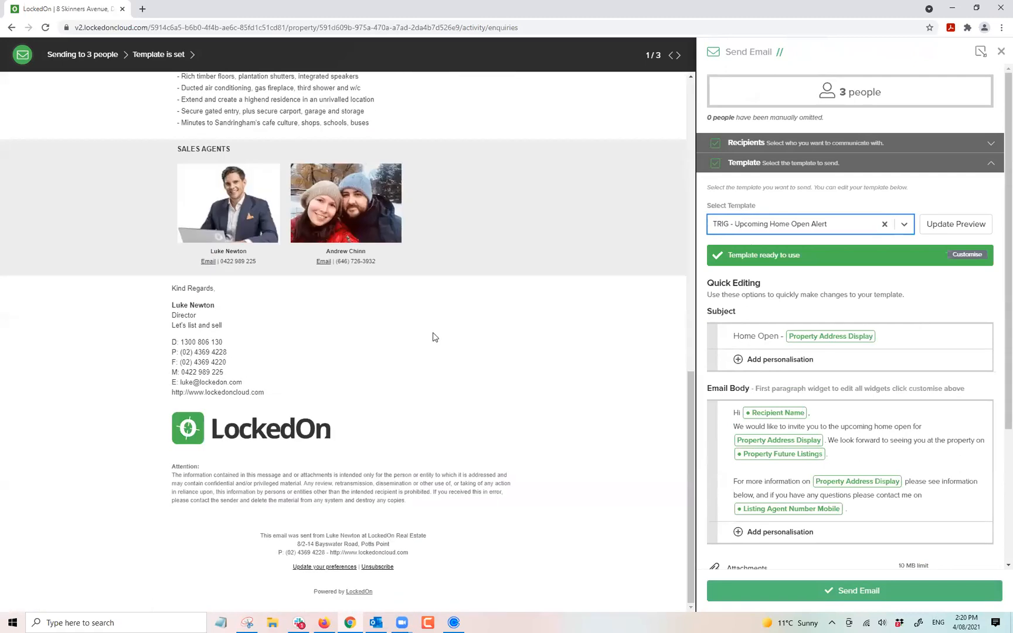
scroll(432, 340, "up", 3)
scroll(432, 344, "up", 5)
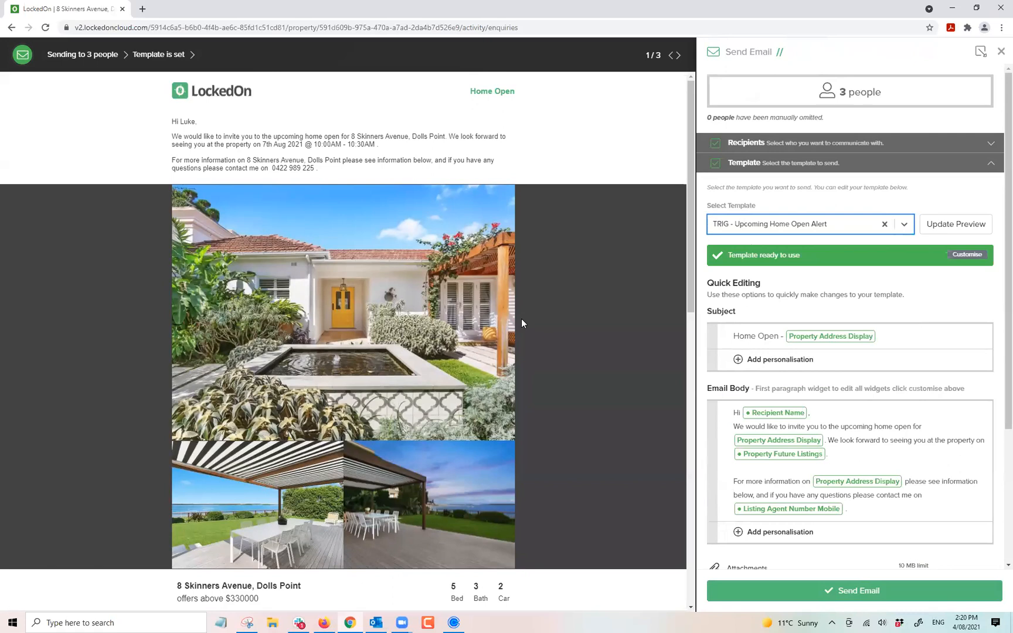
scroll(483, 345, "down", 5)
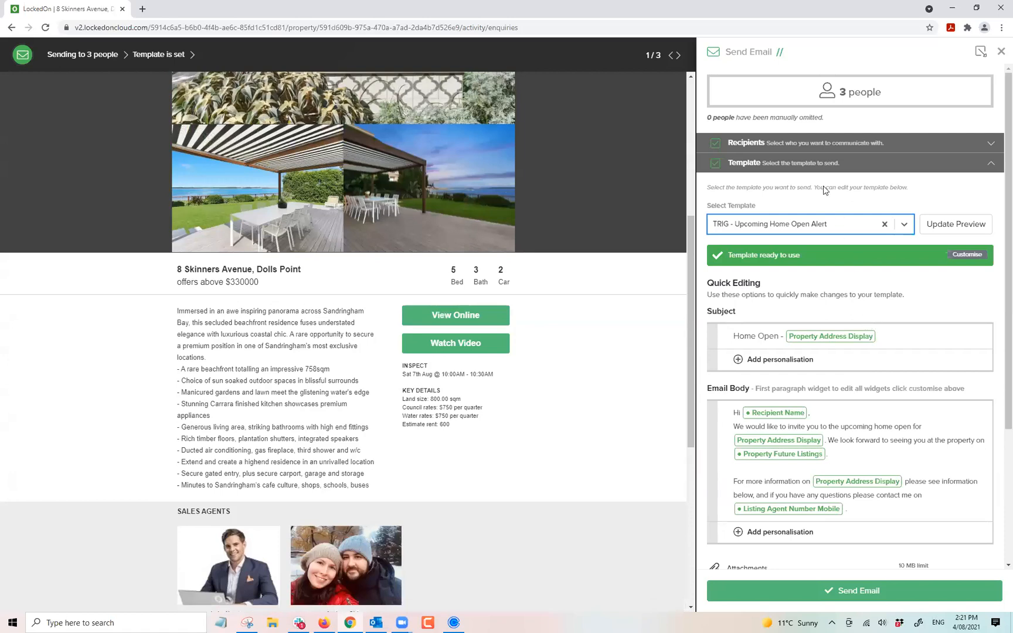
left_click(768, 146)
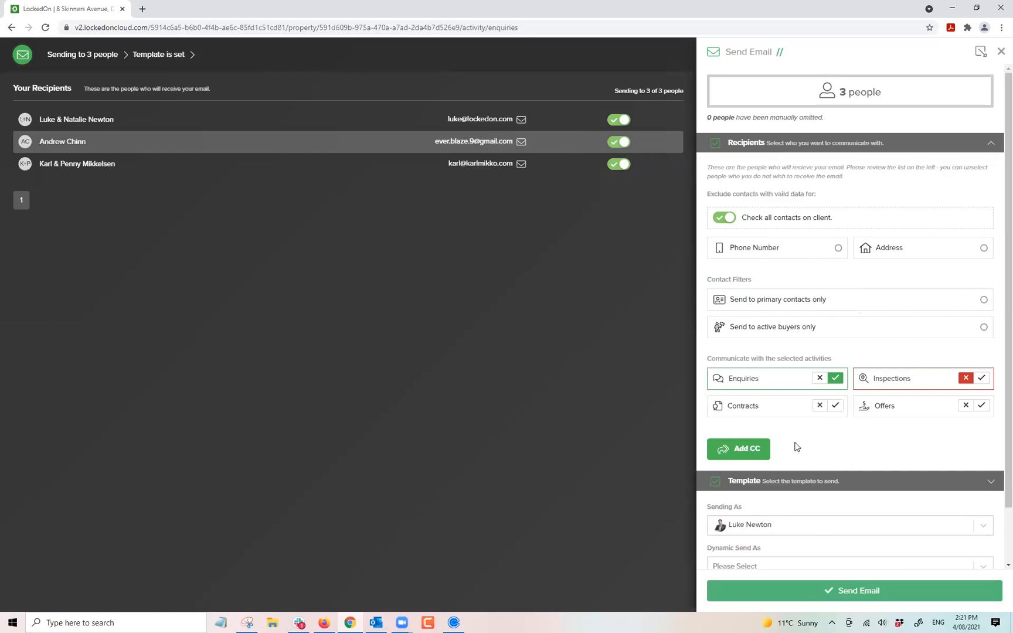
scroll(794, 445, "down", 1)
left_click(868, 597)
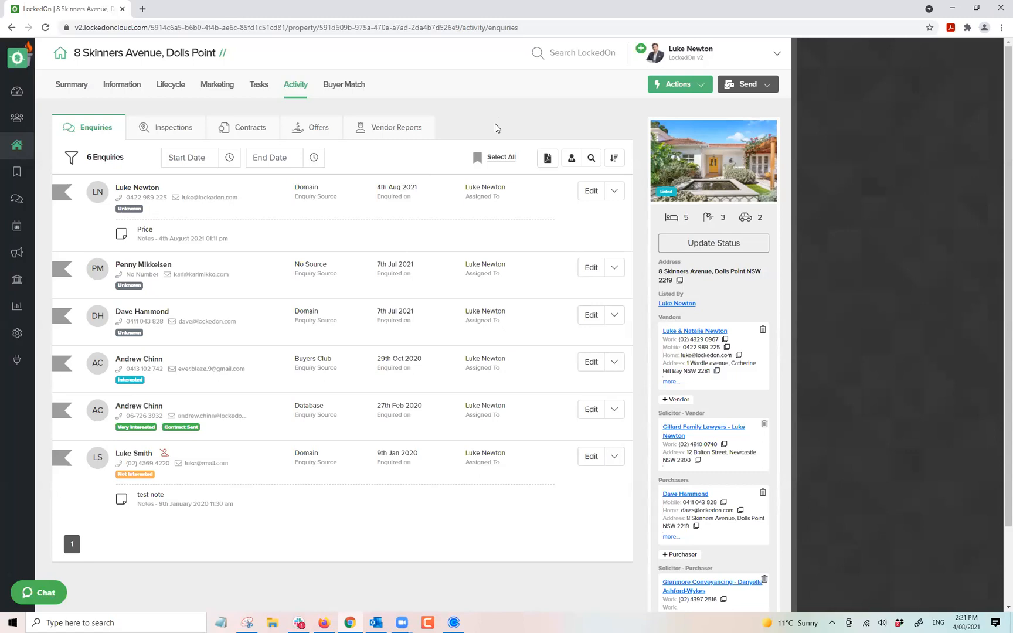
Print the Public Checkin QR sheet PDF from Marketing > Opens, review it, then close its tab.
left_click(220, 88)
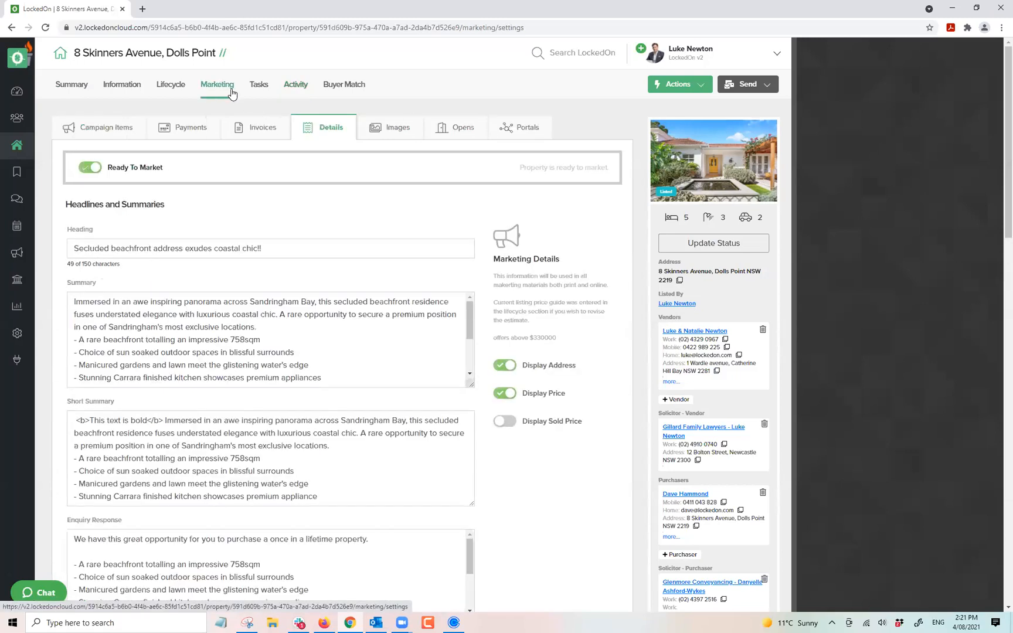
left_click(442, 127)
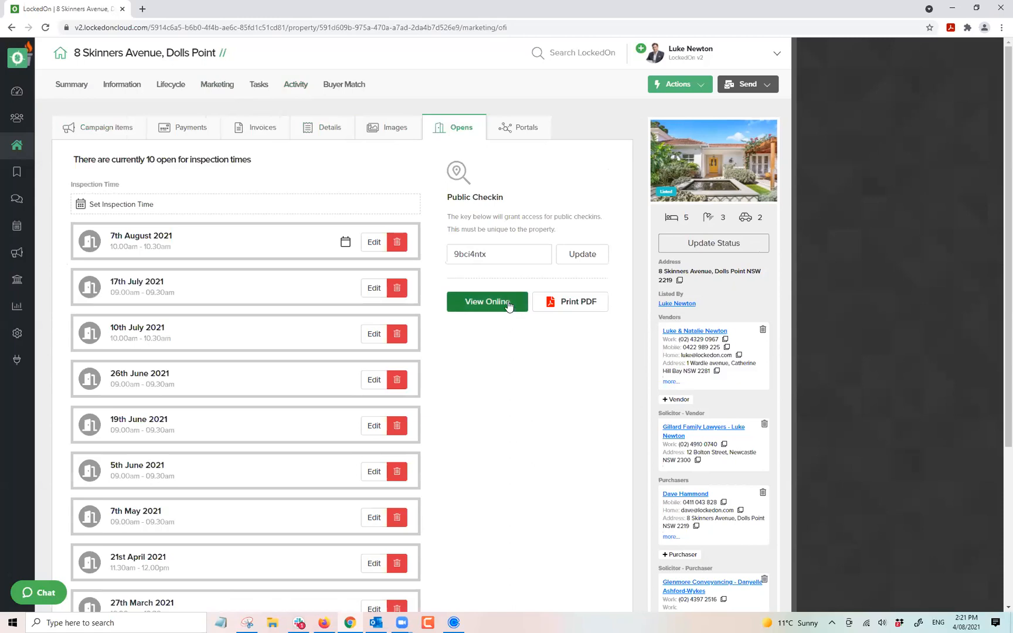
left_click(558, 301)
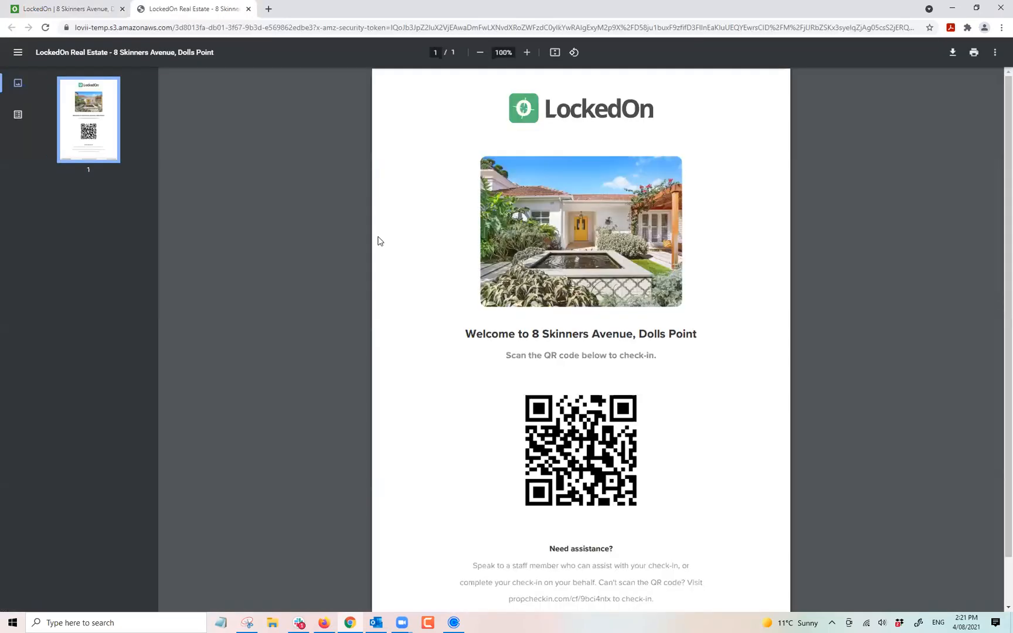
scroll(378, 239, "down", 2)
scroll(422, 275, "up", 2)
scroll(489, 359, "down", 2)
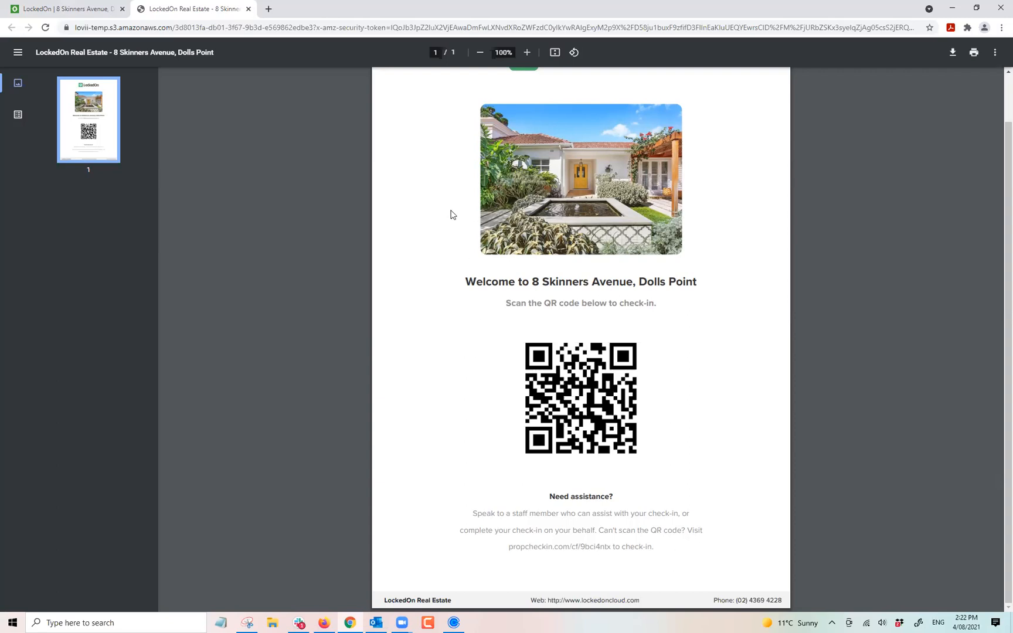
left_click(248, 9)
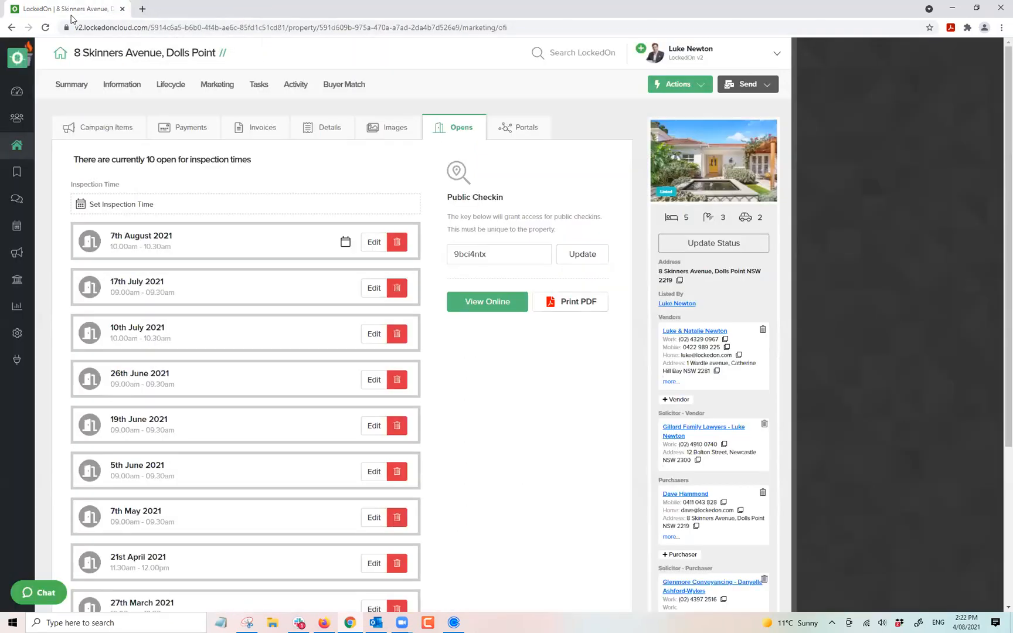
left_click(296, 93)
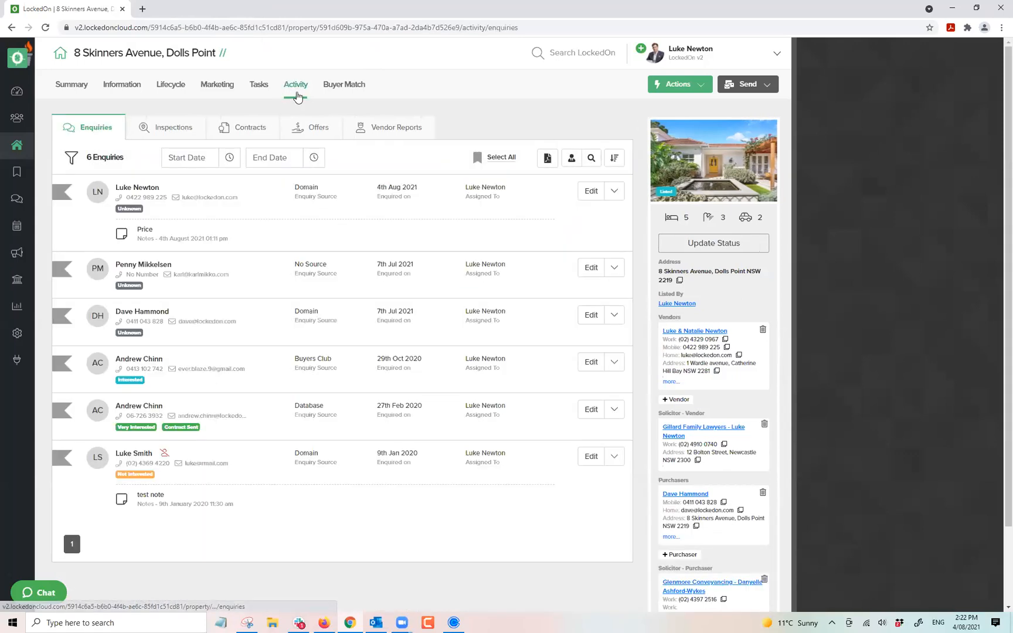
left_click(178, 135)
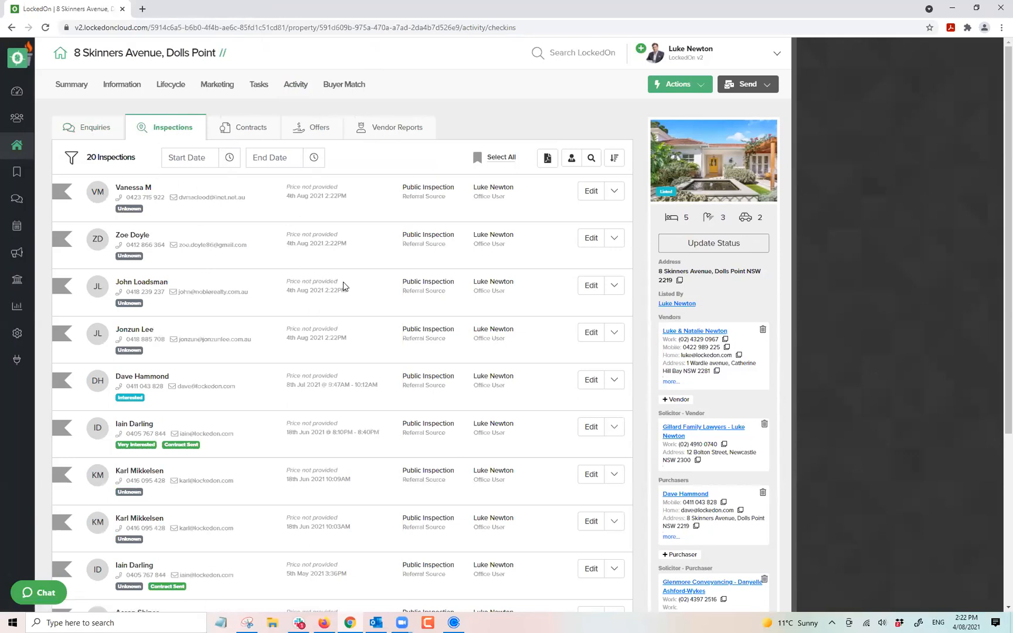
left_click(229, 159)
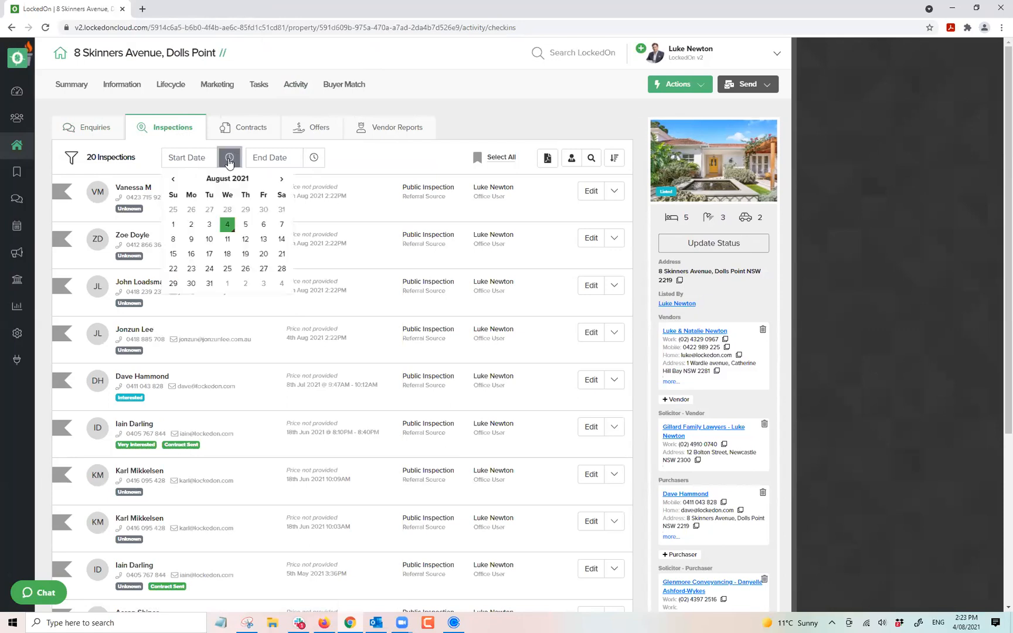
left_click(228, 225)
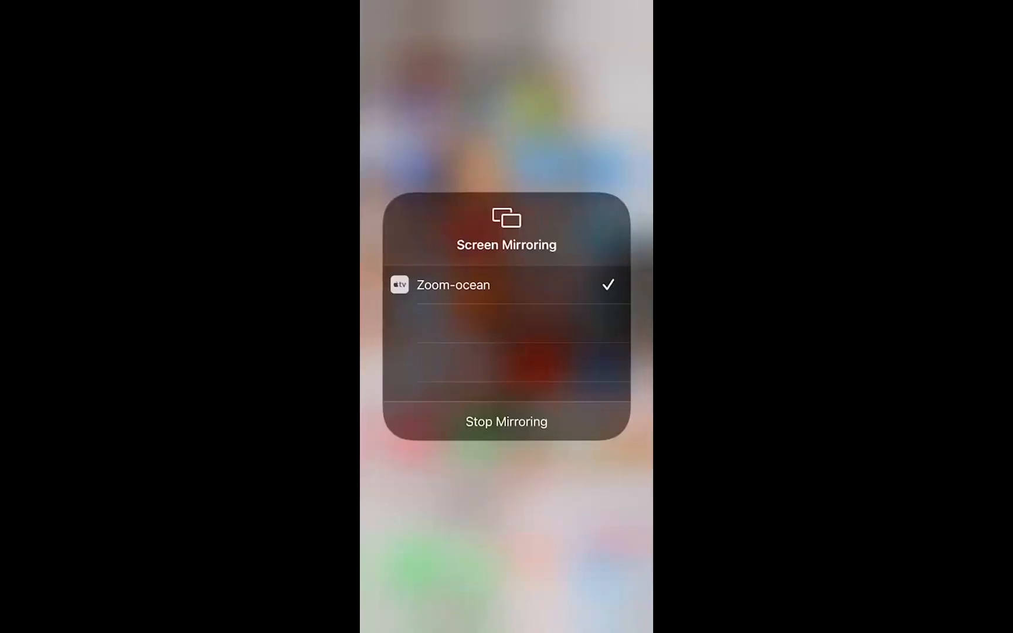
Launch the LockedOn mobile app, select the office, and scroll through the dashboard metrics.
left_click(472, 448)
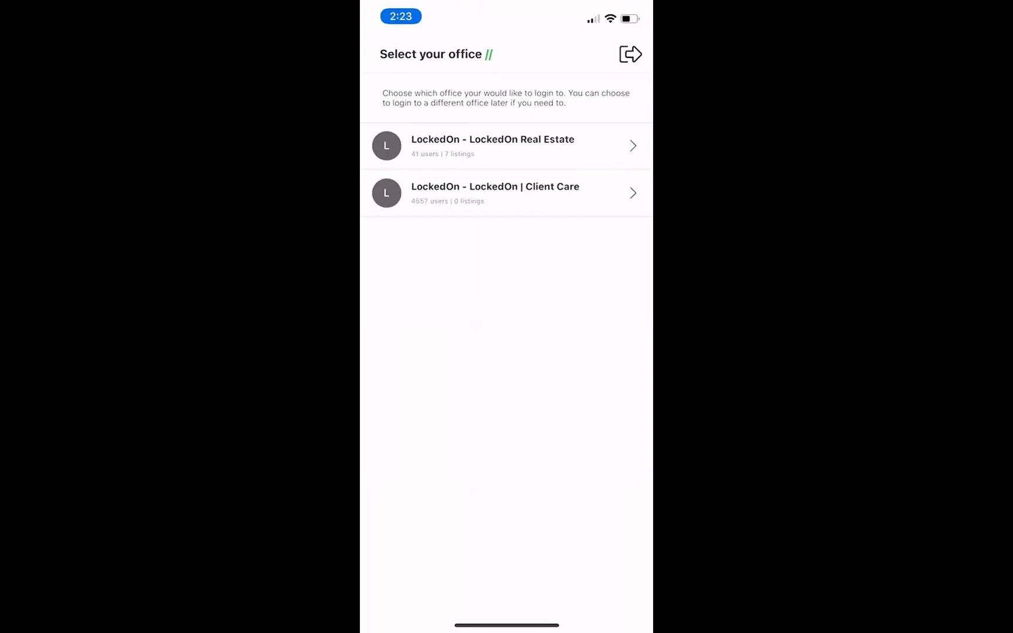
left_click(506, 146)
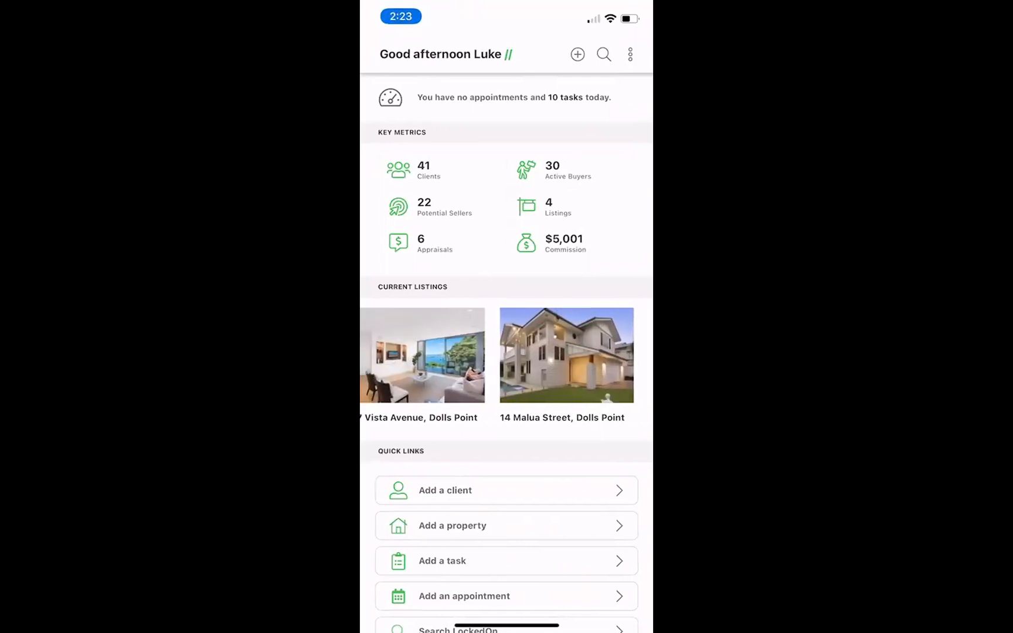
scroll(506, 352, "down", 2)
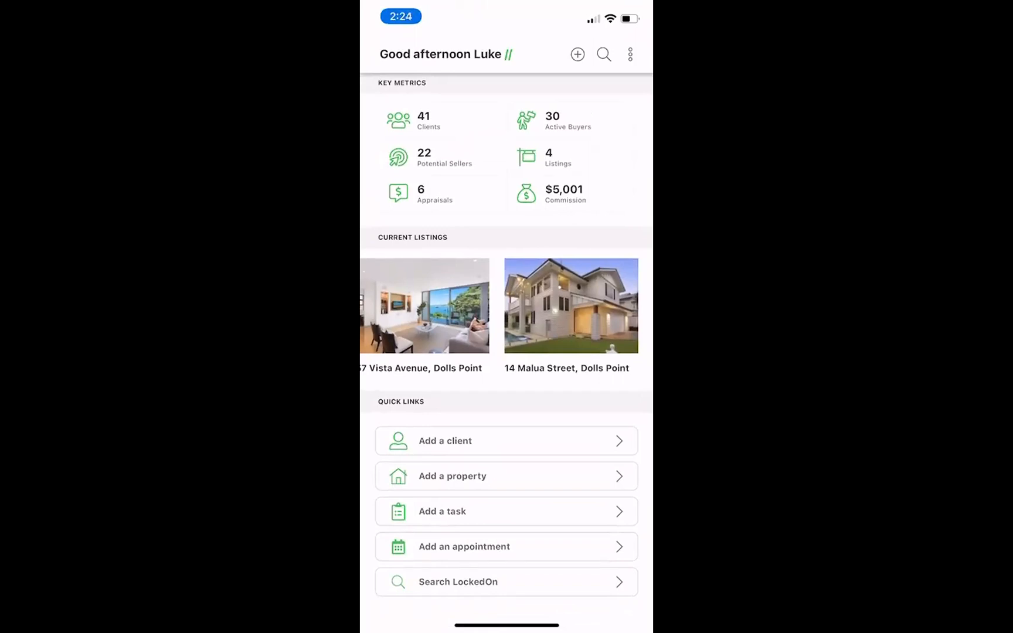
left_click(629, 54)
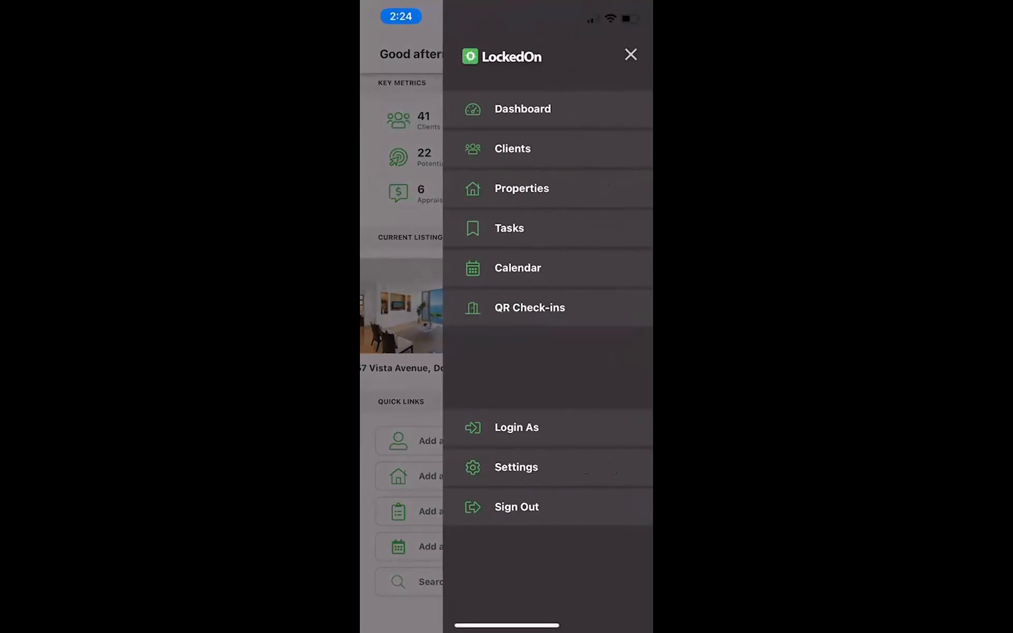
left_click(529, 307)
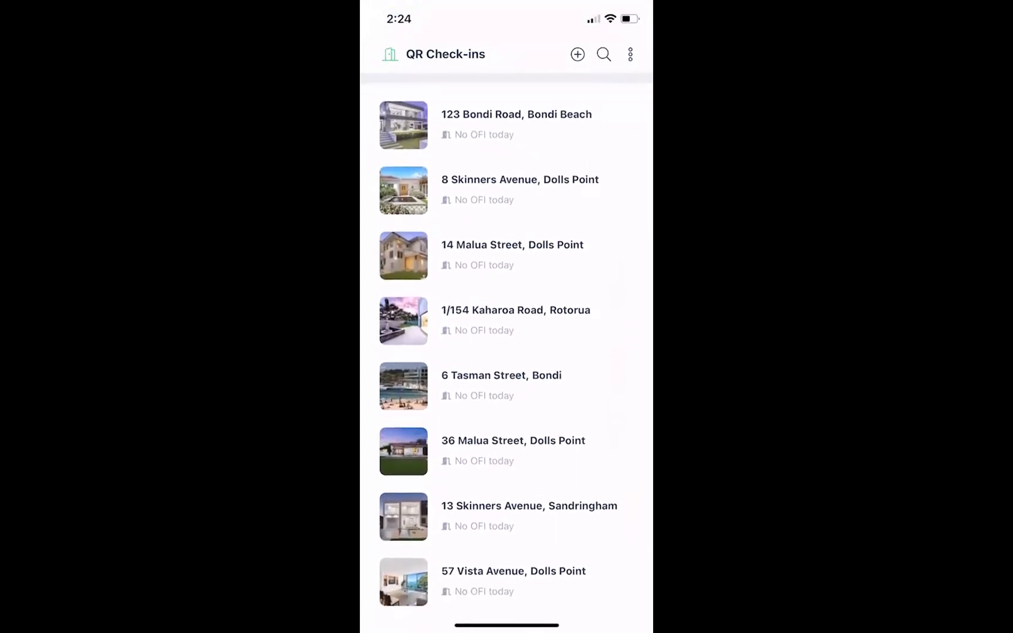
scroll(507, 381, "down", 1)
scroll(507, 381, "up", 1)
left_click(520, 191)
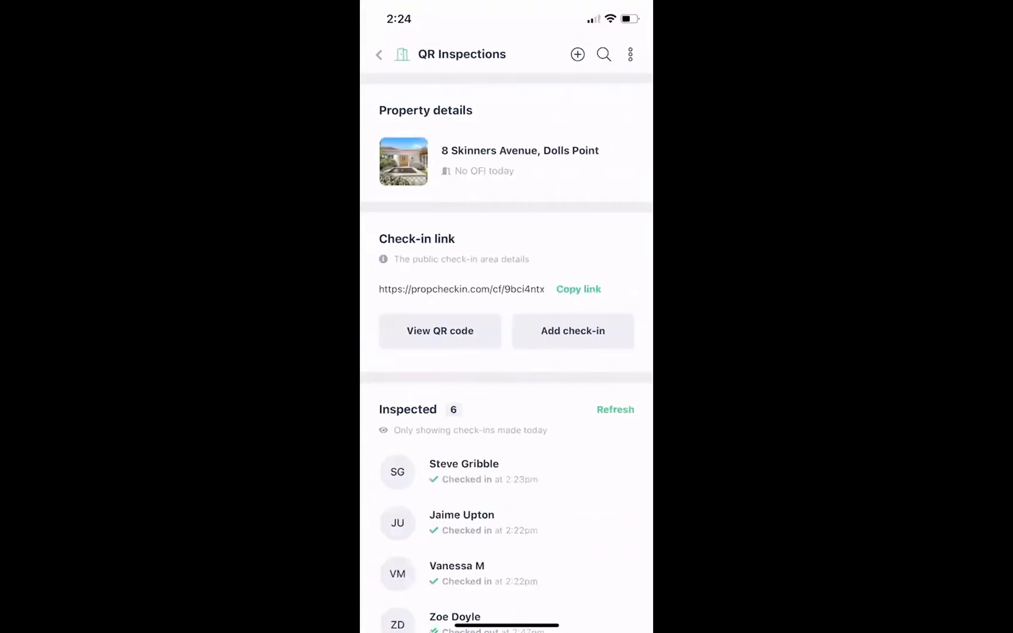
scroll(506, 352, "down", 3)
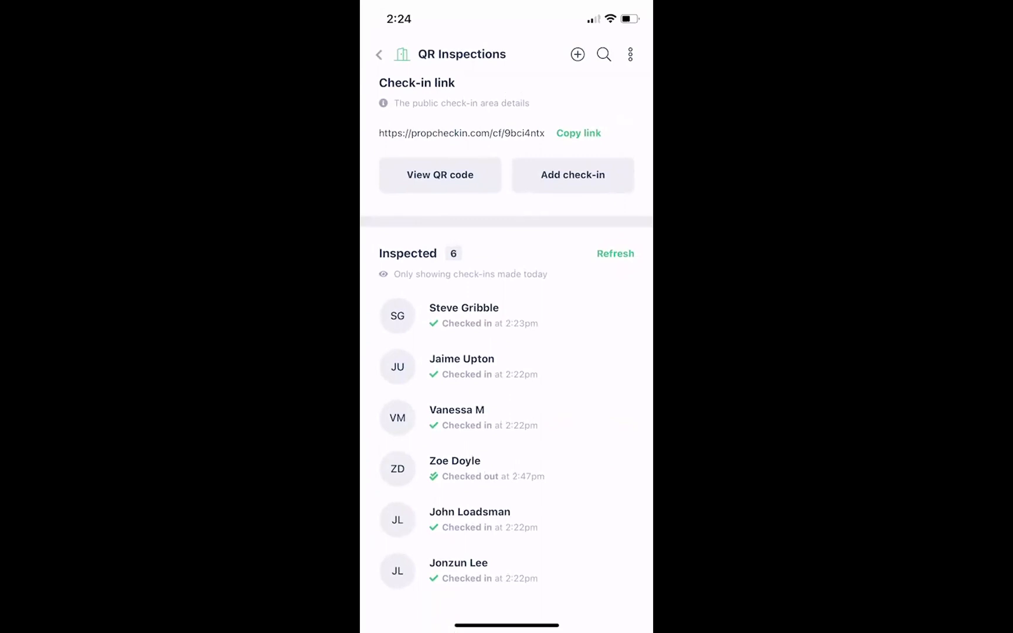
View one visitor's inspection details, then return to the six check-ins for today.
left_click(486, 468)
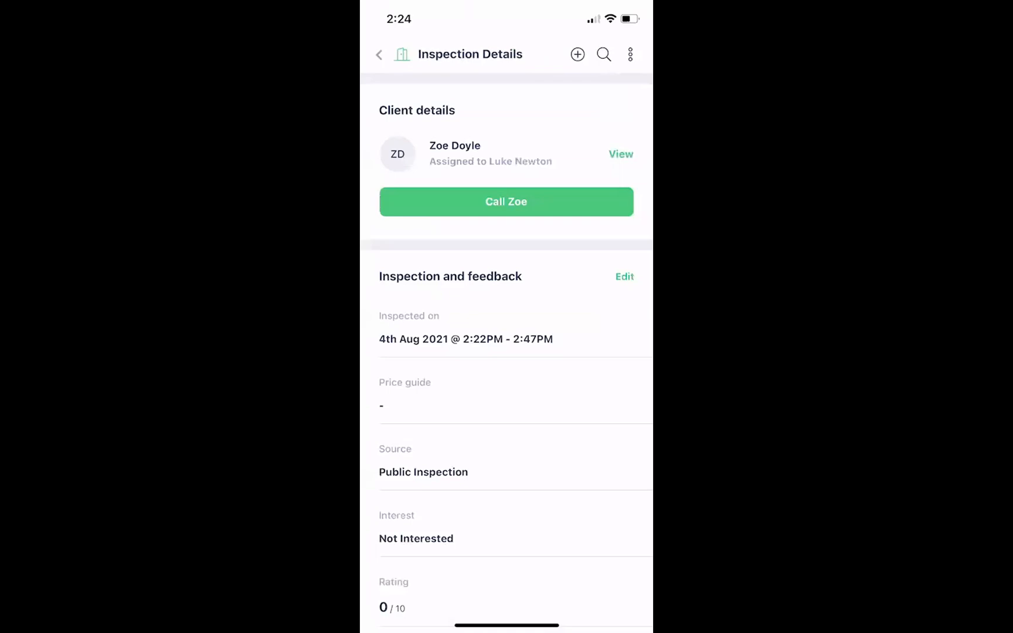
scroll(507, 352, "down", 10)
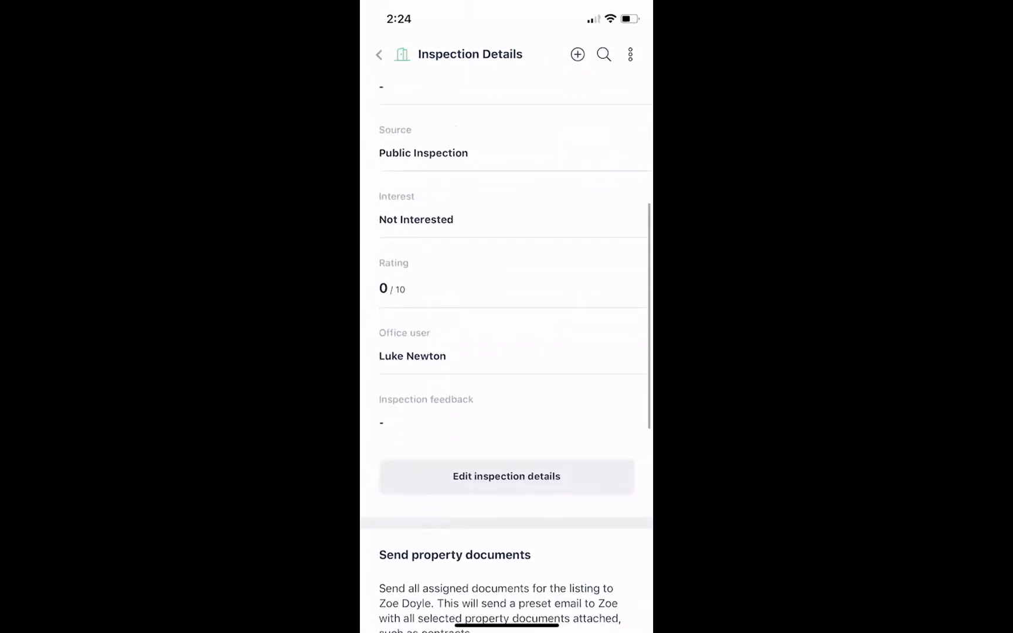
scroll(506, 326, "up", 15)
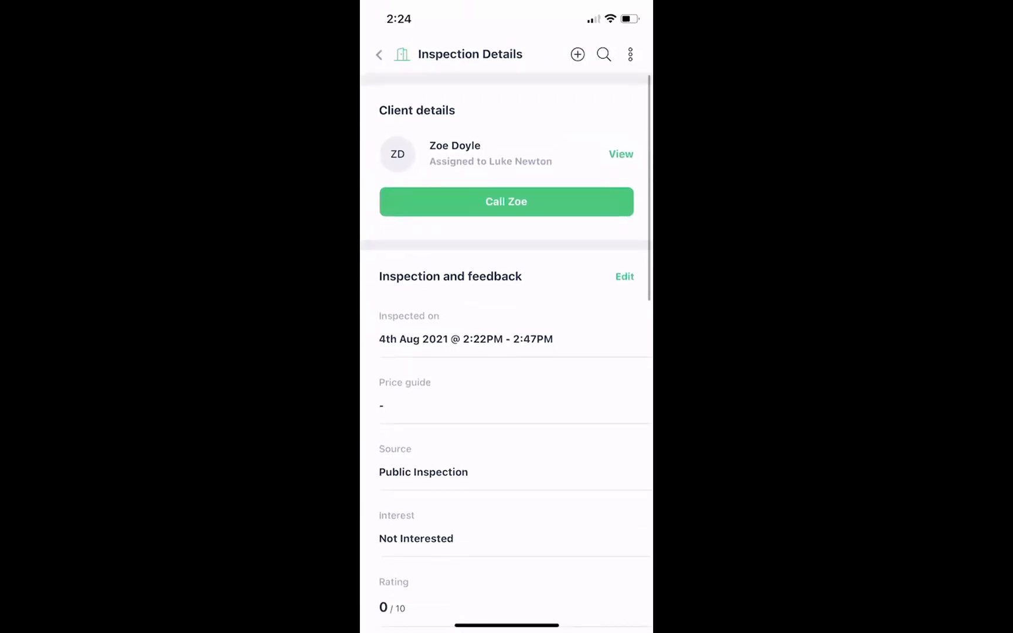
left_click(378, 54)
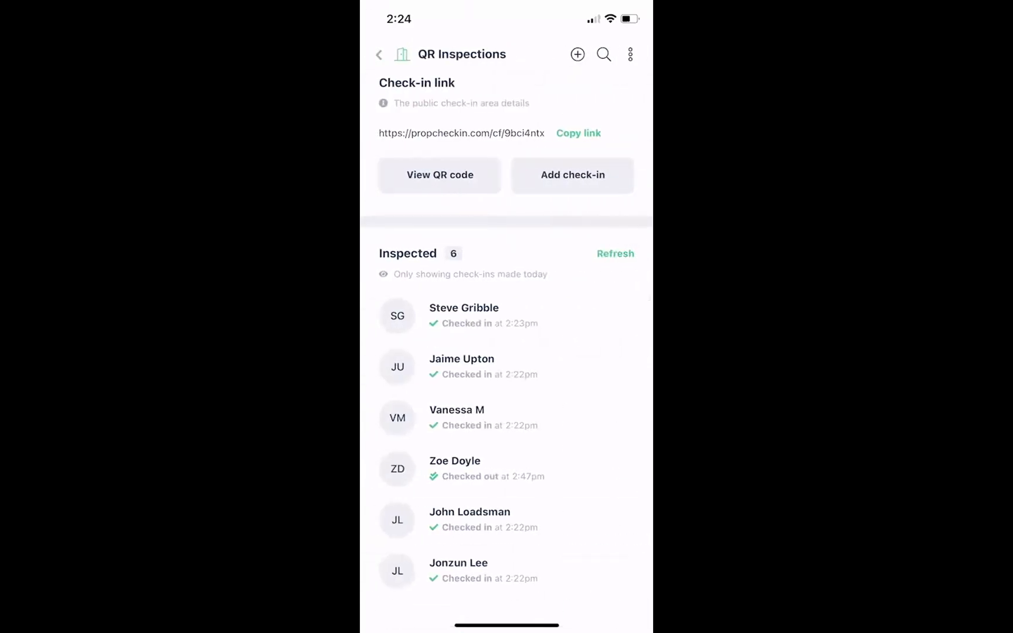
scroll(507, 354, "down", 1)
scroll(506, 355, "down", 1)
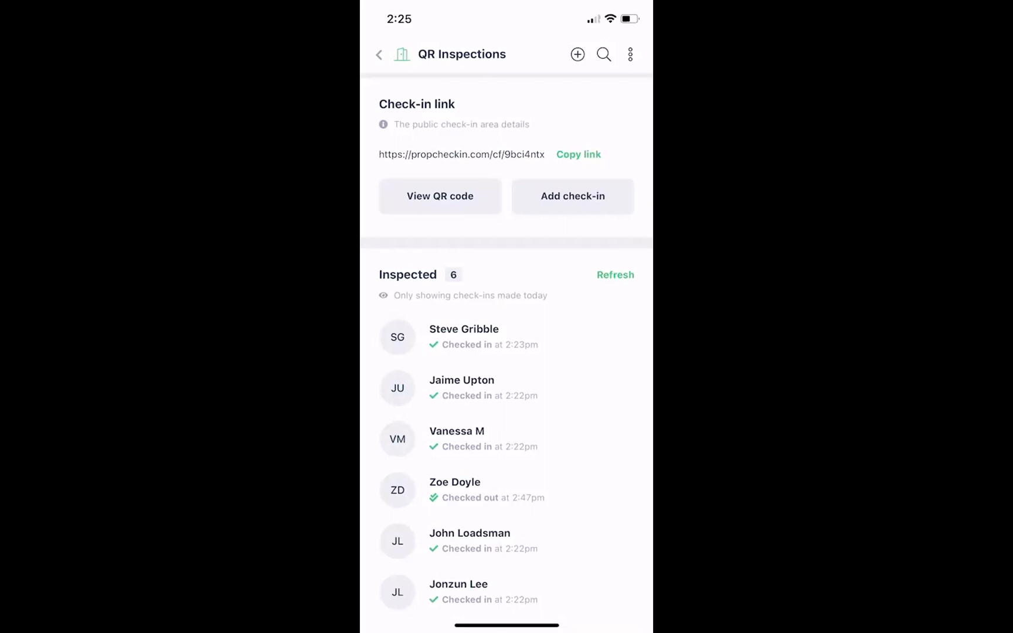
scroll(506, 352, "up", 5)
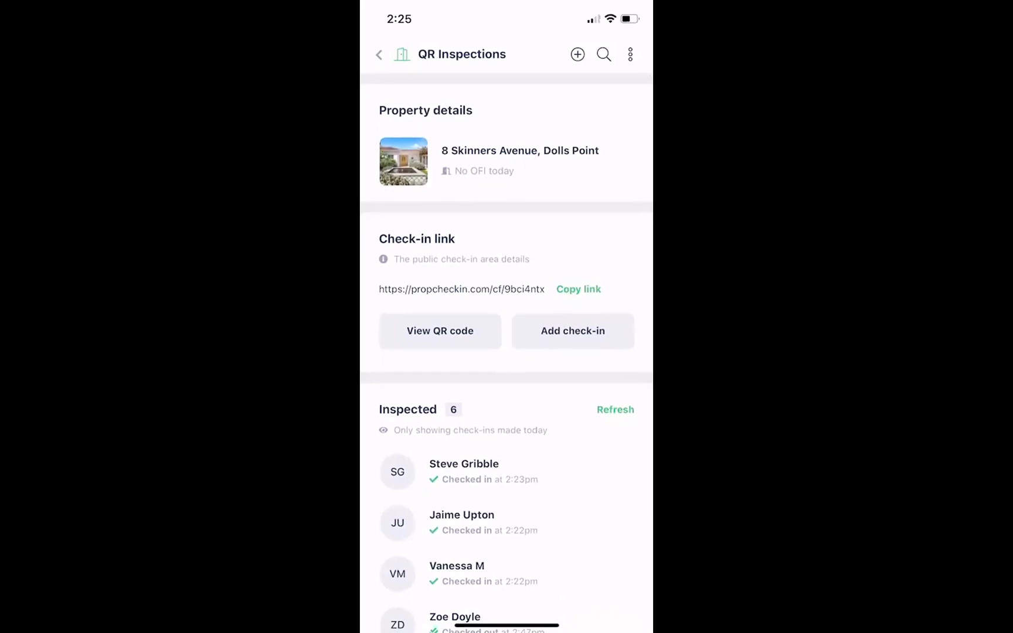
left_click(439, 331)
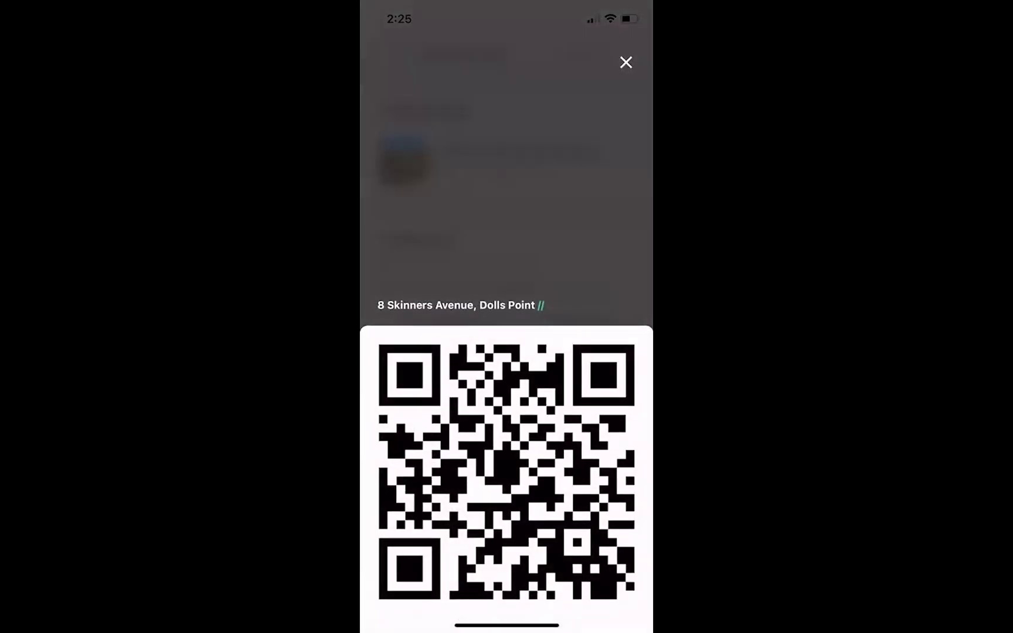
left_click(626, 62)
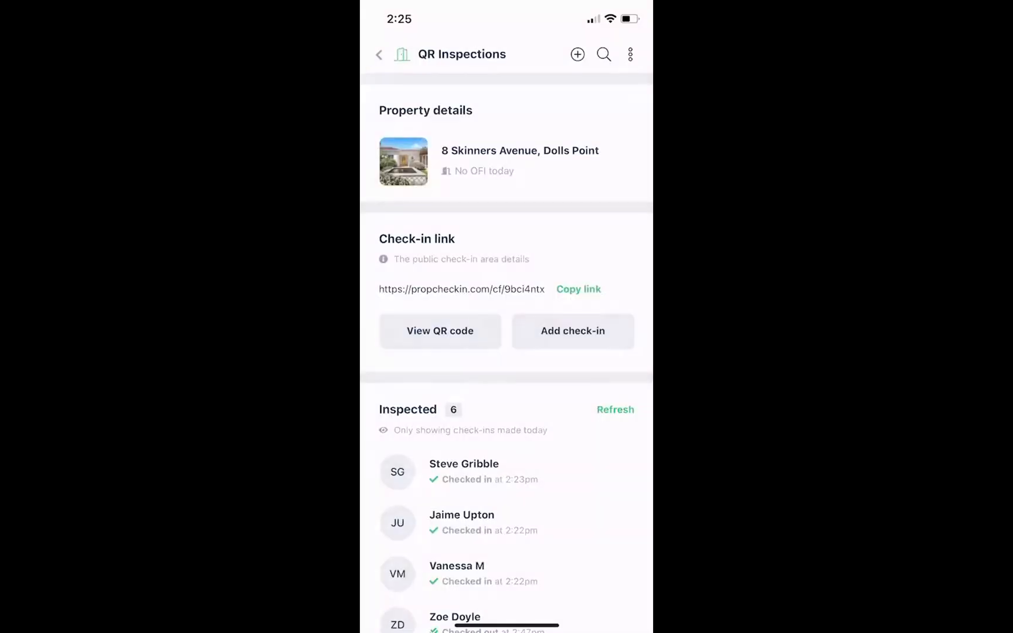
left_click(573, 330)
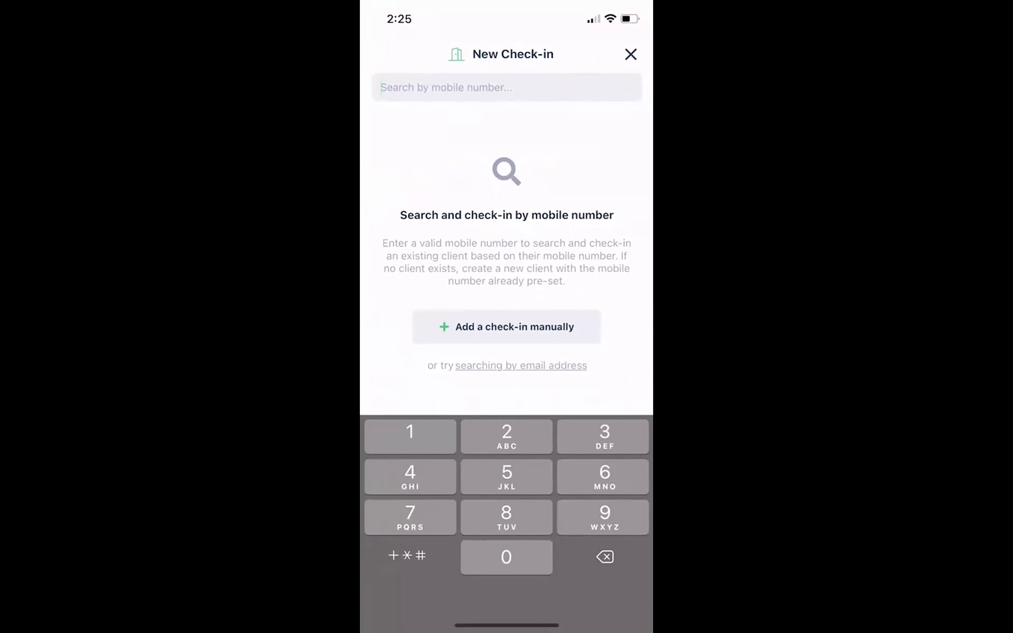
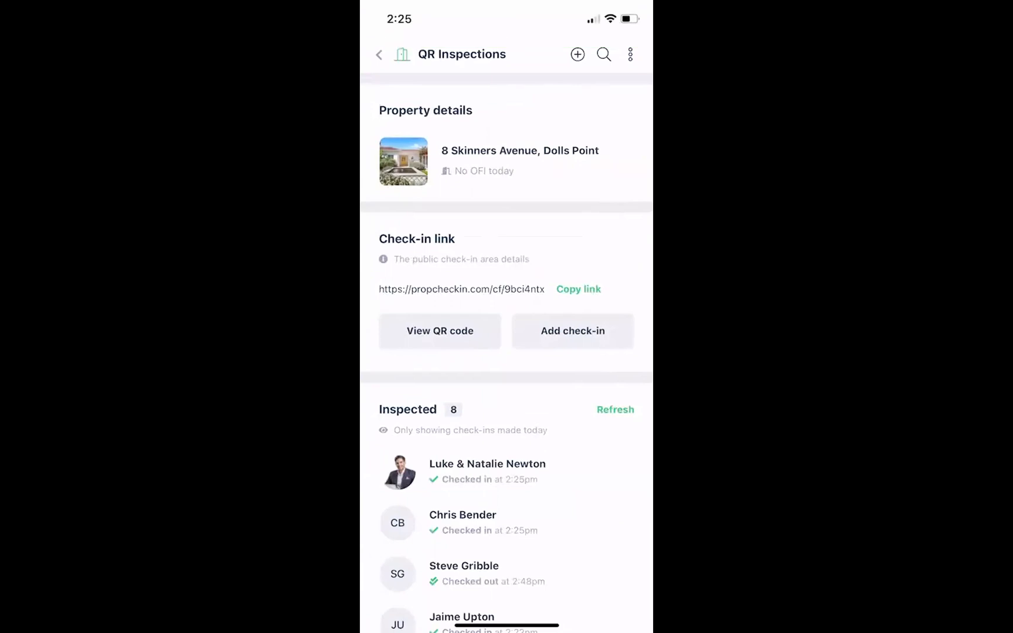
Open Inspection Details for today's first checked-in visitor: source Public Inspection, rating 0/10.
scroll(506, 352, "down", 3)
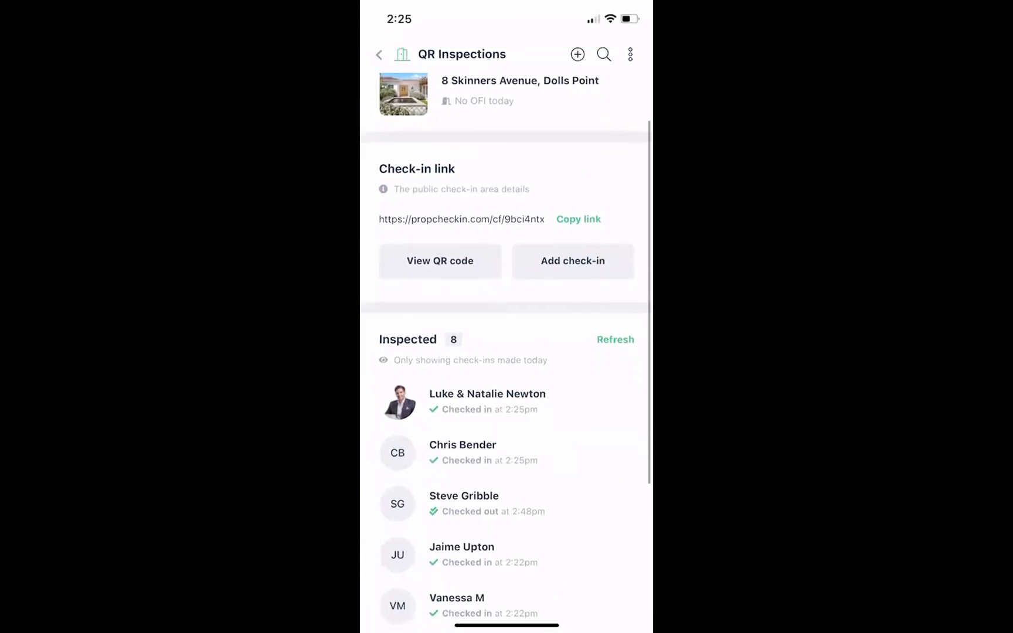
scroll(506, 351, "down", 5)
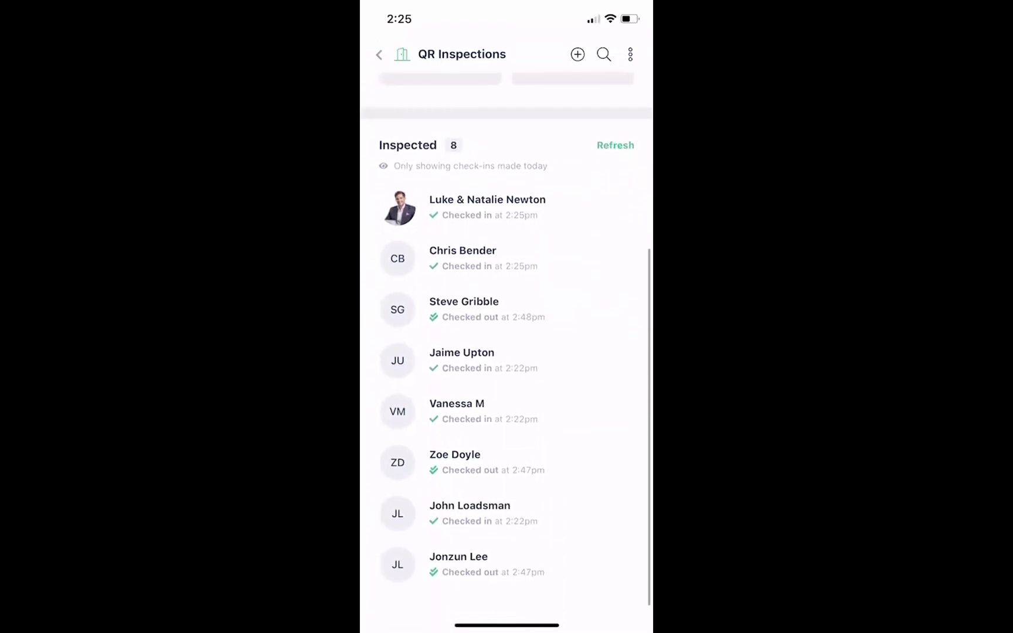
scroll(507, 351, "up", 8)
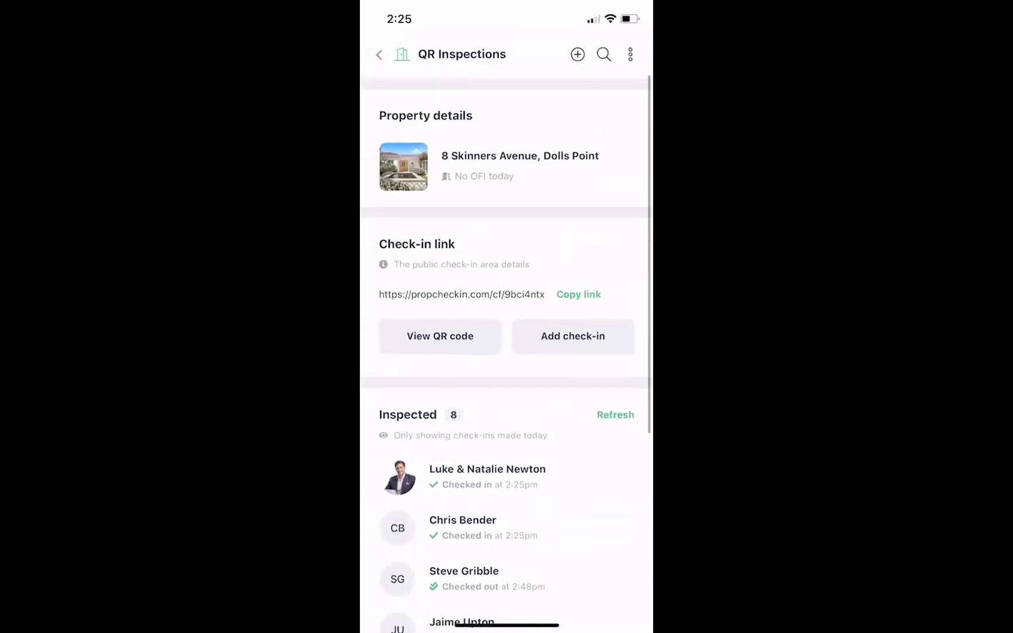
scroll(507, 352, "down", 2)
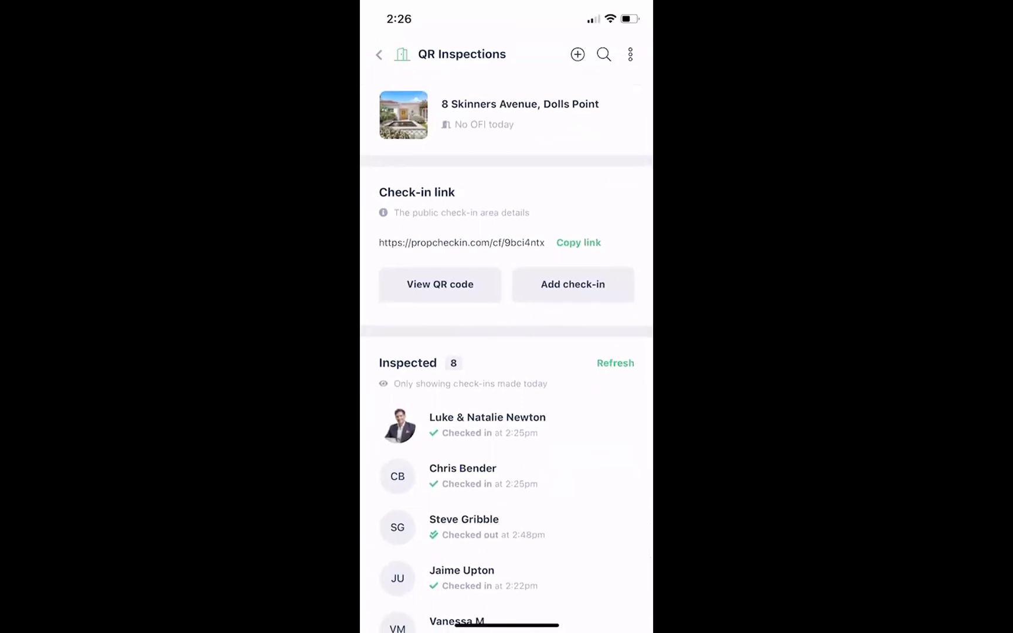
left_click(487, 425)
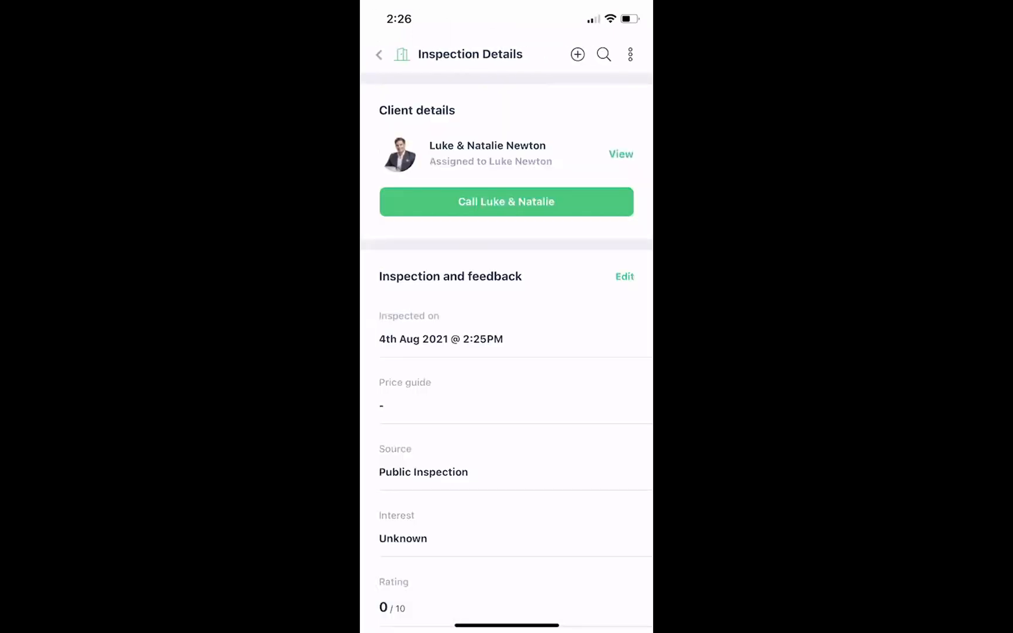
scroll(507, 351, "down", 1)
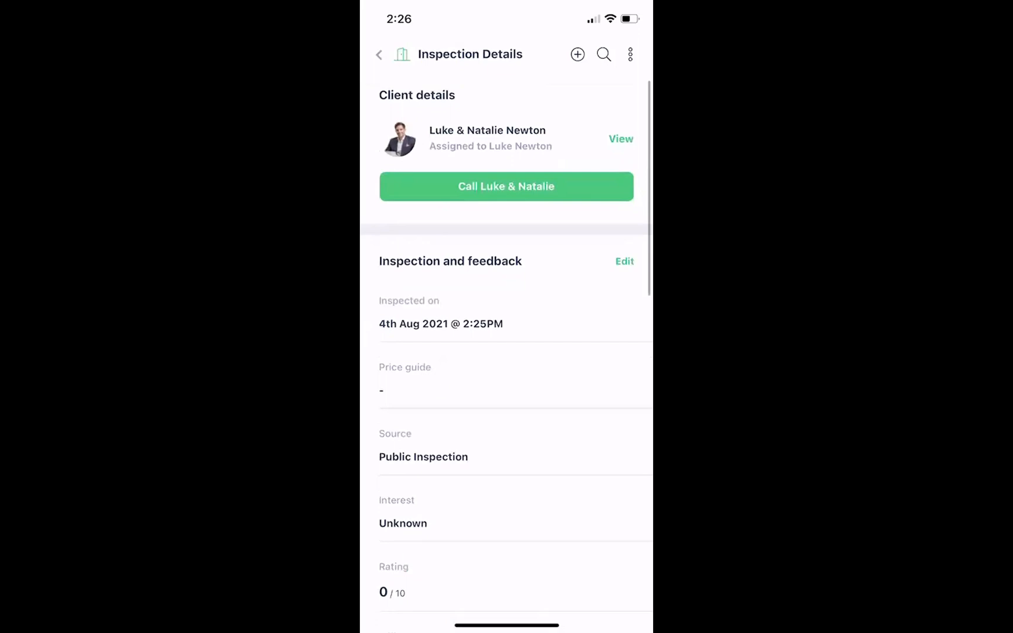
Edit the inspection with a $850,000 price guide and interest level Interested.
left_click(624, 260)
scroll(506, 352, "down", 2)
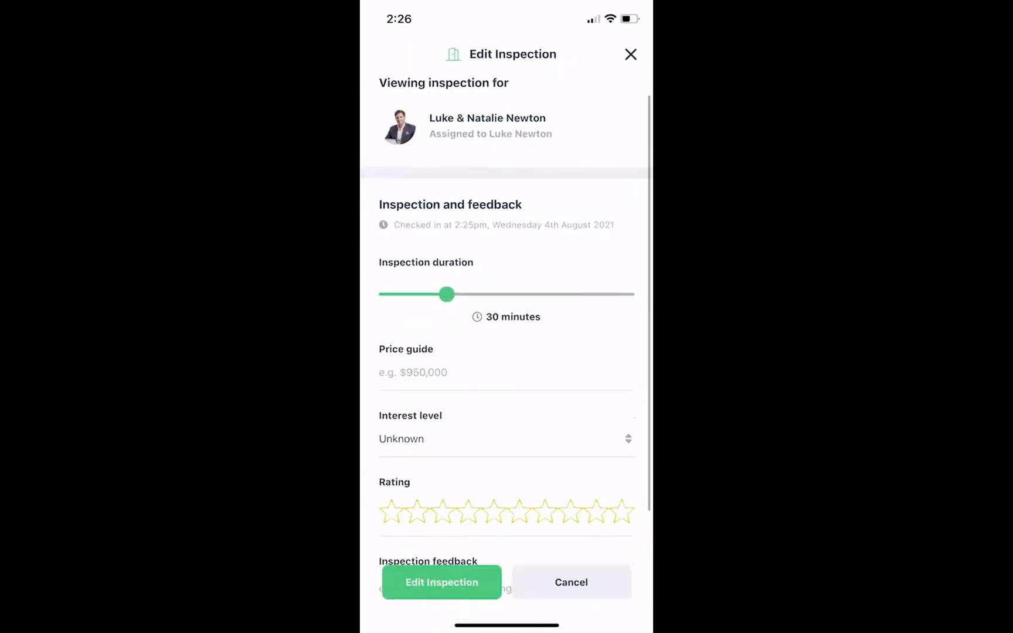
left_click(506, 364)
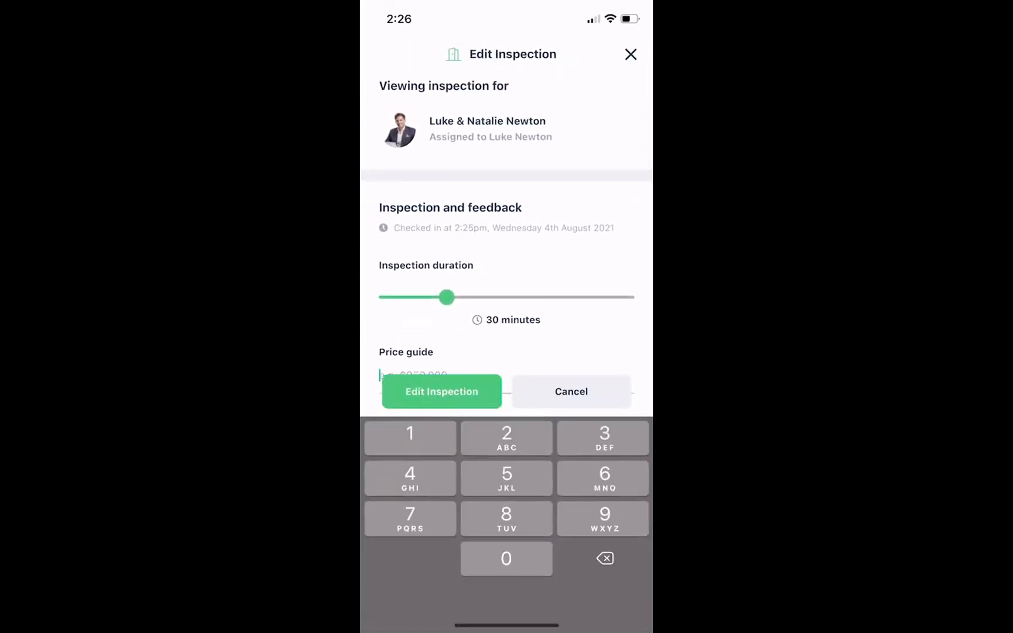
type("850,000")
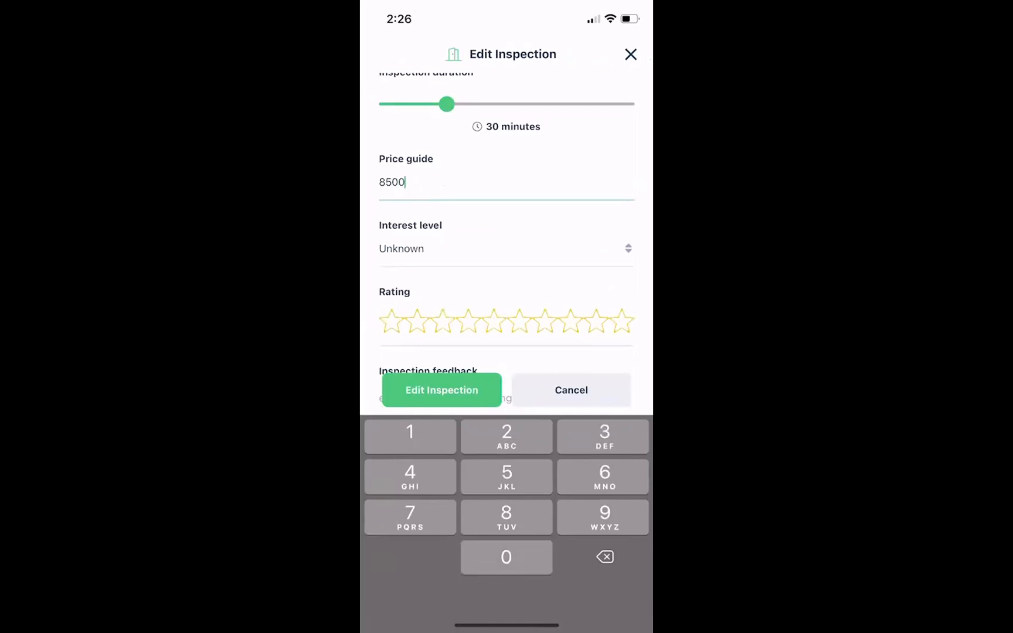
left_click(506, 430)
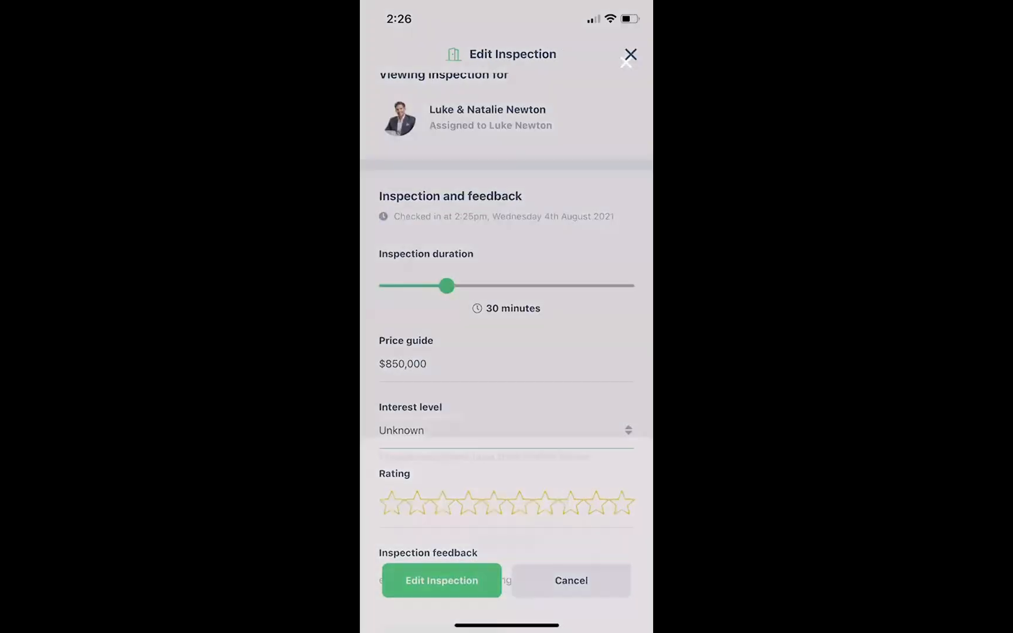
scroll(506, 486, "down", 2)
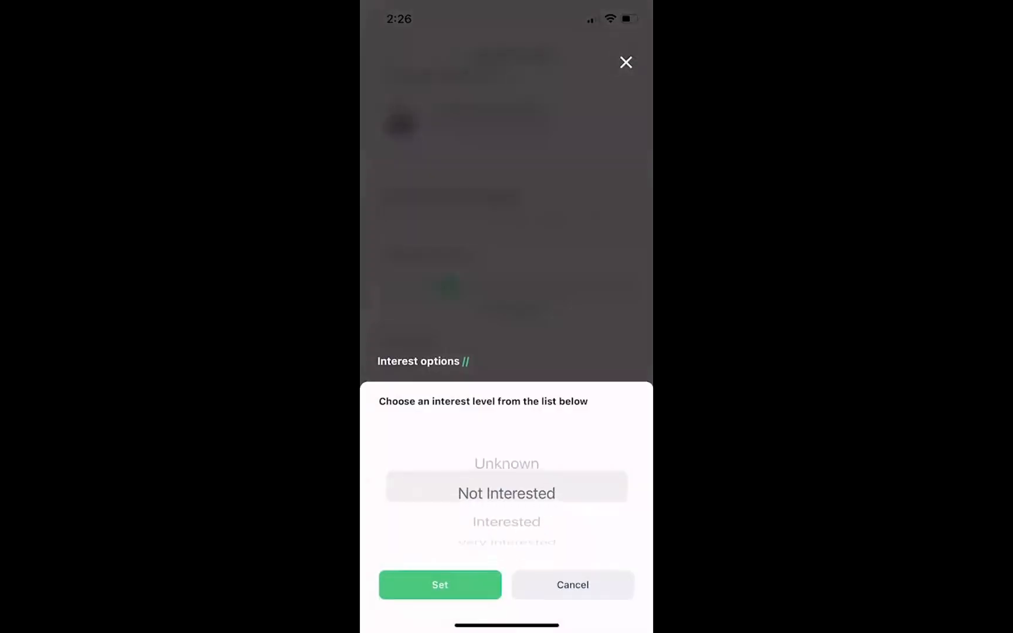
left_click(439, 584)
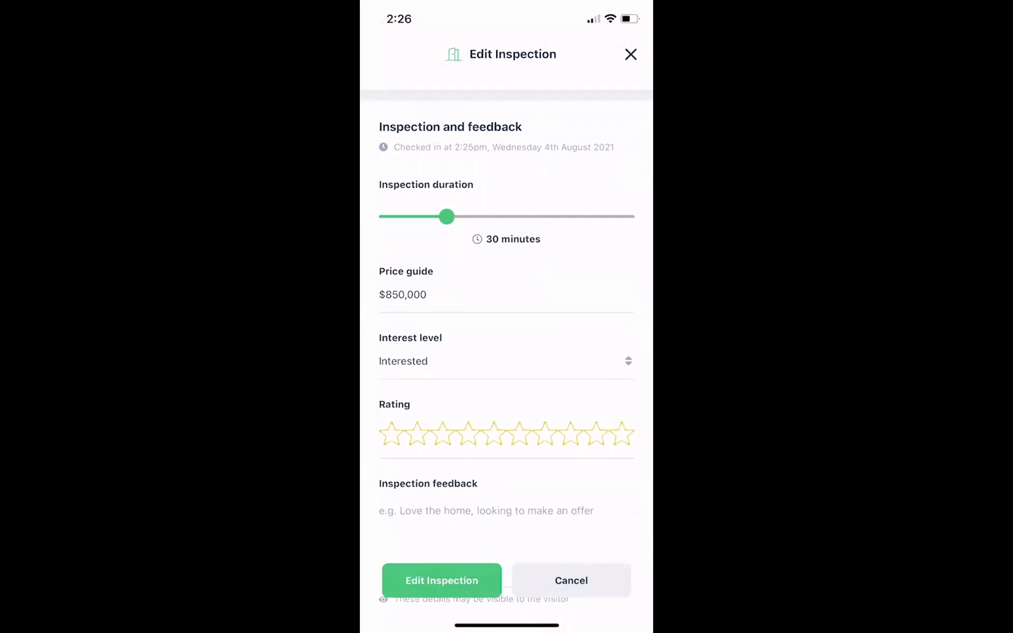
Rate the inspection 8/10, add feedback 'Really like it', and save it.
left_click(570, 434)
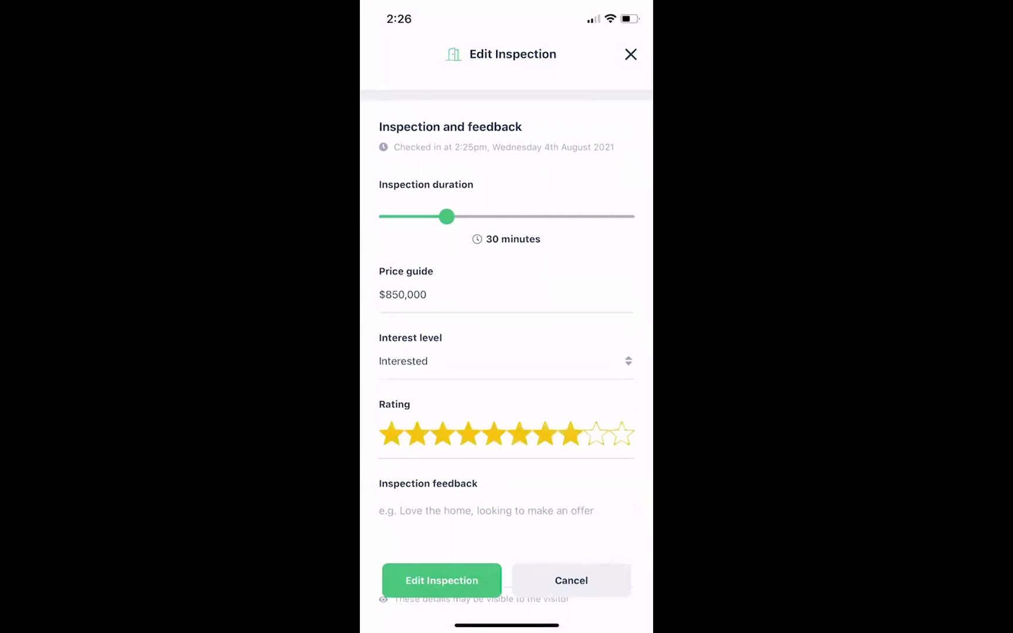
scroll(506, 338, "down", 2)
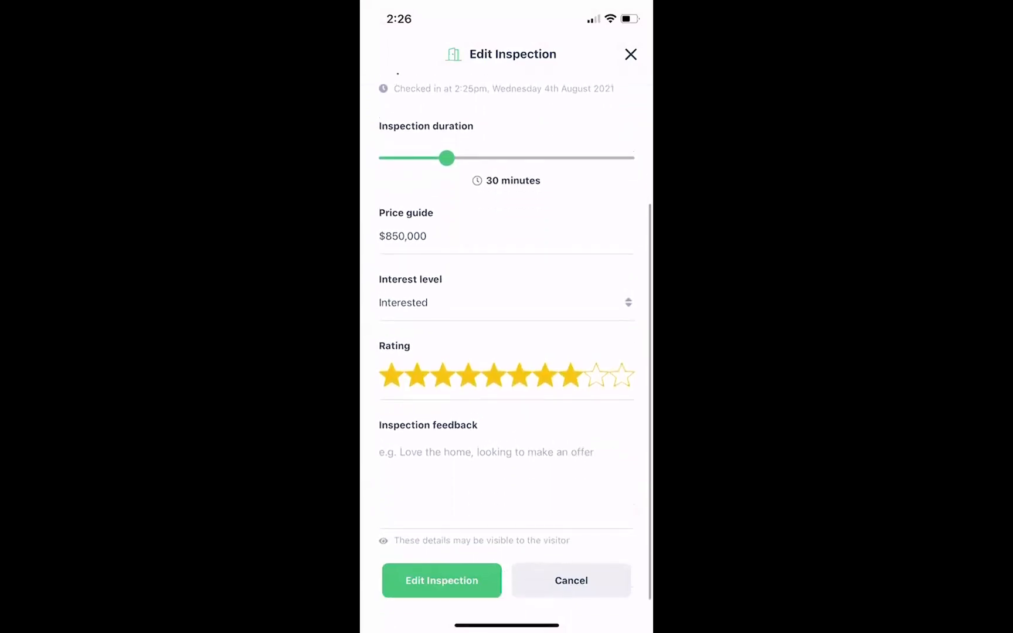
left_click(505, 468)
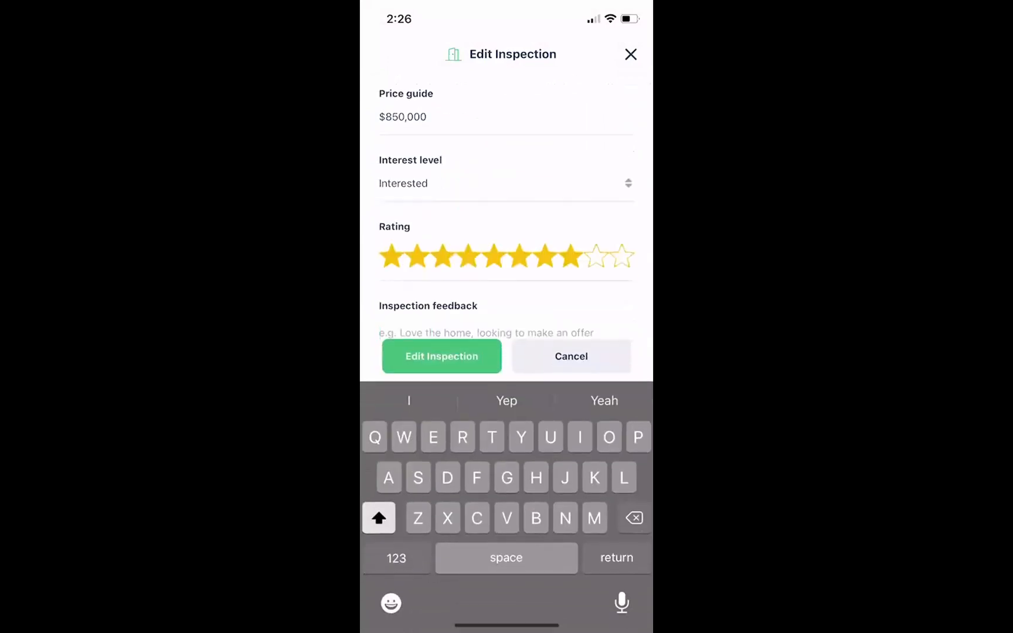
type("Reall")
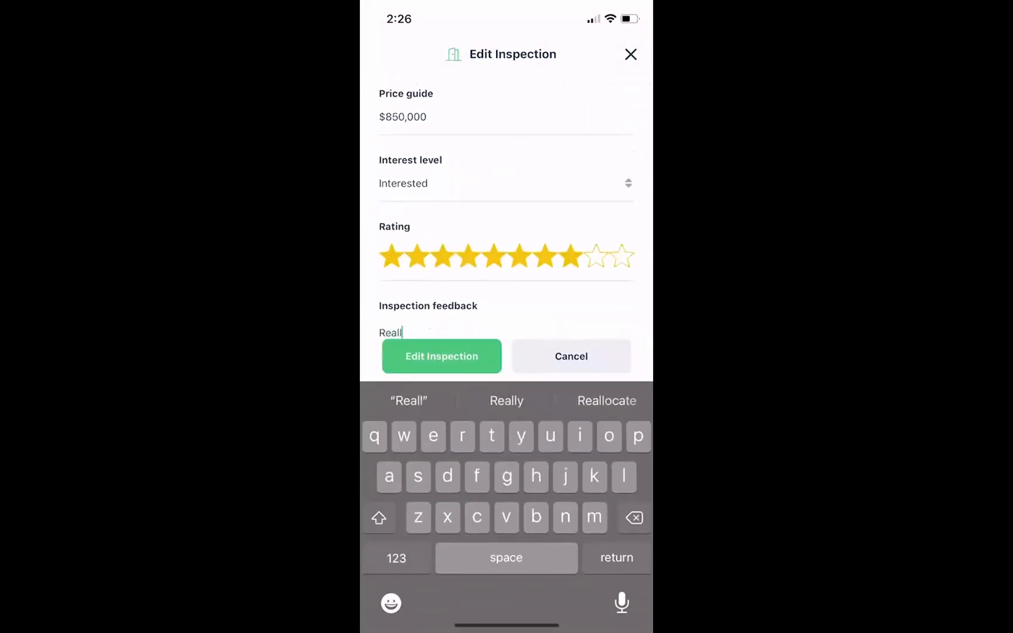
type("y like it")
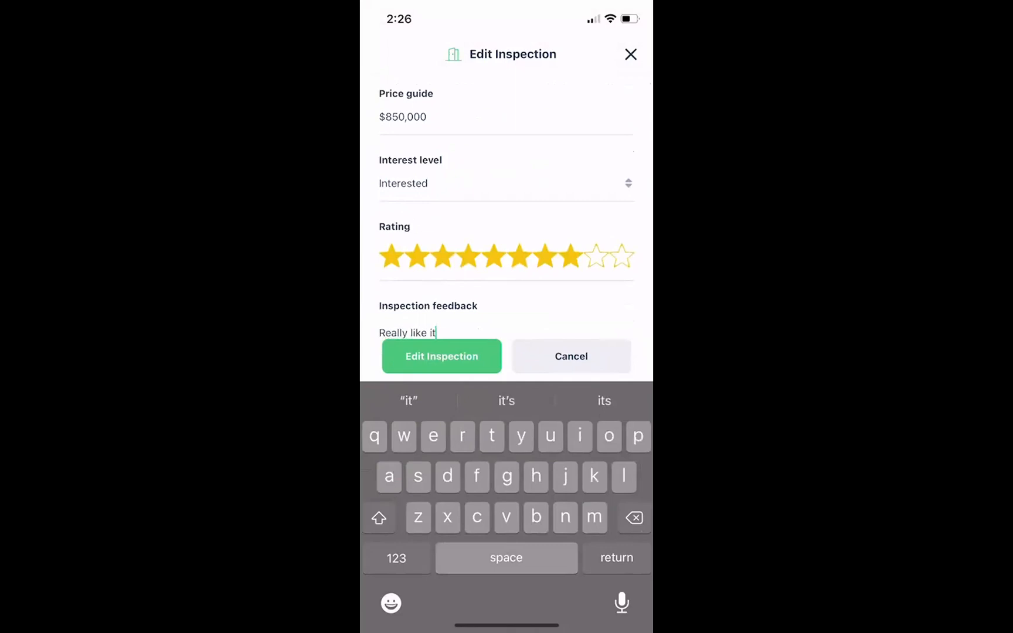
left_click(441, 356)
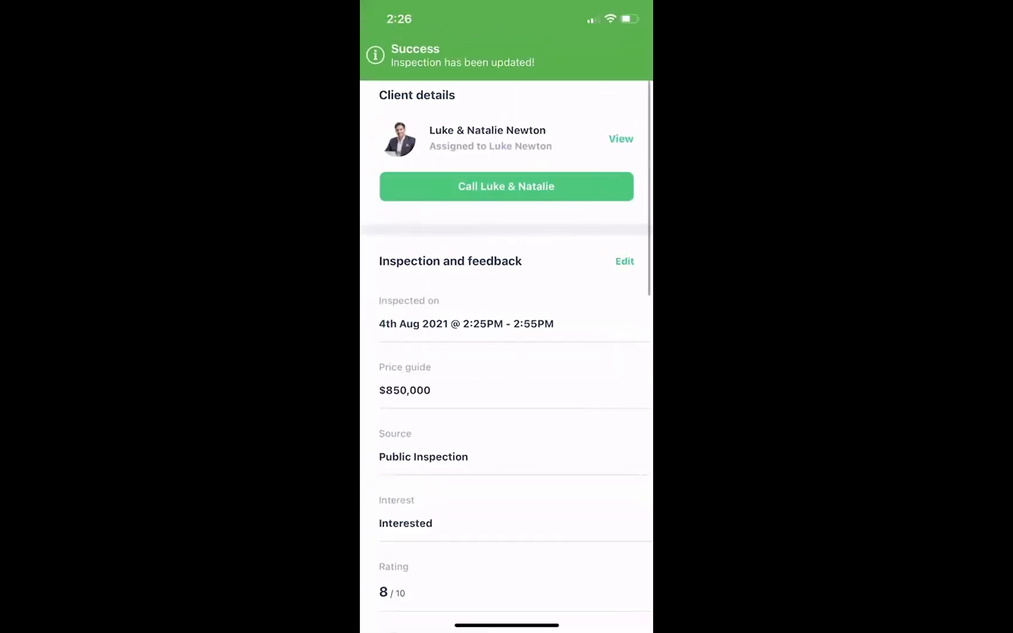
scroll(506, 352, "down", 5)
scroll(507, 352, "down", 5)
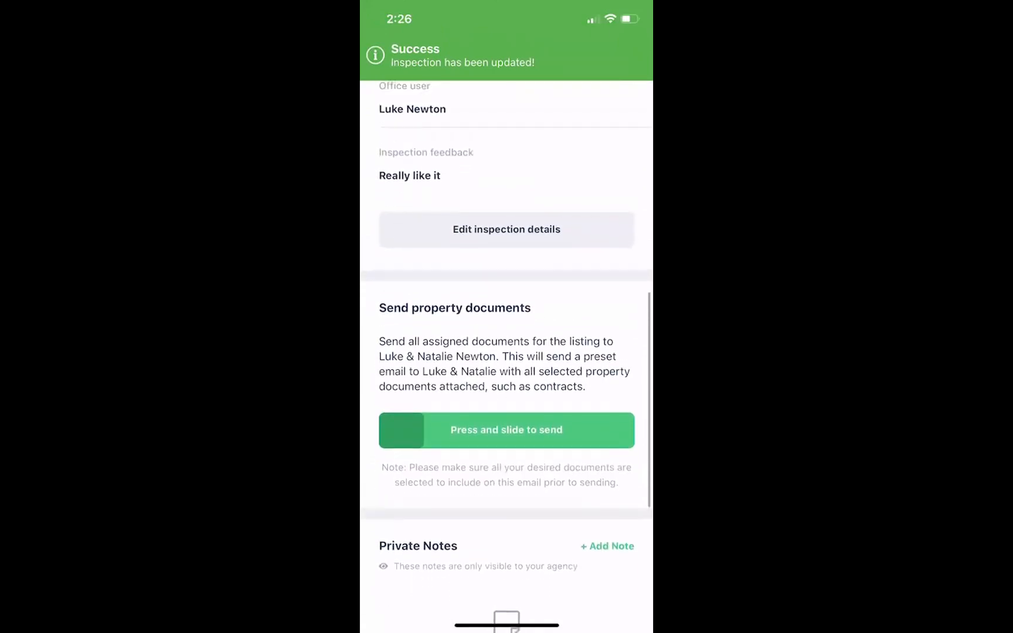
scroll(507, 352, "down", 1)
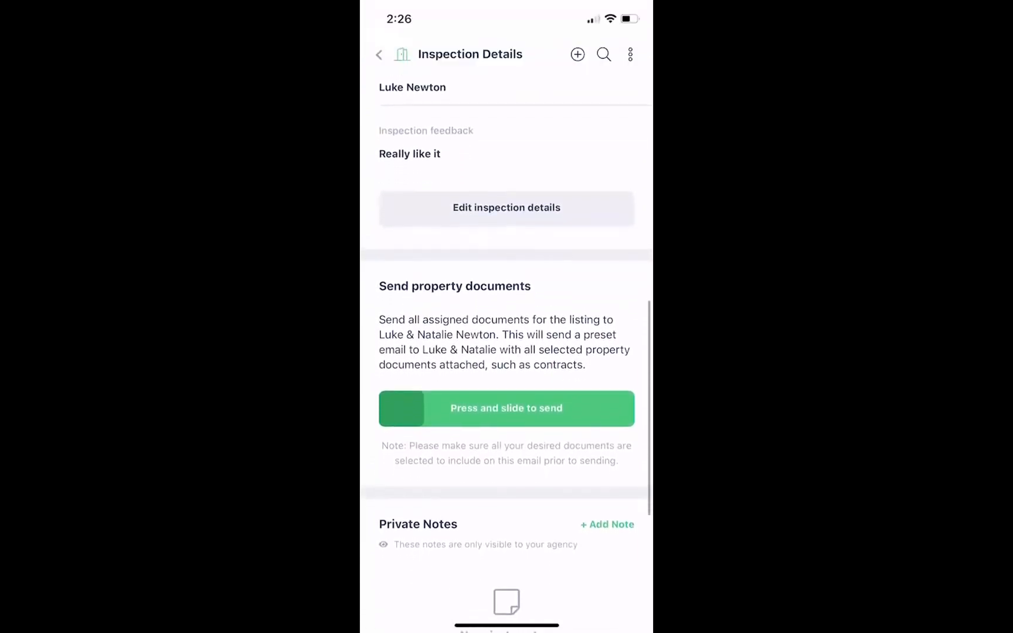
Add and save the vendor note 'They seem interested', fixing the typo.
scroll(506, 351, "down", 5)
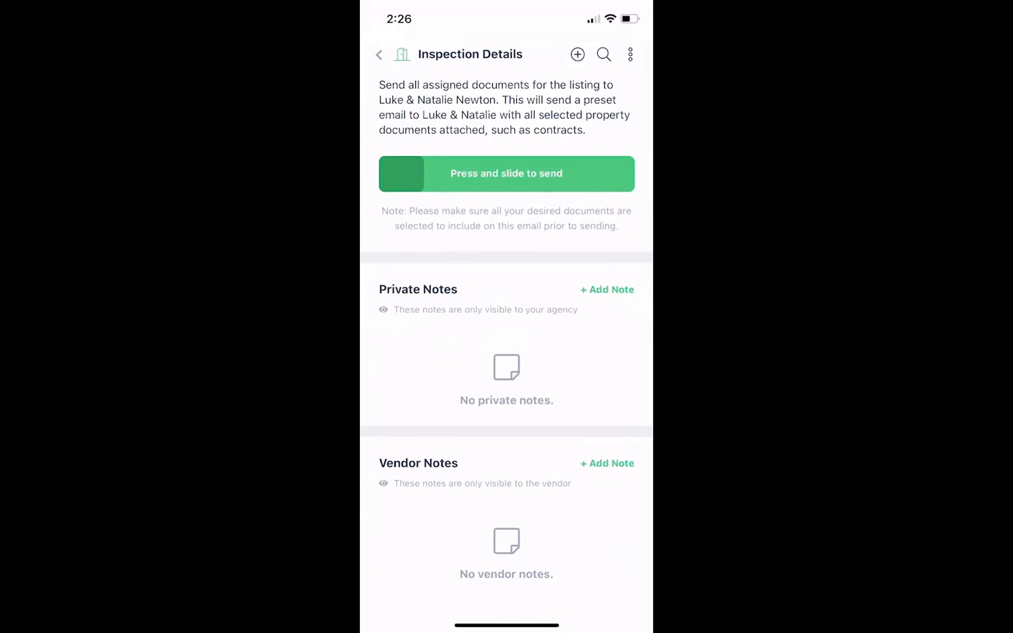
left_click(608, 463)
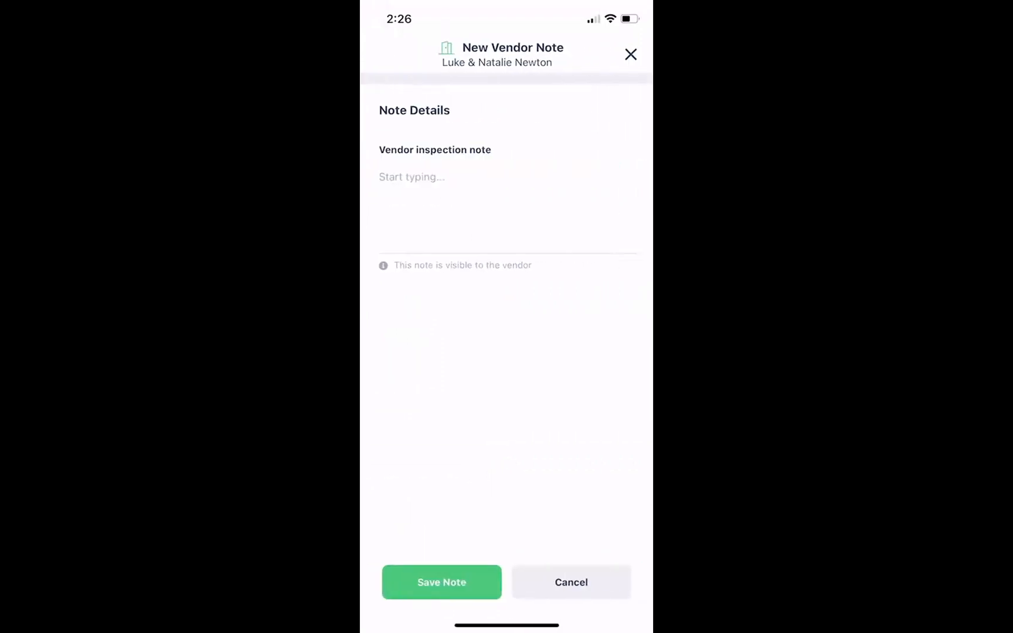
left_click(412, 177)
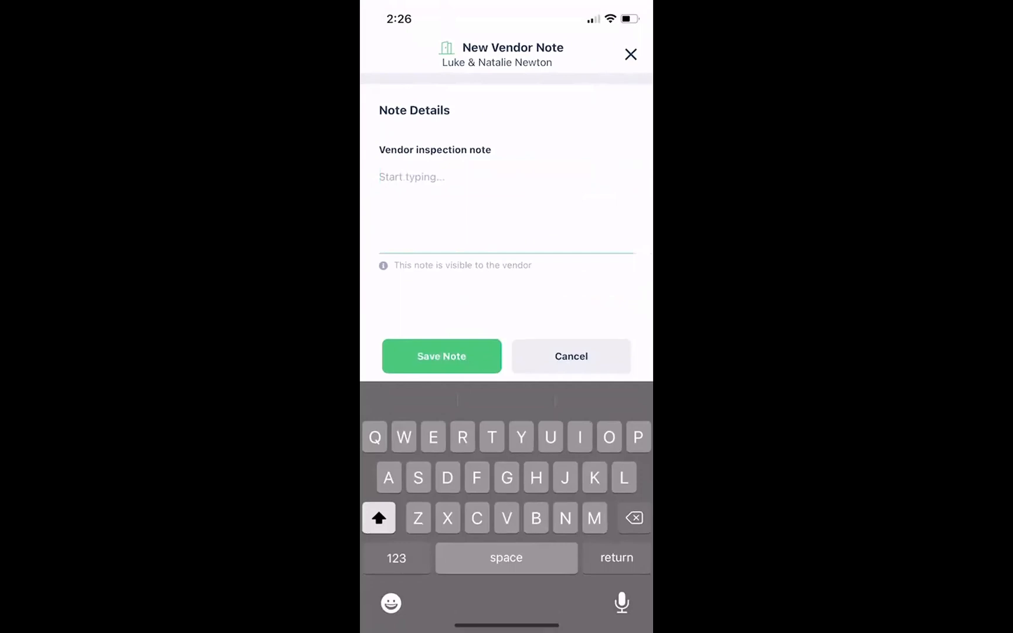
type("They se")
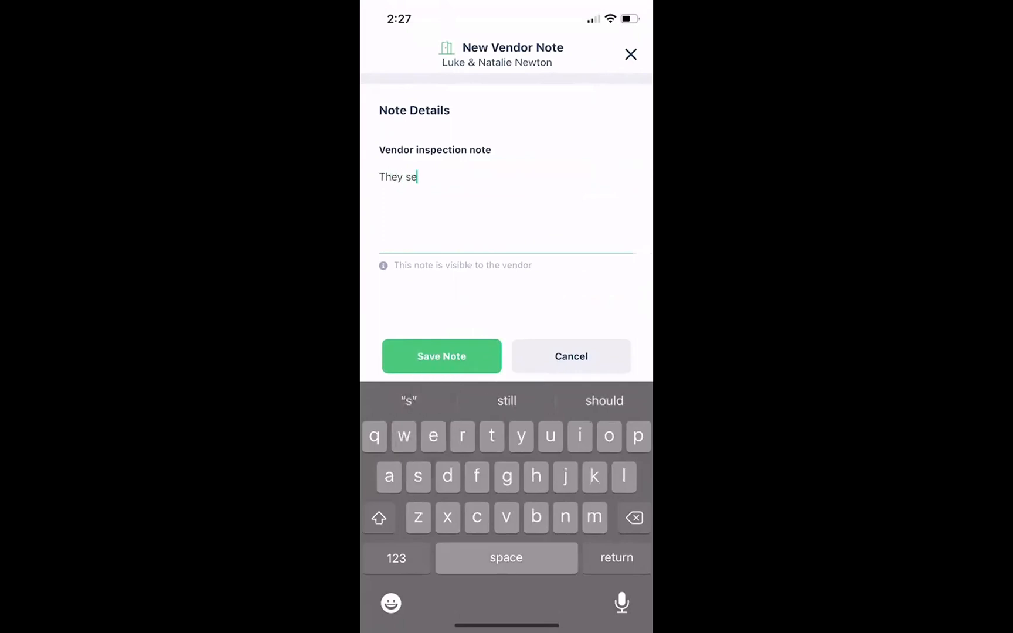
type("em interesred")
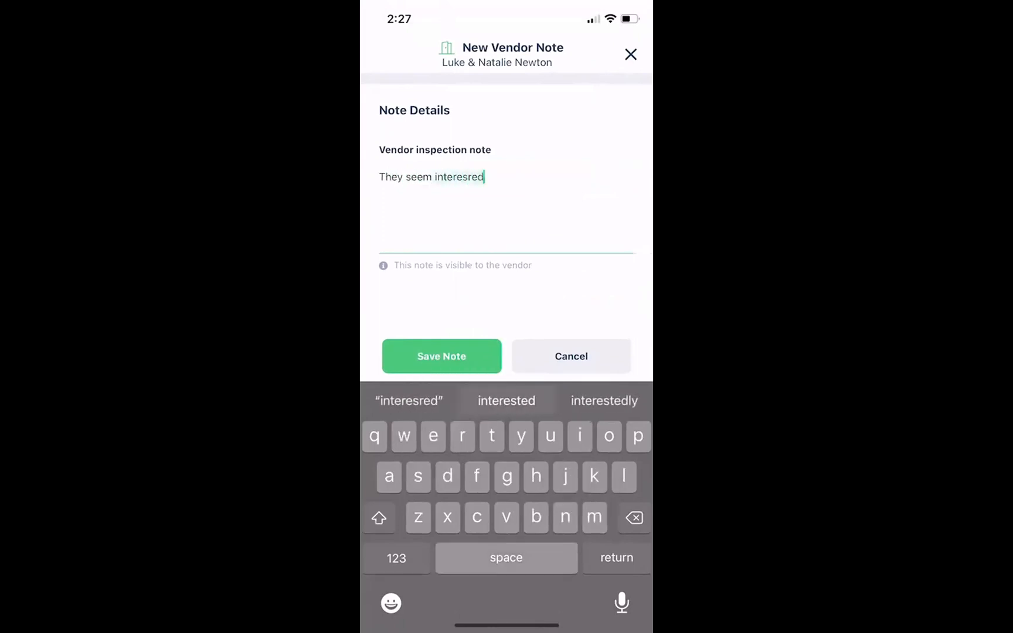
left_click(506, 400)
left_click(441, 356)
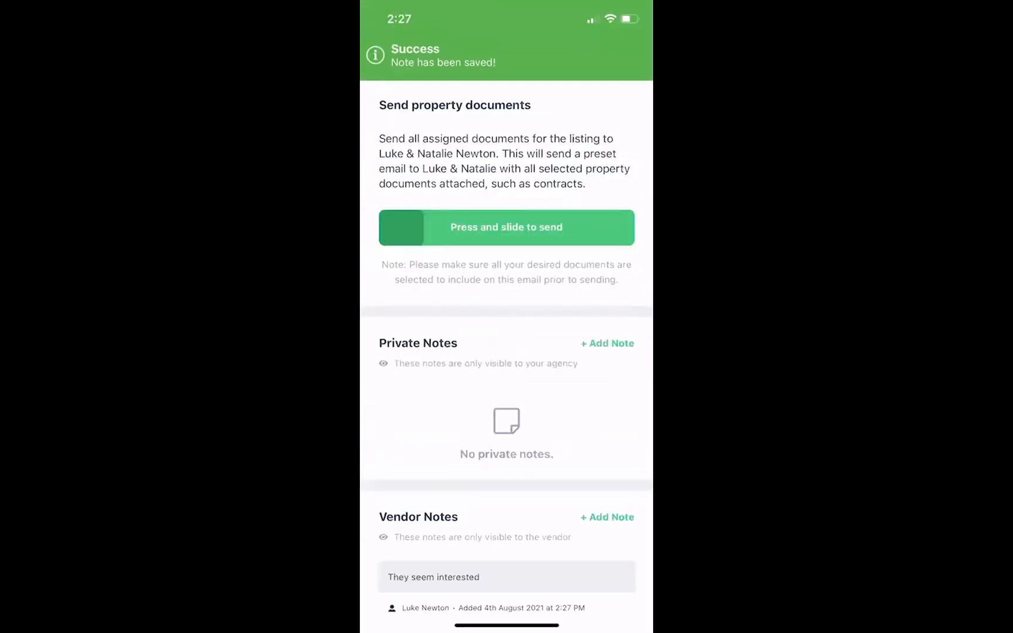
Save the private agency note 'Luke drove a black bmw'.
left_click(608, 343)
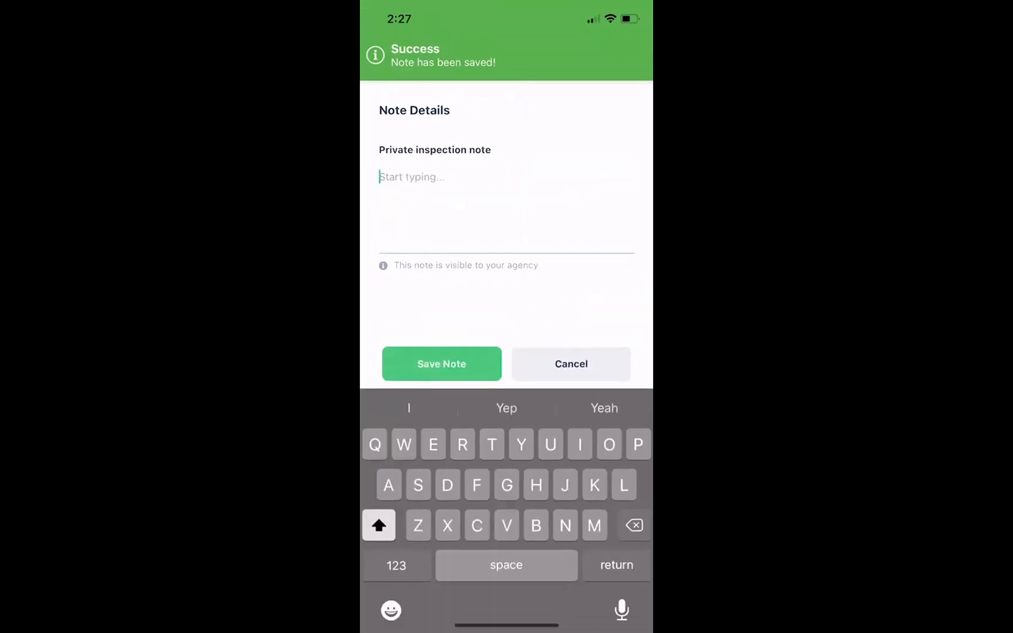
type("Luke dr")
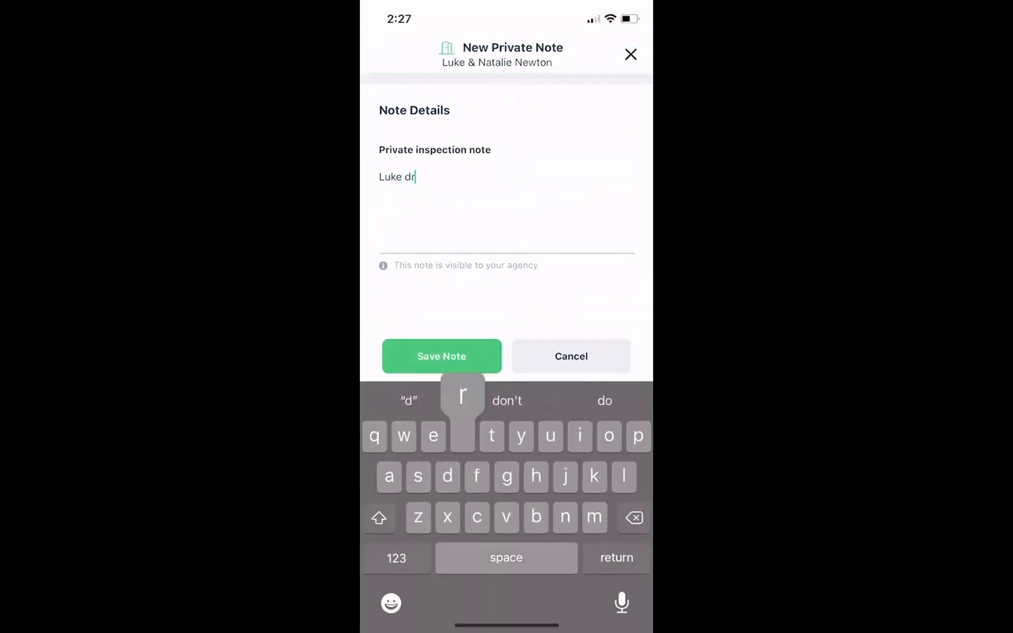
type("ove a black bmw")
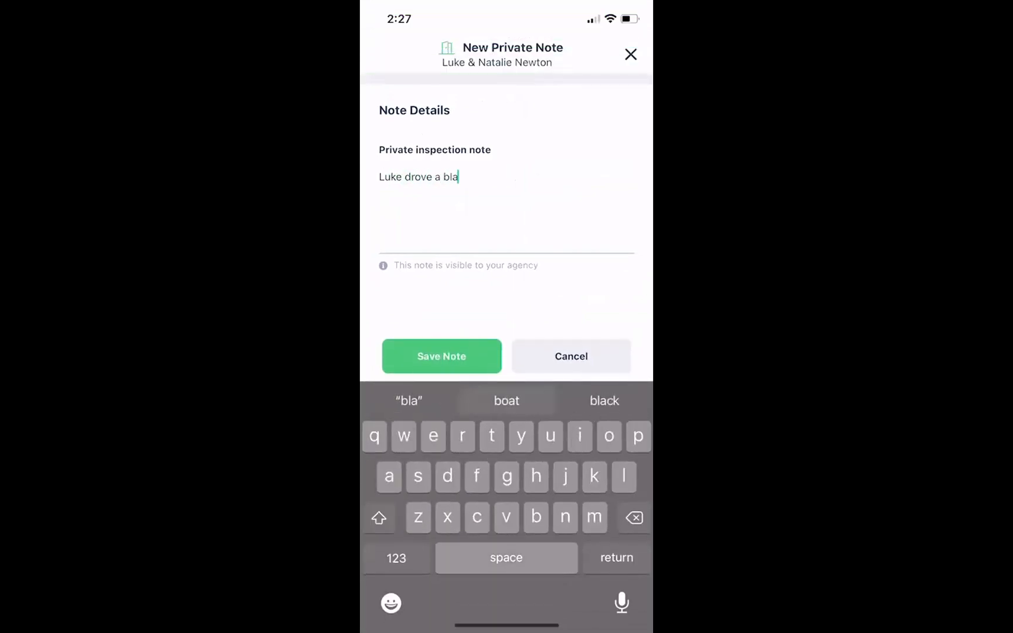
left_click(442, 355)
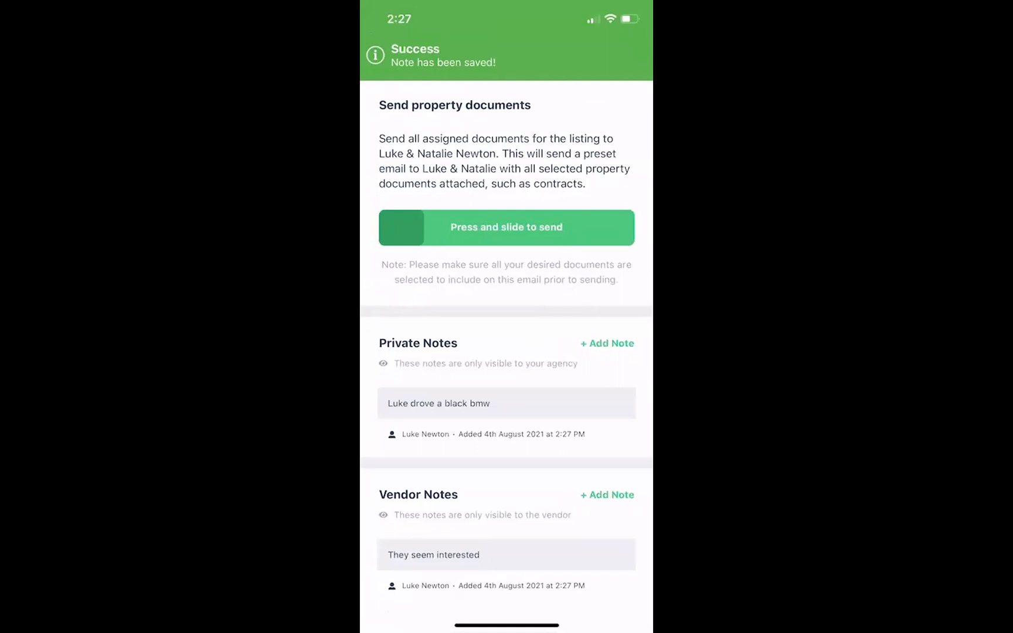
scroll(506, 351, "up", 4)
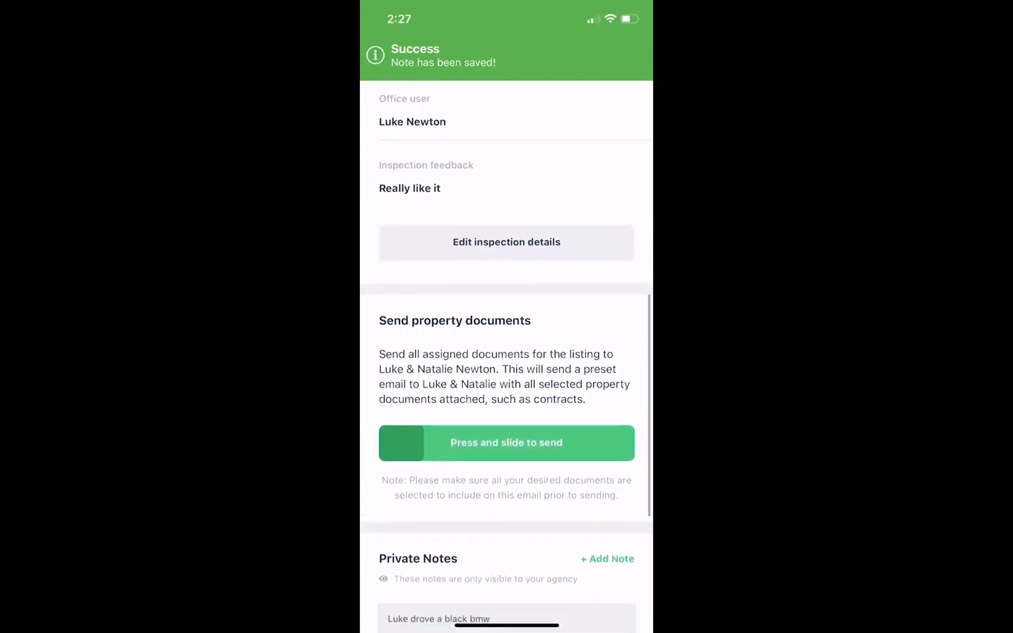
Send the property documents to the vendors with the press-and-slide control.
scroll(507, 381, "down", 1)
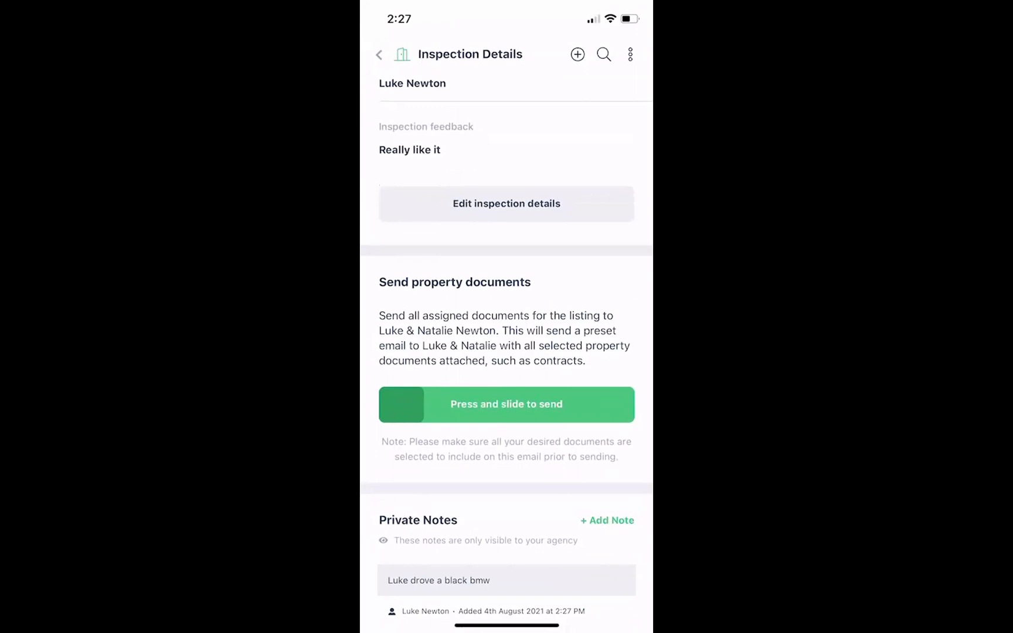
left_click_drag(401, 404, 611, 404)
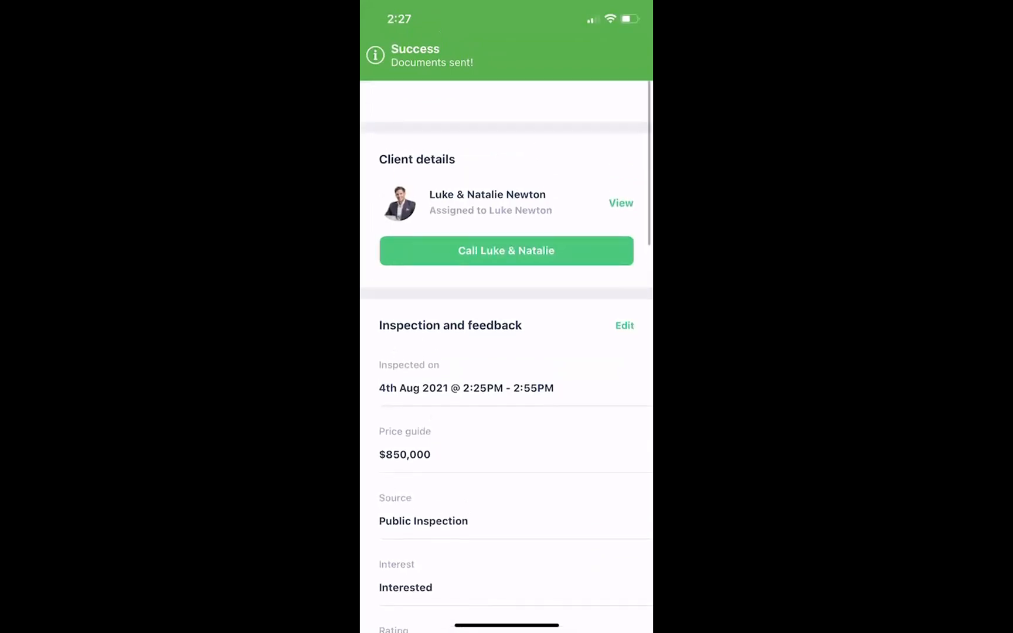
left_click(379, 55)
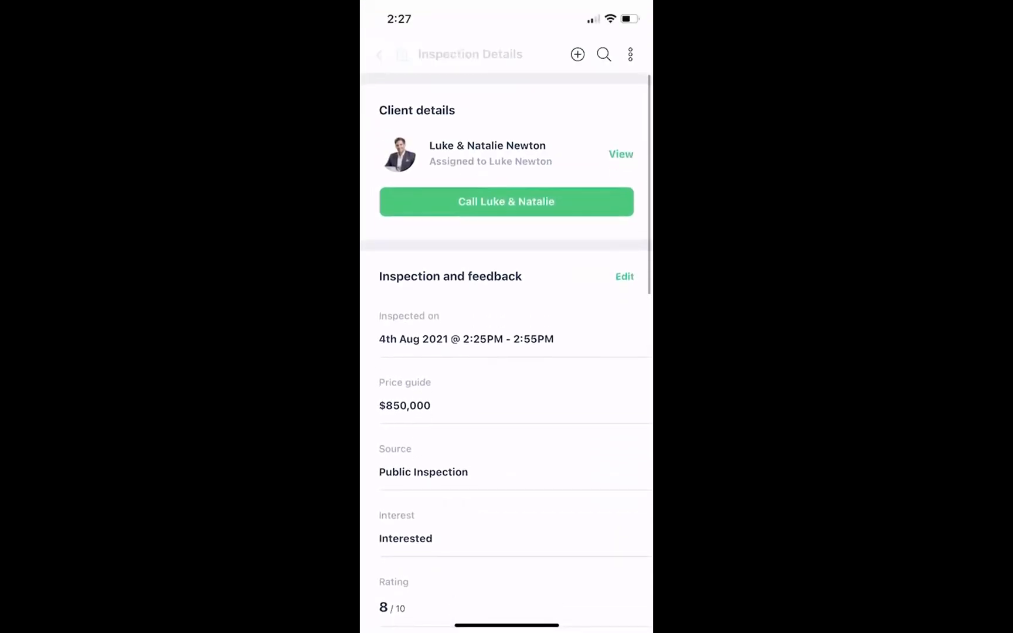
scroll(492, 470, "down", 1)
scroll(506, 352, "down", 3)
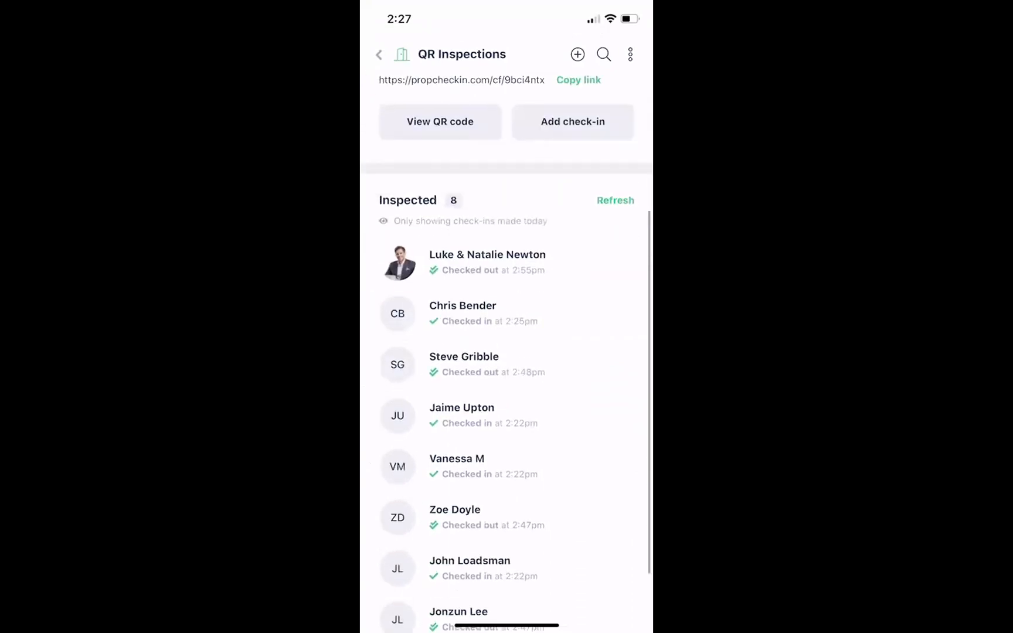
left_click(615, 195)
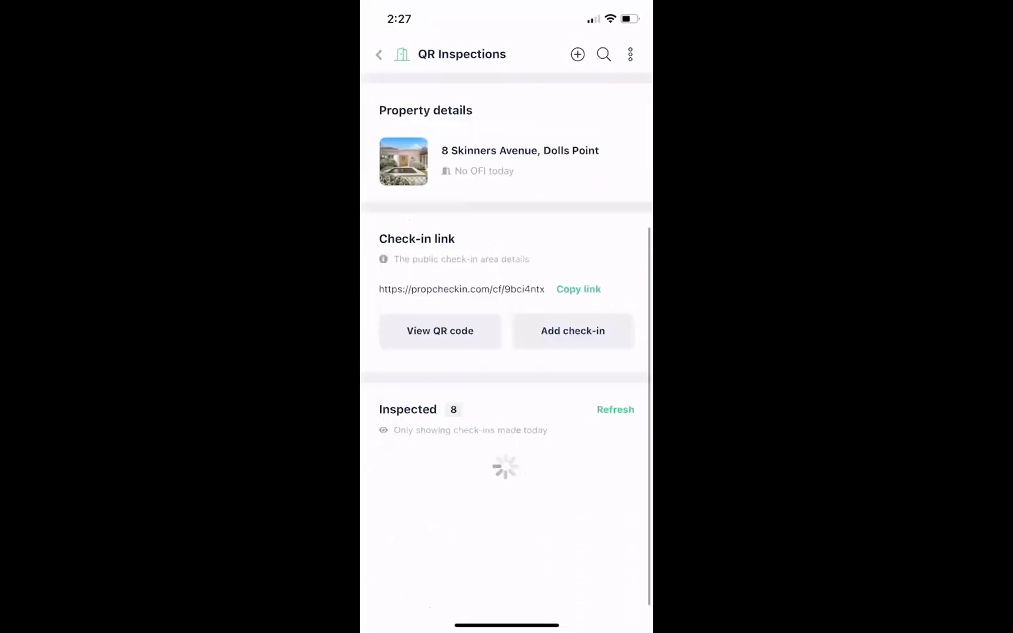
scroll(507, 352, "down", 4)
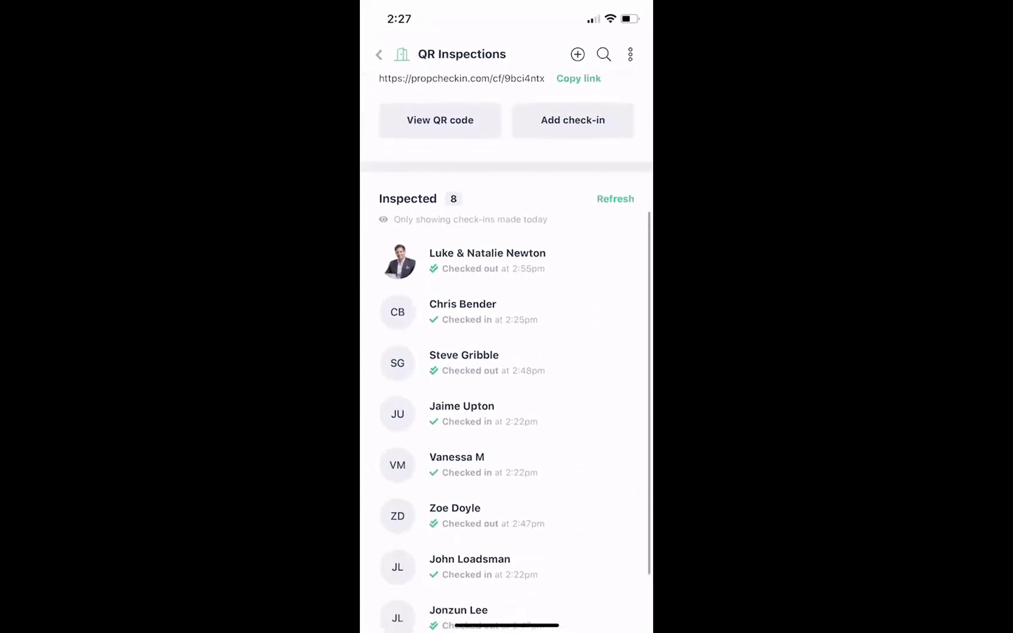
scroll(507, 352, "up", 3)
scroll(506, 351, "up", 1)
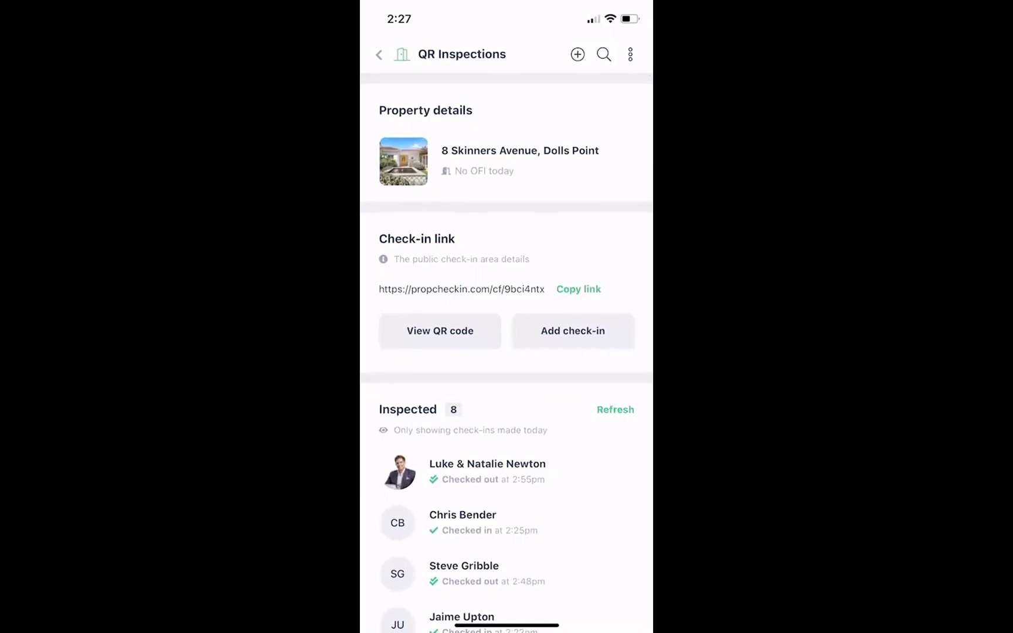
Look at 123 Bondi Road, Bondi Beach check-ins, then return to the property list.
left_click(379, 54)
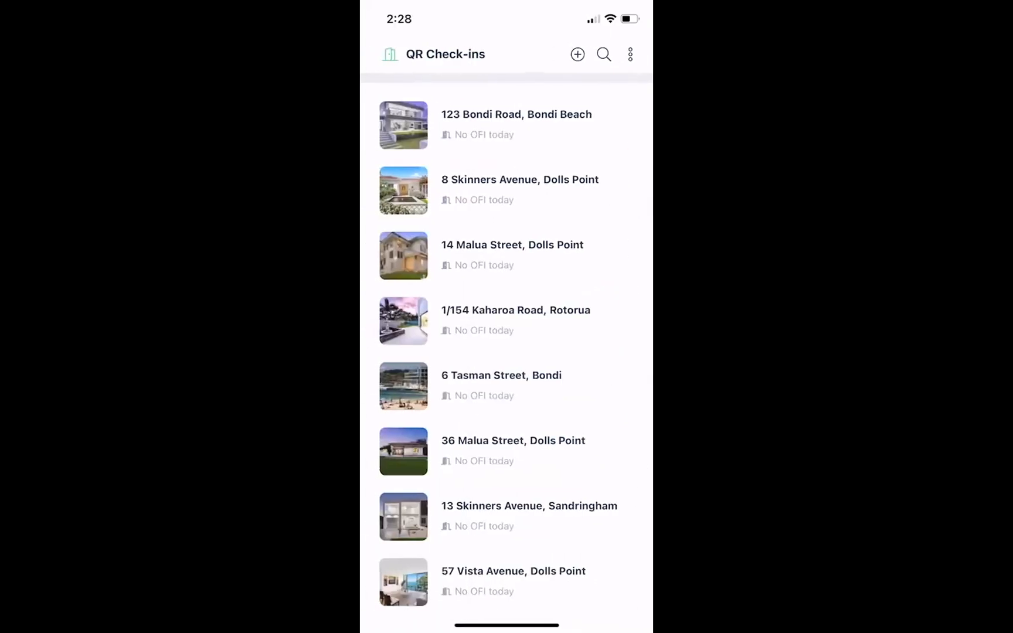
left_click(516, 125)
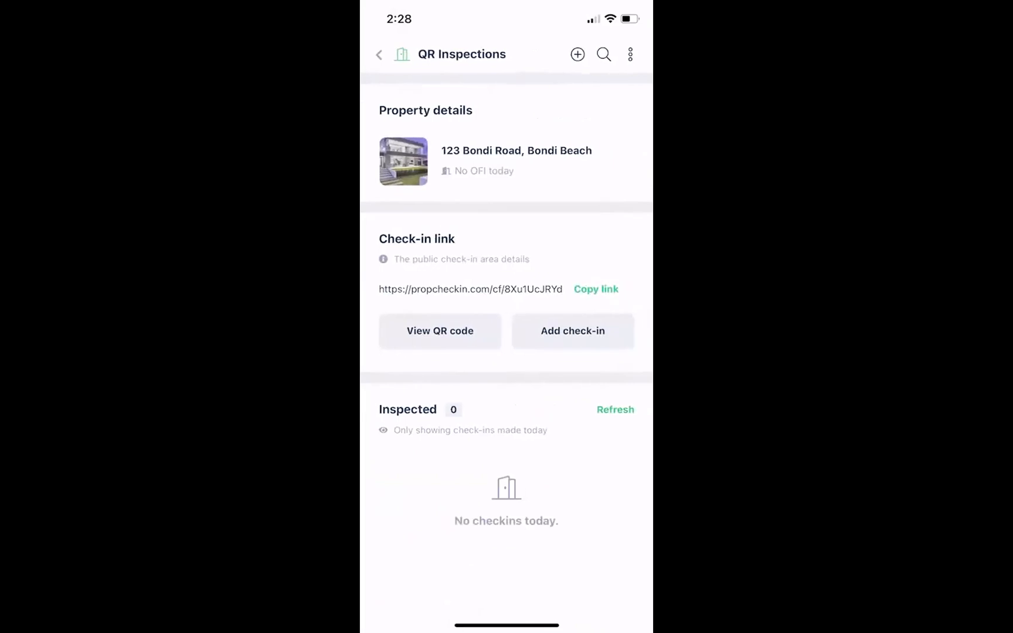
left_click(378, 55)
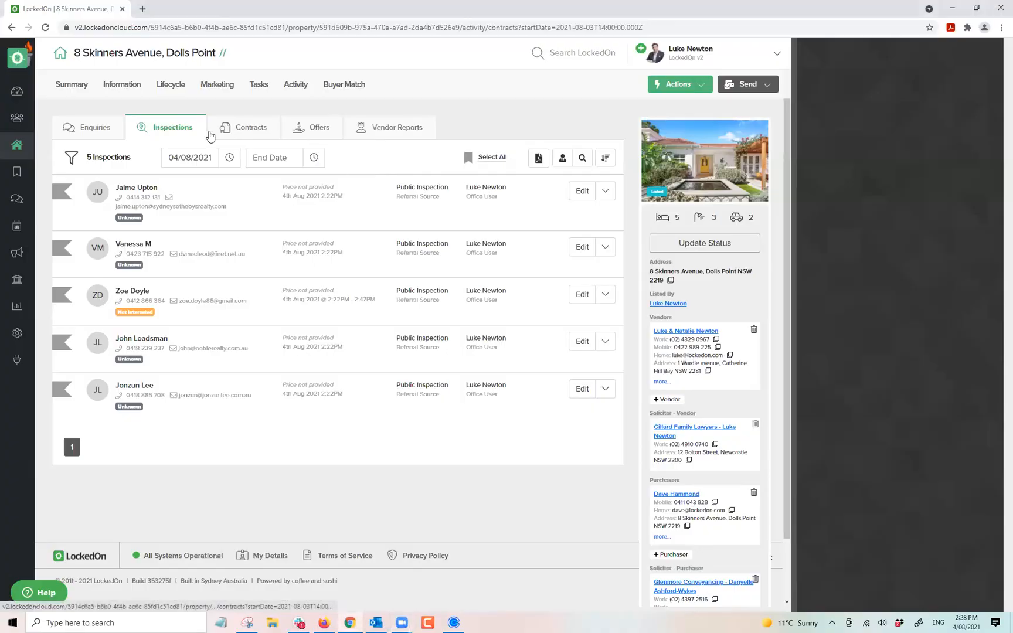
Show the Dolls Point listing's 8 inspections, including the $850,000 entry and its notes.
left_click(245, 131)
left_click(174, 132)
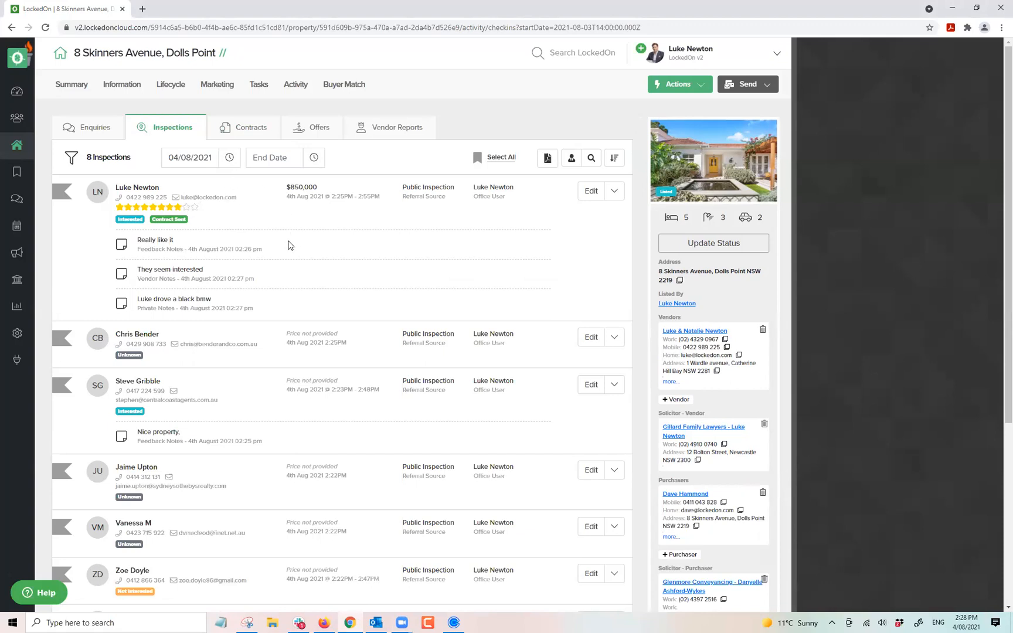
Tag A-101_01 GROUND FLOOR PLAN.pdf as Contract in Documents, then reopen its options to untag it.
left_click(126, 89)
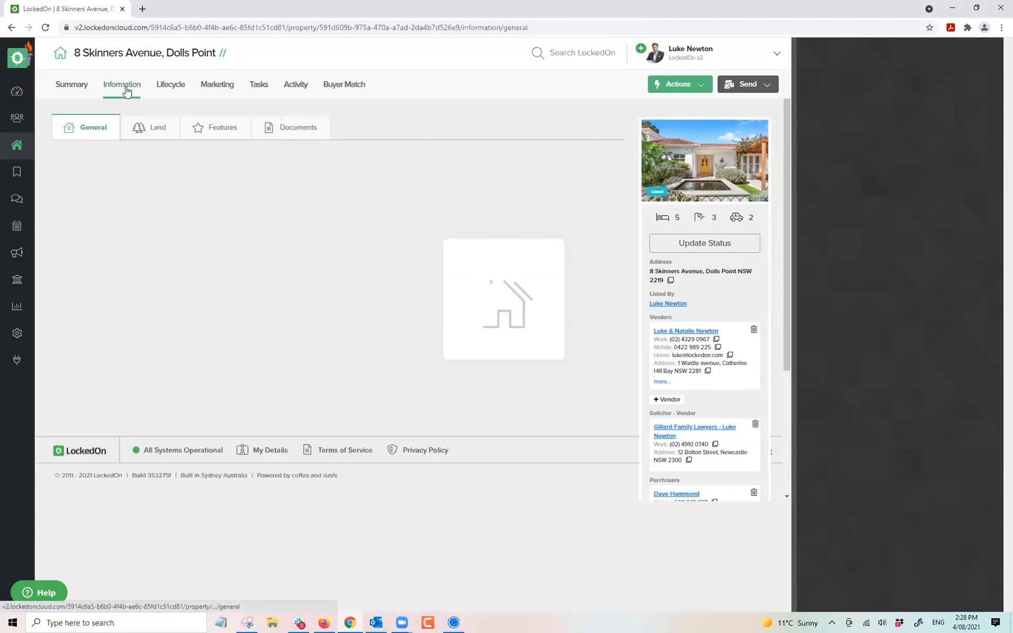
left_click(282, 130)
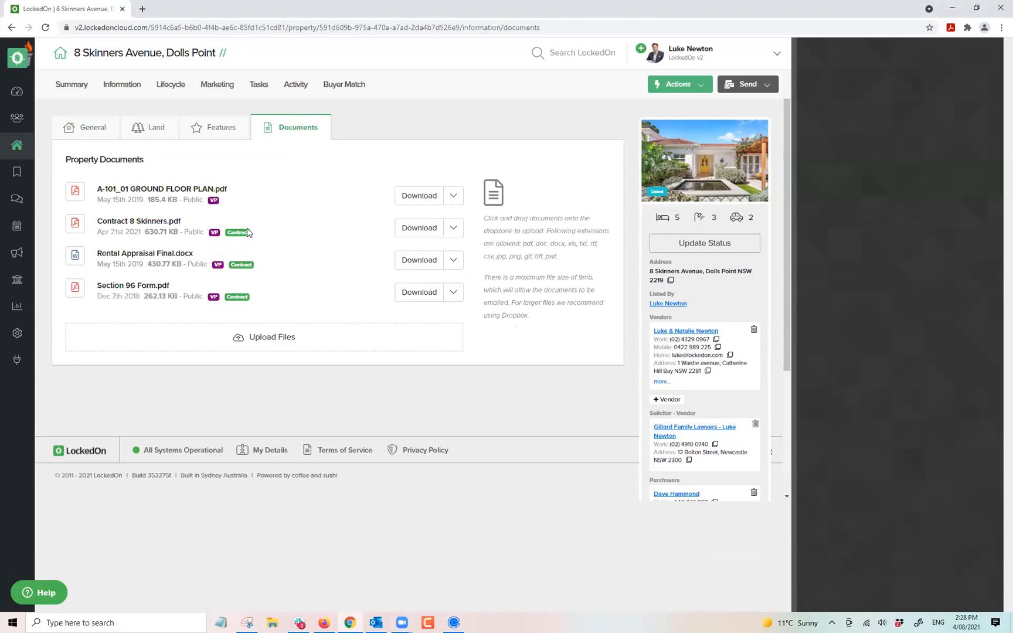
left_click(453, 197)
left_click(403, 241)
left_click(453, 197)
In the vendor's email history, check the top Send property documents email's three attachments.
left_click(686, 331)
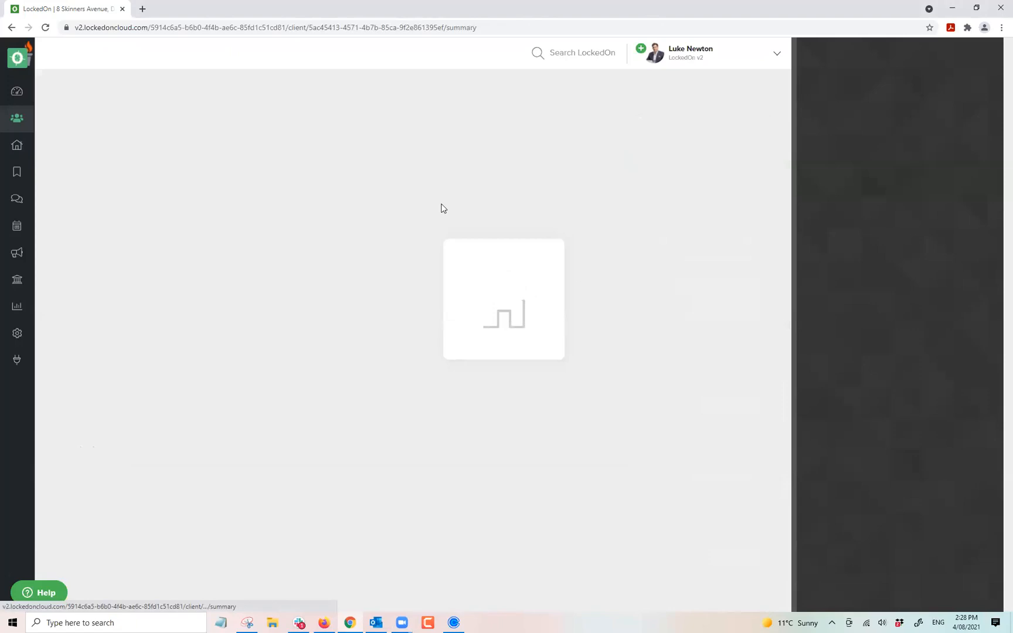
left_click(257, 86)
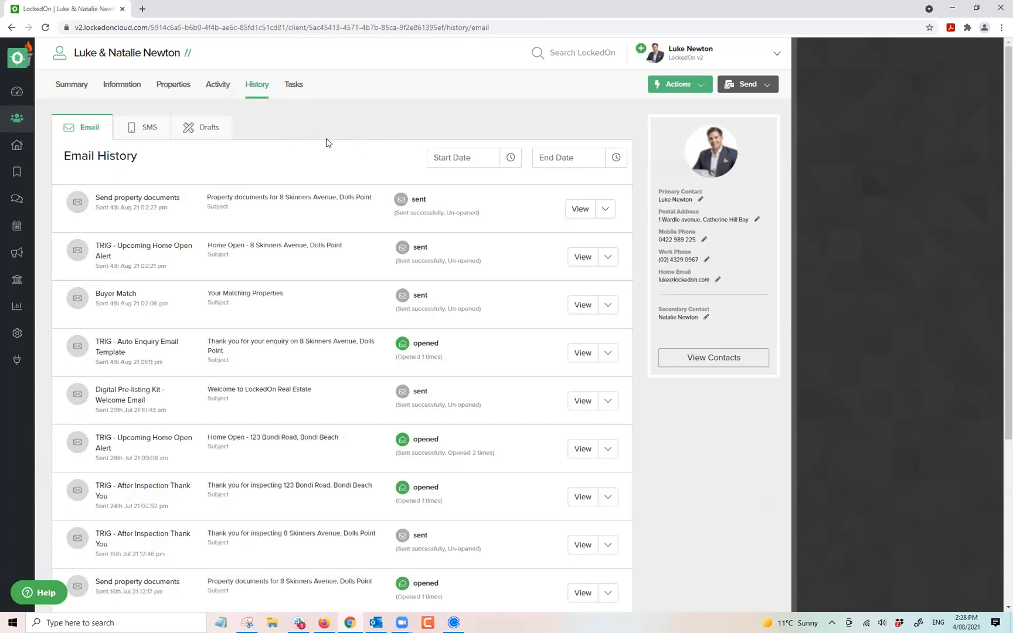
double_click(129, 199)
triple_click(129, 200)
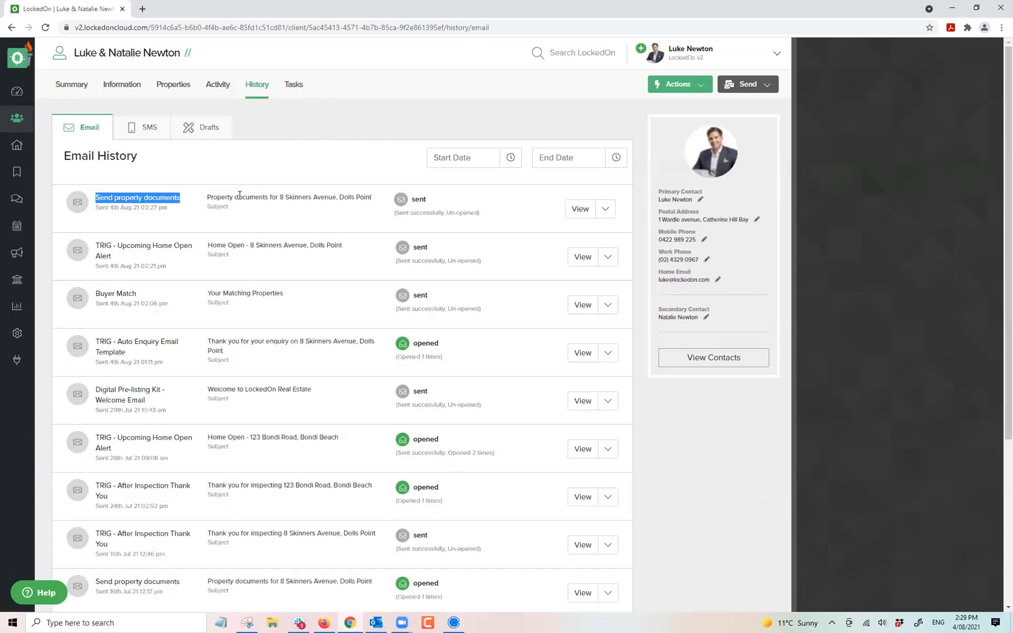
triple_click(239, 197)
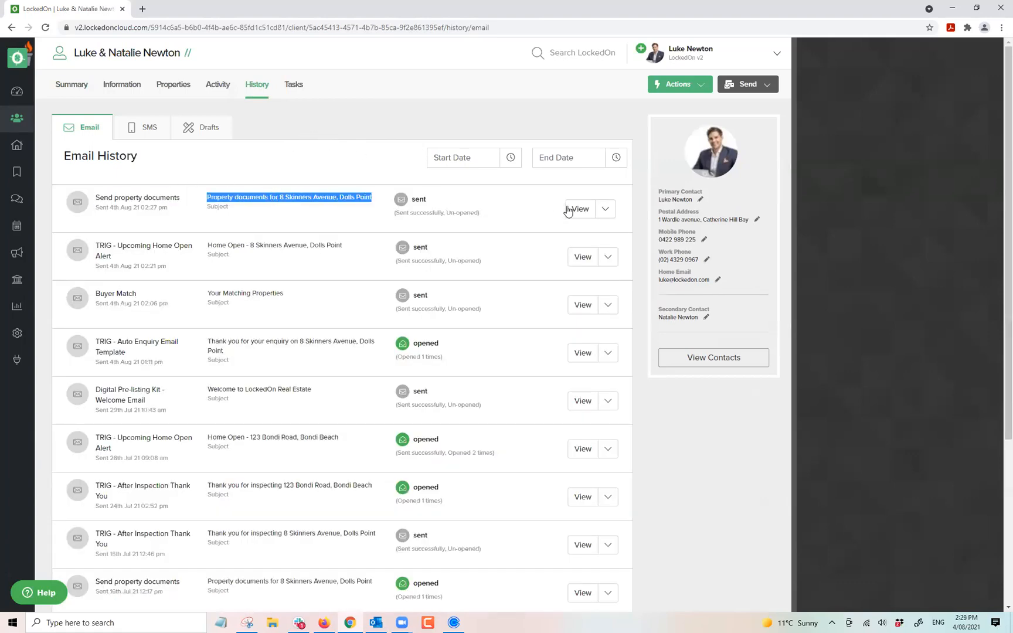
left_click(604, 211)
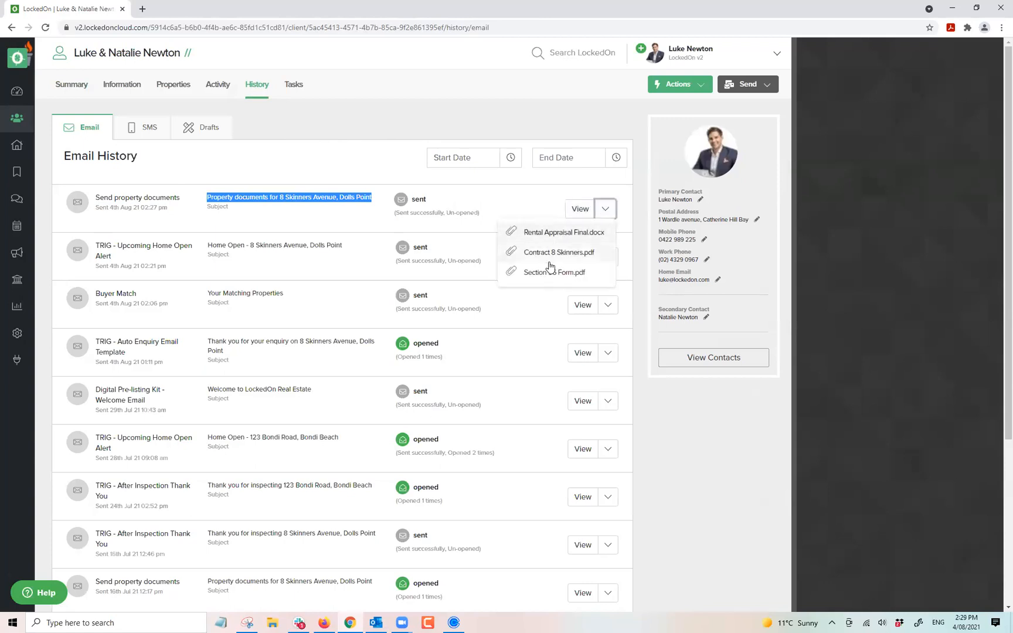
View the sent documents email, close it, and show the client's Activity enquiries.
left_click(580, 210)
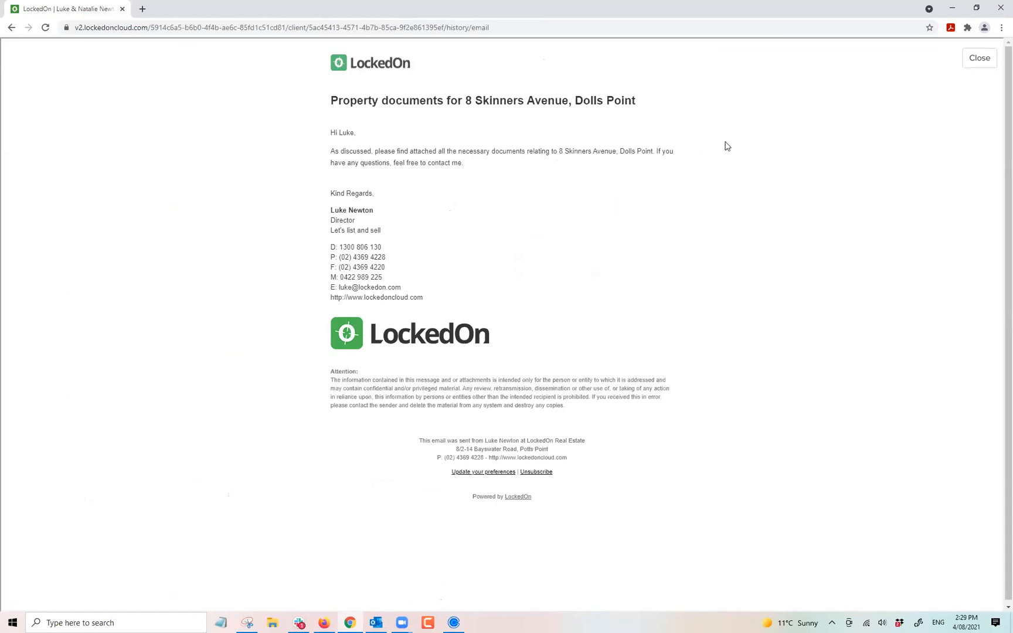
left_click(978, 57)
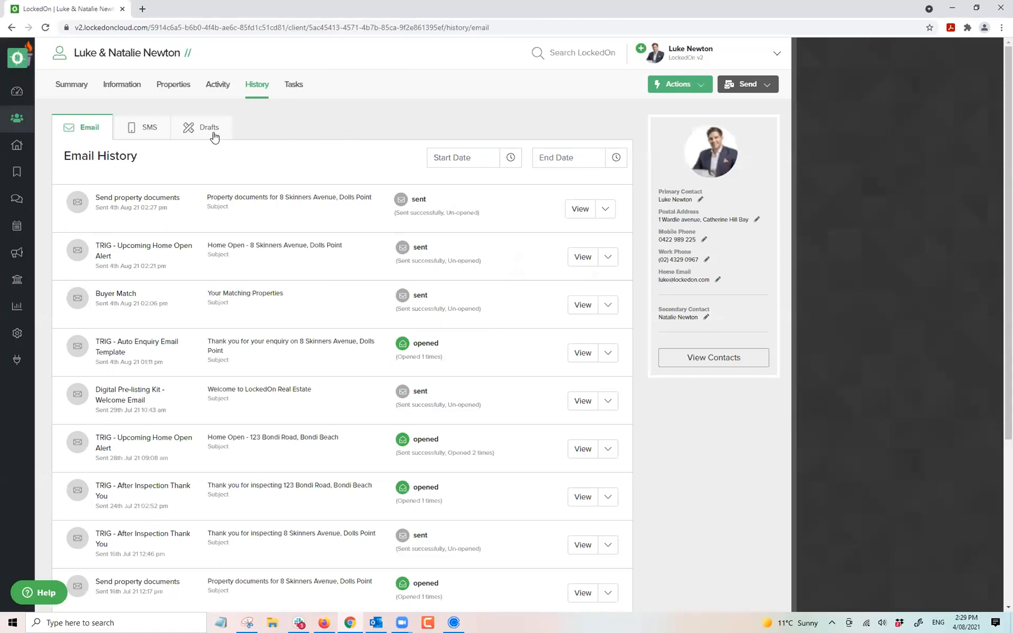
left_click(219, 84)
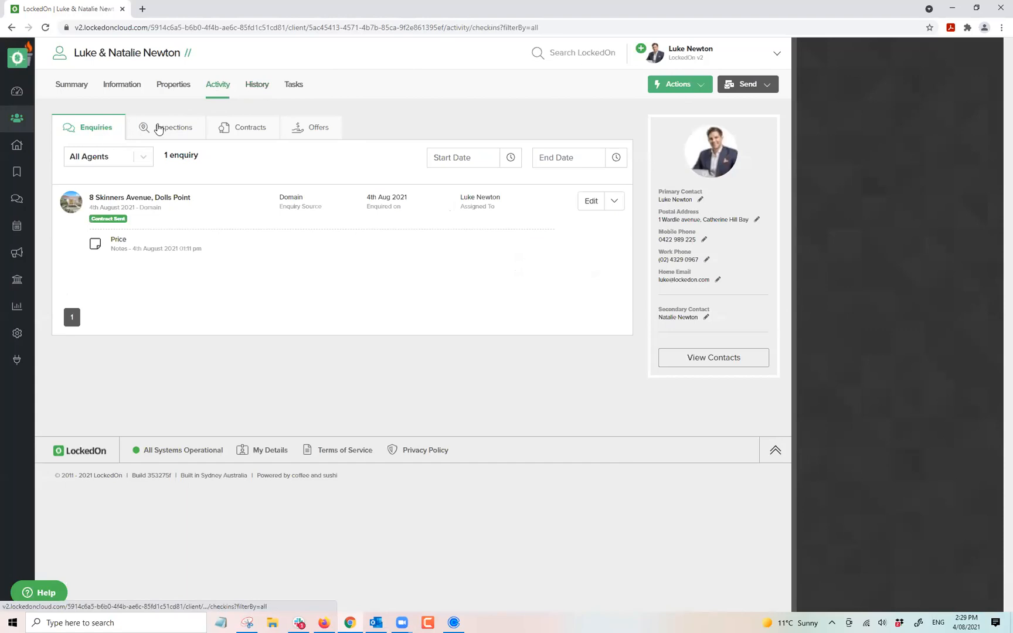
Review the client's Inspections, Contracts (Section 96 Form.pdf) and empty Offers, then show Actions.
left_click(157, 129)
left_click(257, 129)
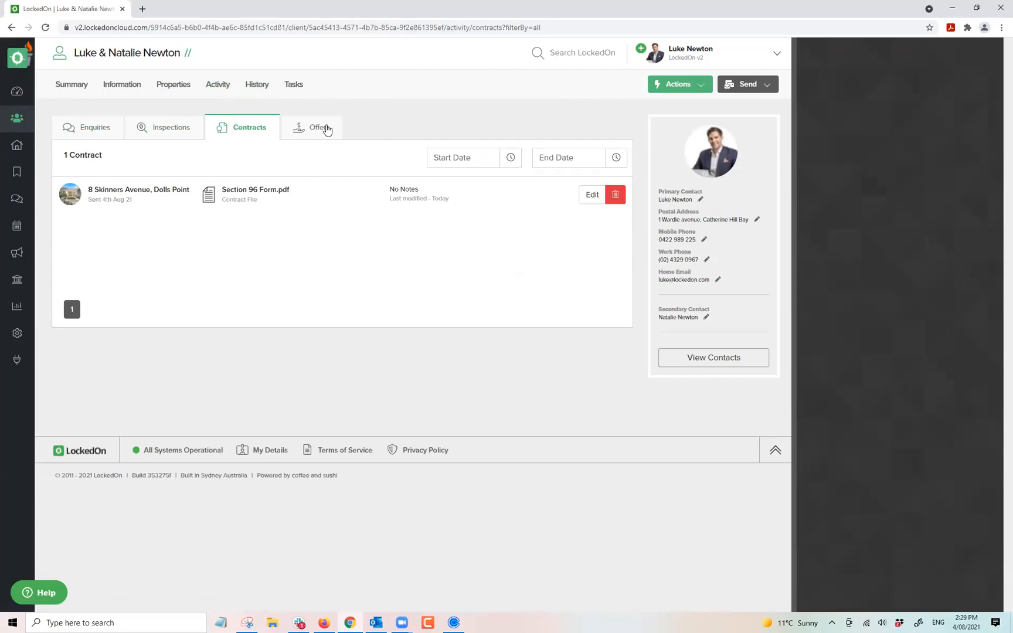
left_click(309, 129)
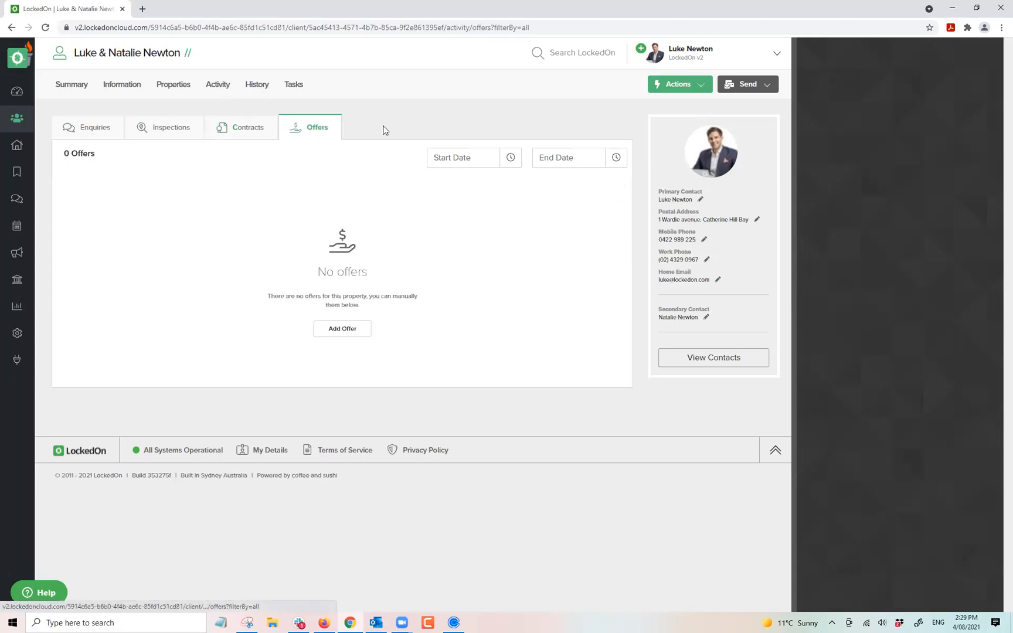
left_click(678, 88)
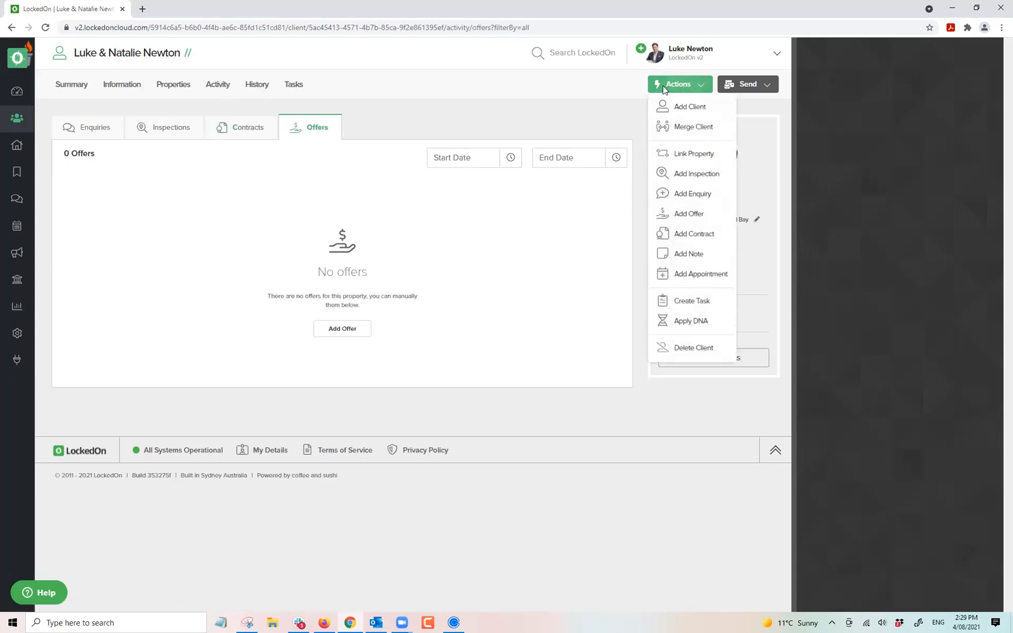
left_click(690, 215)
left_click(879, 145)
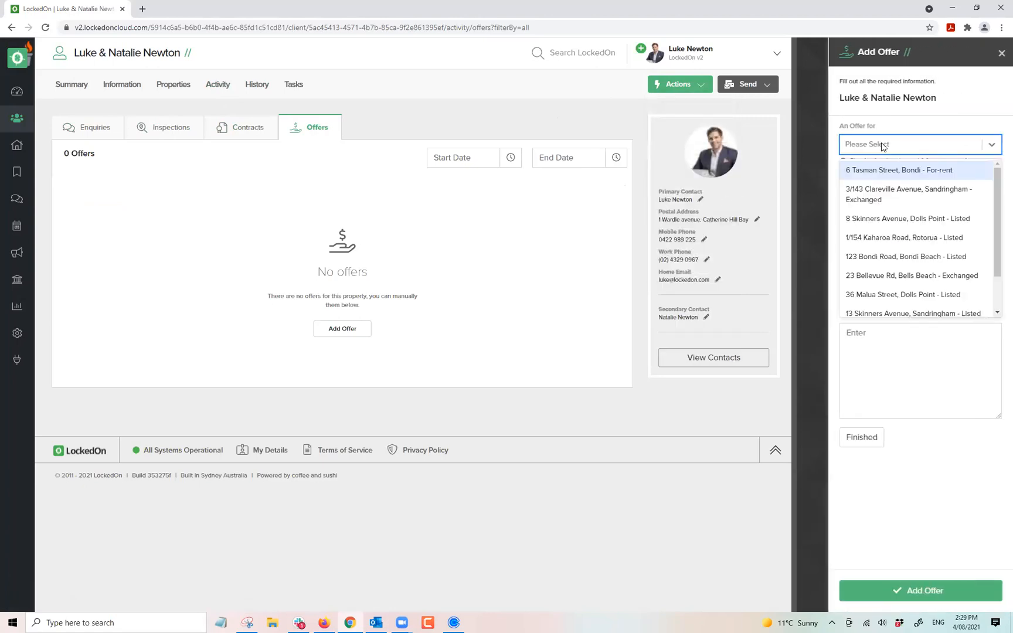
left_click(914, 218)
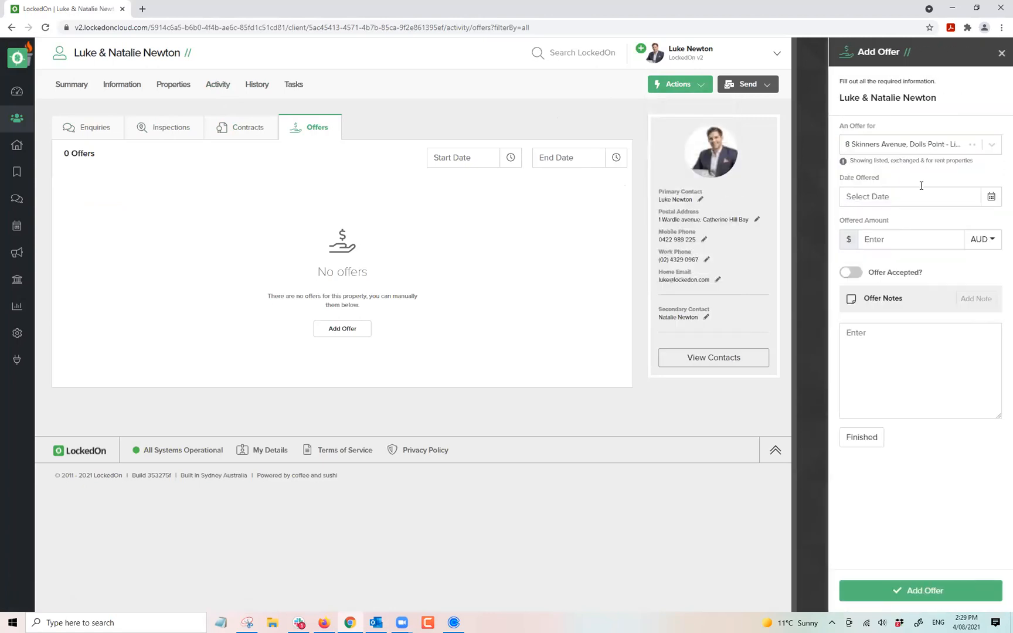
left_click(990, 202)
left_click(907, 264)
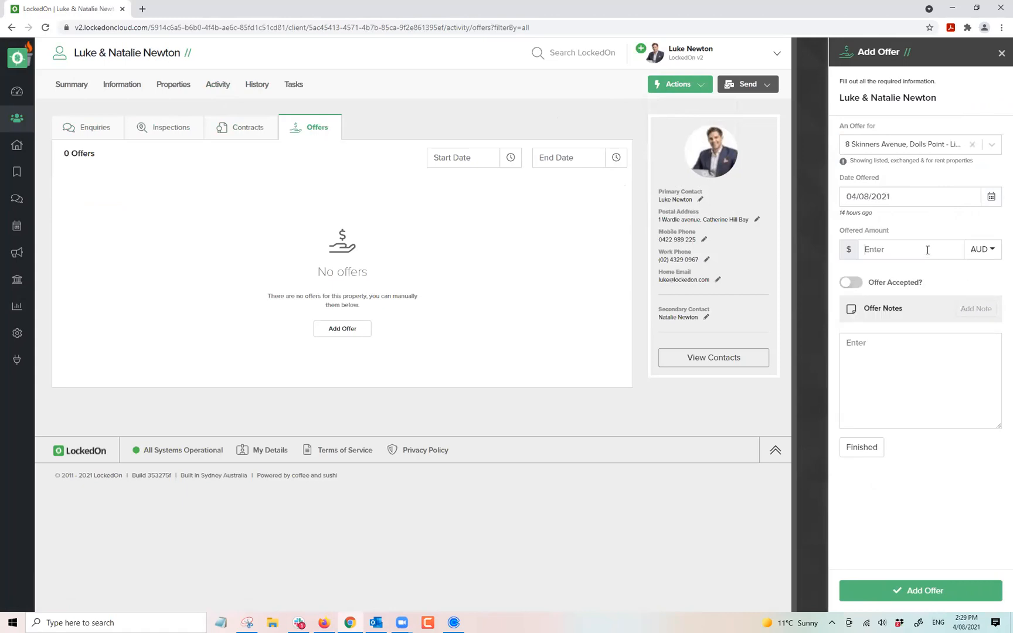
type("850000")
left_click(850, 284)
left_click(856, 286)
left_click(891, 374)
type("1st offer")
left_click(862, 447)
left_click(909, 591)
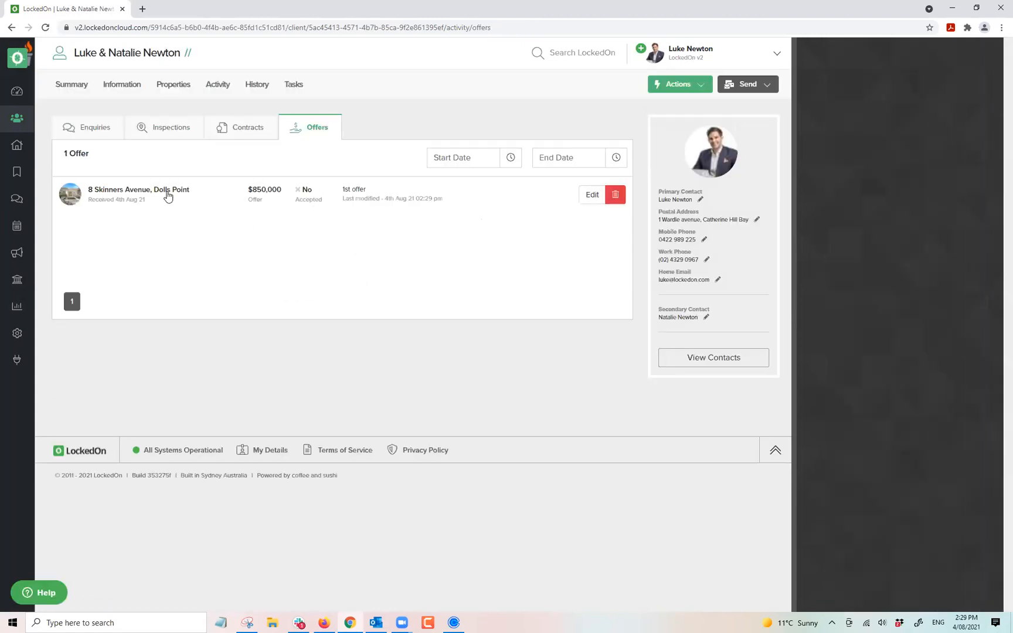
left_click(685, 96)
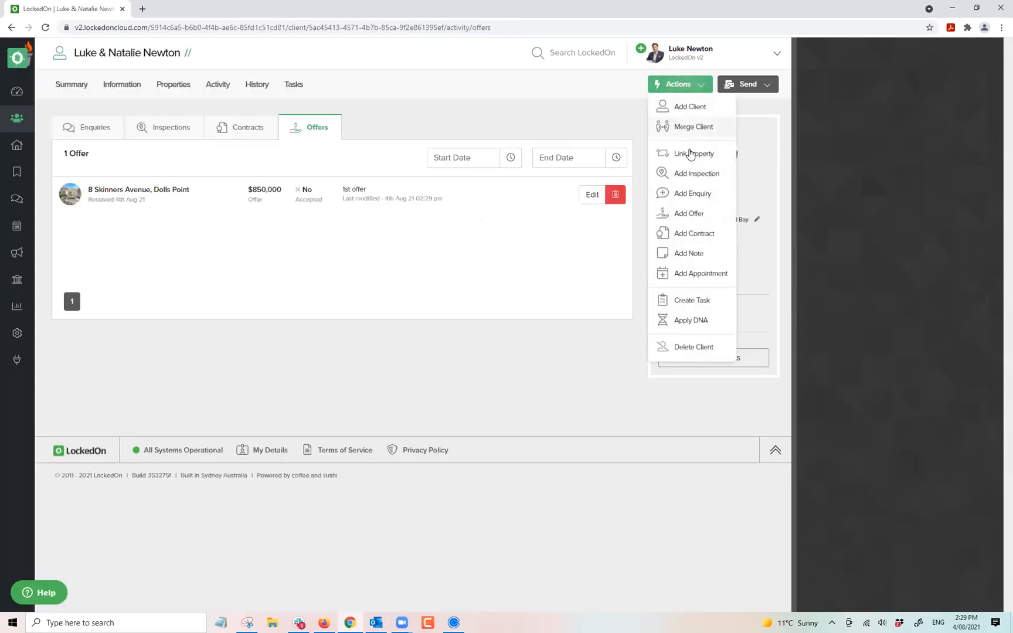
left_click(511, 97)
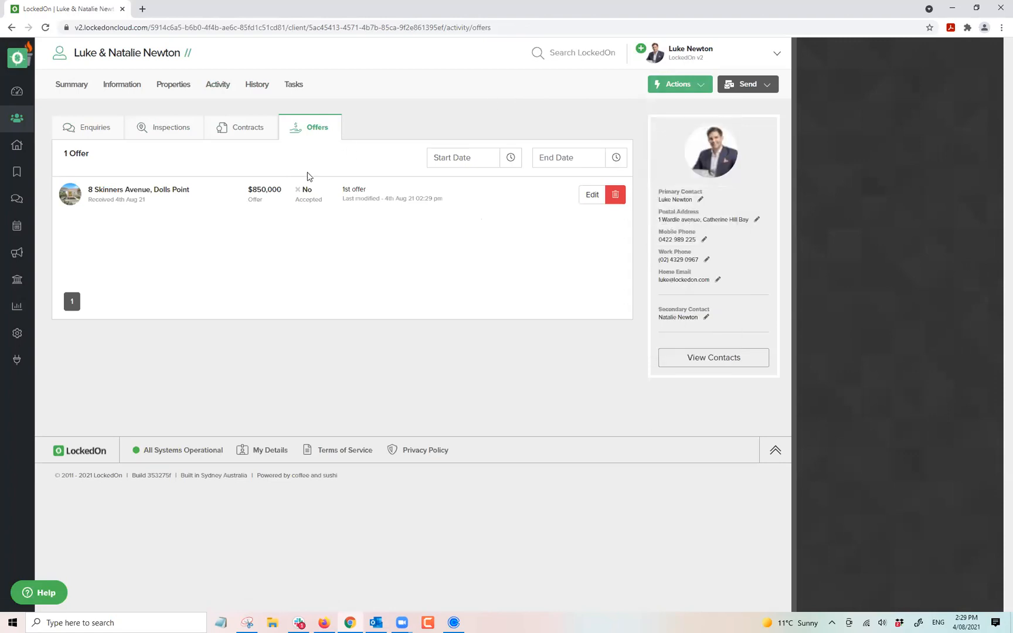
left_click(176, 190)
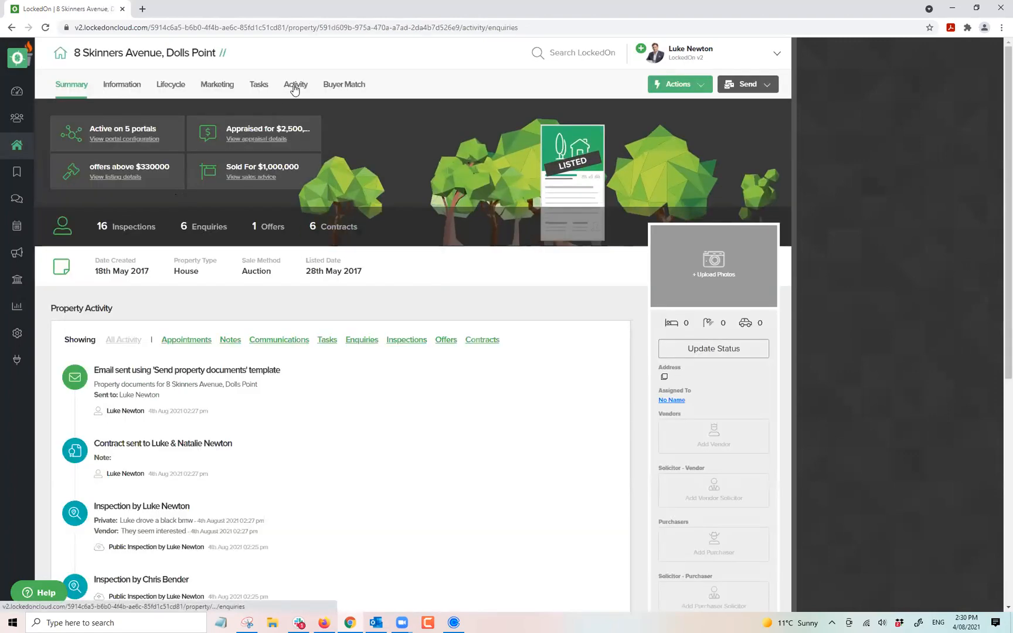
left_click(295, 85)
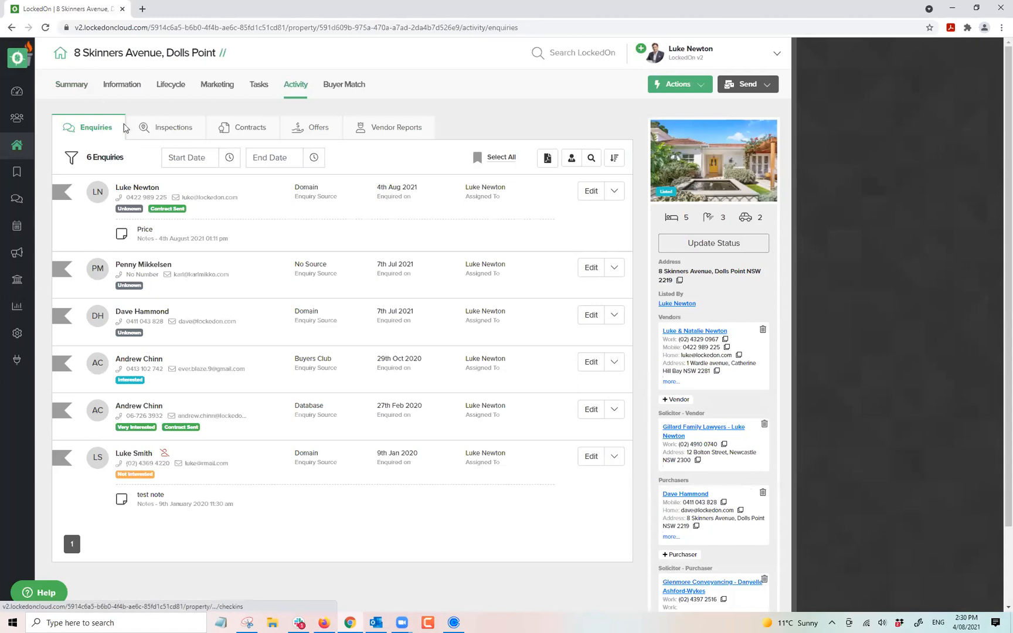
Check the property's Inspections, Contracts and Offers, then return to the client's Summary.
left_click(166, 136)
left_click(236, 125)
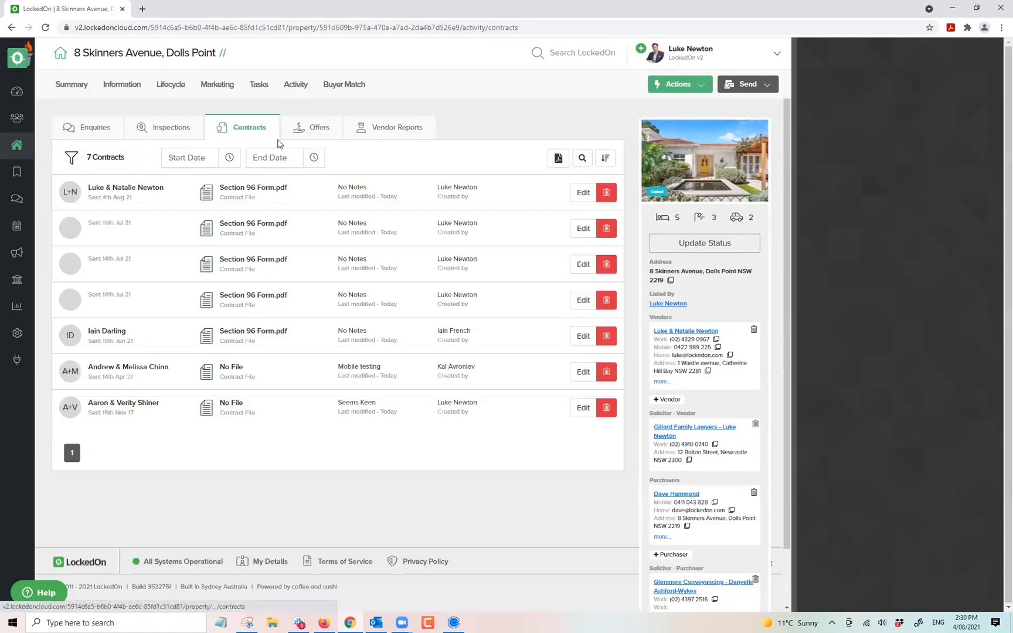
left_click(303, 129)
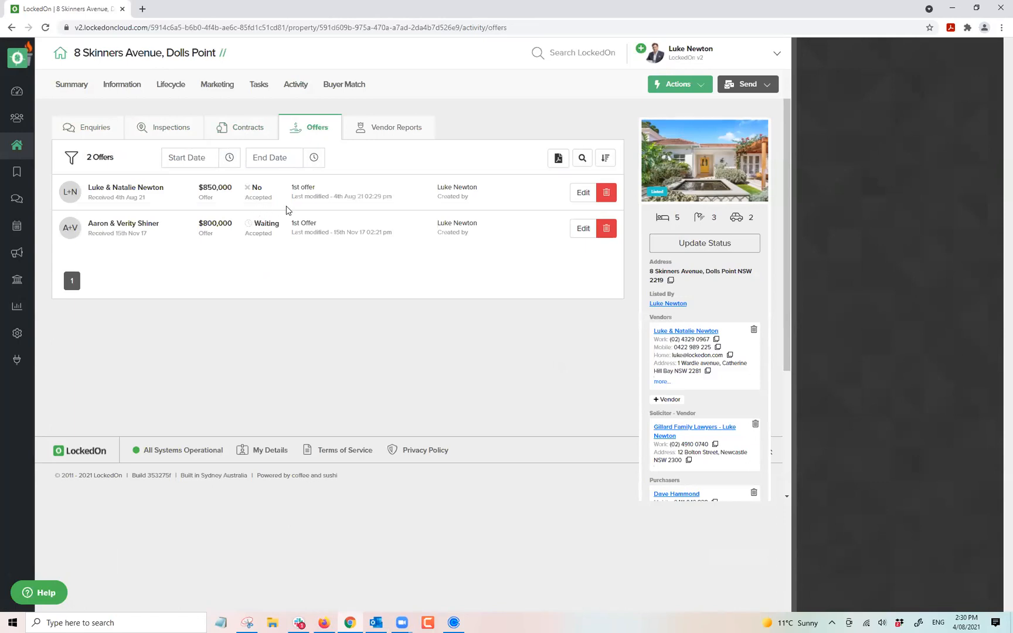
left_click(129, 190)
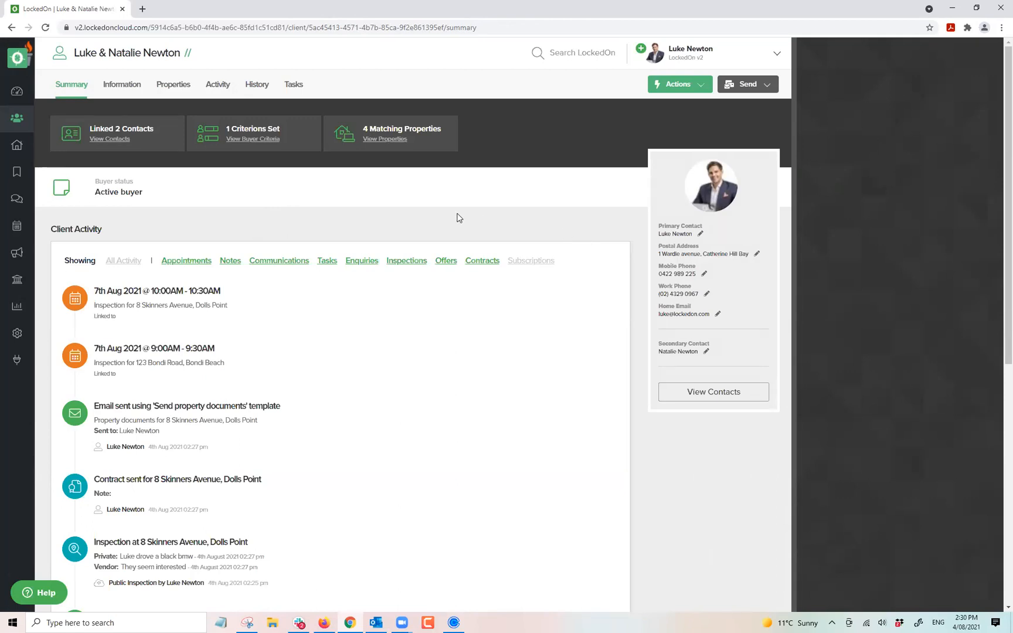
left_click(659, 90)
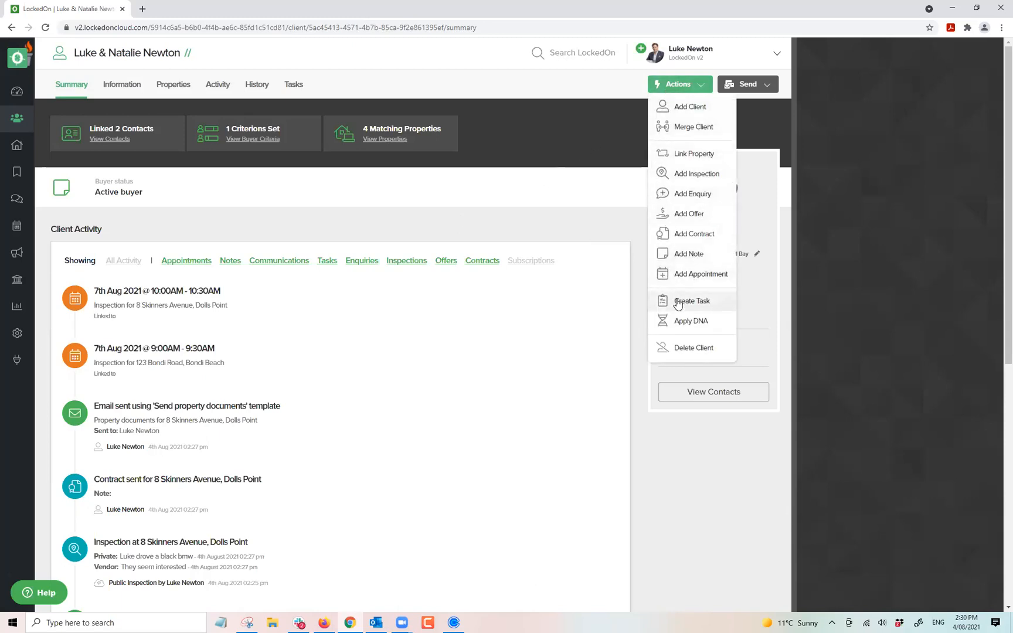
left_click(686, 301)
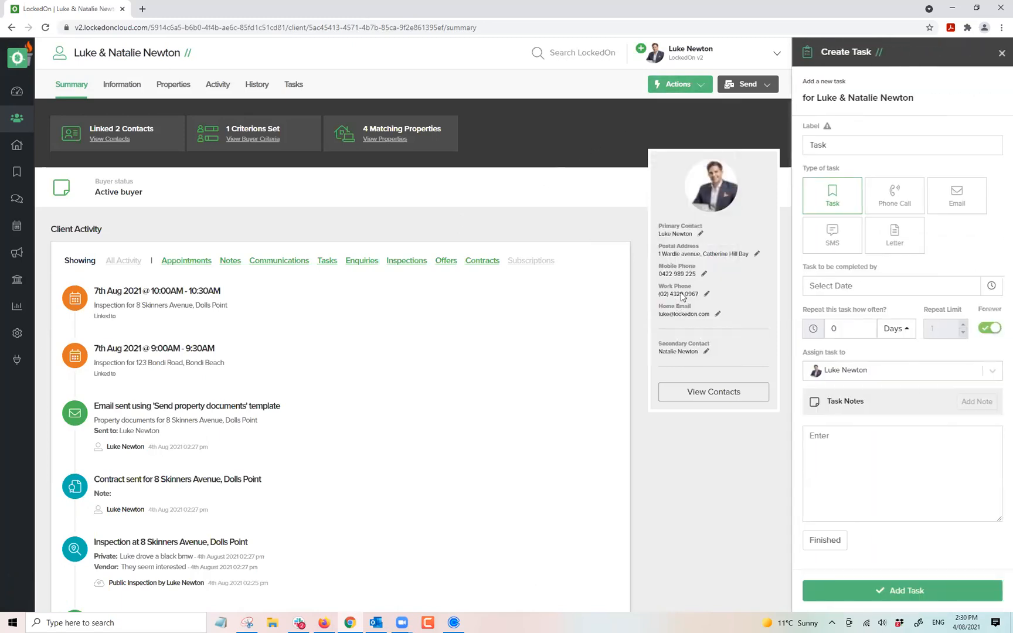
left_click(886, 202)
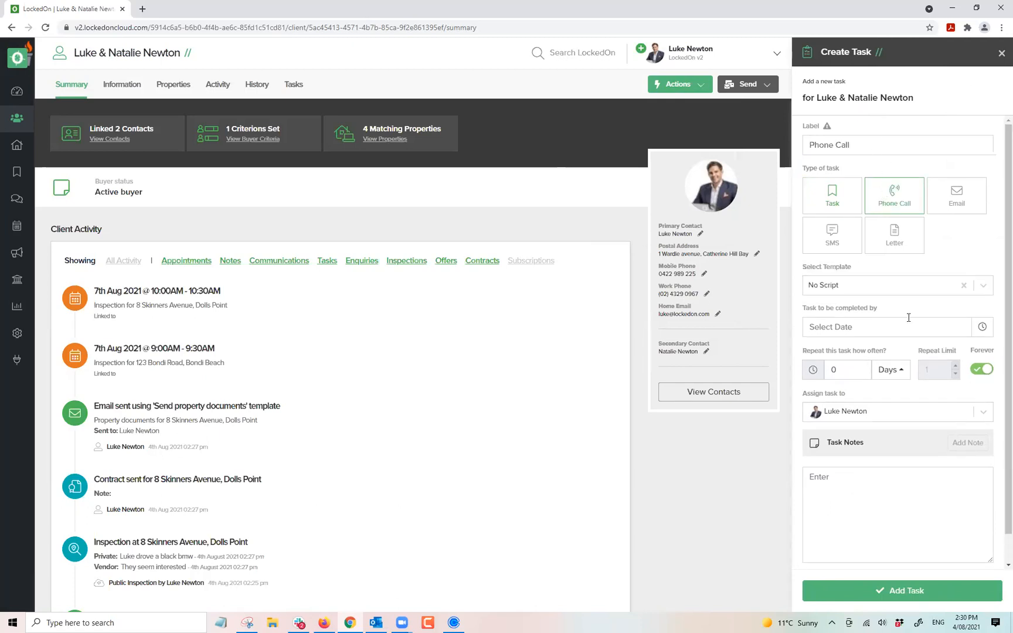
left_click(971, 325)
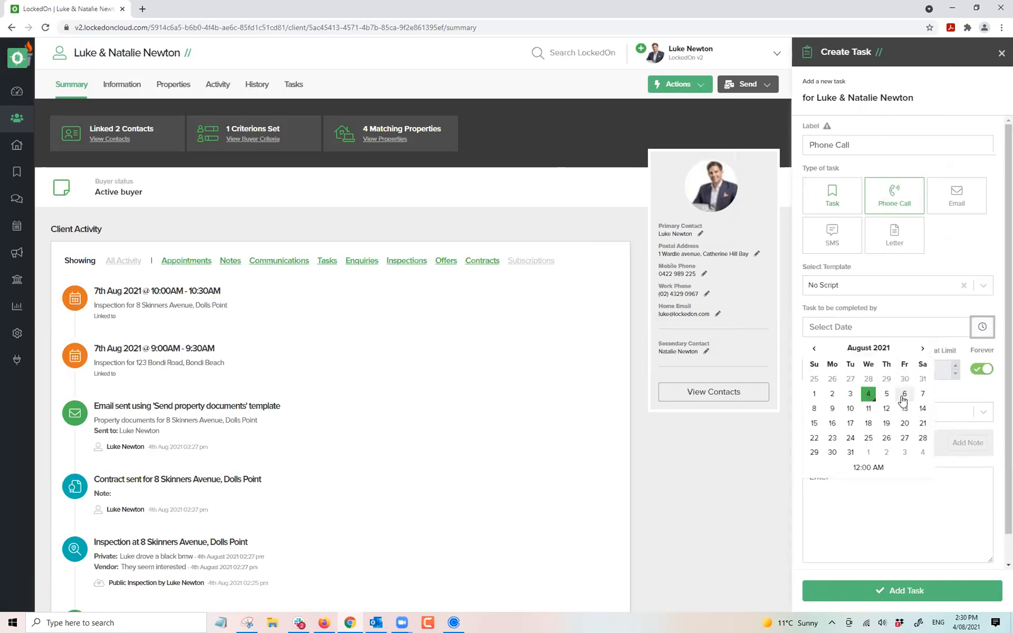
left_click(870, 407)
left_click(896, 489)
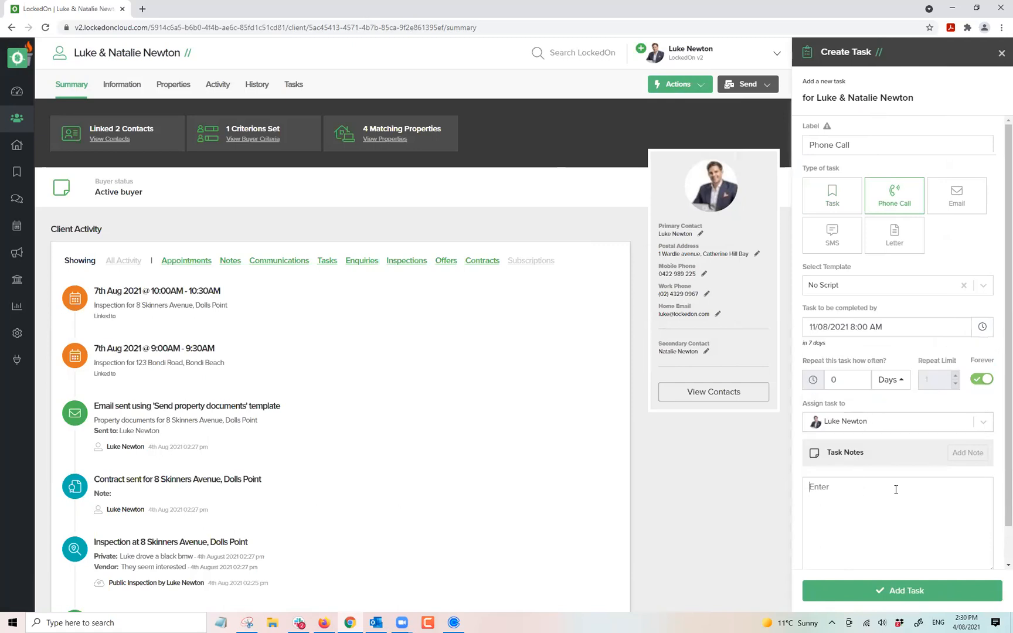
left_click(885, 590)
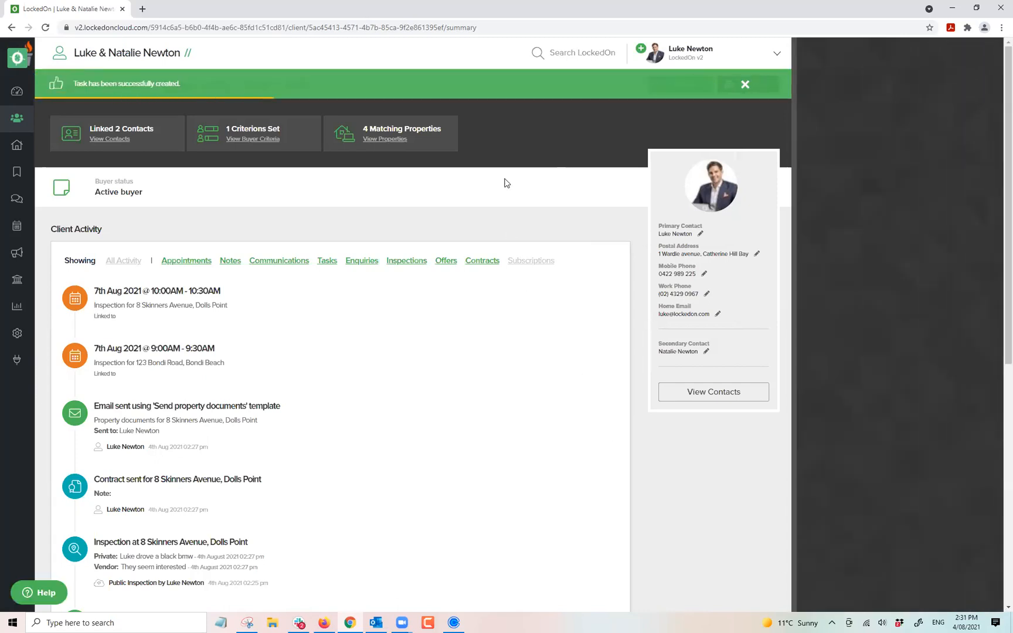
left_click(17, 90)
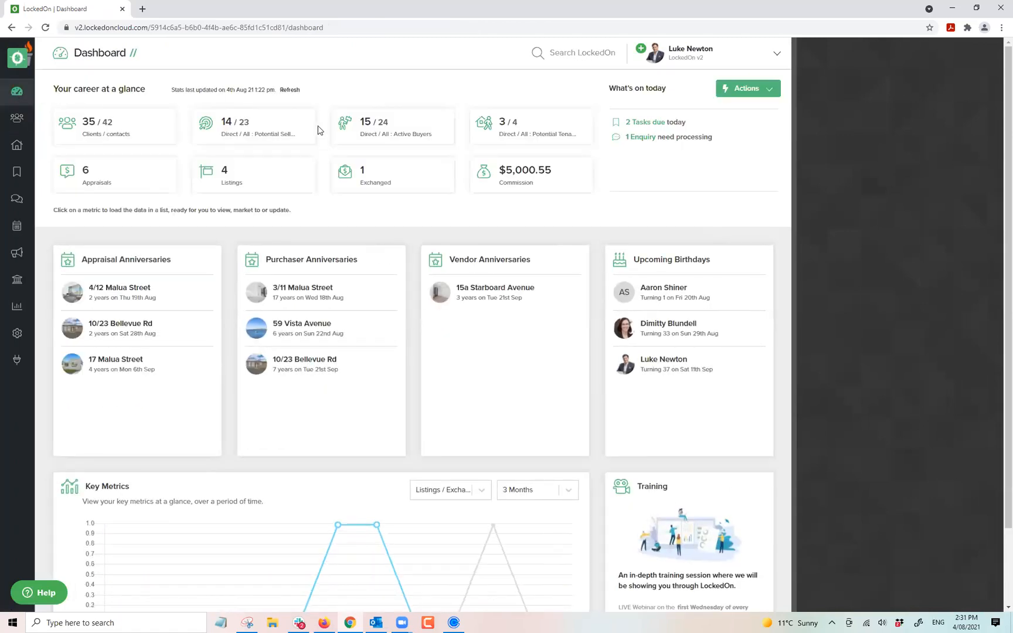
Open the '2 Tasks due' list from the Dashboard and scroll through it.
left_click(646, 123)
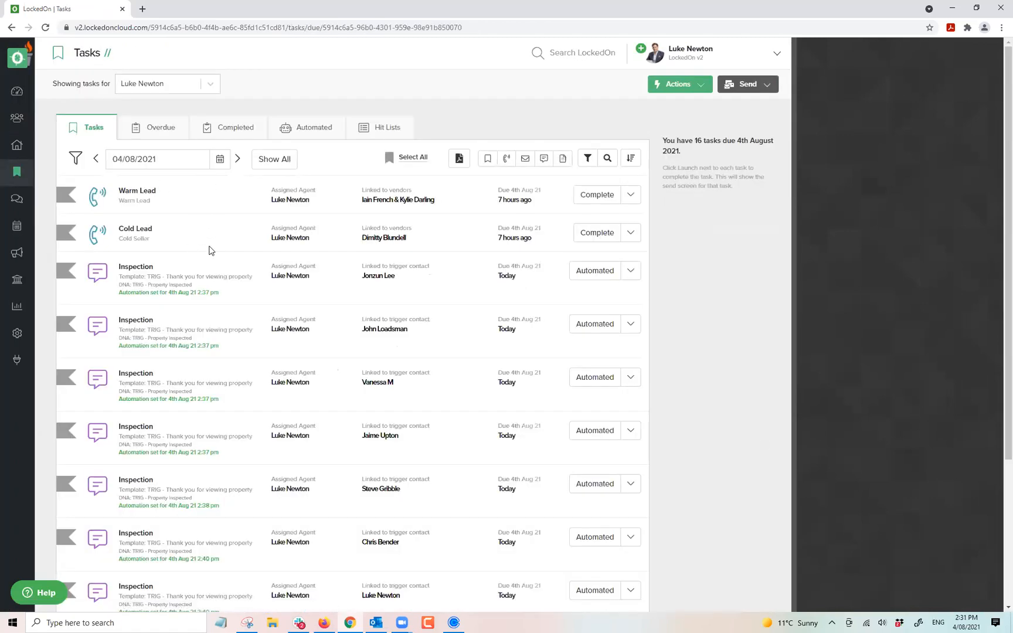
scroll(211, 252, "down", 4)
scroll(210, 250, "up", 2)
scroll(375, 305, "up", 3)
scroll(375, 282, "down", 5)
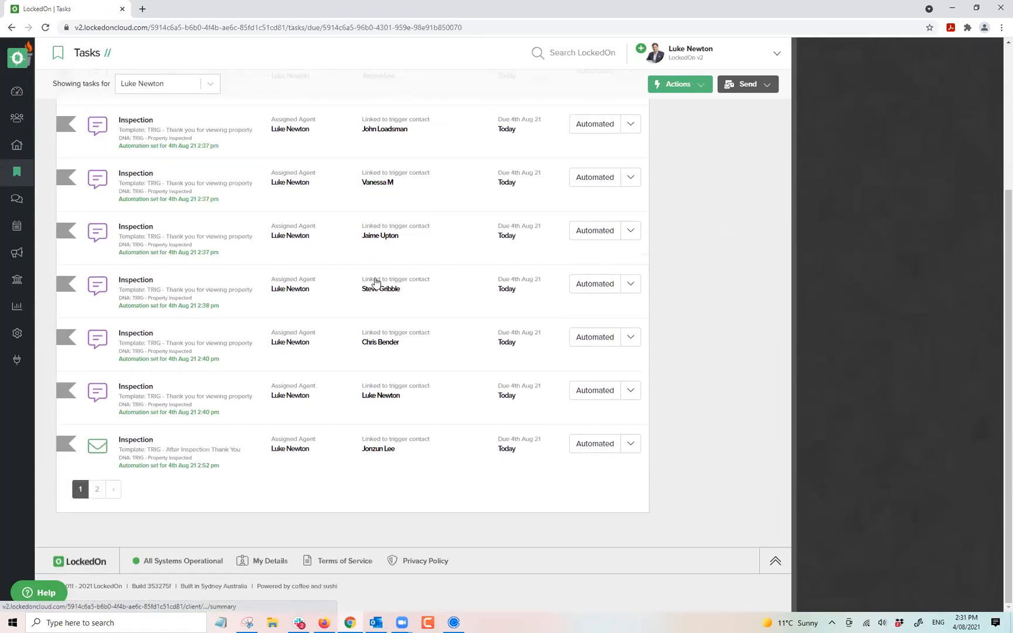
double_click(136, 412)
scroll(337, 409, "up", 2)
scroll(336, 408, "up", 2)
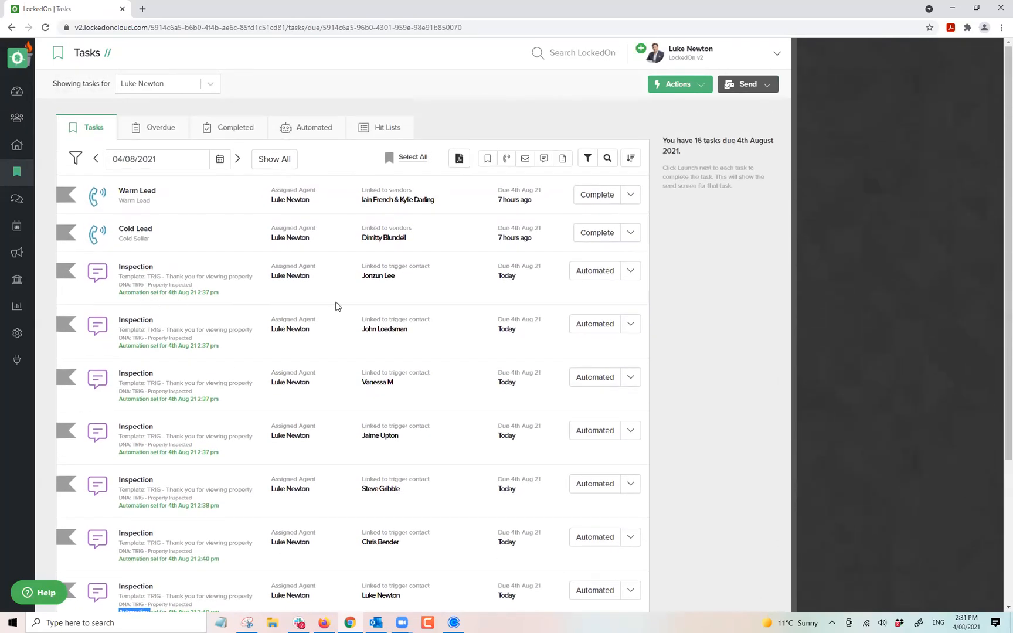
Review the Automated tasks, then go back to the Tasks tab and open its date picker.
left_click(312, 135)
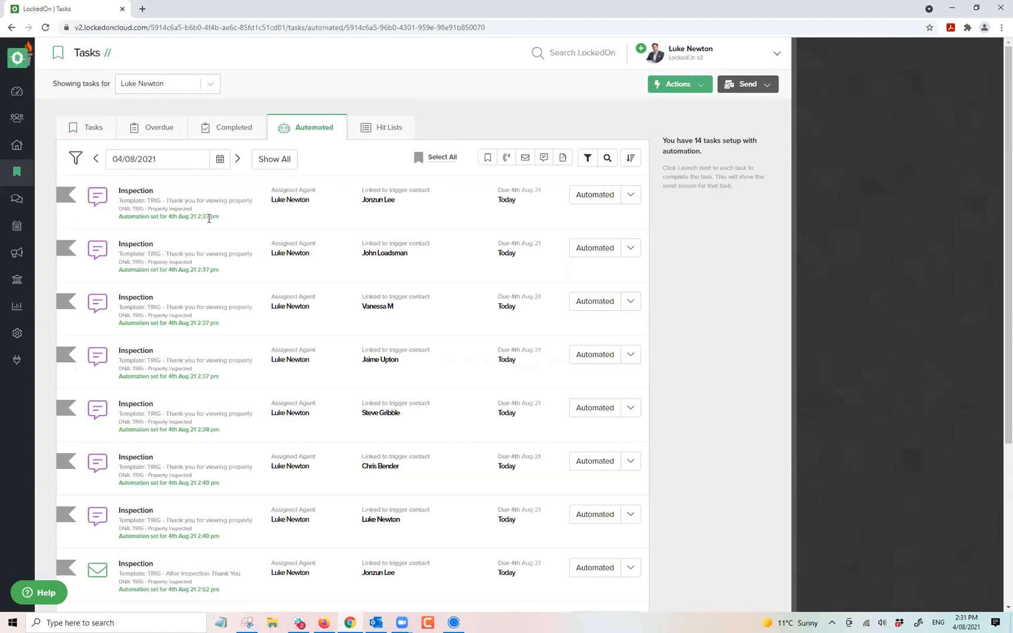
scroll(188, 276, "down", 4)
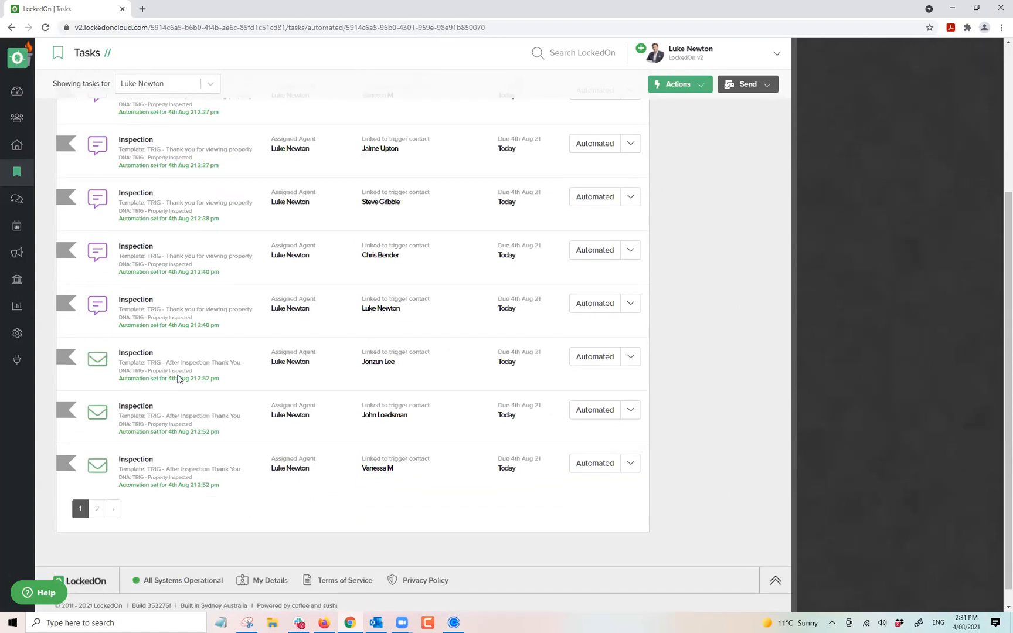
scroll(179, 425, "down", 1)
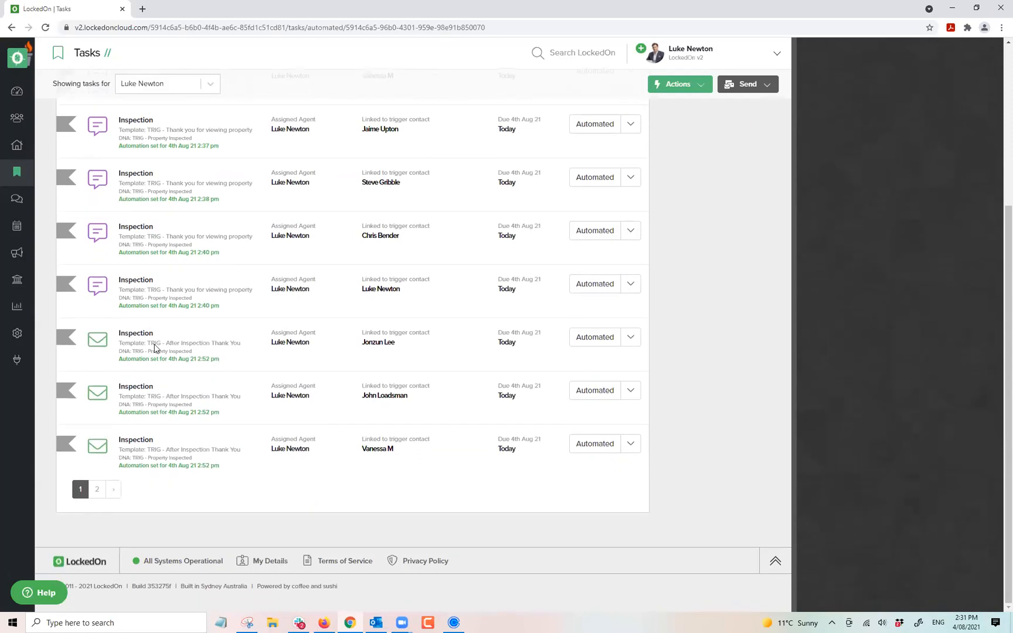
scroll(158, 316, "up", 4)
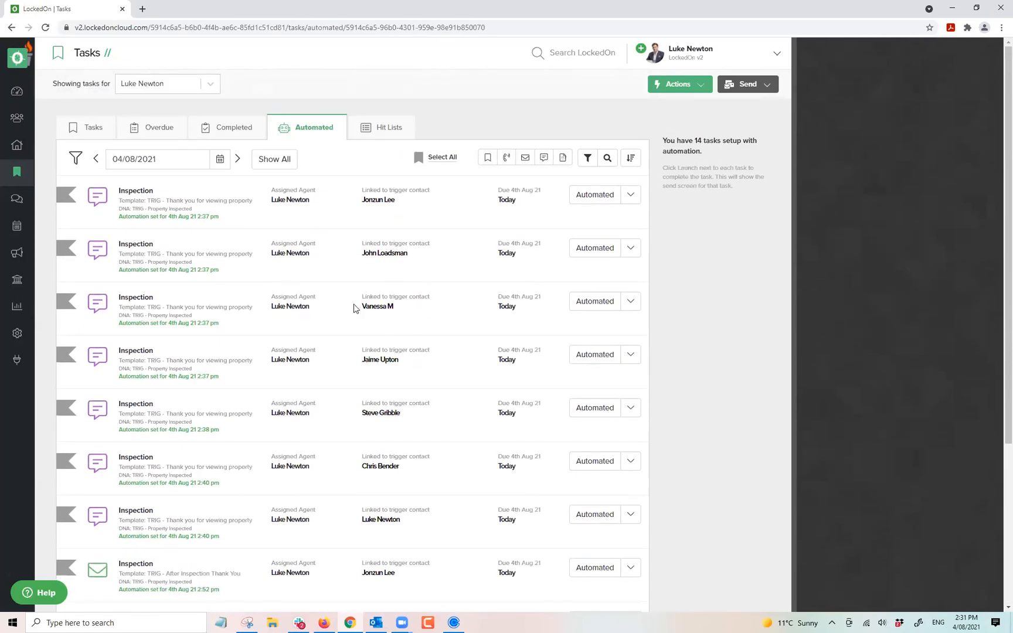
left_click(98, 124)
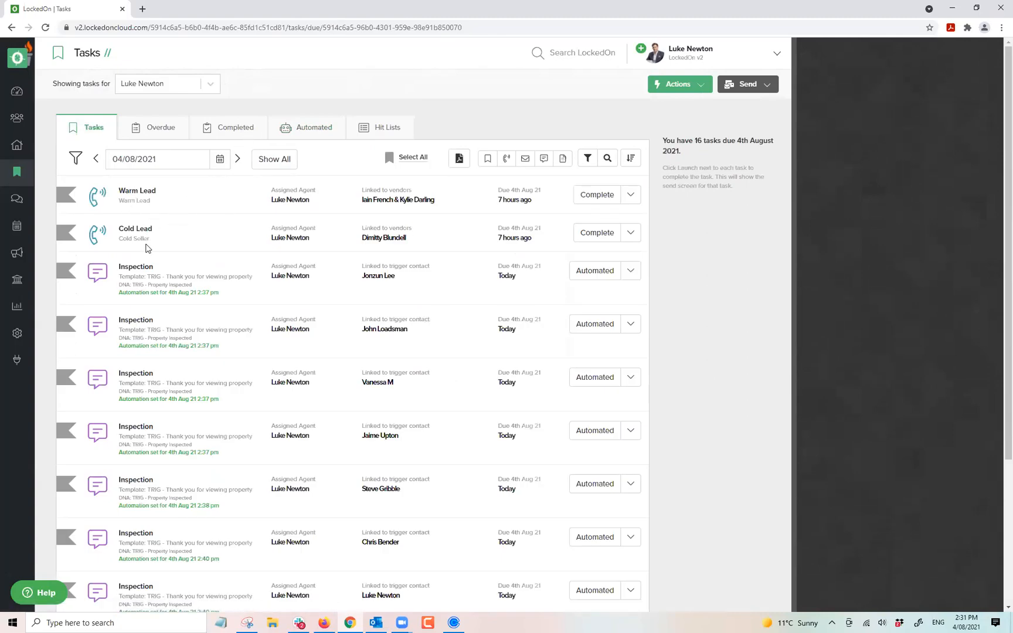
left_click(220, 161)
left_click(173, 240)
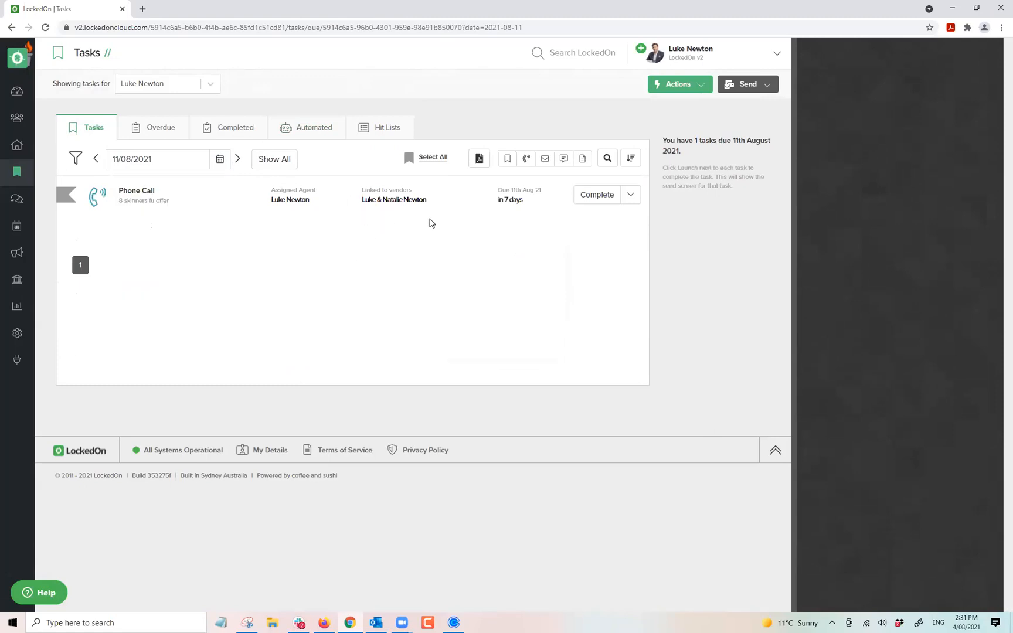
left_click(597, 194)
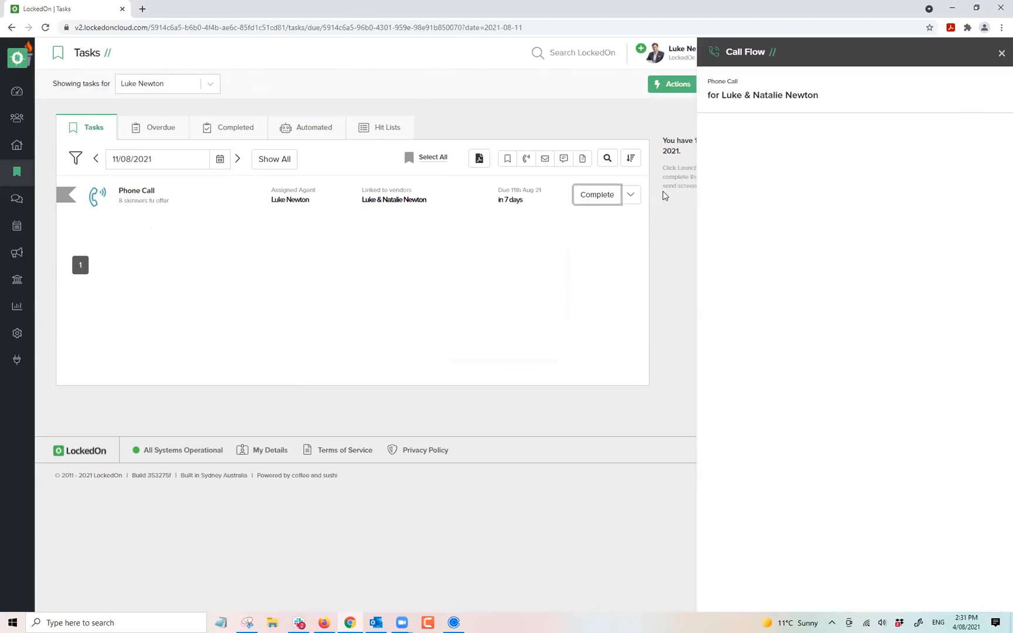
left_click_drag(922, 191, 869, 174)
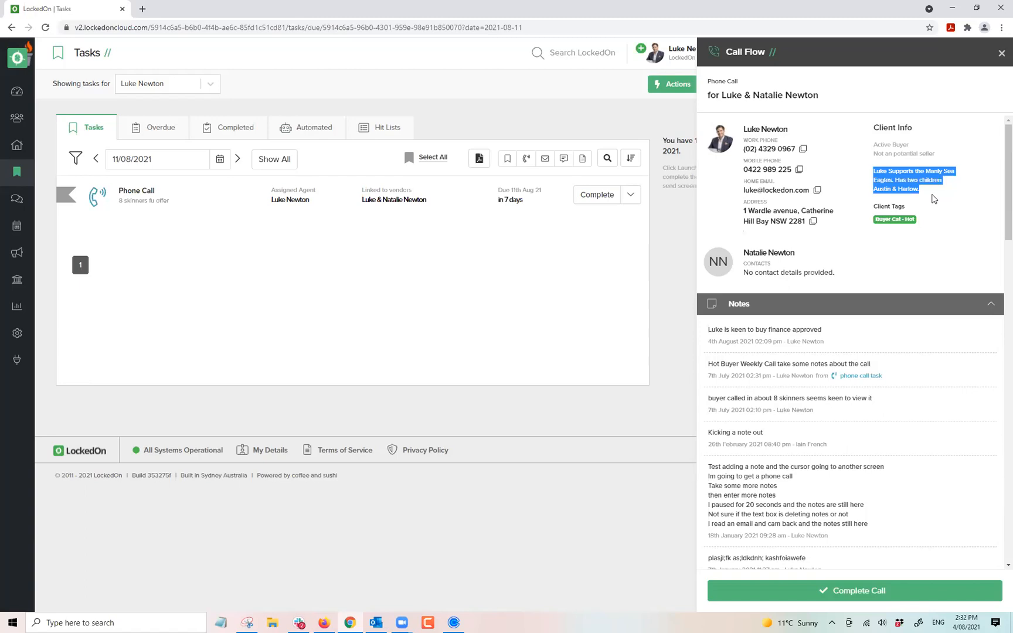
scroll(824, 383, "down", 4)
scroll(799, 306, "up", 3)
scroll(796, 309, "down", 15)
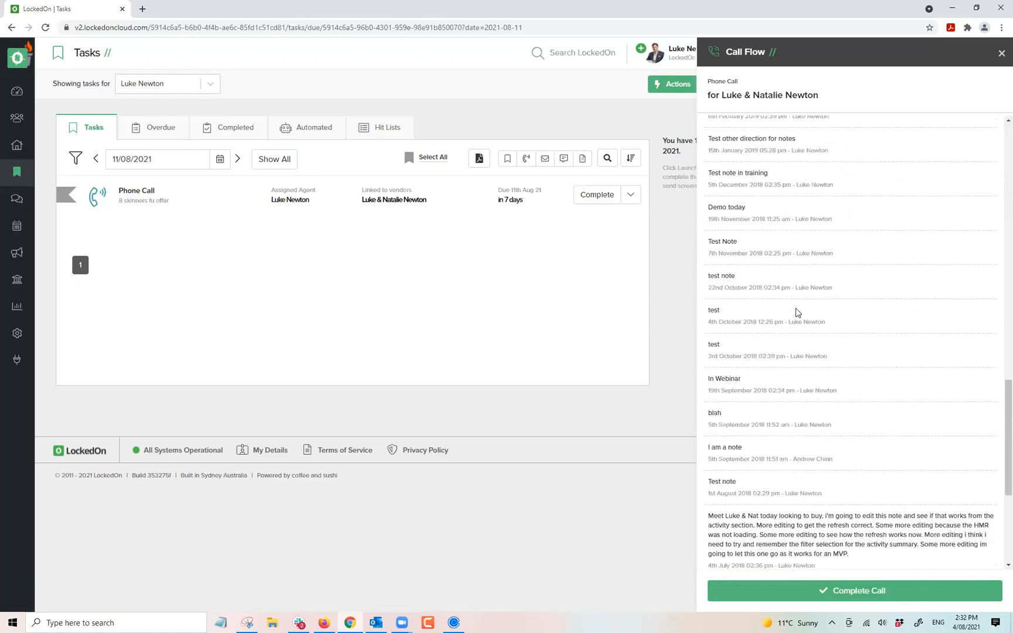
scroll(795, 313, "down", 5)
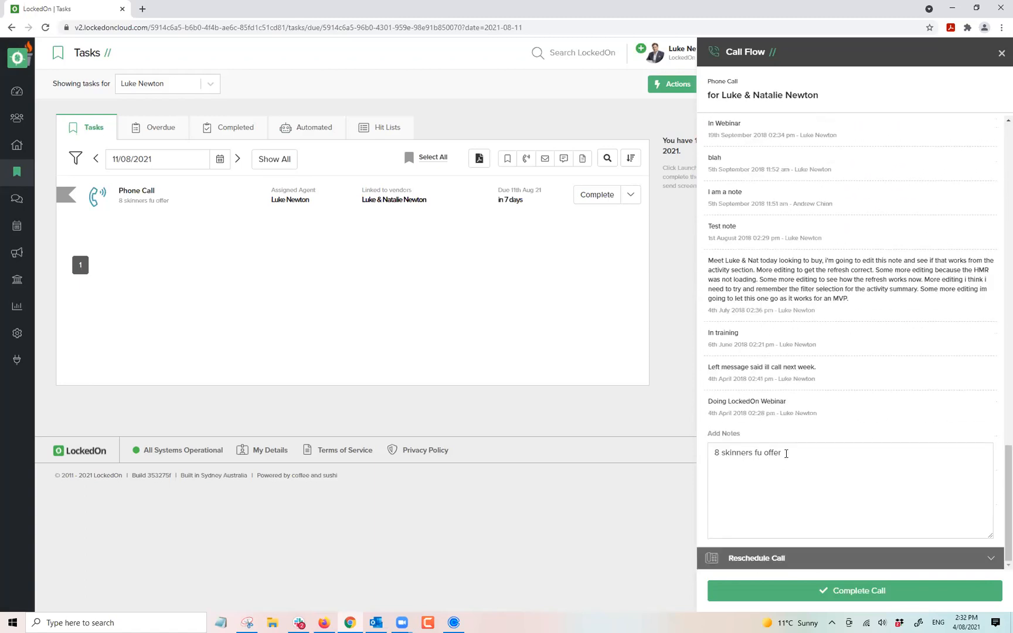
Replace the call note with 'last note here' and expand Reschedule Call.
left_click_drag(785, 453, 705, 448)
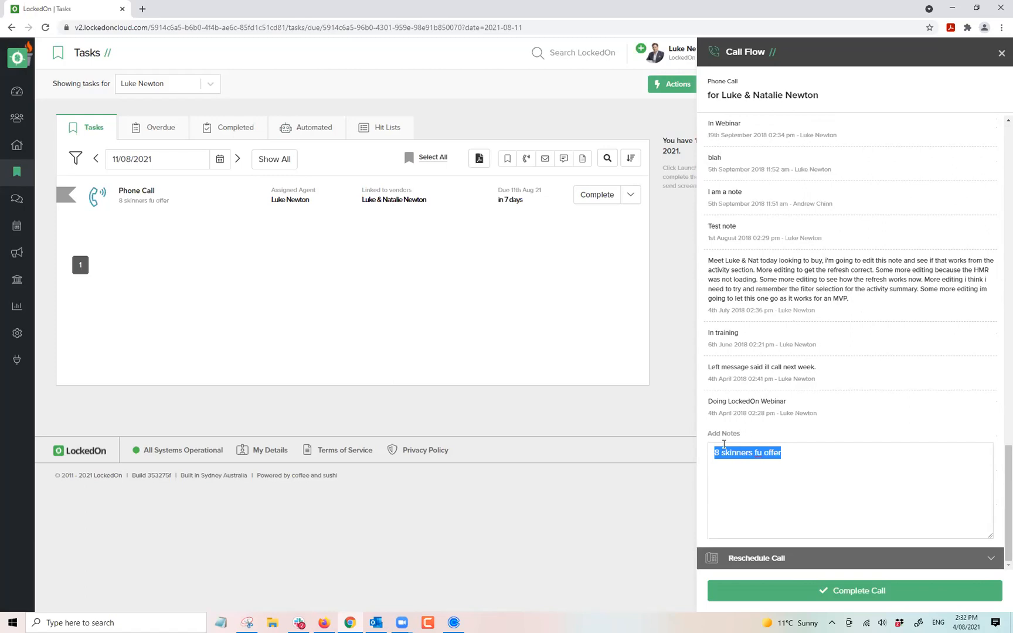
type("last note here")
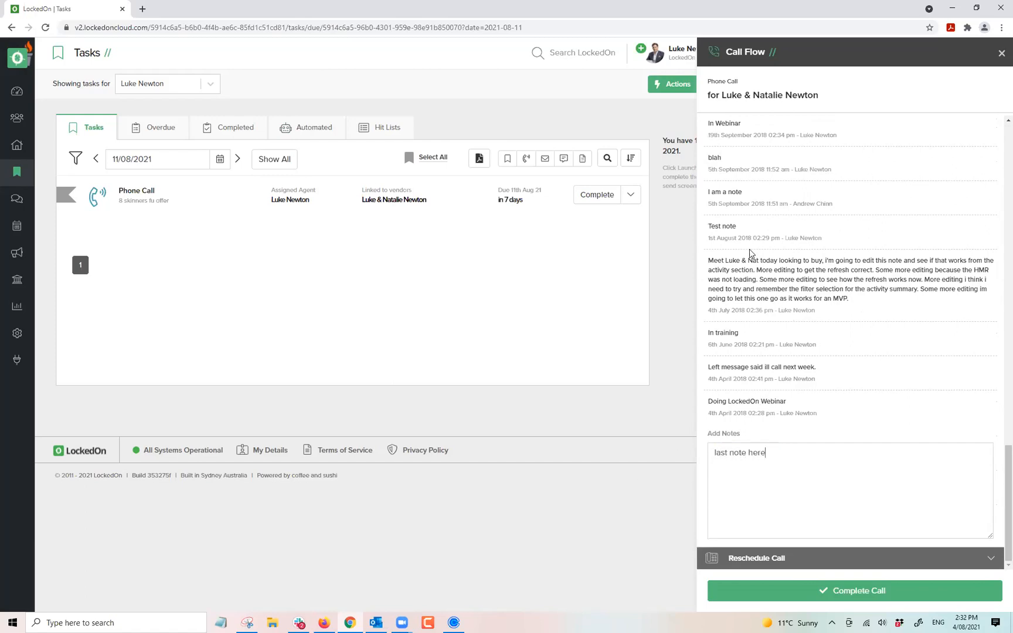
left_click(751, 557)
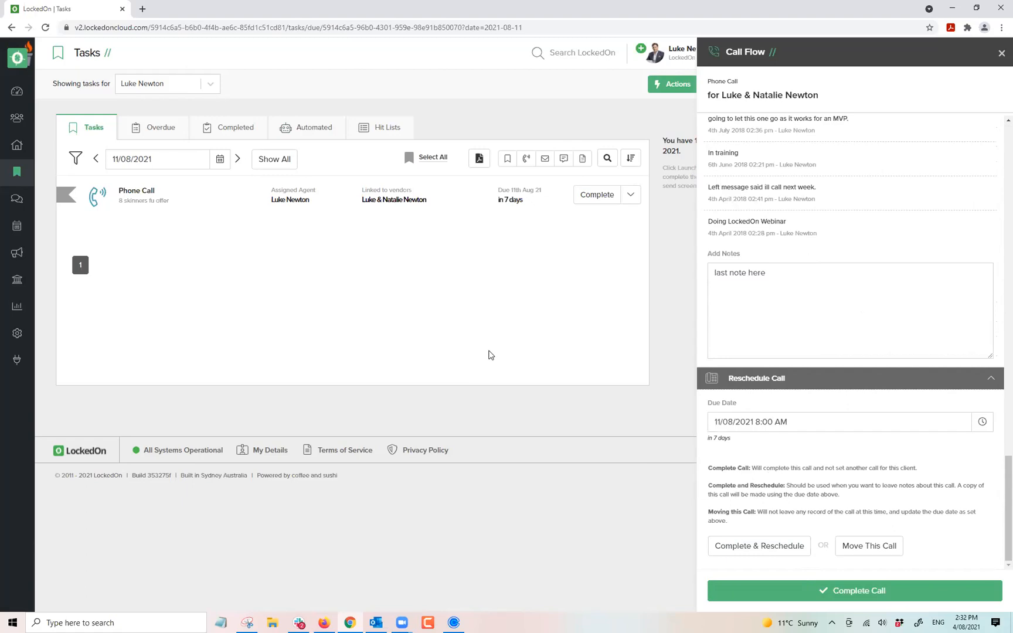
Set the call's due date to 13 August 2021 and move the call there.
left_click(797, 545)
left_click(982, 421)
left_click(773, 517)
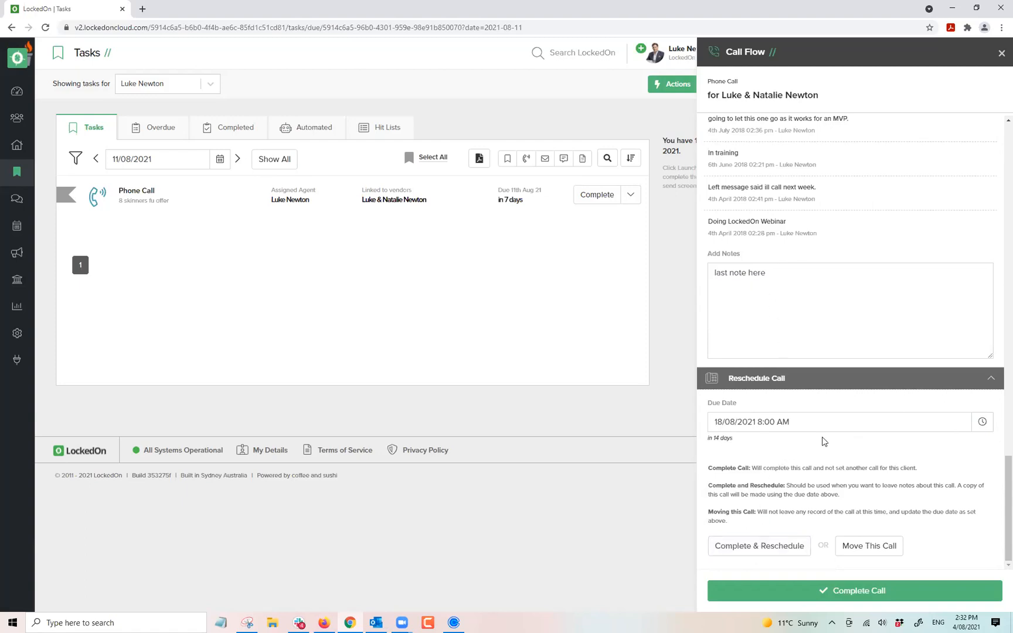
left_click(980, 422)
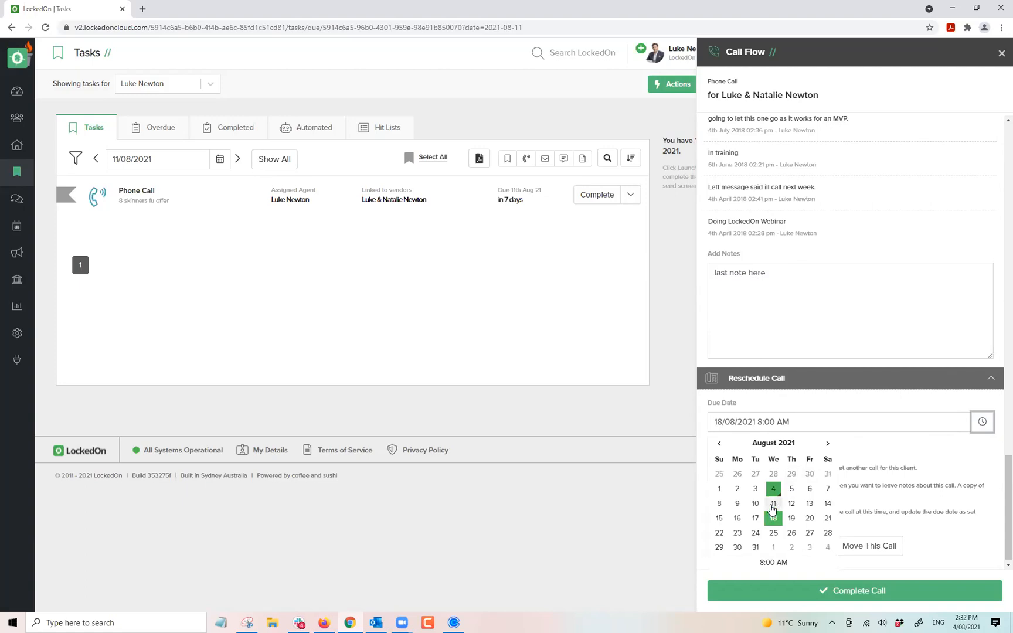
left_click(772, 505)
left_click(971, 426)
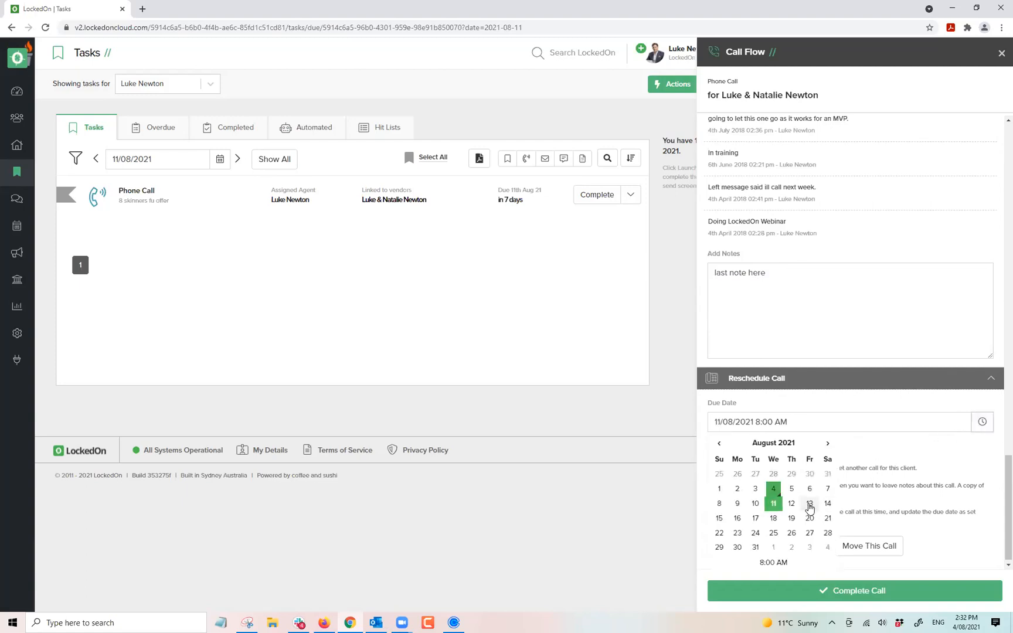
left_click(809, 506)
left_click(862, 546)
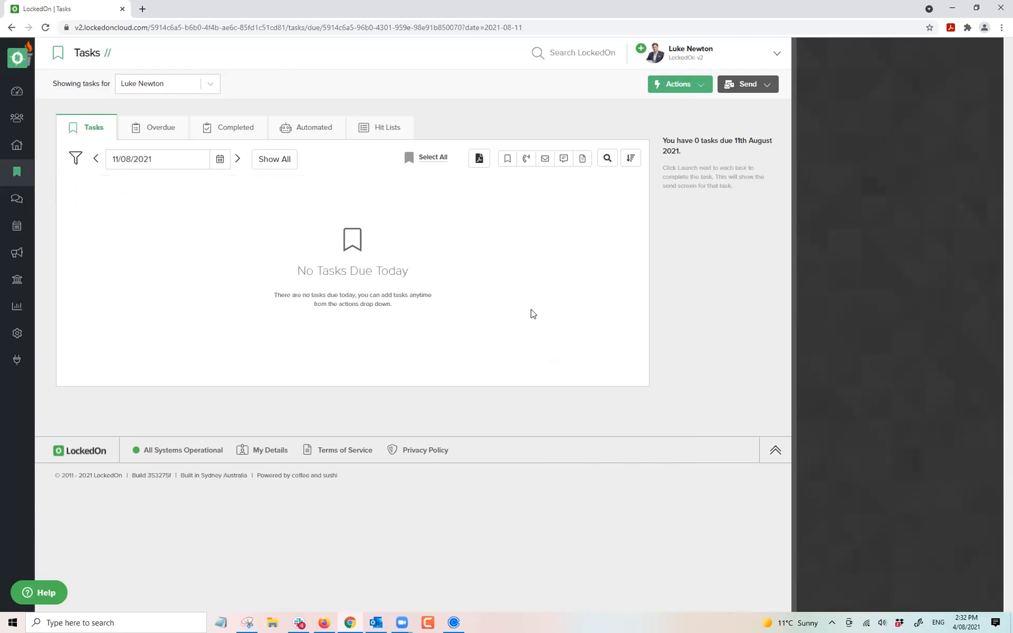
Search Clients for the buyer couple by name and open their Summary page.
left_click(16, 119)
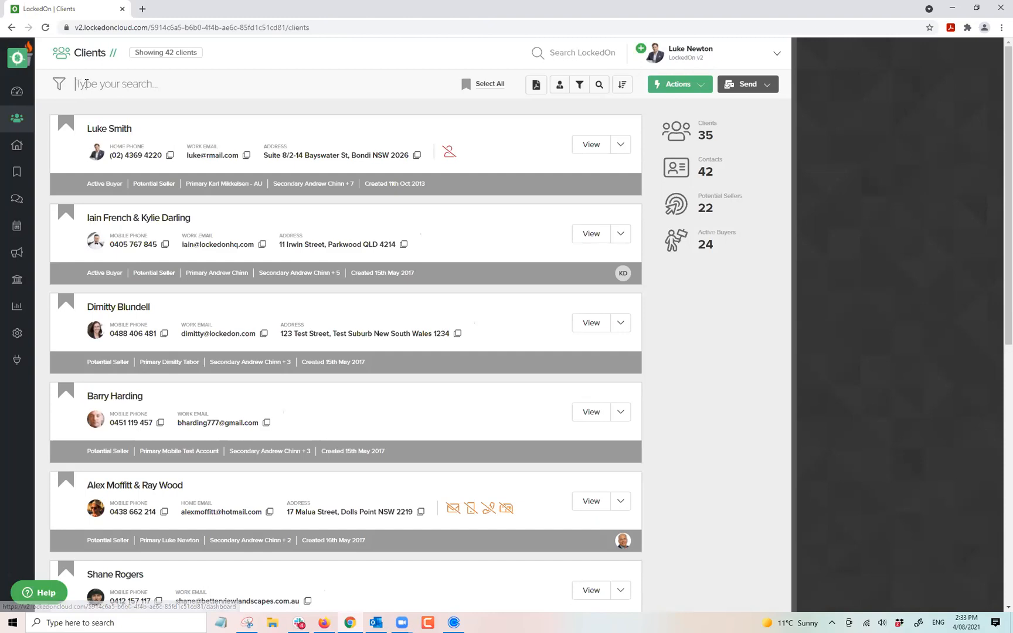
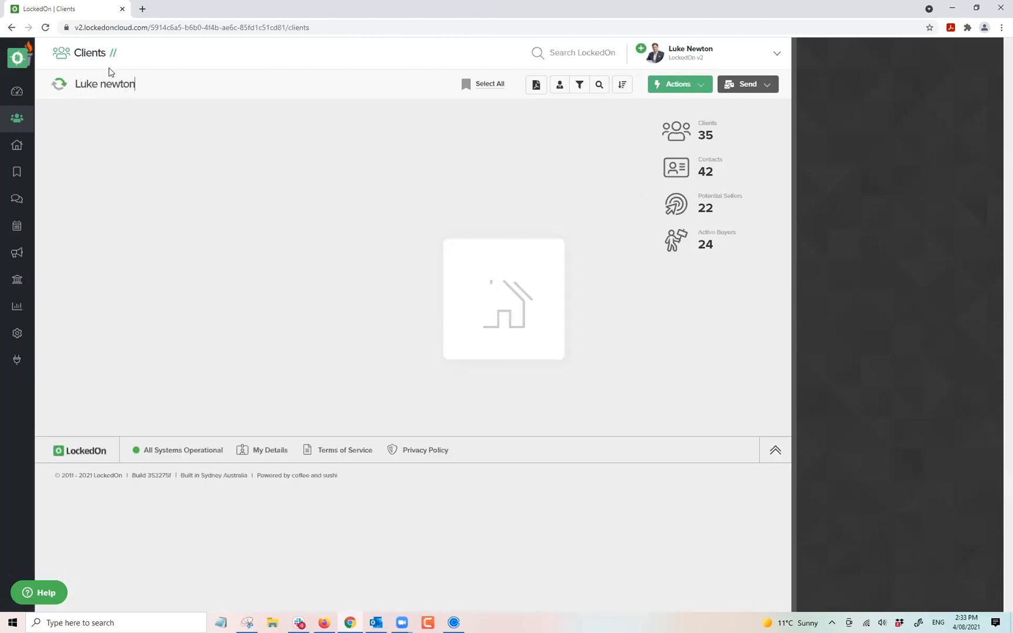
left_click(134, 130)
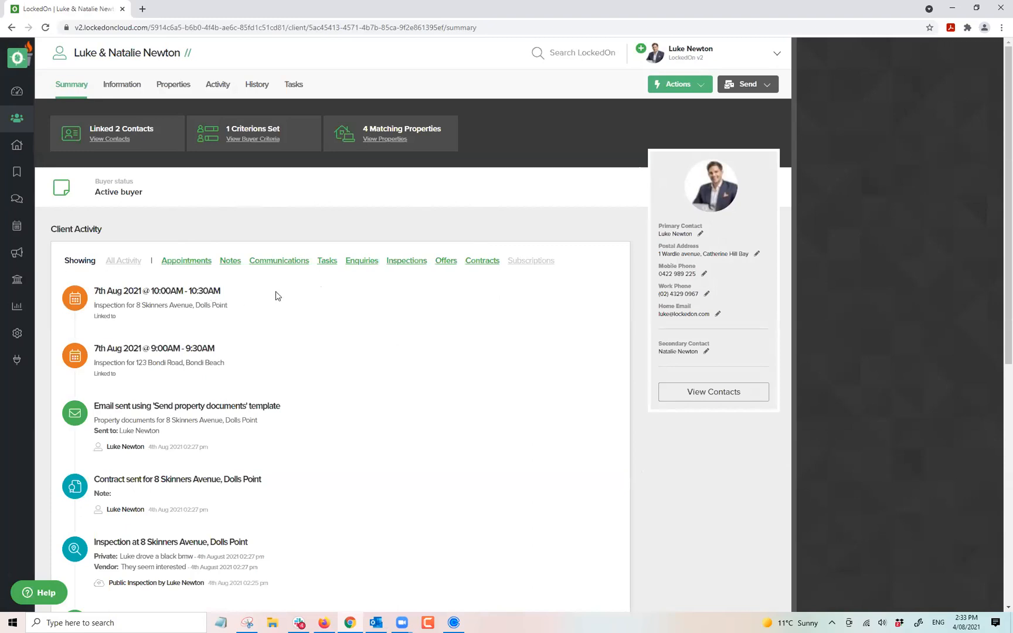
Look over the client's actions and Client Activity section, then return to the Dashboard.
left_click(688, 81)
triple_click(105, 229)
left_click(113, 227)
triple_click(92, 228)
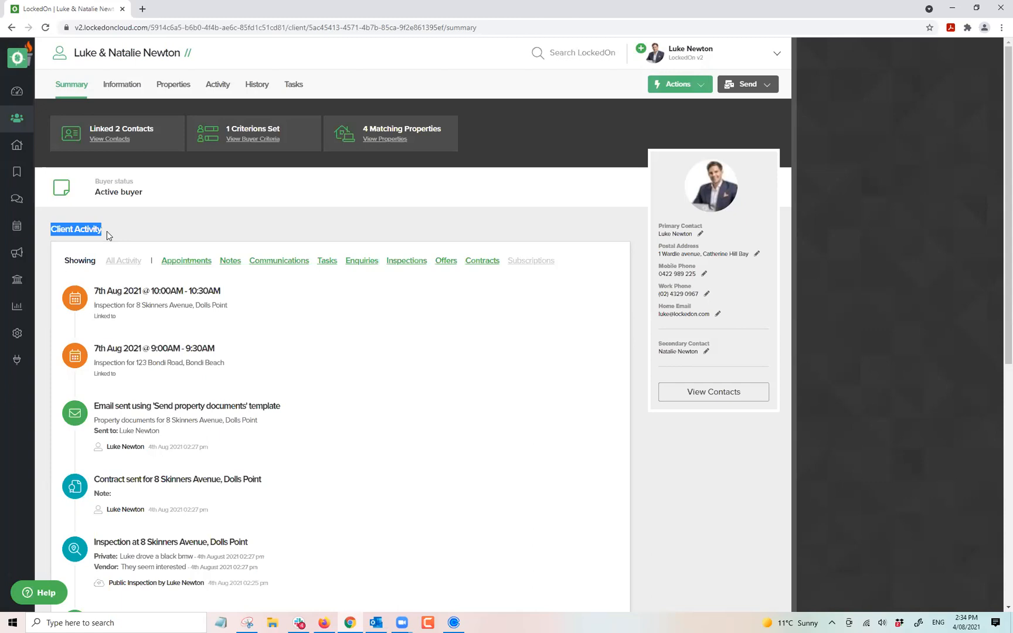
left_click(179, 239)
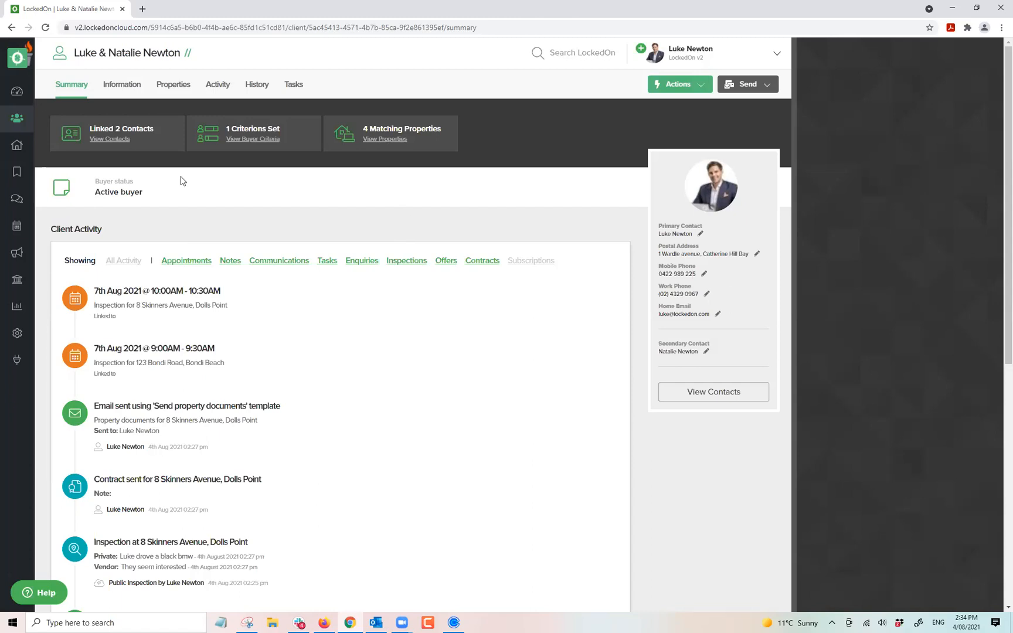
left_click(17, 91)
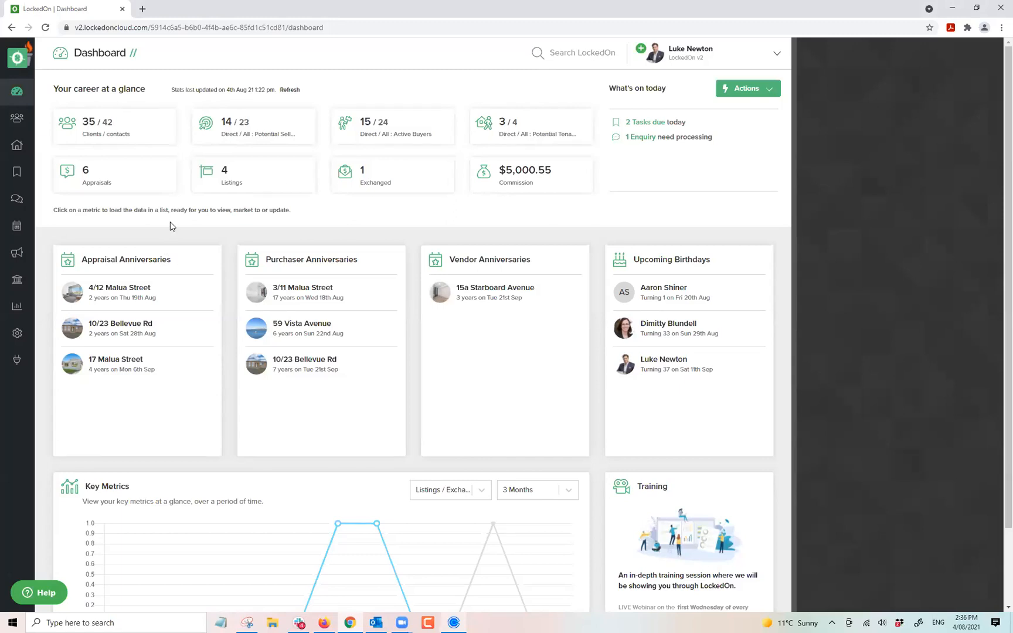
triple_click(283, 134)
left_click(280, 103)
left_click(364, 126)
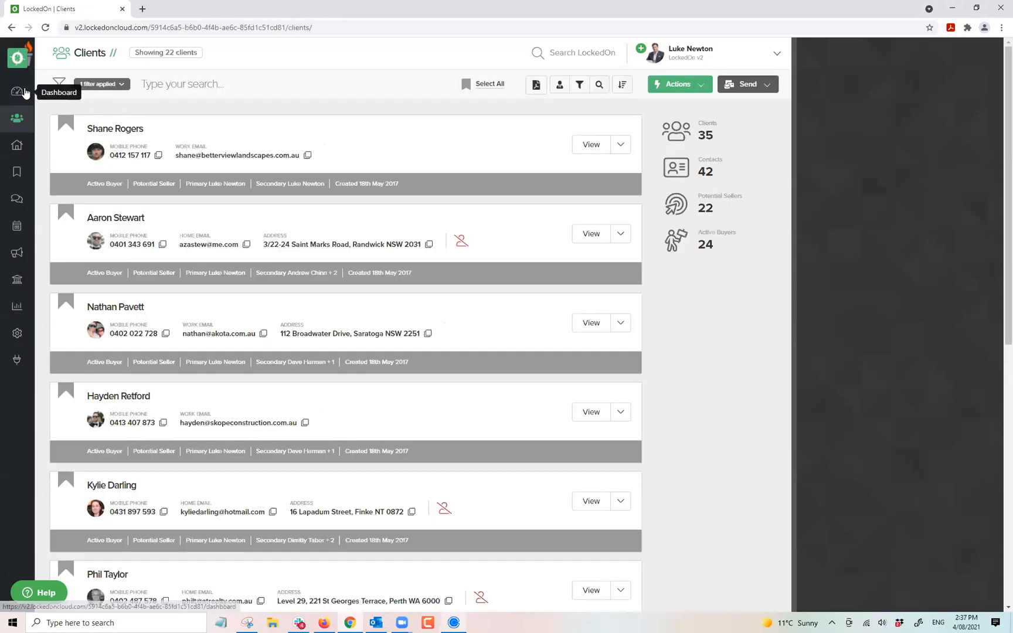
left_click(17, 91)
left_click(380, 128)
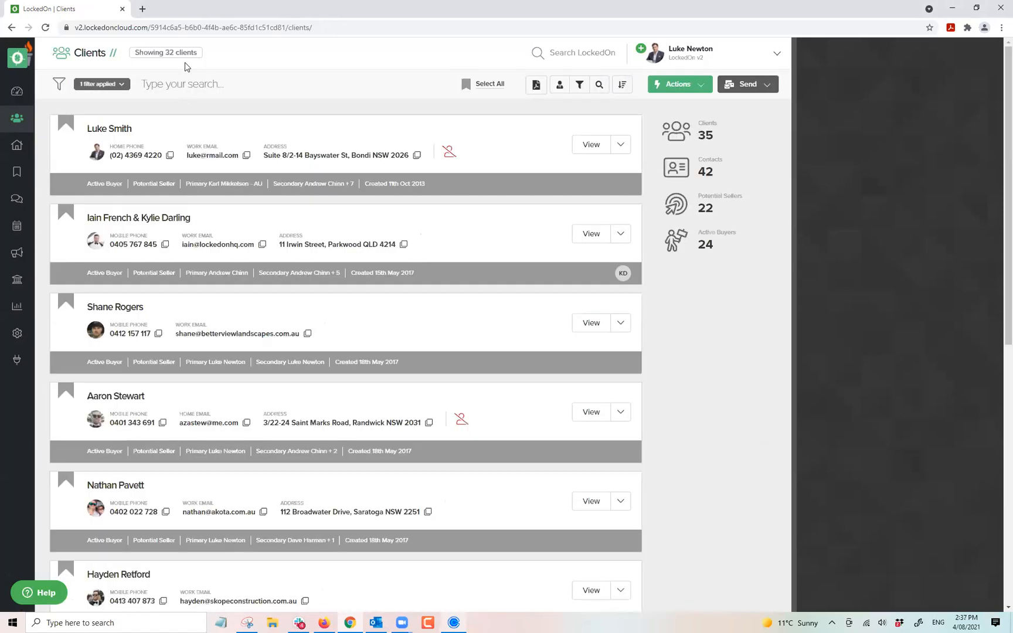
left_click(25, 93)
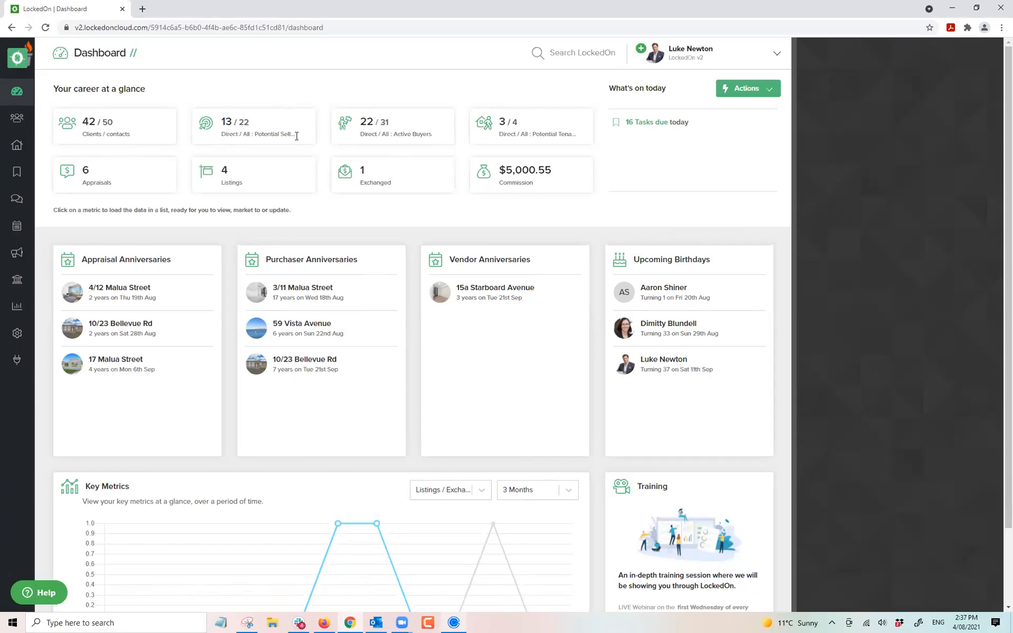
left_click_drag(294, 137, 218, 121)
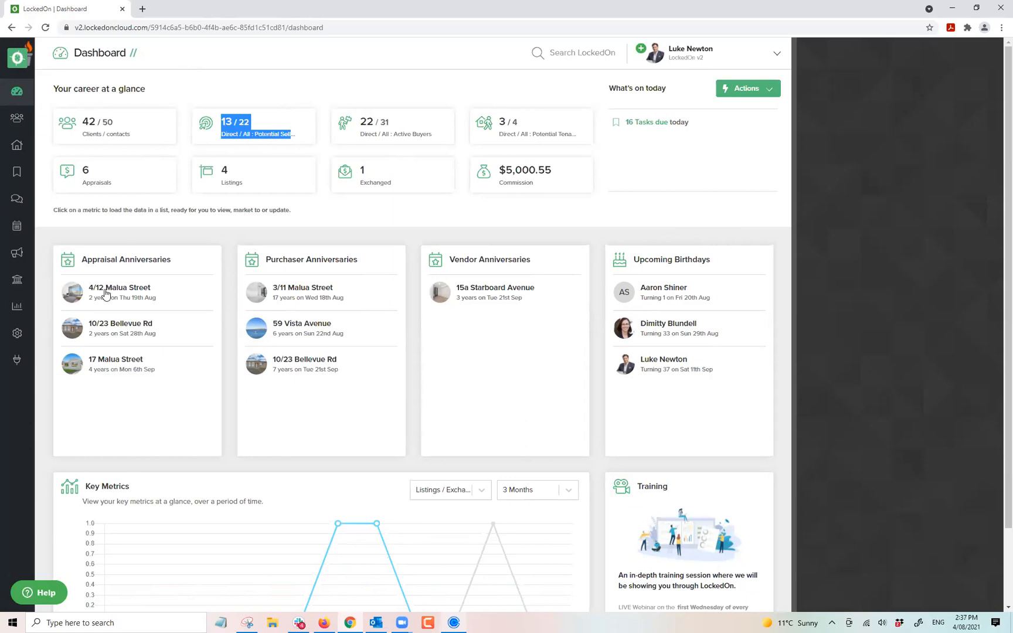
triple_click(140, 209)
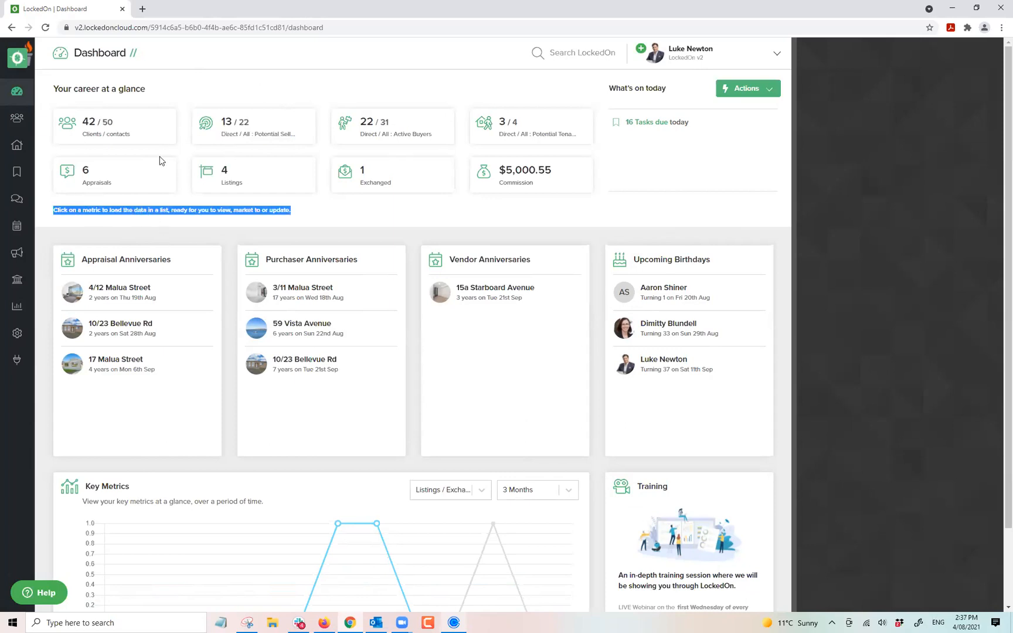
left_click(237, 95)
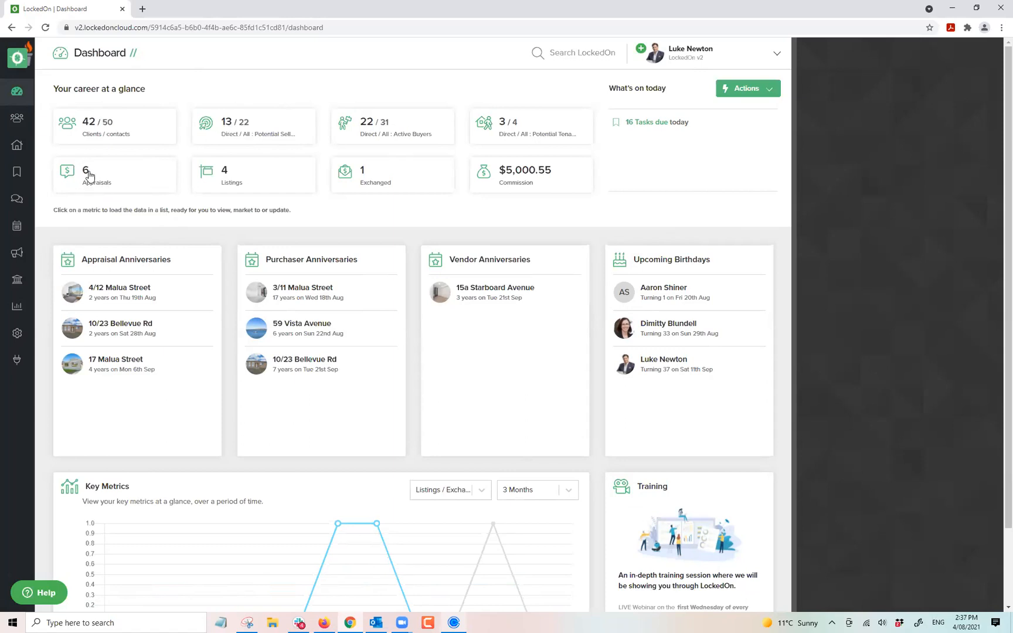
left_click_drag(223, 135, 302, 136)
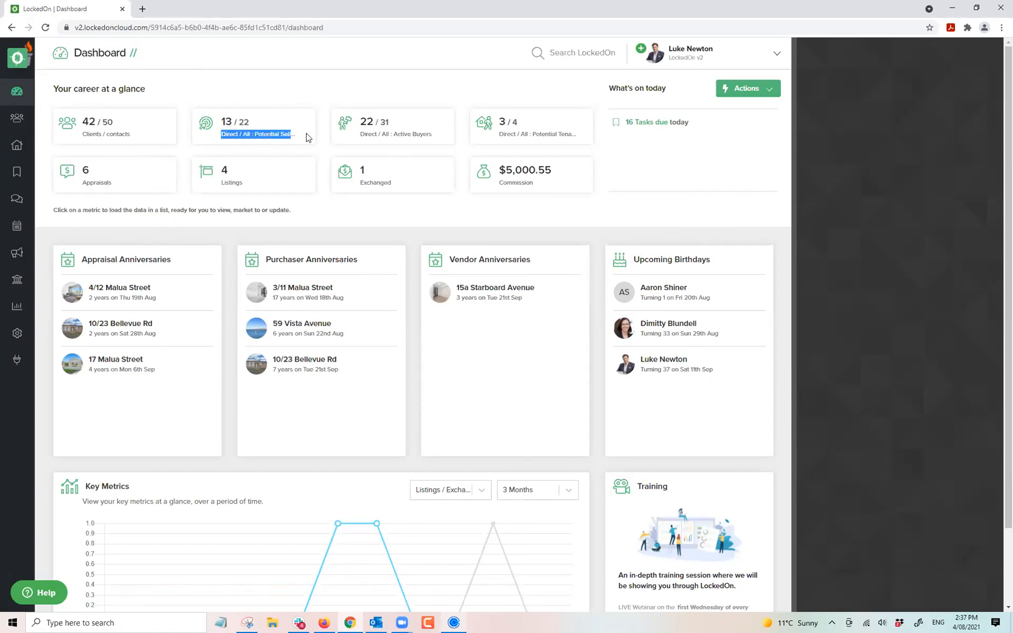
triple_click(235, 134)
left_click(240, 96)
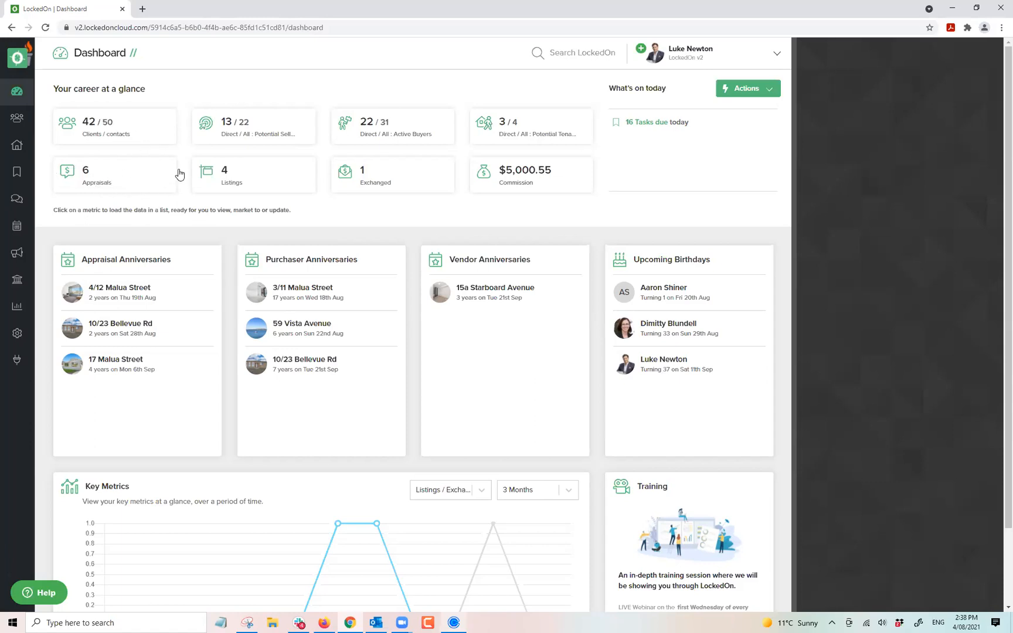
triple_click(273, 132)
left_click(278, 92)
left_click_drag(247, 130, 296, 140)
left_click(238, 104)
Search Clients for the couple by name and open their record.
left_click(18, 119)
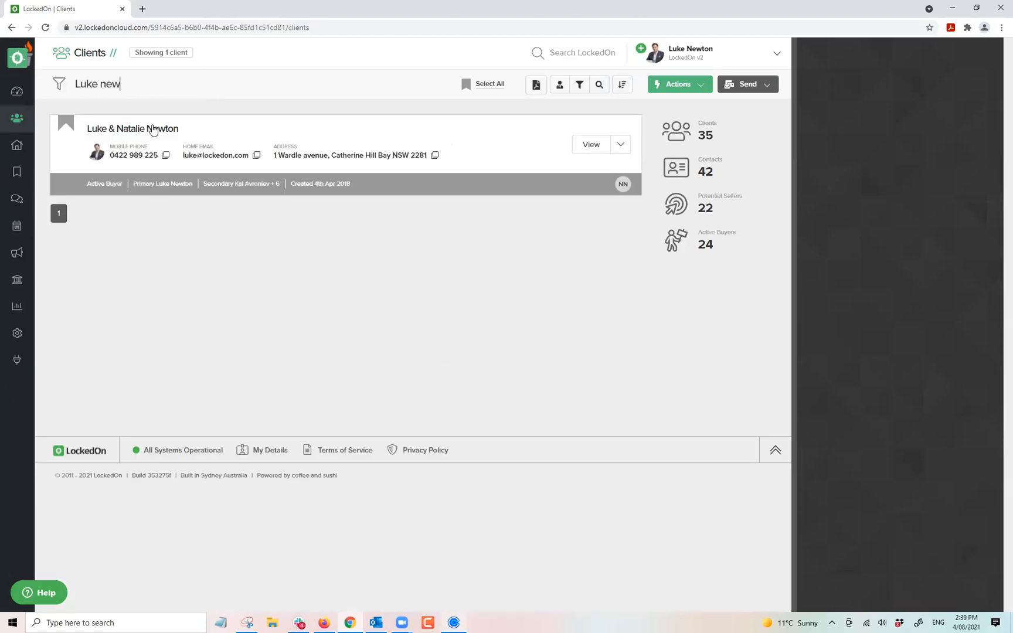
left_click(170, 129)
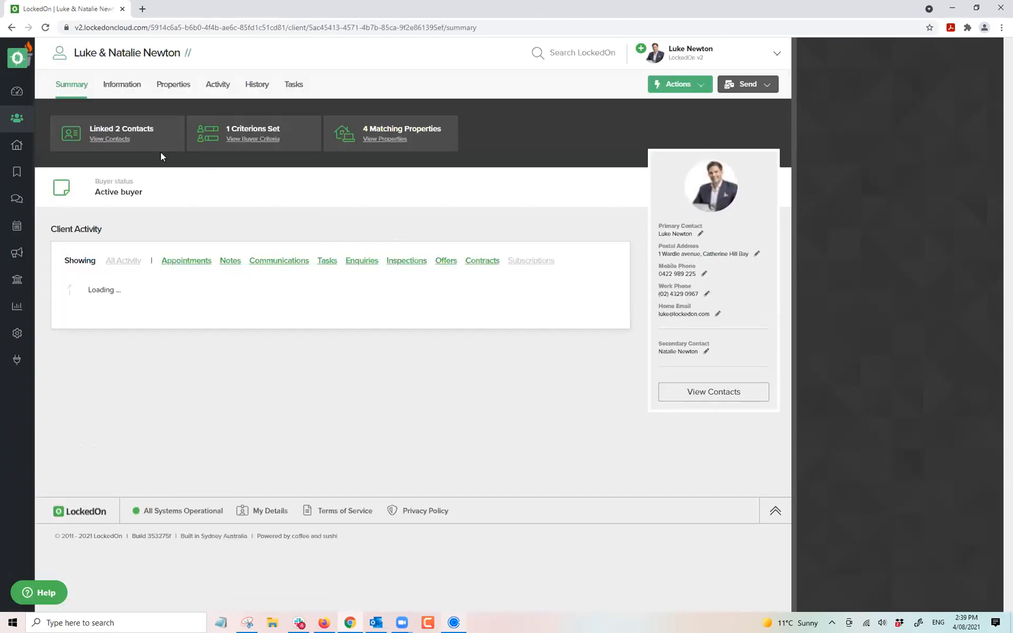
Switch on Potential Seller in General Information, save it, and show the client's Properties.
left_click(121, 87)
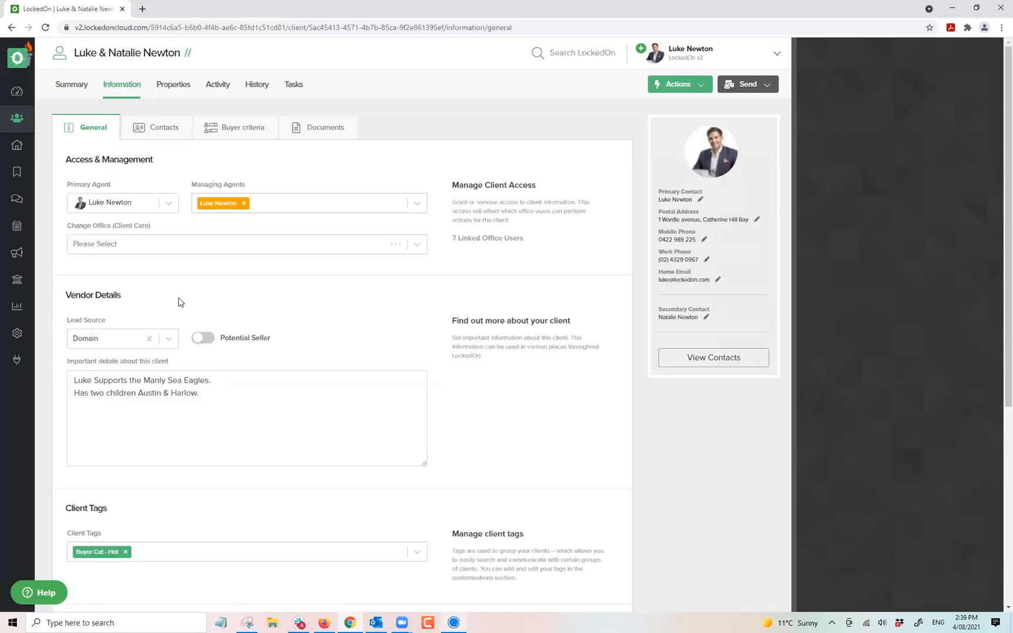
left_click(206, 339)
scroll(213, 343, "down", 1)
scroll(212, 344, "down", 5)
left_click(148, 448)
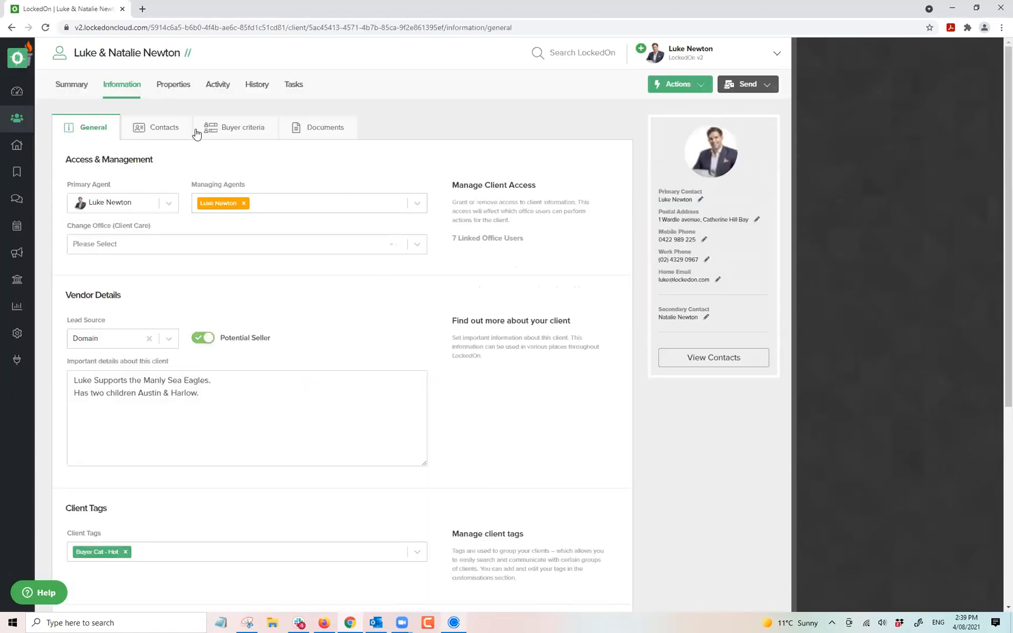
left_click(181, 91)
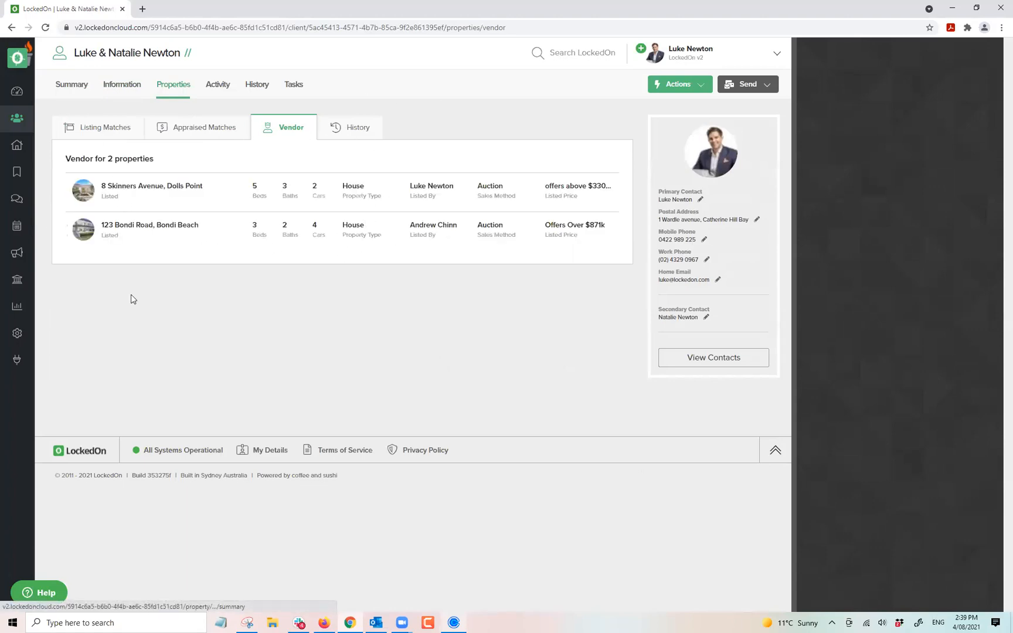
left_click(660, 84)
left_click(678, 151)
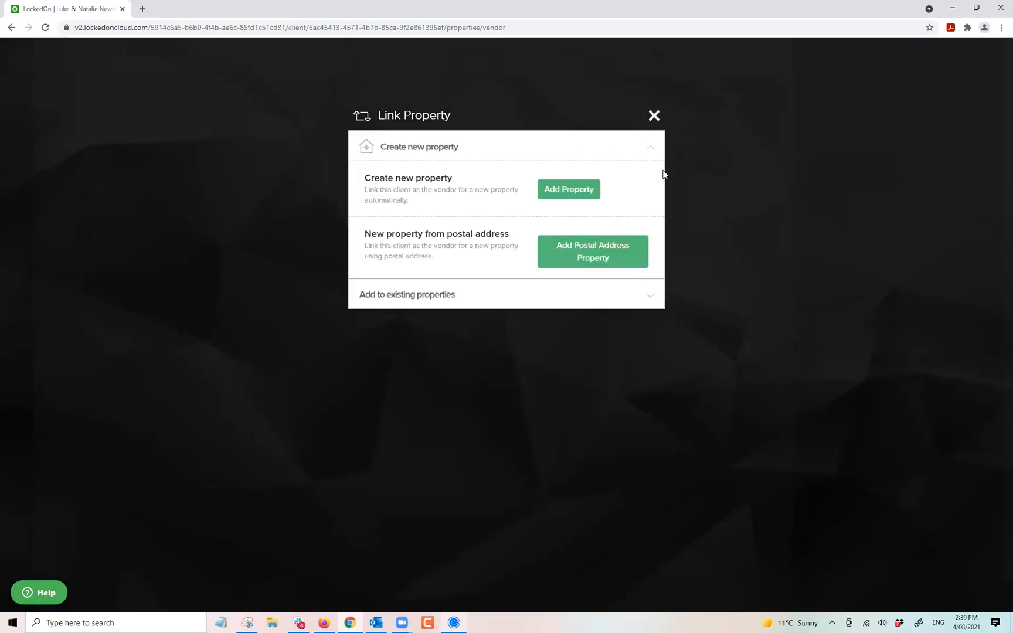
left_click(576, 191)
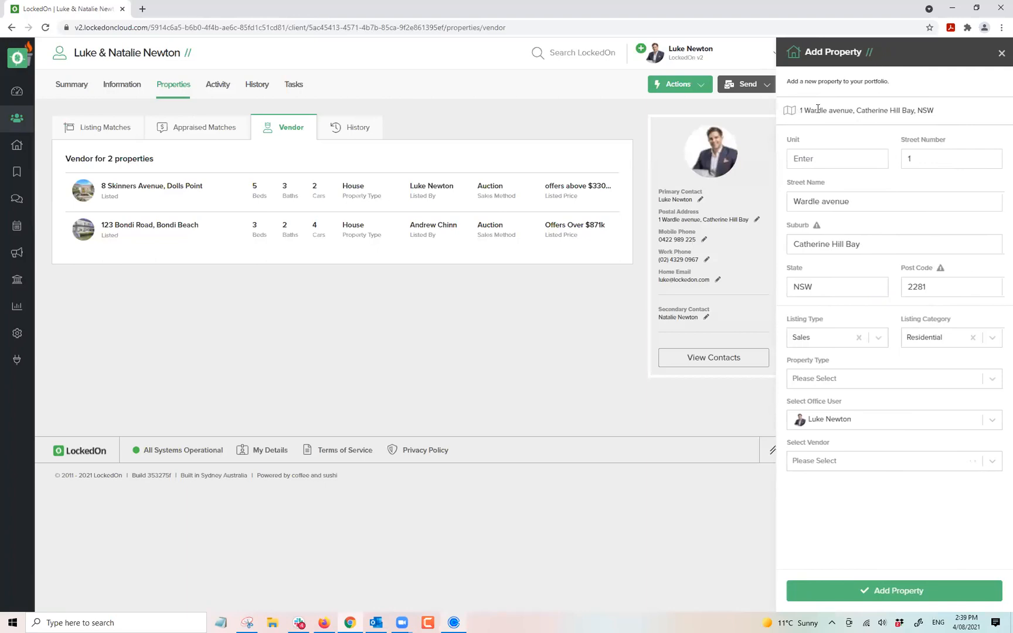
left_click_drag(929, 110, 747, 113)
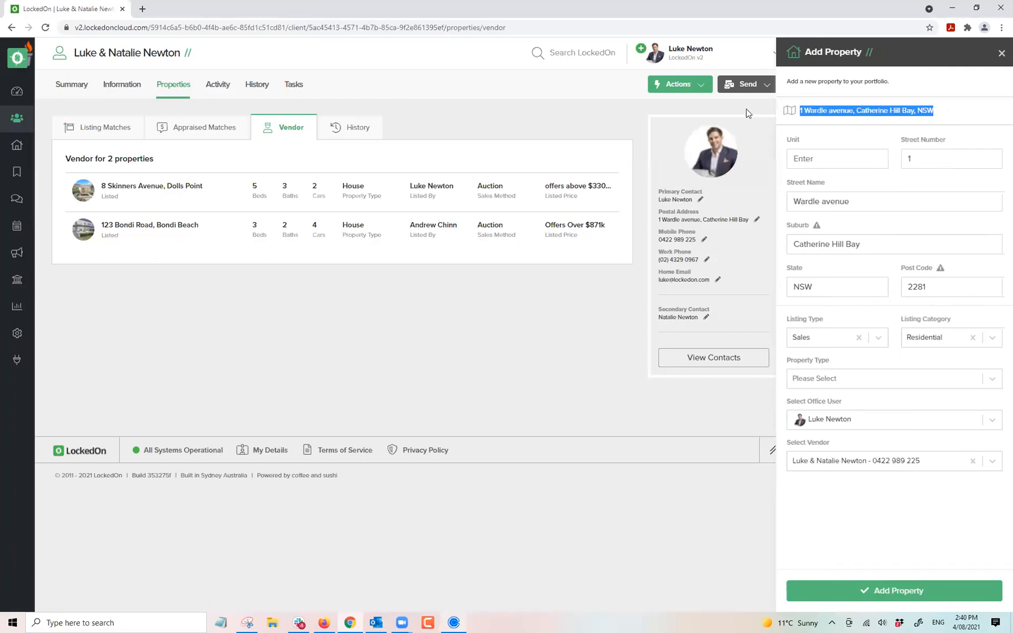
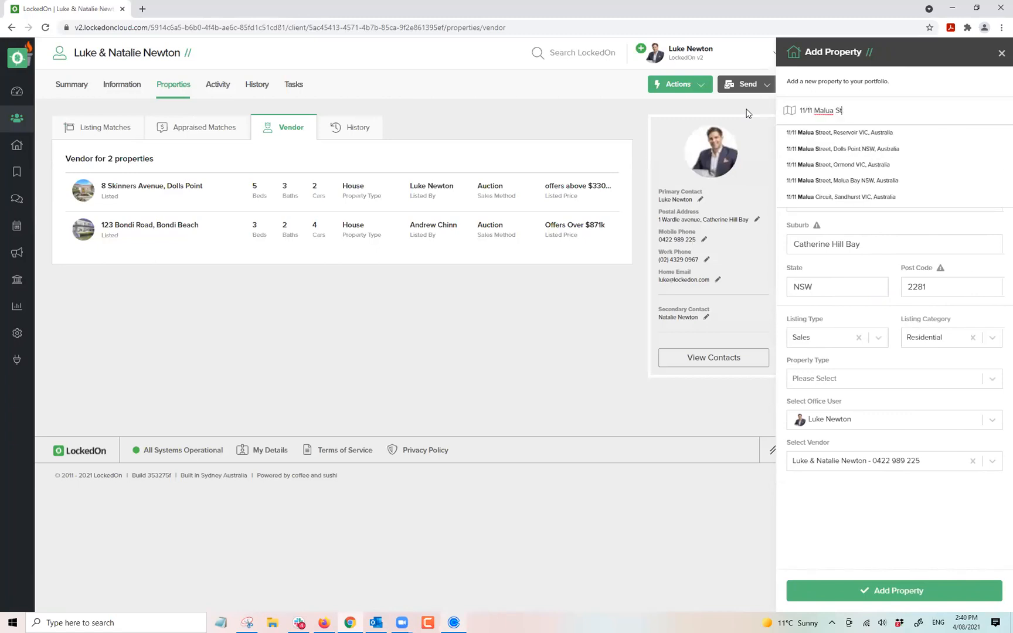
left_click(854, 150)
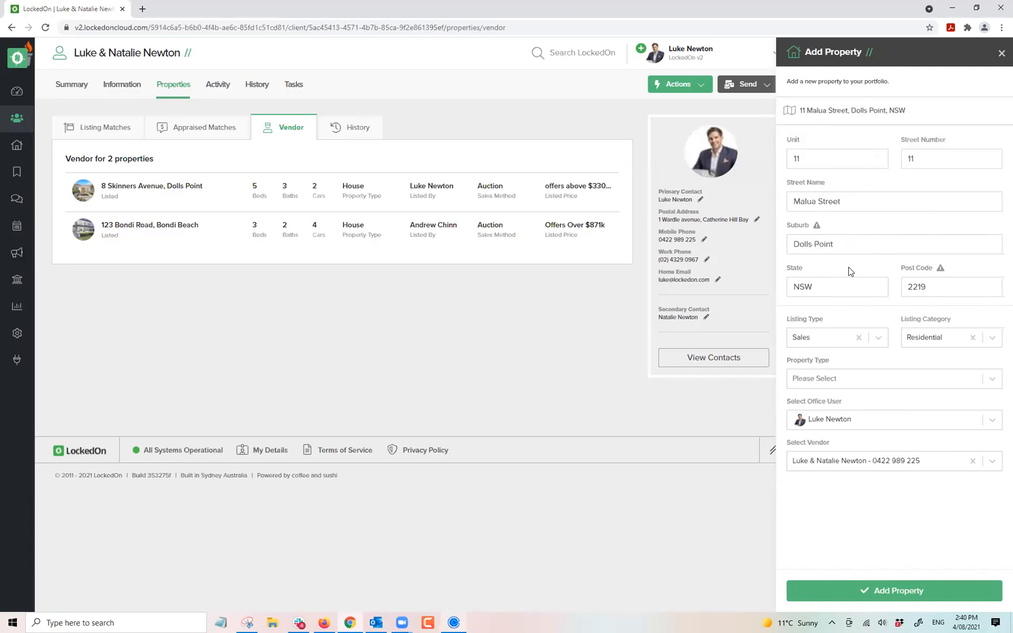
left_click(822, 382)
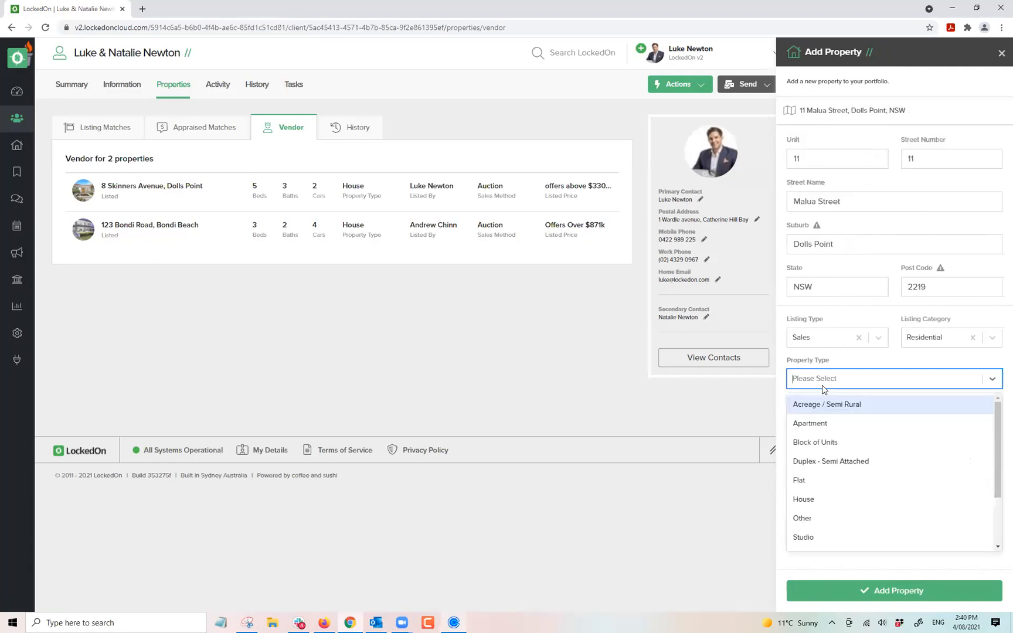
type("ap")
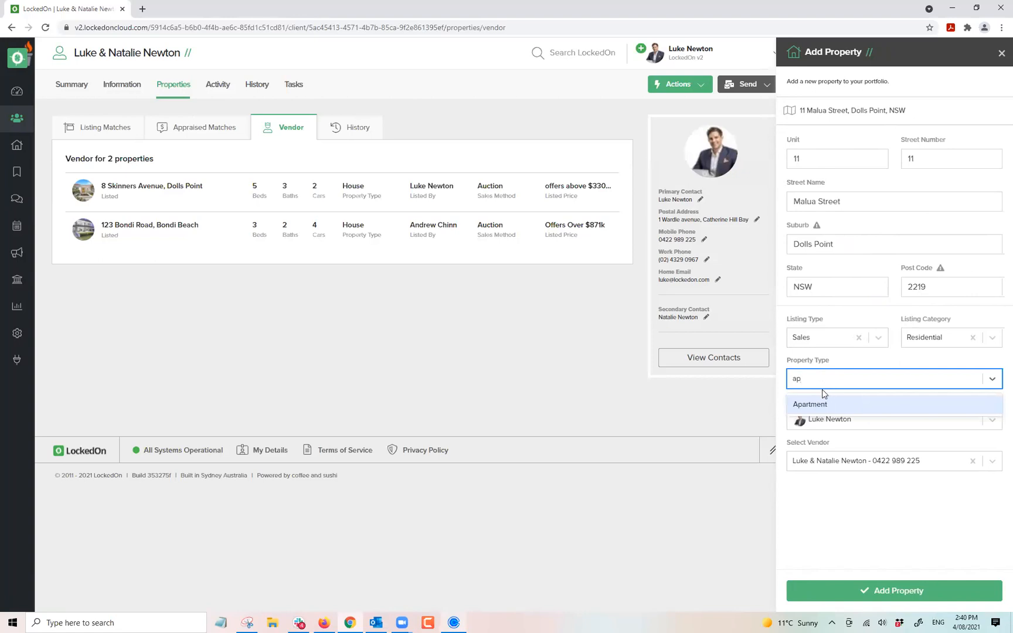
left_click(823, 404)
left_click(894, 590)
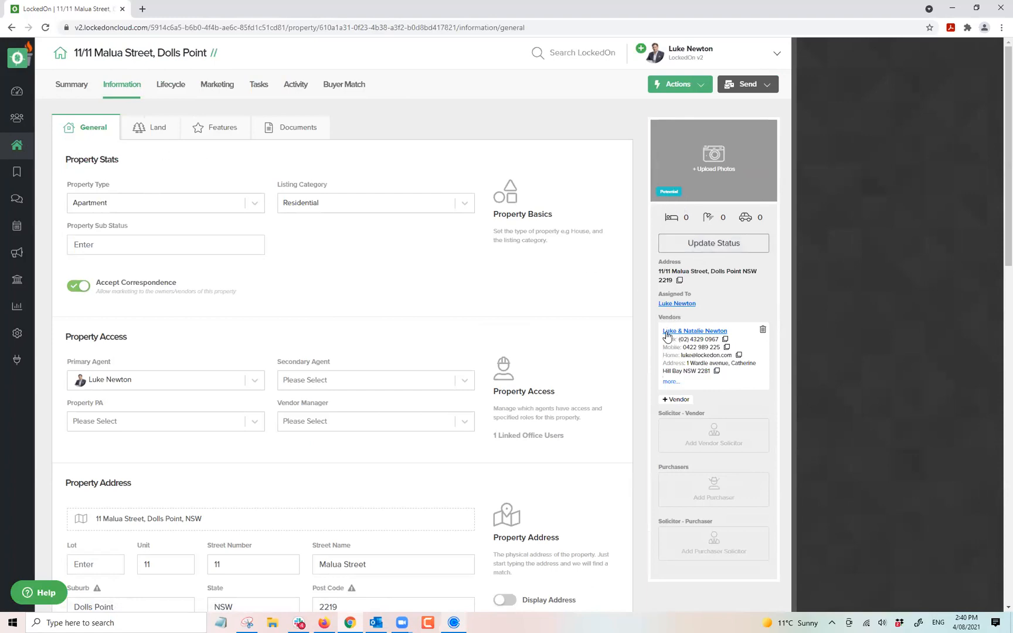
left_click(694, 246)
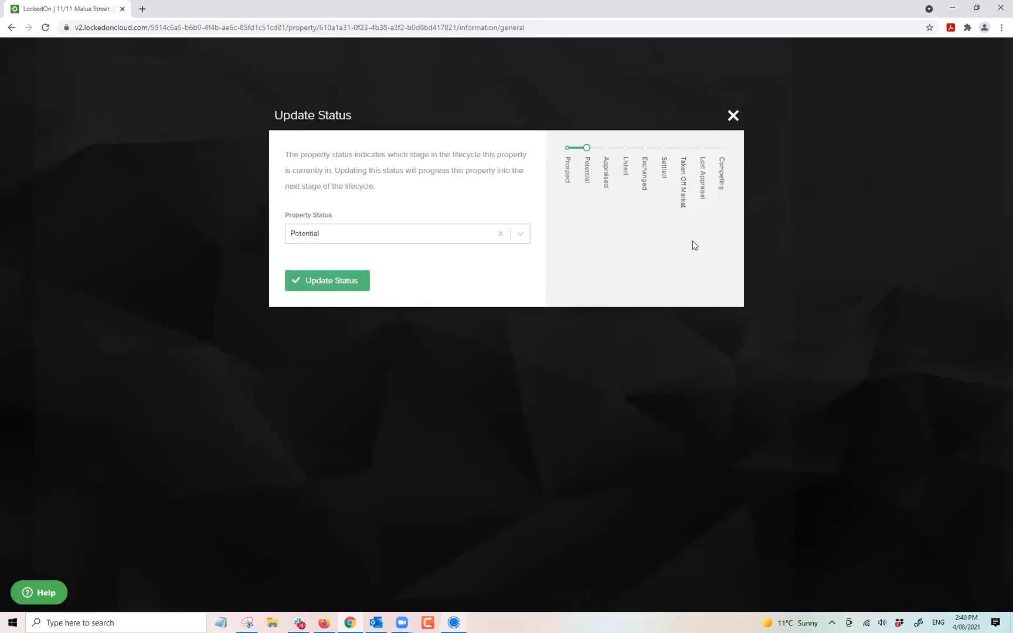
left_click(384, 240)
left_click(315, 374)
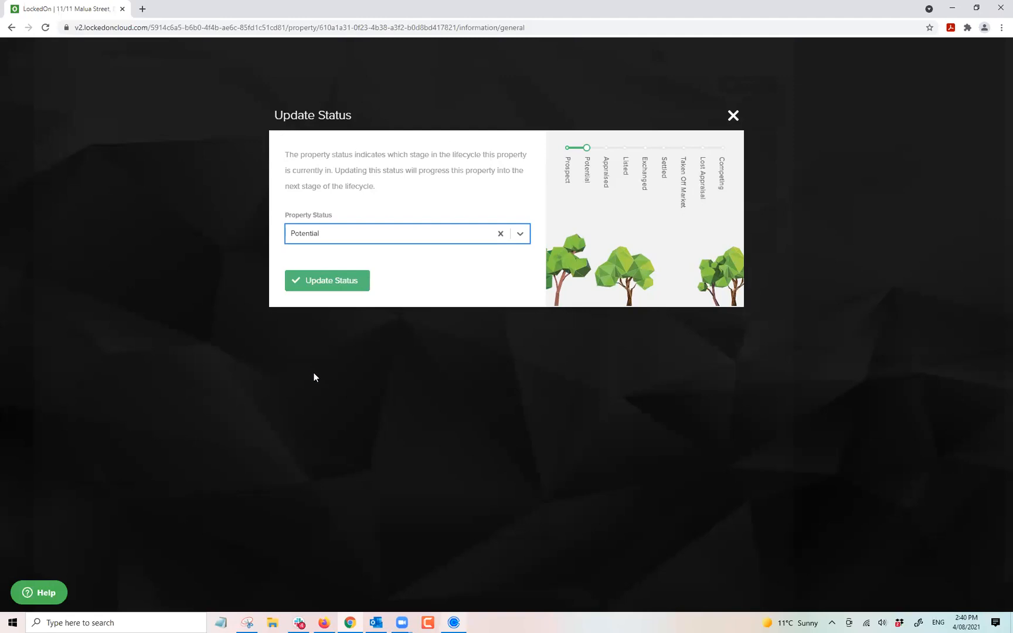
left_click(309, 237)
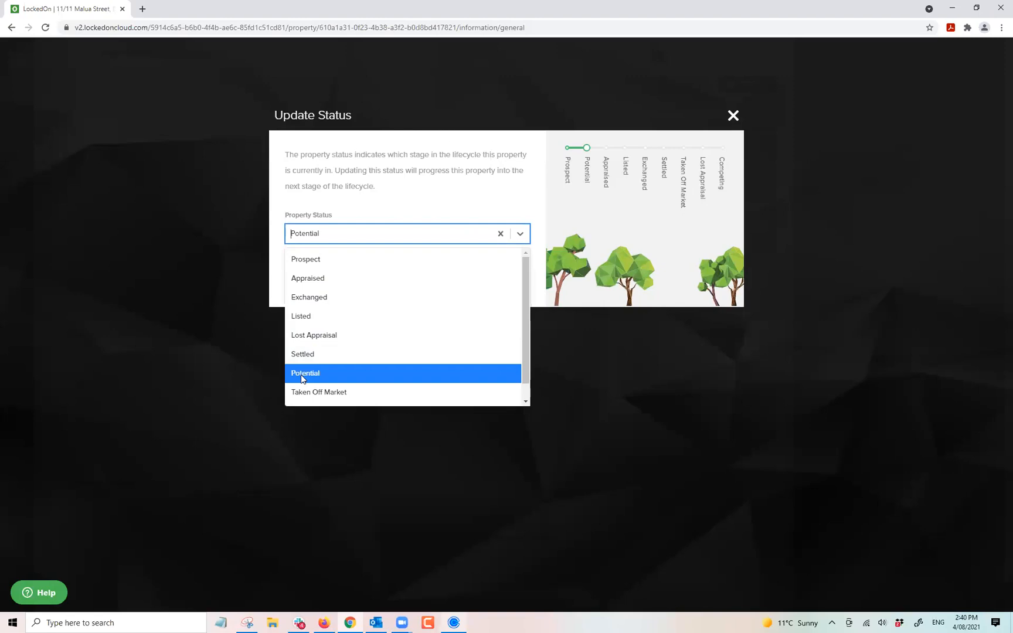
left_click(299, 280)
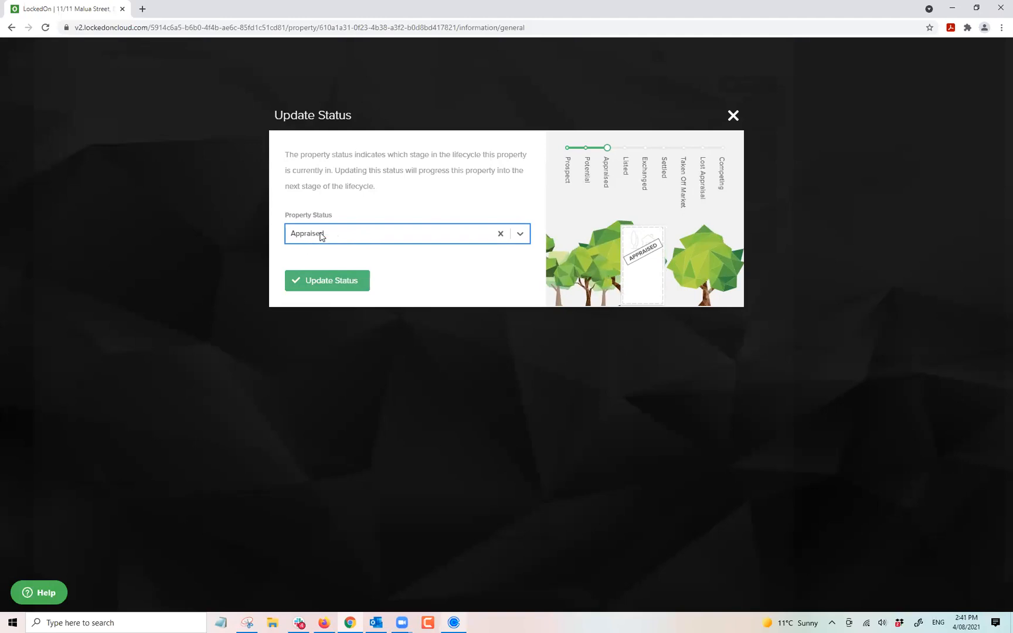
left_click(374, 237)
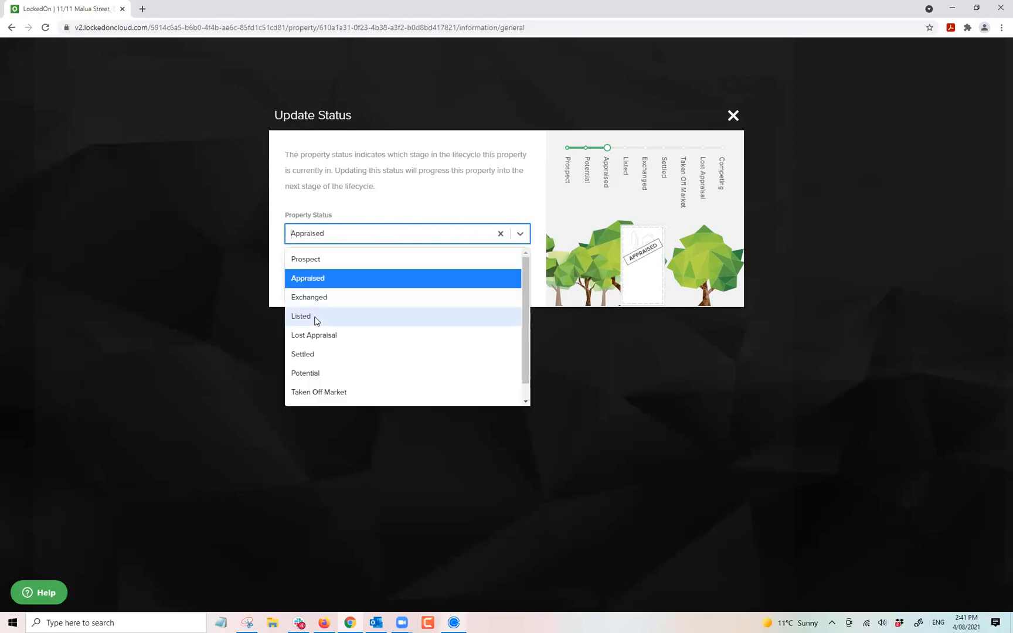
left_click(315, 320)
left_click(345, 241)
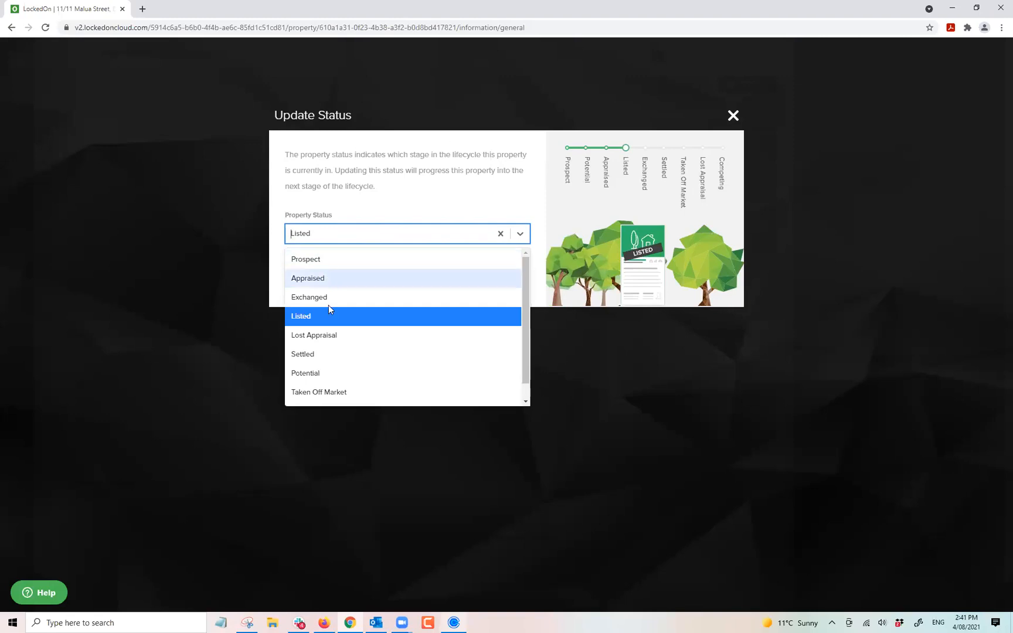
left_click(310, 297)
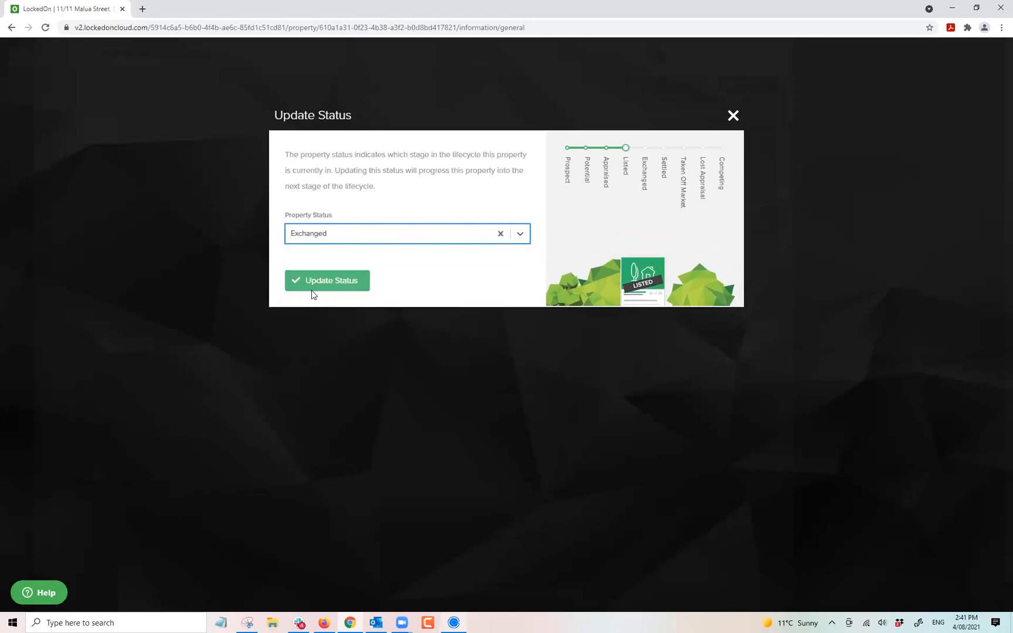
left_click(337, 241)
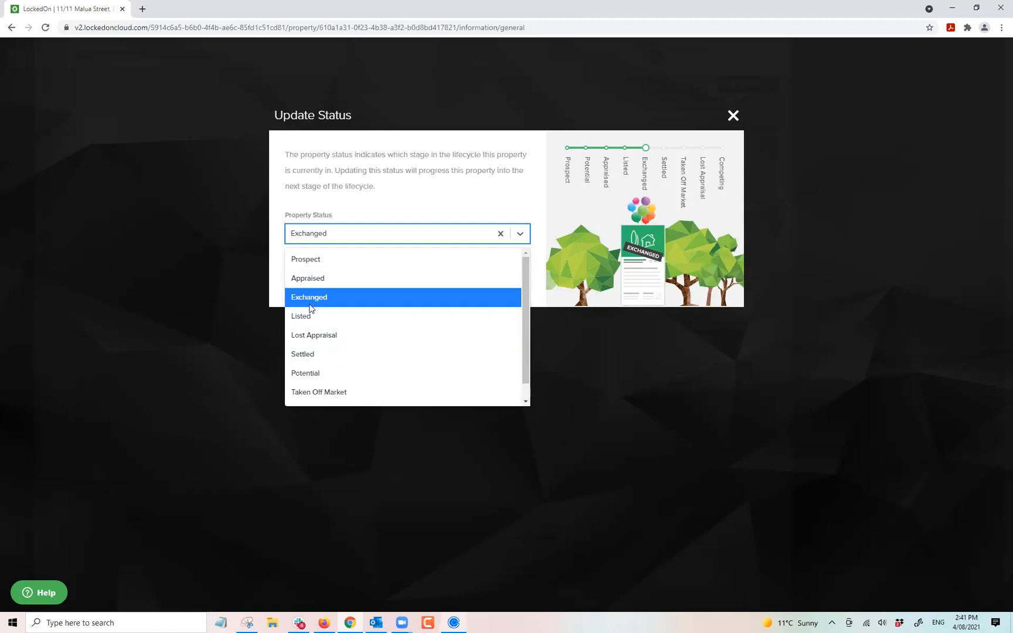
left_click(306, 353)
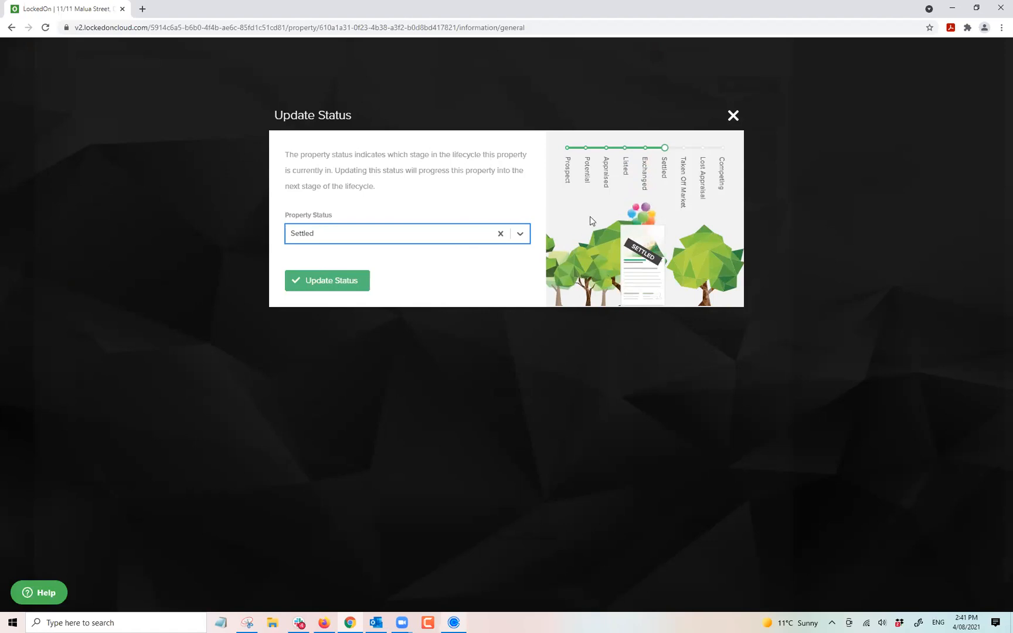
left_click(324, 238)
left_click(311, 373)
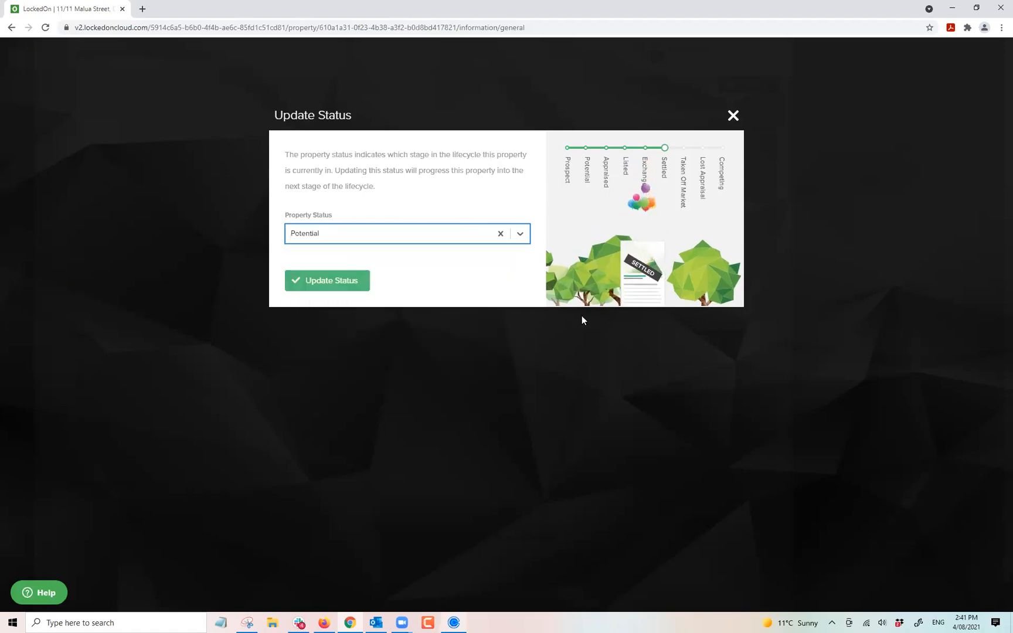
left_click(373, 244)
left_click(337, 288)
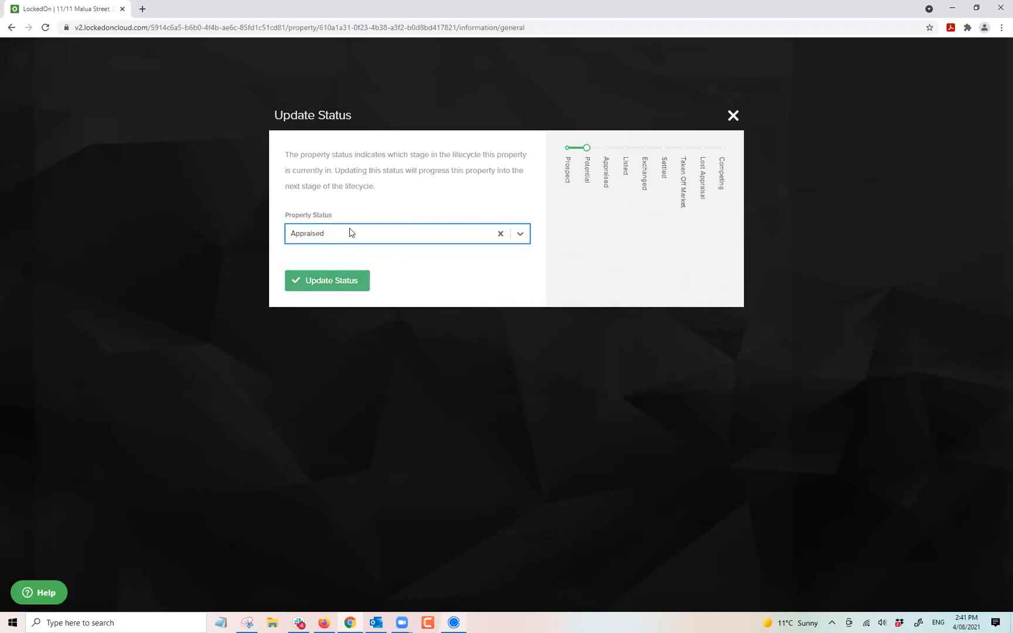
left_click(349, 231)
left_click(352, 215)
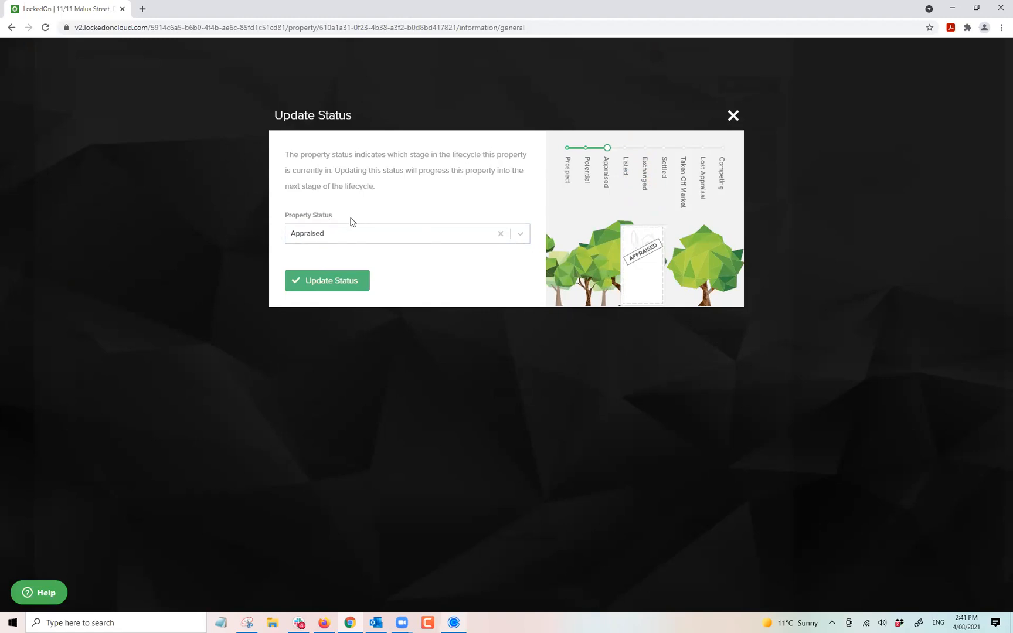
left_click(345, 236)
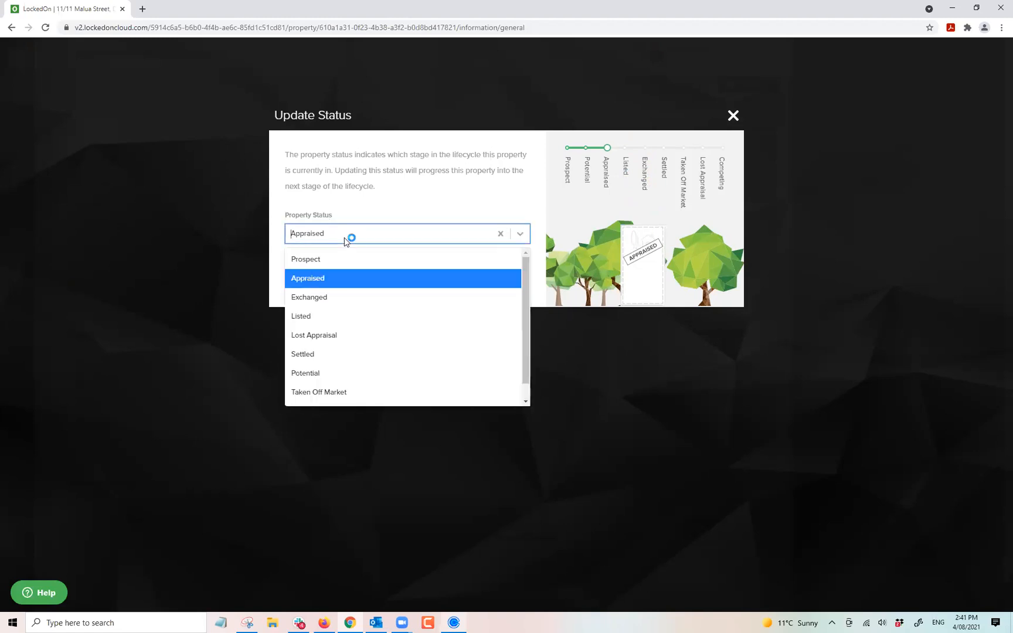
left_click(331, 373)
left_click(346, 286)
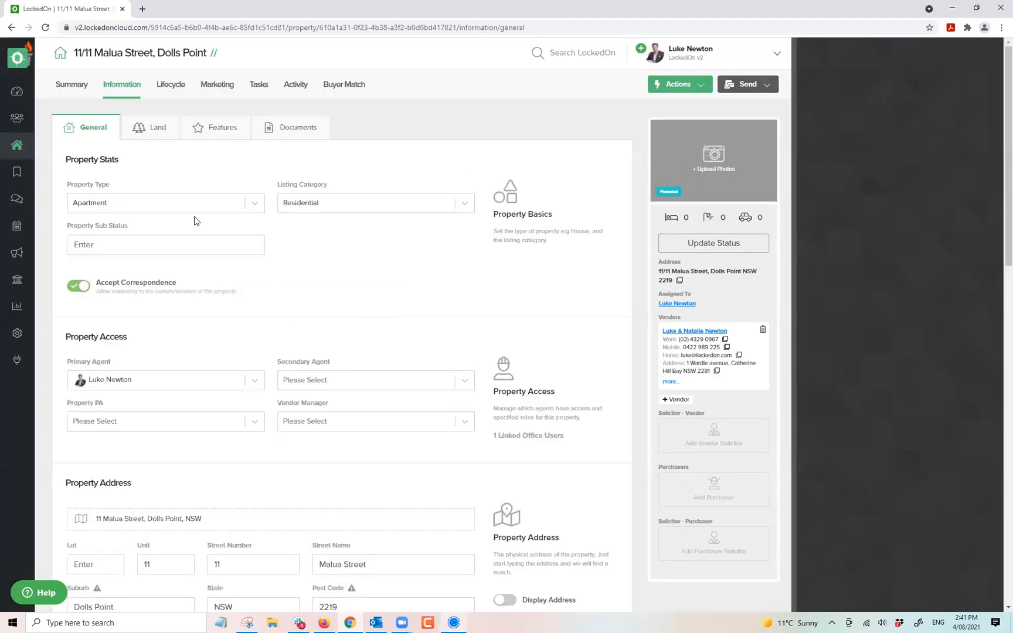
Set Property Essentials to 1 bathroom and 1 garage alongside 2 bedrooms, and save.
scroll(261, 462, "down", 4)
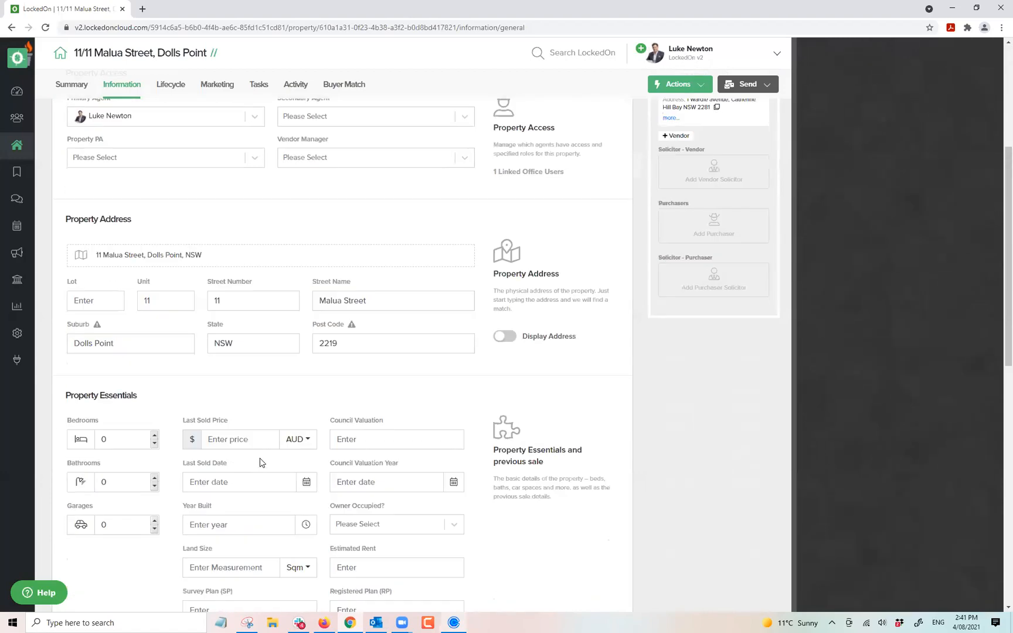
scroll(261, 462, "down", 3)
scroll(261, 462, "up", 7)
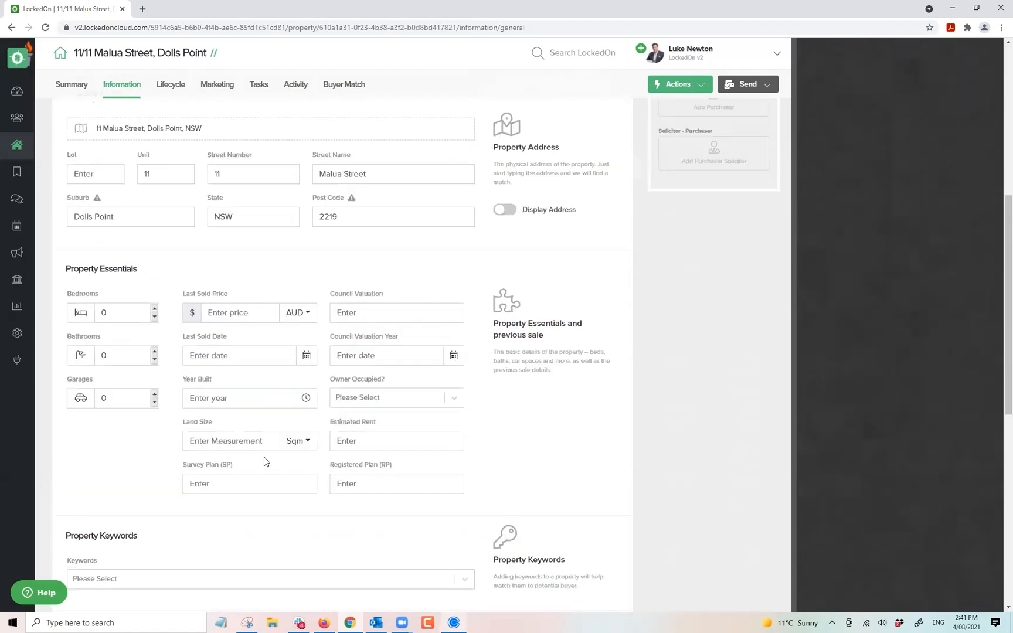
scroll(295, 326, "down", 5)
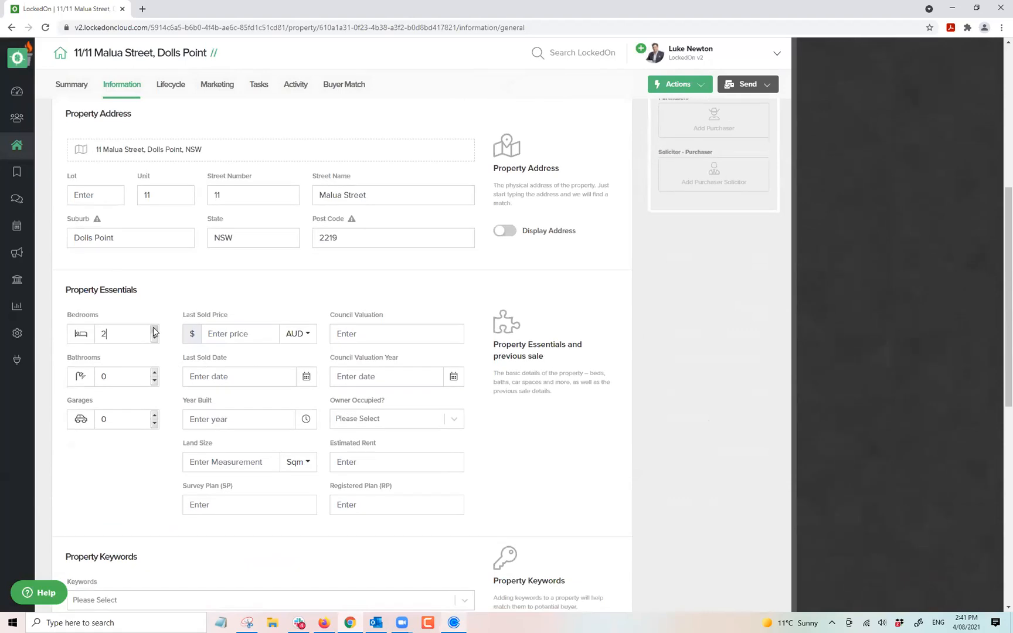
left_click(154, 373)
left_click(155, 415)
scroll(205, 414, "up", 5)
scroll(189, 459, "down", 7)
scroll(188, 455, "down", 4)
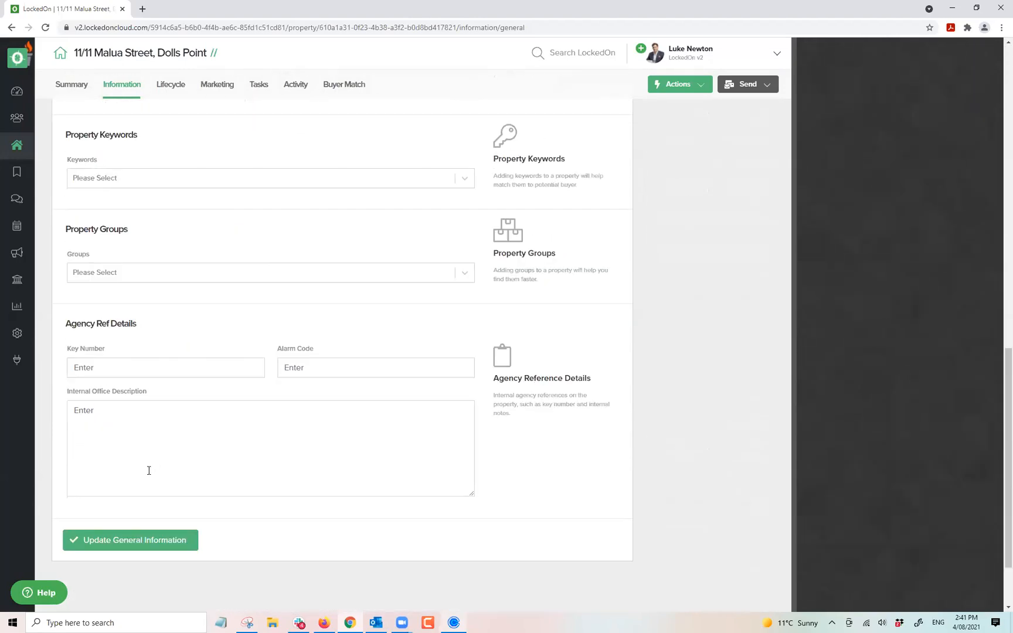
left_click(145, 539)
scroll(197, 359, "up", 15)
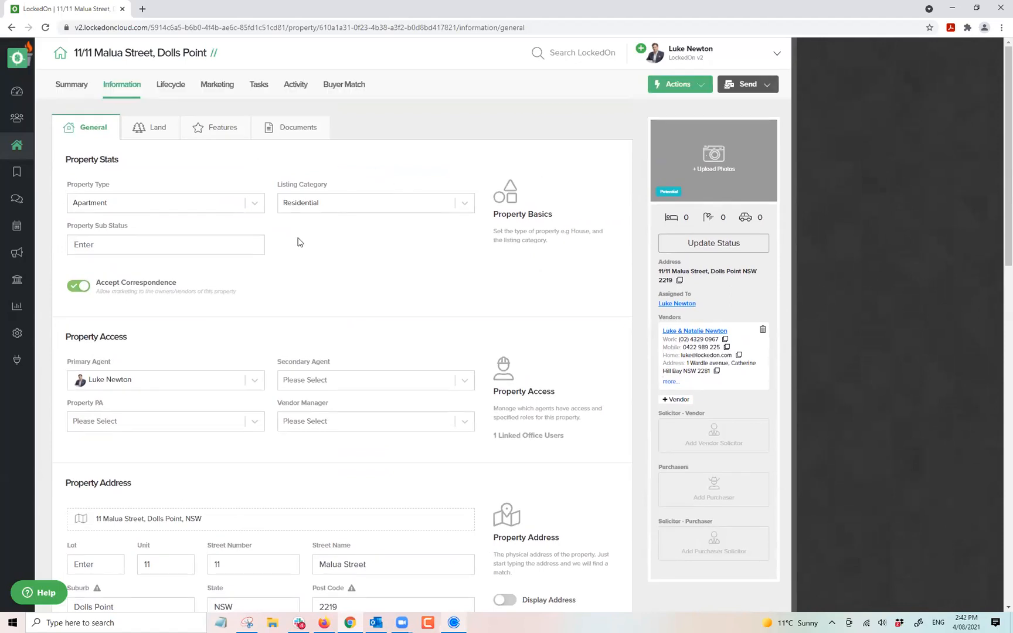
scroll(299, 240, "down", 9)
scroll(241, 300, "up", 7)
scroll(245, 300, "up", 2)
Choose '1. Potential Appraisals' as the Malua Street property's DNA plan and apply it.
left_click(650, 90)
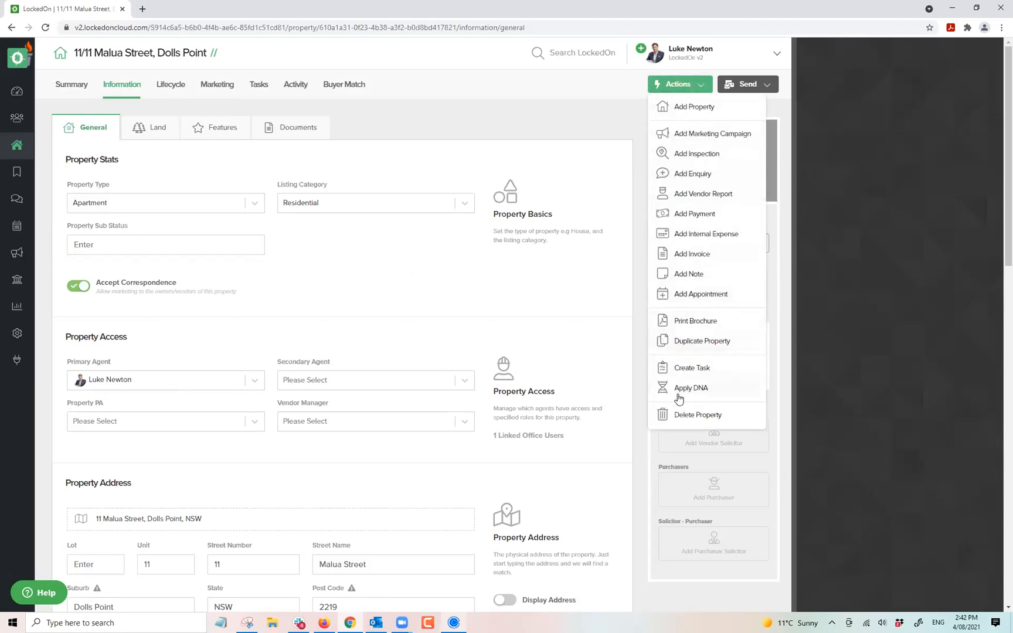
left_click(677, 393)
left_click(423, 215)
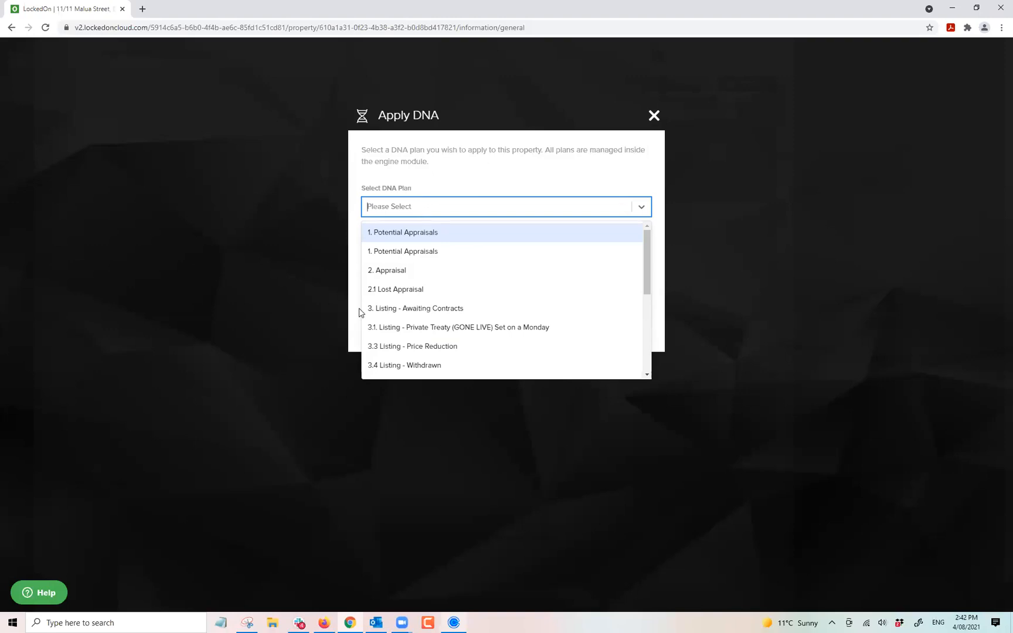
scroll(414, 286, "down", 2)
scroll(415, 281, "down", 1)
scroll(413, 275, "up", 5)
left_click(378, 252)
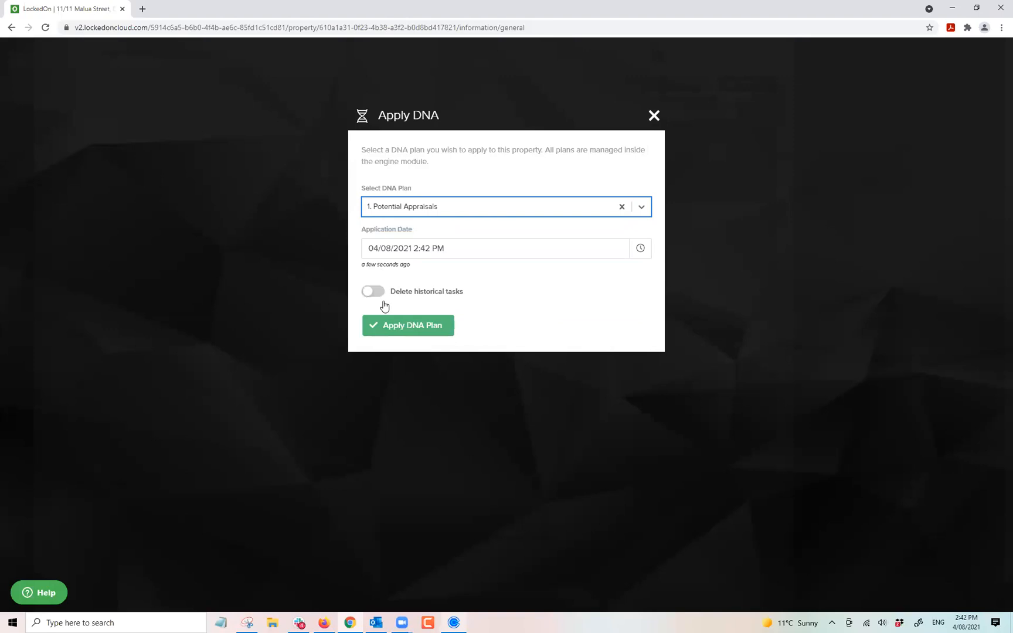
left_click(403, 334)
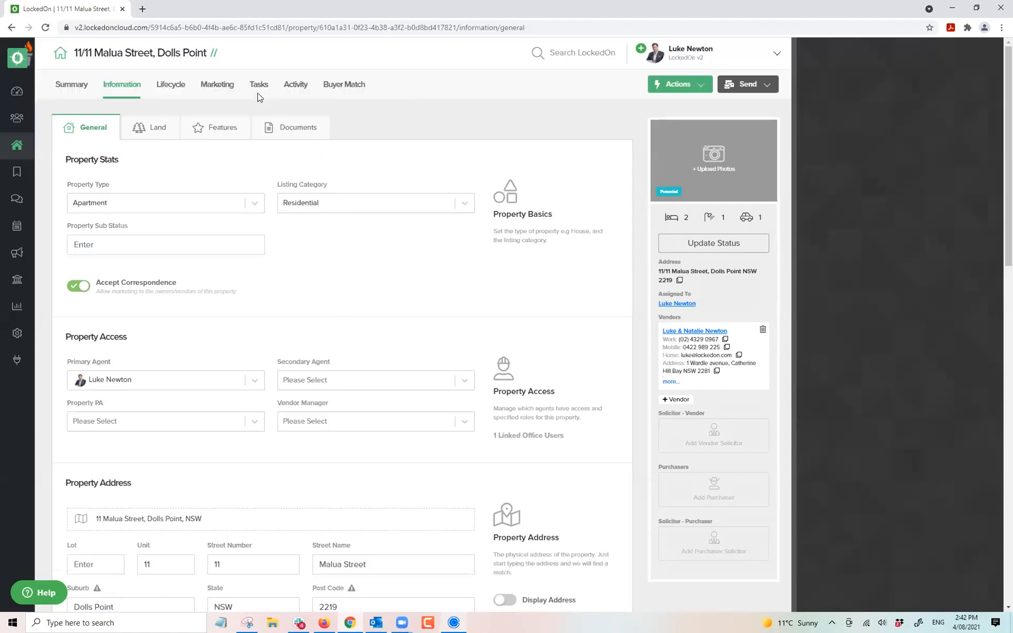
Start completing the 'Nice to Meet You' task from the Tasks page to bring up its vendor SMS.
left_click(257, 88)
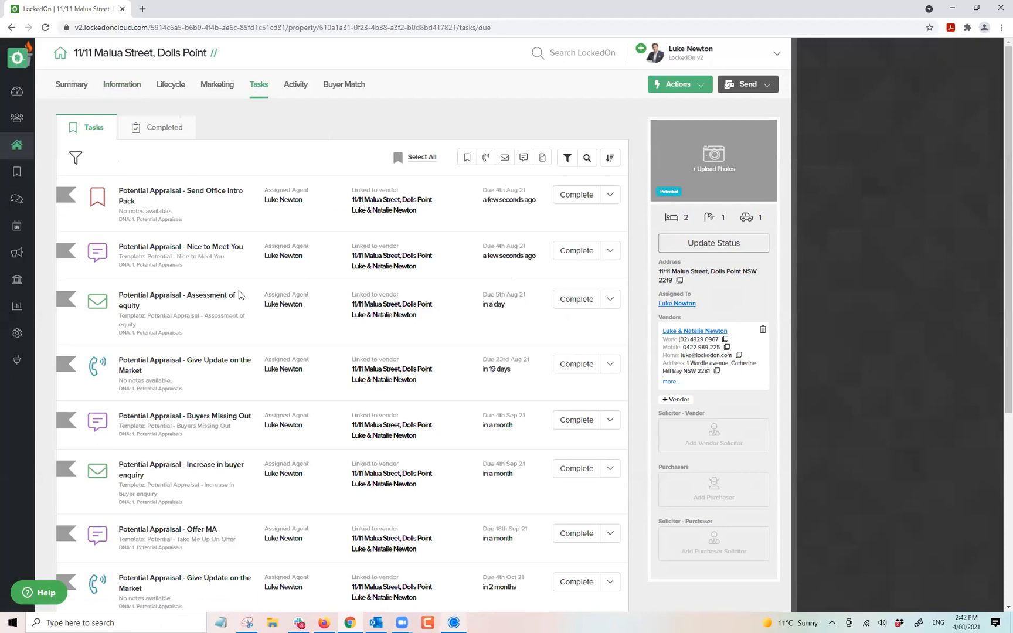
triple_click(202, 189)
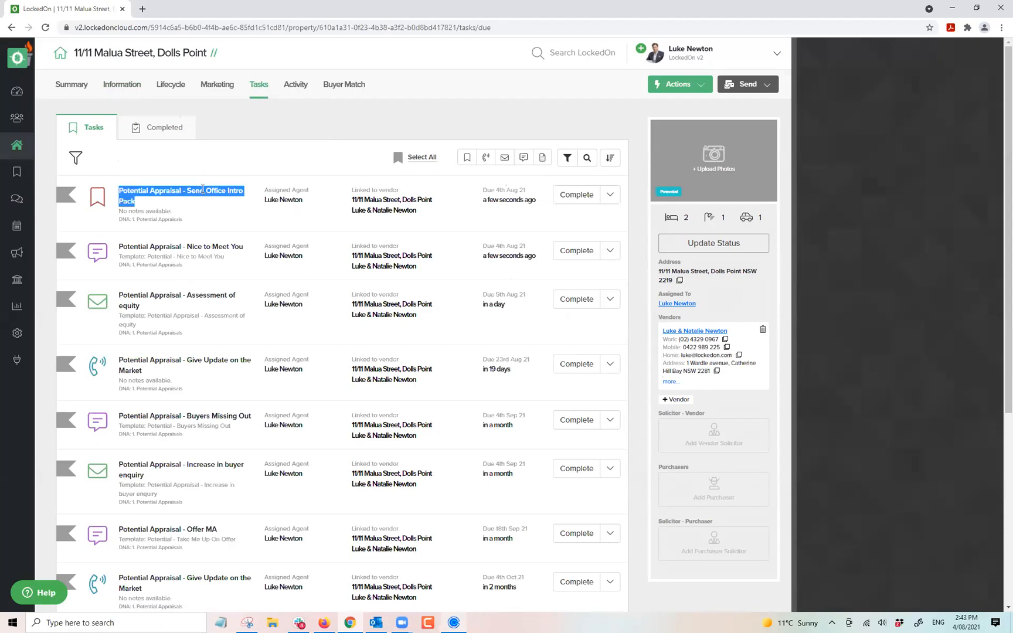
left_click(17, 171)
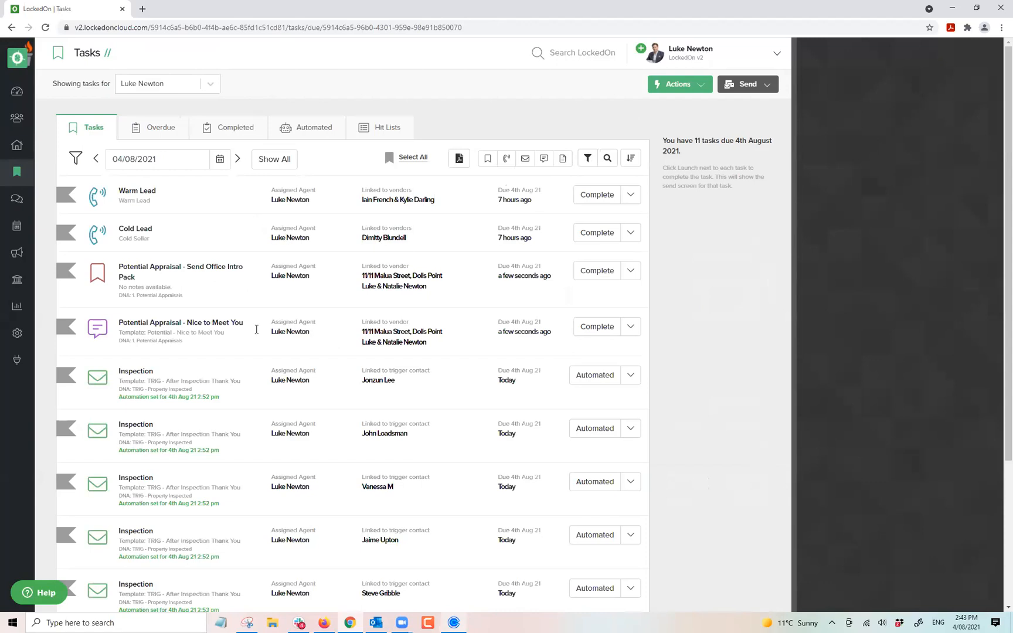
left_click(588, 328)
left_click(594, 329)
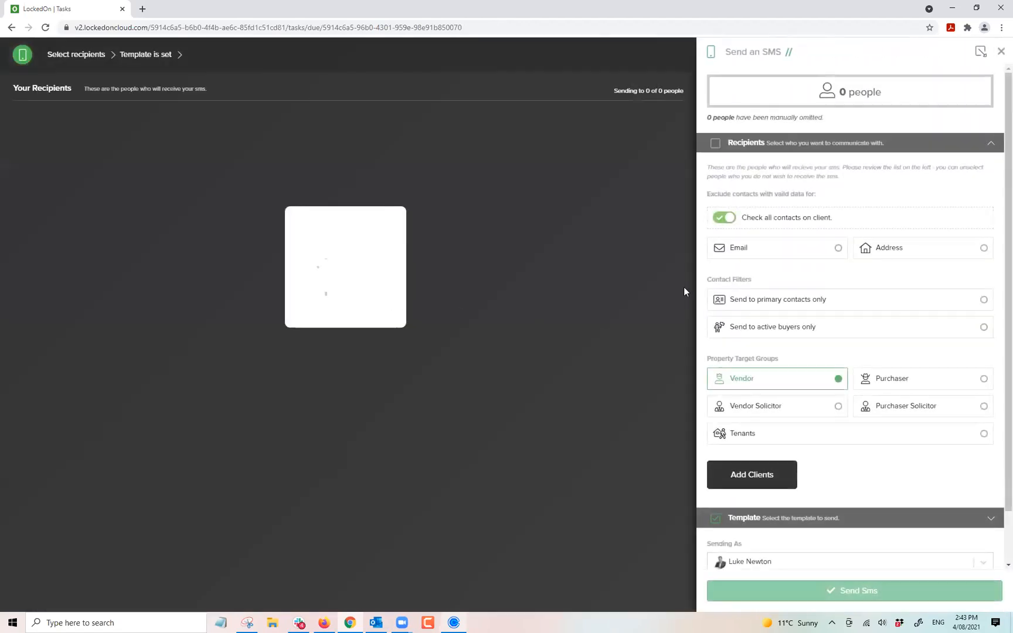
Send the previewed Nice to Meet You SMS and mark Send Office Intro Pack complete.
left_click(961, 224)
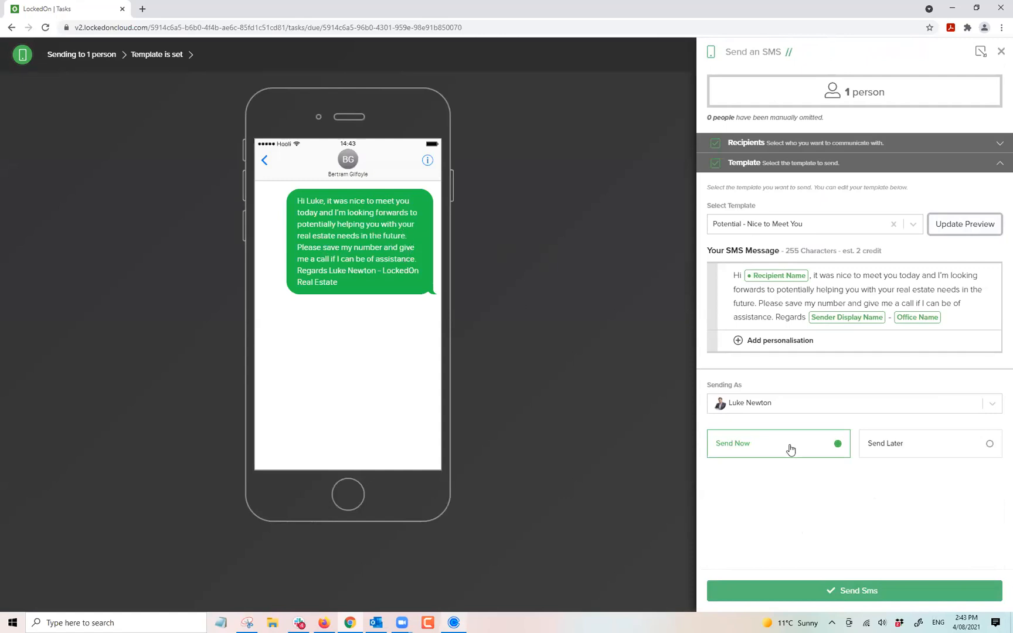
left_click(831, 591)
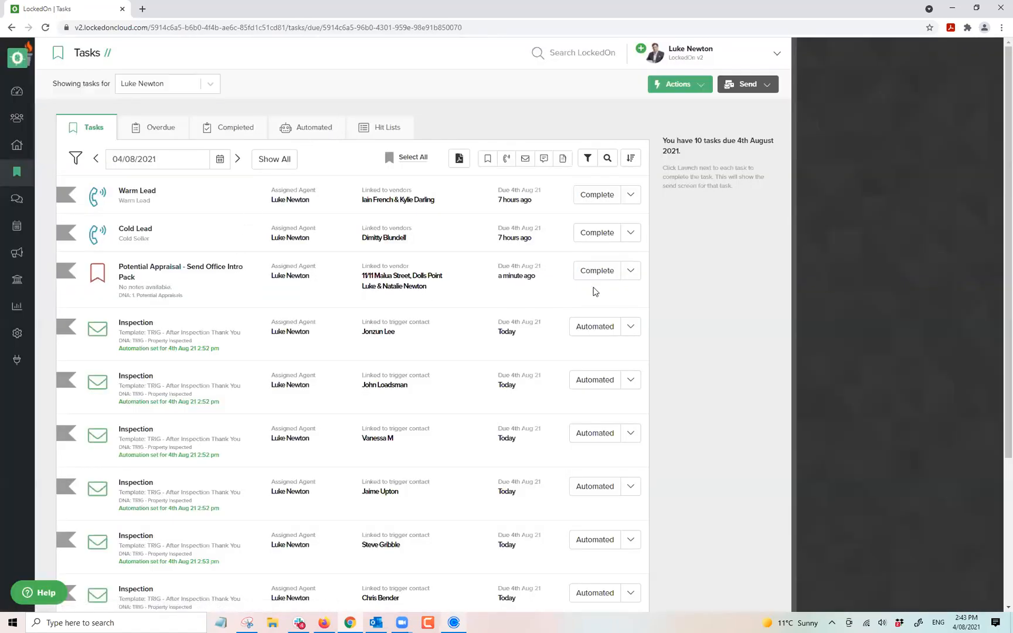
left_click(593, 276)
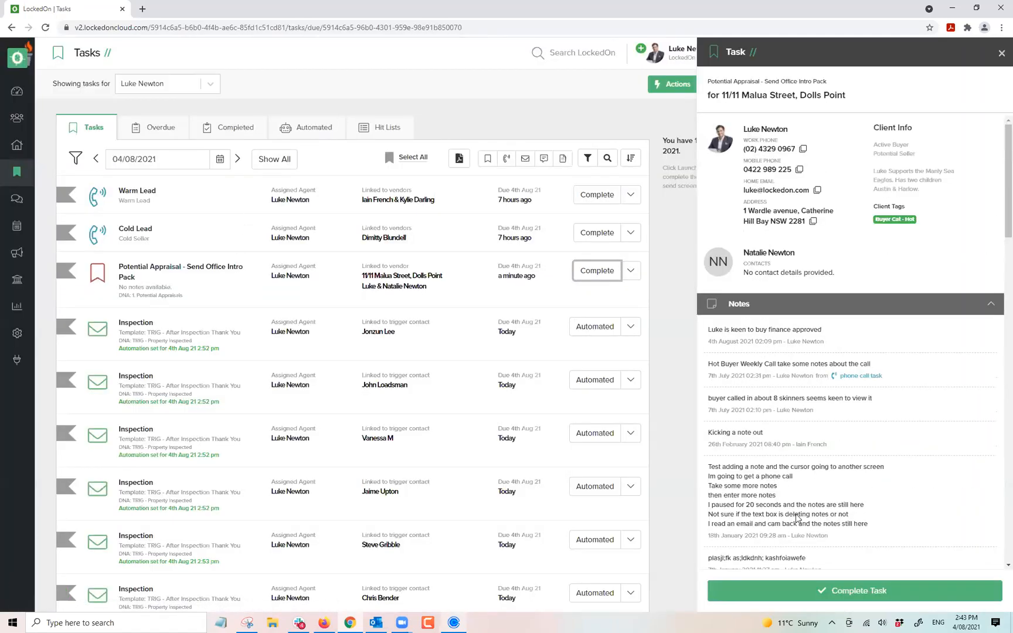
left_click(819, 593)
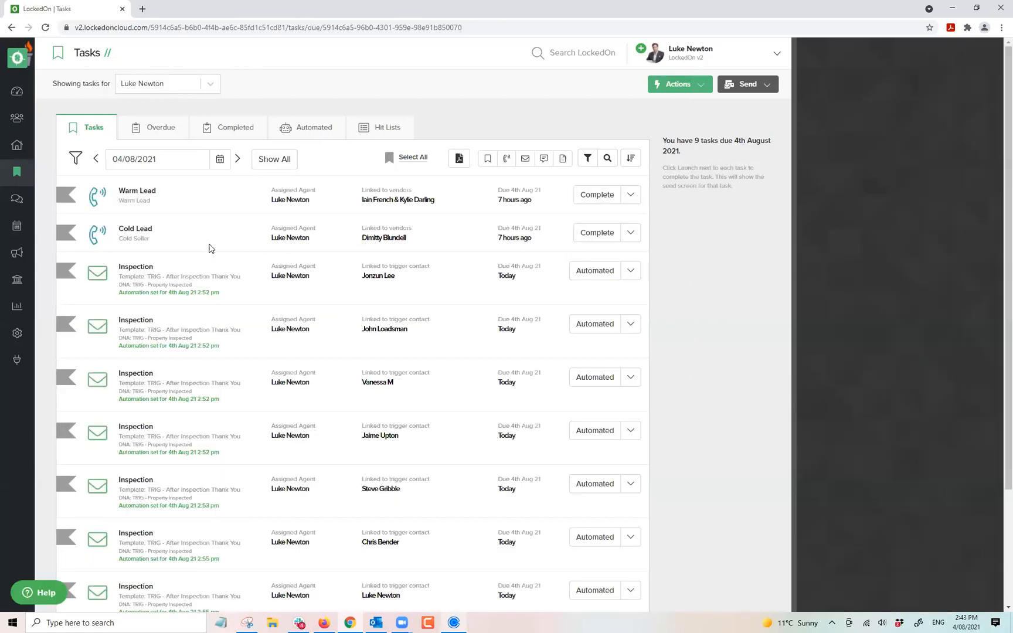
Check the completed tasks list and open the Dolls Point property from it.
left_click(212, 127)
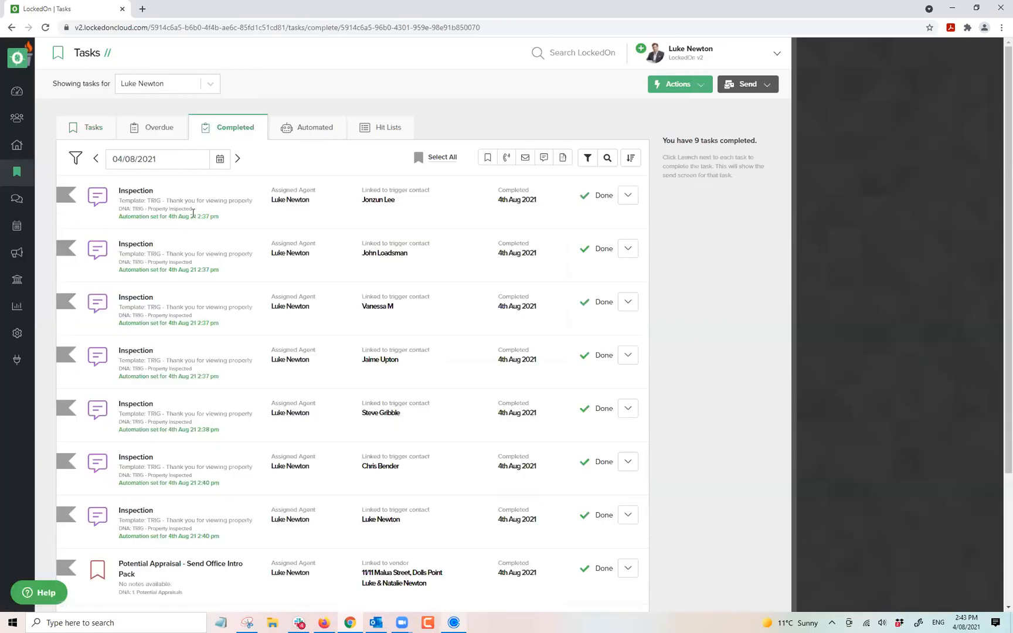
scroll(222, 268, "down", 3)
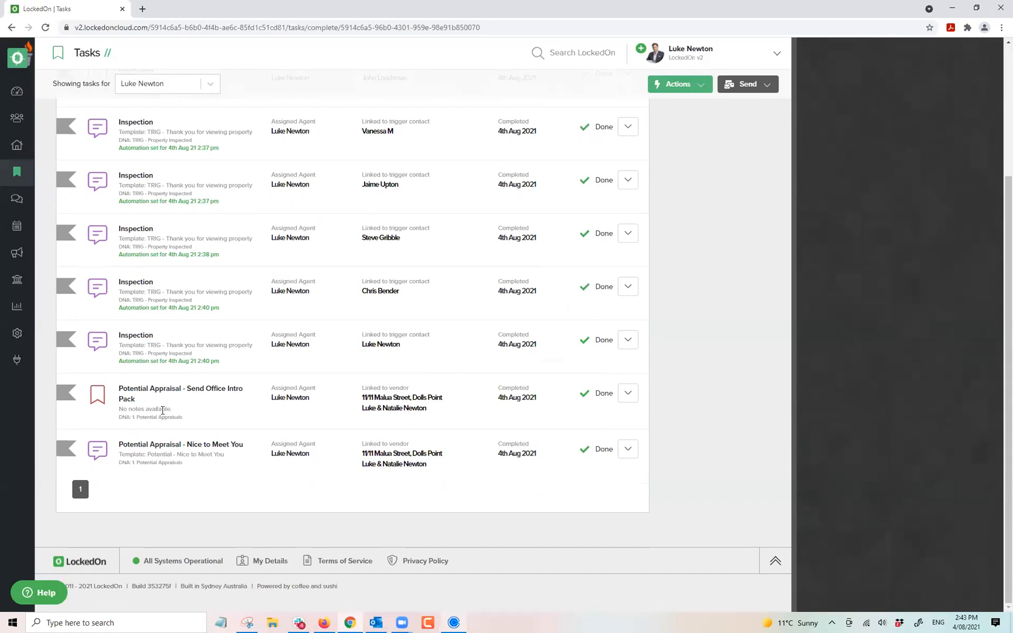
left_click(391, 409)
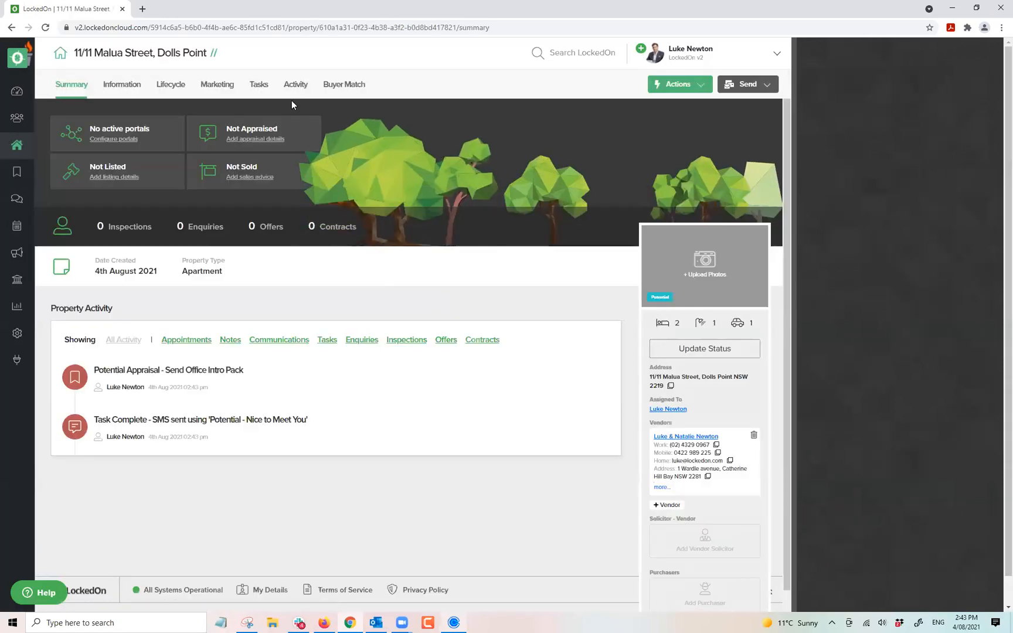
Preview the Assessment of equity email from the property's due tasks, then close it unsent.
left_click(260, 89)
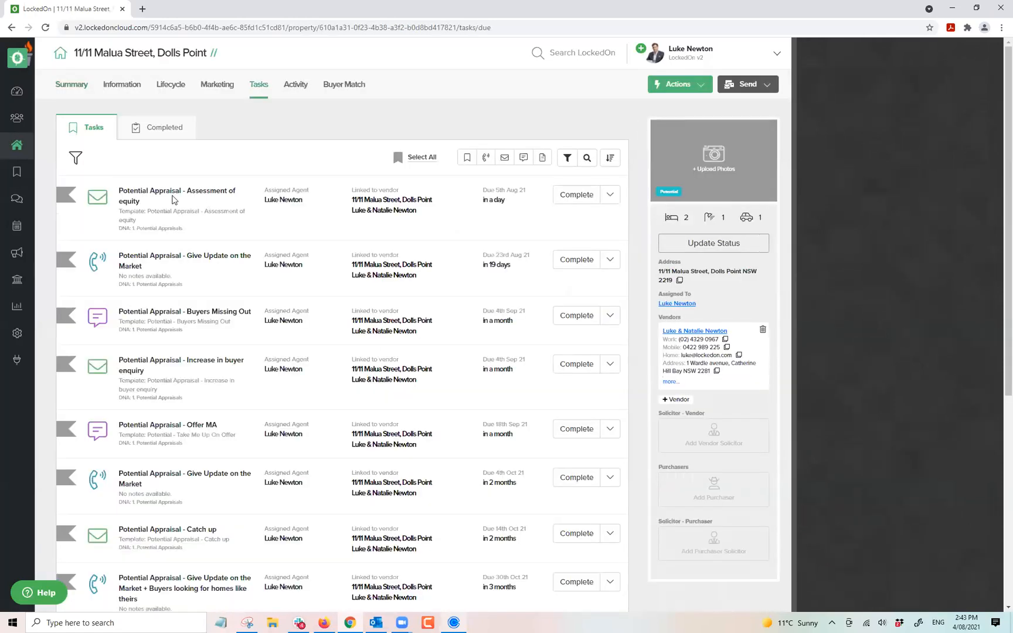
left_click(567, 201)
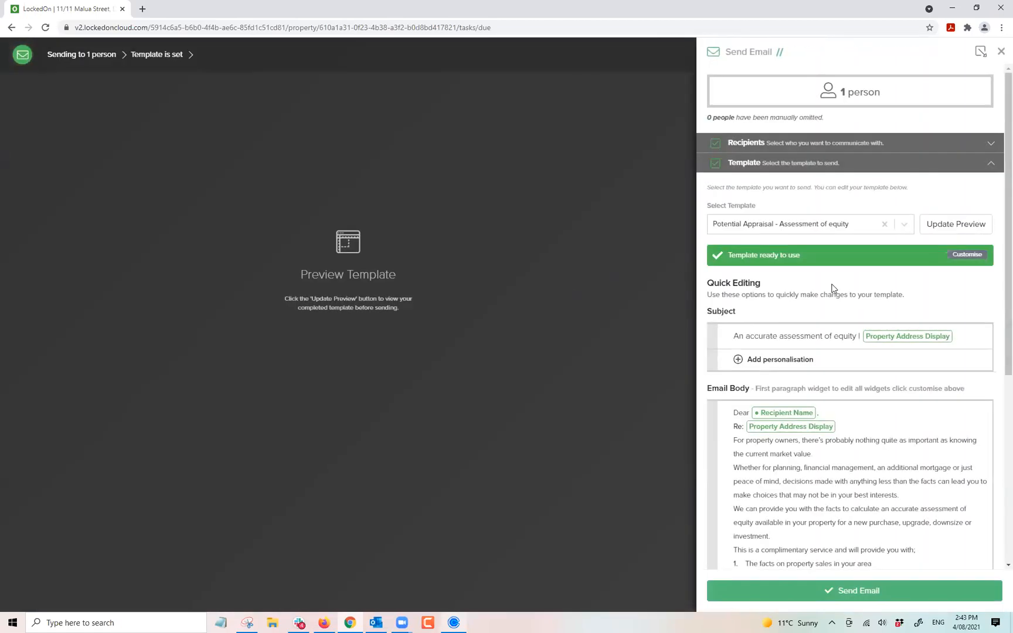
left_click(952, 225)
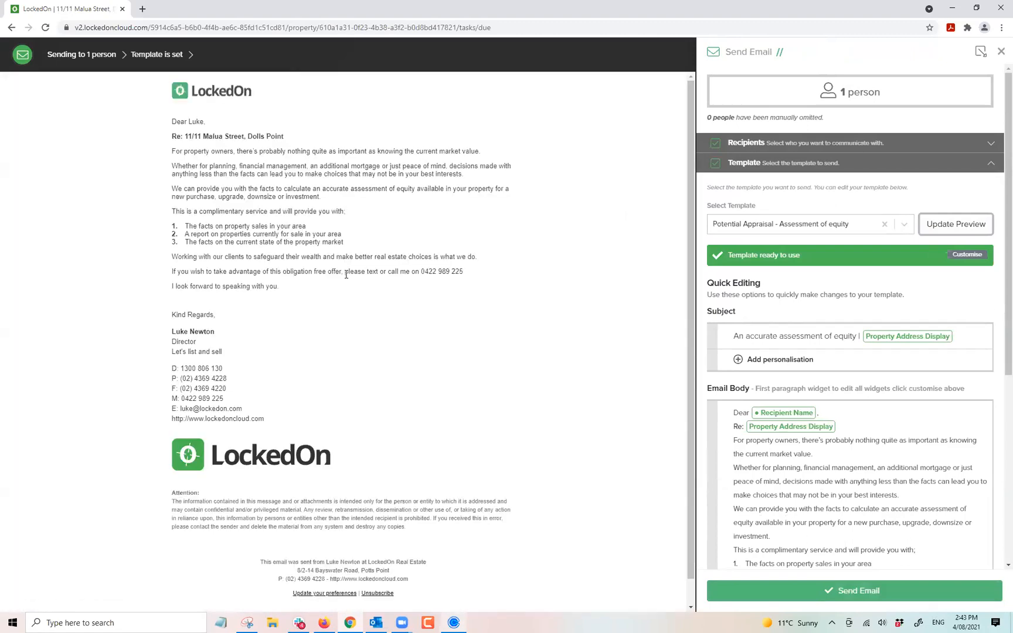
left_click_drag(333, 256, 188, 177)
left_click(292, 193)
left_click(1000, 52)
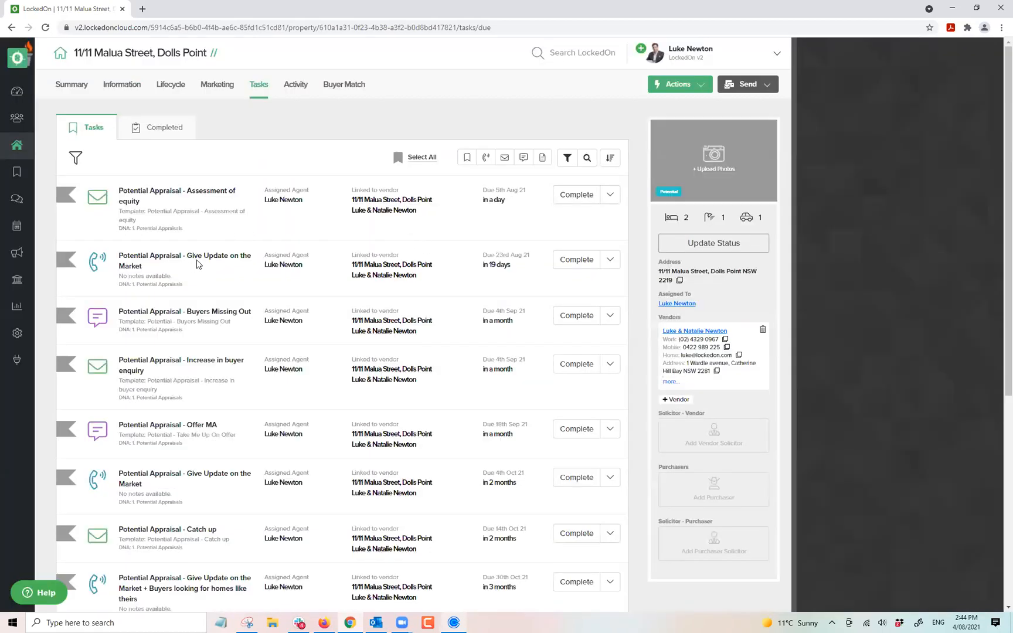
Highlight the Give Update on the Market, Increase in buyer enquiry and Offer MA task titles.
triple_click(198, 258)
scroll(235, 274, "down", 3)
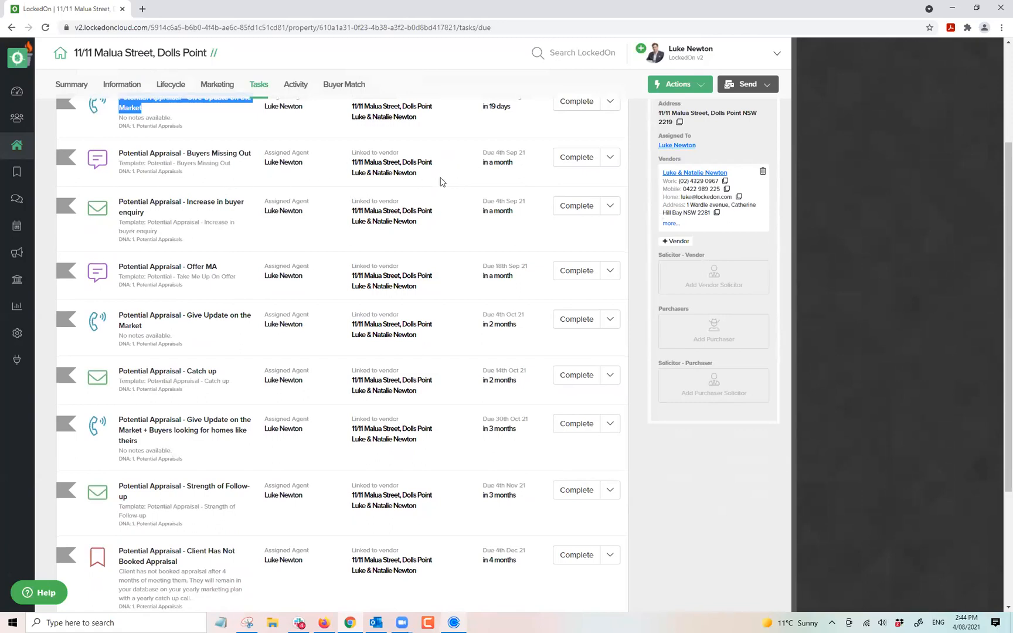
left_click(576, 159)
triple_click(186, 201)
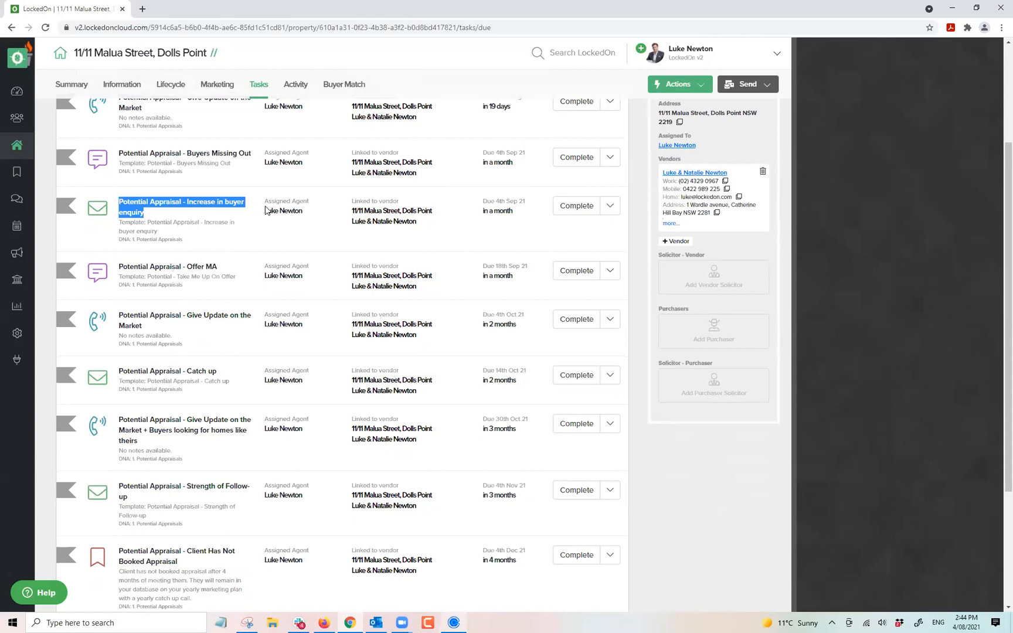
triple_click(203, 266)
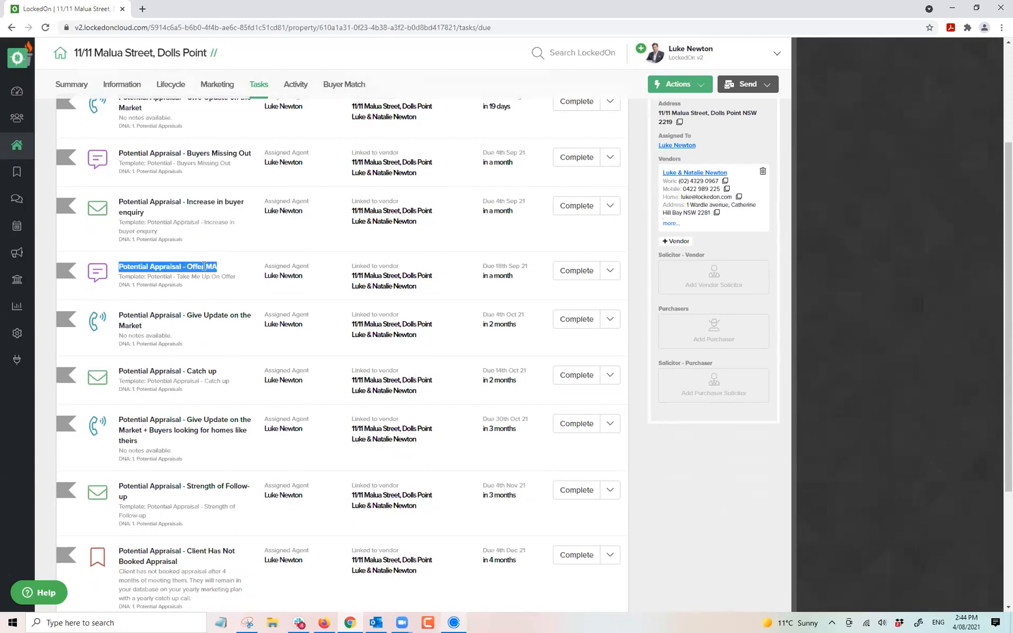
Highlight the Catch up, Strength of Follow-up and Client Has Not Booked Appraisal titles, then show page 2.
scroll(144, 320, "down", 2)
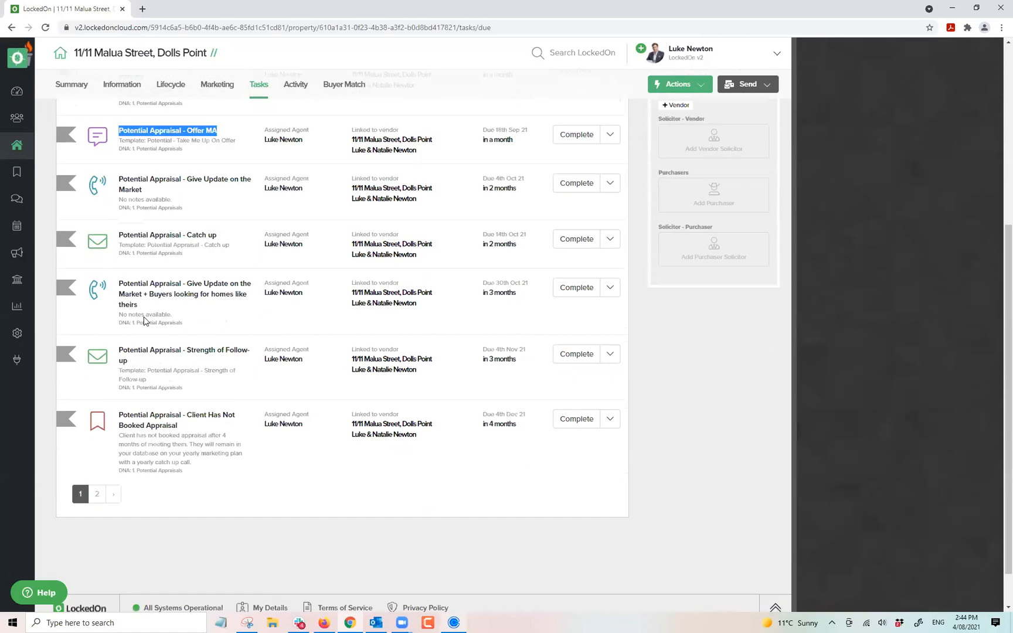
triple_click(162, 212)
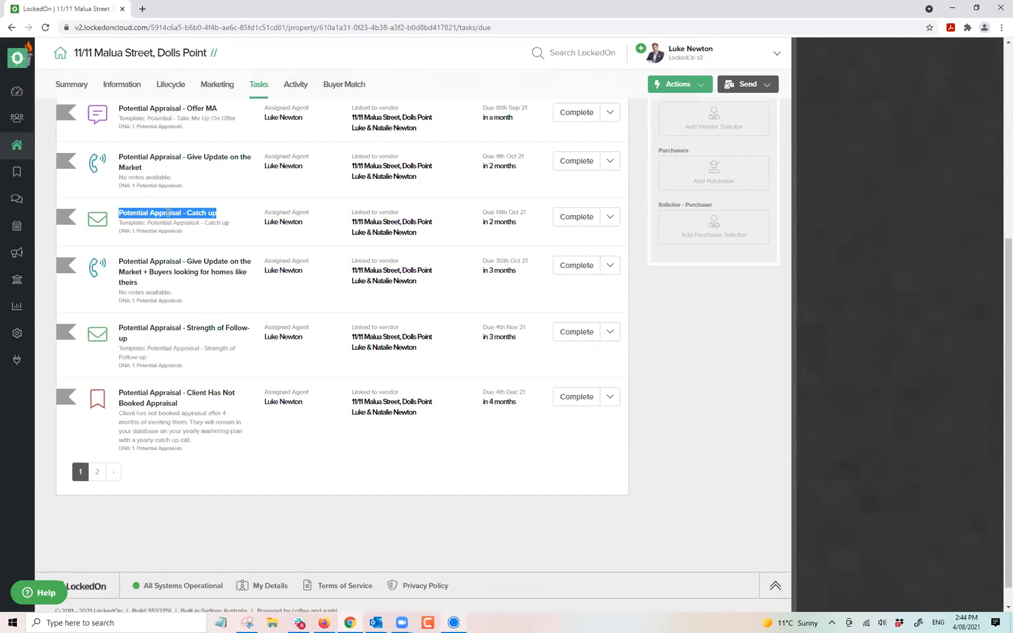
triple_click(211, 264)
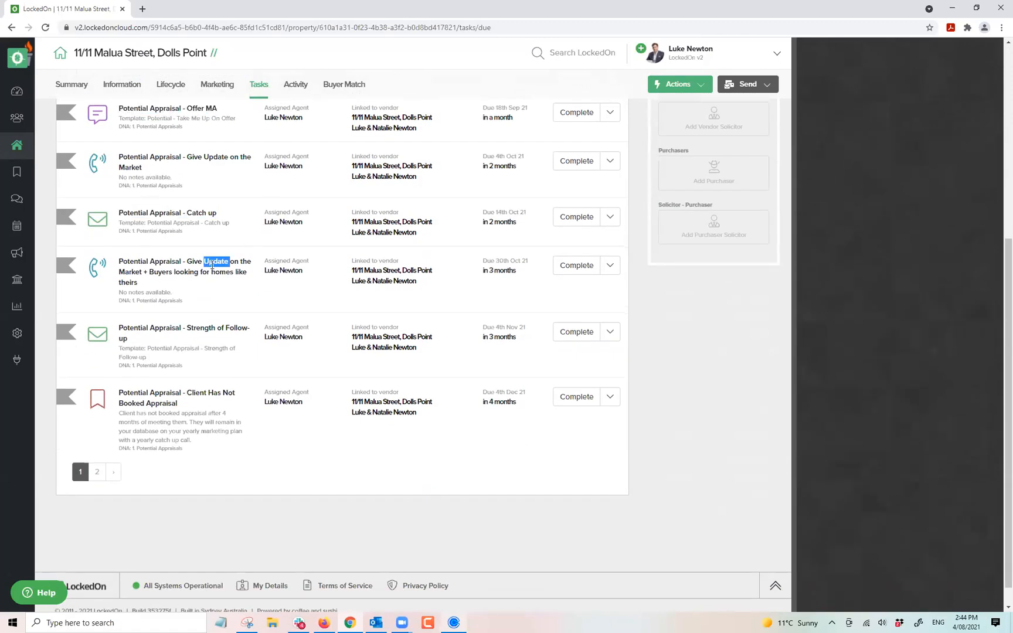
double_click(191, 327)
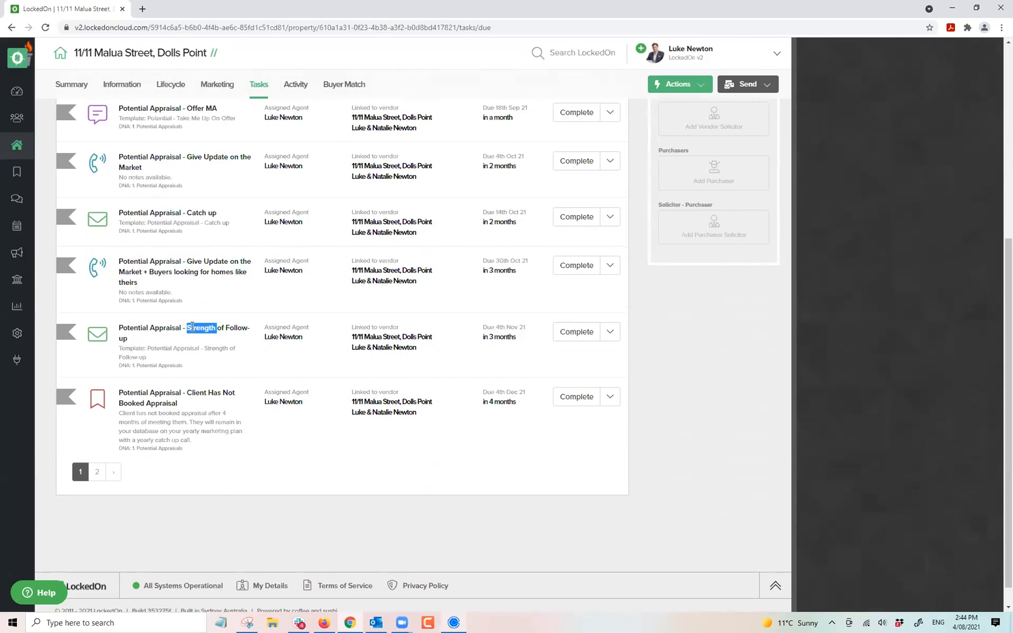
left_click(191, 326)
triple_click(163, 392)
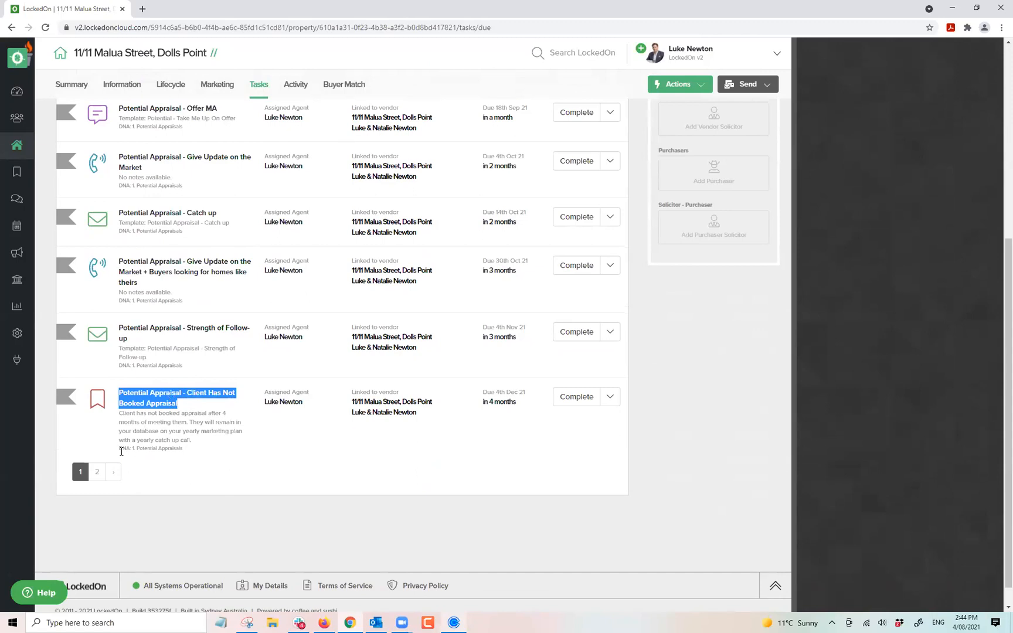
left_click(97, 472)
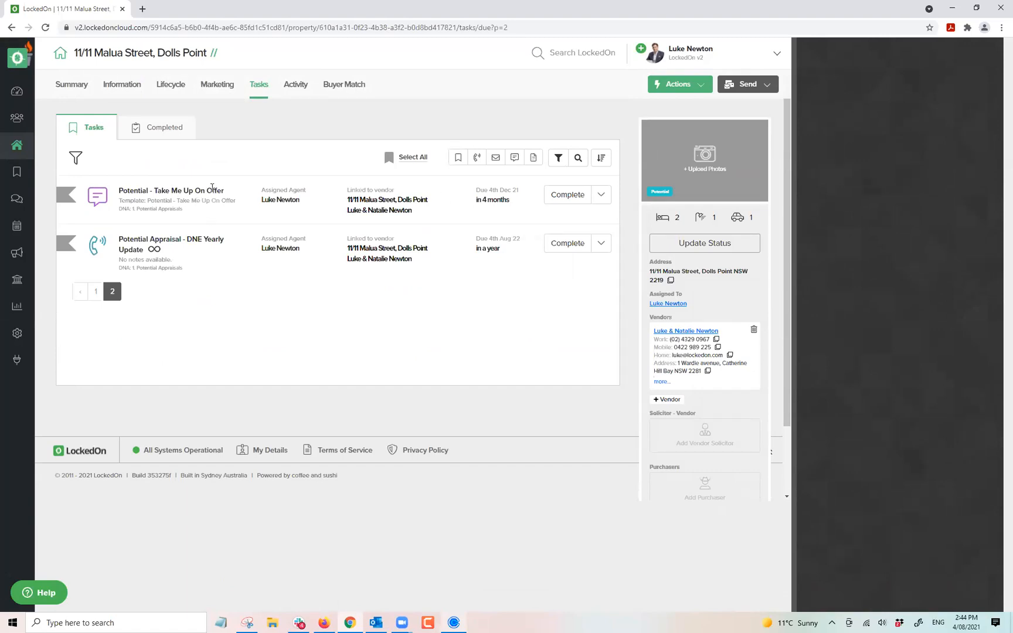
After reviewing the Take Me Up On Offer task, go back to page 1 of due tasks.
triple_click(212, 188)
mouse_move(157, 253)
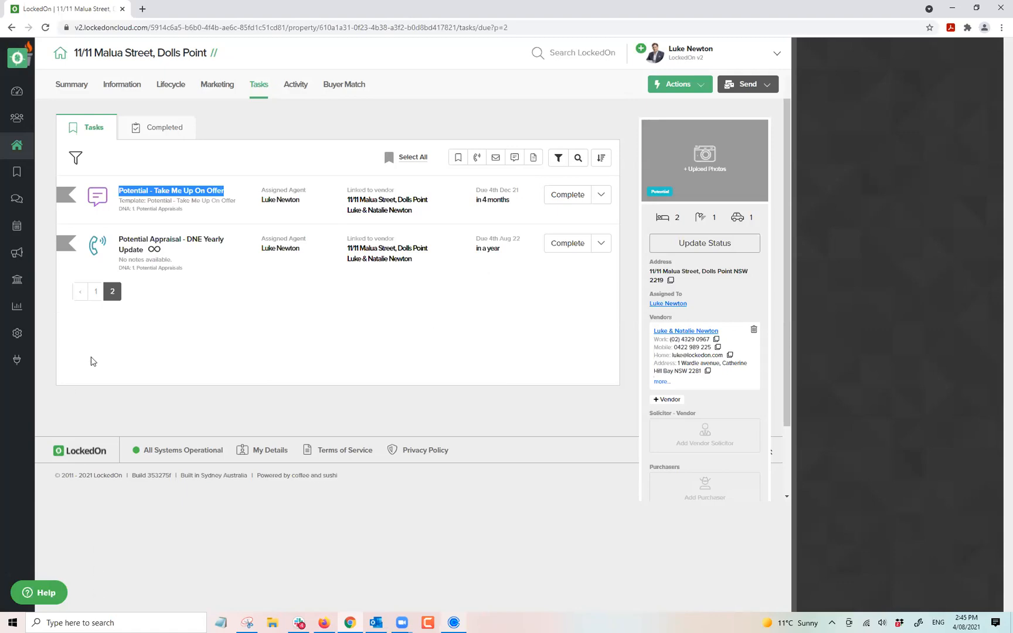
left_click(235, 280)
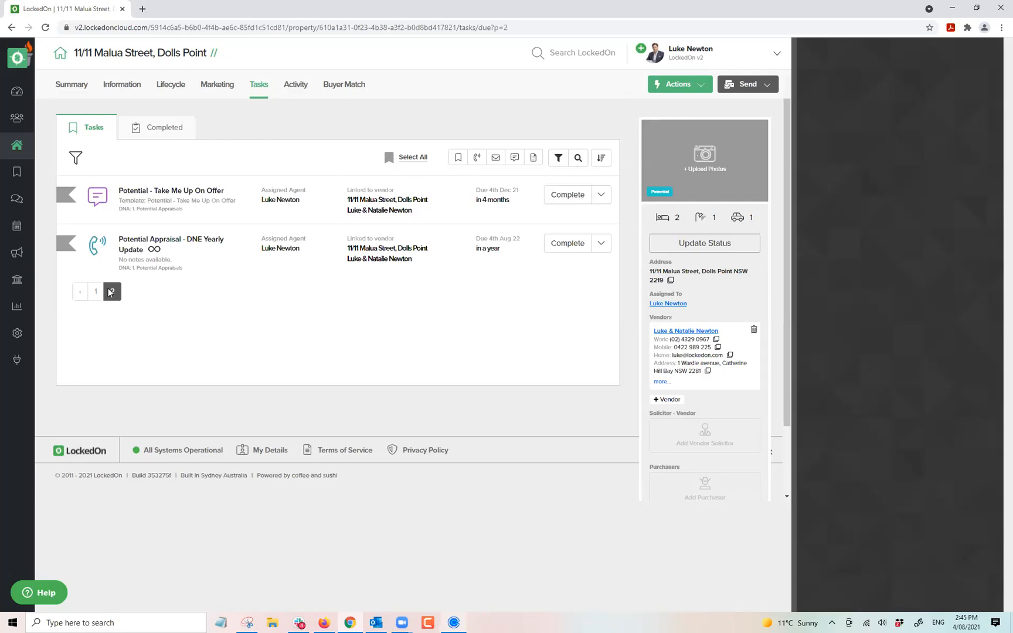
left_click(94, 291)
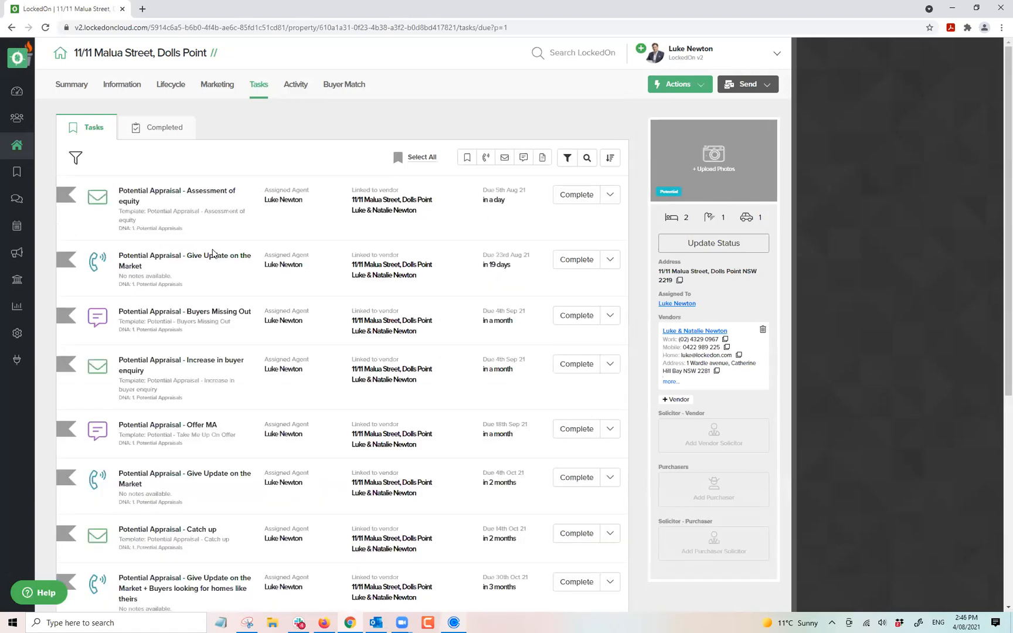
scroll(201, 293, "down", 3)
scroll(208, 305, "up", 3)
left_click(683, 249)
left_click(350, 237)
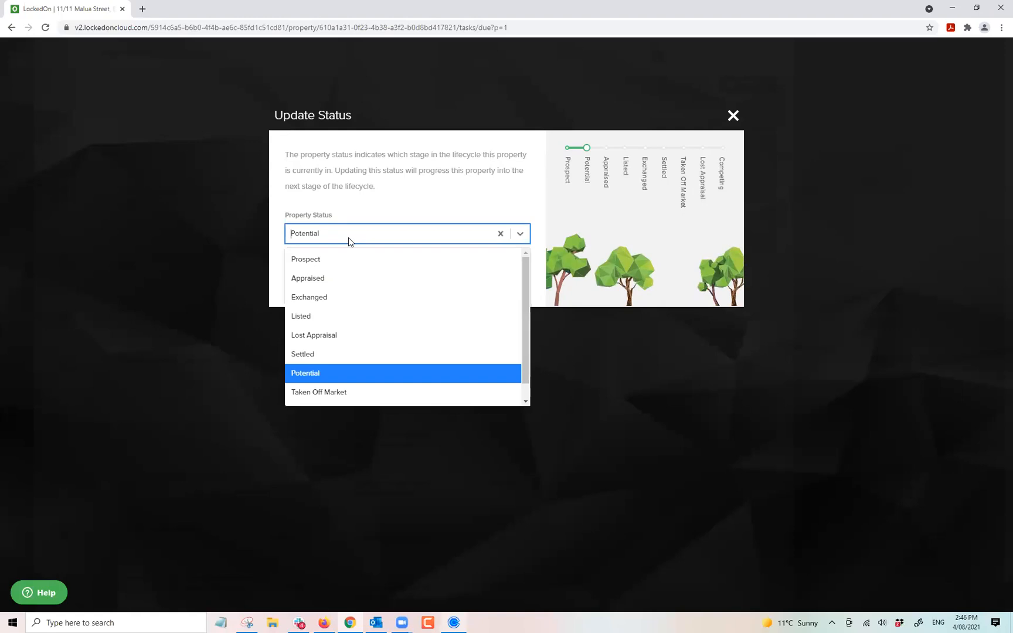
left_click(323, 279)
left_click(330, 285)
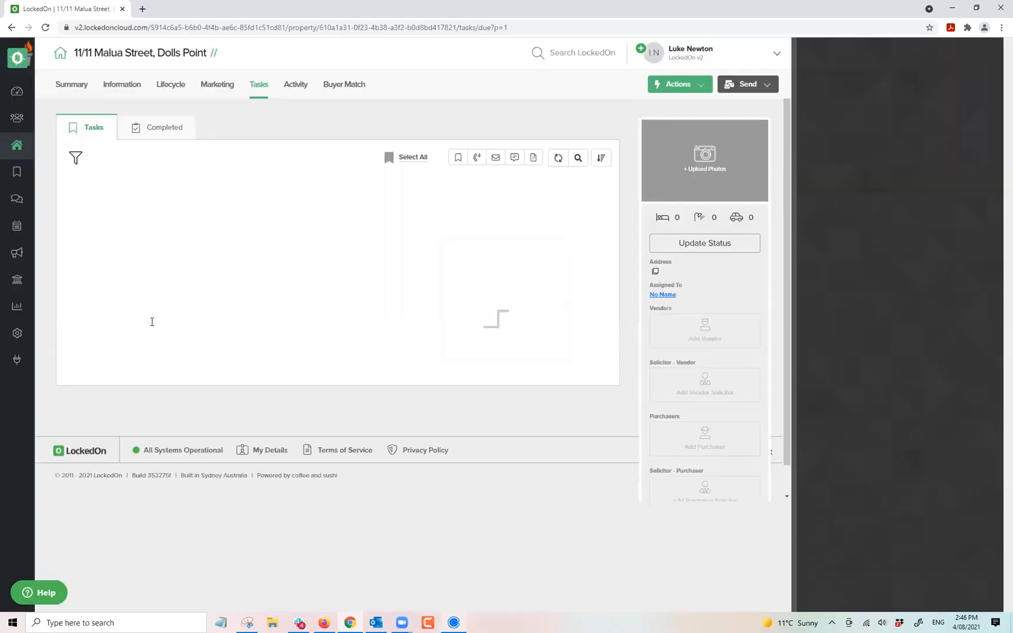
left_click(17, 92)
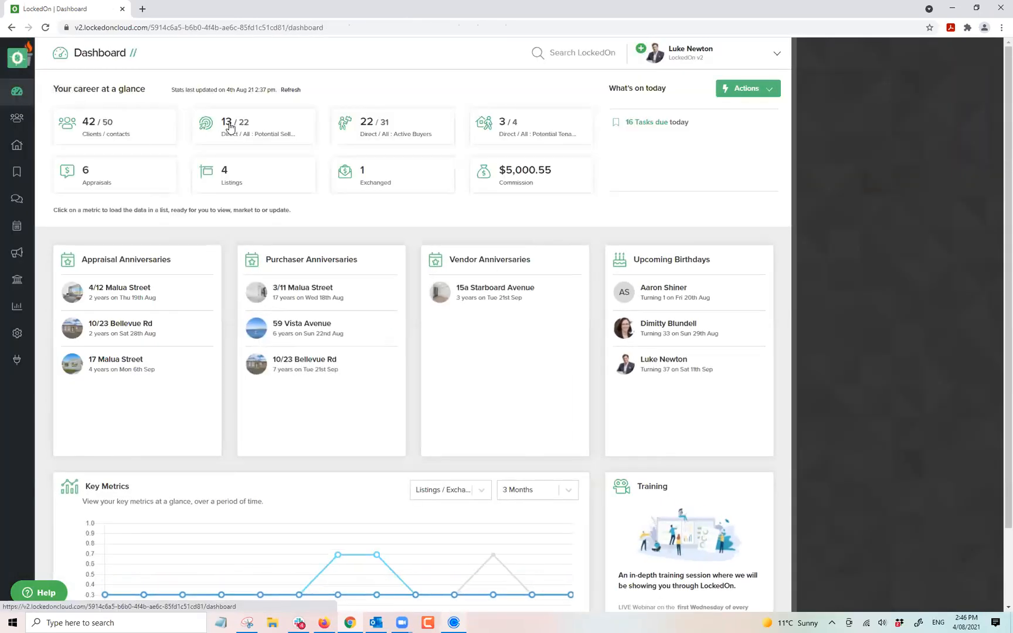
left_click(290, 90)
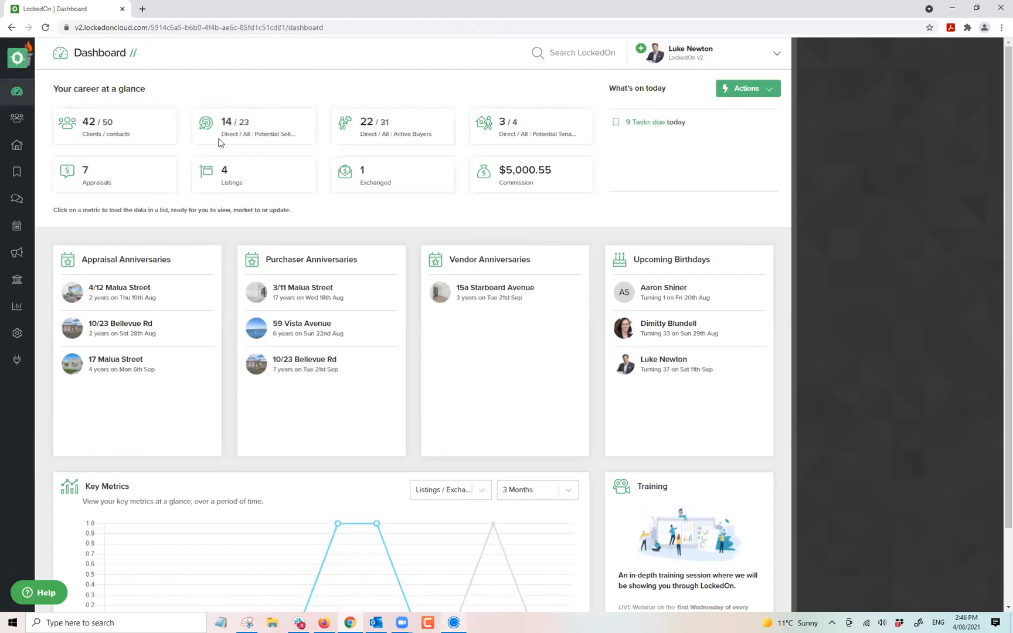
left_click(87, 174)
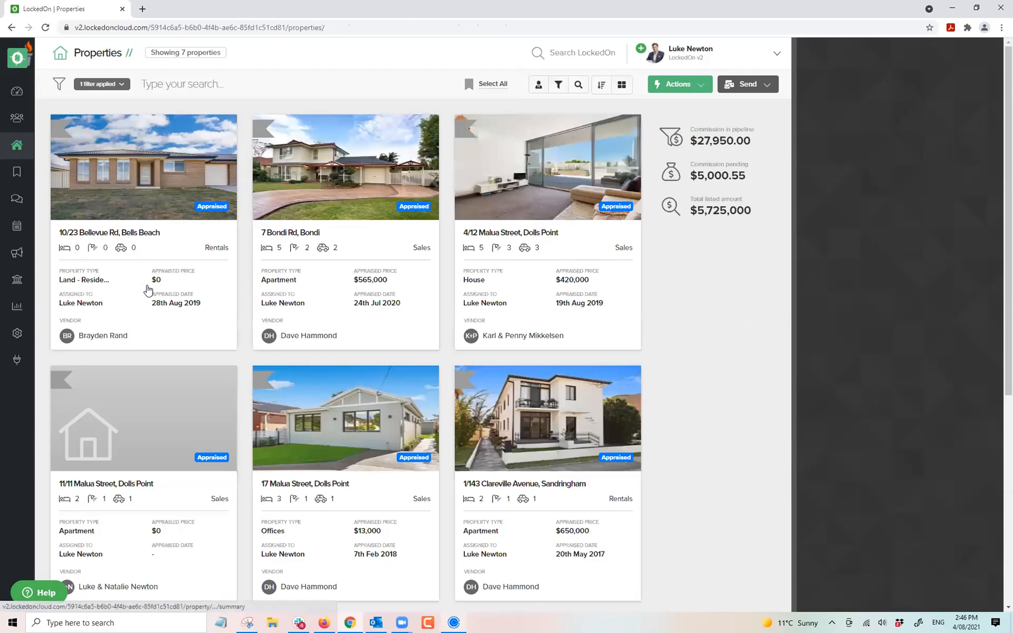
scroll(163, 385, "down", 6)
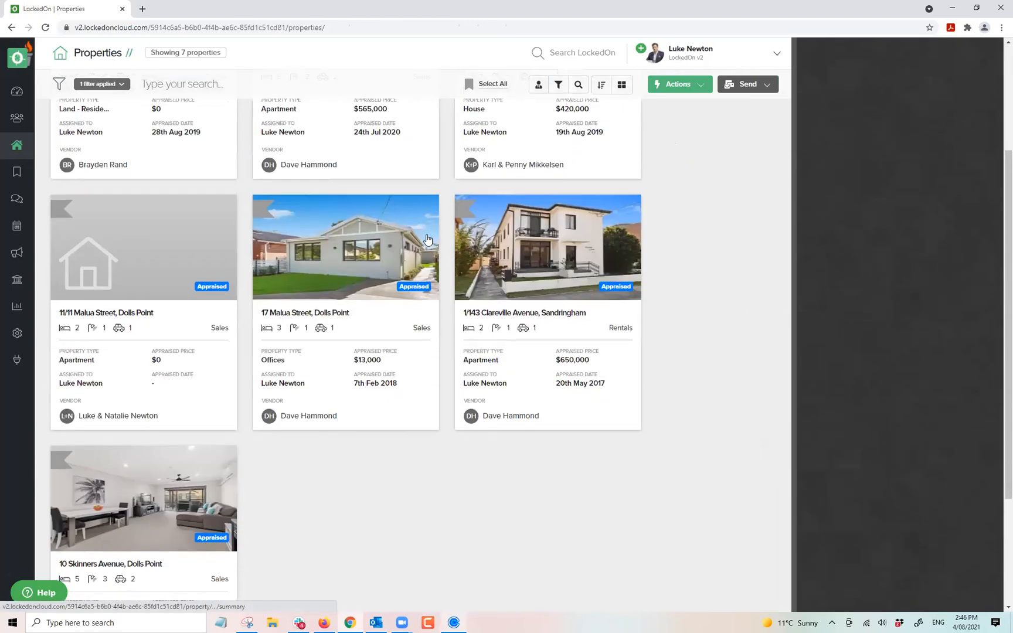
scroll(174, 372, "up", 3)
scroll(174, 372, "up", 2)
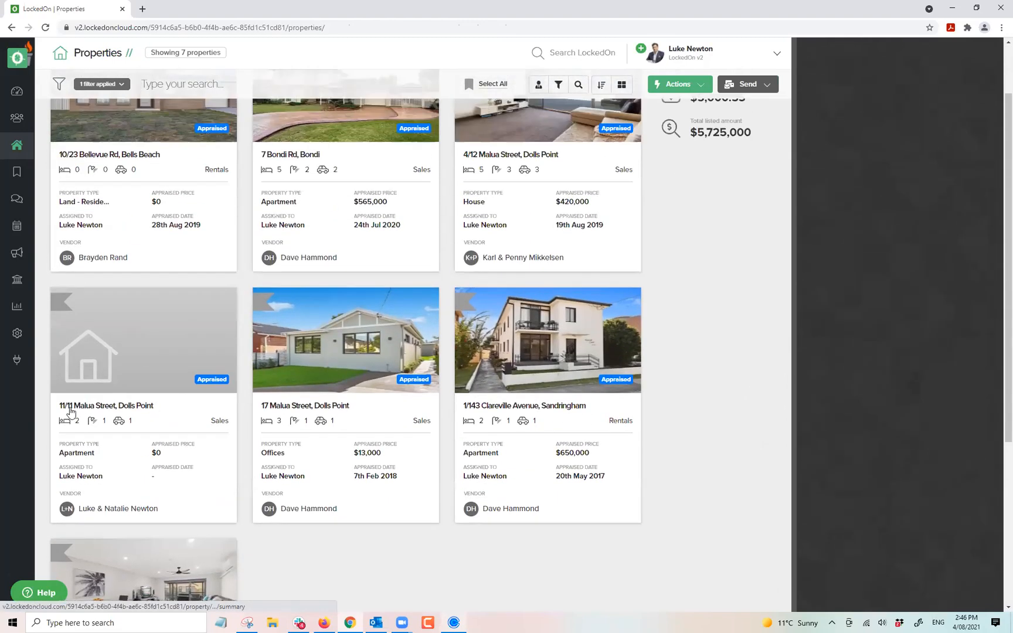
left_click(153, 354)
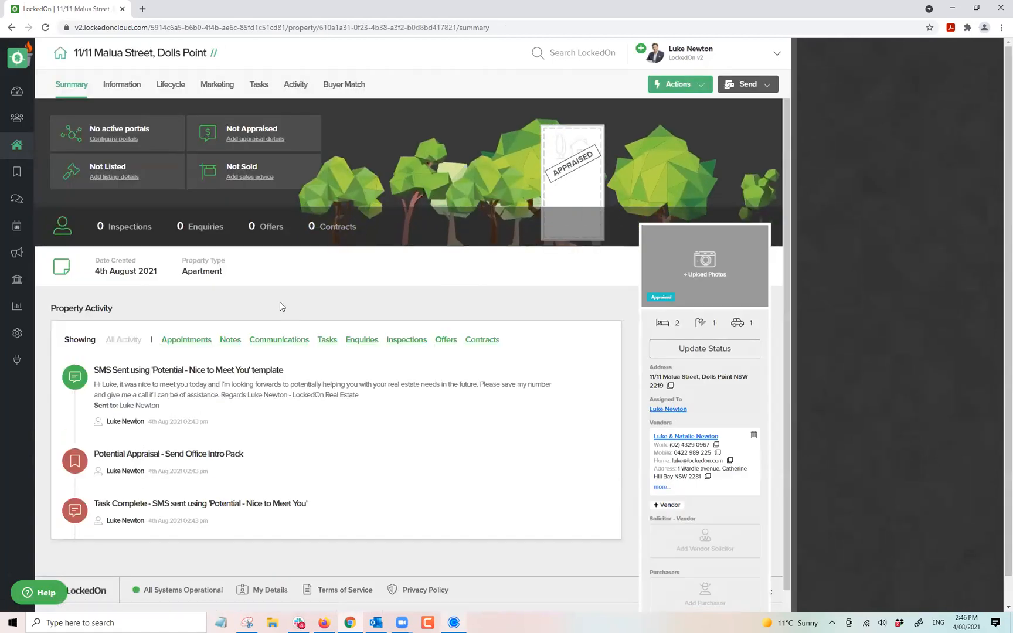
Set the appraisal appointment for 5 August, lasting 1 hour, and save it.
left_click(169, 87)
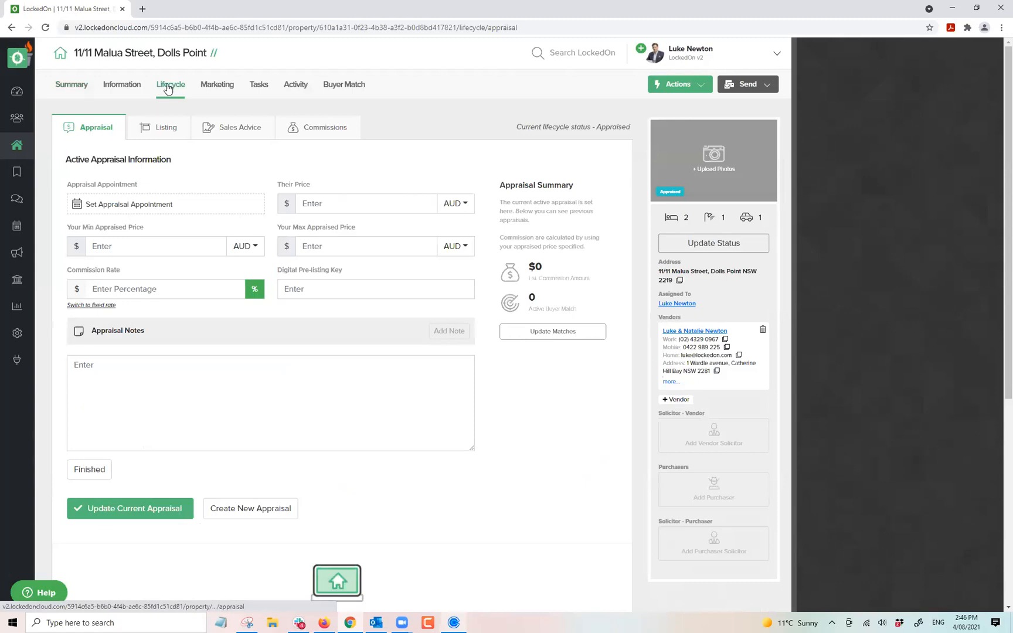
left_click(124, 206)
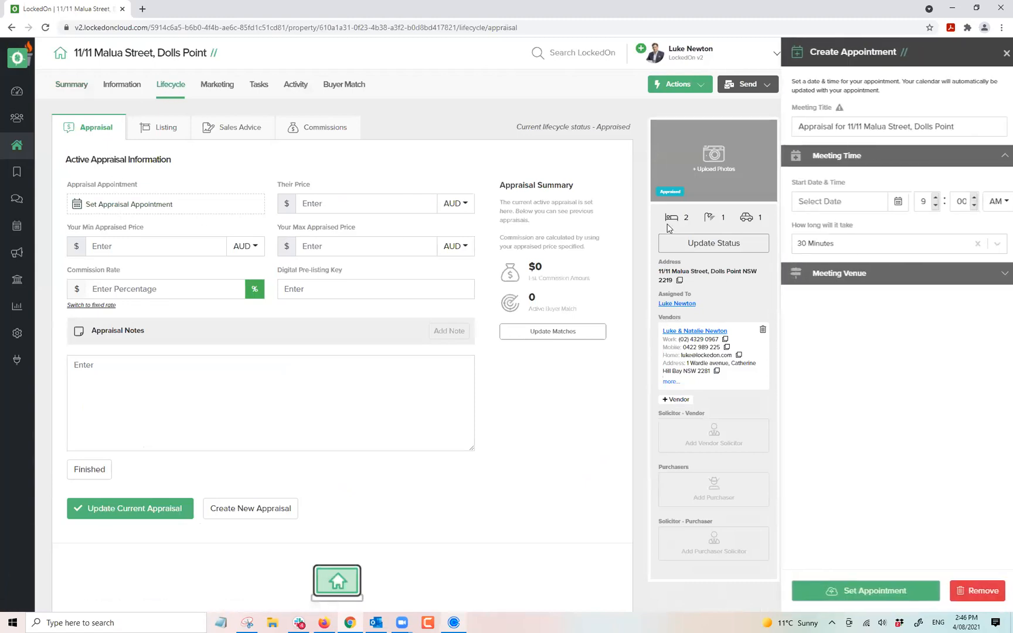
left_click(883, 199)
left_click(848, 268)
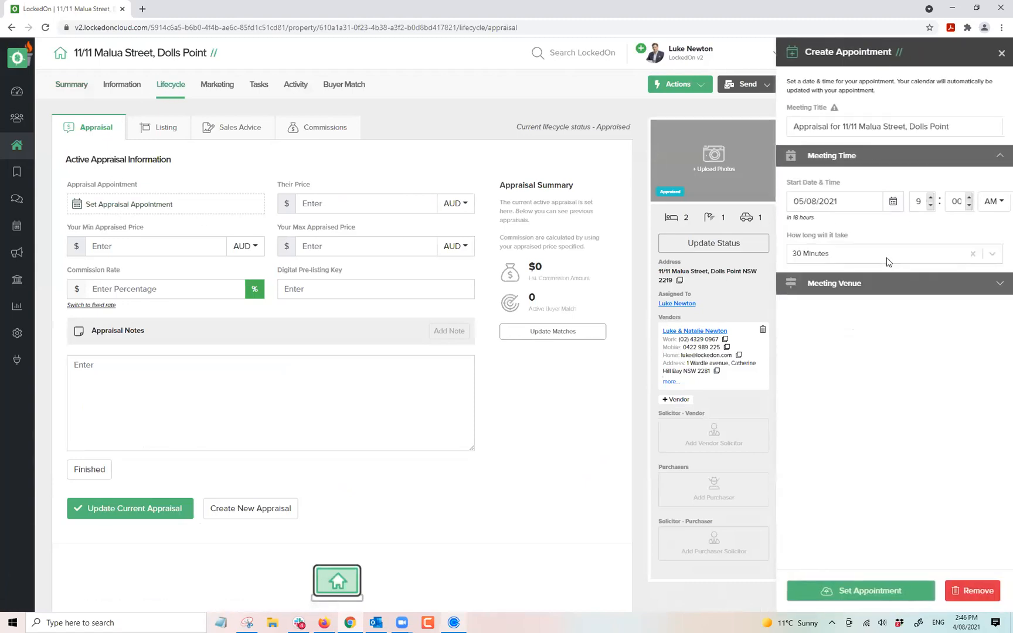
left_click(832, 258)
left_click(832, 316)
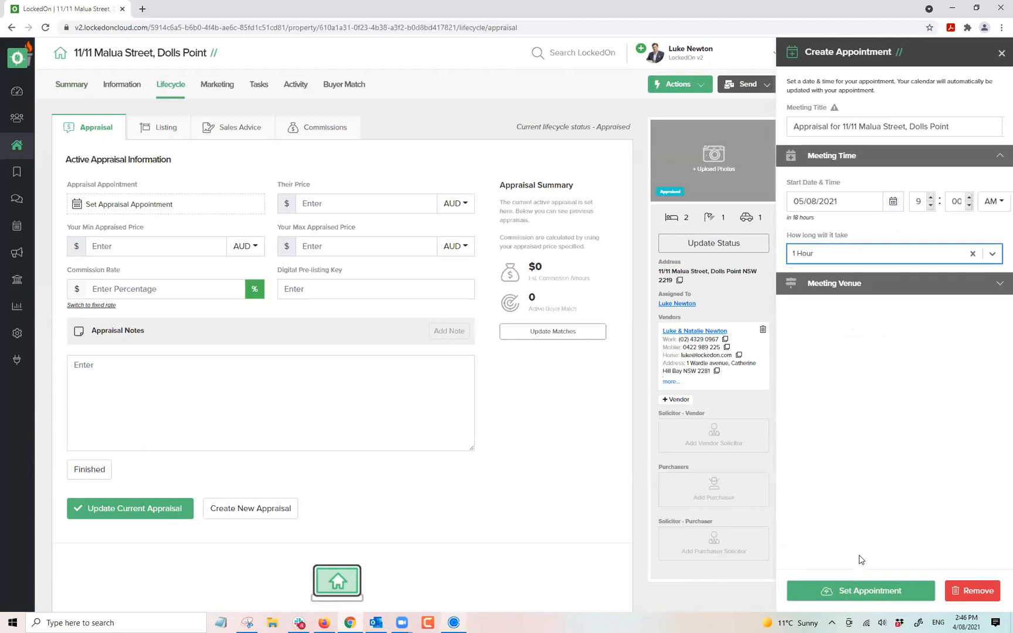
left_click(856, 590)
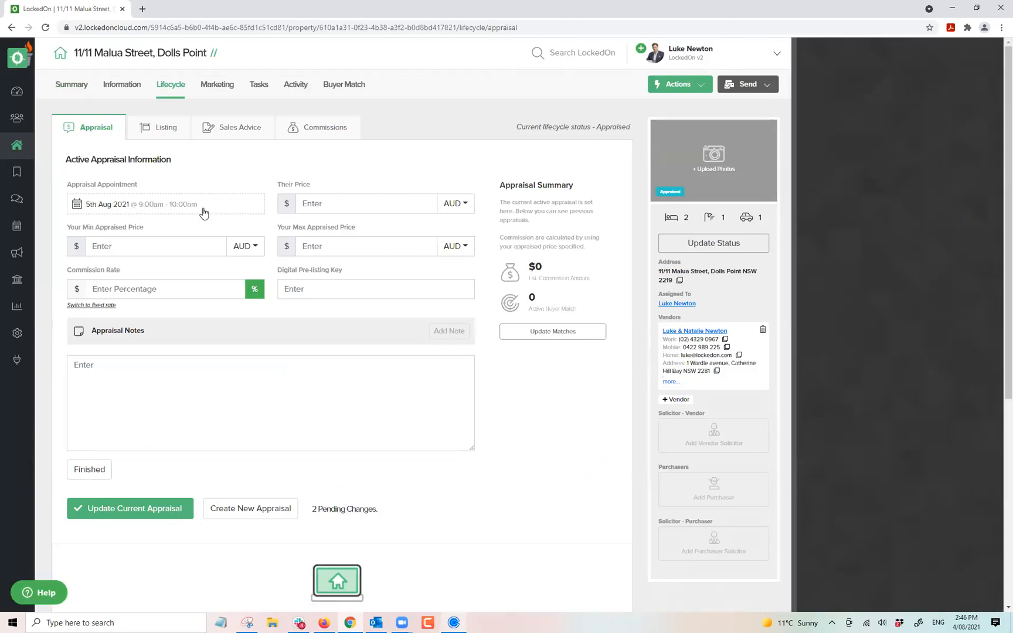
left_click(180, 509)
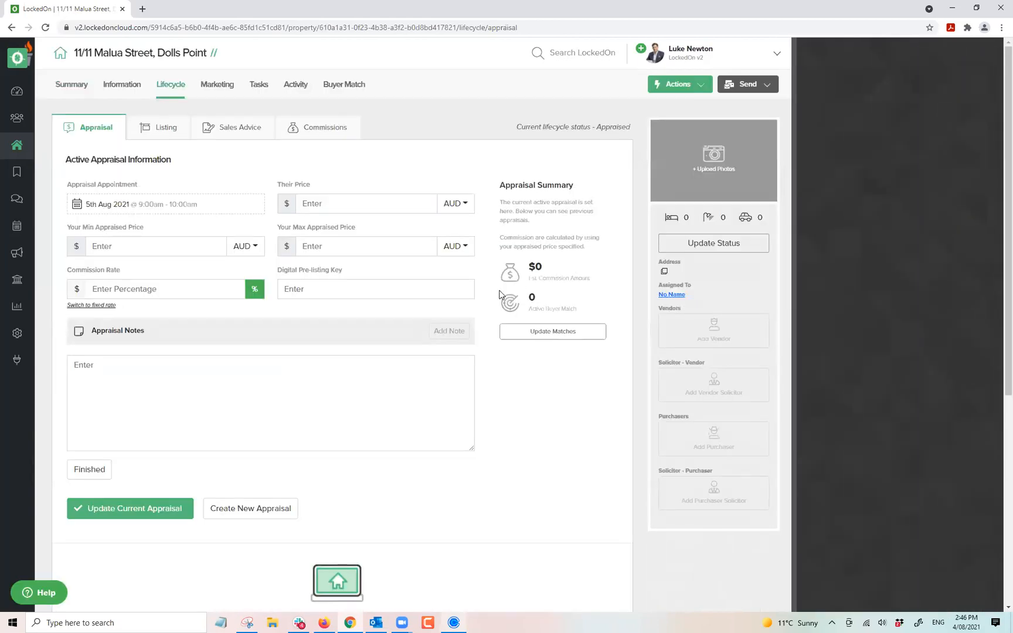
left_click(653, 114)
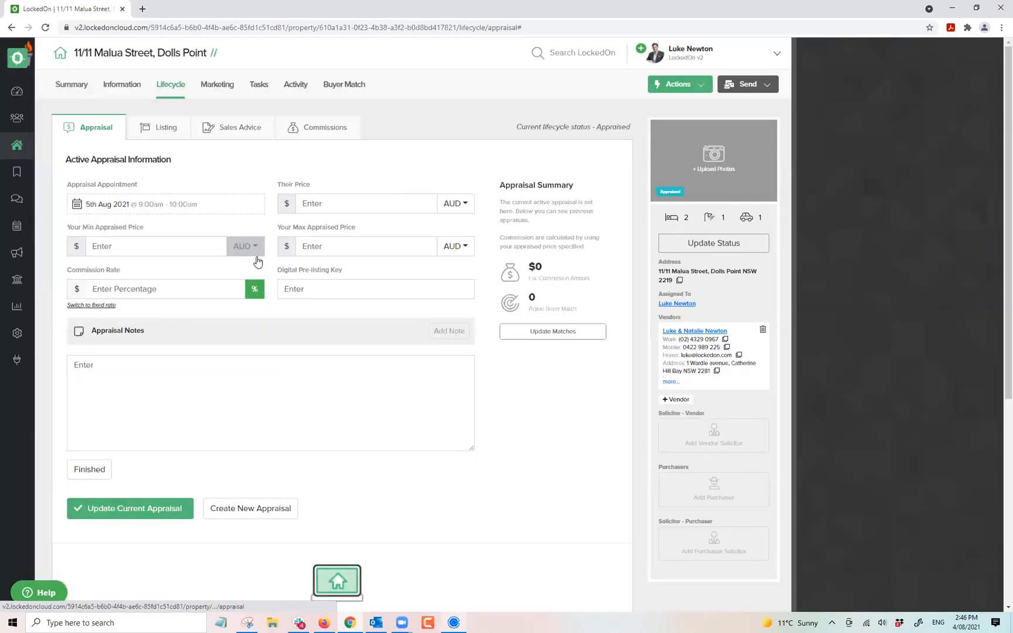
Enter their price 850000, min 850000, max 875000 and 2% commission ($17,250).
left_click(345, 198)
type("850000")
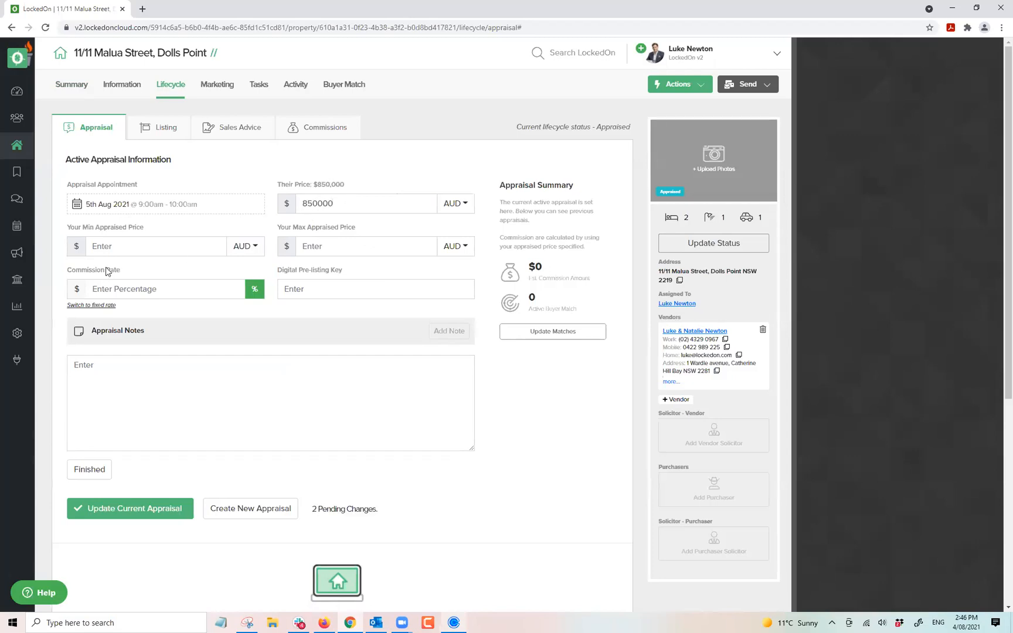
left_click(115, 246)
type("850000")
left_click(361, 238)
type("875000")
left_click(164, 289)
type("2")
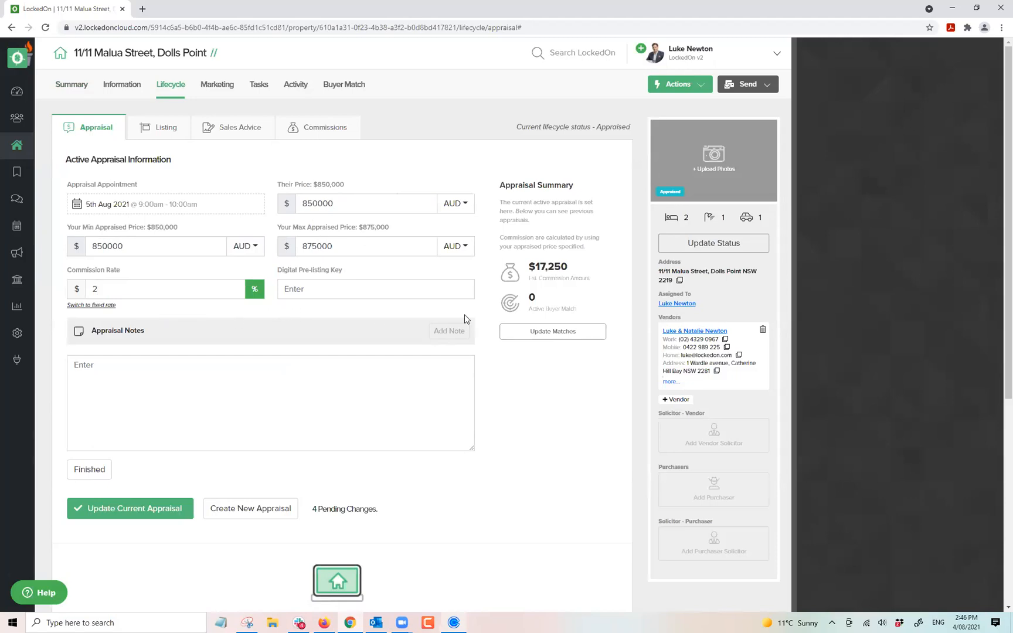
left_click_drag(577, 271, 530, 263)
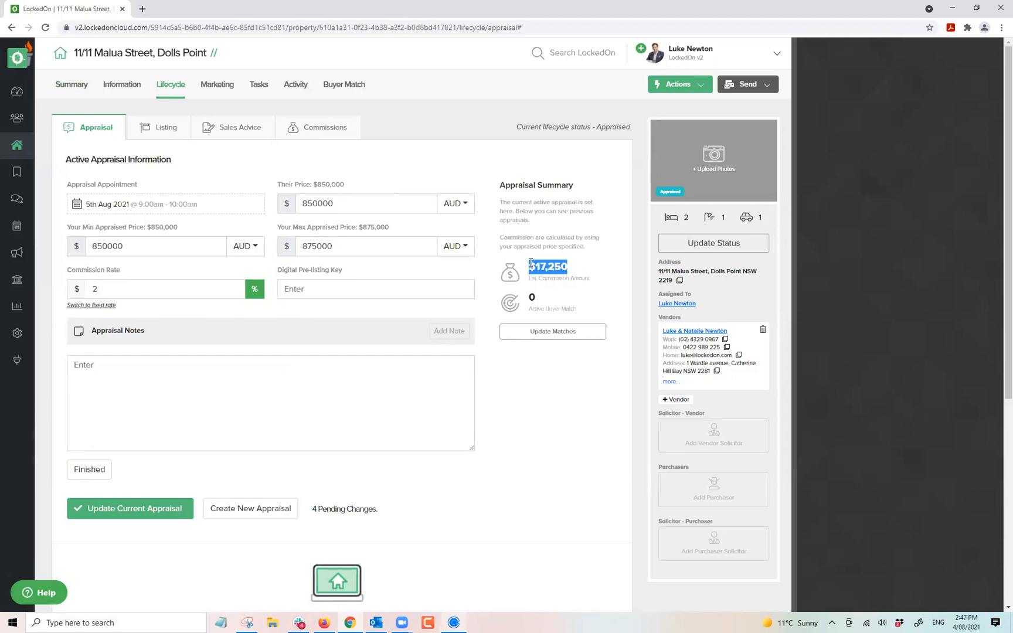
left_click(583, 268)
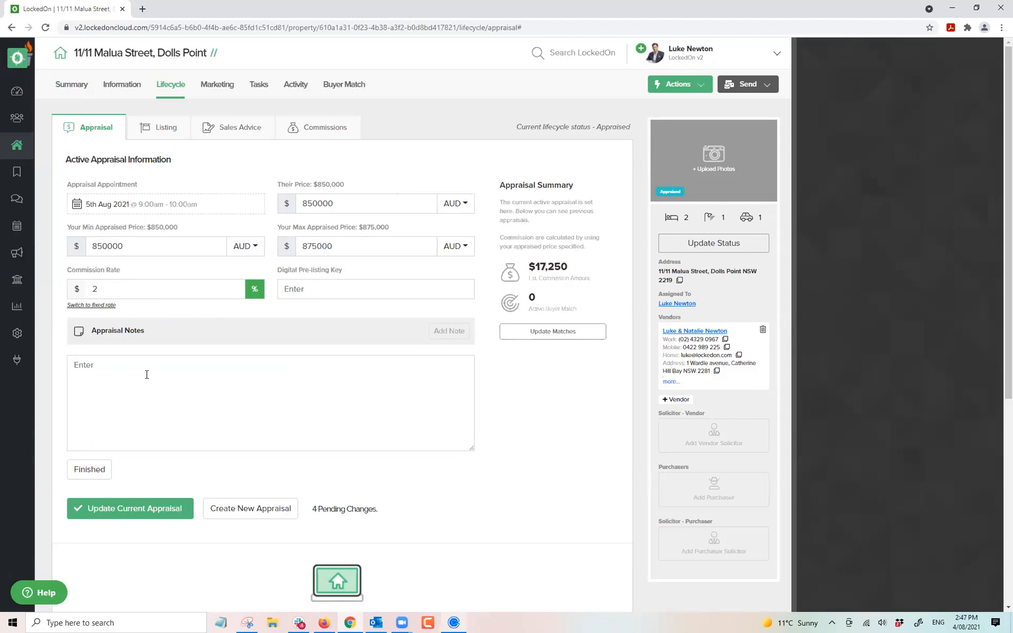
Save the appraisal note and update the current appraisal.
left_click(92, 470)
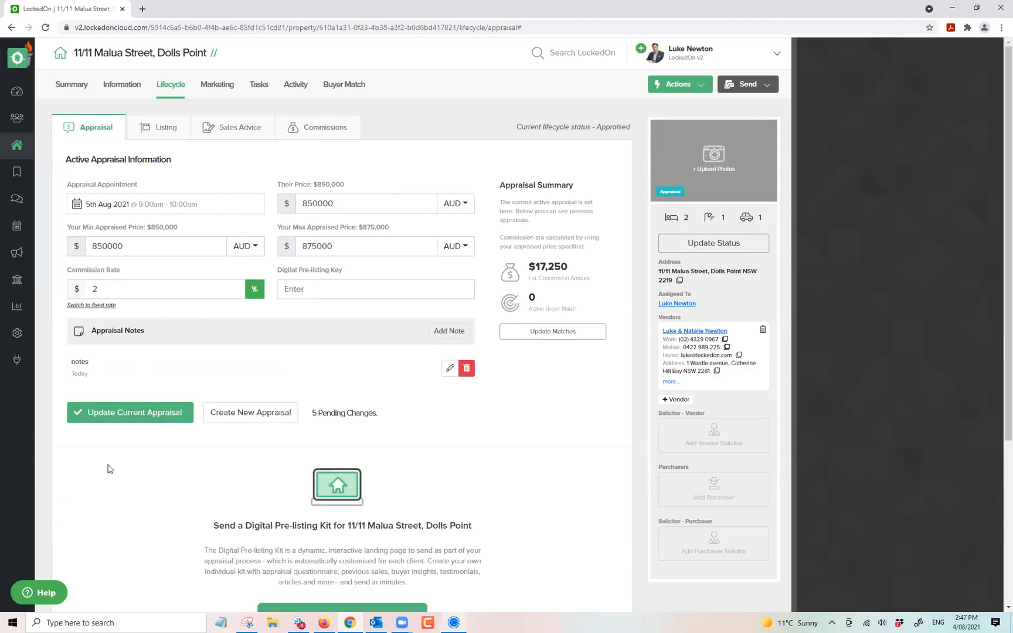
left_click(193, 406)
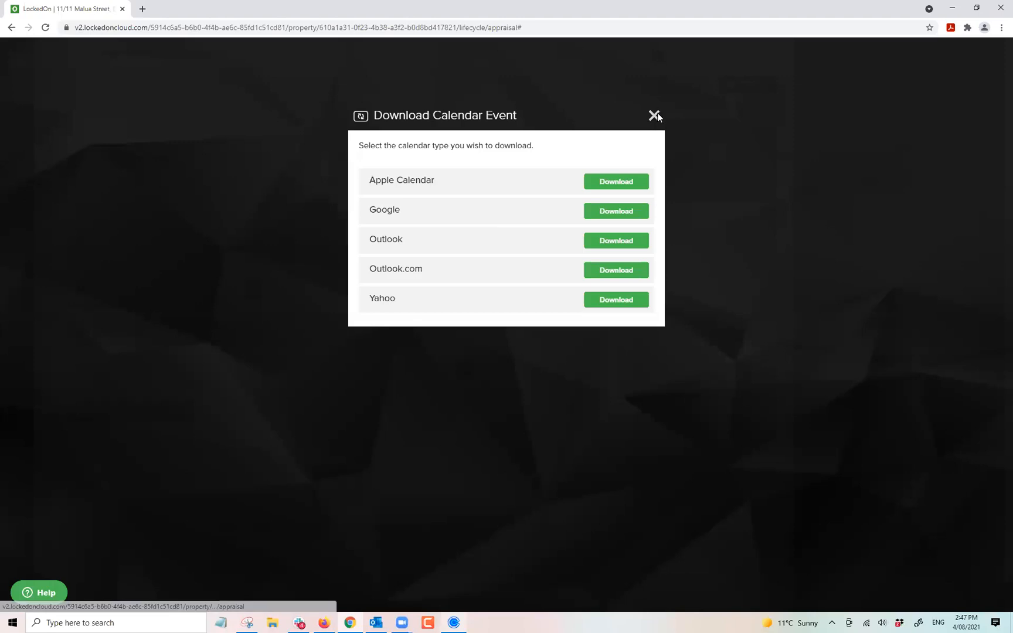
left_click(653, 113)
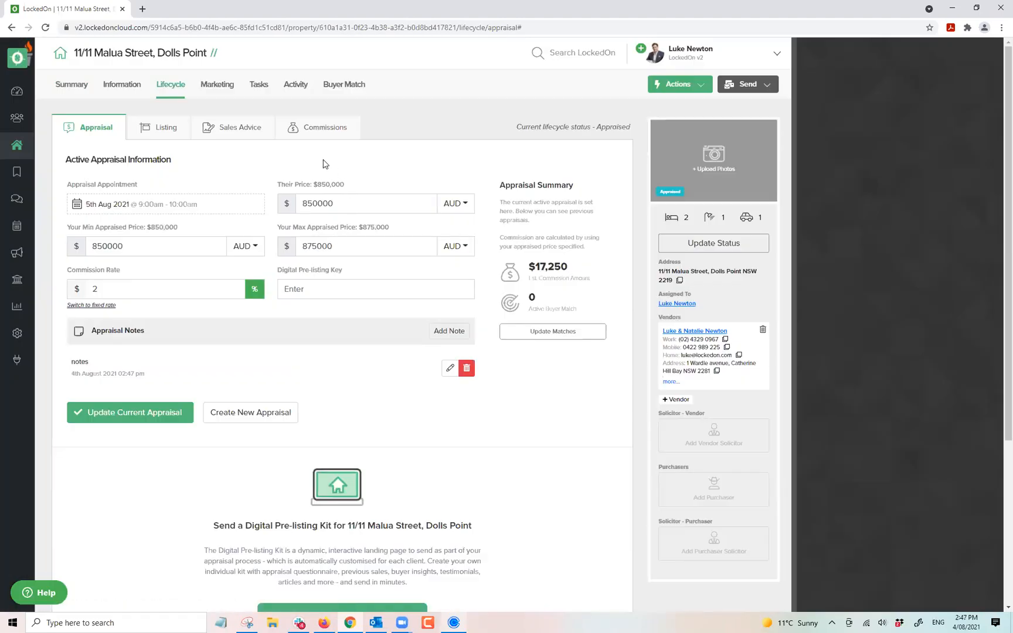
Filter the property's due tasks to the Potential Appraisals plan and delete all 12.
left_click(263, 92)
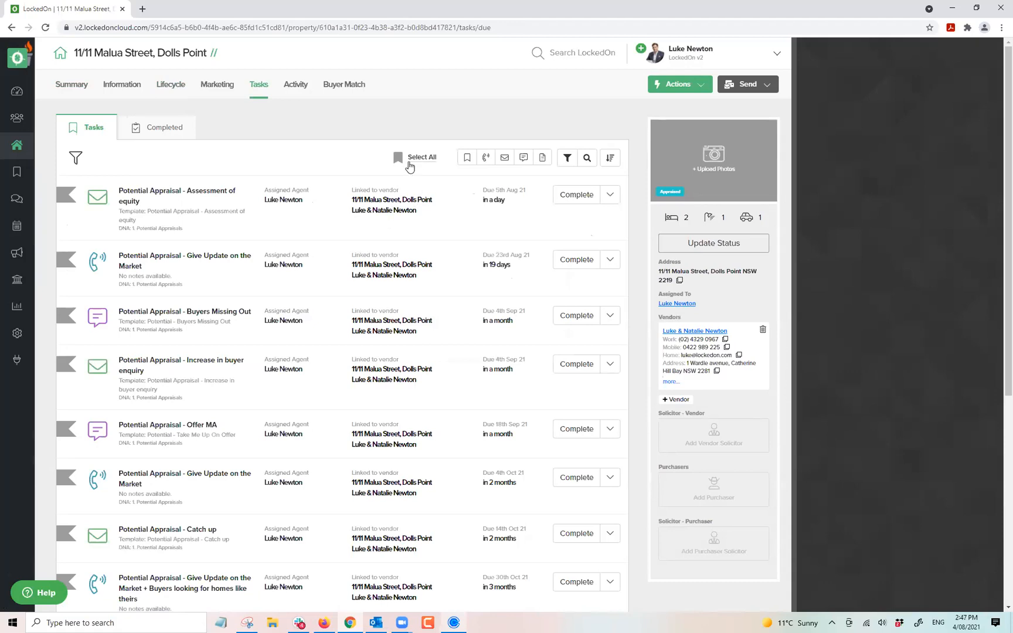
left_click(572, 160)
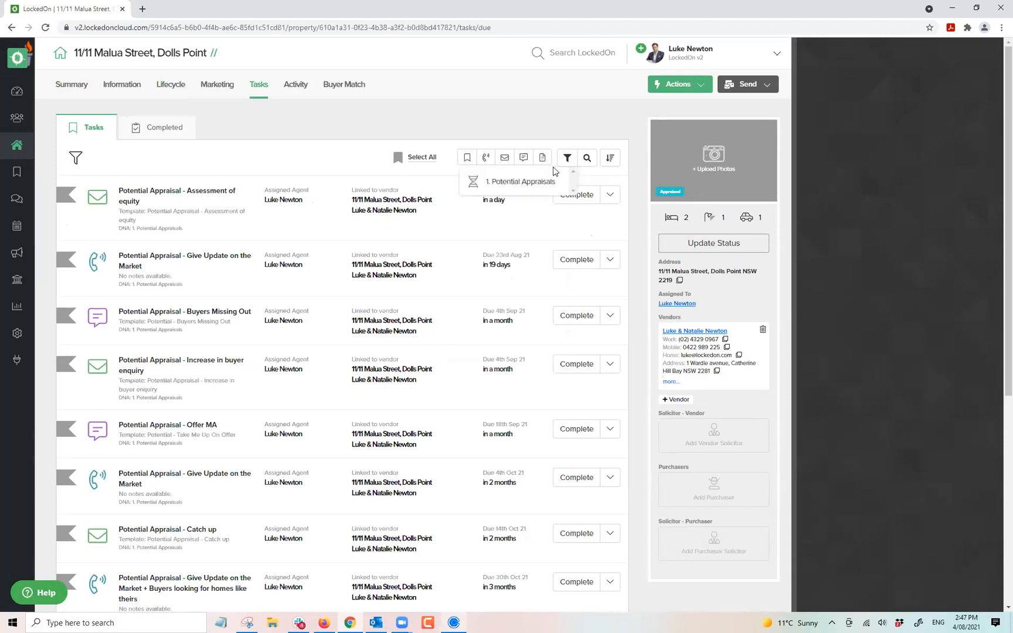
left_click(524, 182)
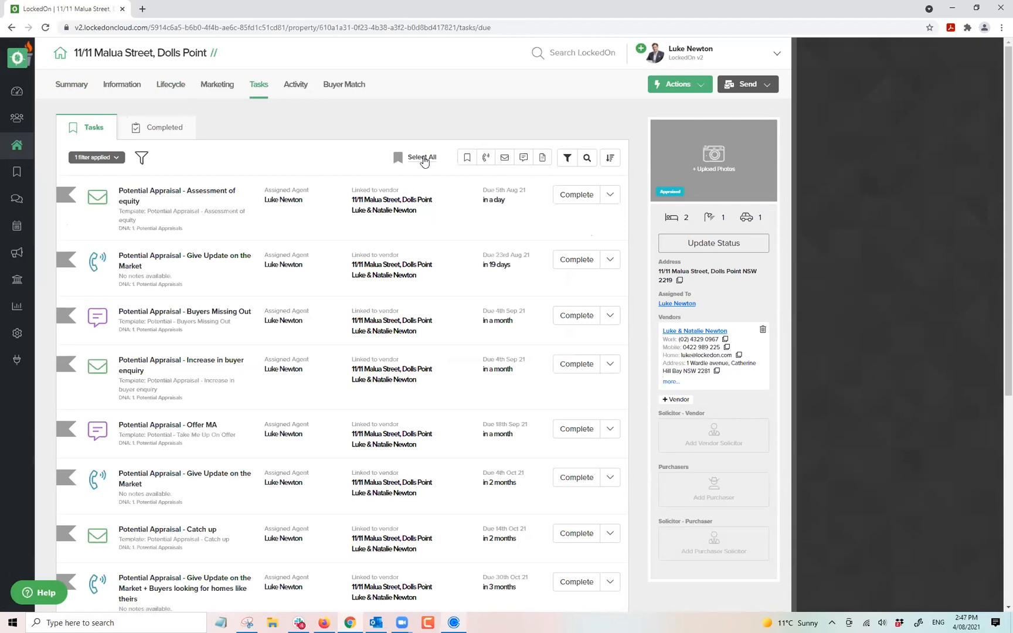
left_click(422, 158)
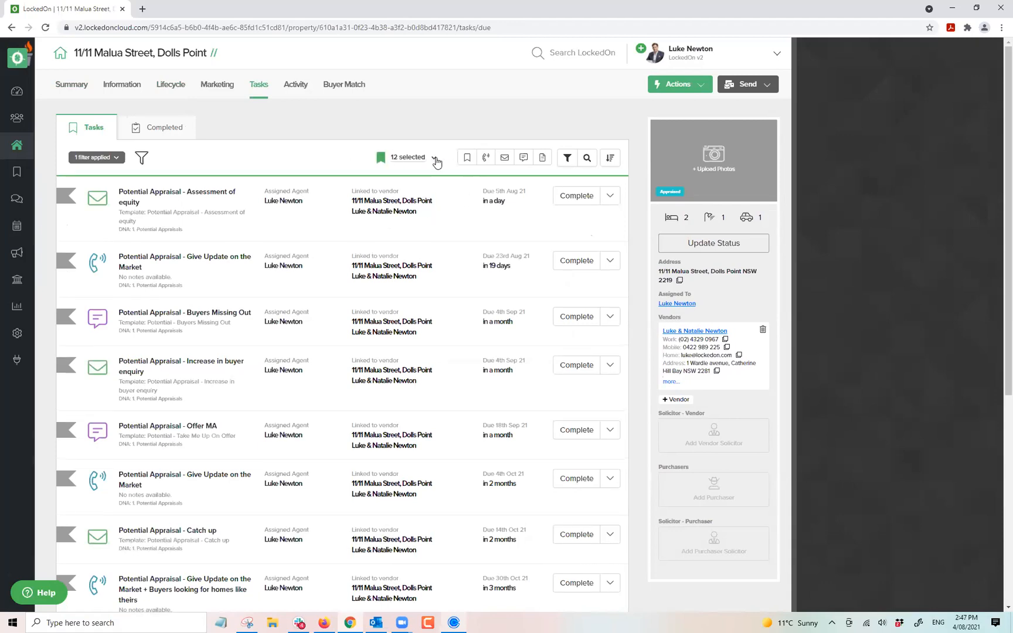
left_click(435, 159)
left_click(388, 273)
left_click(393, 222)
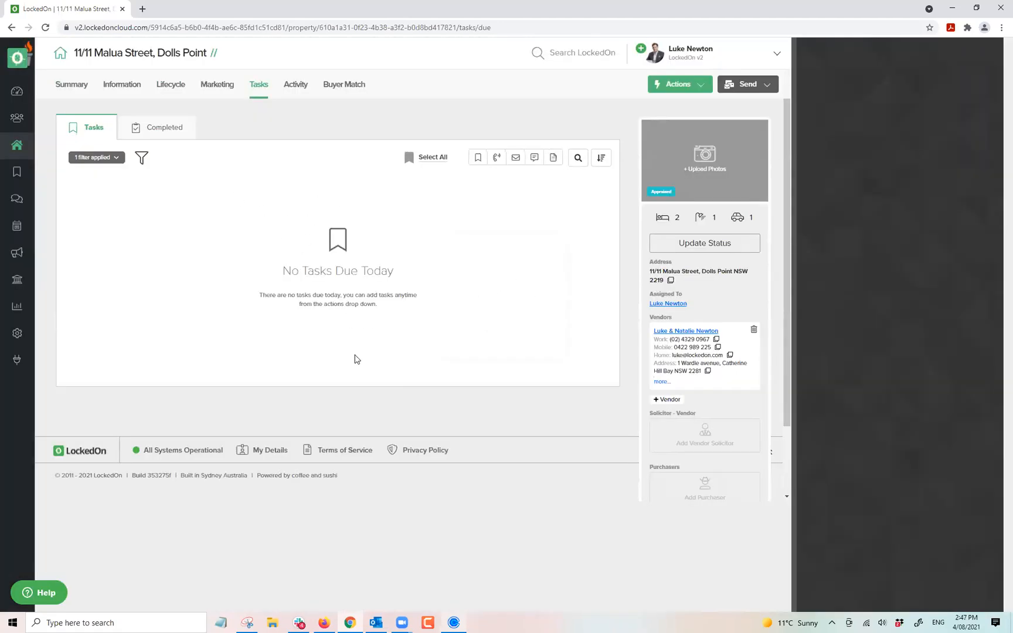
left_click(685, 88)
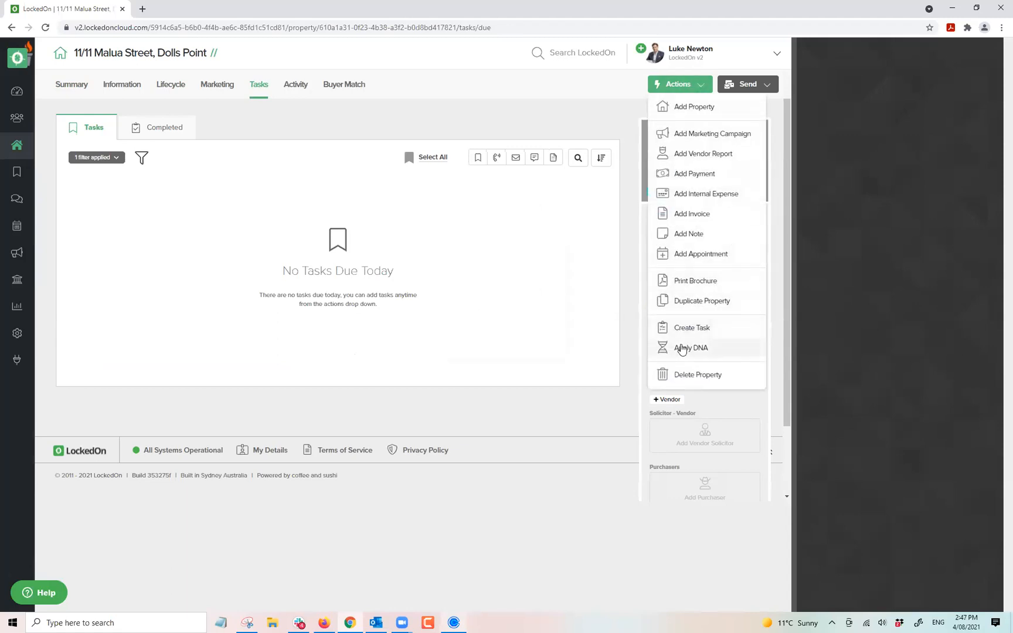
left_click(681, 348)
left_click(428, 213)
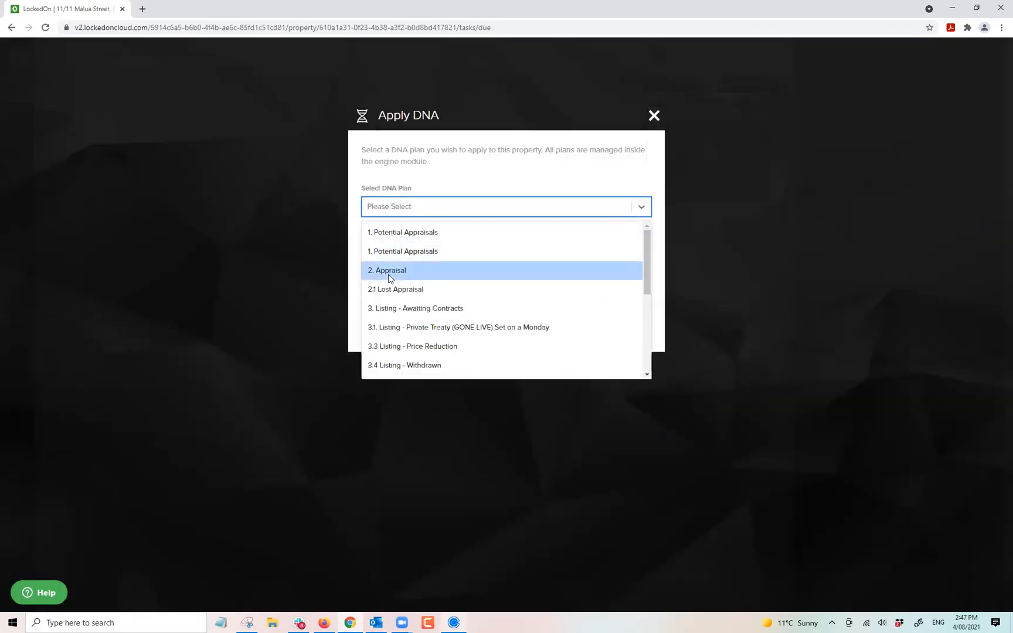
left_click(389, 271)
left_click(410, 326)
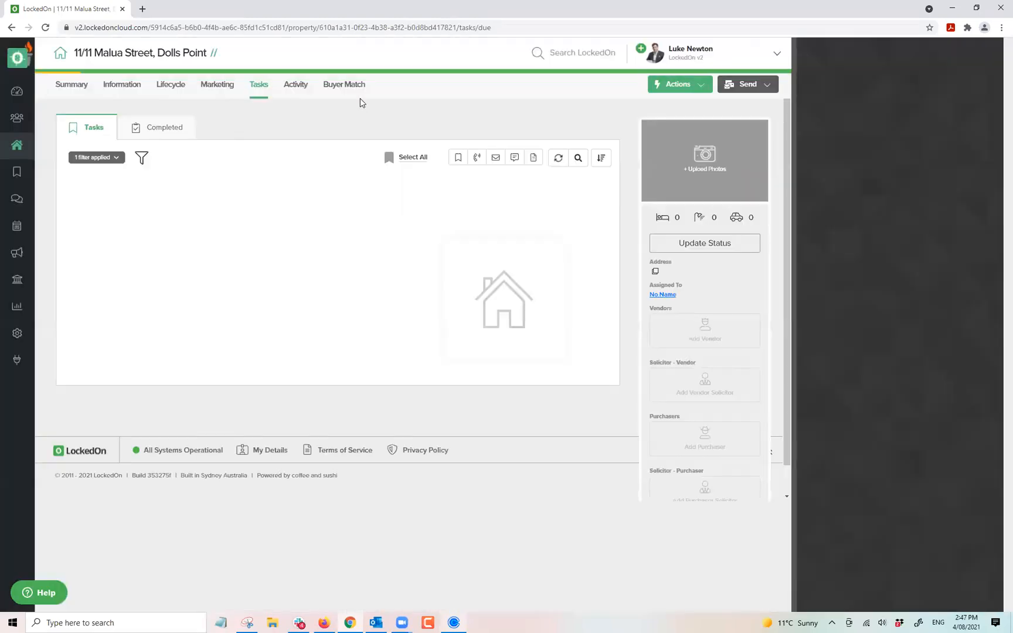
Clear the task filter so all outstanding tasks are listed.
left_click(150, 128)
left_click(96, 129)
left_click(116, 157)
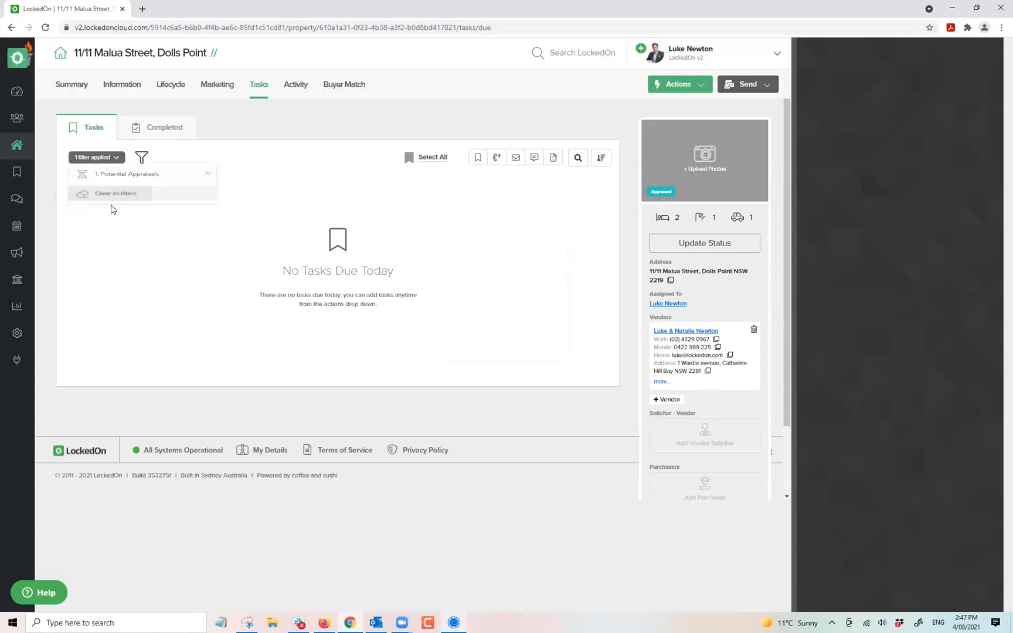
left_click(105, 194)
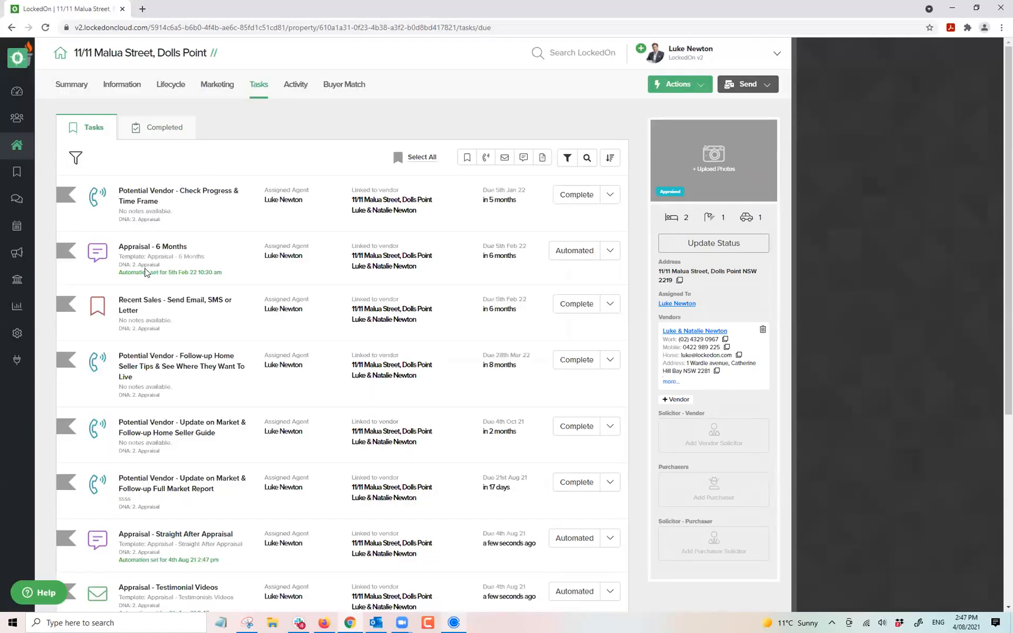
Point out send times for the 6-month SMS, post-appraisal message and testimonial videos email.
triple_click(146, 272)
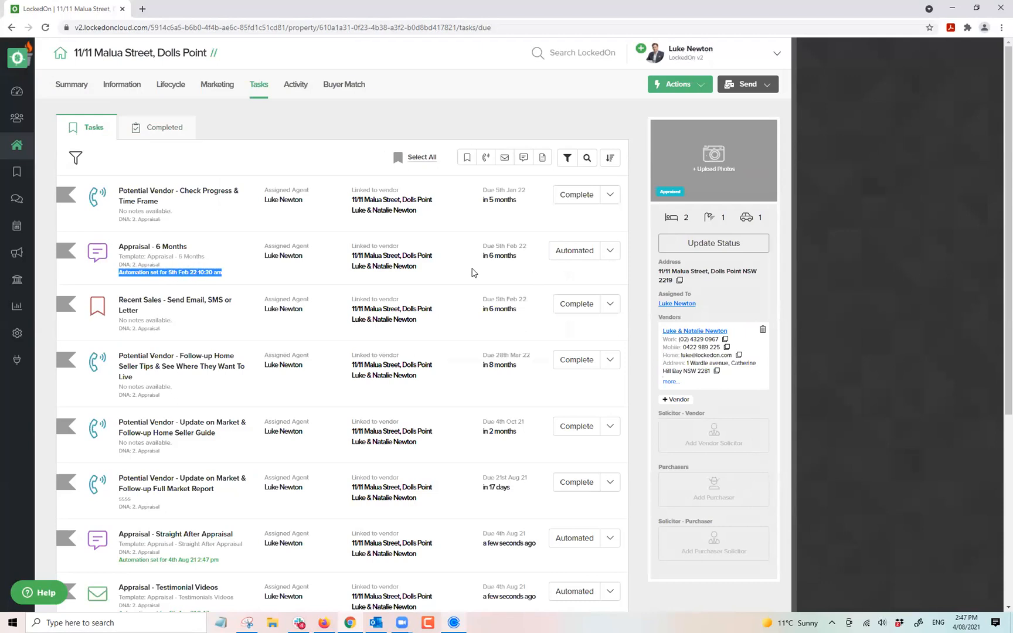
scroll(181, 347, "down", 3)
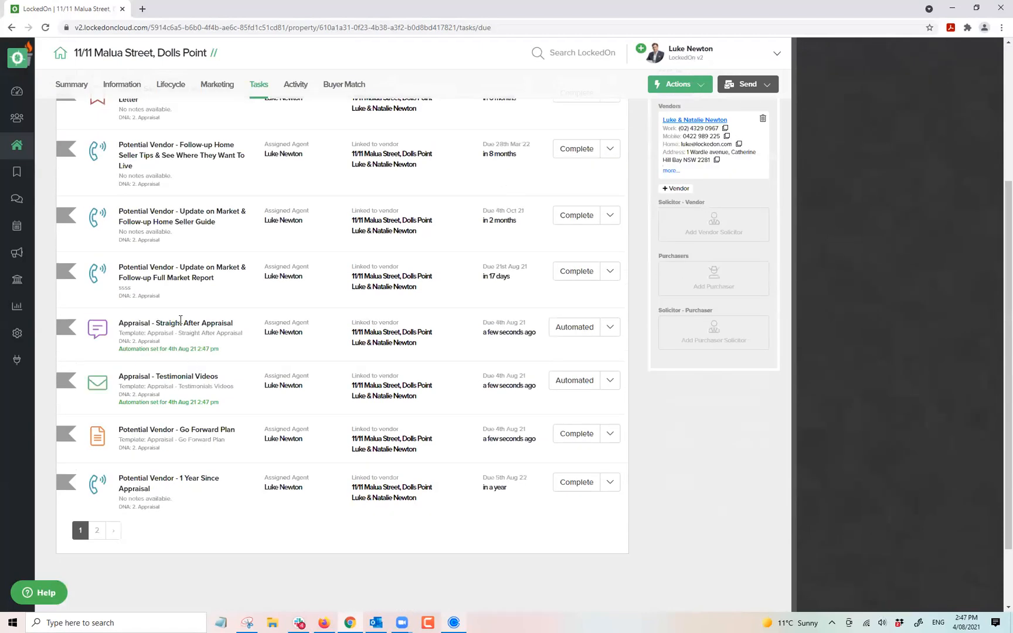
triple_click(148, 348)
triple_click(152, 401)
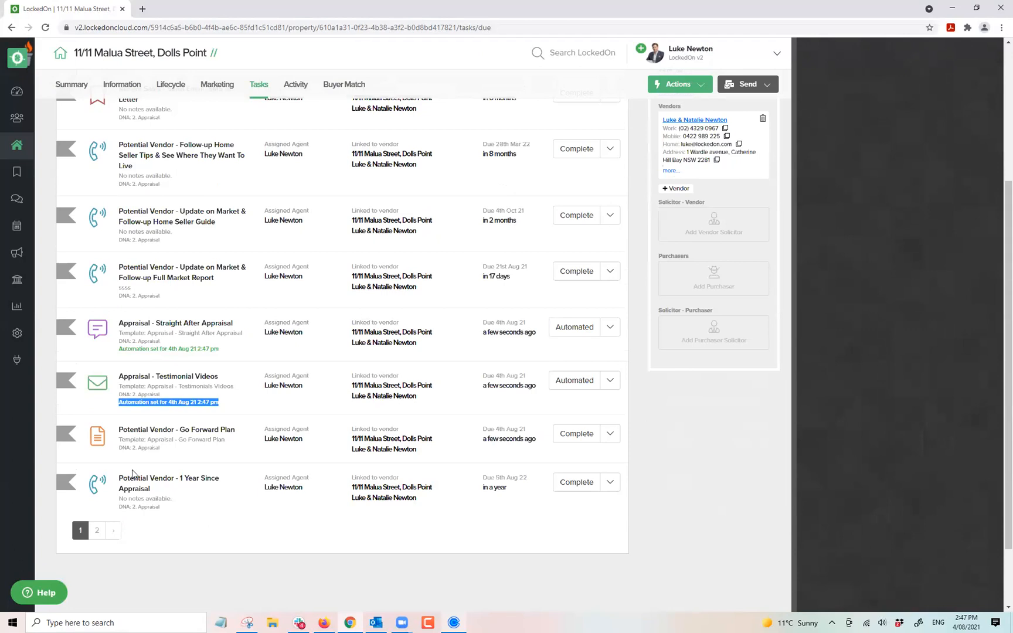
Show page 2 of tasks, highlighting the Appraisal - 1st Anniversary and Anniversary Generic Contact tasks.
left_click(96, 530)
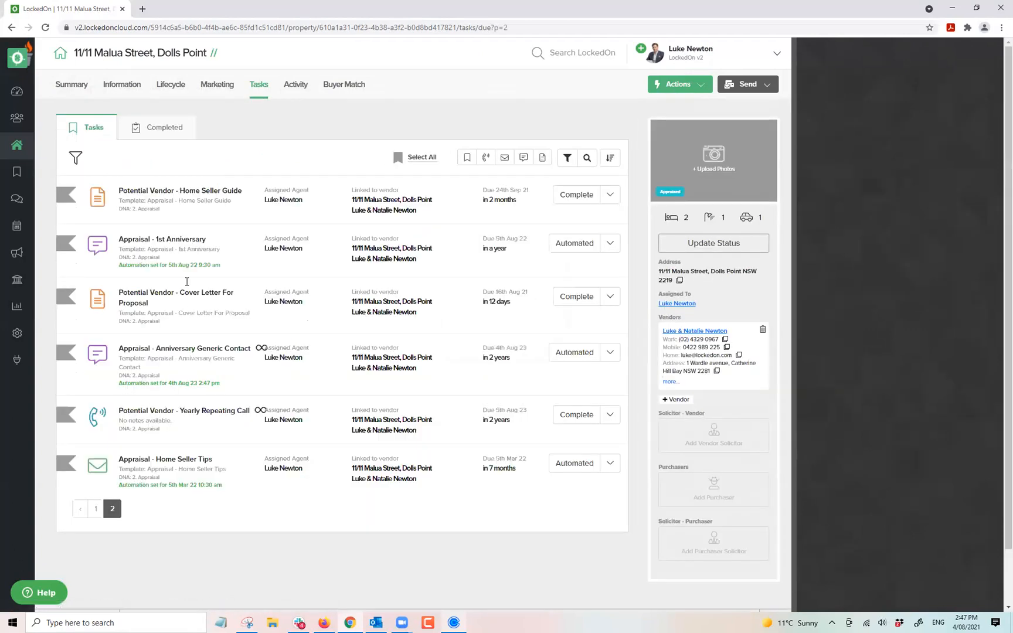
triple_click(168, 240)
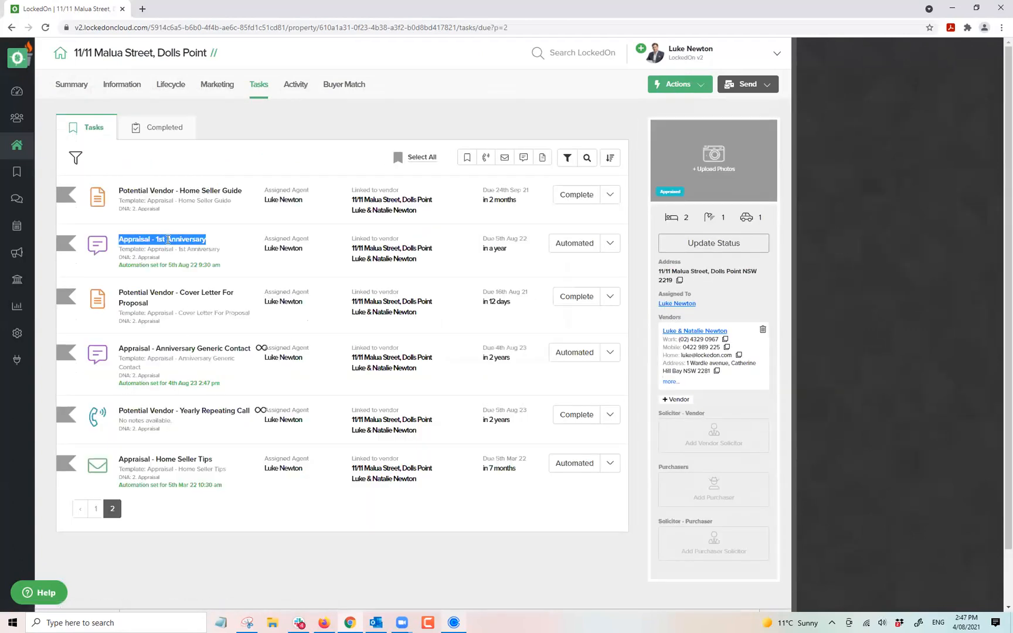
triple_click(186, 352)
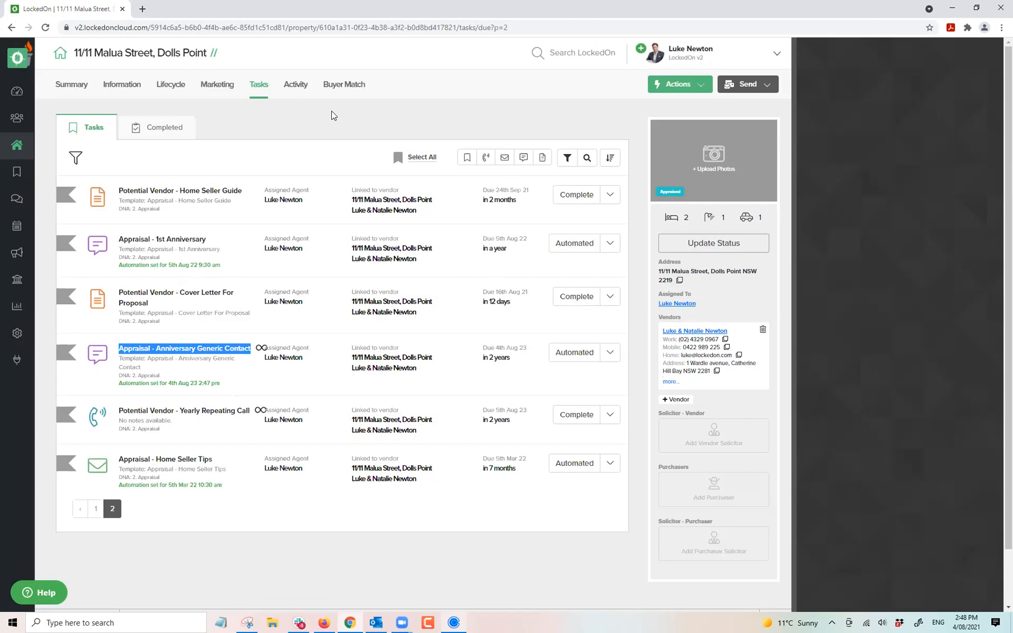
left_click(382, 122)
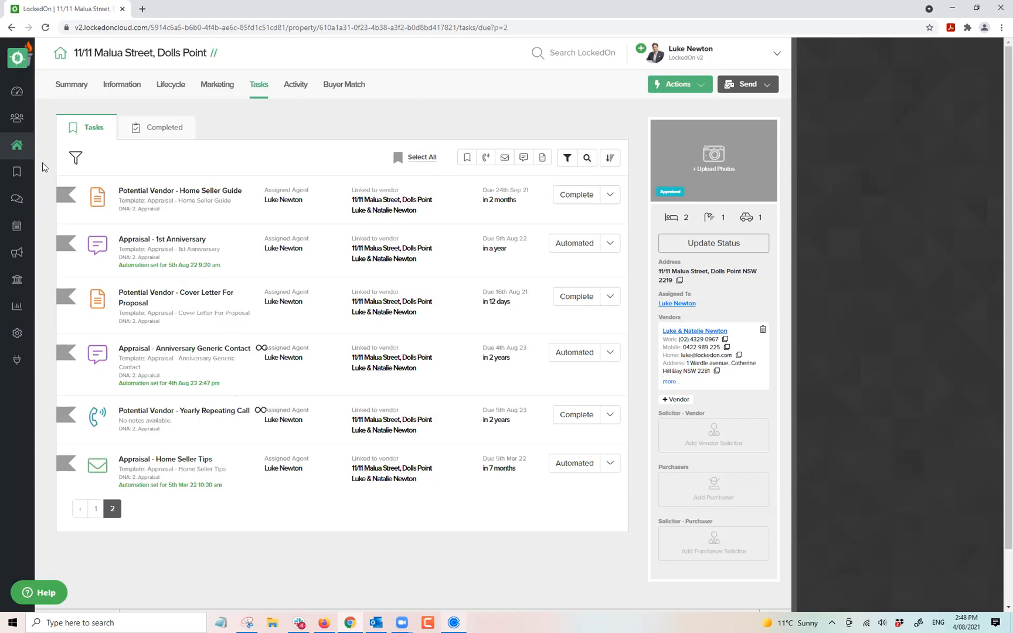
From the Engine Room's full DNA plans list, open the 2. Appraisal plan for editing.
left_click(17, 335)
left_click(434, 195)
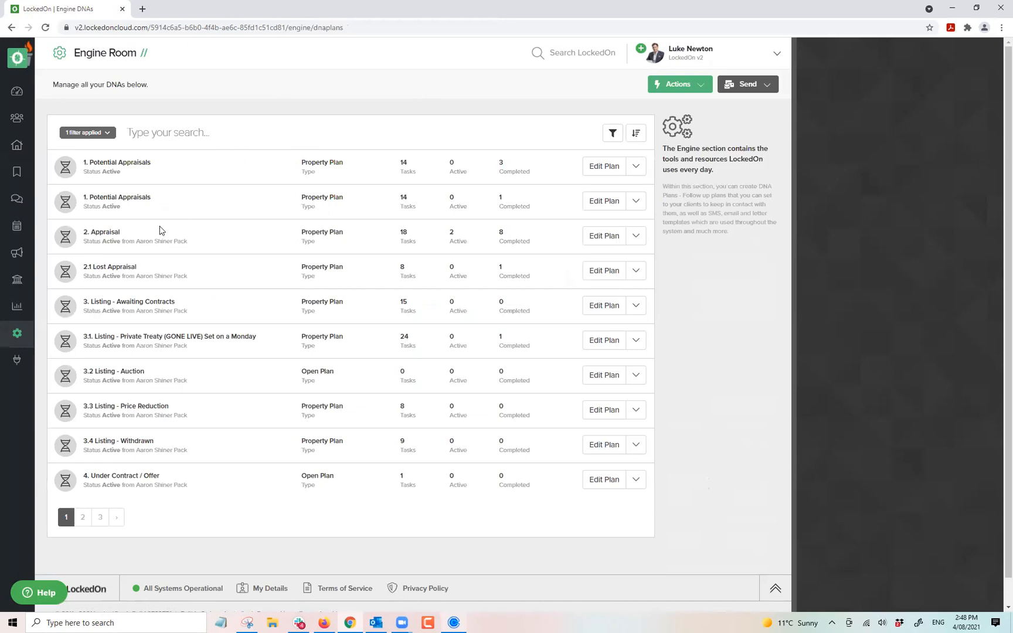
left_click(597, 237)
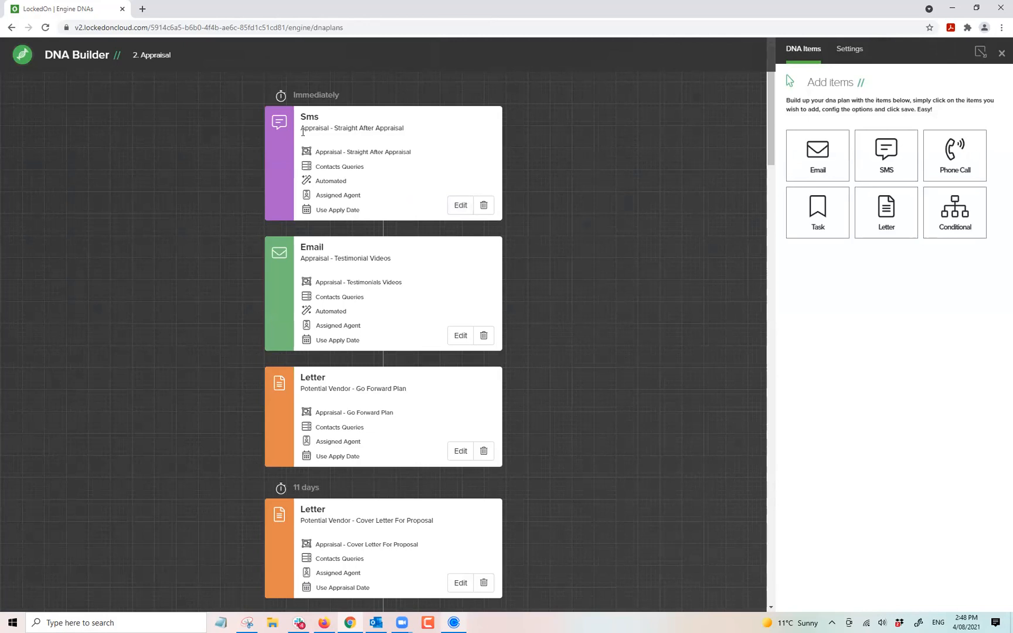
Inspect the first SMS step's template settings and the testimonial videos email step.
left_click(460, 204)
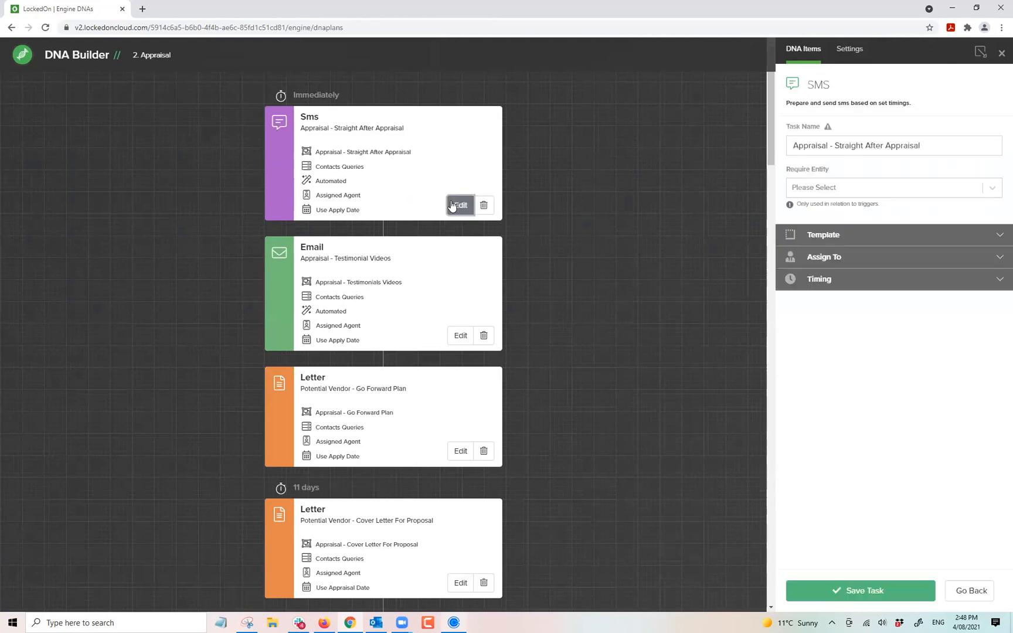
left_click(827, 236)
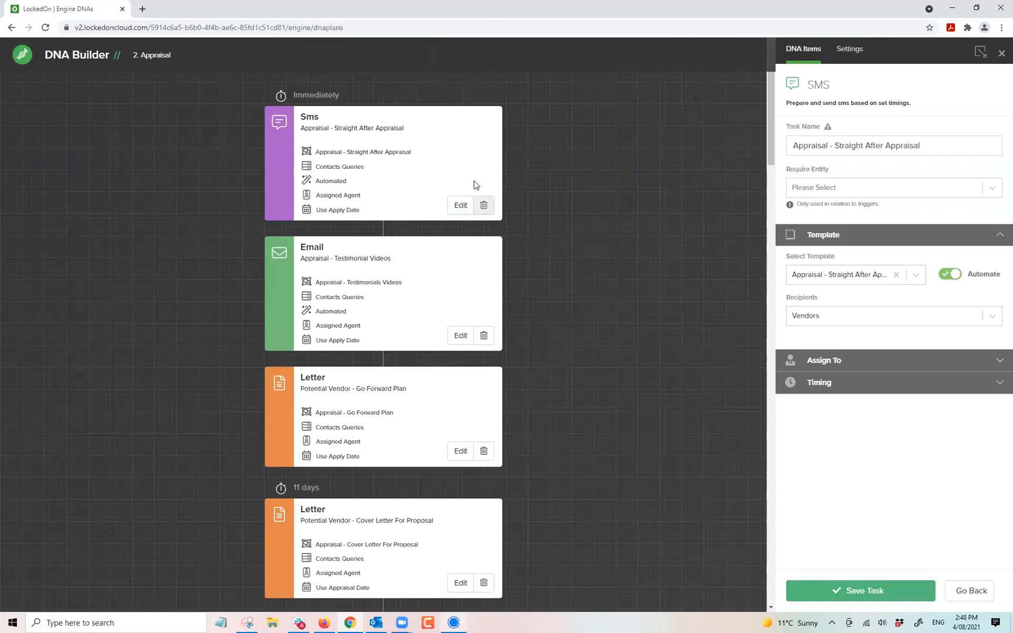
left_click(460, 336)
scroll(371, 302, "down", 15)
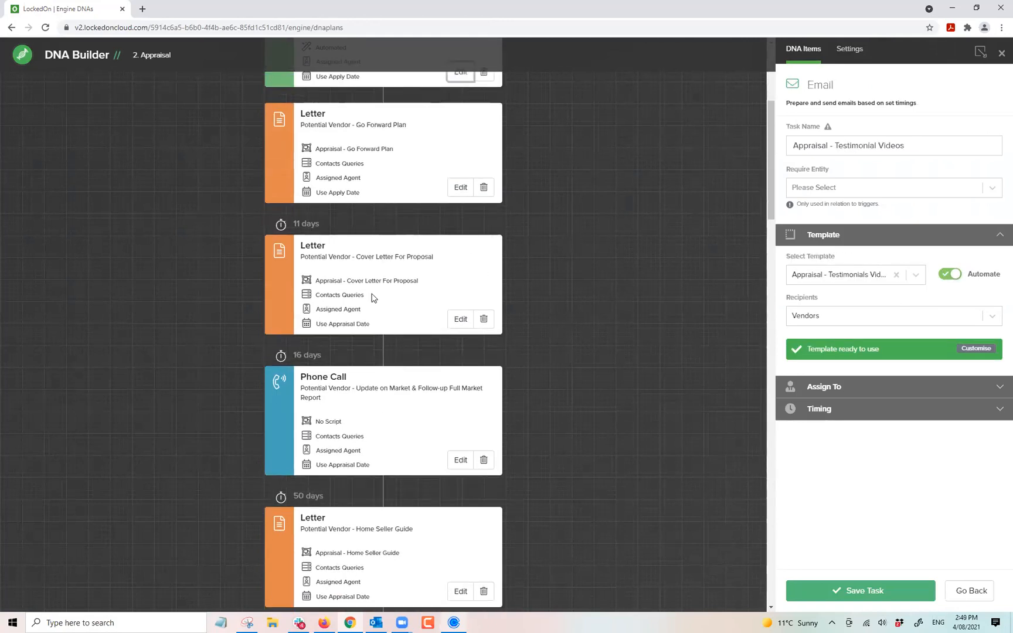
scroll(382, 297, "down", 2)
Point out the automated SMS steps, including the 1-year anniversary SMS, save the email step, and close the builder.
double_click(326, 362)
scroll(370, 350, "down", 12)
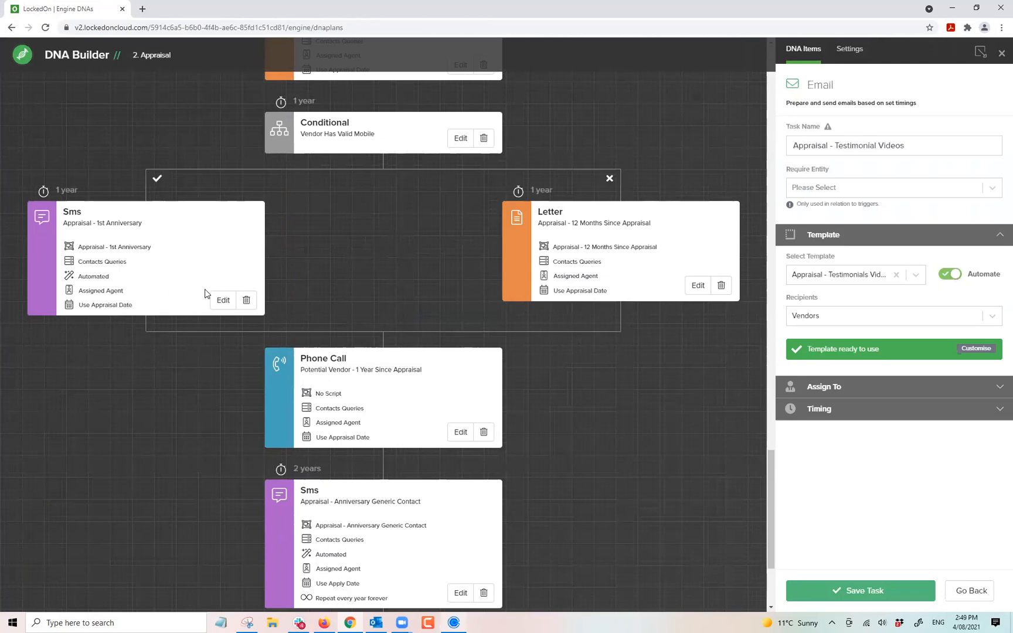
double_click(101, 276)
scroll(311, 356, "down", 3)
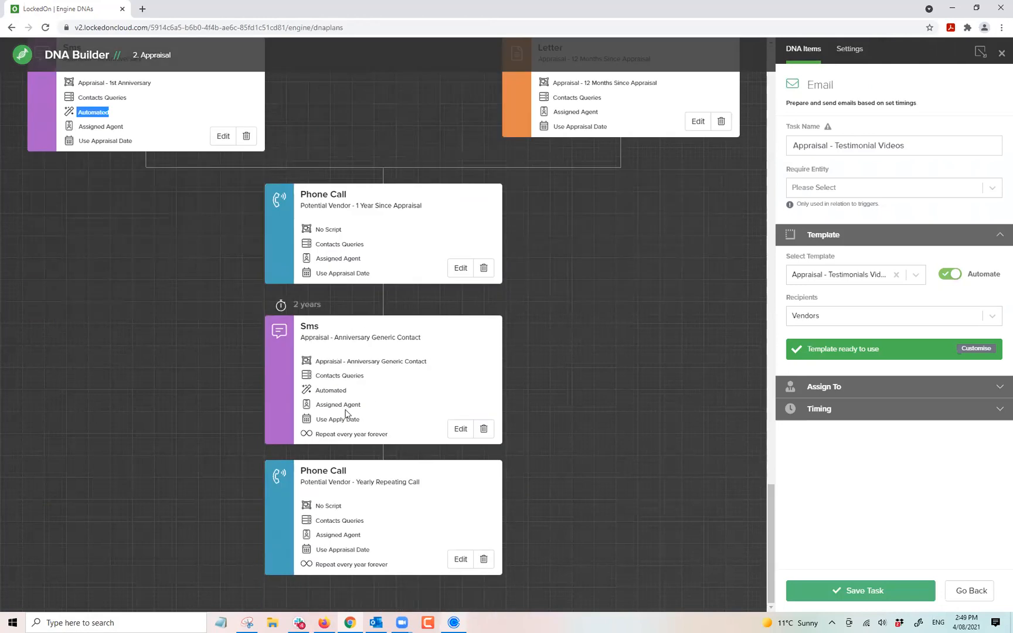
left_click(328, 420)
left_click(860, 590)
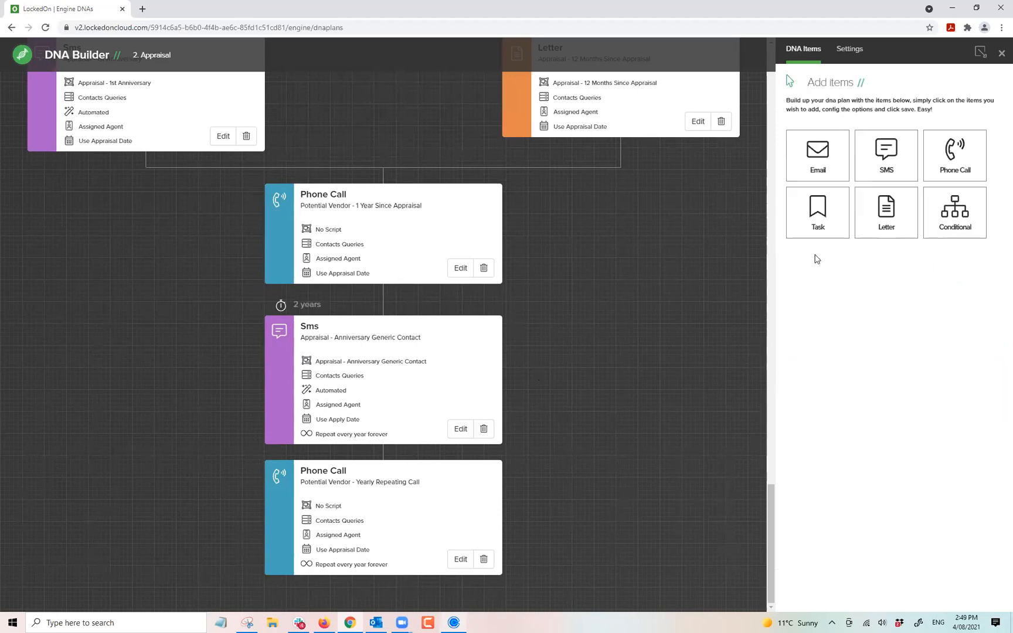
left_click(1000, 54)
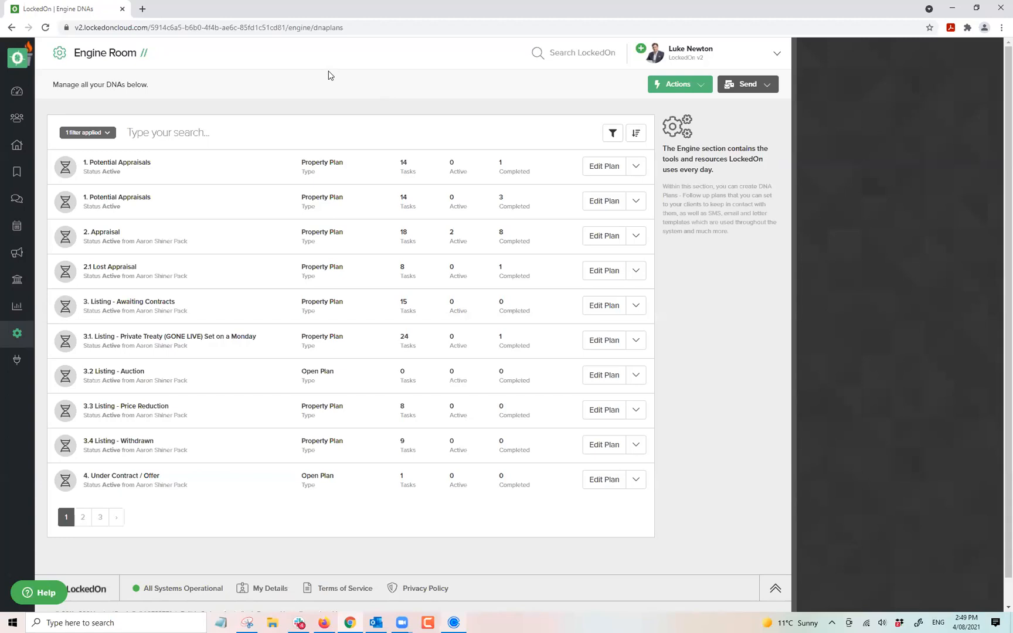
left_click(12, 28)
left_click(12, 29)
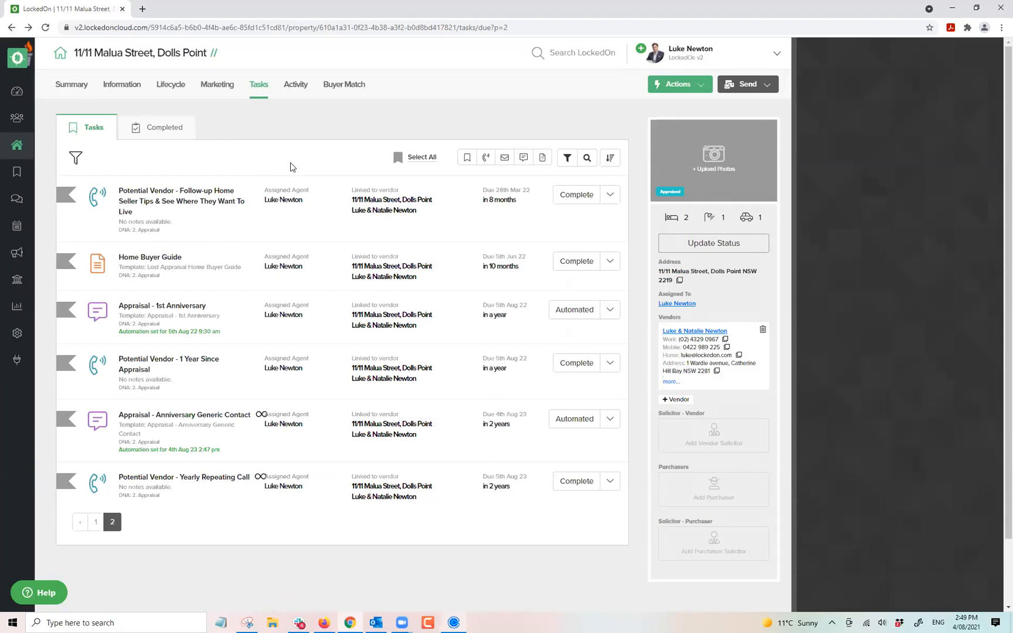
left_click(72, 86)
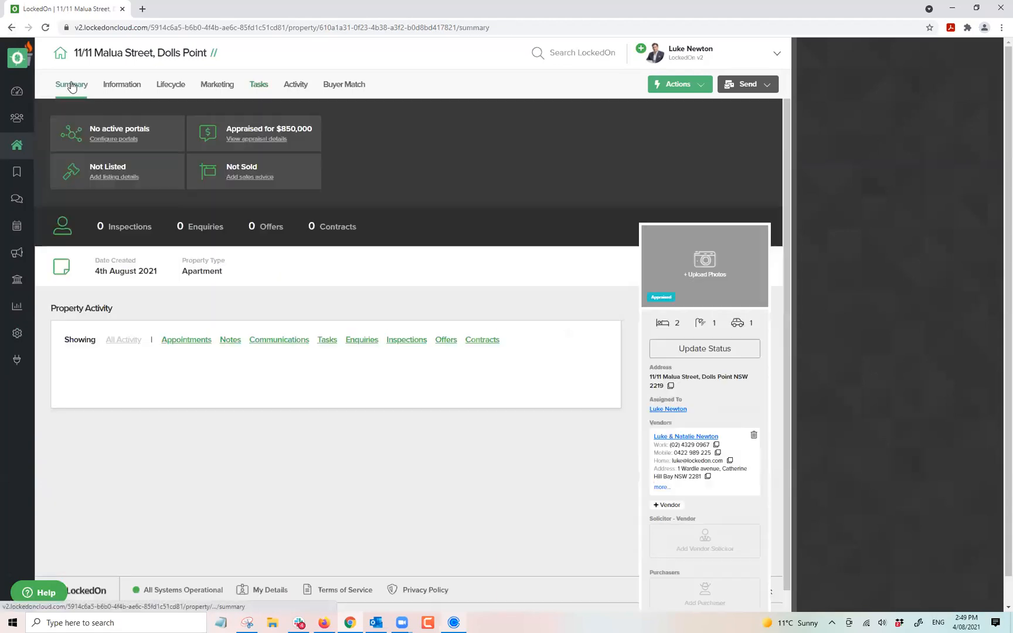
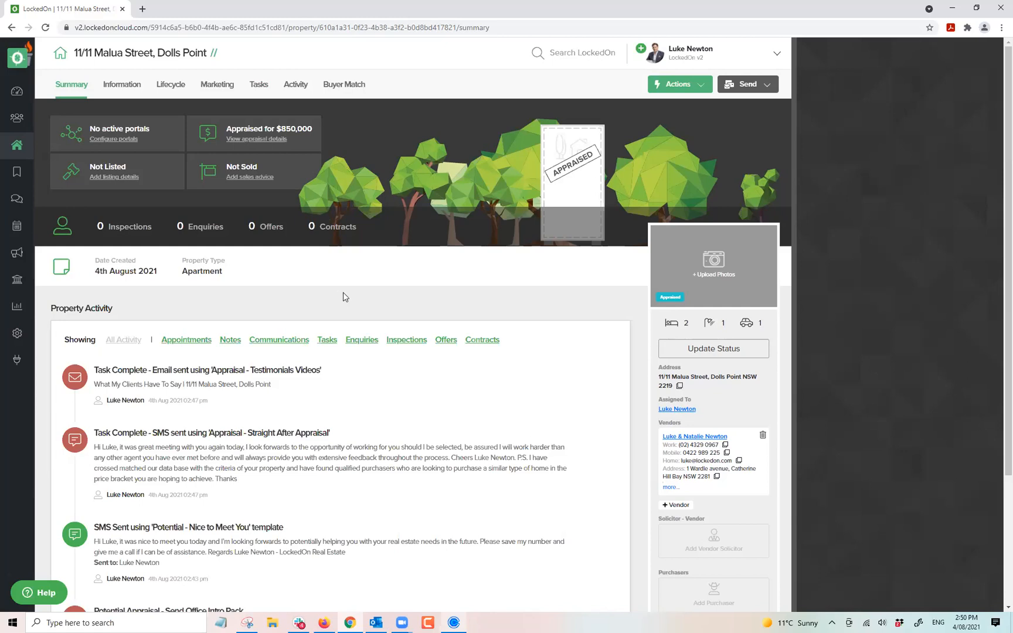
double_click(214, 271)
left_click(230, 271)
left_click(258, 89)
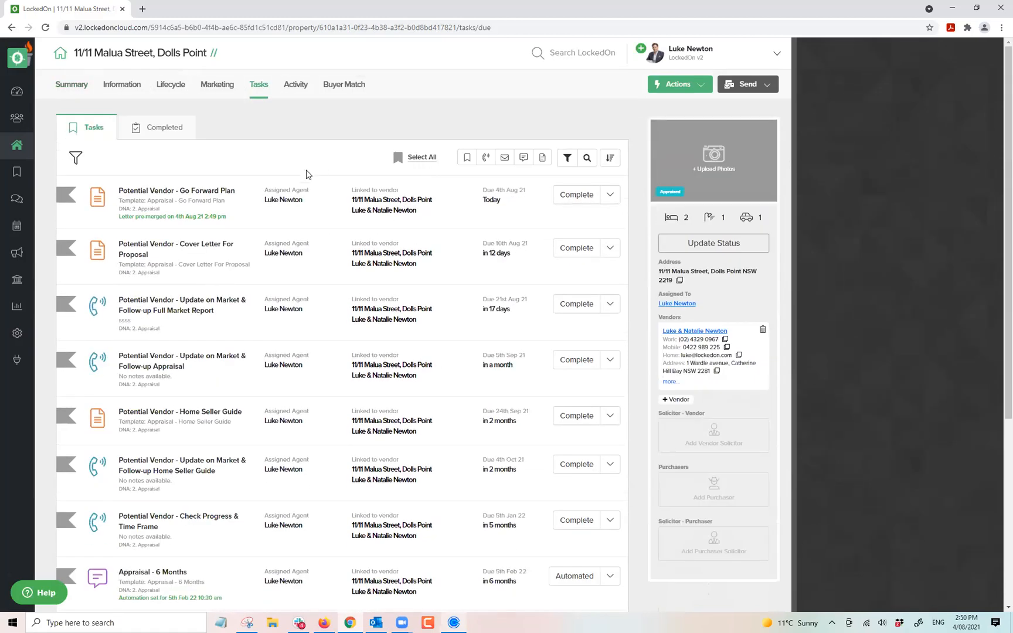
left_click(563, 159)
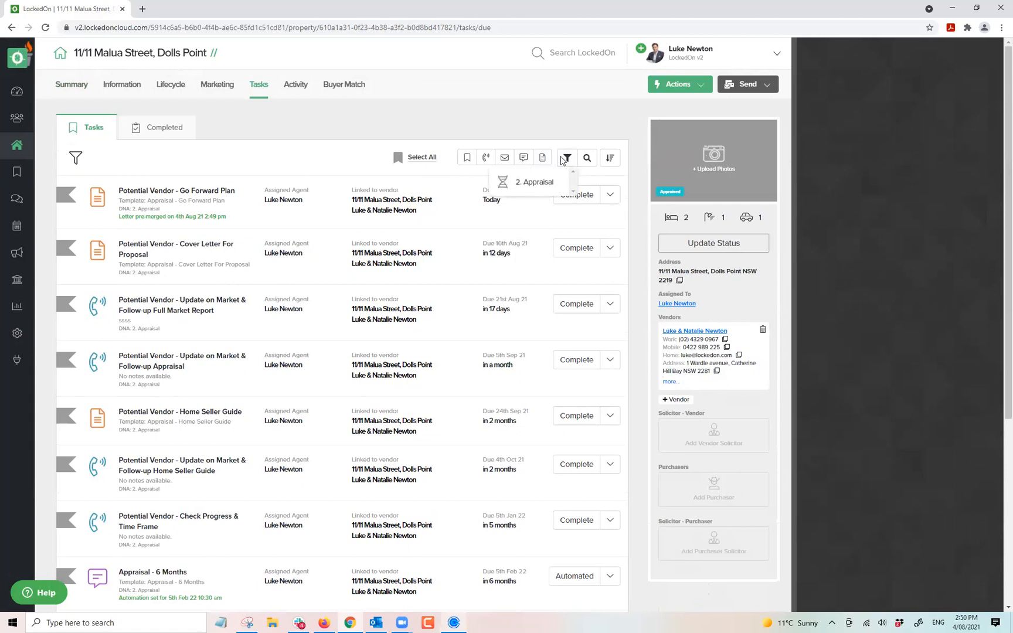
left_click(520, 182)
left_click(416, 162)
left_click(435, 160)
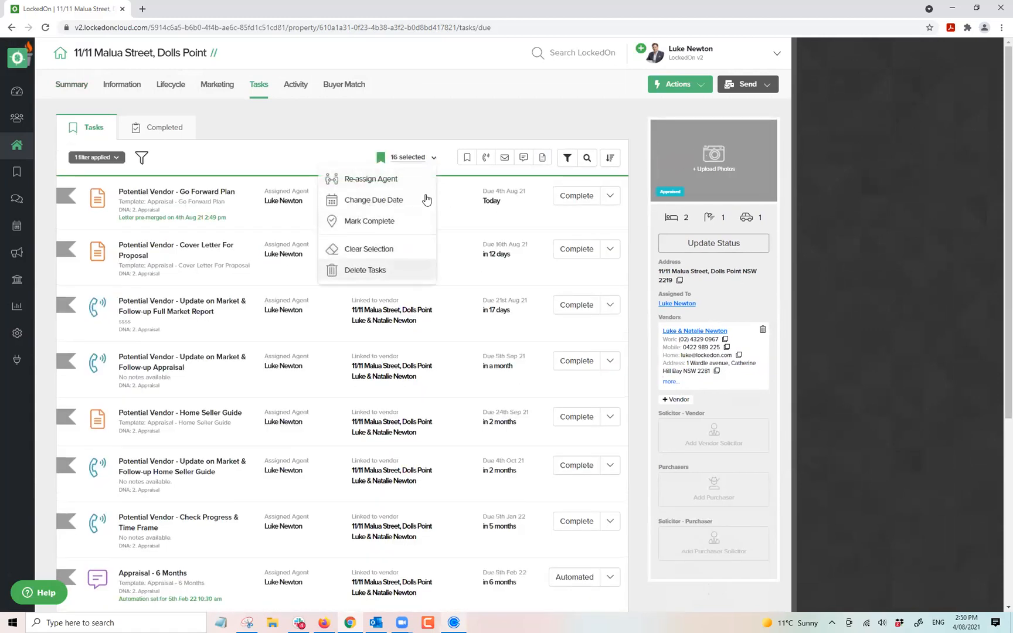
left_click(365, 268)
left_click(402, 220)
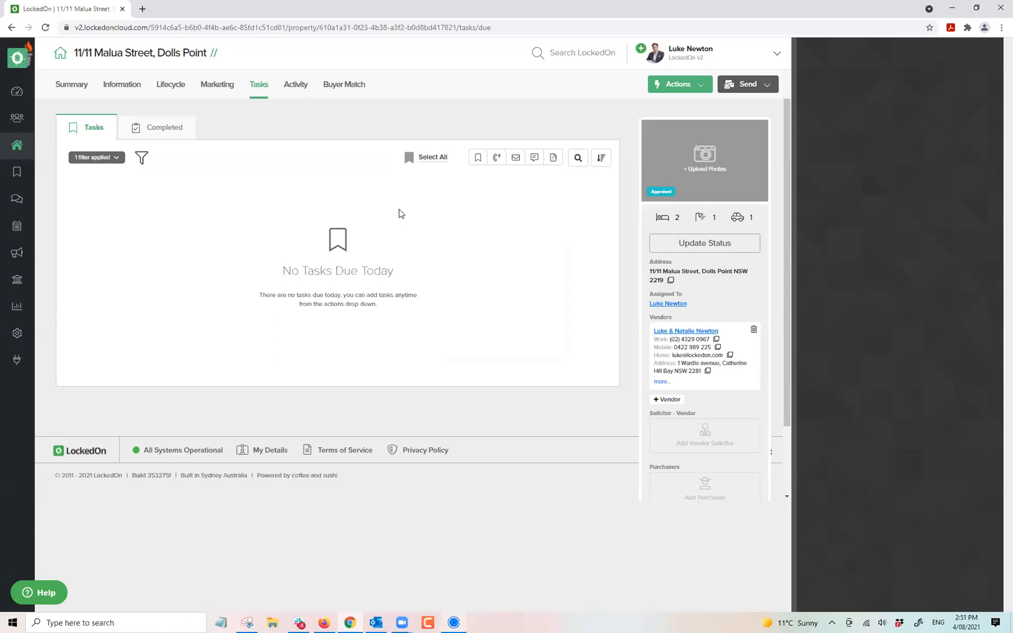
Clear the task filters, then check Update Status and close it without changing the status.
left_click(117, 170)
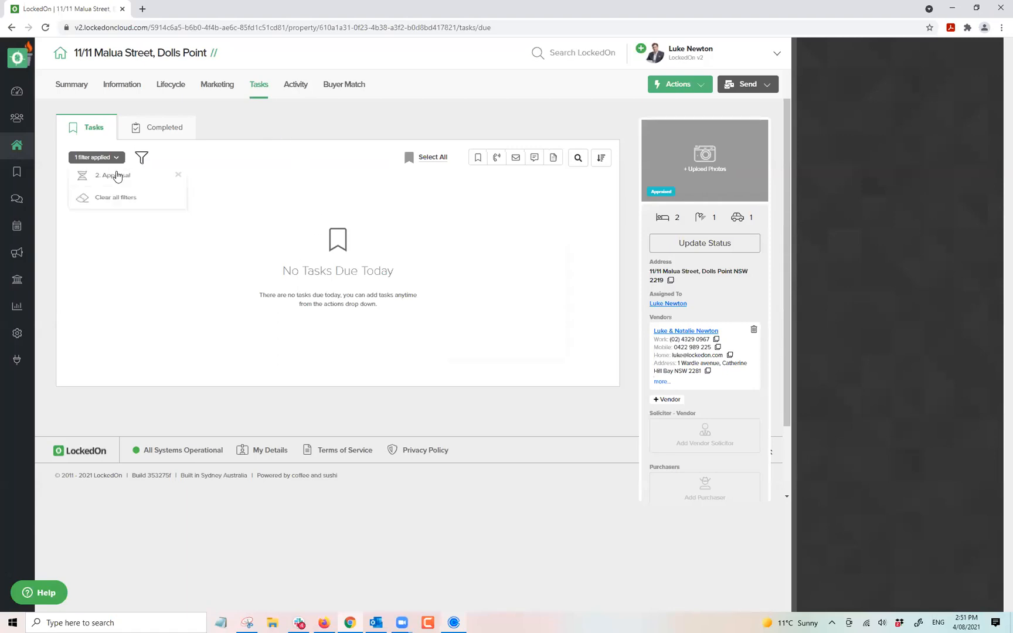
left_click(118, 203)
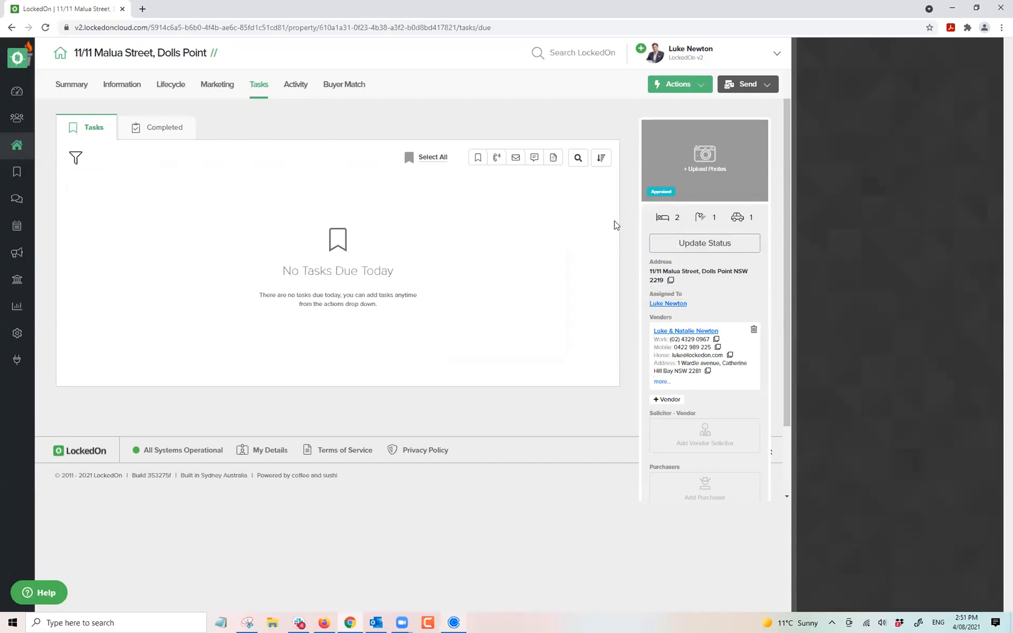
left_click(684, 249)
left_click(347, 239)
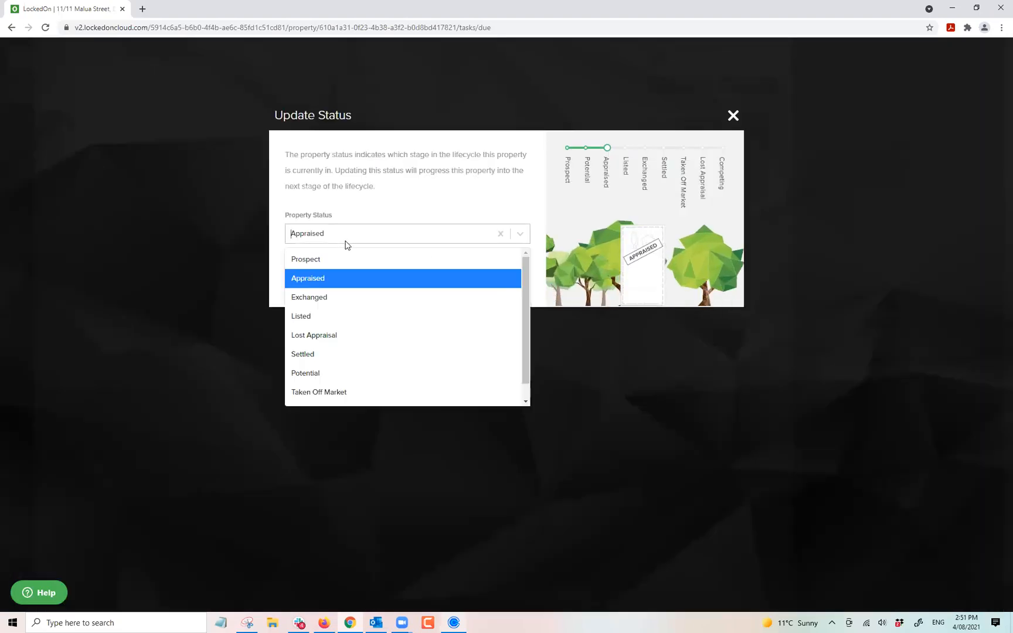
left_click(685, 141)
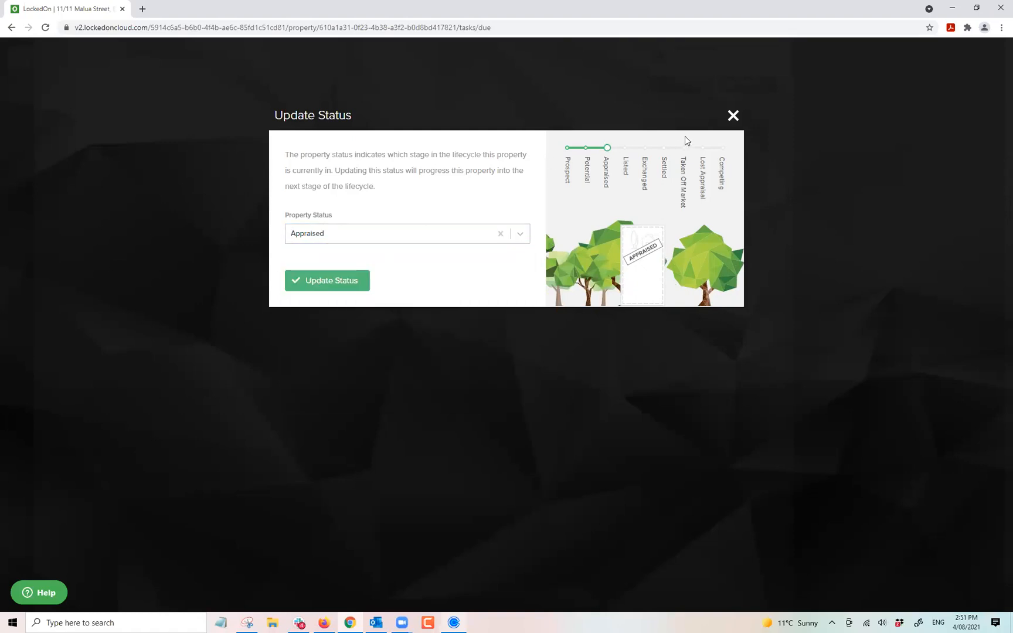
left_click(732, 115)
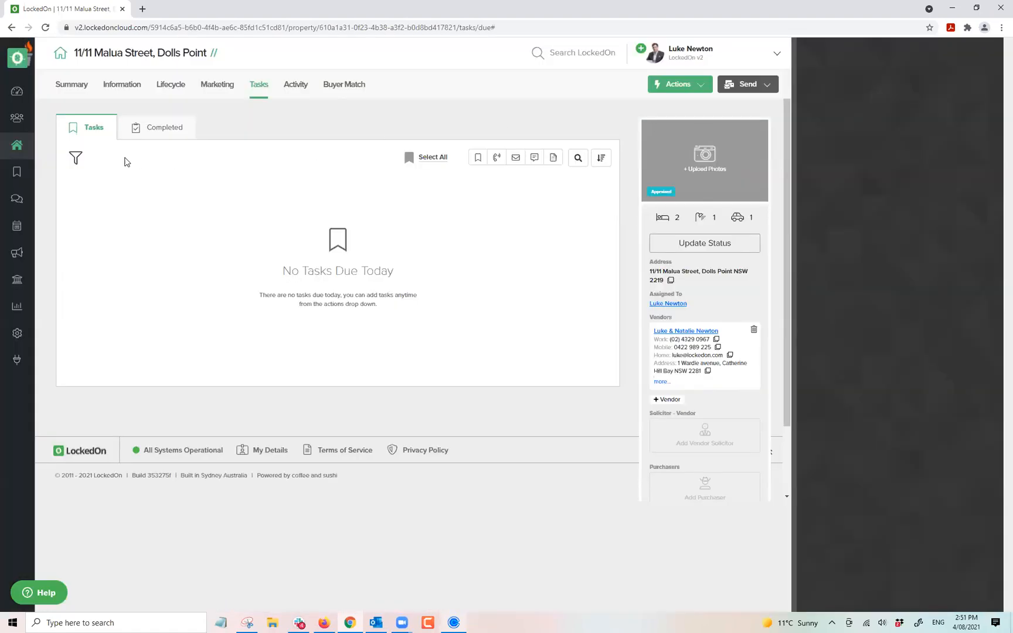
left_click(19, 147)
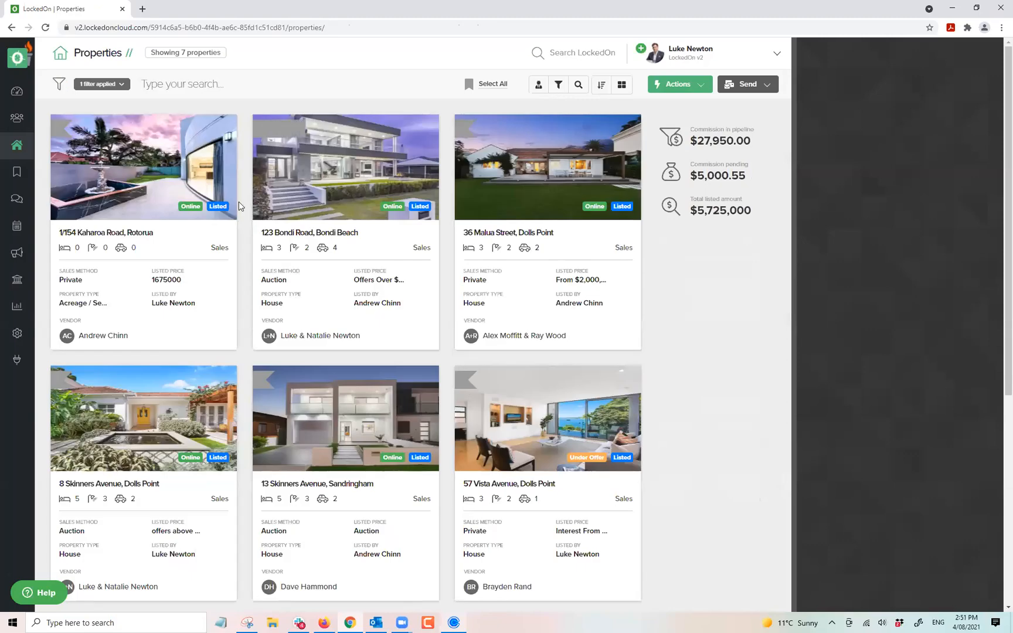
left_click(154, 433)
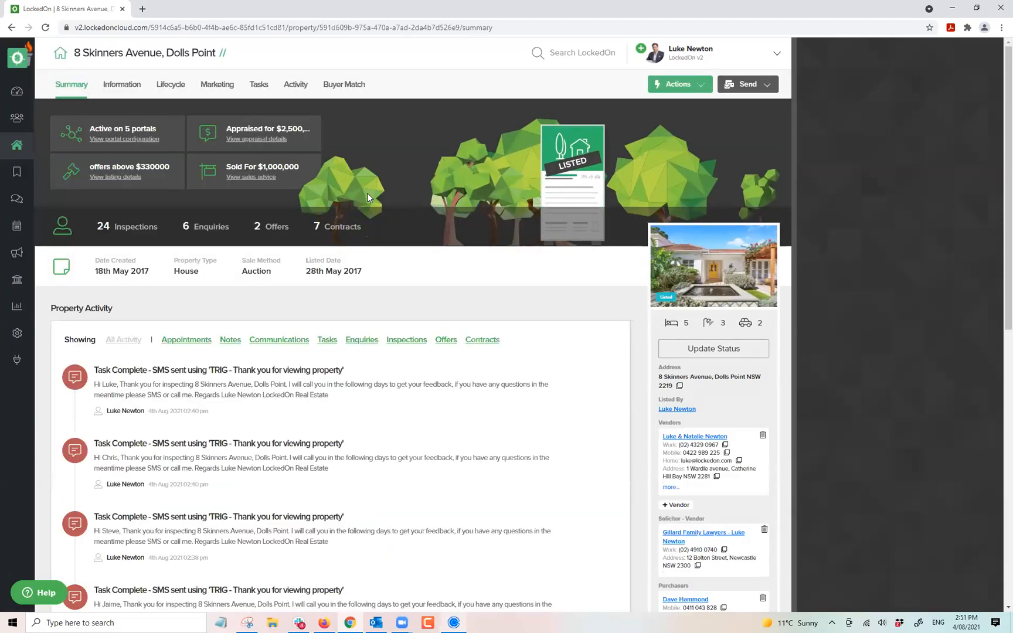
left_click(170, 88)
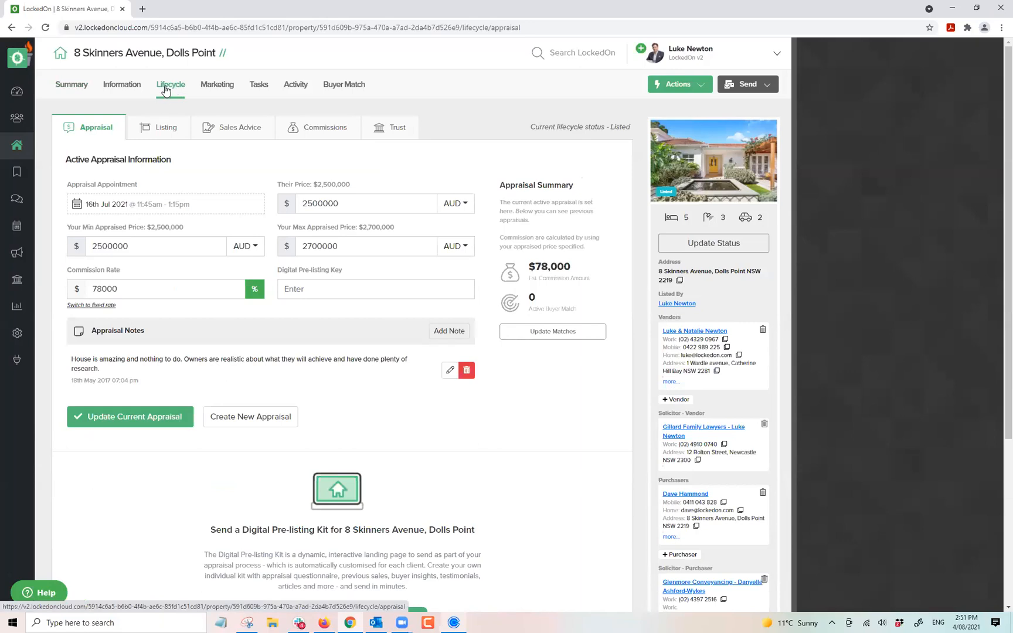
left_click(158, 129)
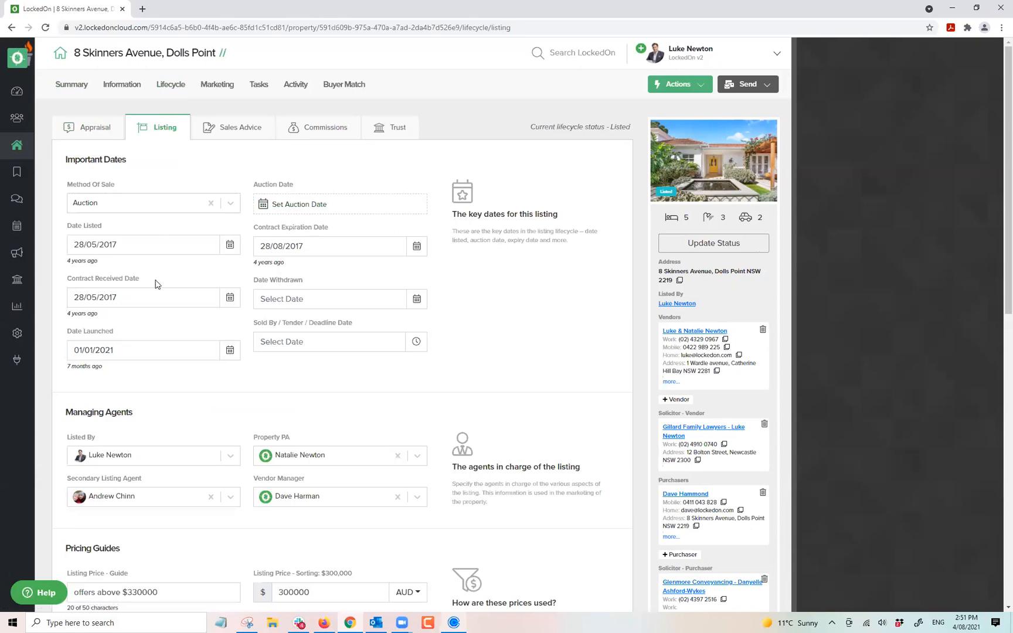
scroll(170, 277, "down", 2)
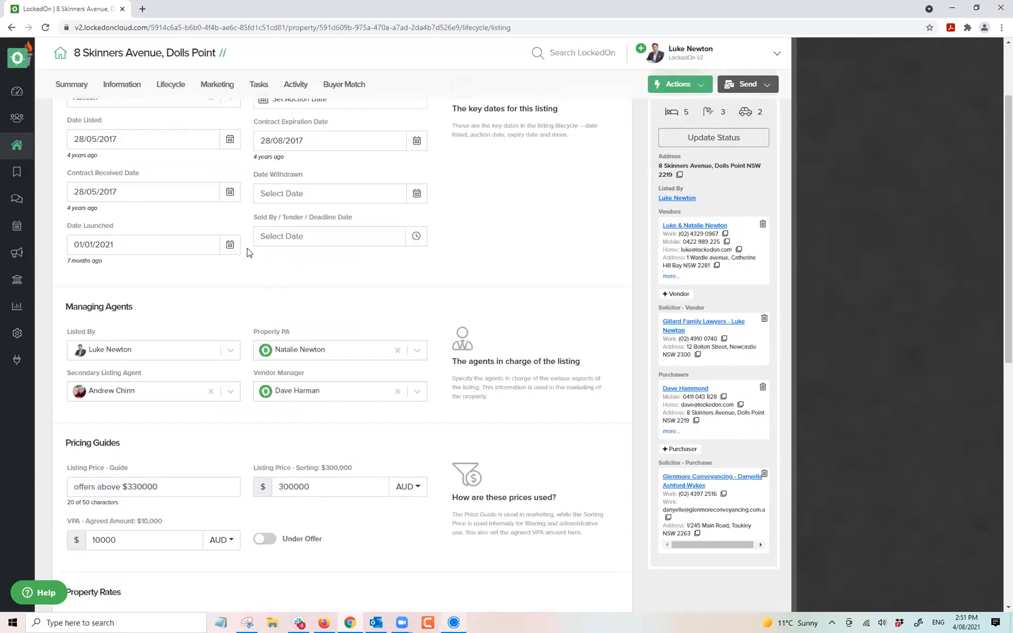
scroll(176, 246, "down", 2)
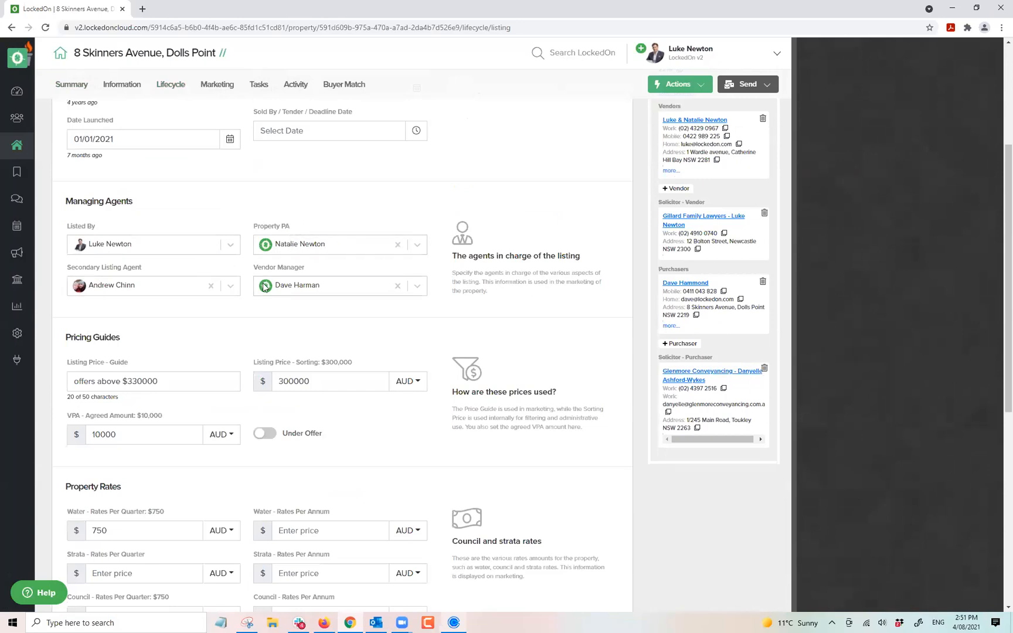
left_click_drag(188, 384, 58, 383)
scroll(312, 351, "down", 1)
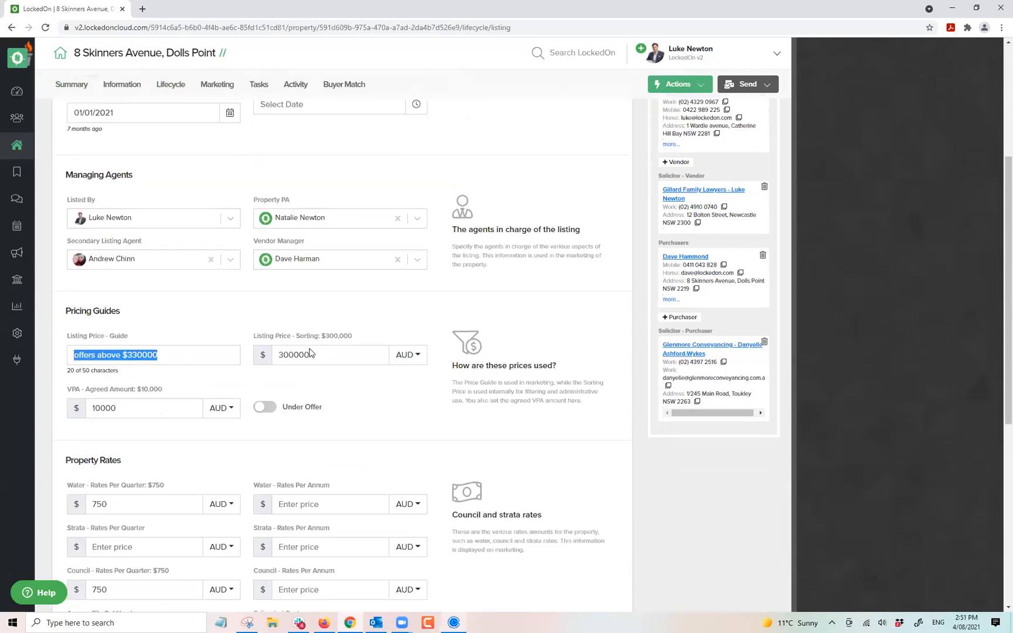
scroll(186, 238, "down", 6)
scroll(202, 267, "up", 3)
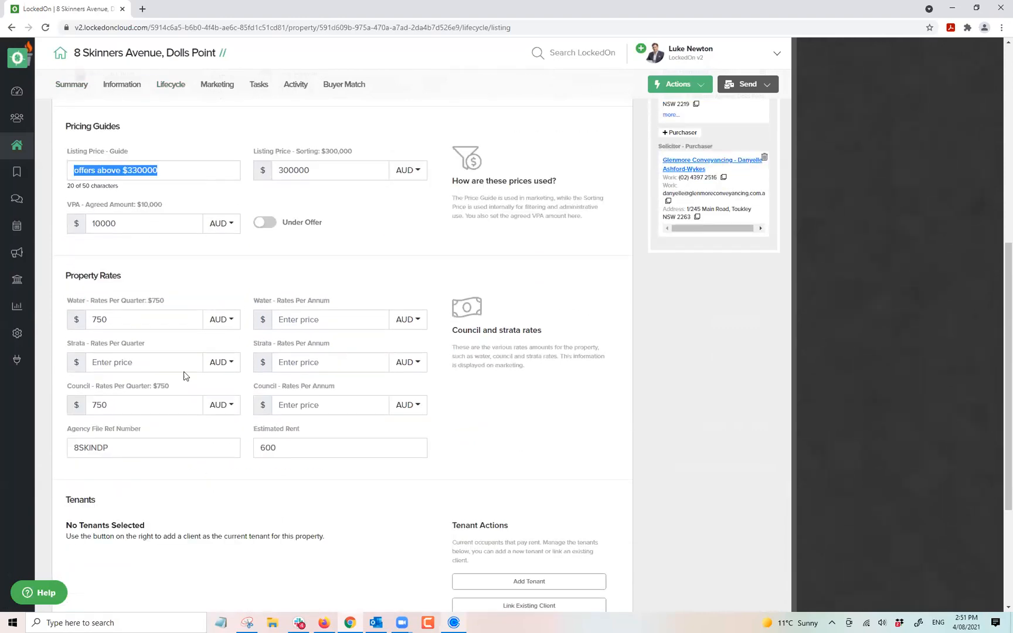
scroll(267, 398, "up", 7)
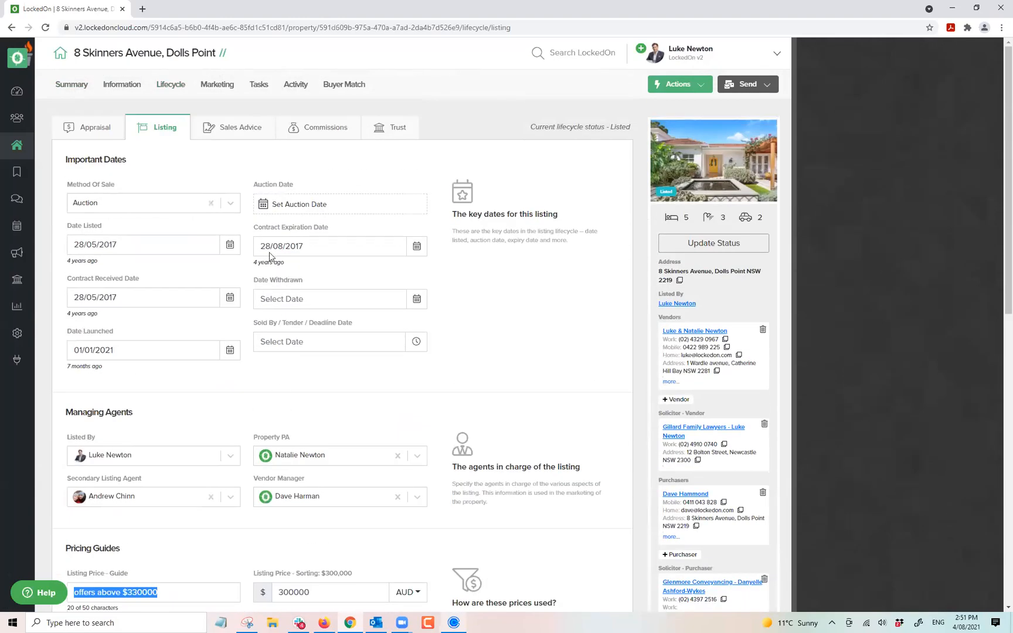
left_click(216, 85)
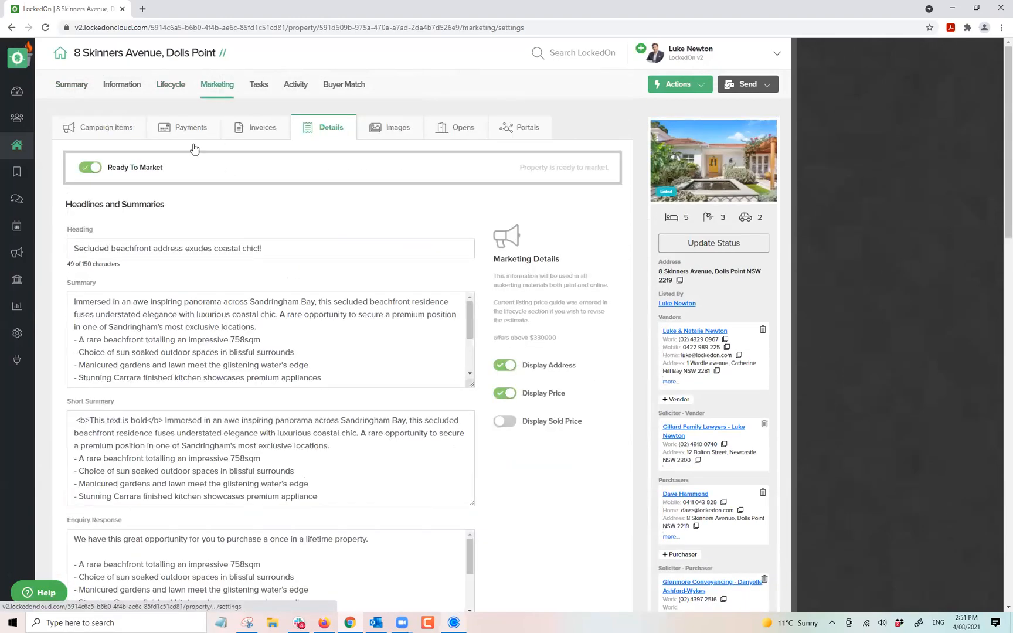
left_click(375, 130)
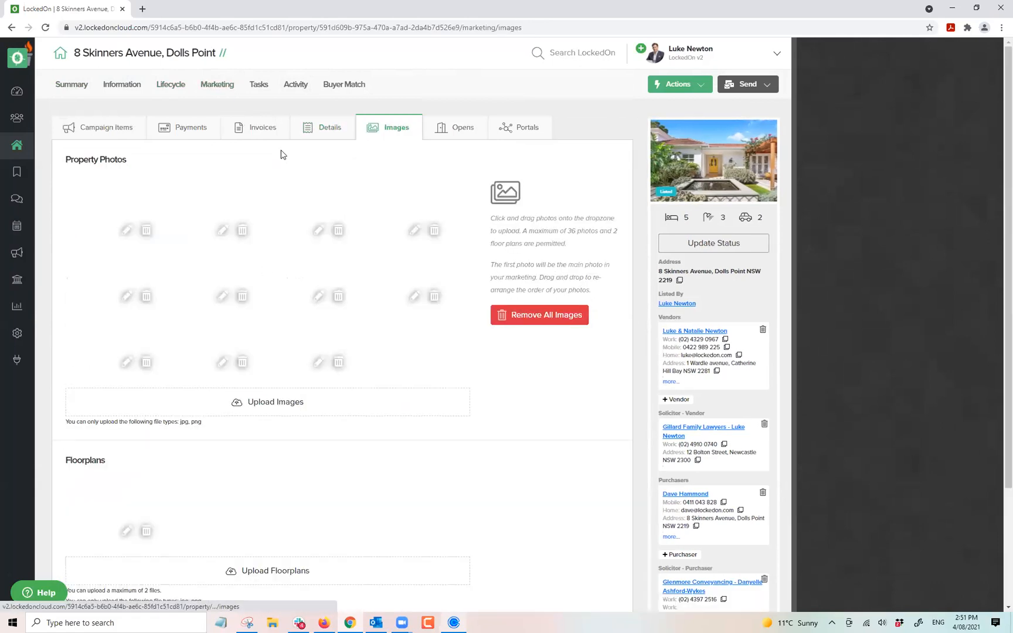
left_click(447, 128)
left_click(522, 130)
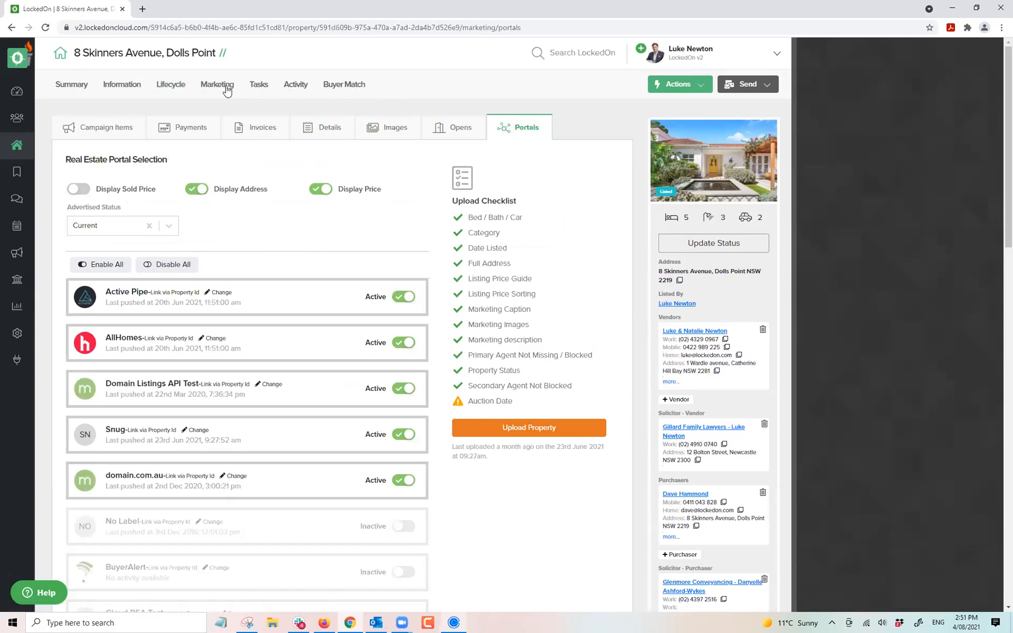
Return to the Listing details (Auction, listed 28/05/2017) and bring up the property actions.
left_click(172, 90)
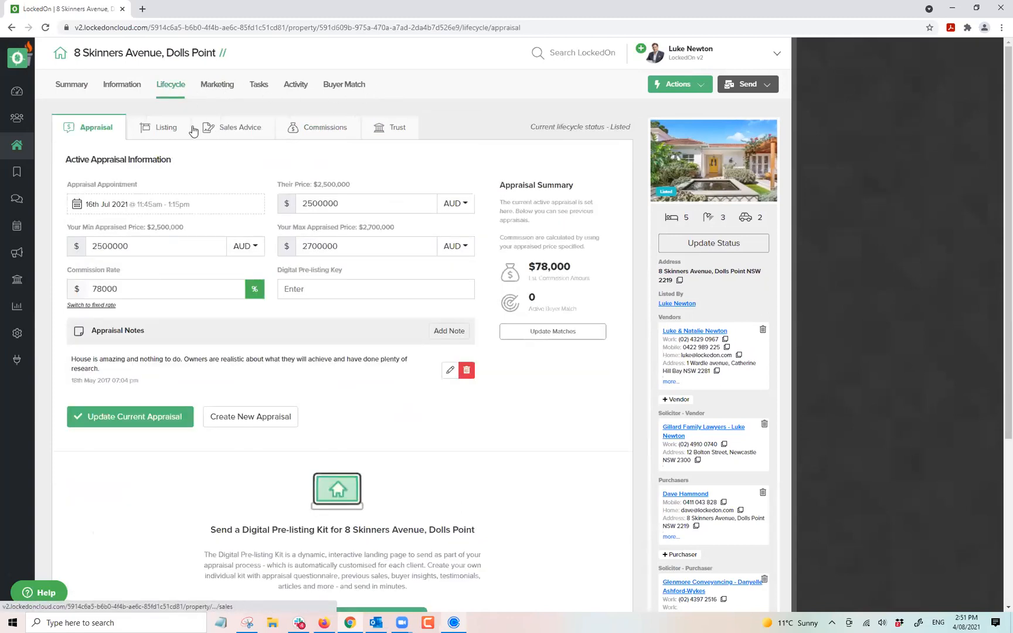
left_click(159, 130)
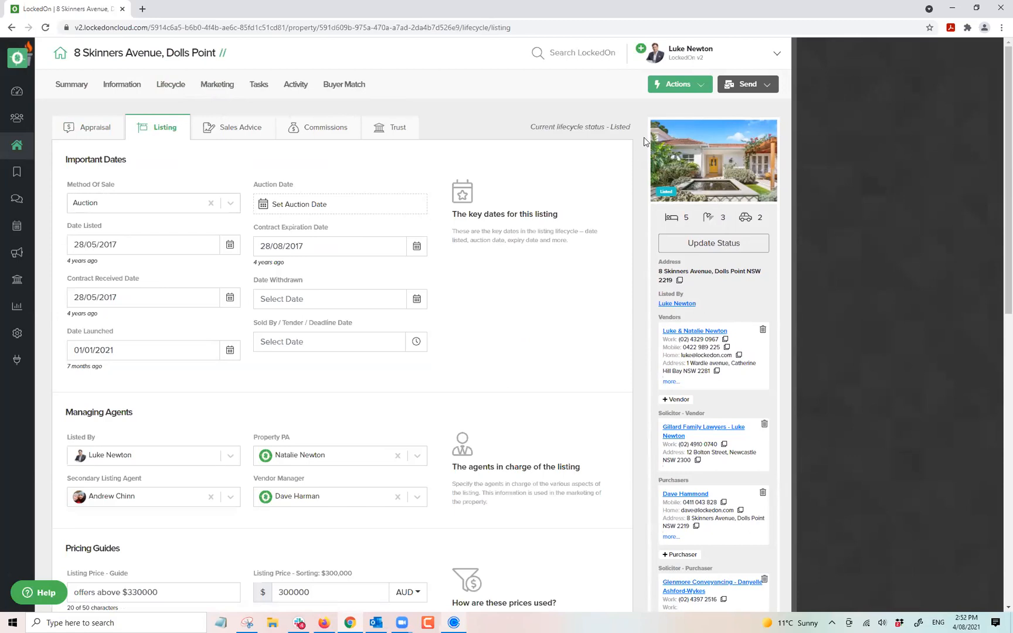
left_click(663, 91)
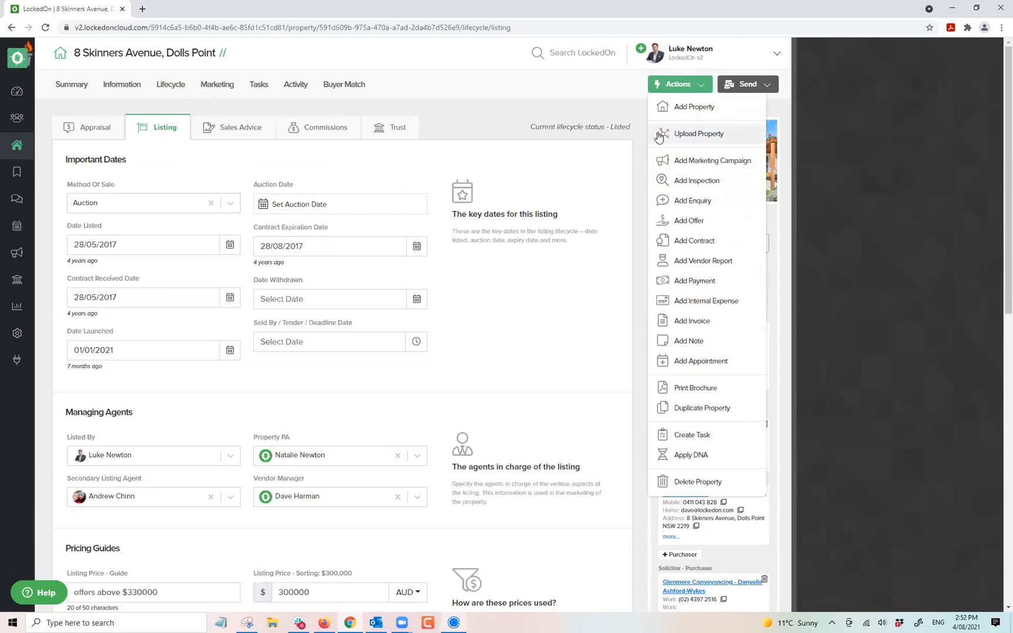
left_click(686, 456)
left_click(403, 206)
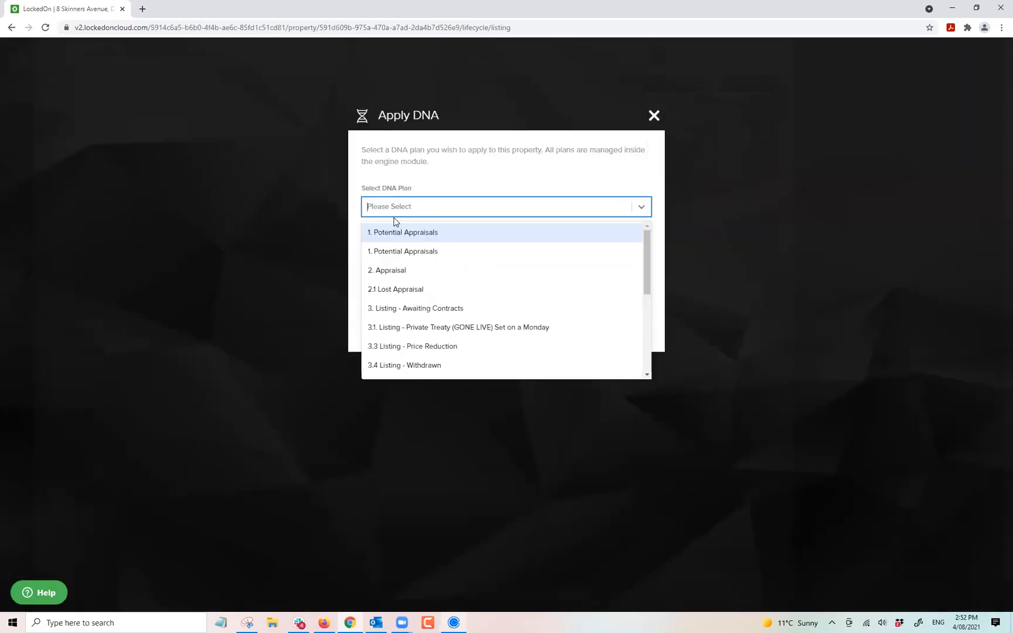
left_click(390, 308)
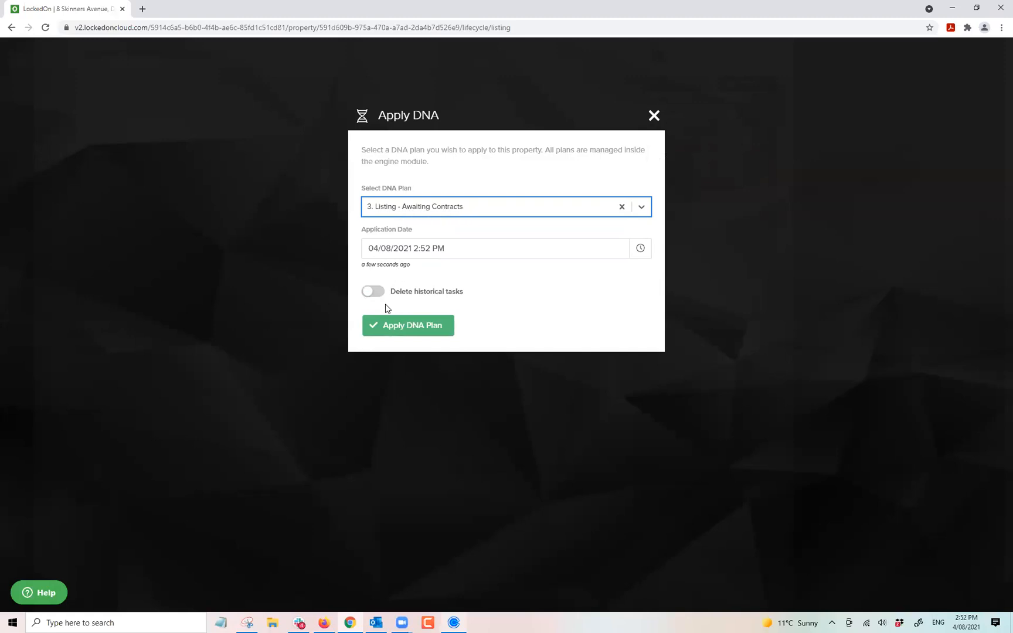
left_click(399, 326)
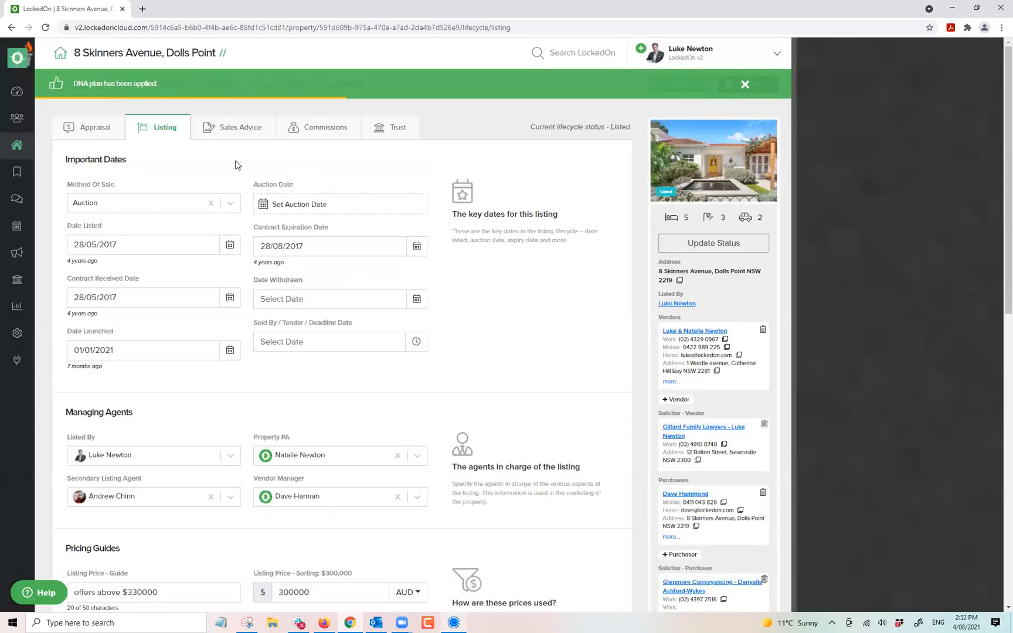
left_click(258, 84)
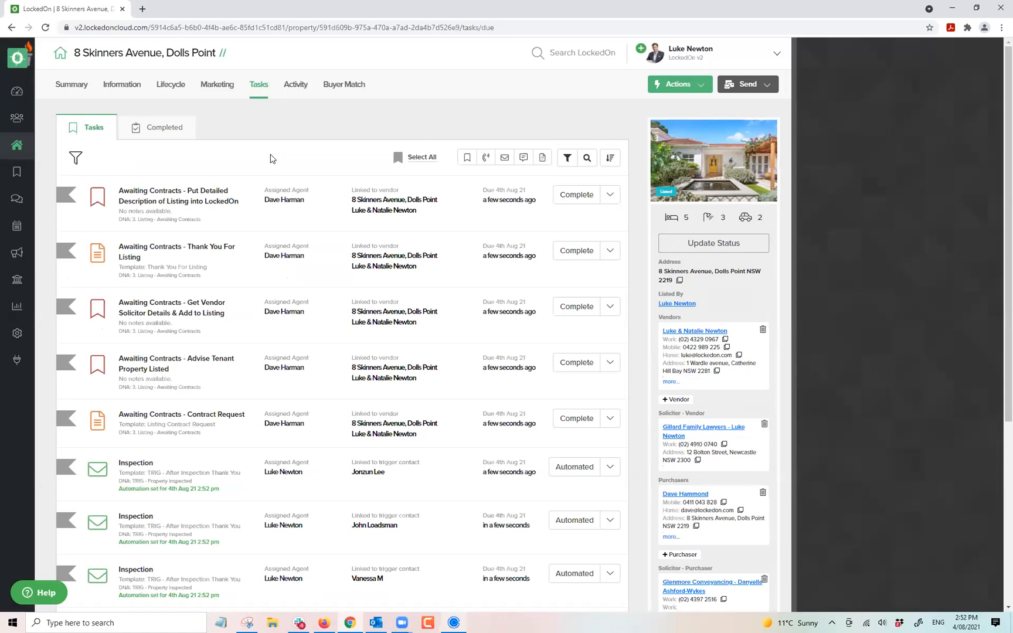
scroll(252, 268, "down", 3)
scroll(252, 268, "up", 3)
left_click(11, 176)
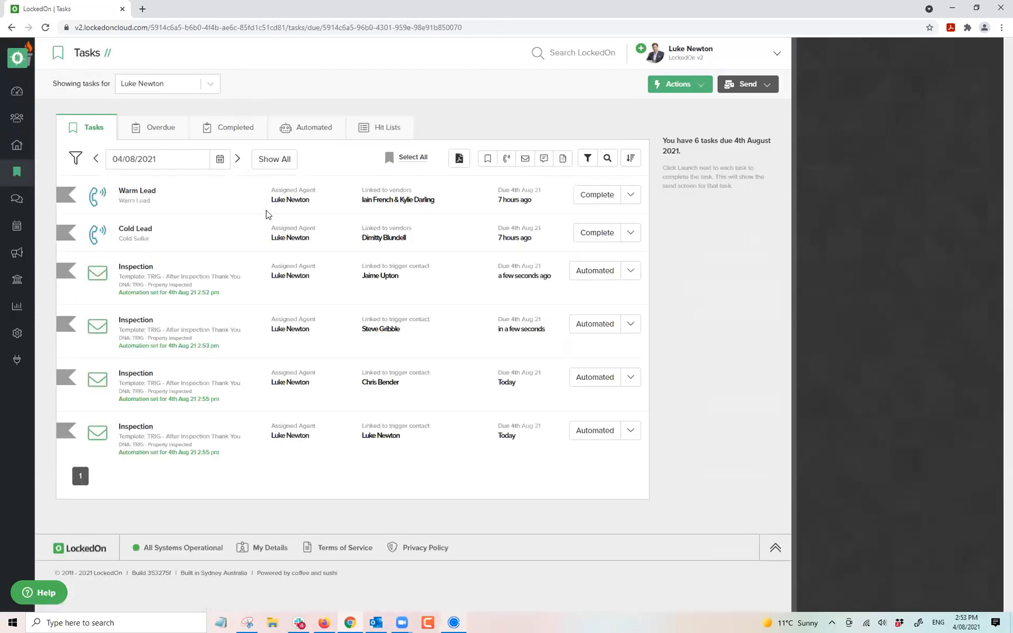
left_click(12, 28)
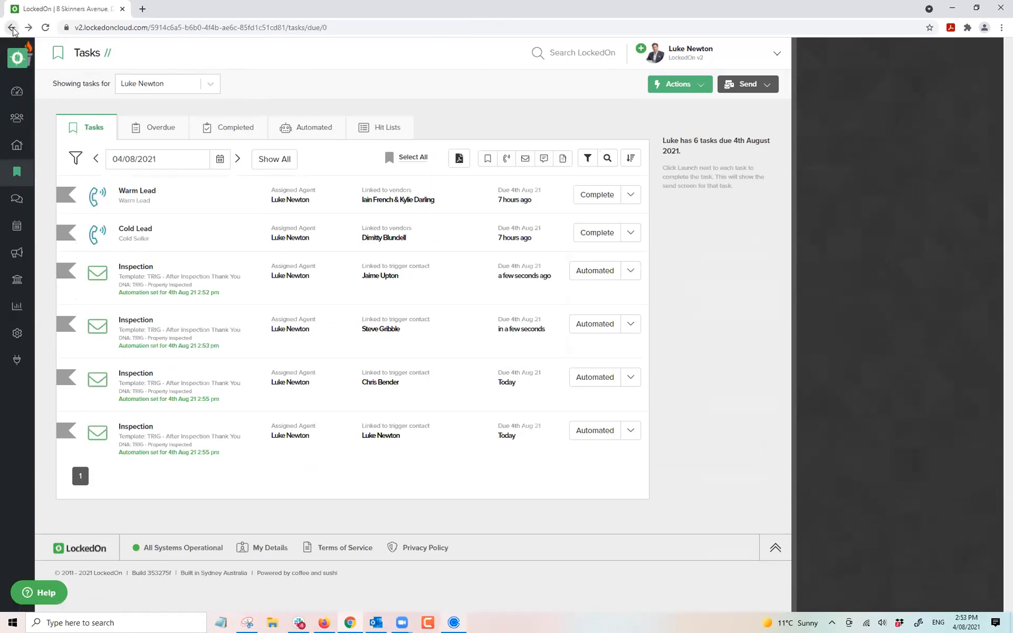
left_click(12, 27)
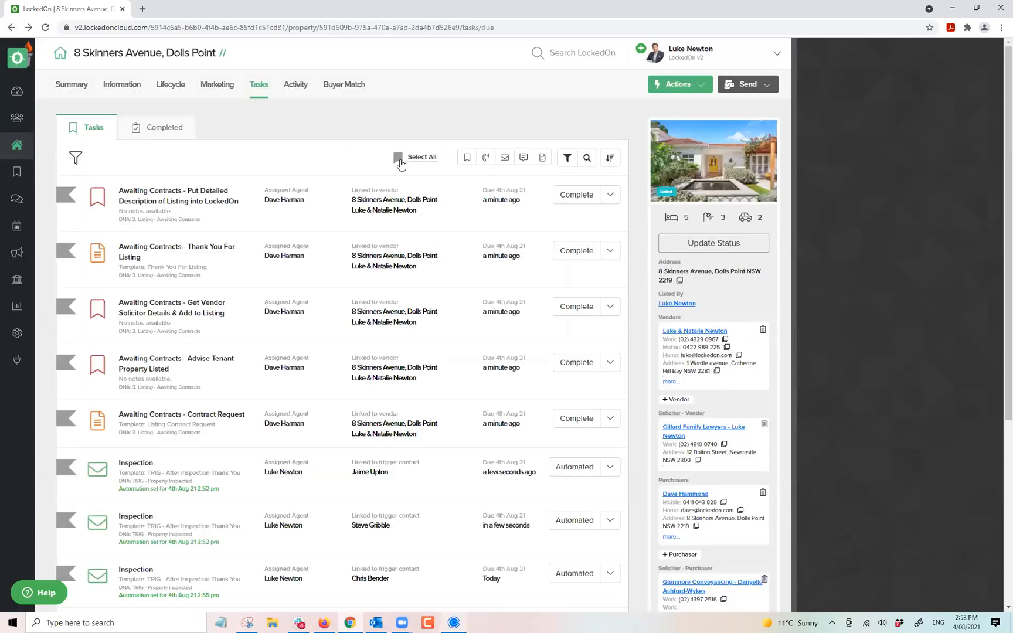
Try selecting all tasks and showing the bulk actions, then clear the selection.
left_click(430, 159)
left_click(434, 157)
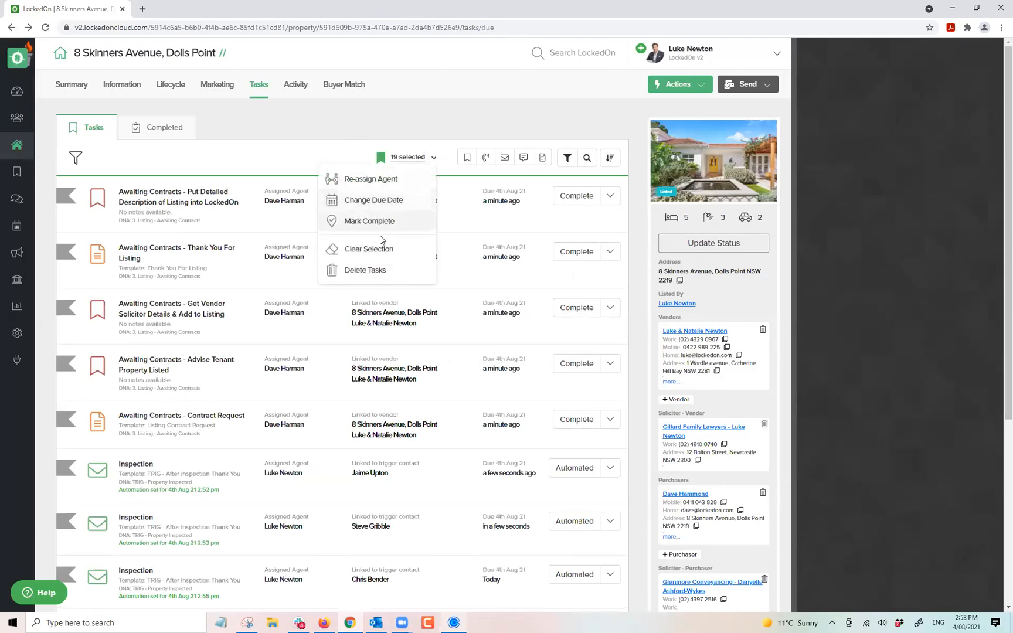
left_click(204, 170)
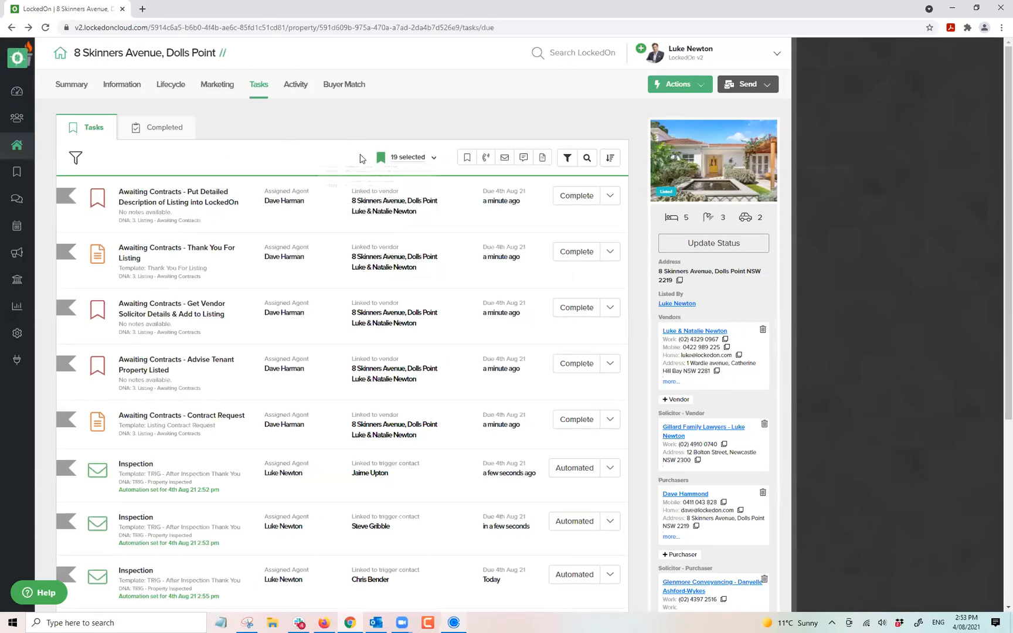
left_click(433, 159)
left_click(351, 249)
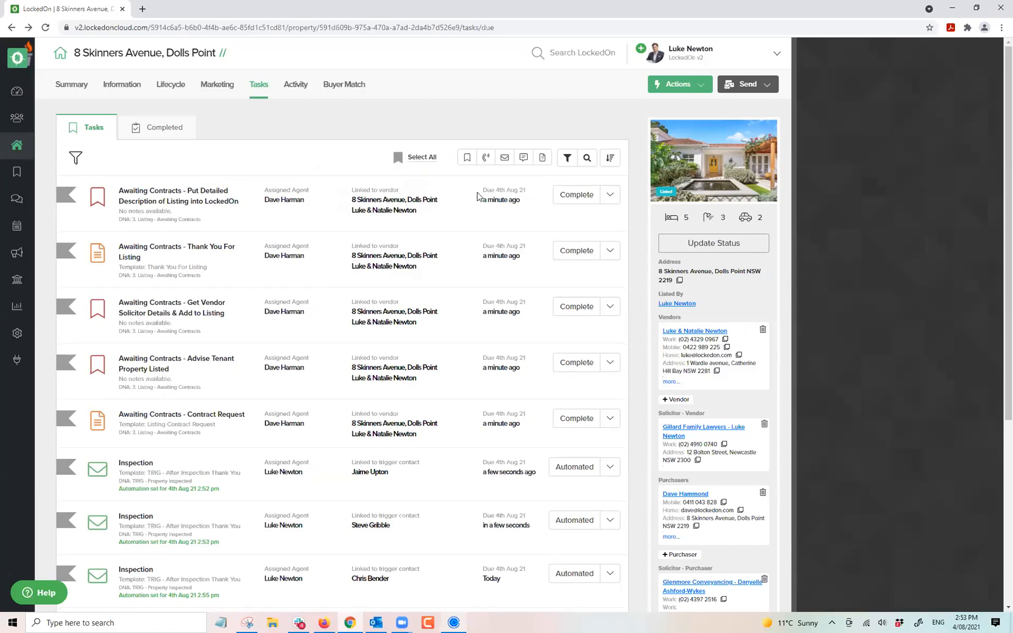
Filter to '3. Listing - Awaiting Contracts' tasks and delete all 15 of them.
left_click(567, 157)
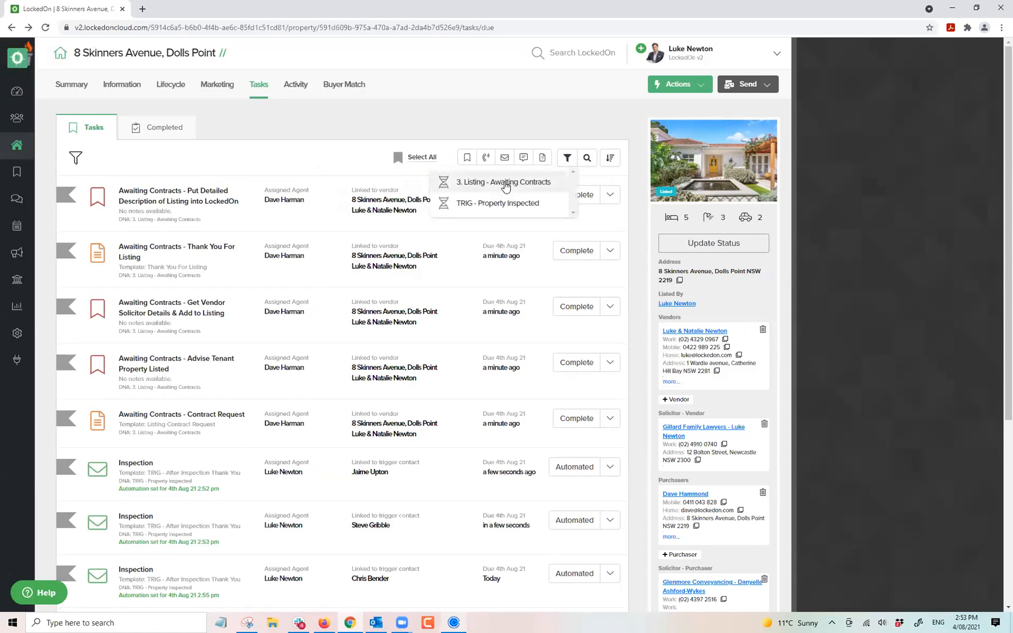
left_click(503, 183)
left_click(414, 158)
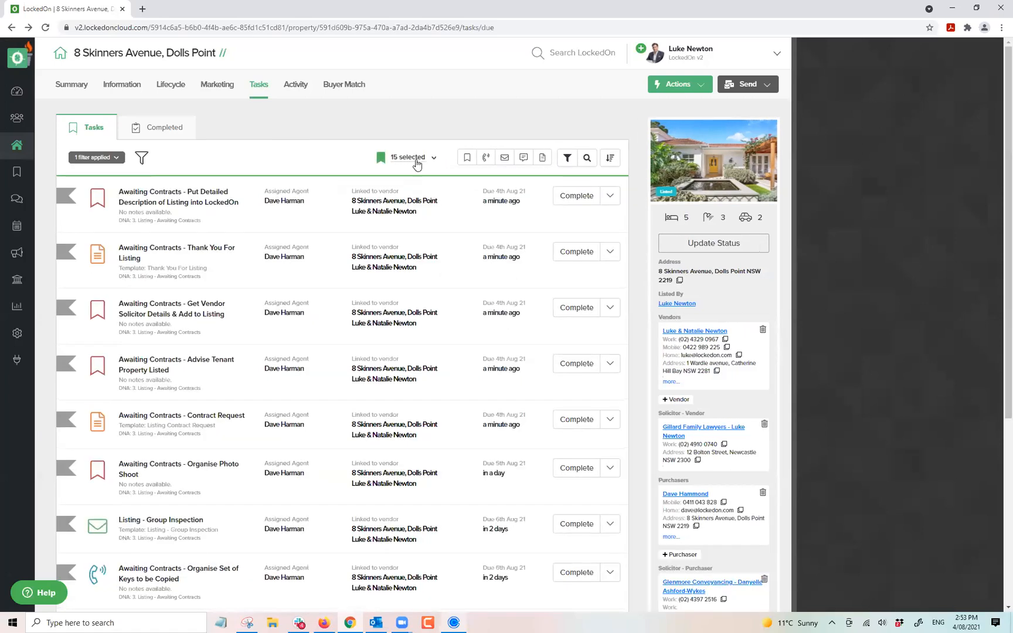
left_click(433, 160)
left_click(379, 269)
left_click(397, 221)
Clear the filter to show the three remaining Inspection emails and open the appraisal details.
left_click(98, 158)
left_click(114, 201)
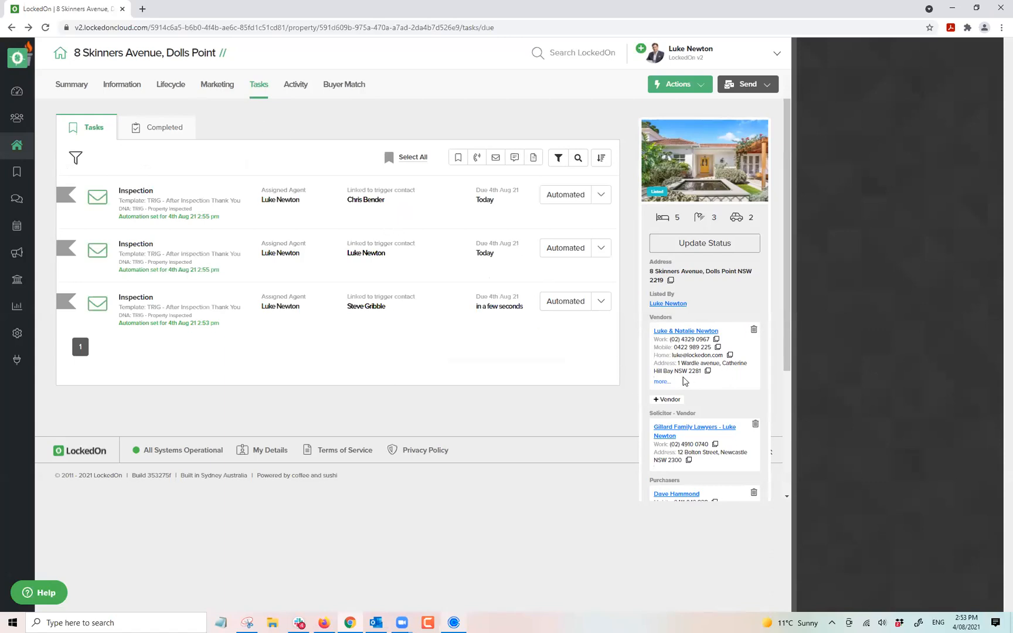
left_click(175, 88)
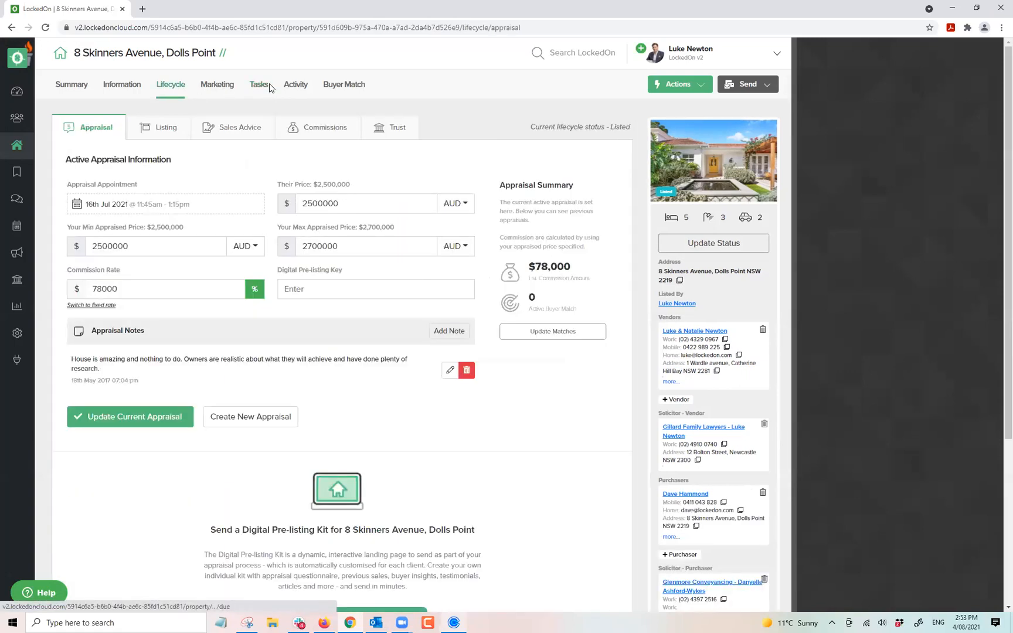
Review enquiries, inspections, contracts and the one vendor report (19th Nov 17 - 5th May 21).
left_click(294, 86)
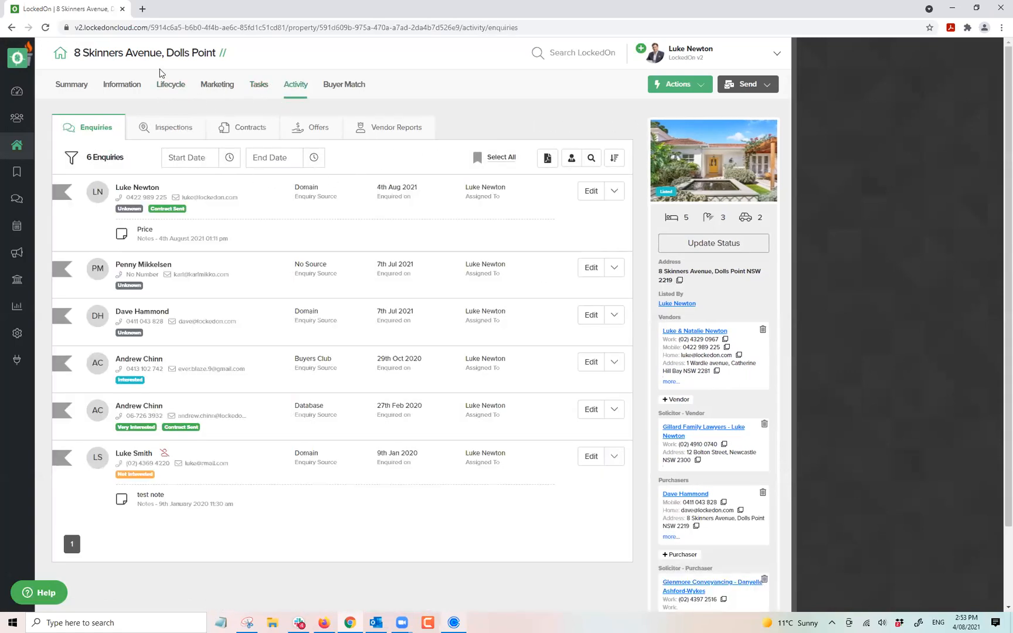
left_click(162, 136)
left_click(258, 134)
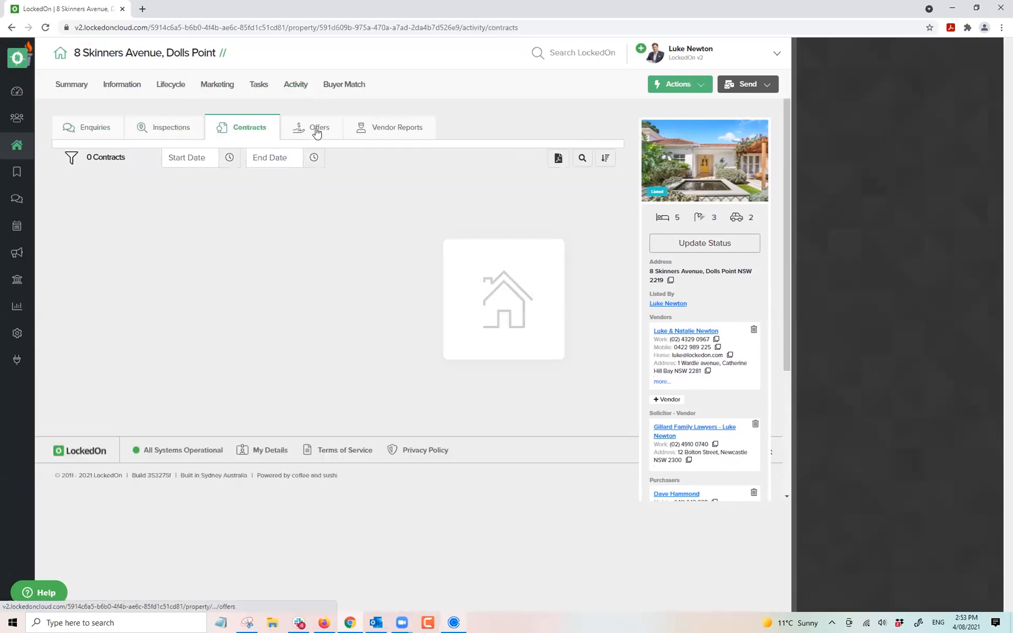
left_click(386, 131)
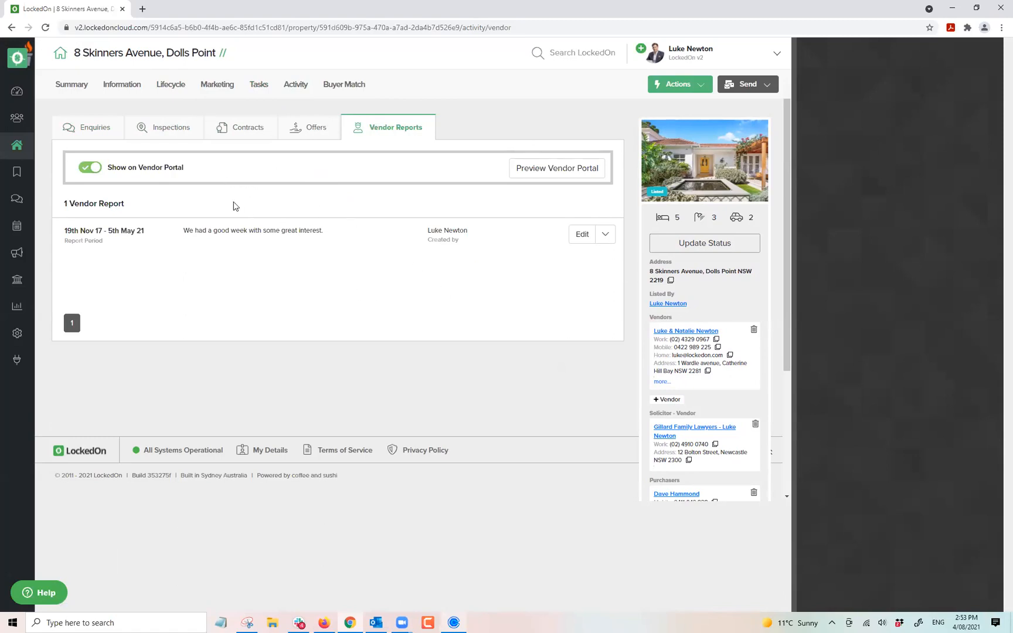
left_click(686, 85)
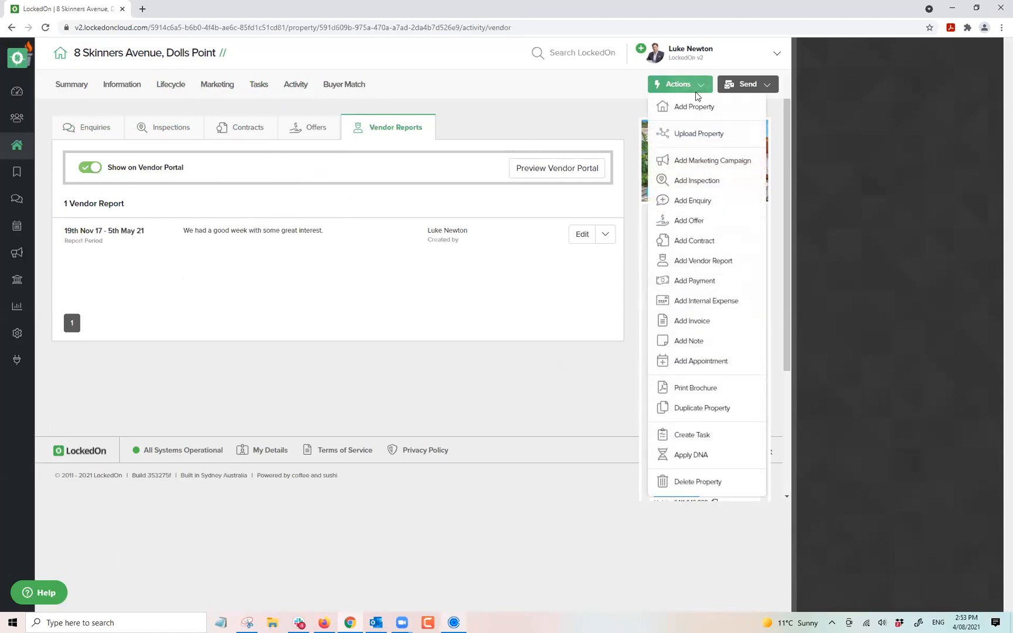
Draft a new vendor report for 28/07/2021 to 03/08/2021, then discard it.
left_click(683, 261)
left_click(981, 162)
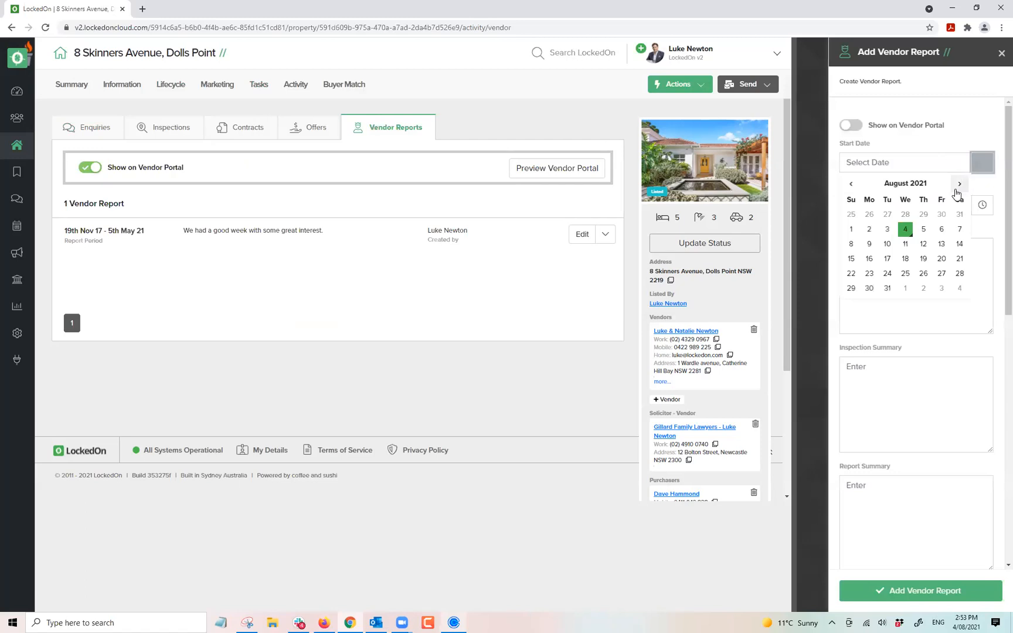
left_click(910, 217)
left_click(982, 215)
left_click(885, 281)
left_click(877, 276)
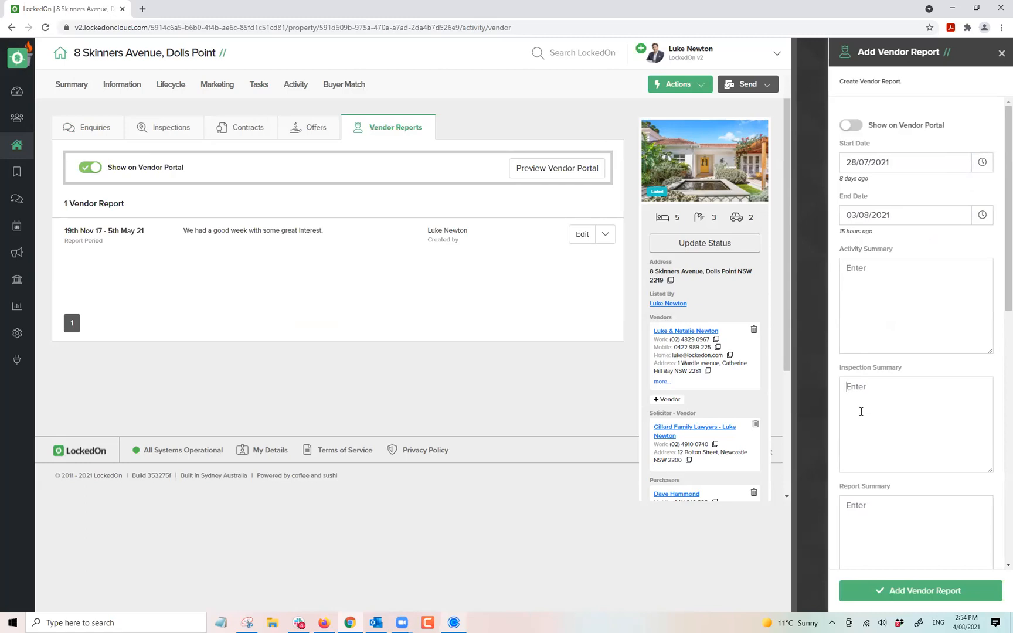
left_click(873, 395)
scroll(867, 328, "down", 3)
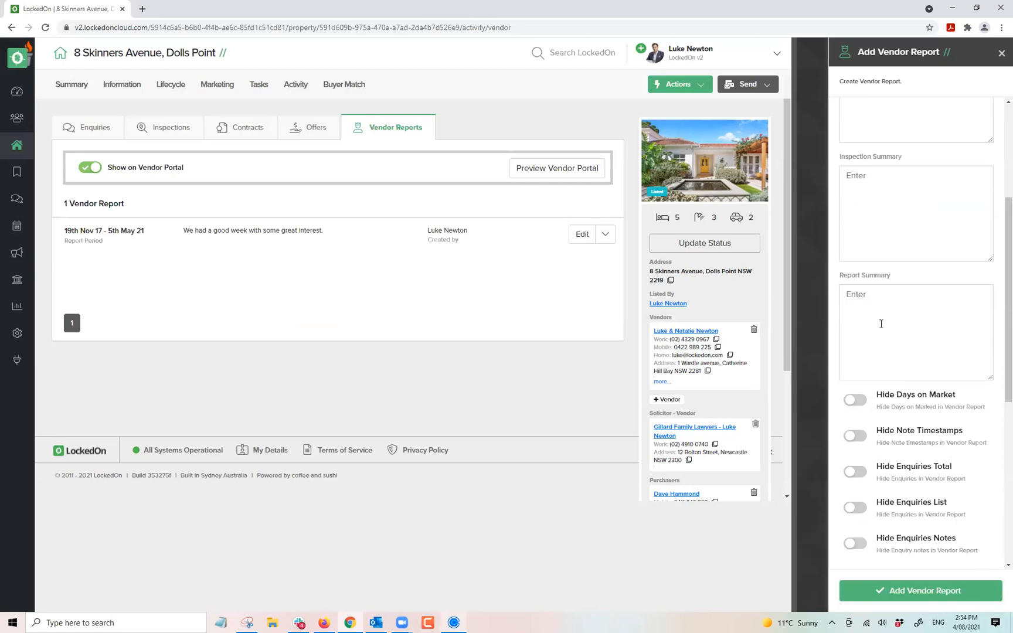
scroll(903, 328, "down", 5)
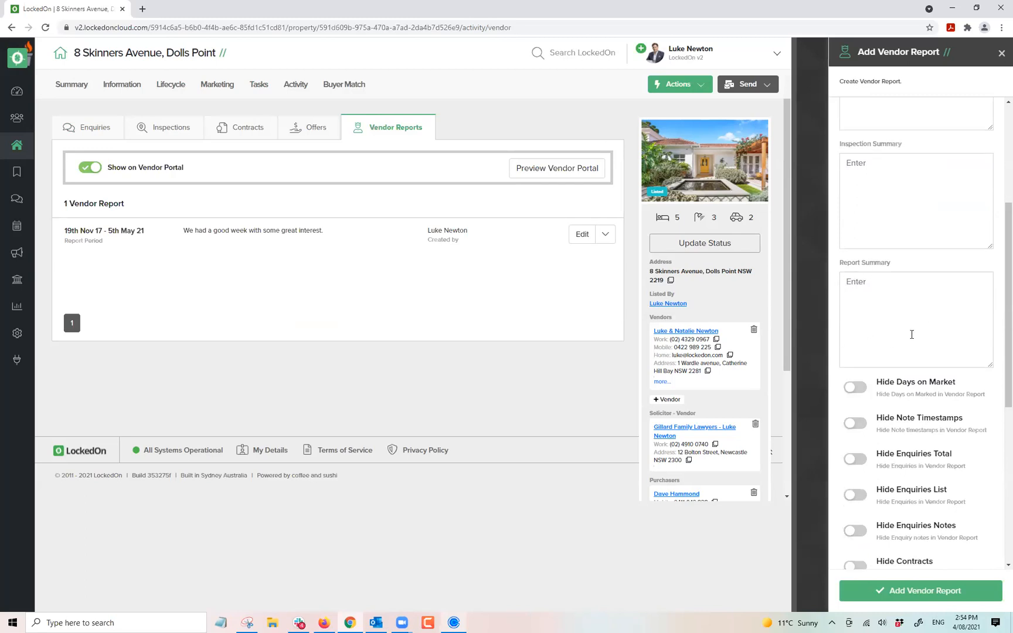
scroll(879, 346, "up", 4)
scroll(882, 337, "down", 5)
left_click(1000, 53)
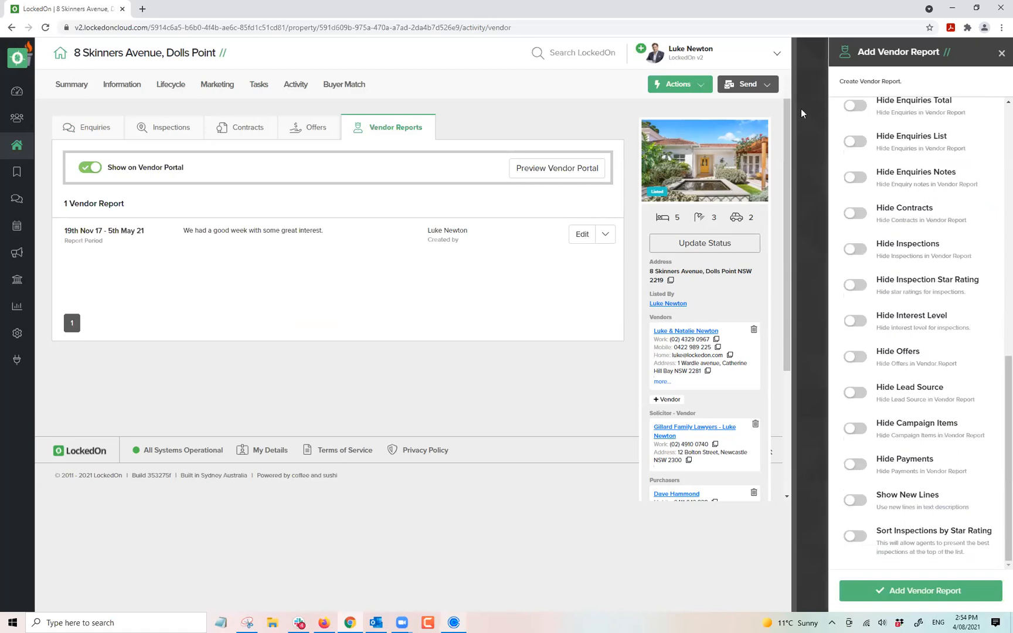
Change the existing vendor report's end date to 04/08/2021, save it, and download it.
left_click(581, 234)
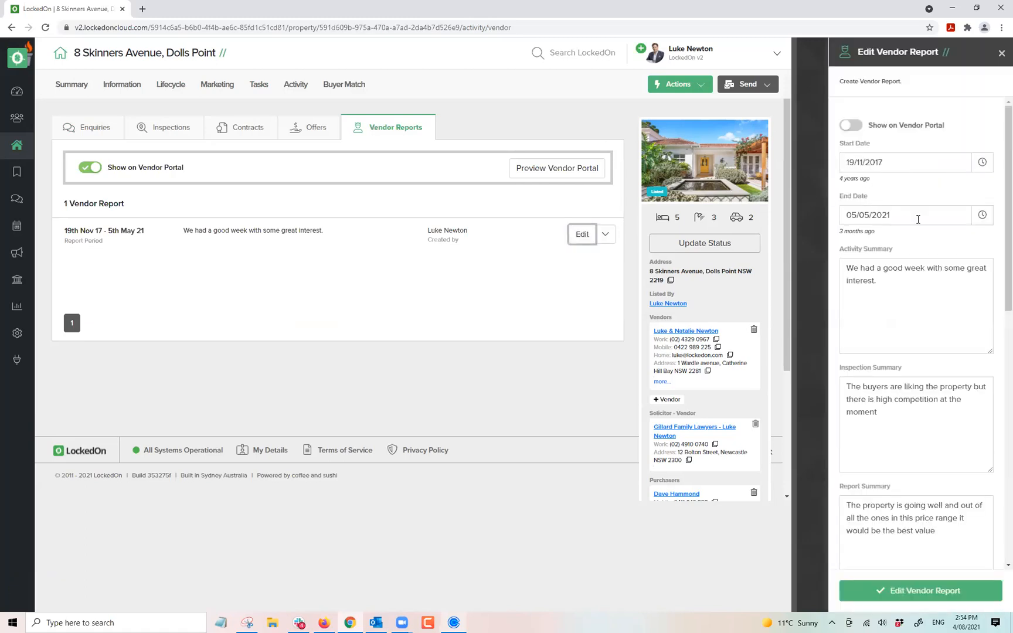
left_click(981, 214)
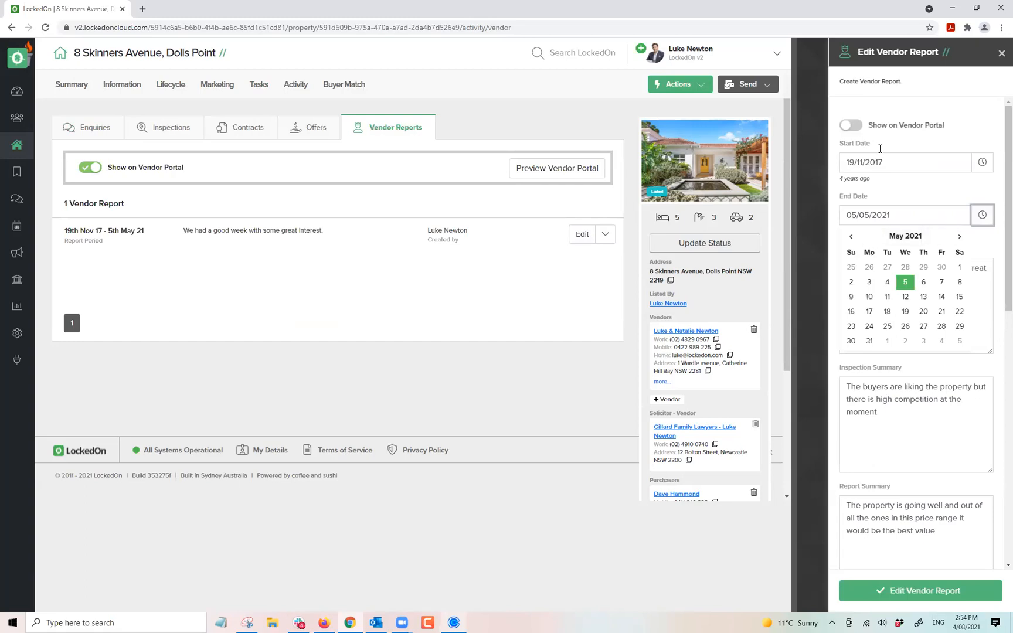
left_click(958, 237)
left_click(957, 237)
left_click(958, 237)
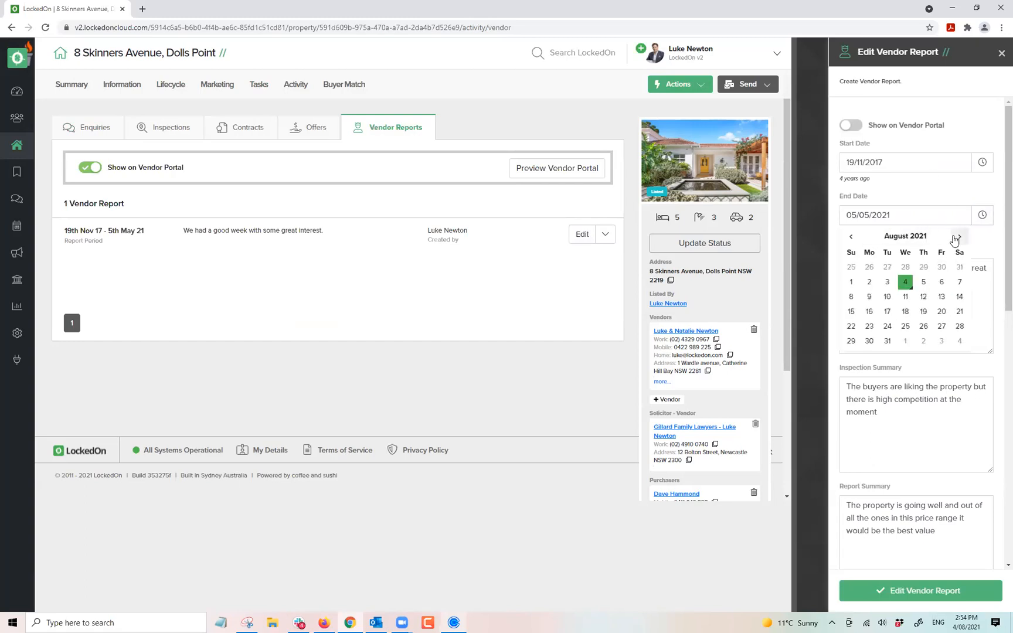
left_click(905, 282)
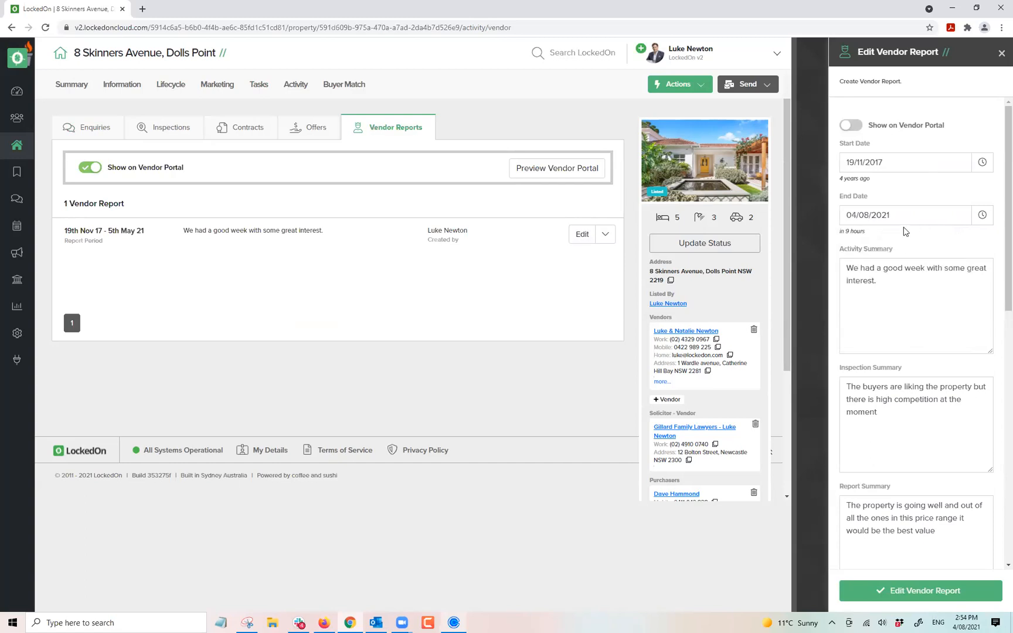
left_click_drag(887, 282, 837, 264)
left_click_drag(896, 399, 838, 384)
left_click_drag(940, 526, 823, 502)
scroll(912, 432, "down", 10)
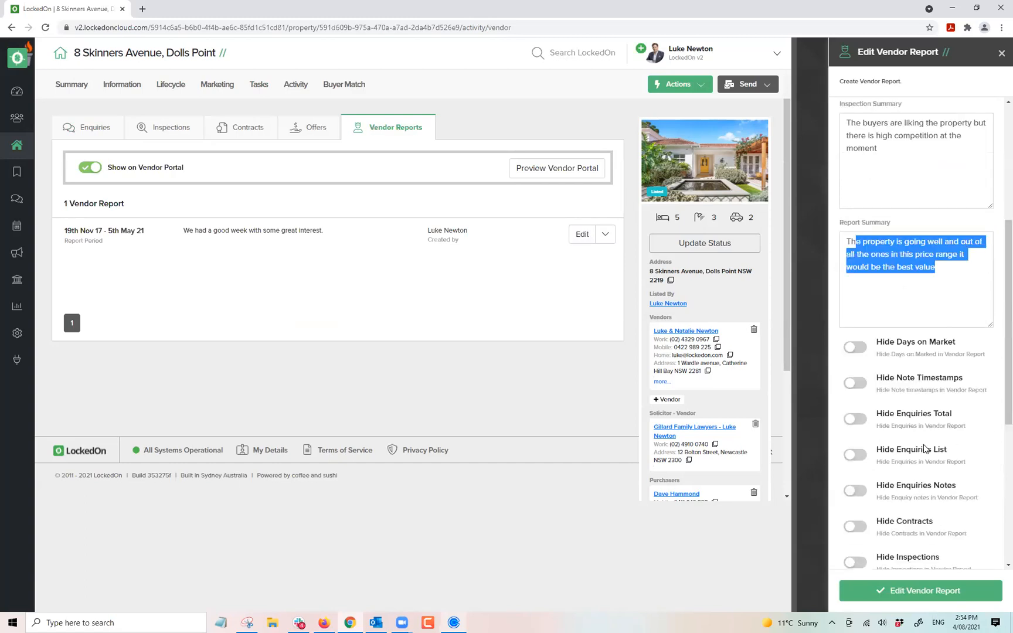
left_click(895, 593)
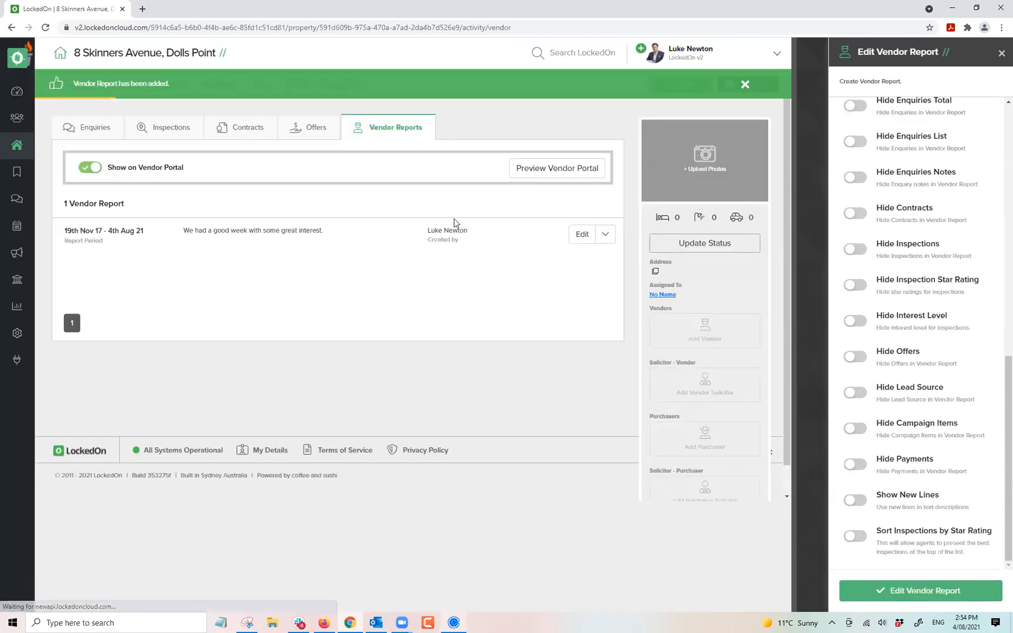
left_click(605, 235)
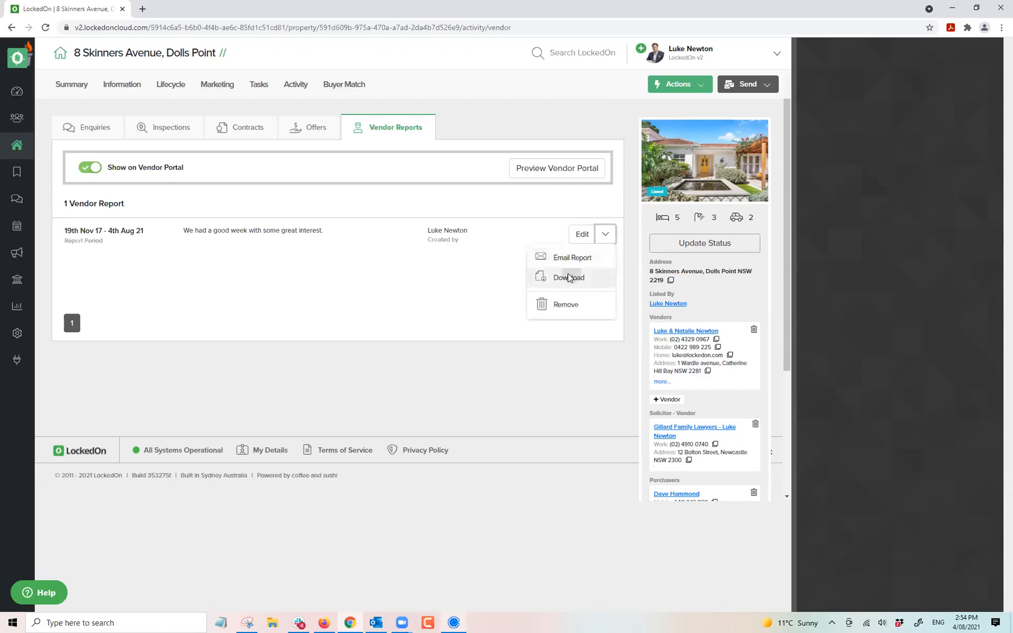
left_click(568, 276)
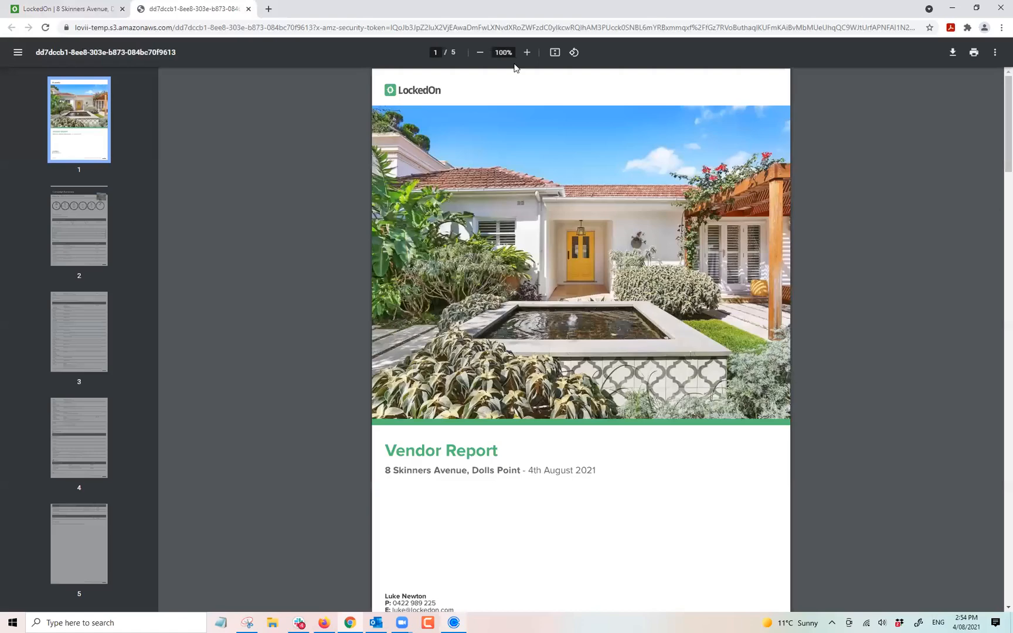
Read the 5-page vendor report PDF at 90% zoom through to its summary, then close it.
left_click(480, 52)
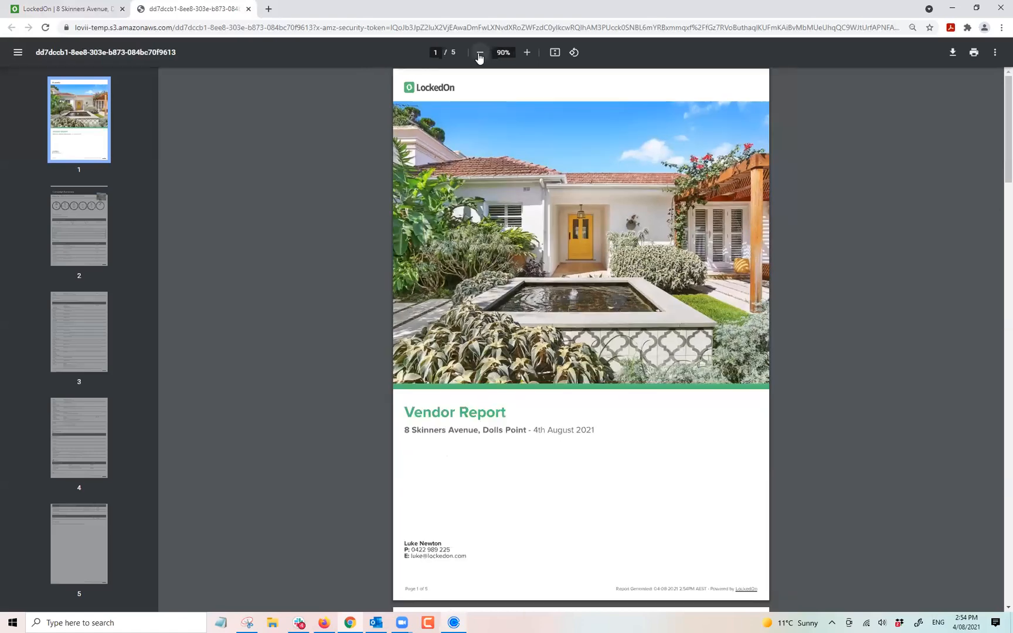
scroll(513, 257, "down", 1)
scroll(542, 287, "up", 2)
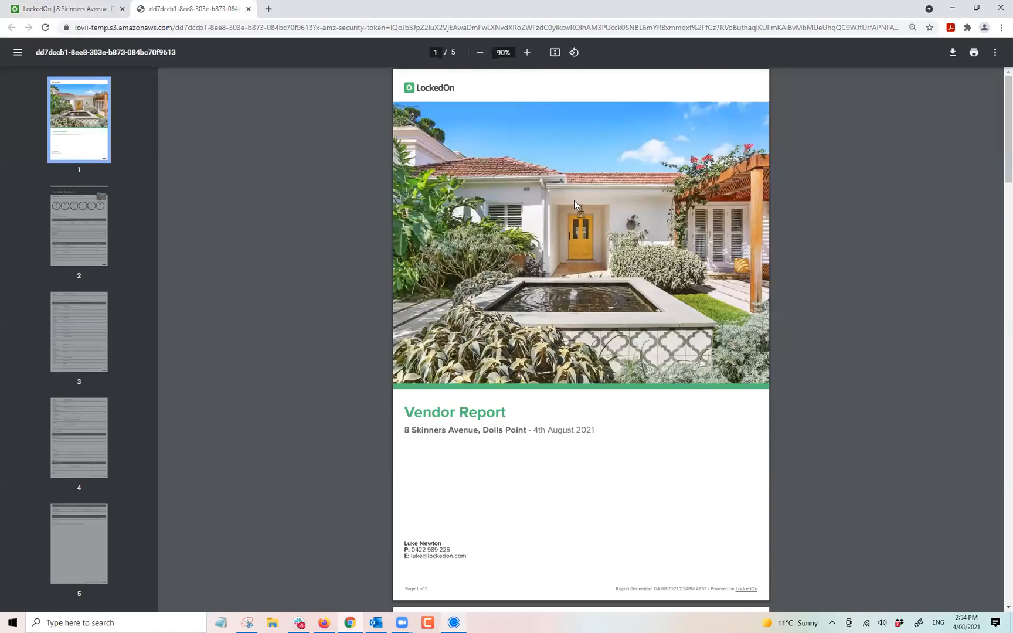
scroll(542, 287, "down", 4)
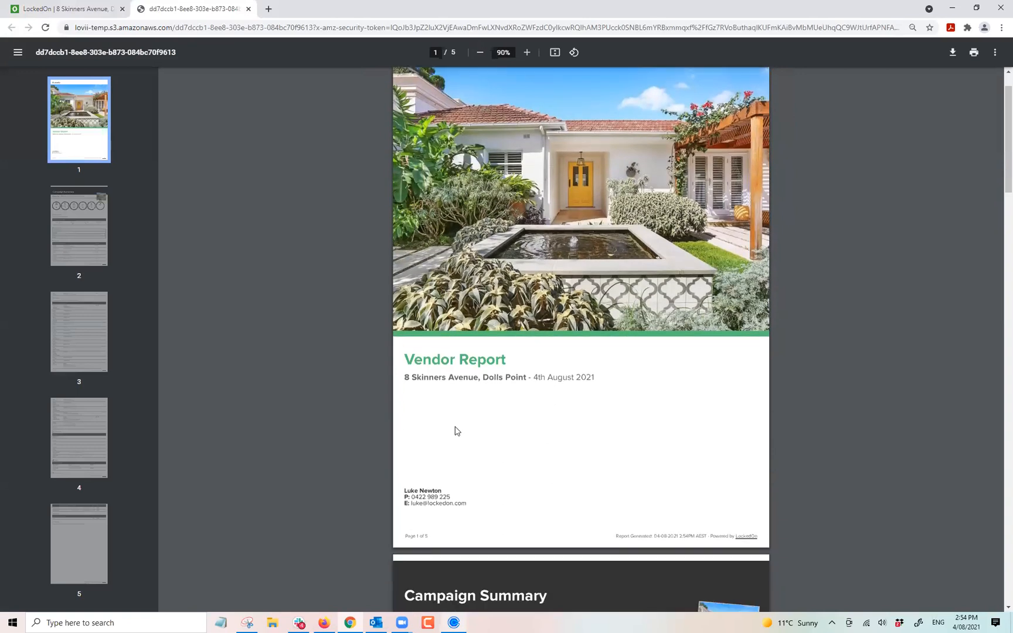
scroll(465, 373, "down", 3)
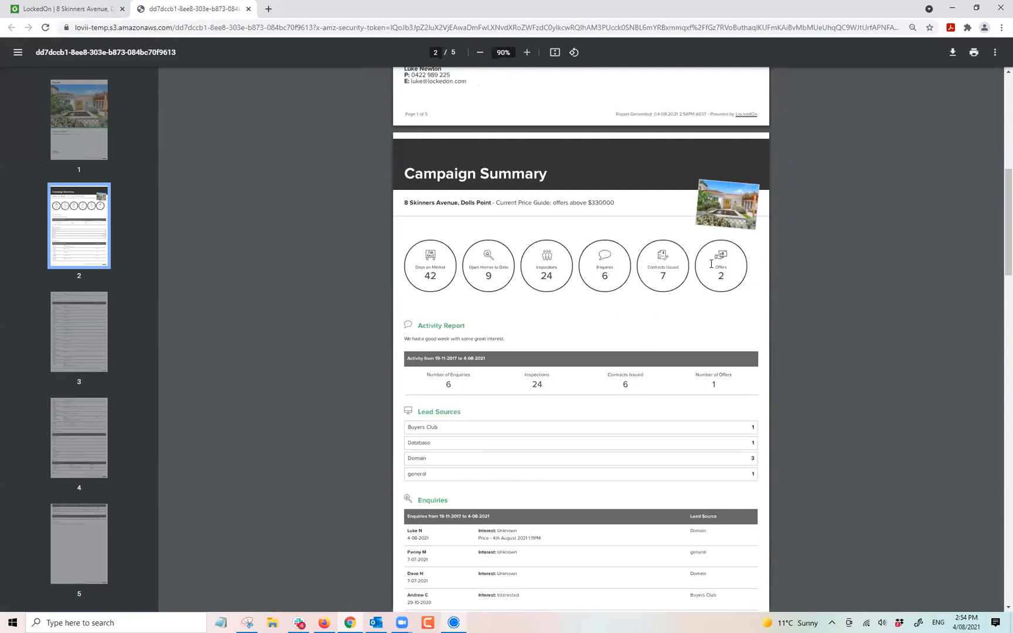
scroll(516, 316, "down", 2)
left_click_drag(433, 257, 493, 255)
left_click(430, 285)
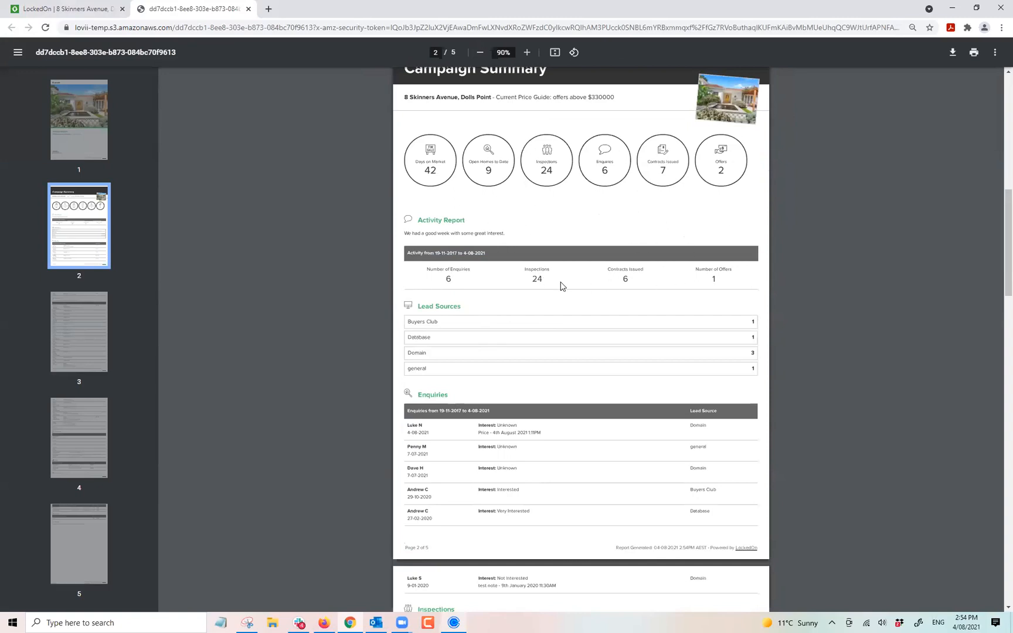
scroll(560, 287, "down", 2)
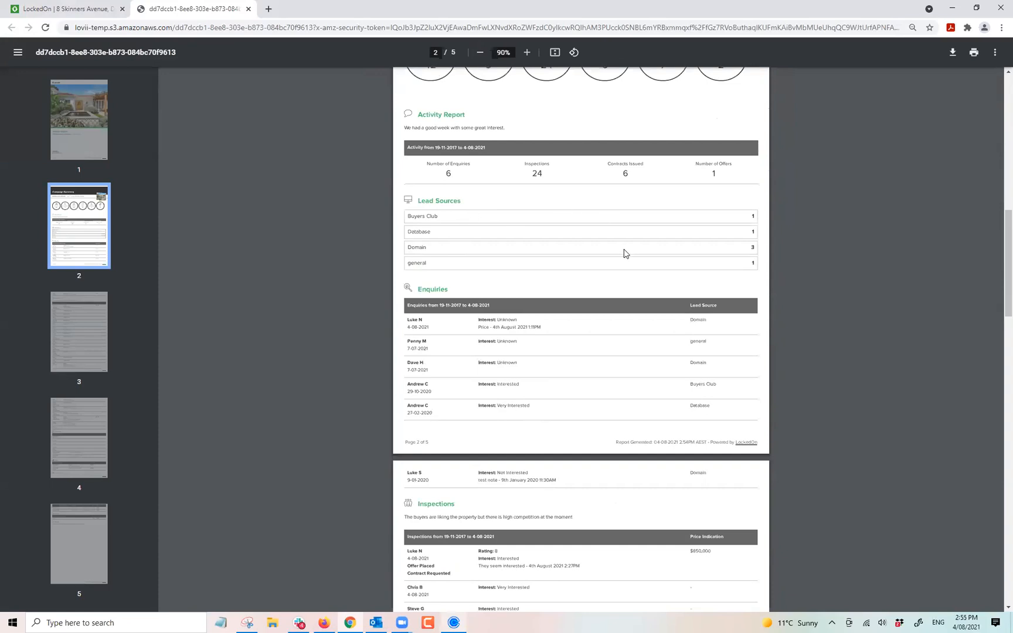
scroll(623, 253, "down", 1)
scroll(519, 264, "down", 1)
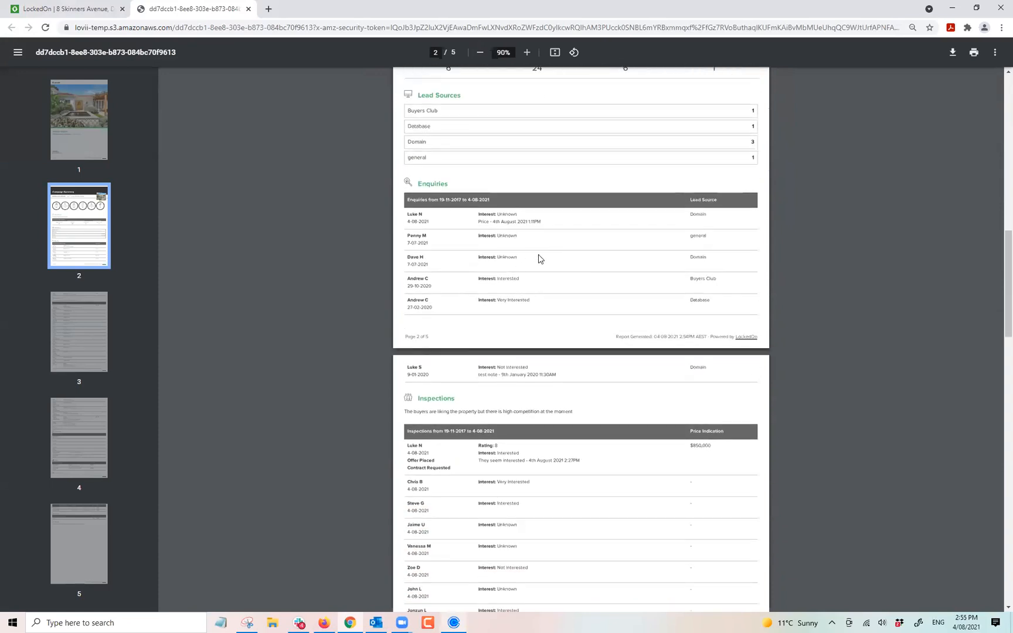
scroll(538, 259, "down", 5)
scroll(515, 240, "down", 8)
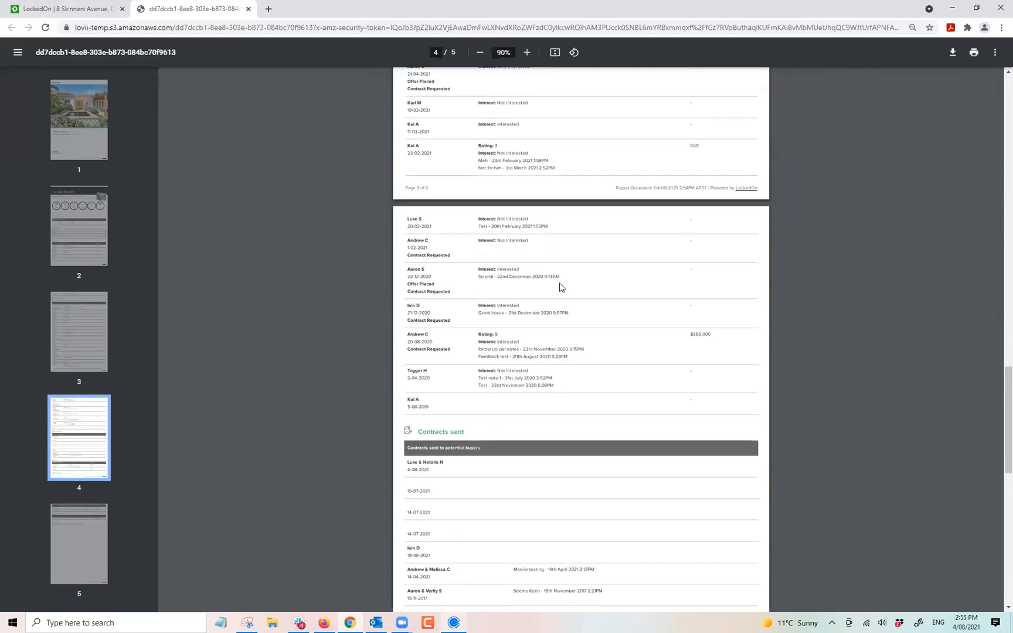
scroll(528, 290, "down", 7)
scroll(534, 284, "down", 2)
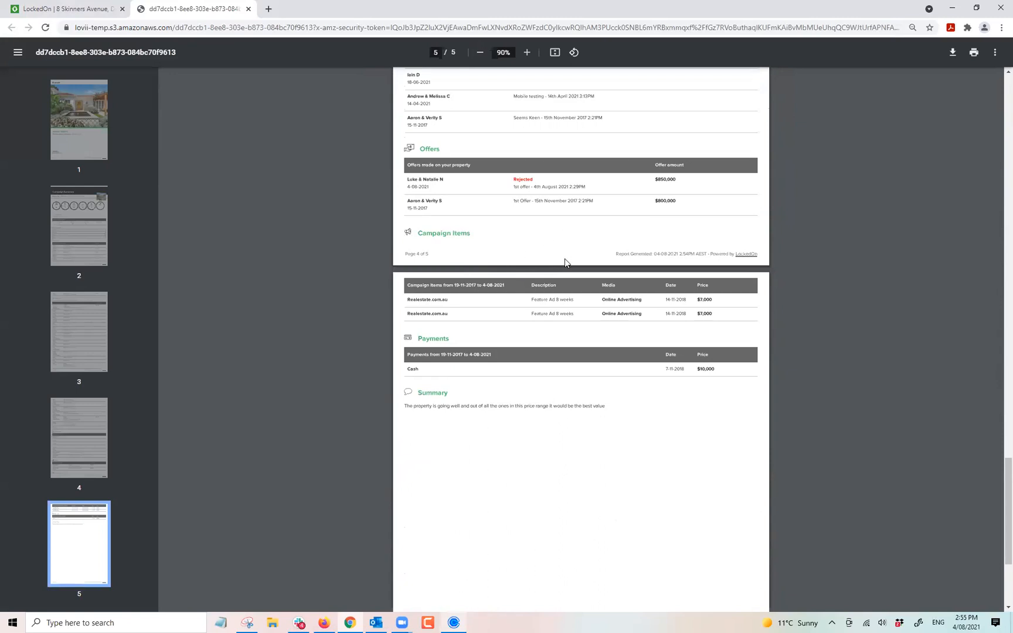
scroll(565, 263, "down", 2)
scroll(526, 294, "down", 2)
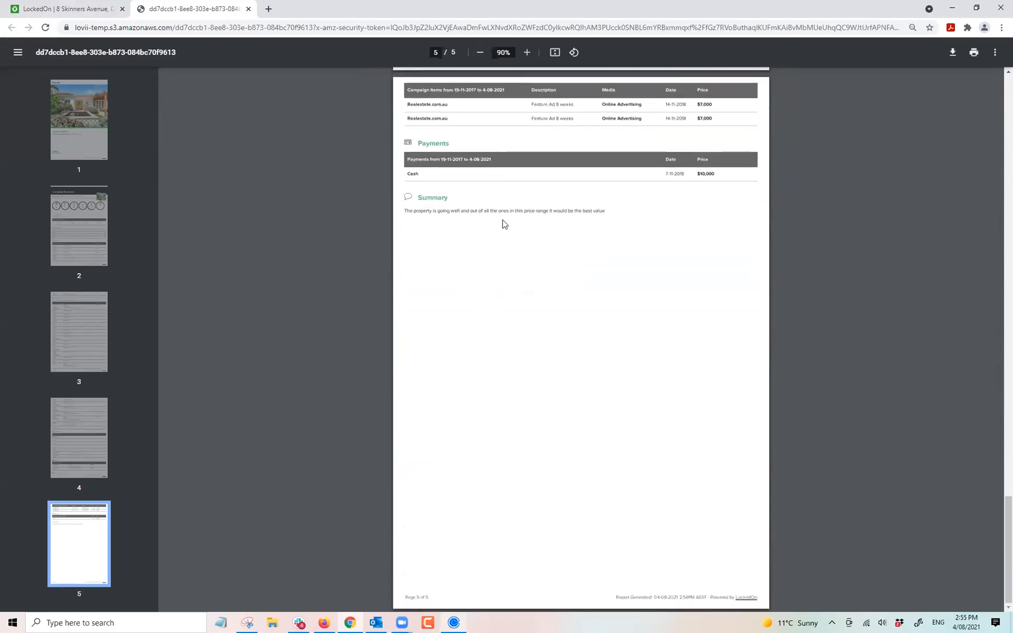
scroll(572, 283, "up", 5)
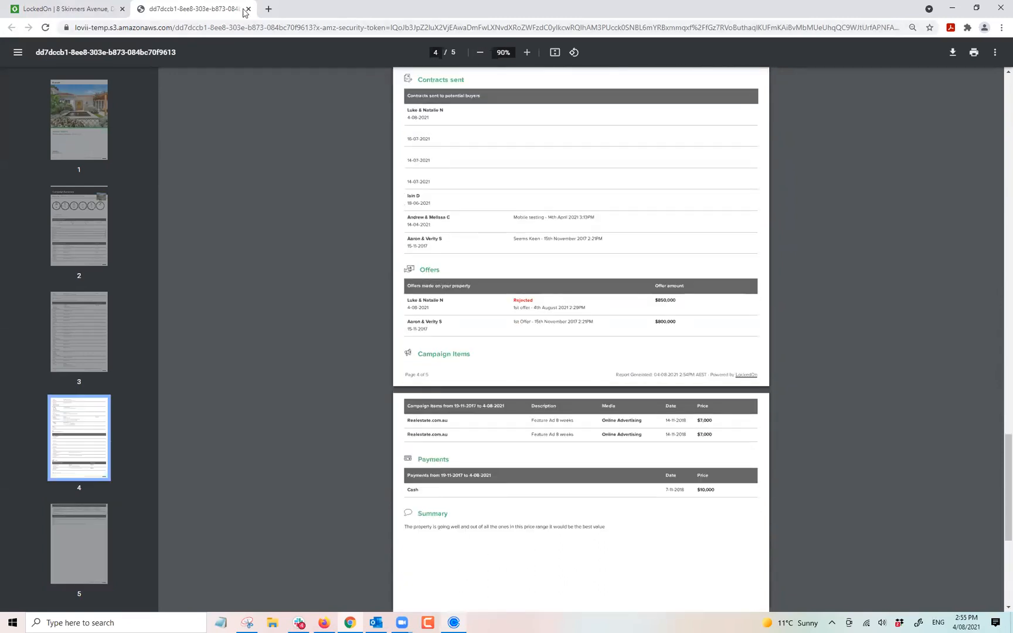
left_click(249, 10)
left_click(605, 234)
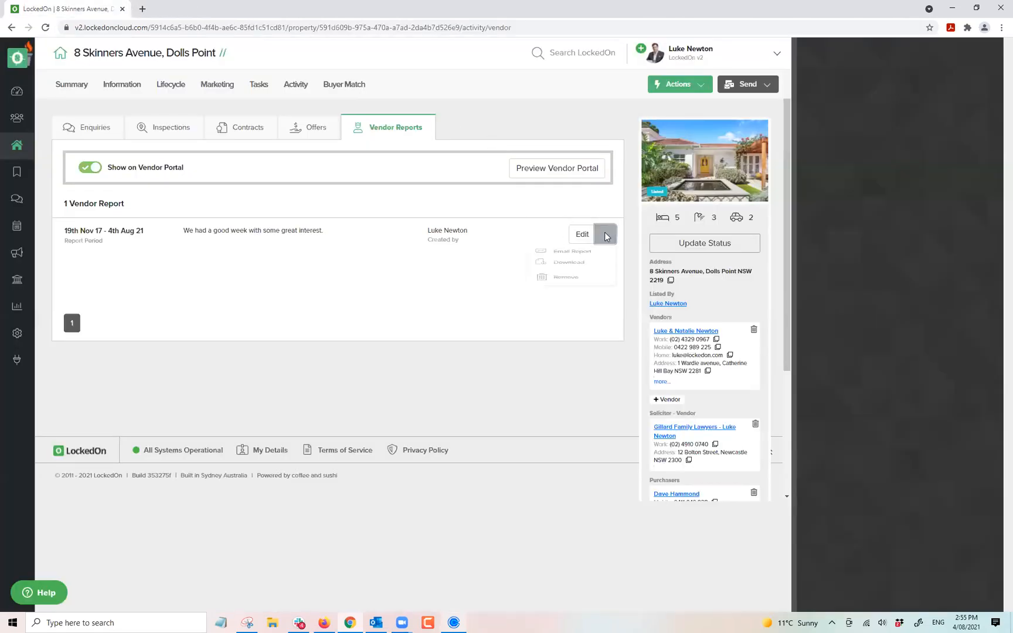
left_click(582, 258)
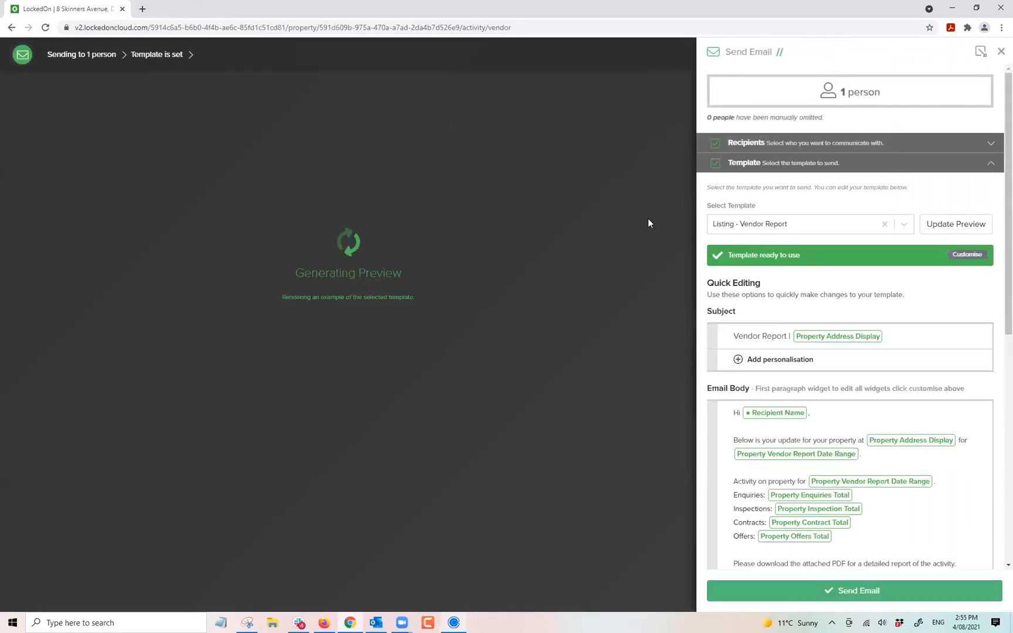
scroll(792, 216, "down", 8)
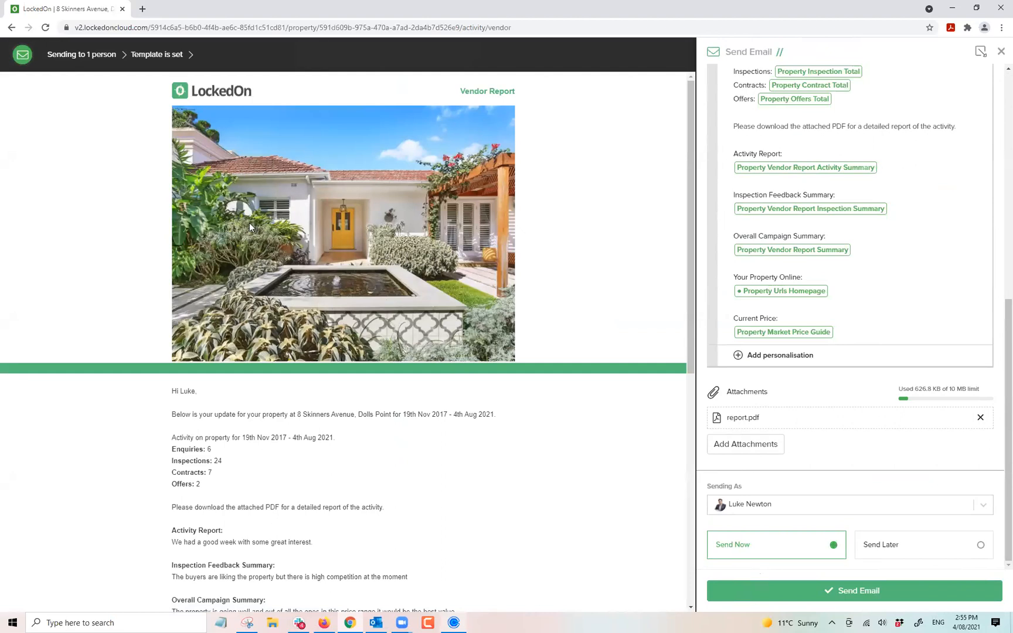
scroll(263, 283, "down", 5)
scroll(263, 283, "up", 3)
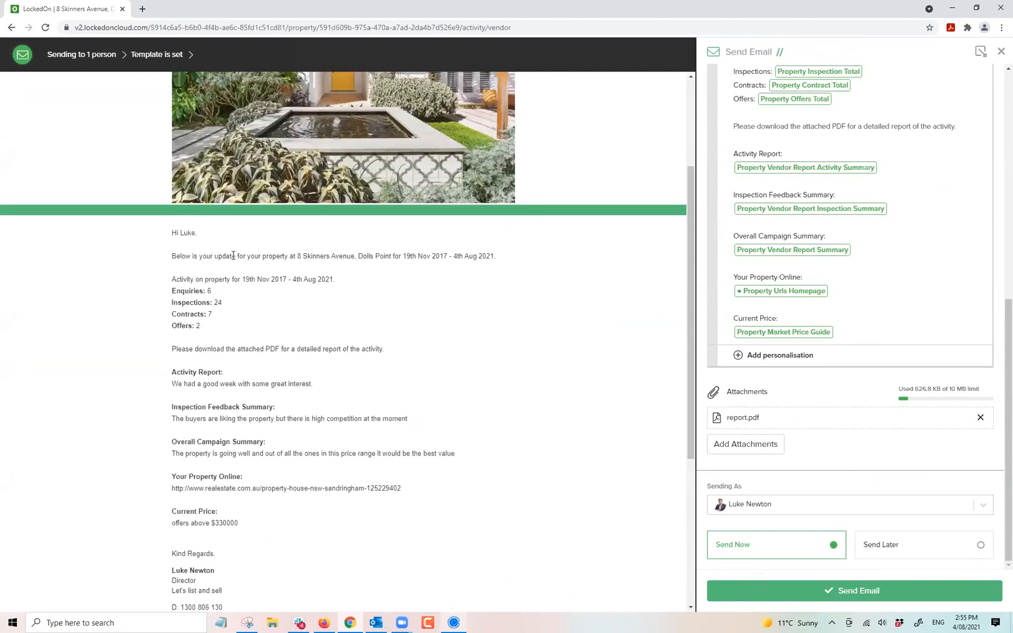
left_click_drag(322, 364, 422, 524)
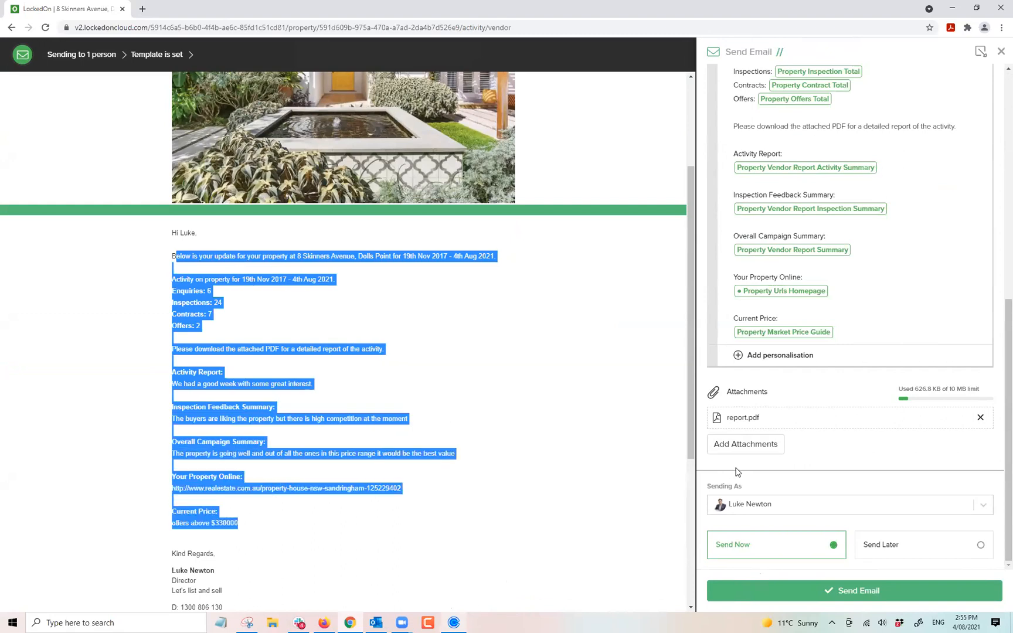
scroll(741, 434, "up", 6)
left_click(1000, 51)
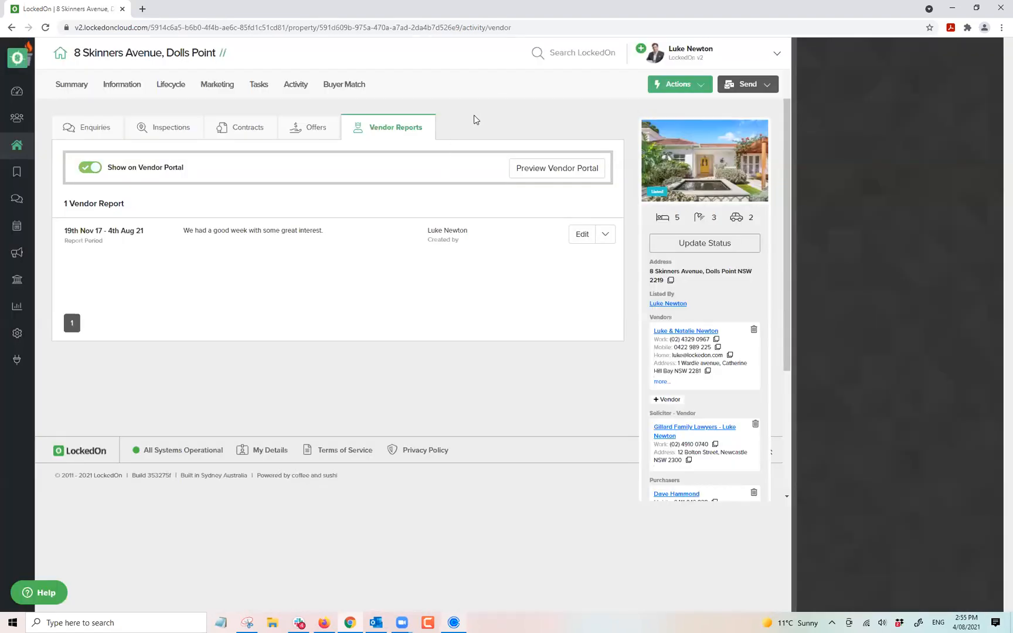
Hide the vendor report from the vendor portal and view the vendor client's linked contacts.
left_click(89, 169)
left_click(683, 330)
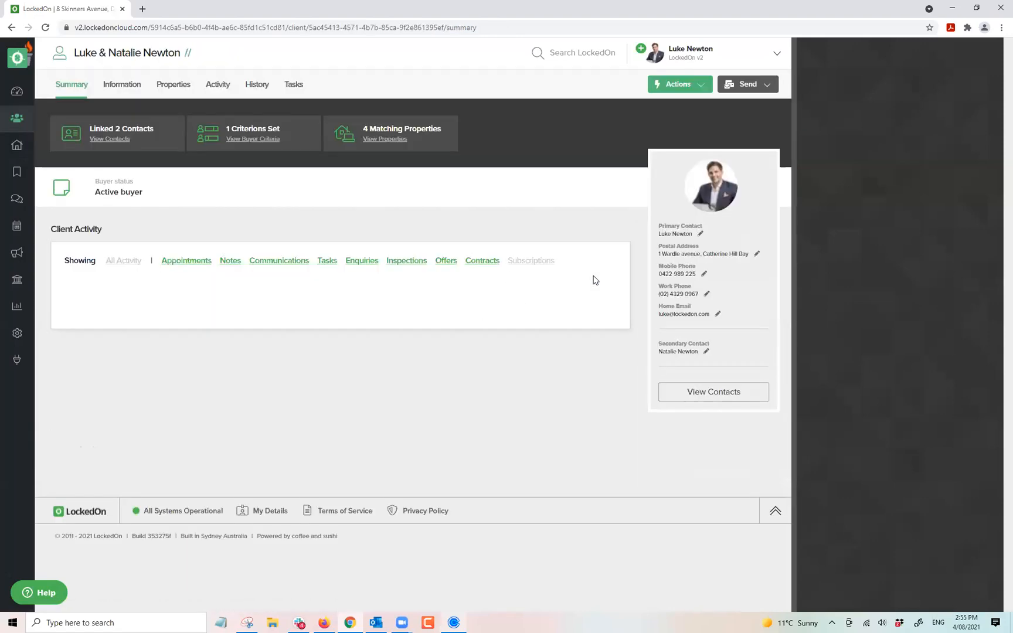
left_click(697, 389)
left_click(600, 234)
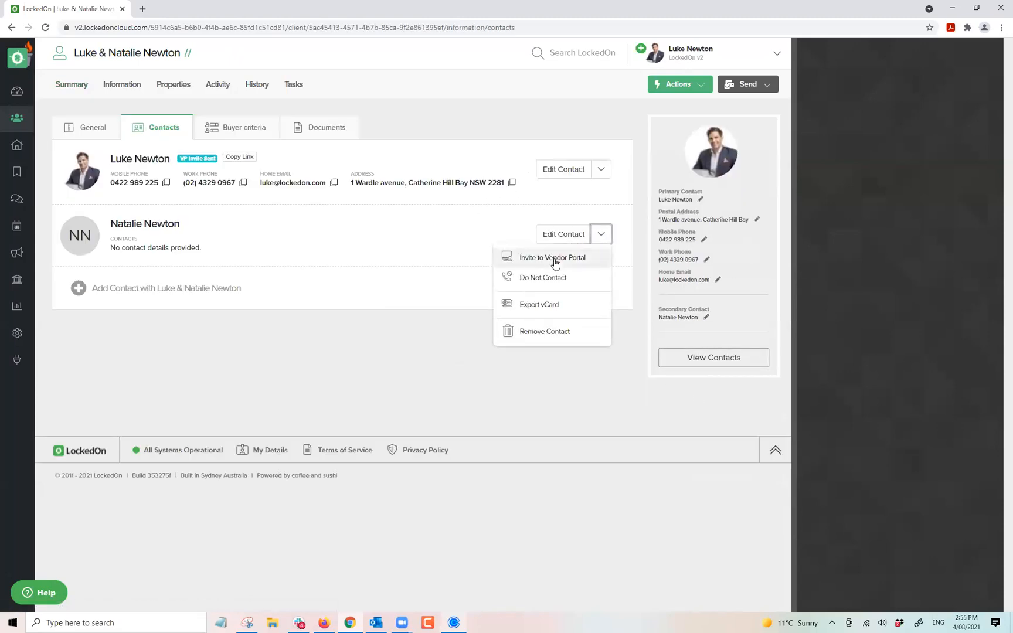
left_click(554, 262)
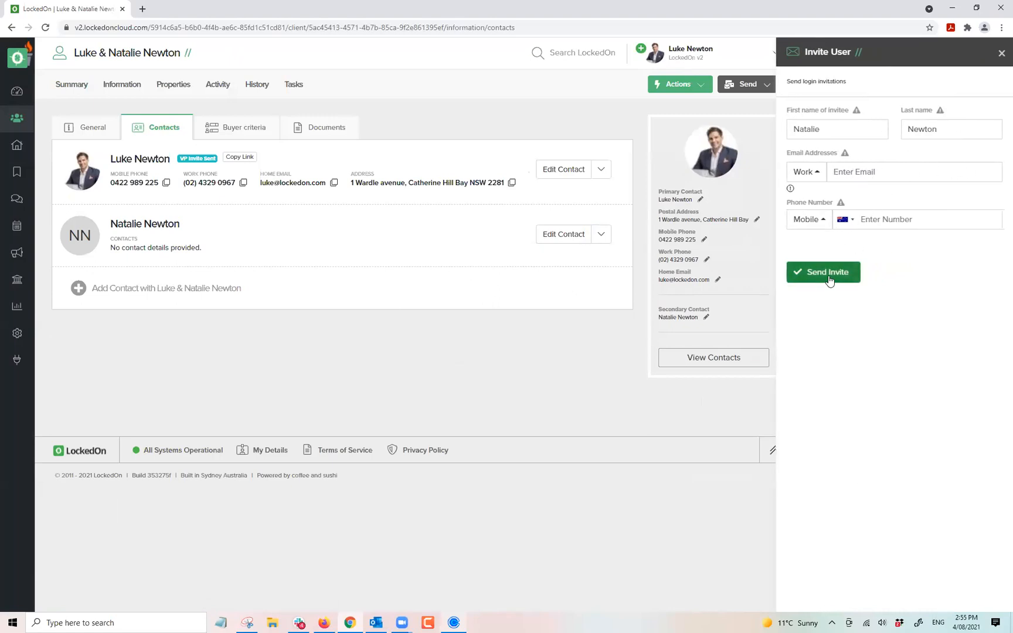
left_click(1000, 53)
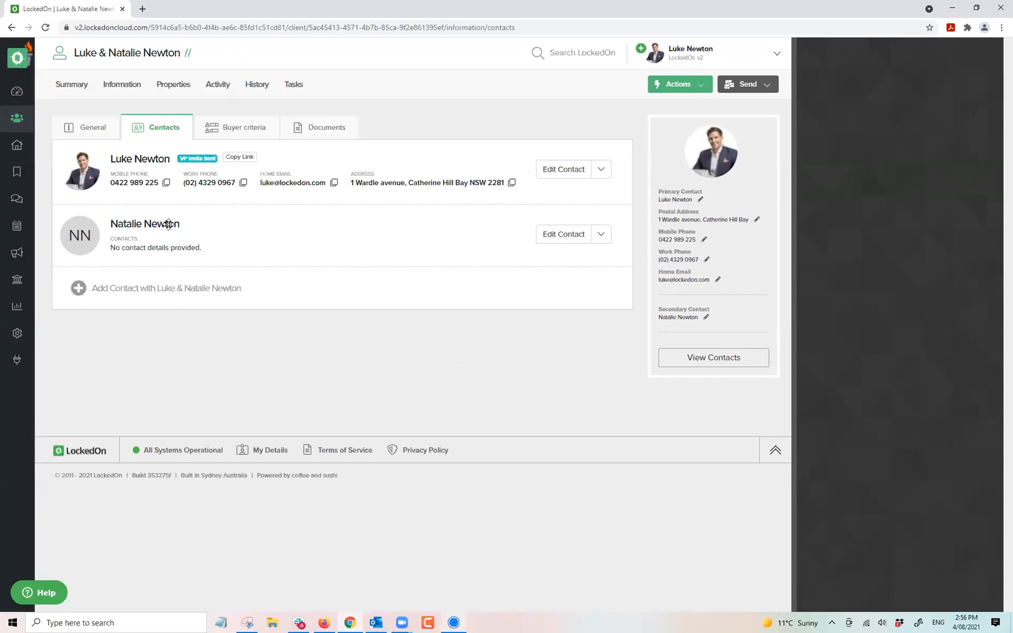
left_click(174, 88)
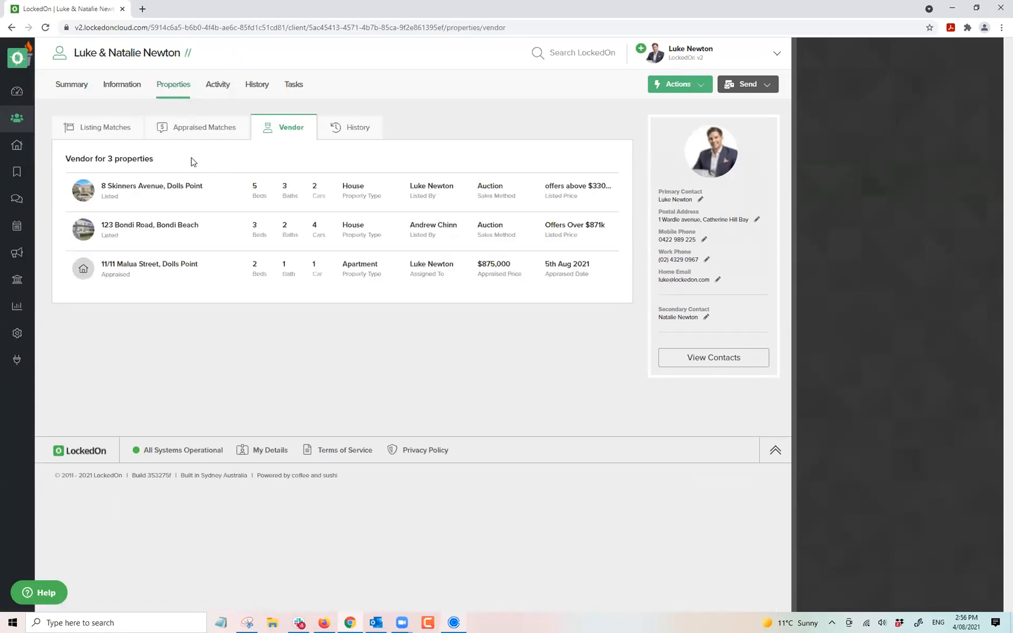
left_click(139, 186)
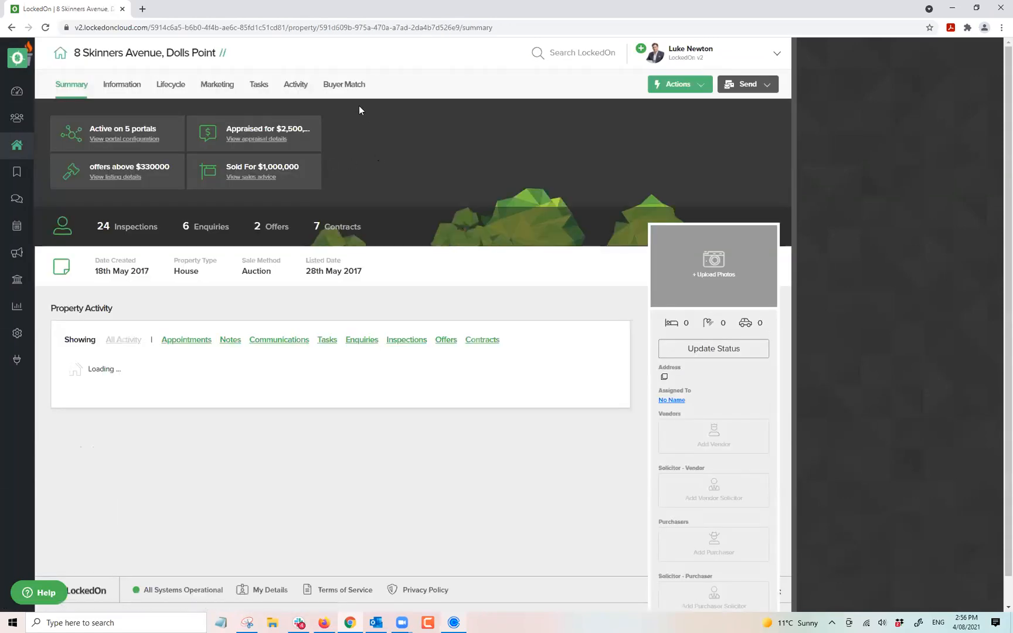
left_click(296, 84)
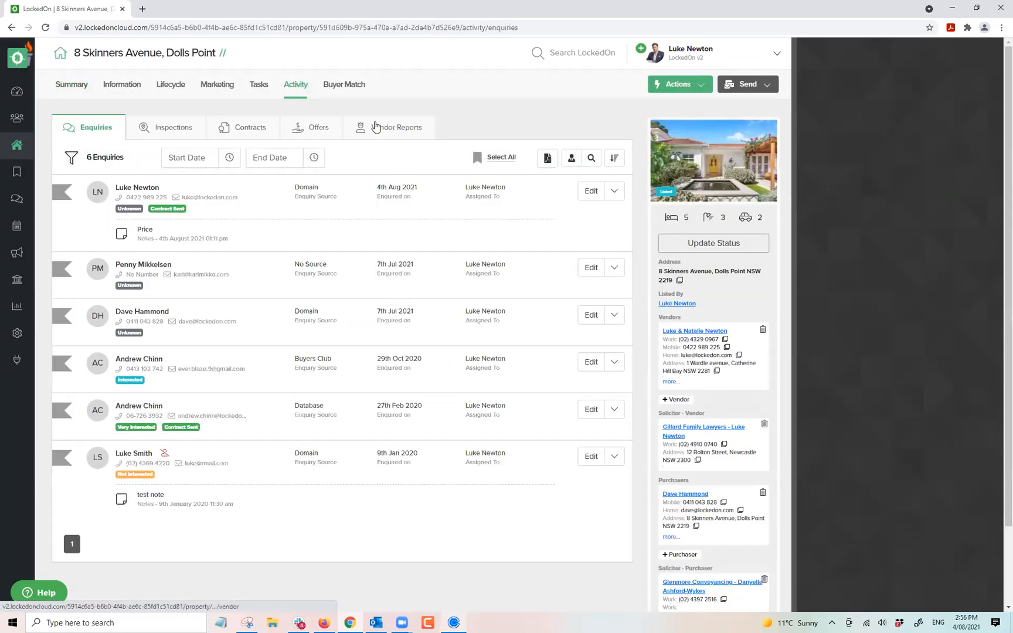
left_click(379, 127)
left_click(93, 169)
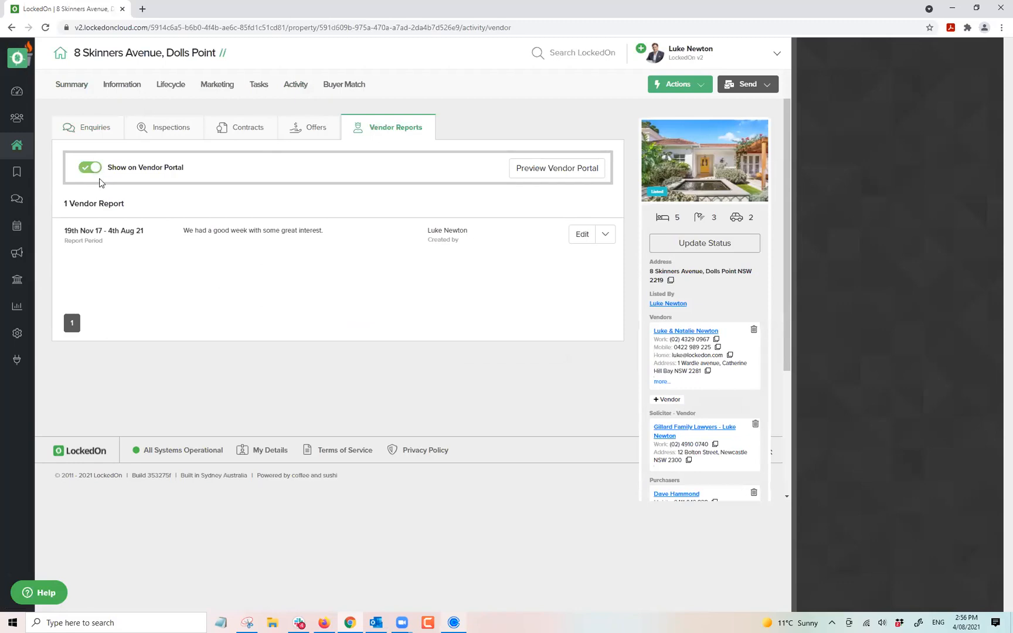
left_click(542, 170)
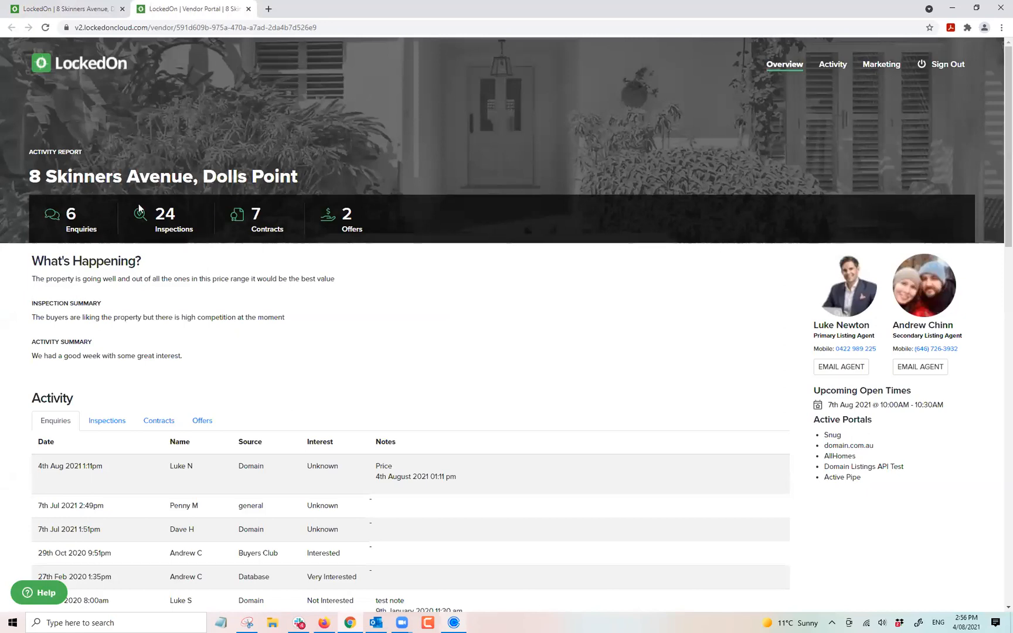
Highlight the portal's What's Happening, inspection and activity summary lines.
triple_click(87, 278)
triple_click(97, 317)
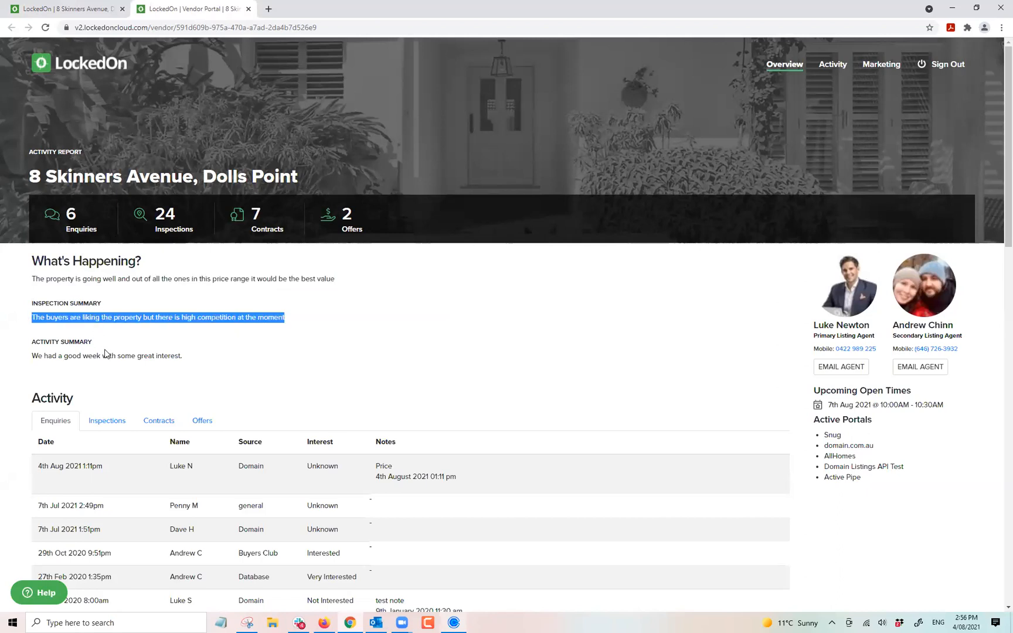
triple_click(105, 352)
double_click(137, 278)
triple_click(137, 279)
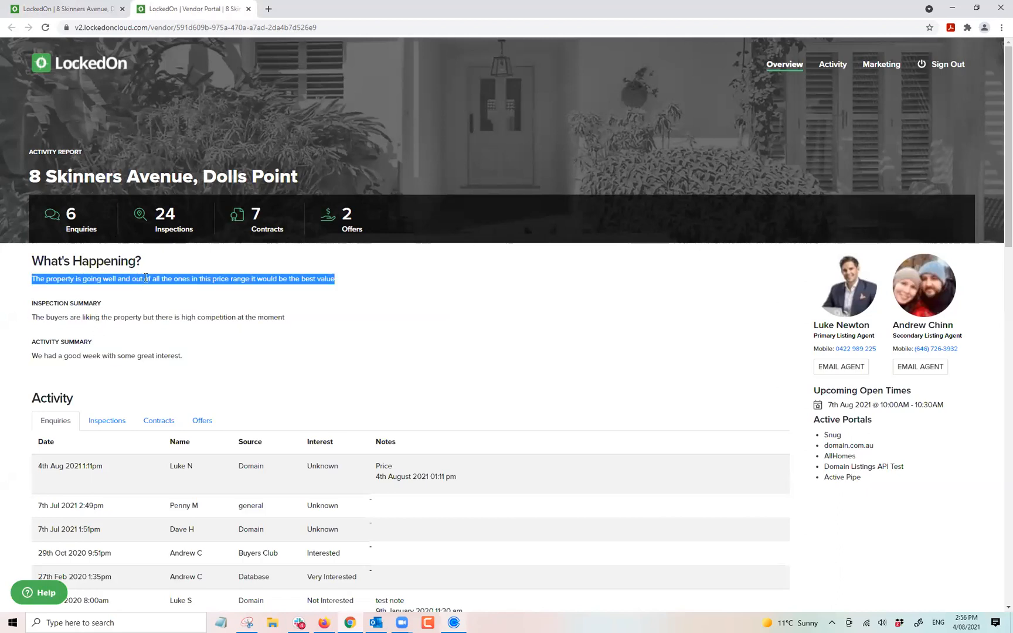
scroll(146, 285, "down", 2)
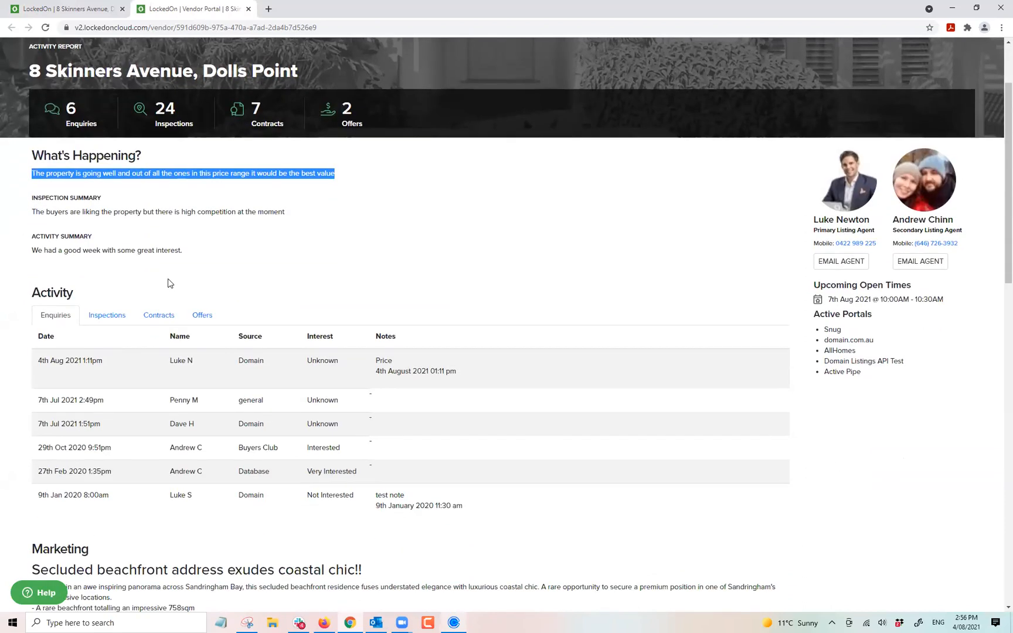
Switch the portal's activity table between inspections, contracts and offers.
left_click(106, 317)
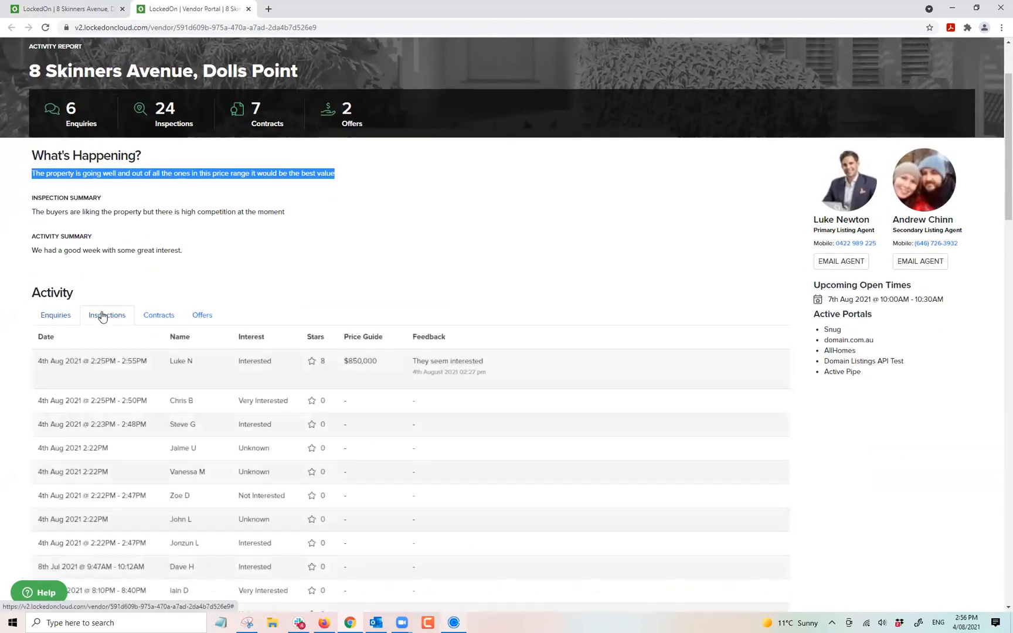
left_click(153, 318)
left_click(199, 317)
scroll(198, 318, "up", 1)
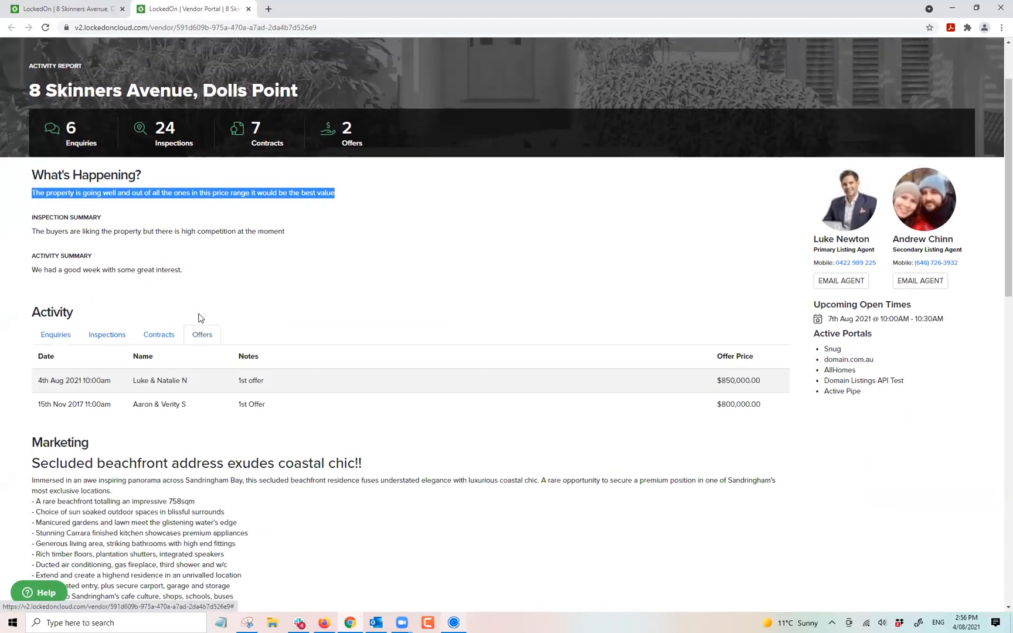
scroll(198, 317, "up", 2)
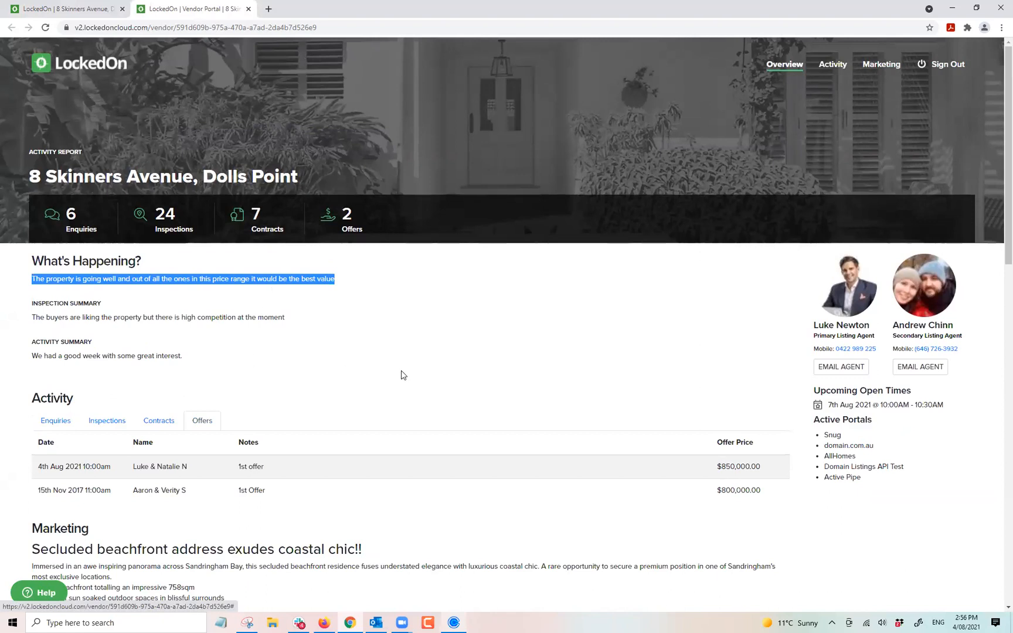
scroll(401, 375, "down", 3)
scroll(401, 375, "up", 3)
left_click(117, 423)
Reload the portal and look over the marketing text, gallery photo and Documents section.
left_click(45, 27)
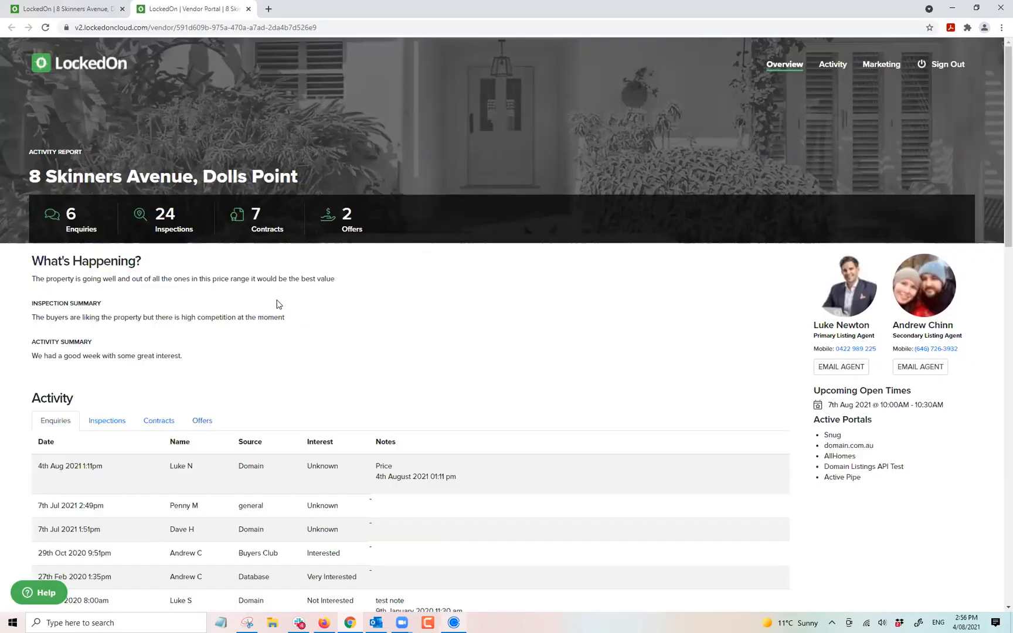
scroll(278, 302, "down", 5)
scroll(269, 314, "up", 3)
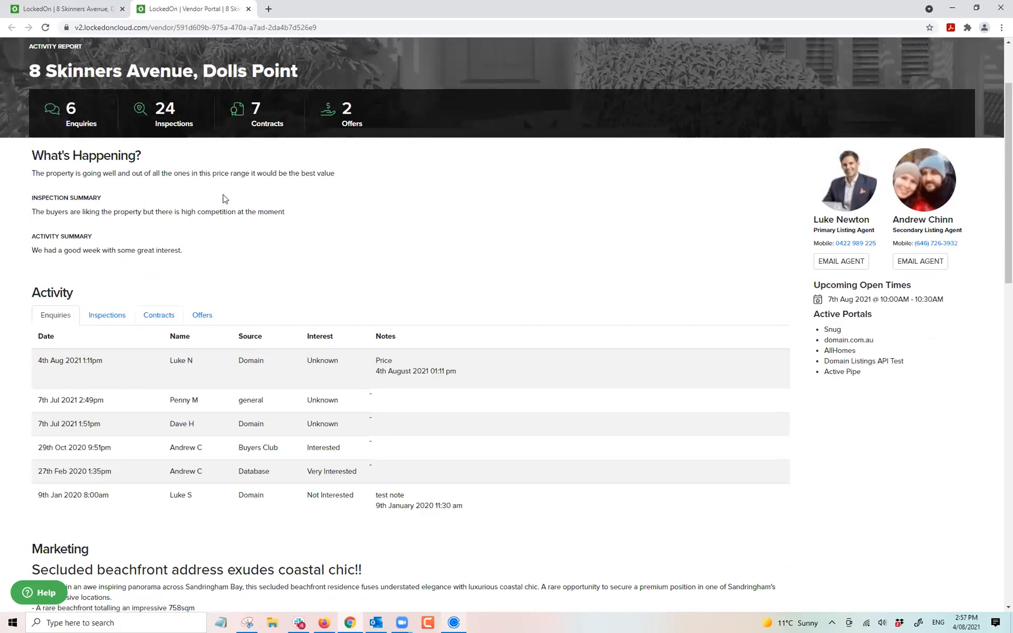
scroll(200, 239, "down", 7)
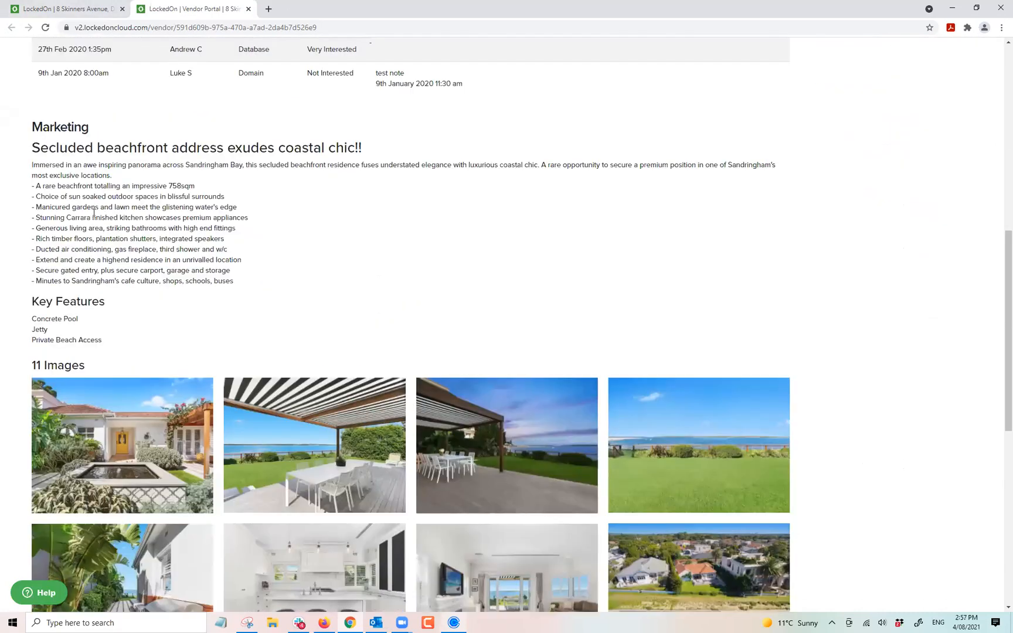
triple_click(90, 150)
double_click(198, 260)
scroll(193, 258, "down", 2)
left_click(161, 314)
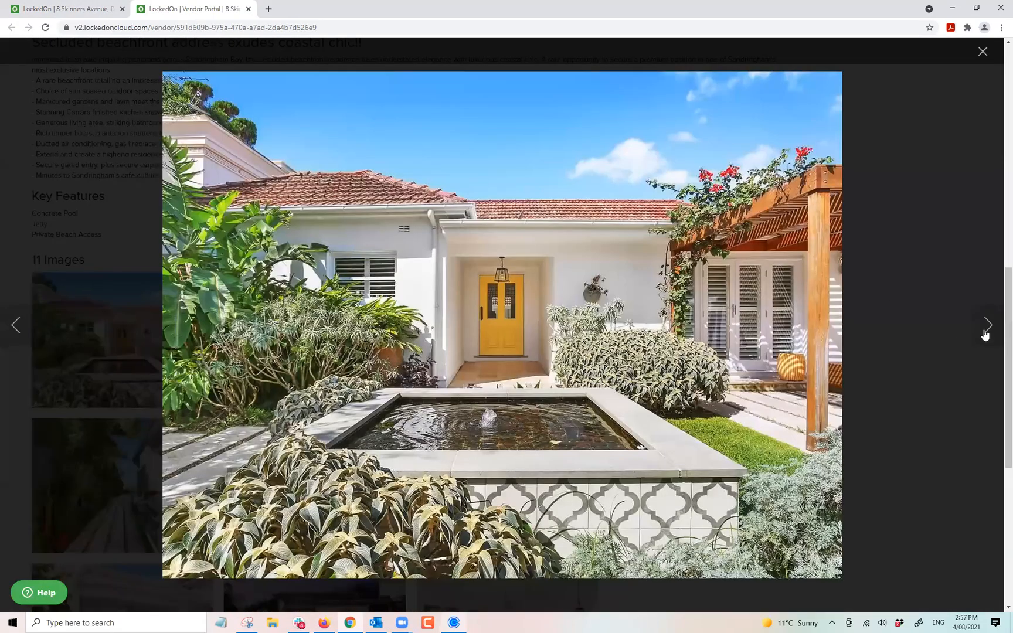
scroll(309, 311, "down", 7)
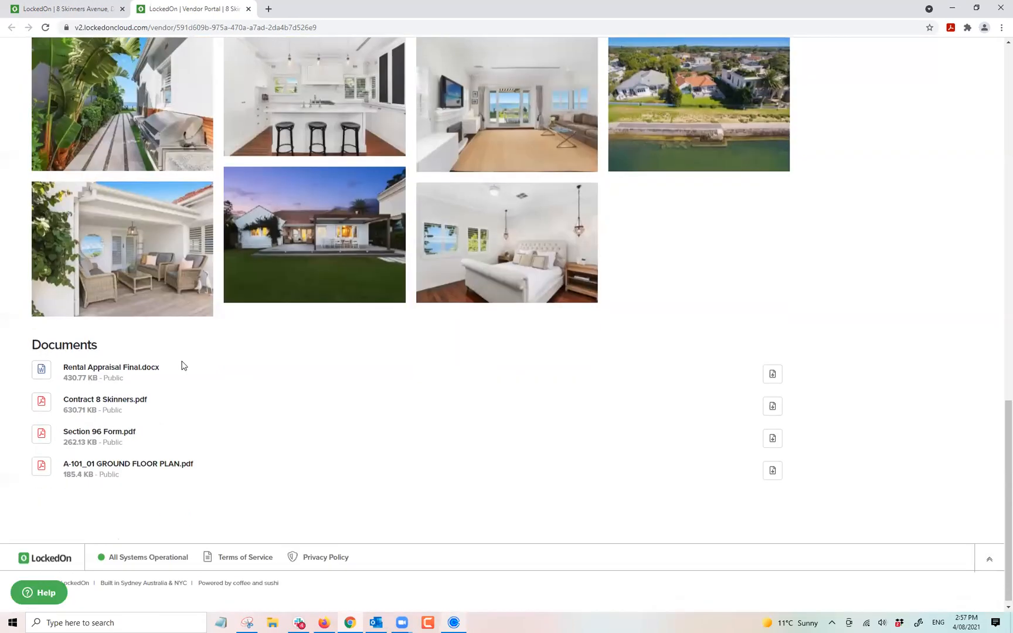
double_click(88, 343)
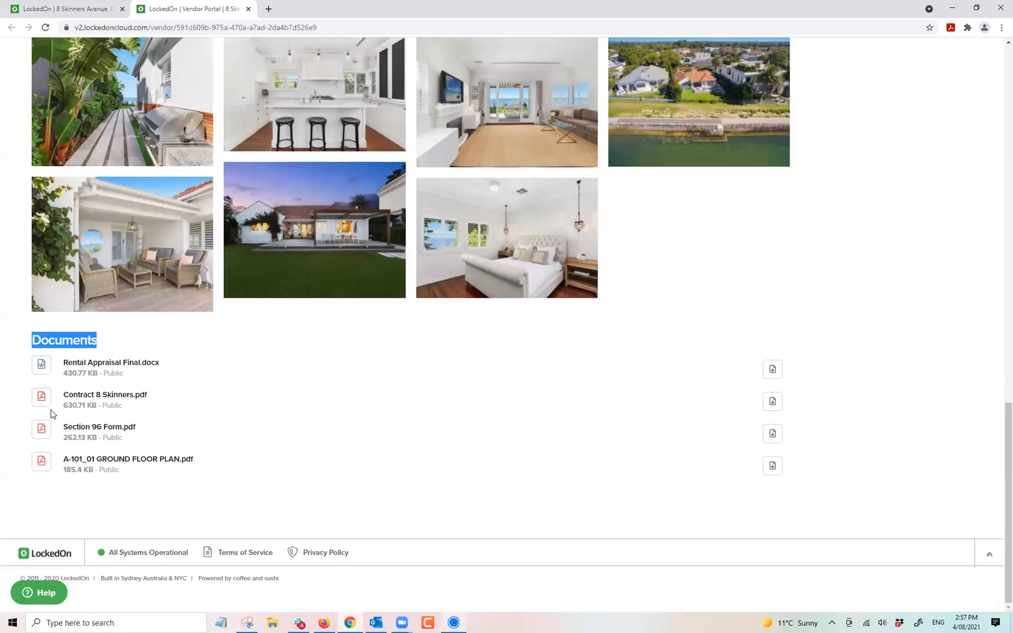
left_click(230, 439)
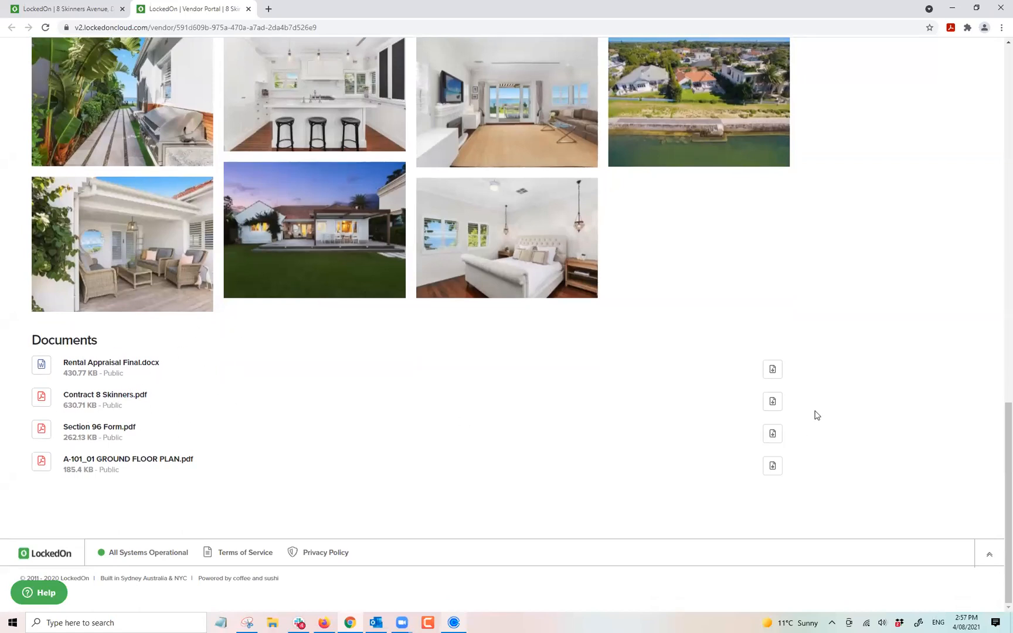
scroll(771, 375, "up", 15)
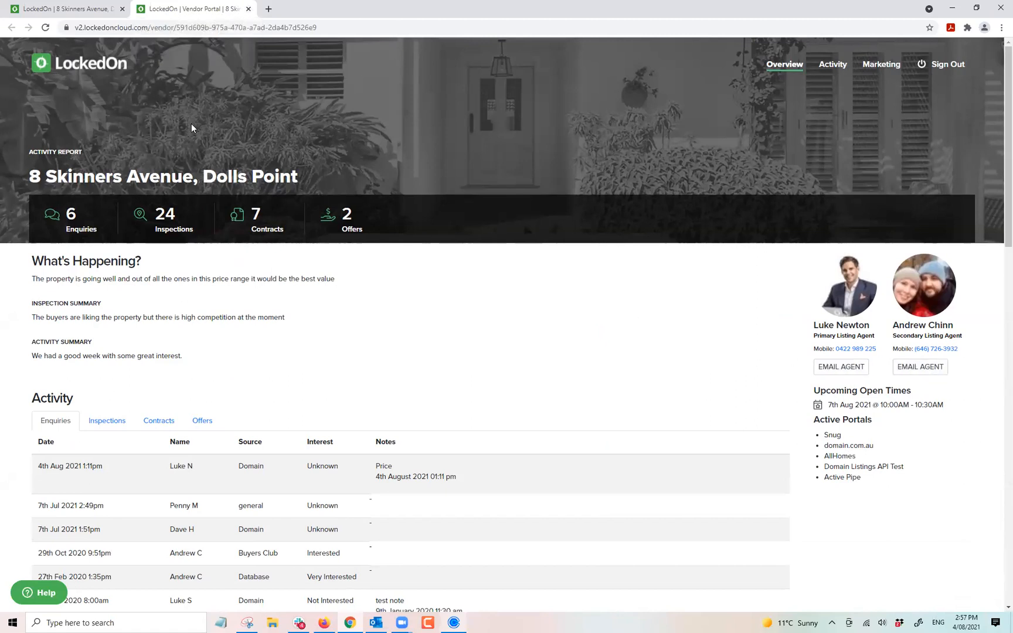
Close the vendor portal preview, reopen it from Vendor Reports, then close it again.
left_click(249, 9)
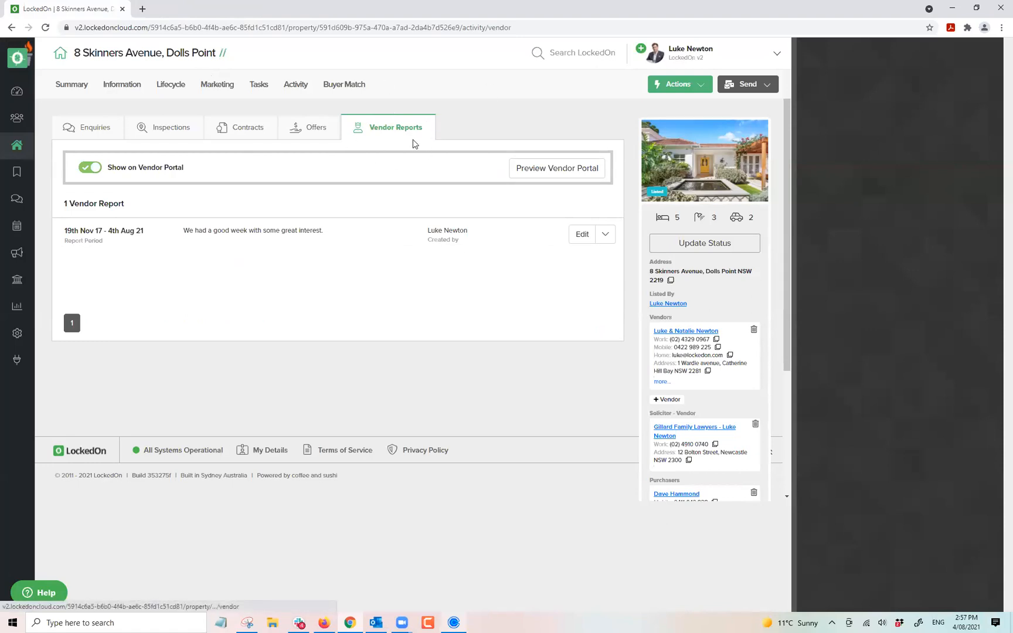
triple_click(133, 55)
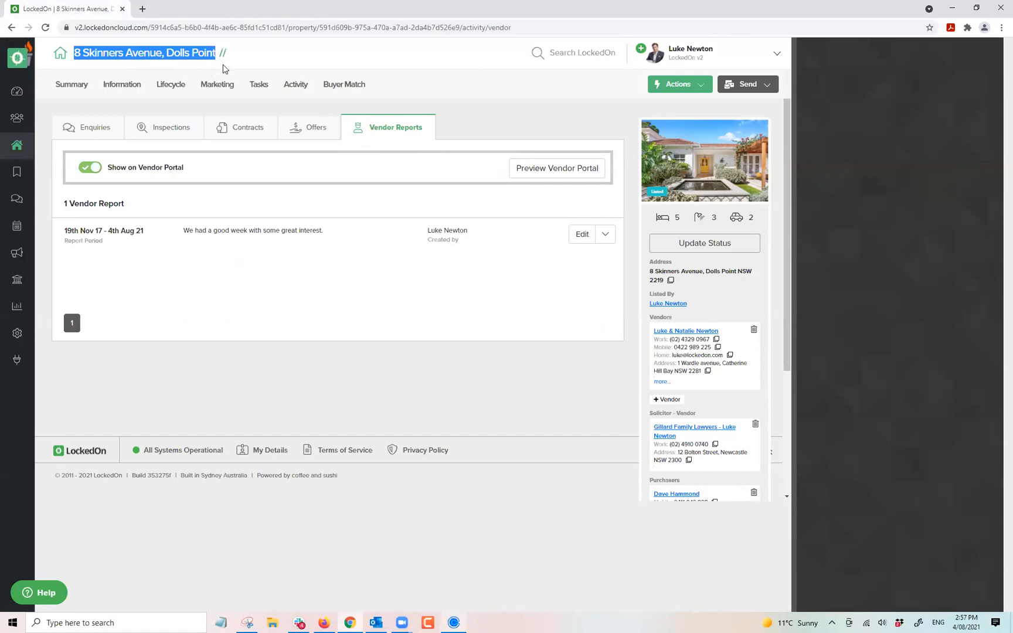
left_click(252, 59)
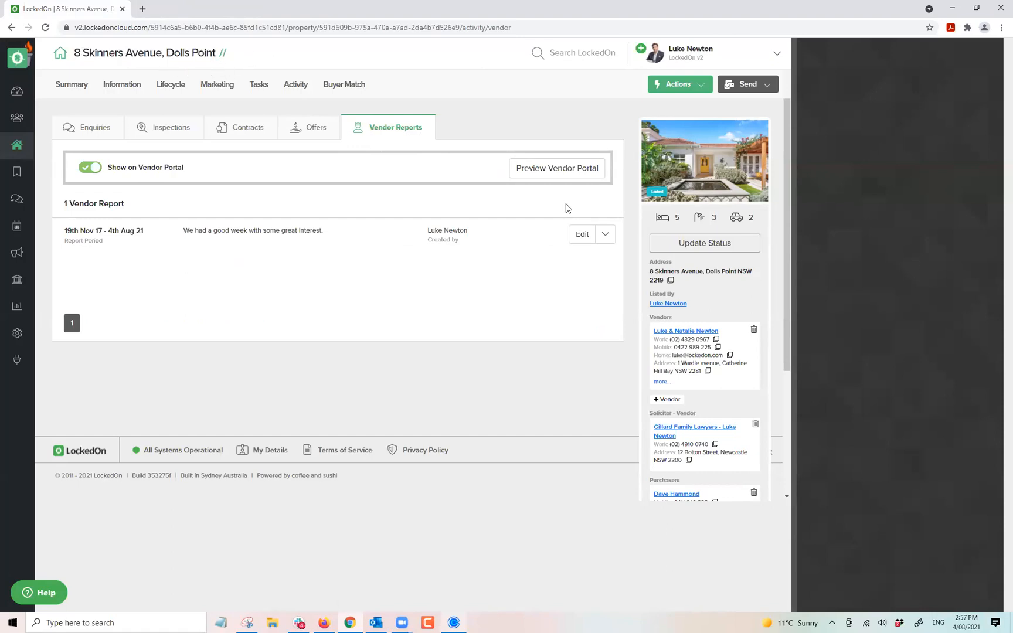
left_click(564, 169)
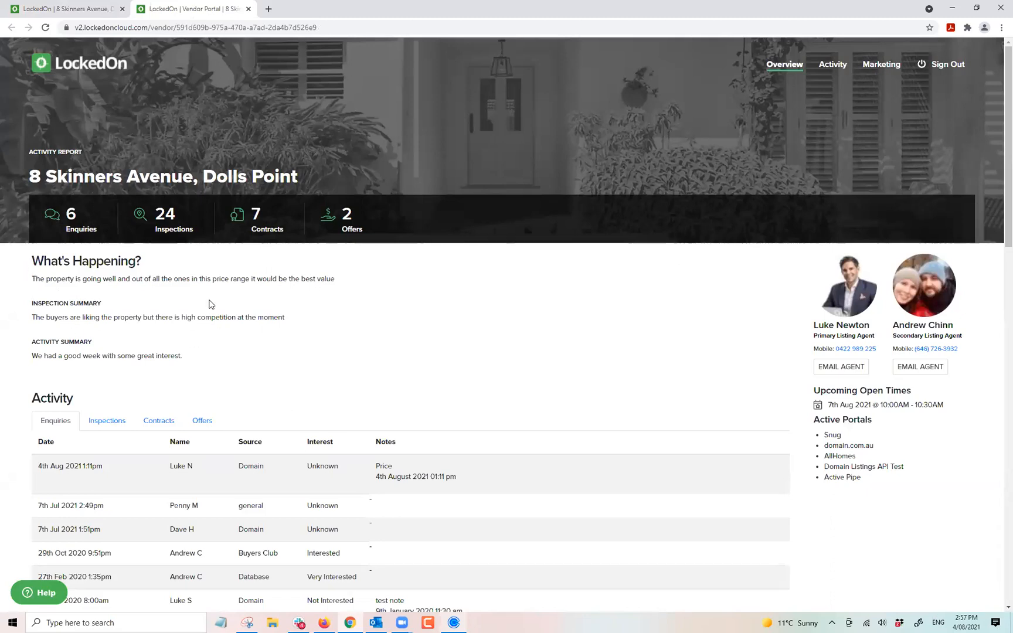
left_click(249, 10)
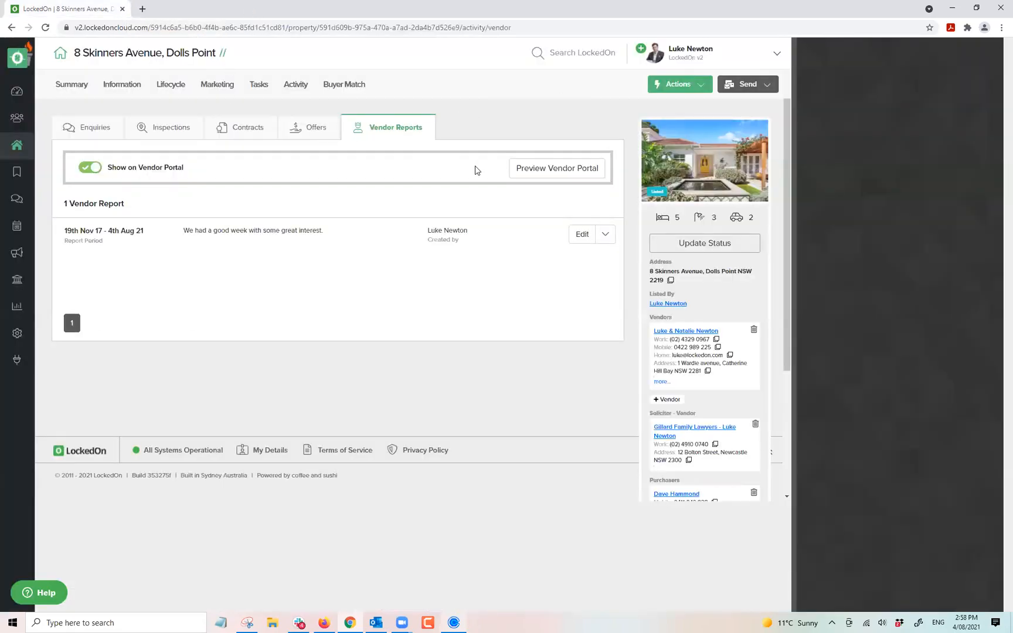
left_click(671, 63)
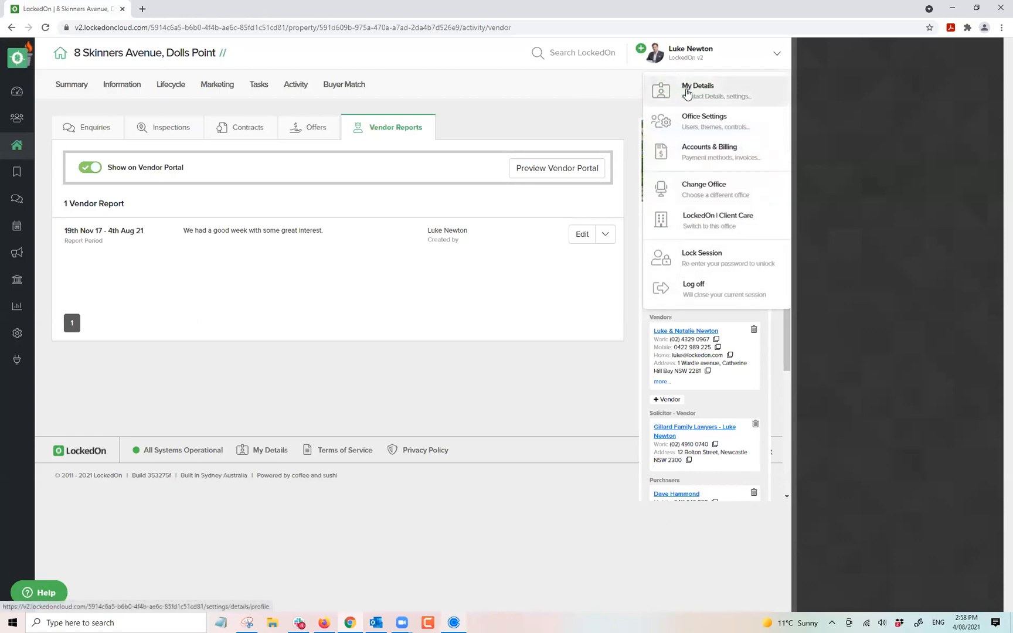
left_click(685, 88)
left_click(378, 128)
left_click(87, 198)
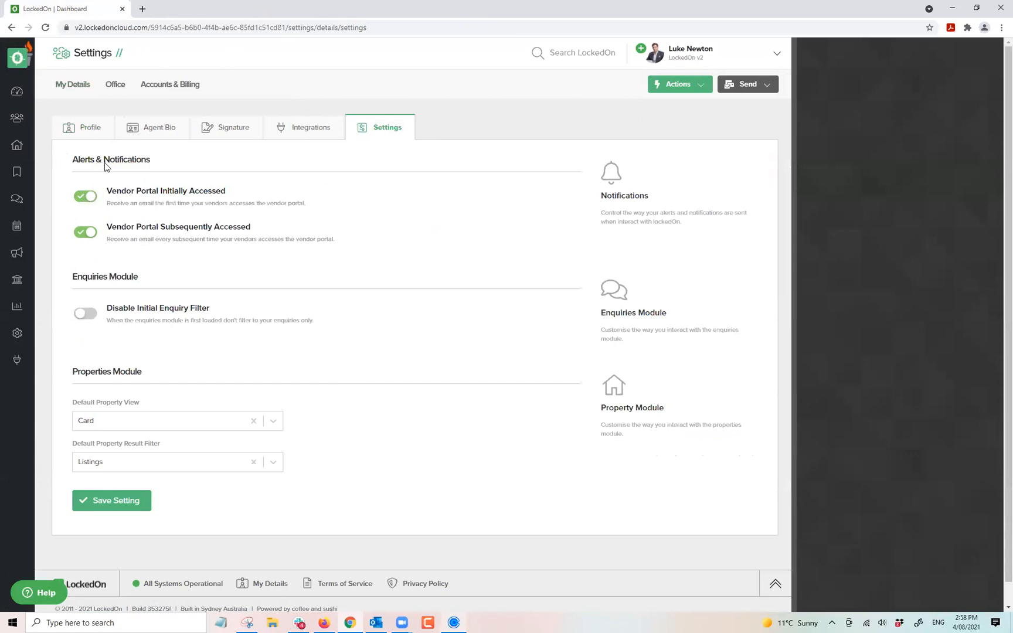
left_click(11, 28)
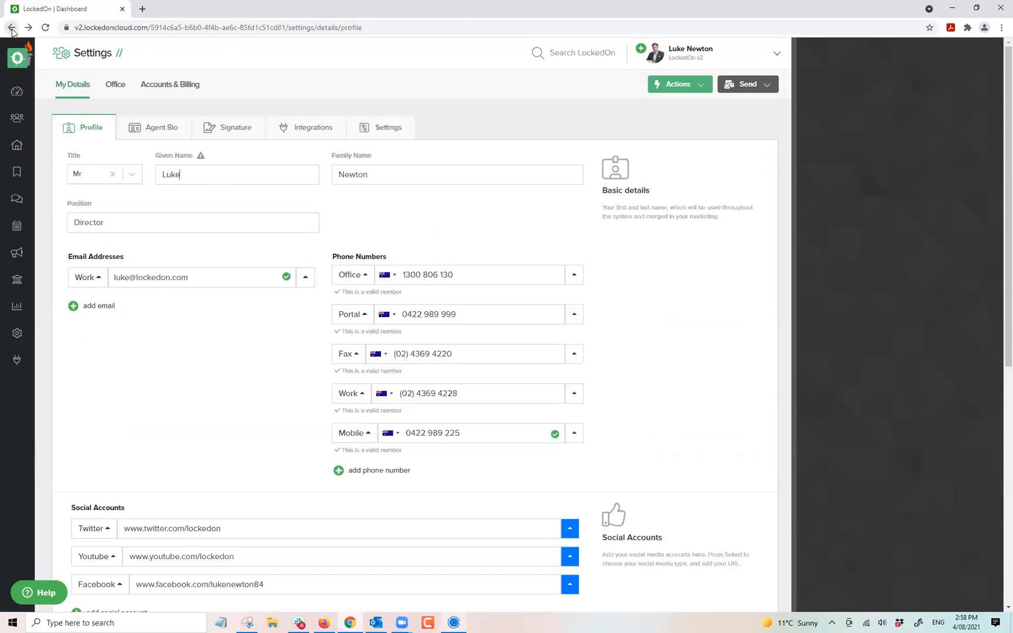
left_click(12, 28)
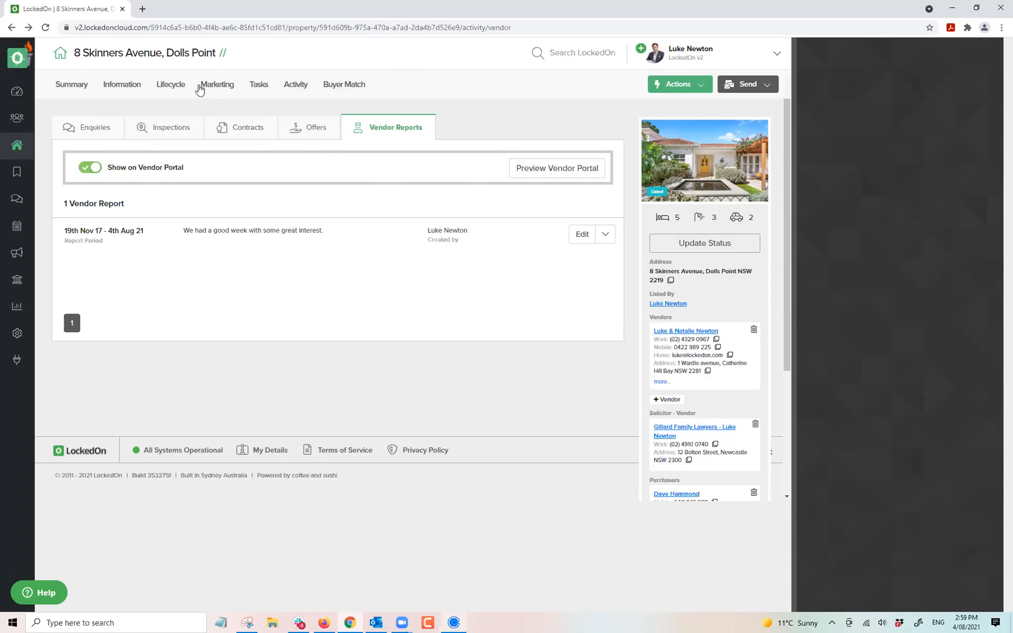
On Lifecycle > Sales Advice, delete the purchaser card and link a searched client instead.
left_click(170, 85)
left_click(249, 136)
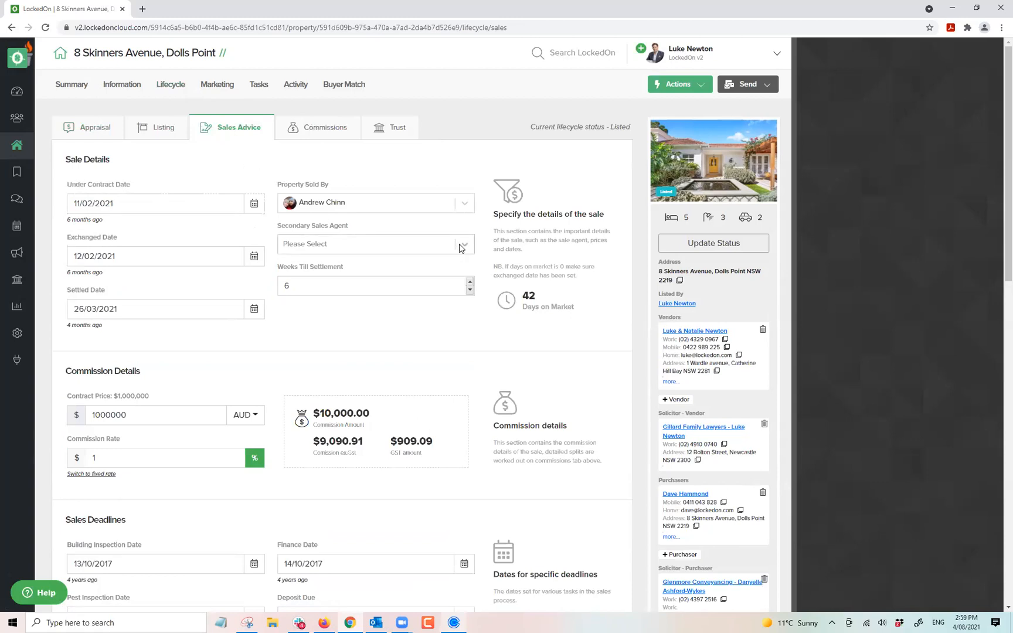
scroll(732, 406, "down", 3)
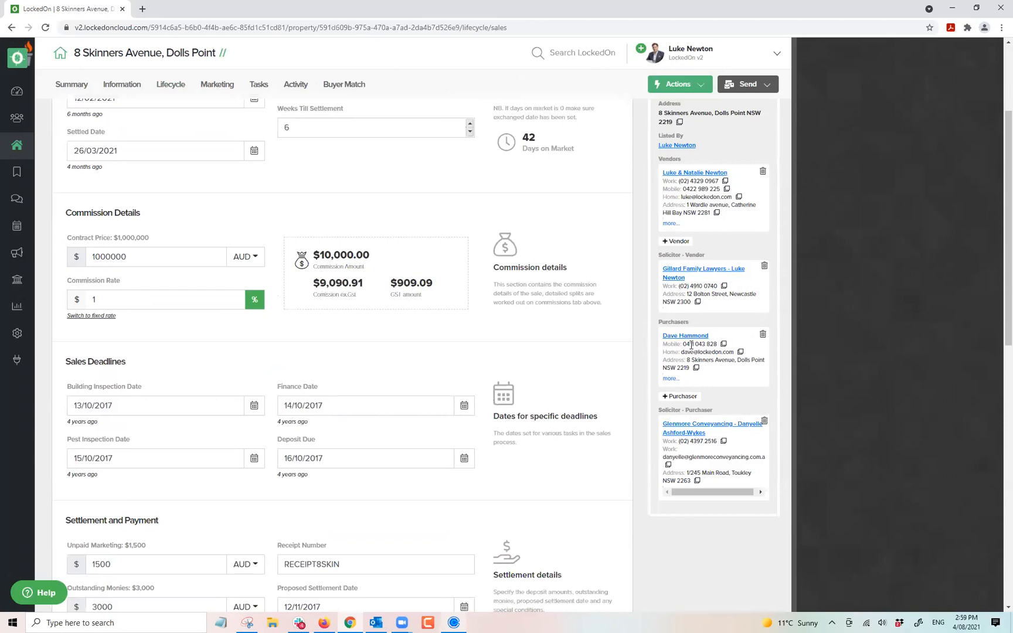
left_click(762, 336)
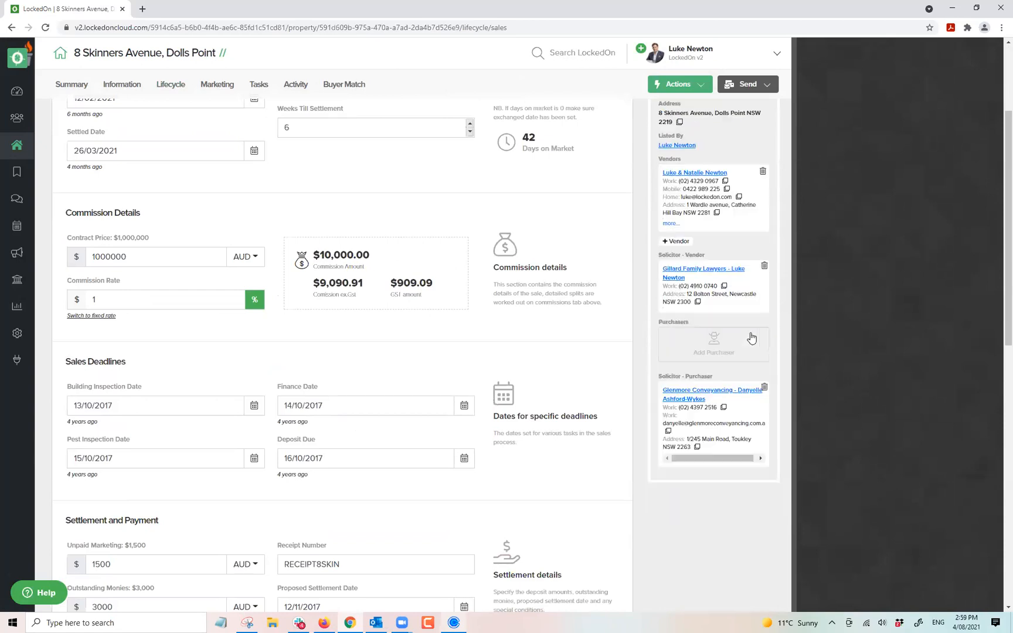
left_click(707, 351)
left_click(428, 206)
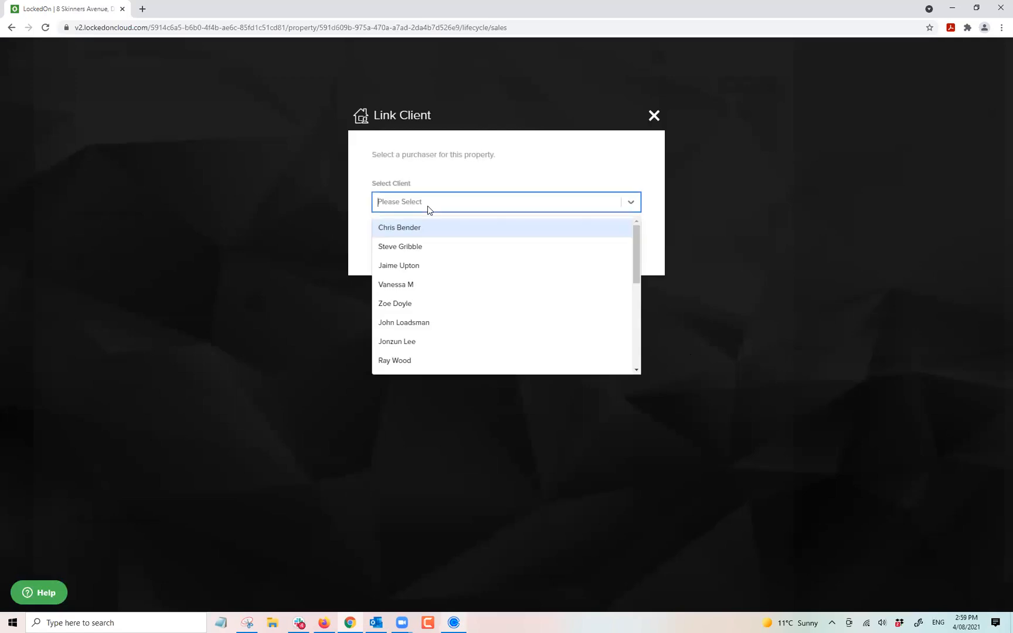
type("dave")
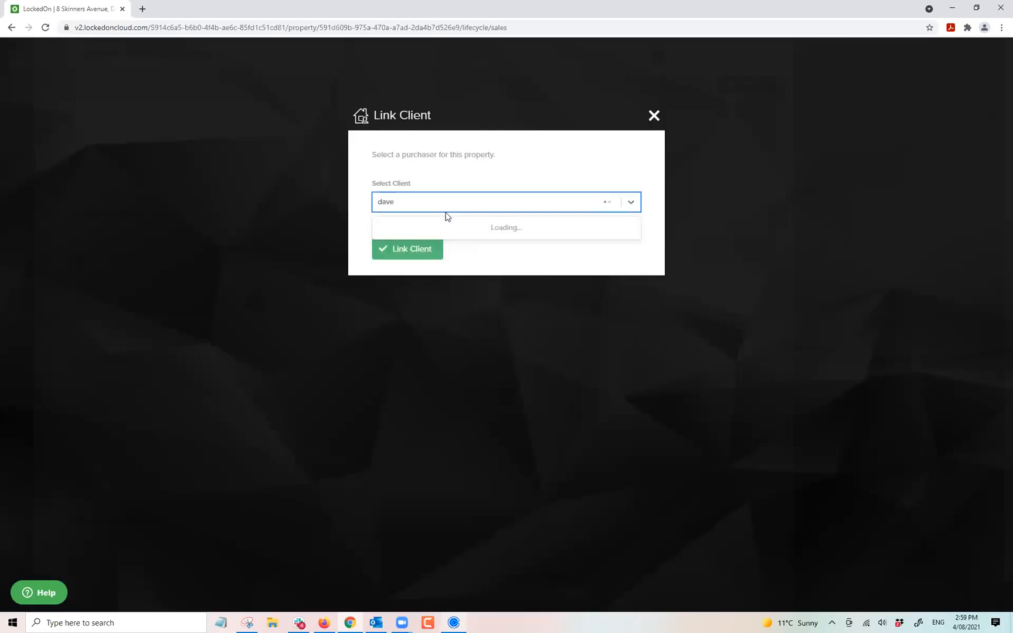
left_click(445, 229)
left_click(419, 248)
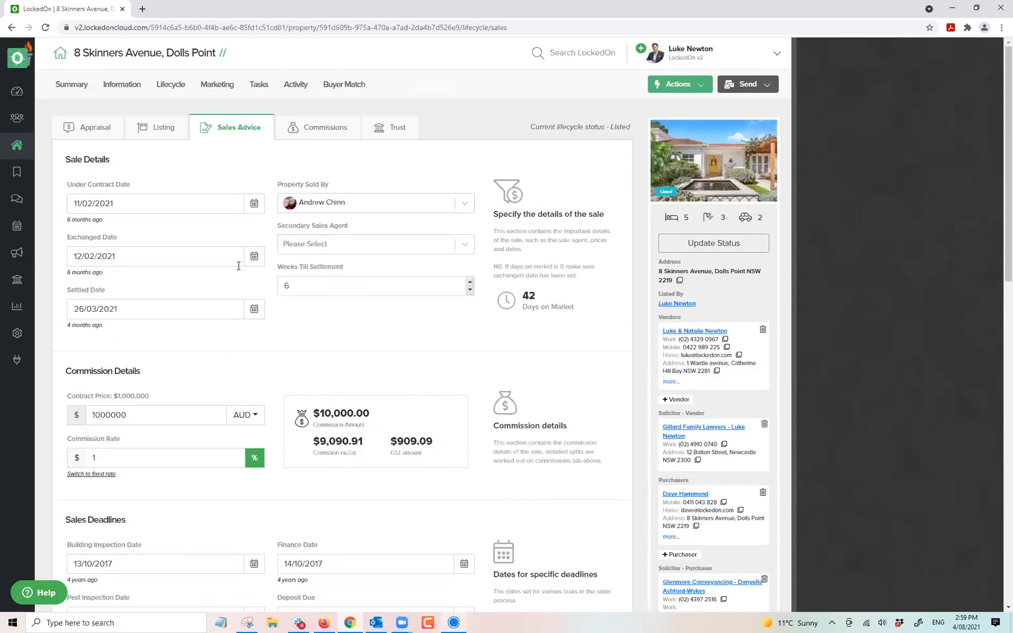
Scroll through the Sales Advice settlement and solicitor details.
scroll(238, 208, "down", 3)
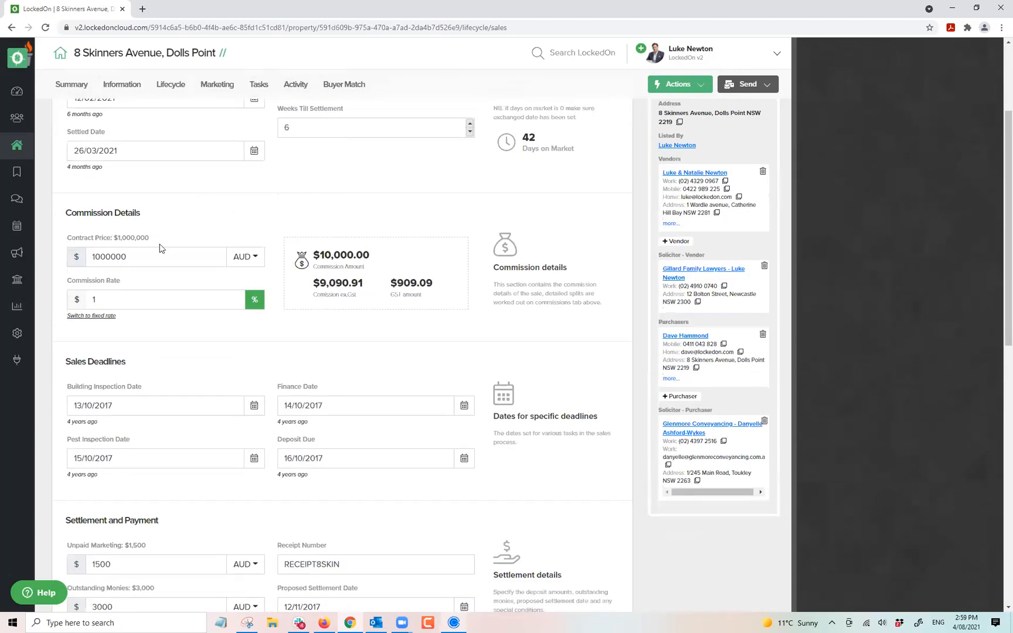
scroll(239, 246, "down", 6)
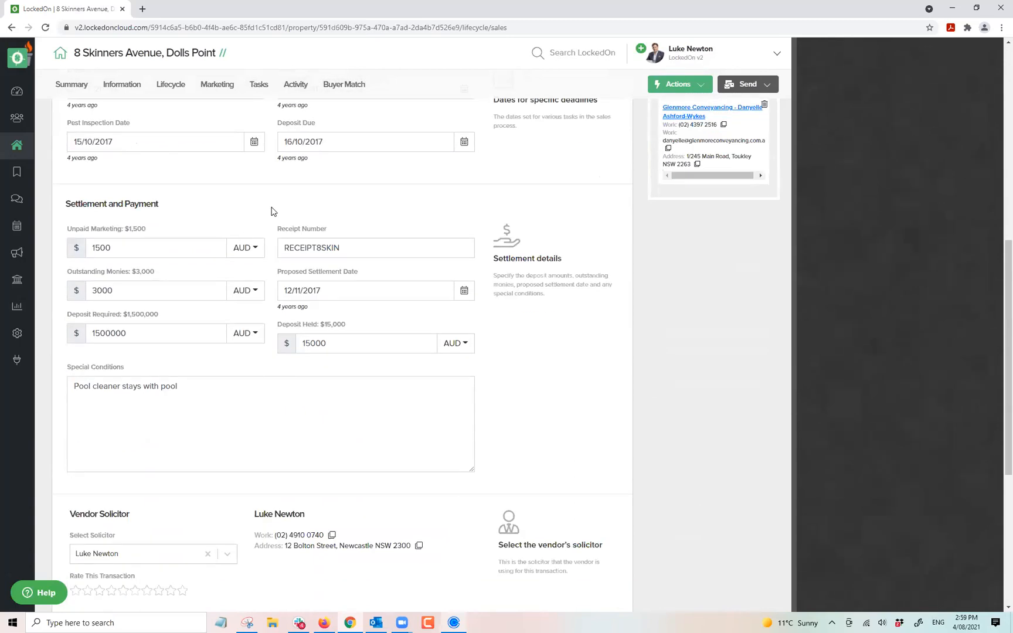
scroll(235, 188, "down", 6)
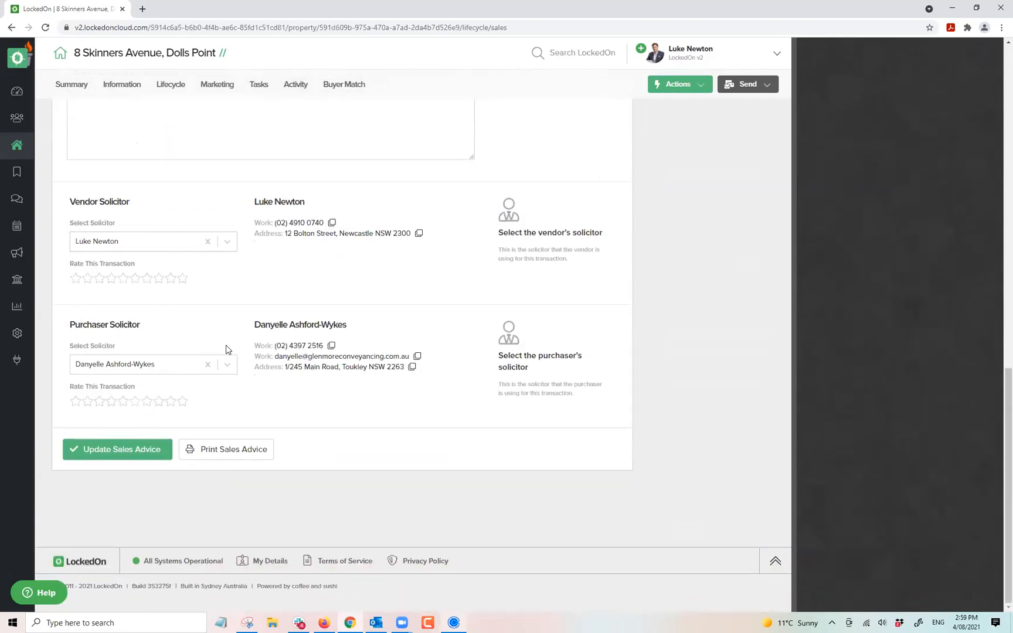
scroll(239, 401, "up", 3)
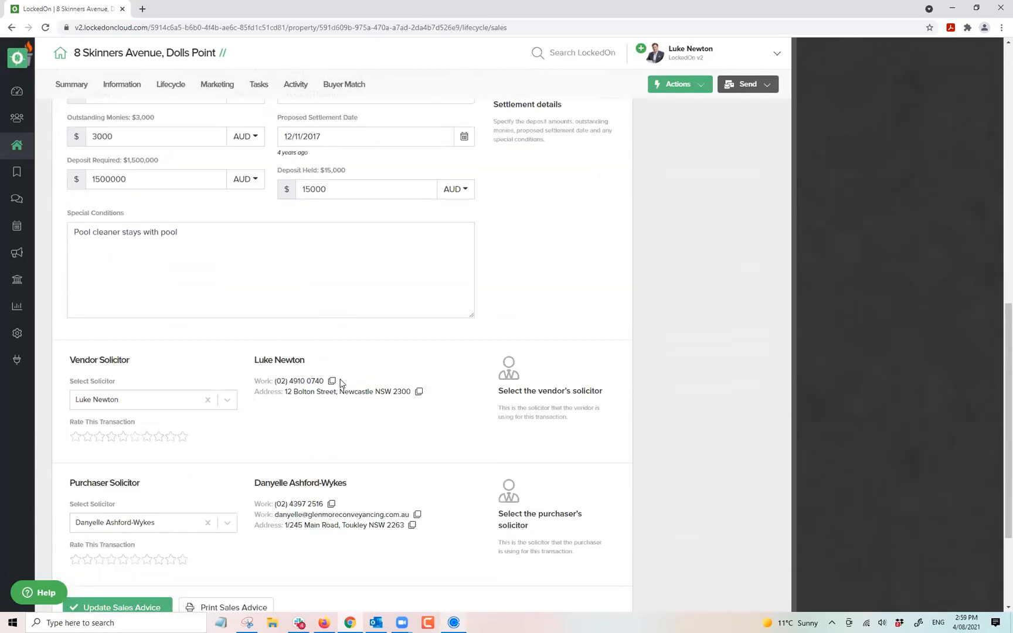
left_click(17, 334)
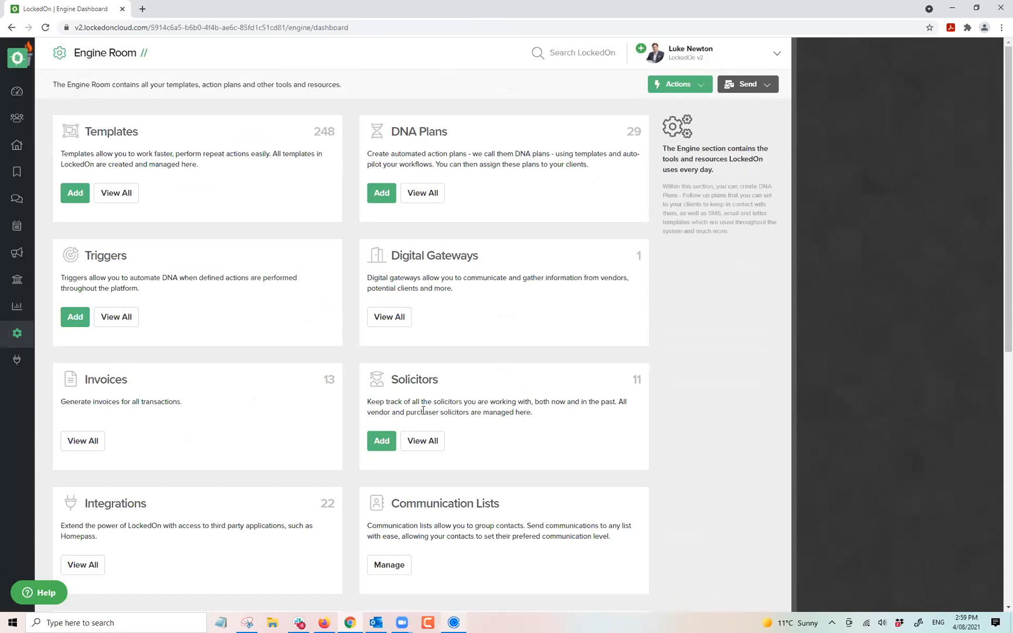
double_click(407, 379)
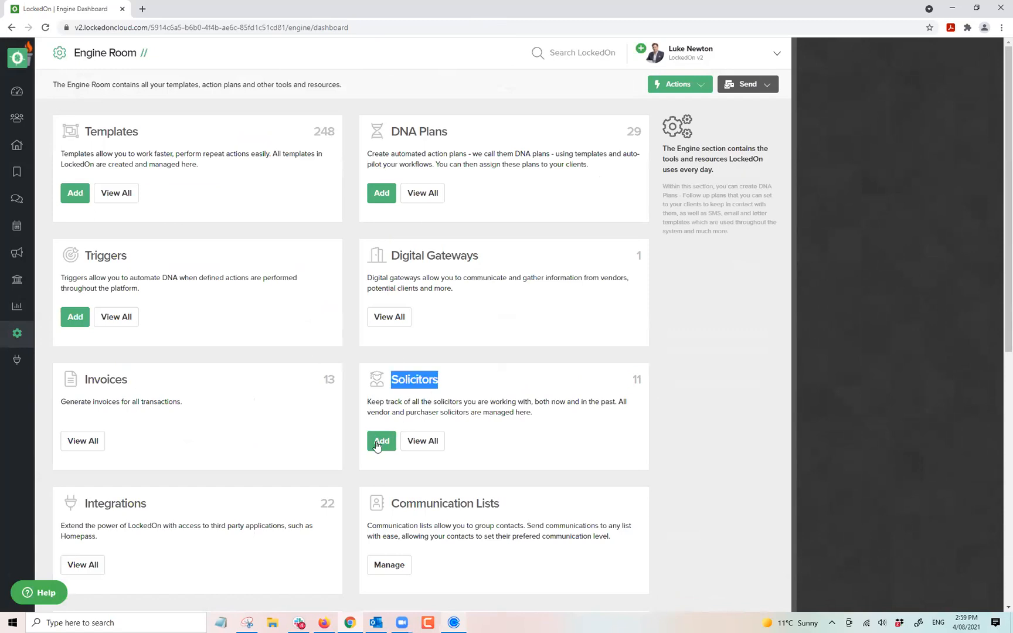
left_click(12, 28)
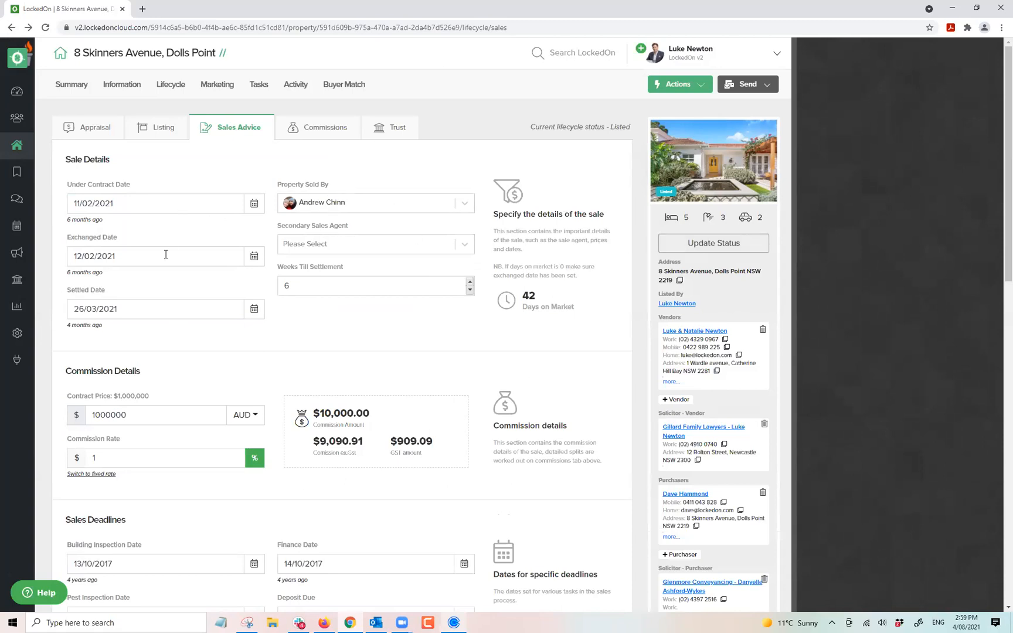
Switch on Under Offer in the listing details, update the listing, and open Marketing > Portals.
left_click(165, 128)
scroll(217, 267, "down", 4)
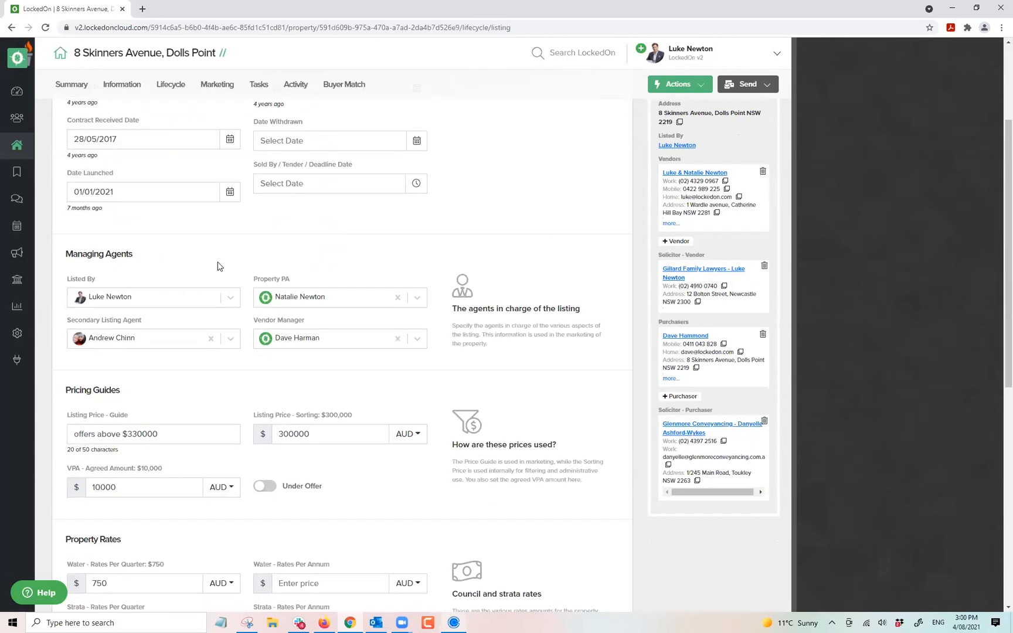
left_click(271, 486)
scroll(257, 424, "down", 8)
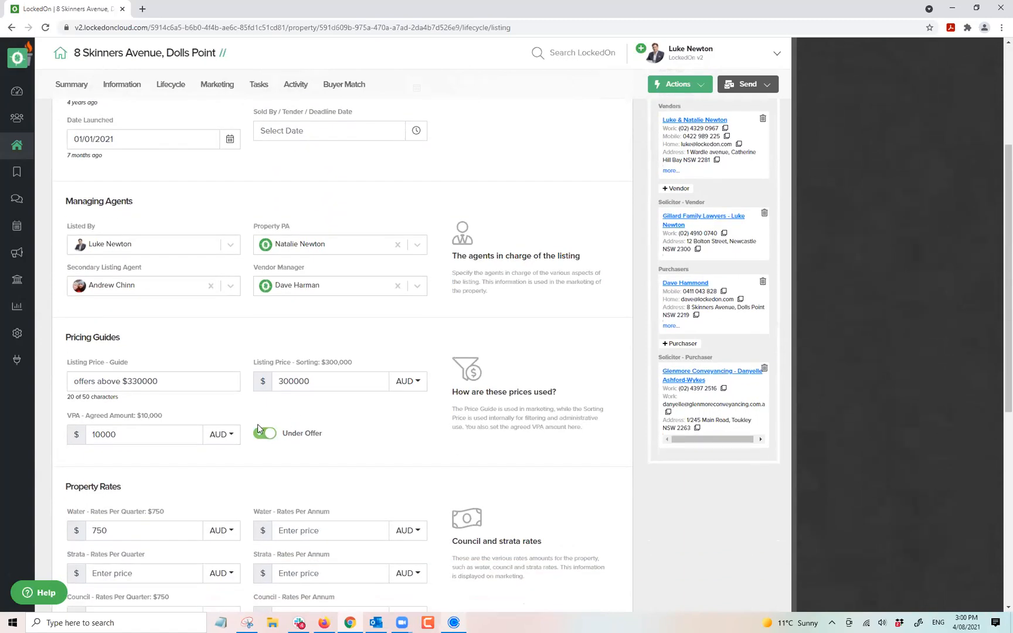
left_click(113, 454)
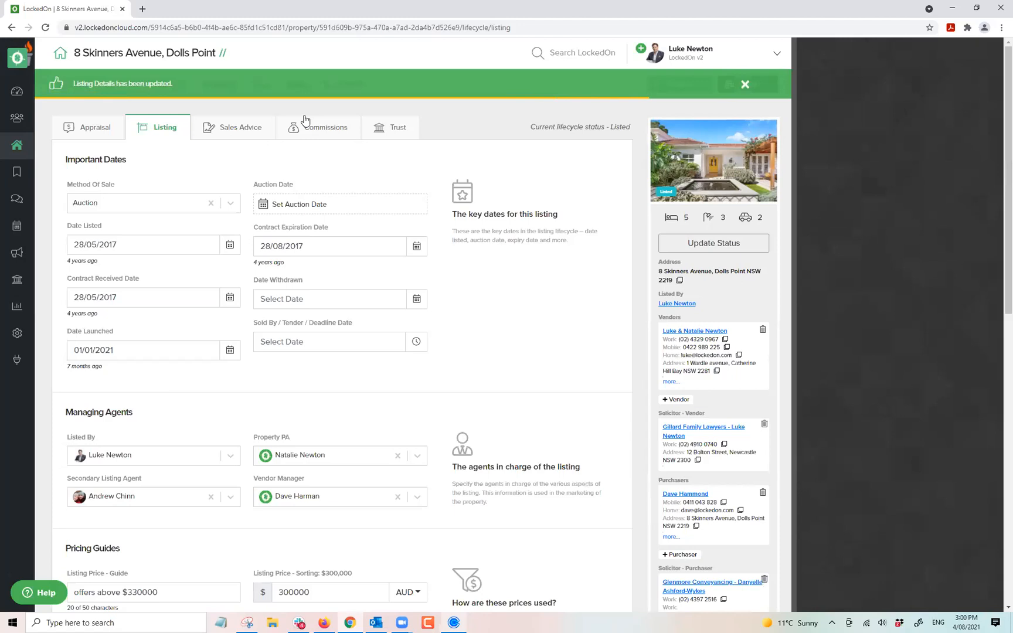
left_click(216, 84)
left_click(509, 128)
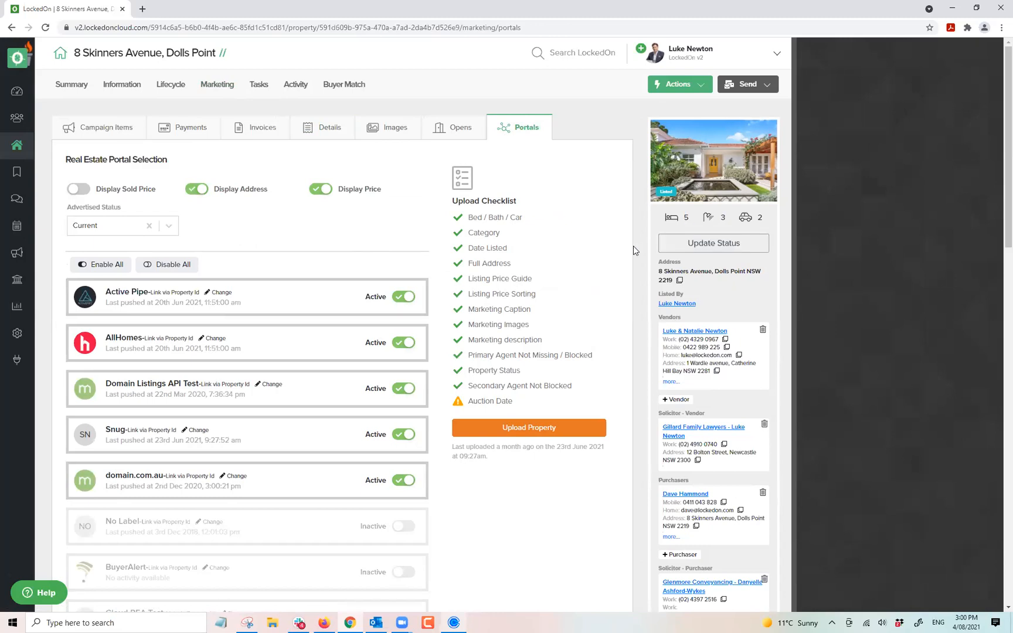
left_click(686, 245)
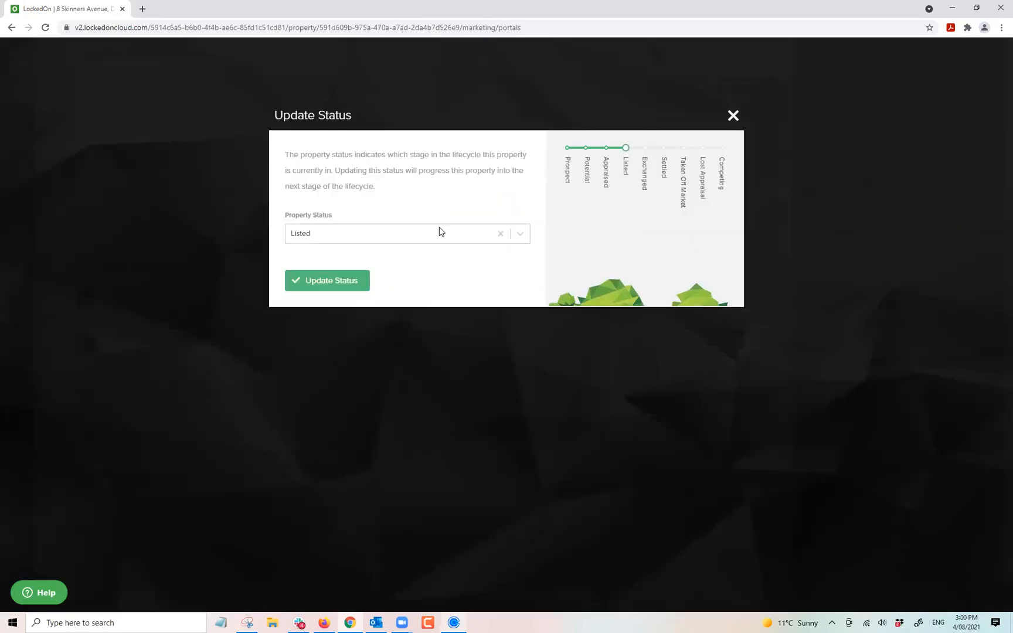
left_click(375, 234)
left_click(310, 297)
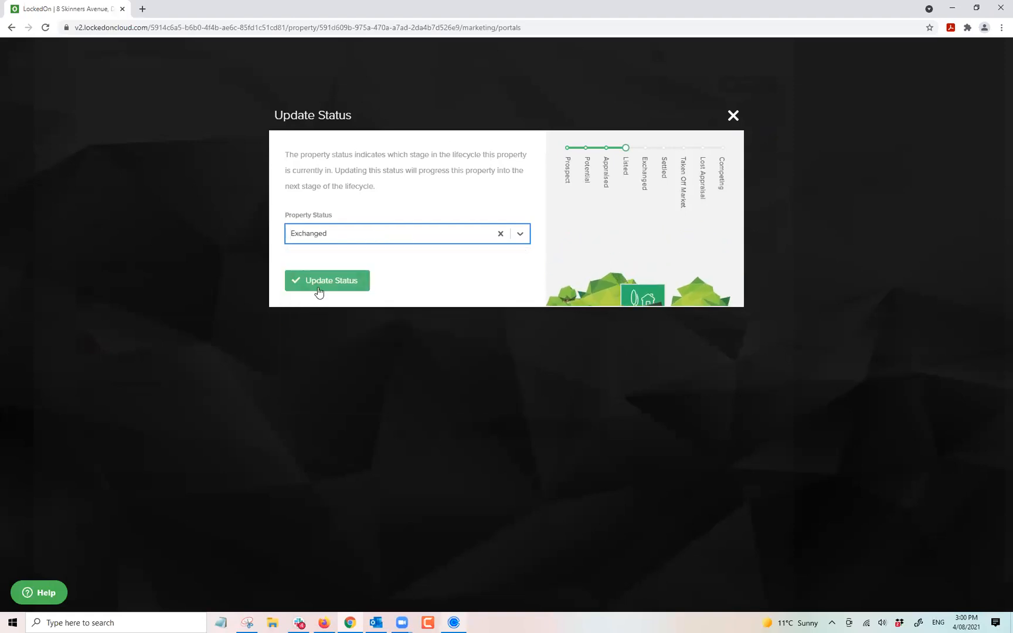
left_click(320, 285)
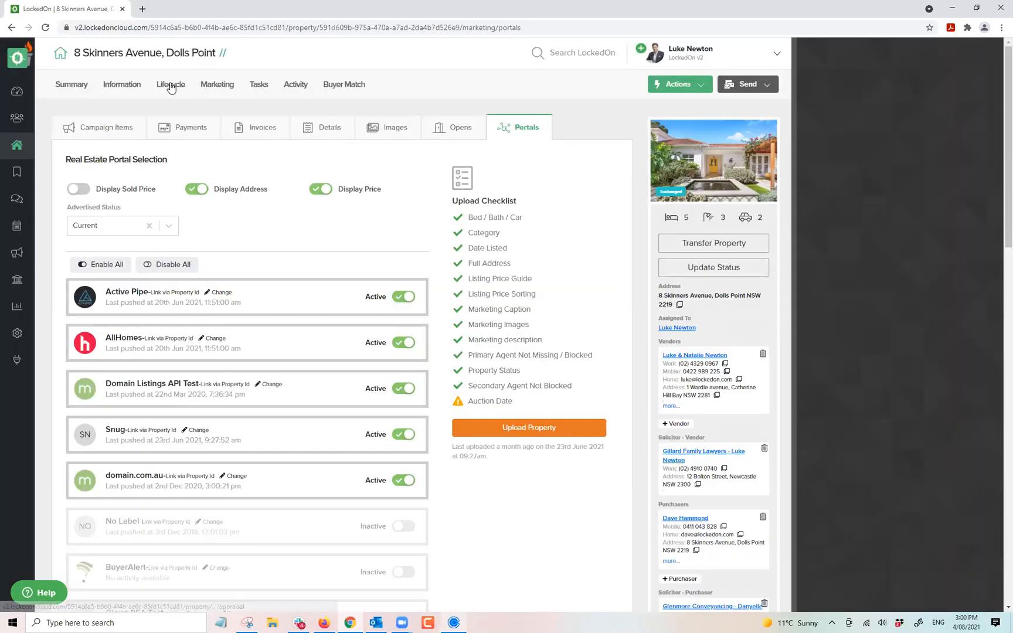
Open Lifecycle > Sales Advice and scroll through the sale dates, commission and solicitors.
left_click(171, 84)
left_click(245, 134)
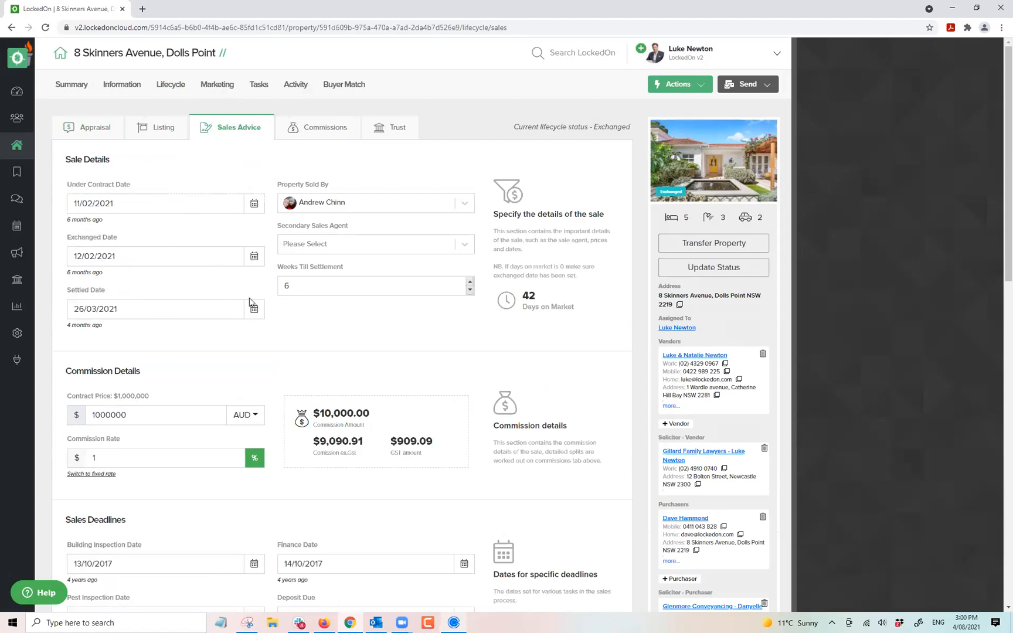
scroll(247, 320, "down", 1)
scroll(248, 319, "down", 15)
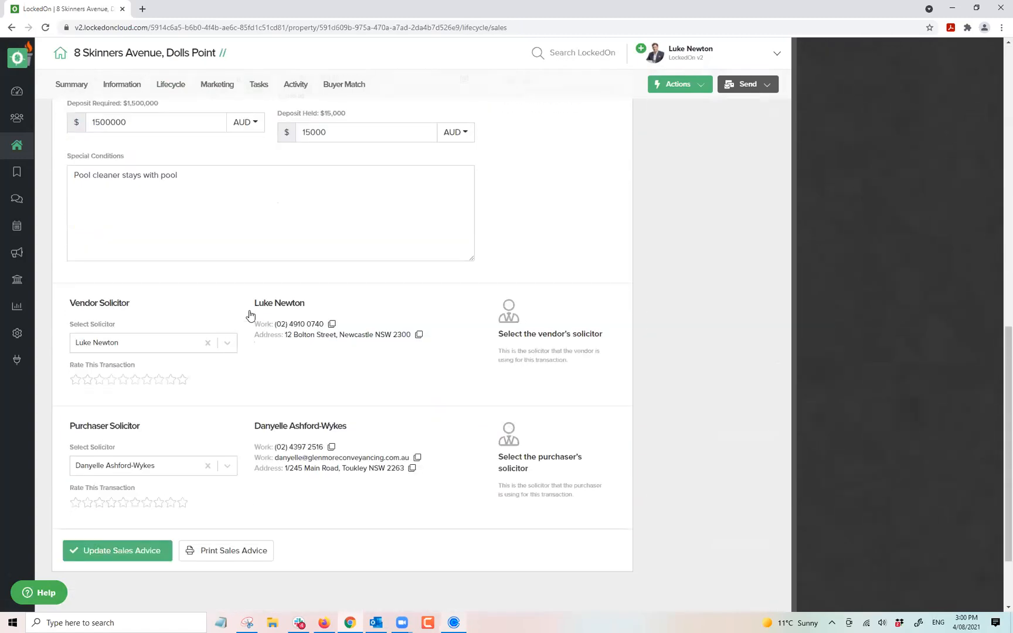
Scroll back to the top and switch to the property's Tasks tab.
scroll(255, 310, "up", 20)
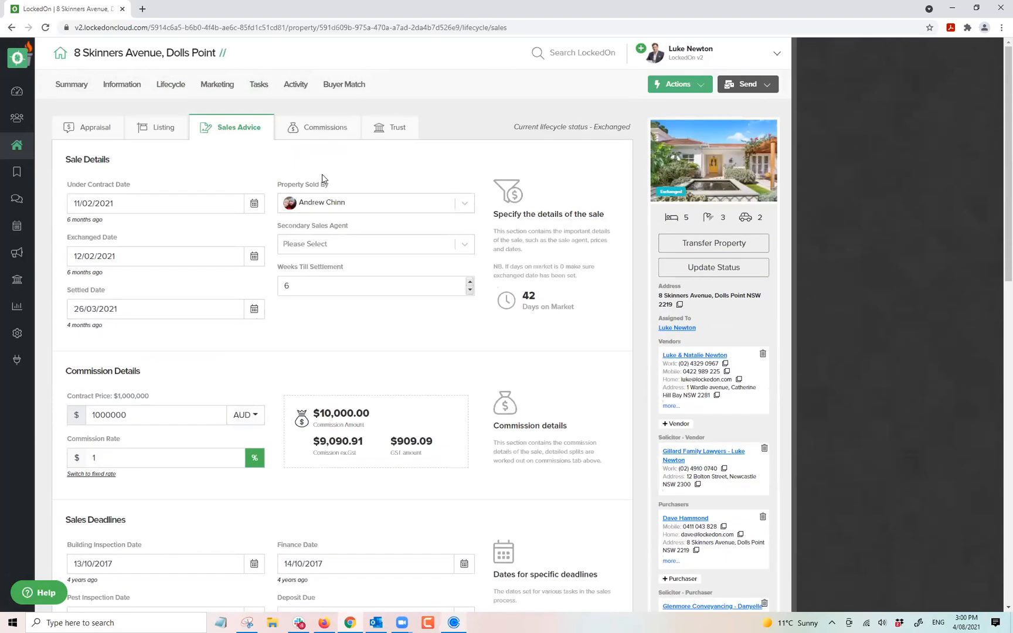
left_click(260, 87)
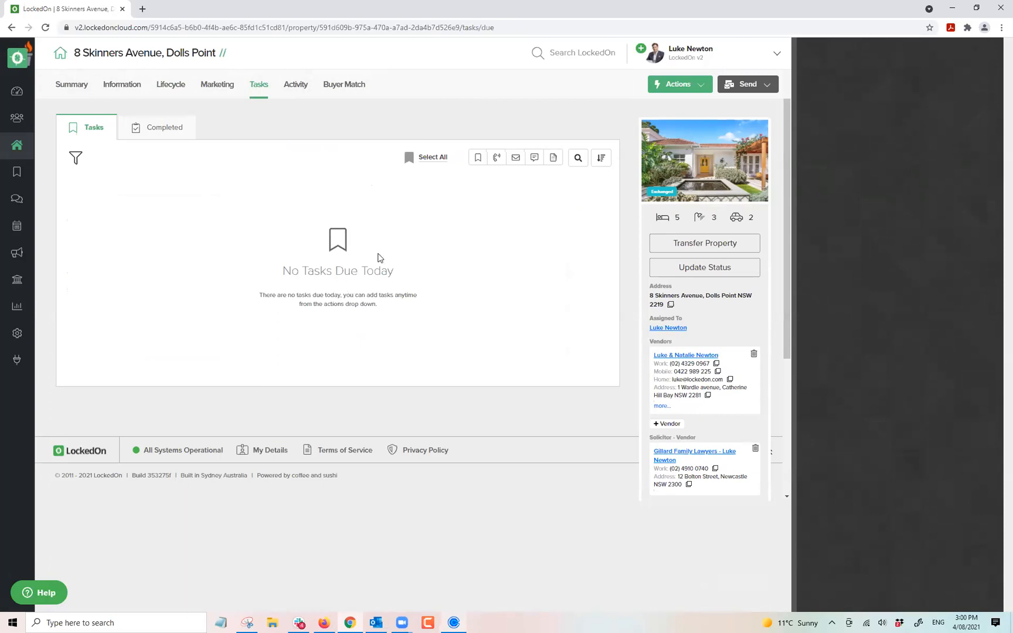
Apply the 5.1 Exchanged to Settlement - Vendor DNA plan to the property.
left_click(680, 85)
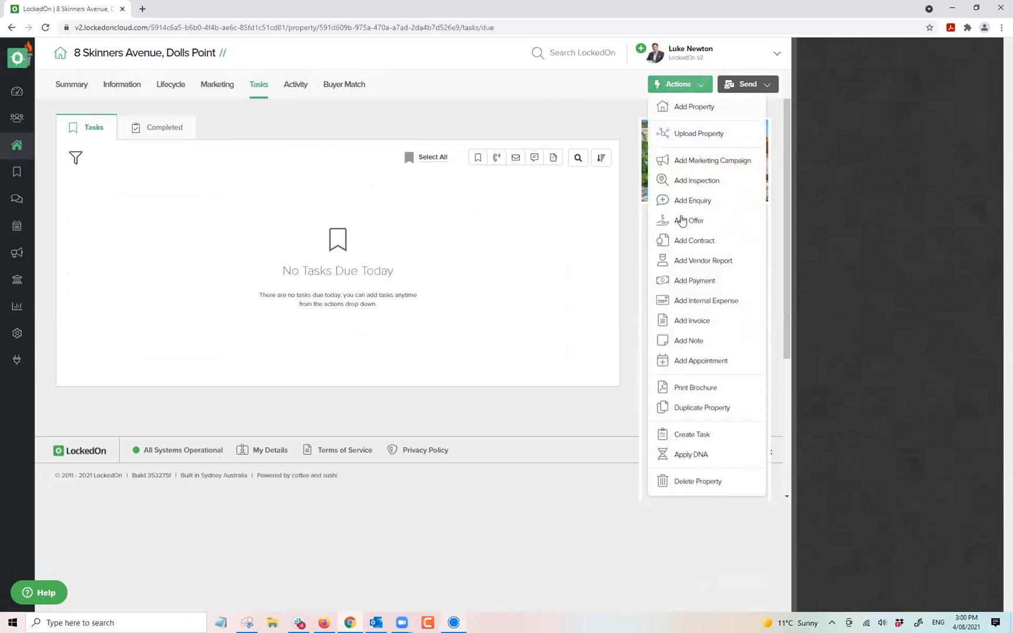
left_click(674, 455)
left_click(407, 207)
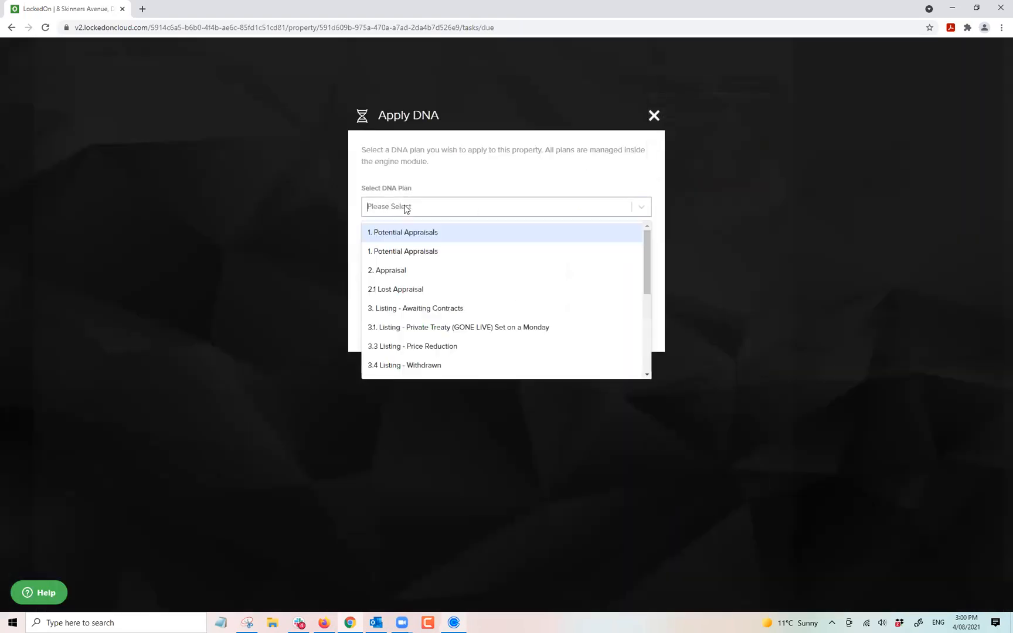
scroll(432, 334, "down", 1)
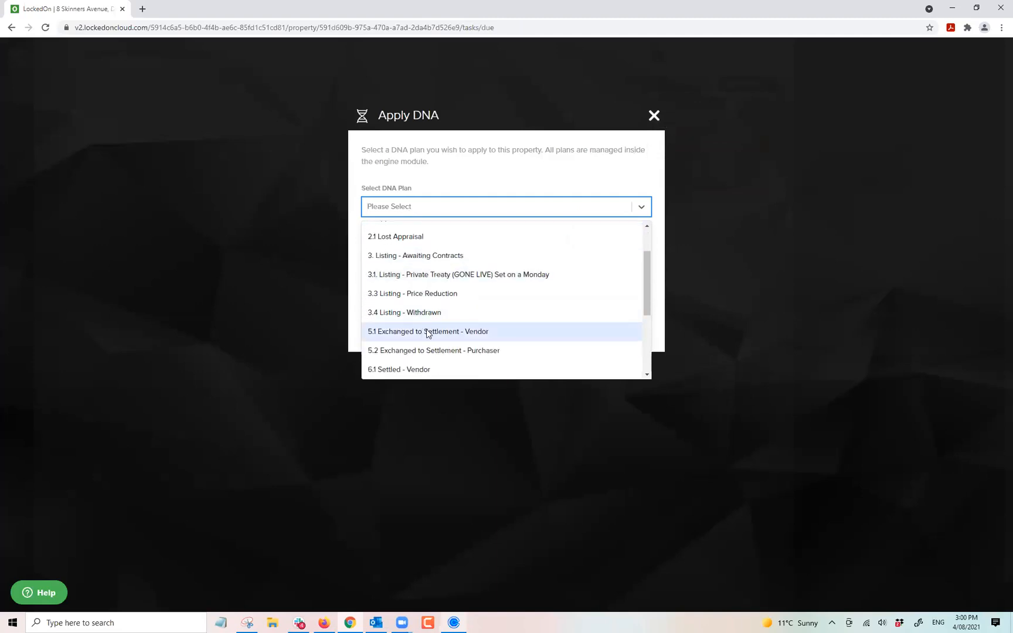
left_click(468, 331)
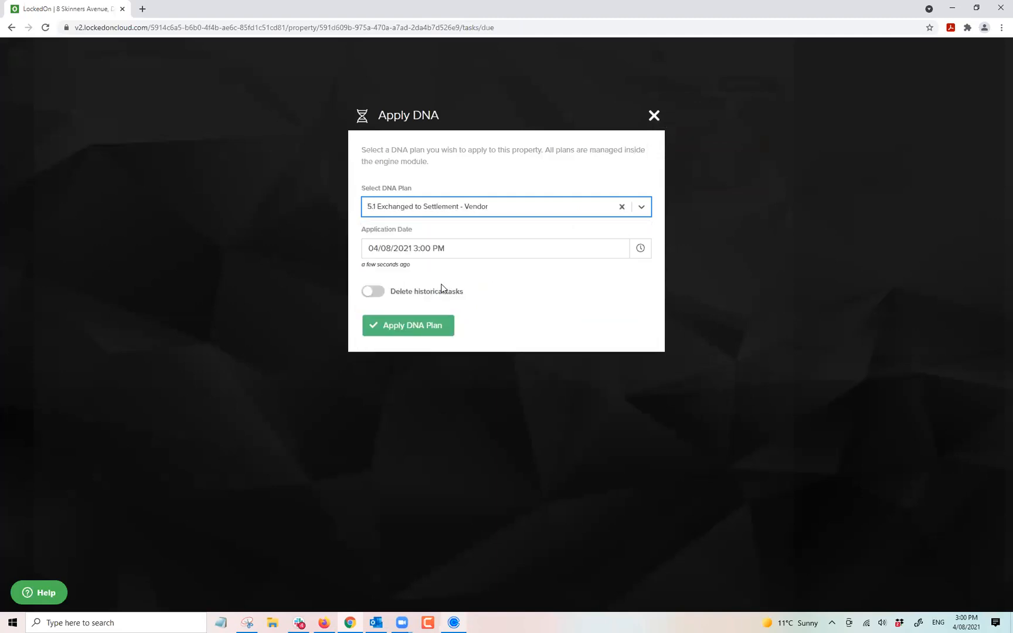
left_click(417, 325)
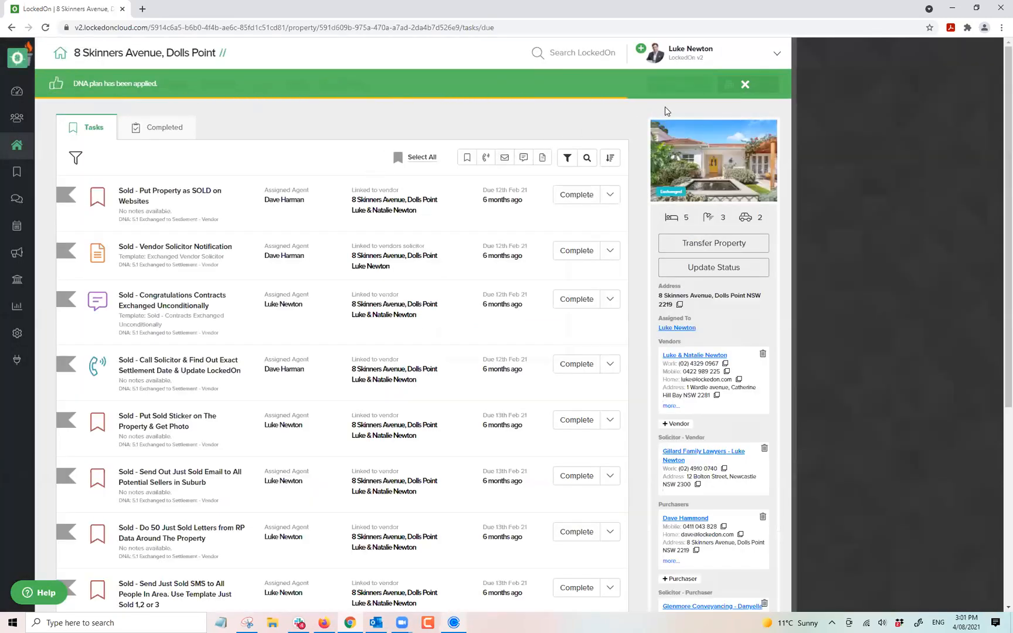
Apply the 5.2 Exchanged to Settlement - Purchaser DNA plan and review the resulting tasks.
left_click(674, 84)
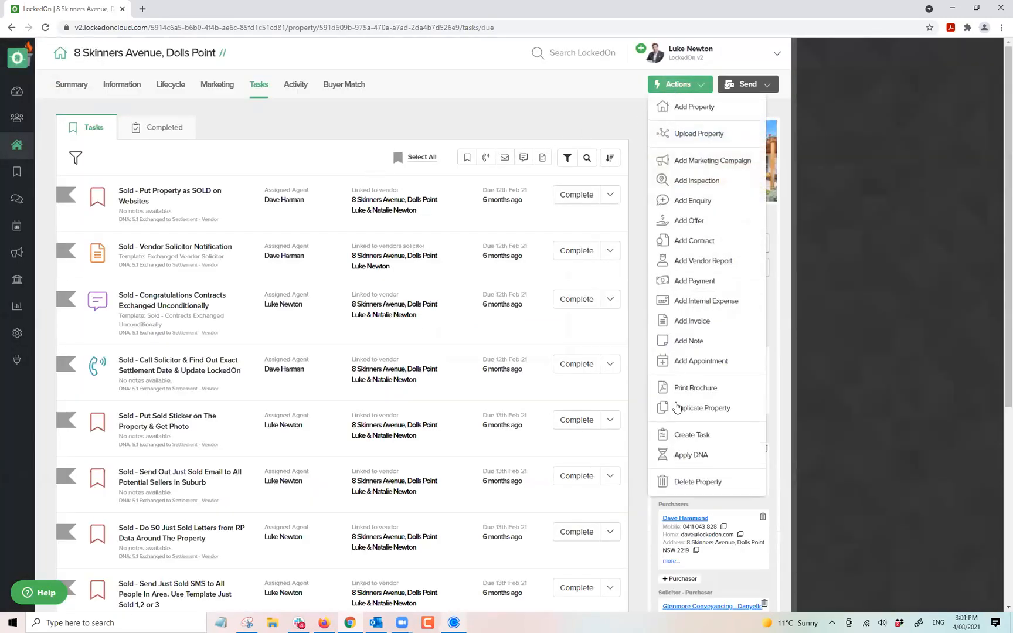
left_click(680, 454)
left_click(389, 208)
scroll(411, 335, "down", 1)
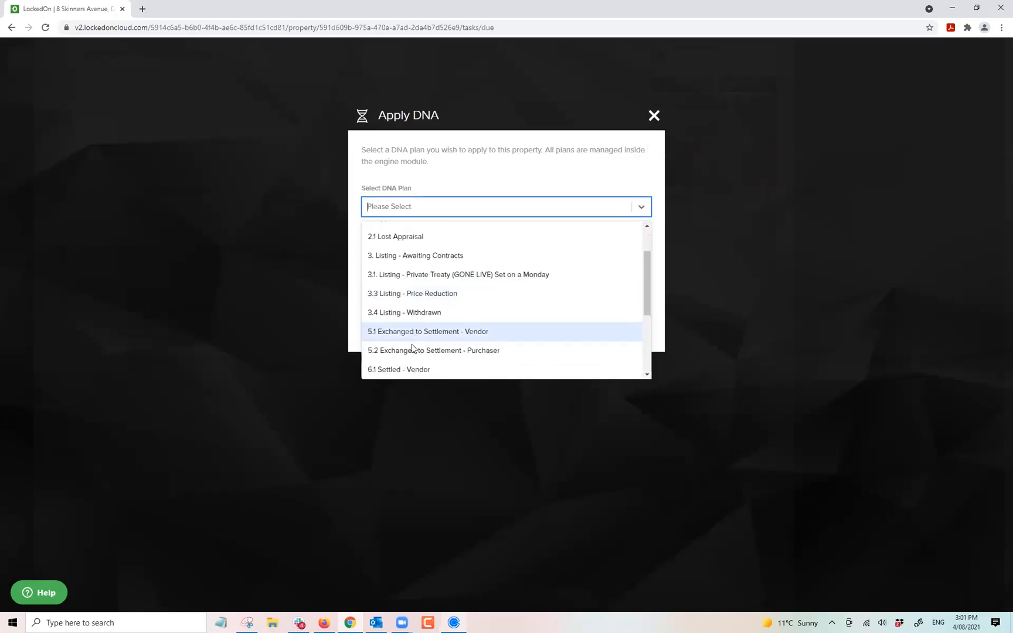
left_click(436, 354)
left_click(415, 324)
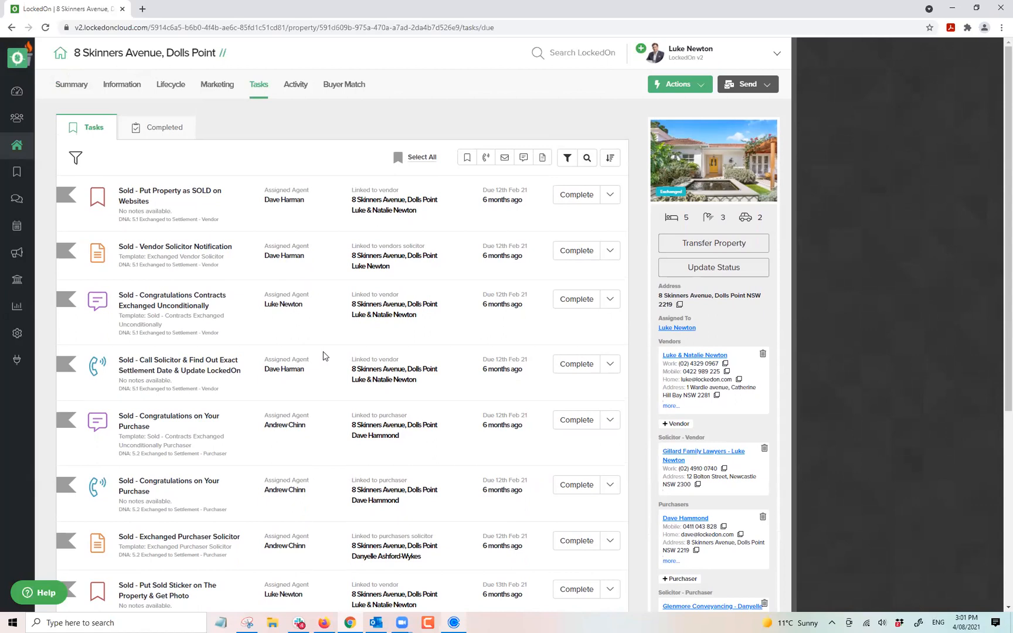
scroll(309, 320, "down", 5)
scroll(310, 321, "up", 5)
scroll(195, 242, "down", 3)
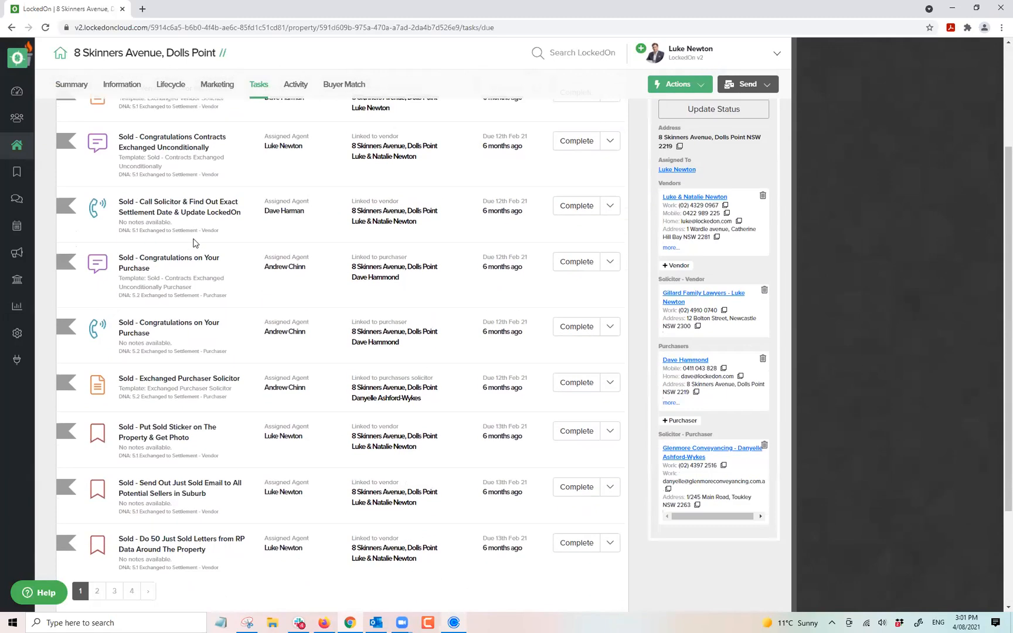
scroll(195, 243, "up", 3)
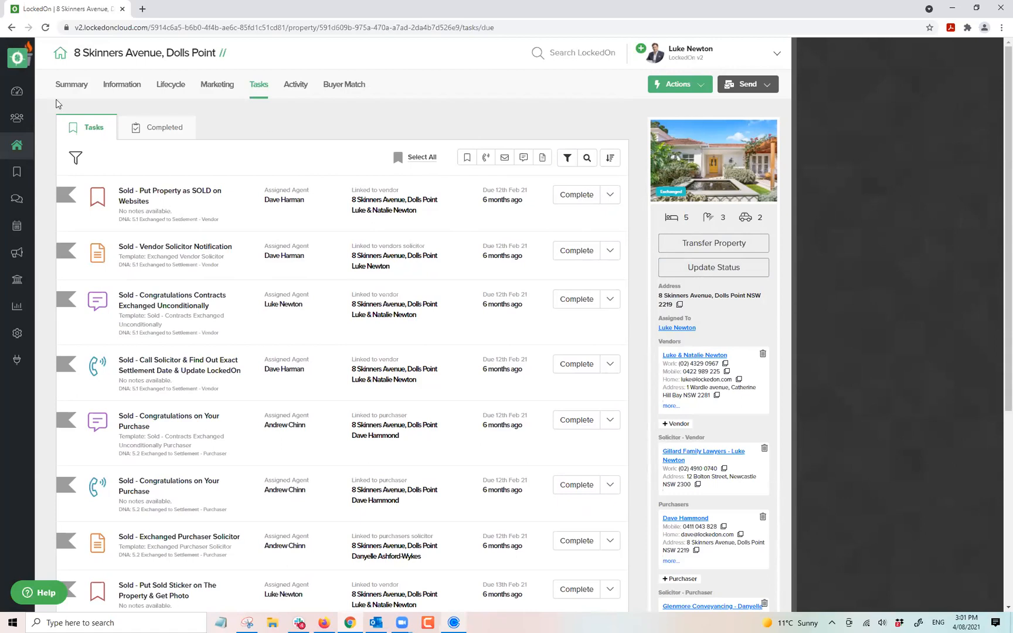
left_click(17, 171)
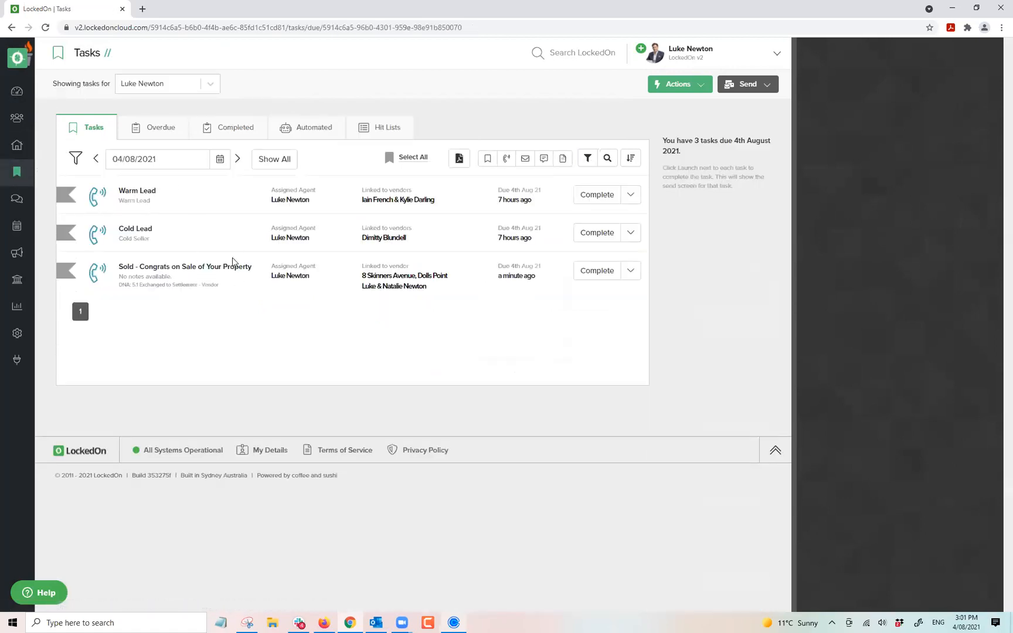
left_click(371, 277)
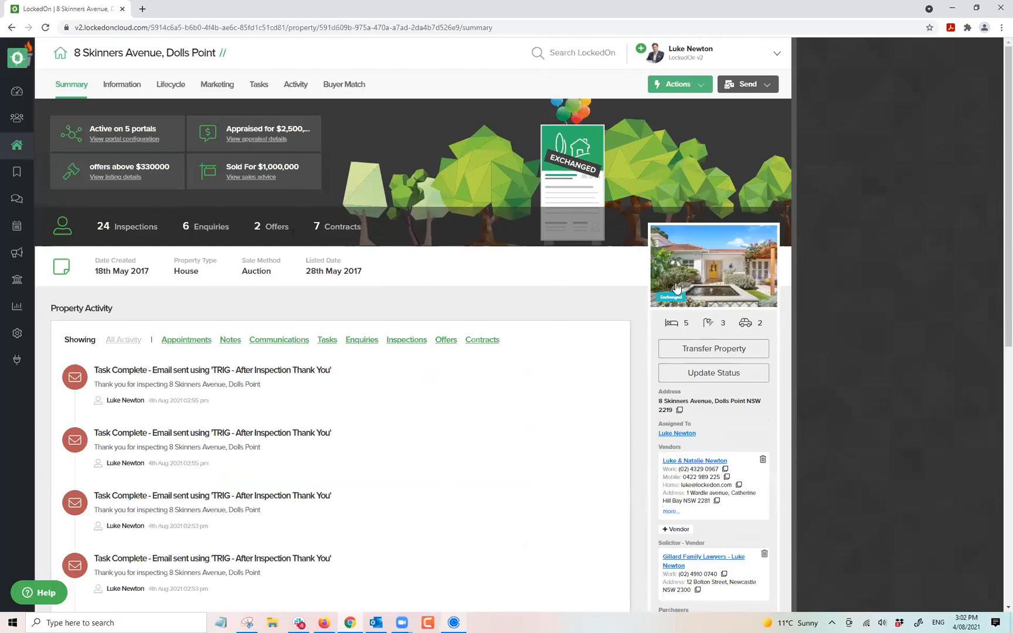
left_click(703, 374)
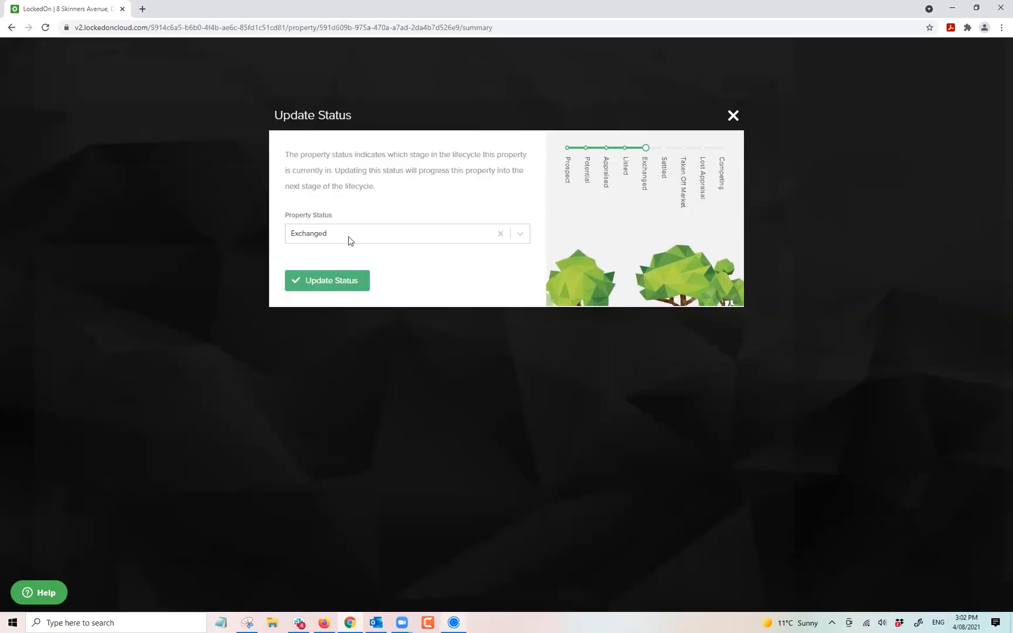
left_click(348, 236)
left_click(313, 355)
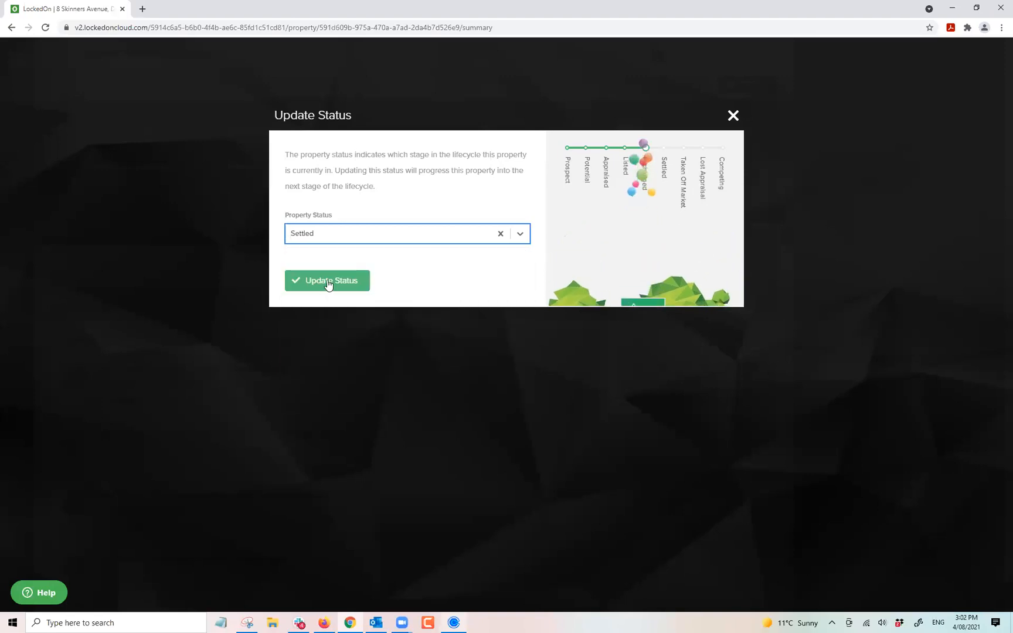
left_click(327, 280)
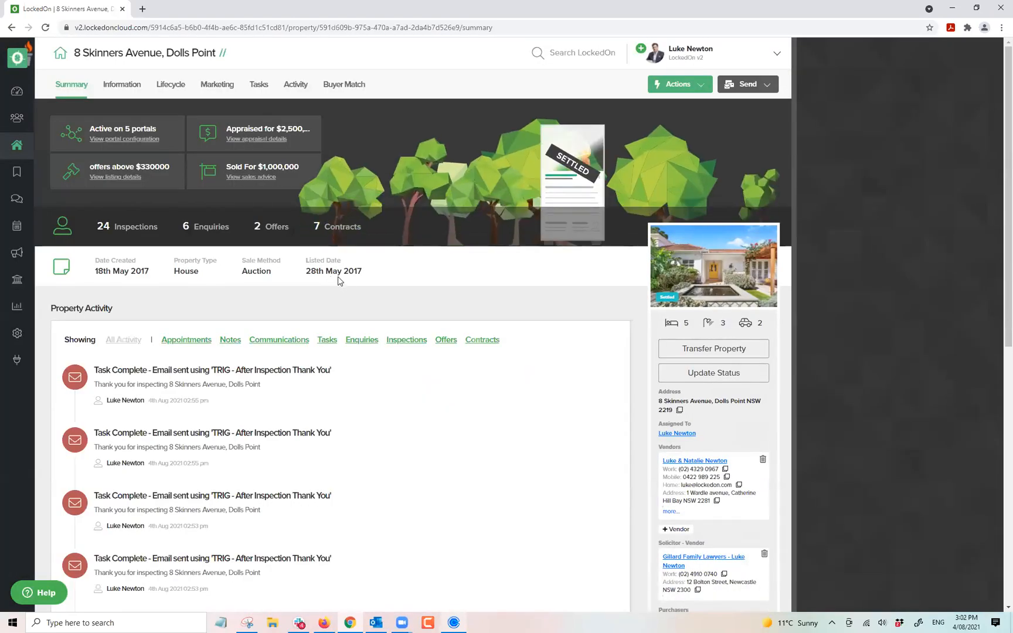
Start the transfer to the purchaser and assign the vendor the 6.1 Settled - Vendor plan.
left_click(713, 348)
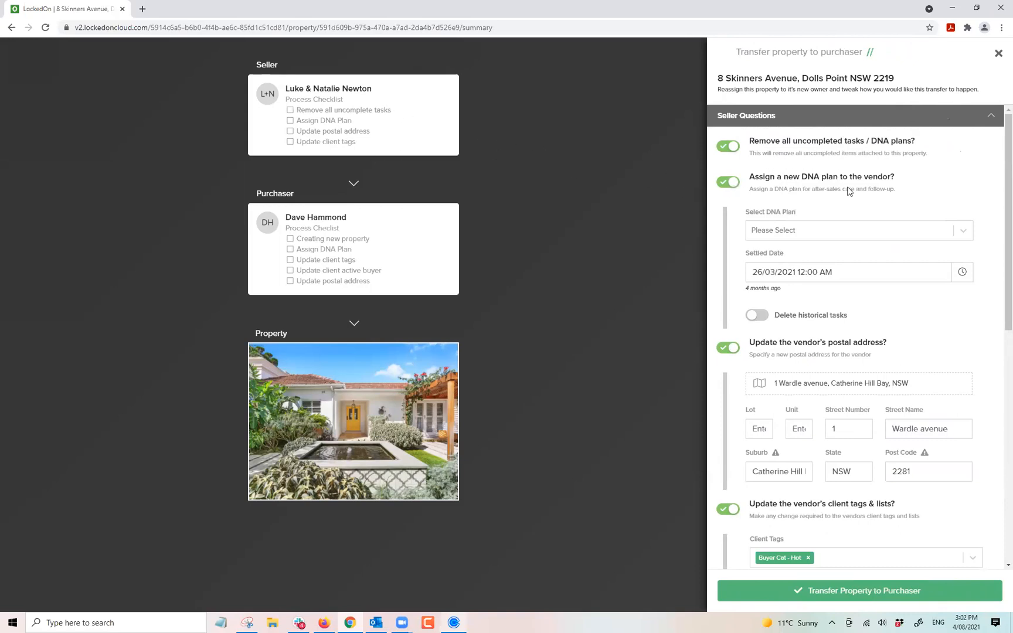
left_click(808, 230)
scroll(756, 269, "down", 3)
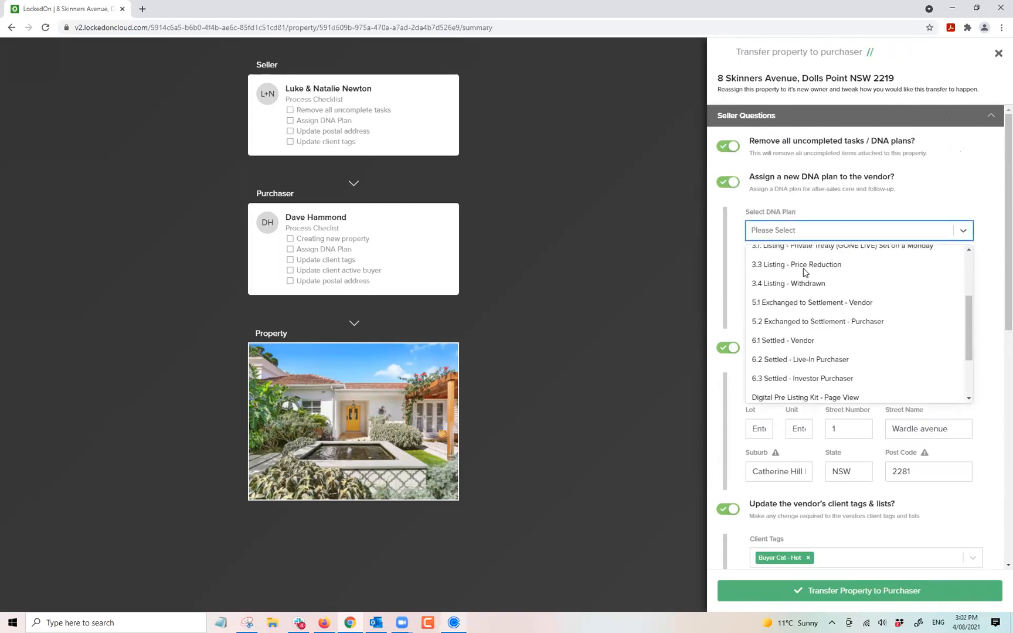
left_click(783, 340)
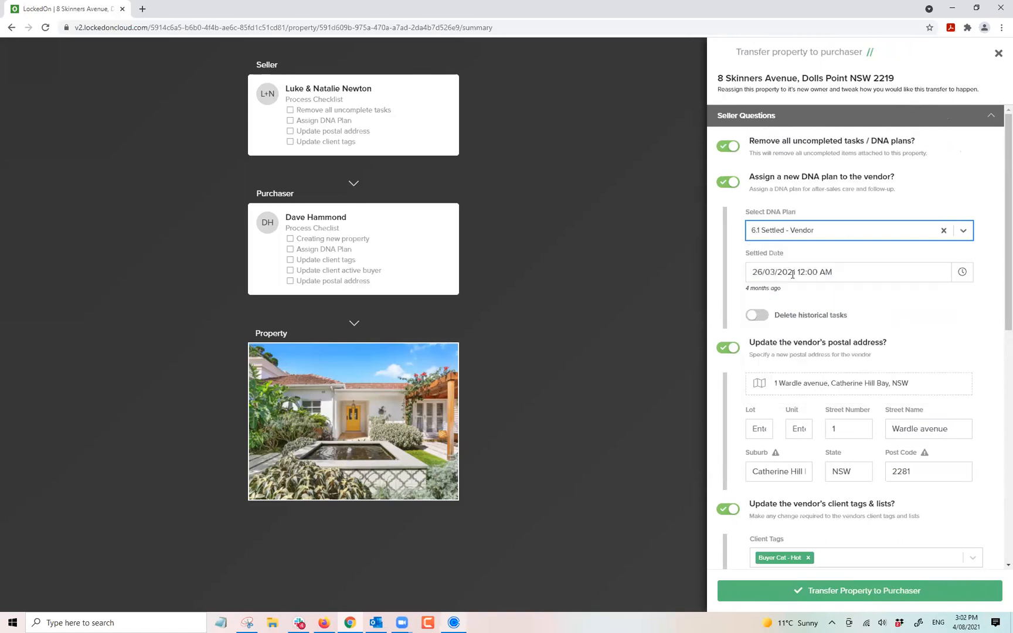
Edit the vendor's postal address on the transfer form.
scroll(797, 270, "down", 3)
left_click_drag(942, 277, 774, 277)
left_click(811, 258)
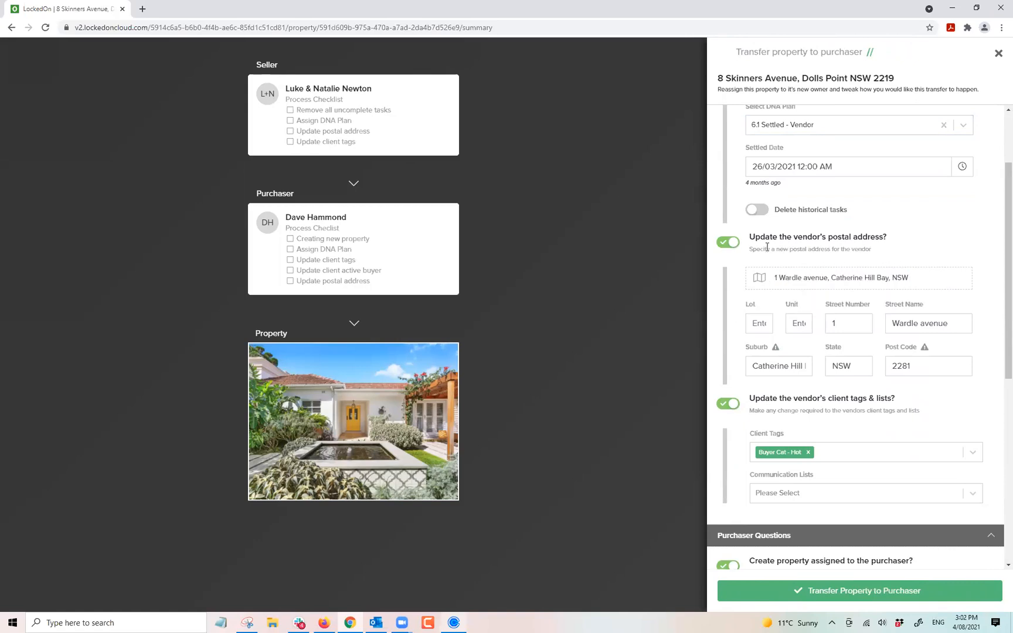
left_click_drag(900, 273, 740, 278)
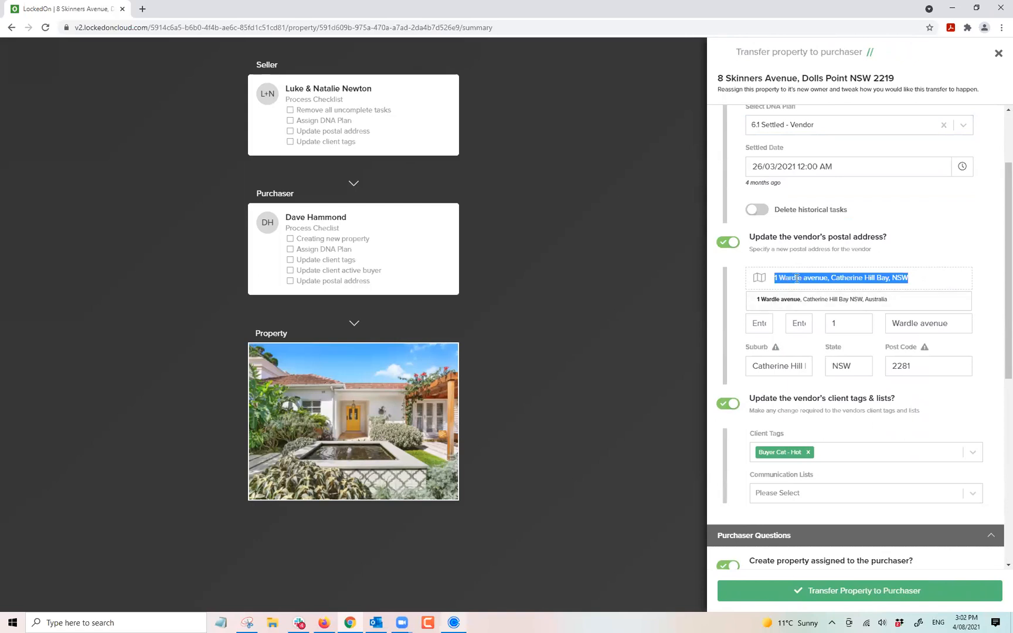
left_click(937, 240)
scroll(761, 342, "down", 2)
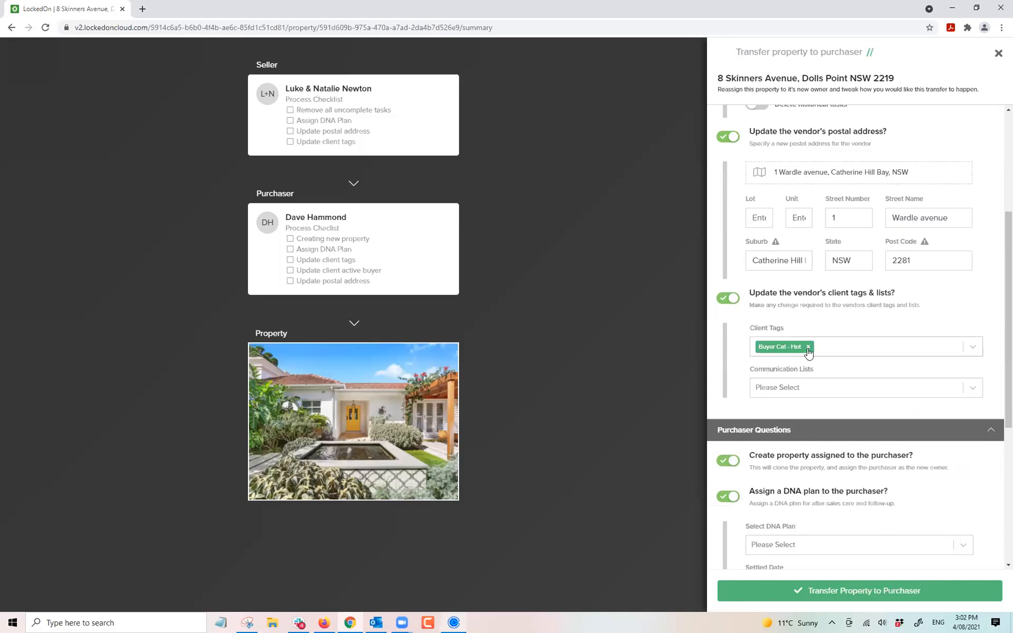
Add the VIP client tag to the vendor and remove Buyer Cat - Hot.
left_click(832, 349)
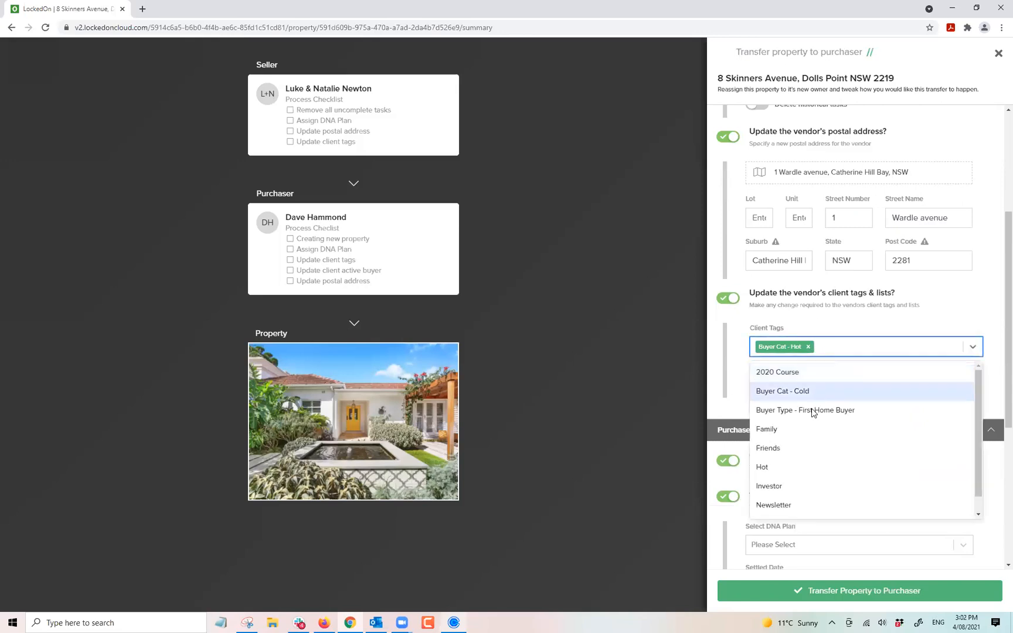
scroll(768, 480, "down", 1)
left_click(765, 507)
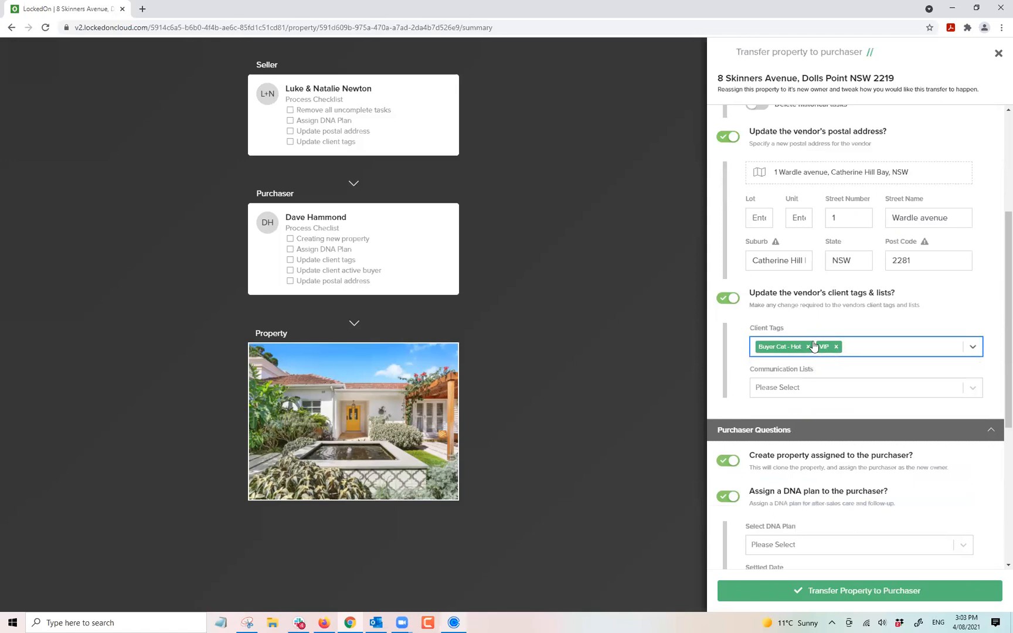
left_click(808, 347)
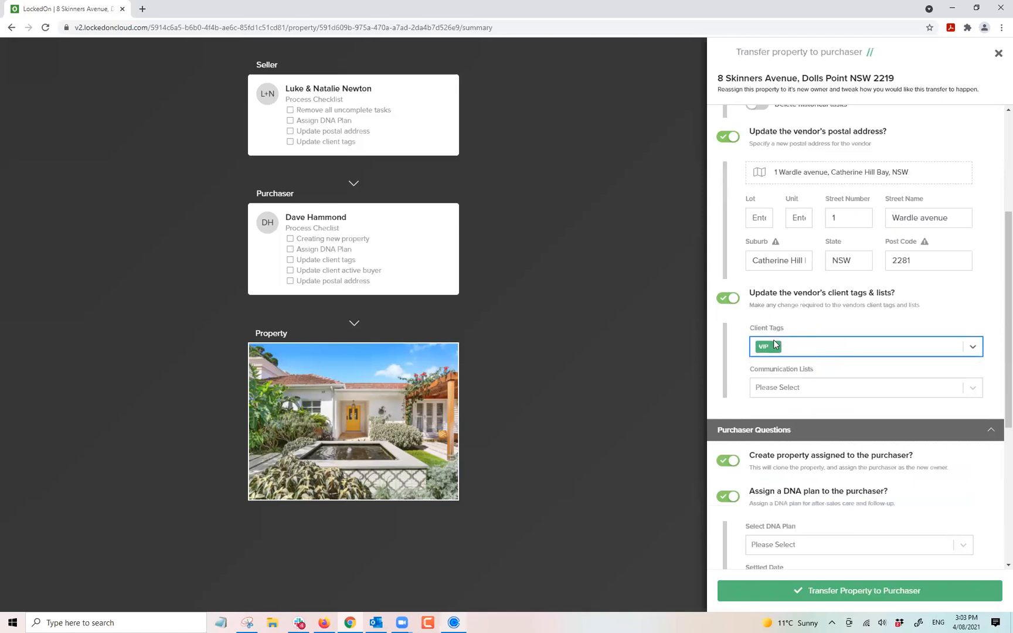
Give the purchaser the 6.2 Settled - Live-In Purchaser DNA plan.
scroll(780, 339, "down", 3)
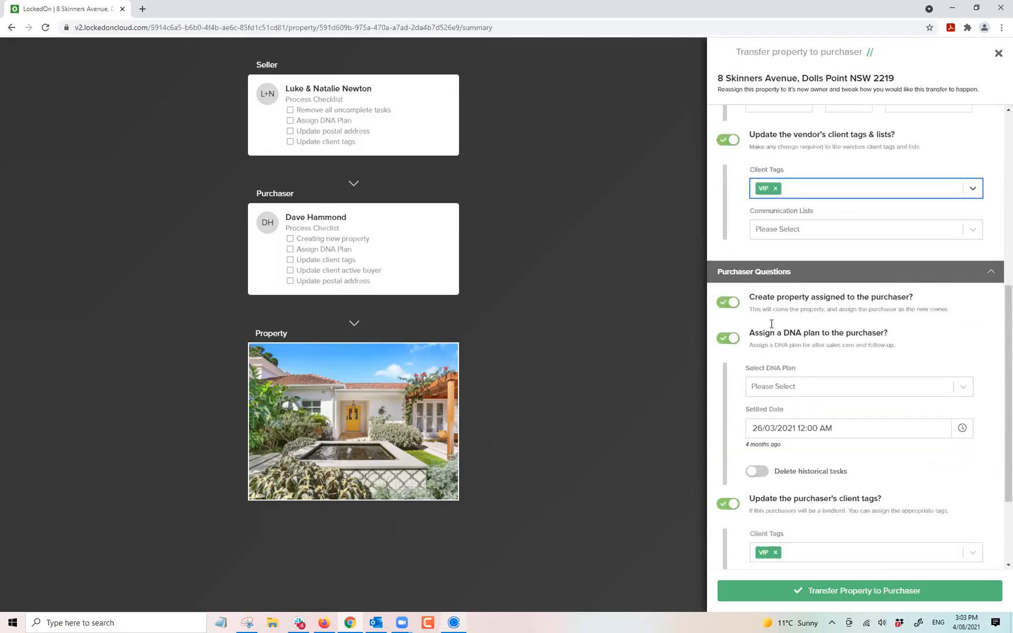
scroll(778, 291, "down", 2)
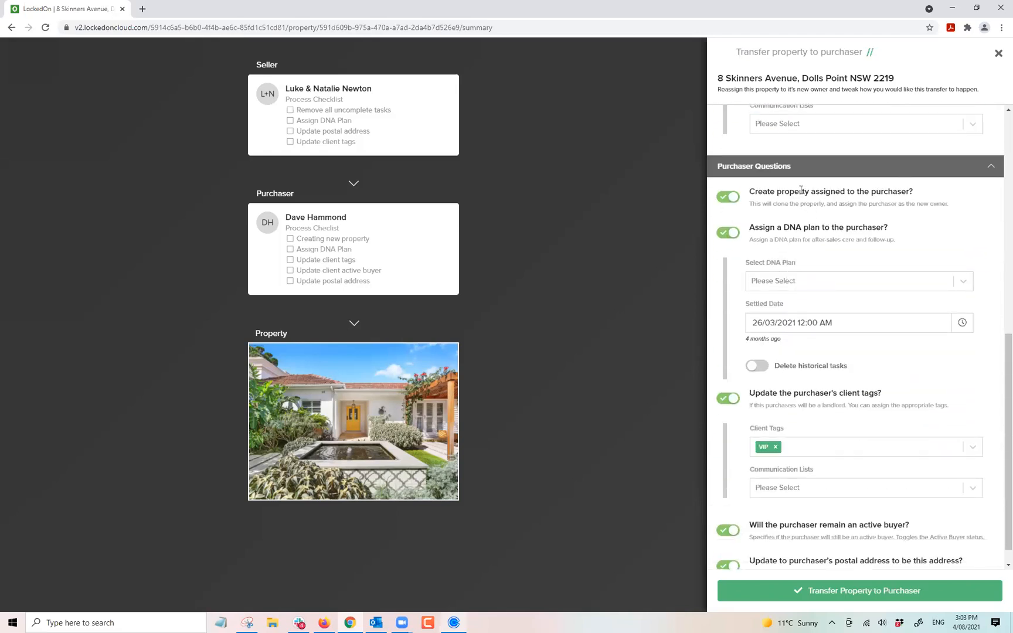
left_click(767, 286)
scroll(777, 325, "down", 5)
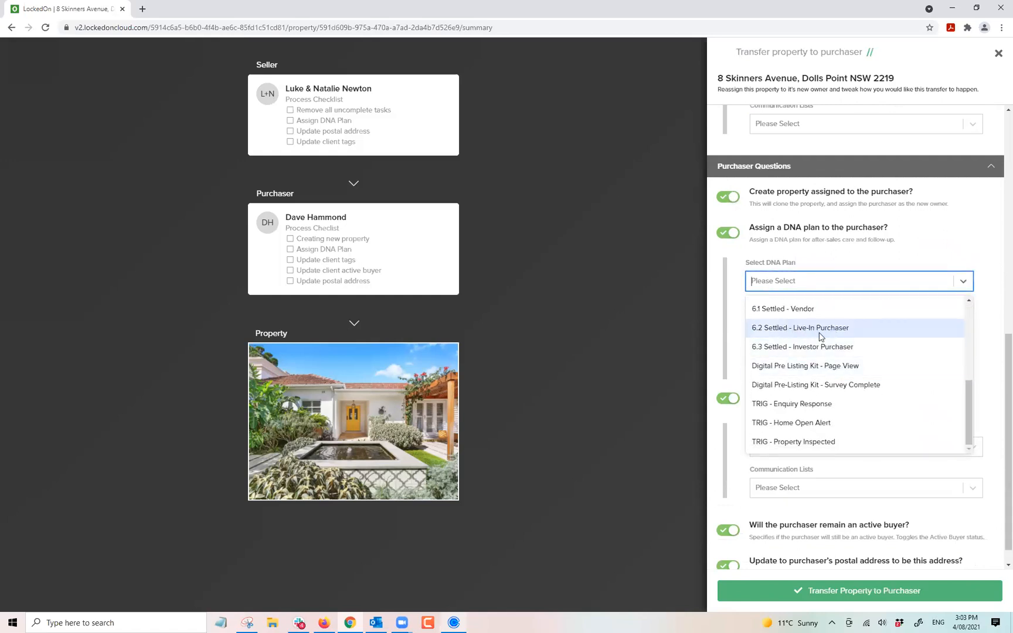
left_click(815, 326)
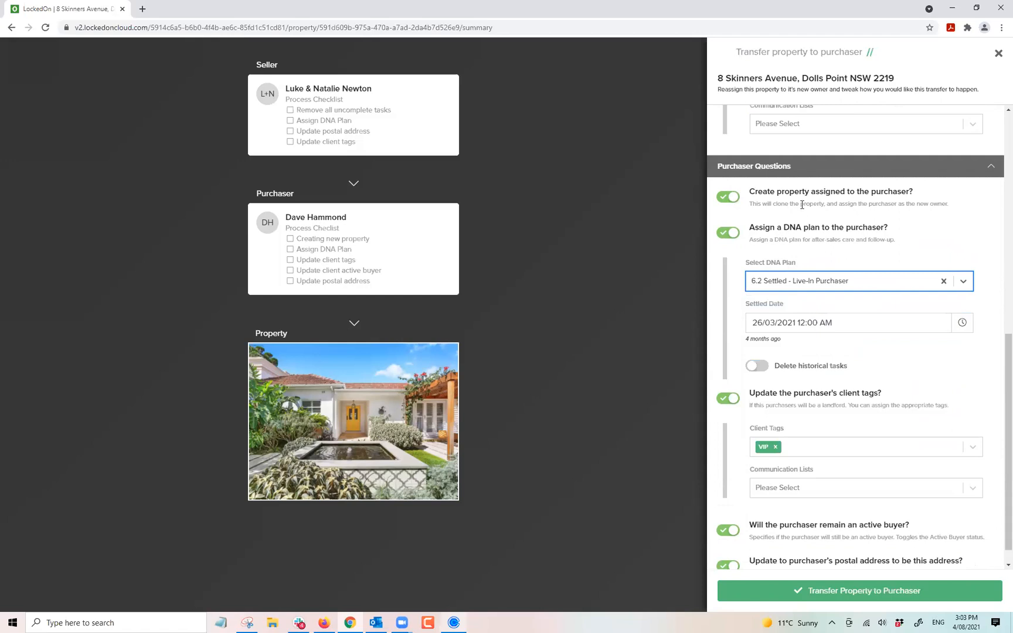
Tag the purchaser as VIP, turn off active buyer, and complete the transfer.
scroll(786, 385, "down", 1)
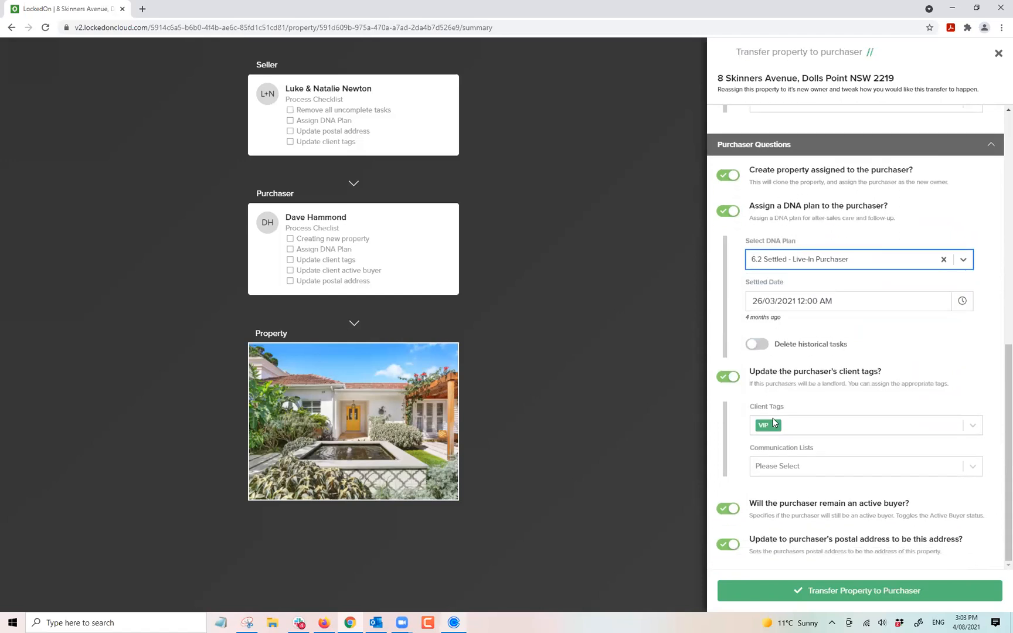
left_click(775, 424)
left_click(785, 404)
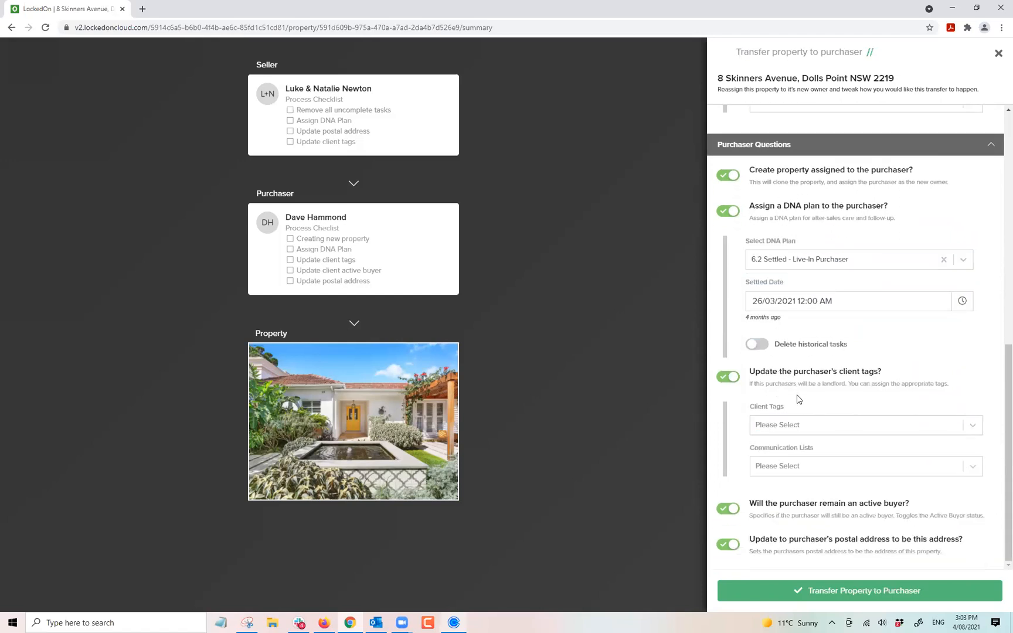
left_click(780, 430)
left_click(780, 488)
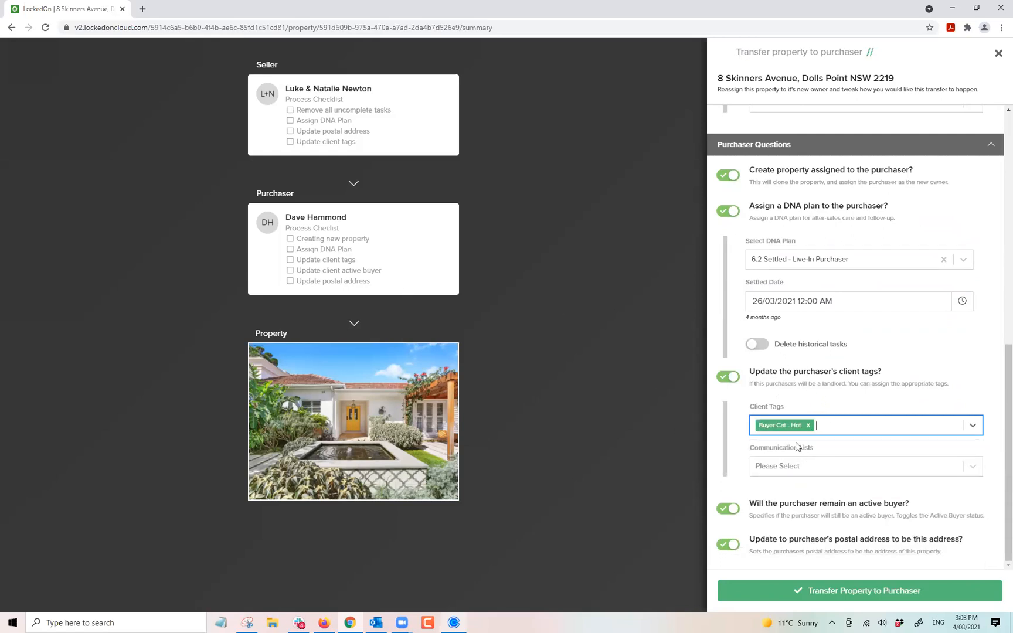
left_click(808, 426)
left_click(787, 430)
scroll(767, 504, "down", 1)
scroll(809, 518, "down", 1)
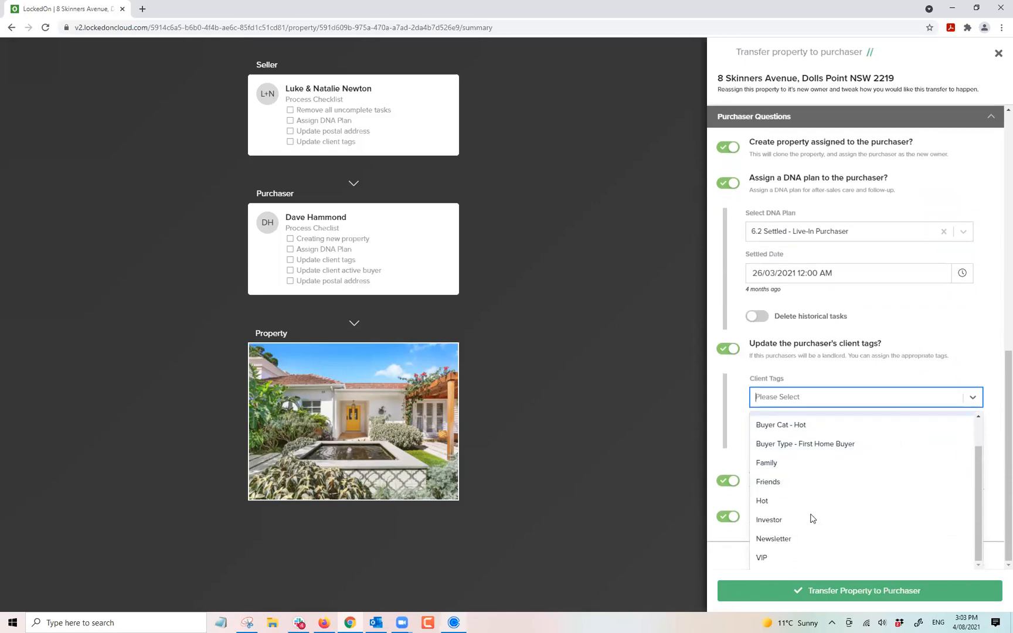
left_click(825, 557)
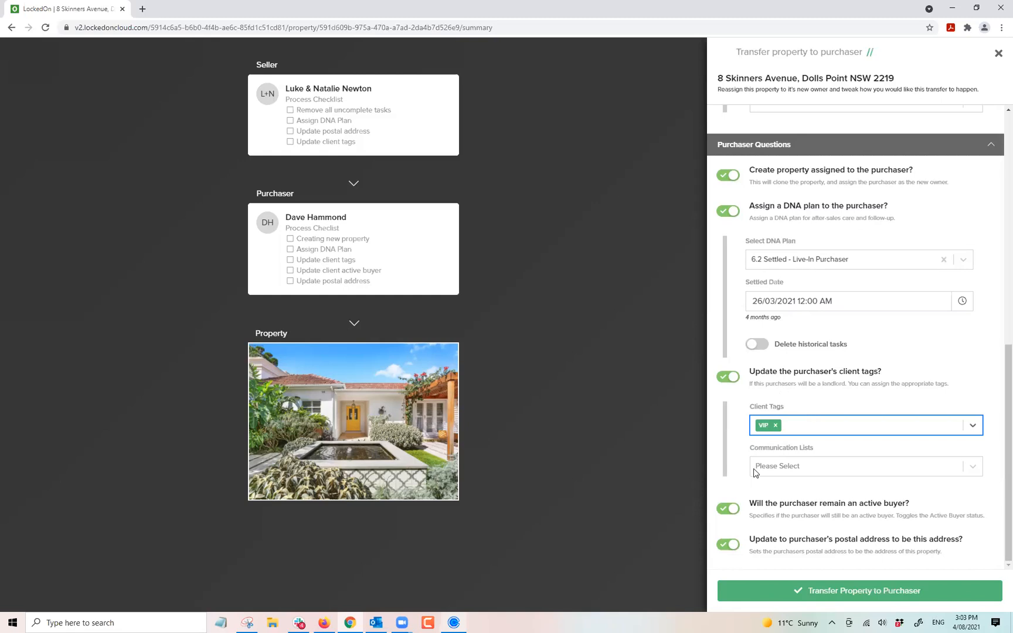
left_click(728, 512)
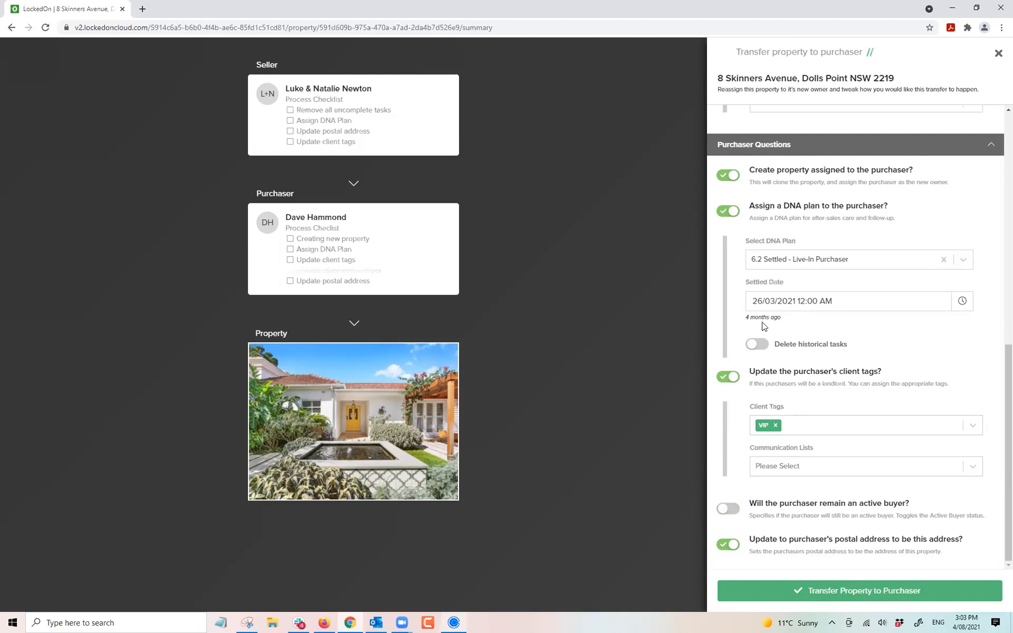
left_click(837, 592)
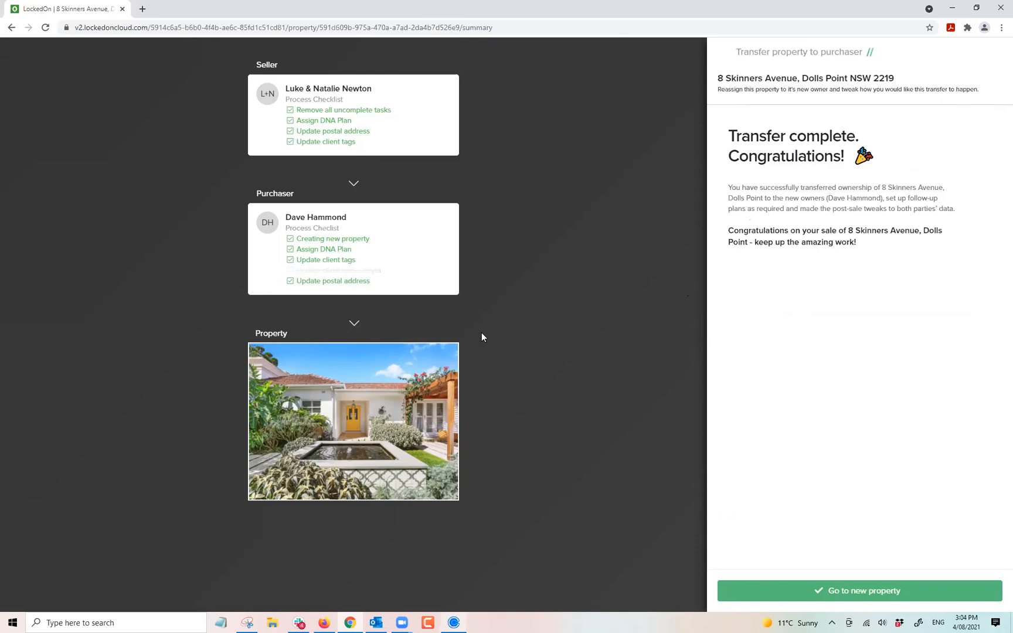
left_click(808, 592)
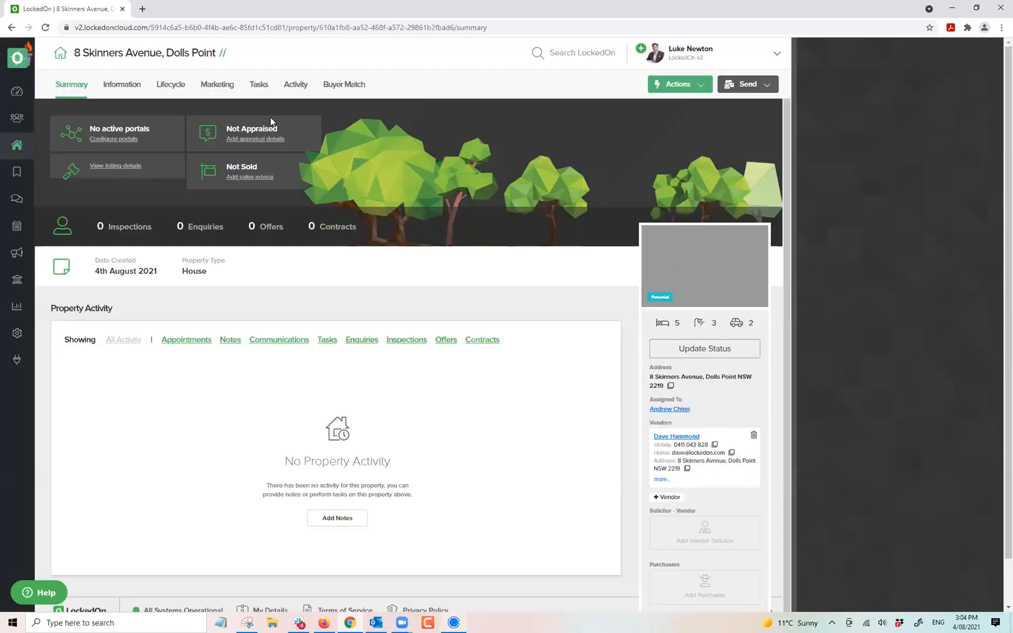
triple_click(139, 52)
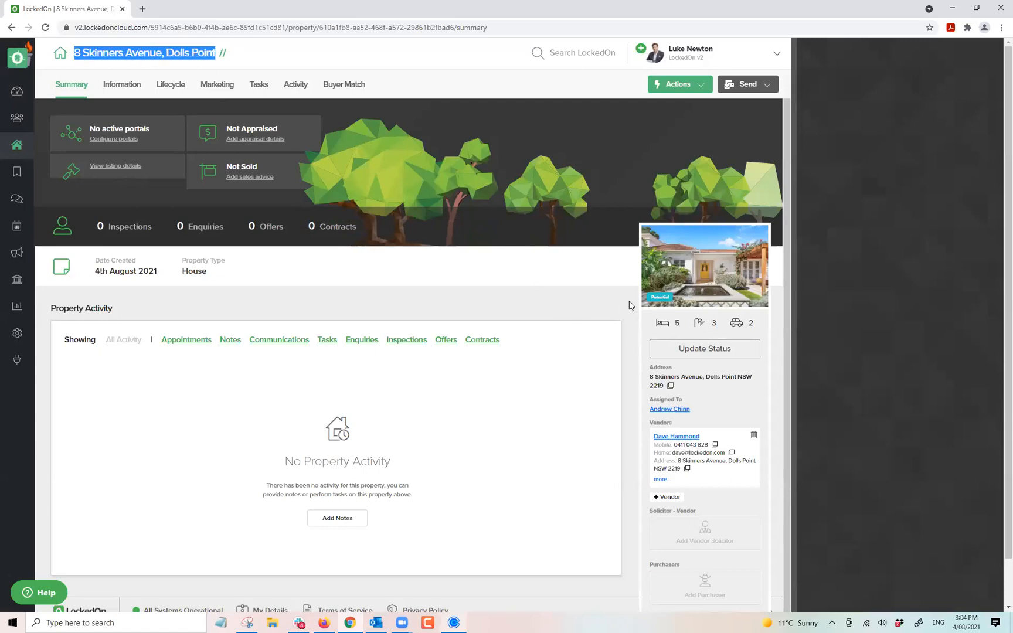
left_click(674, 348)
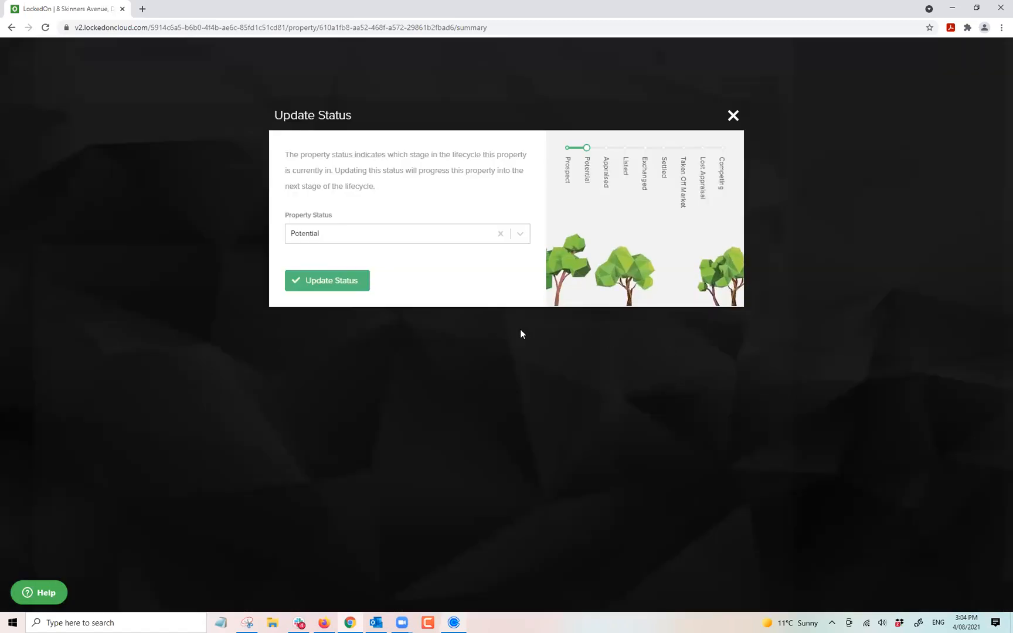
left_click(352, 236)
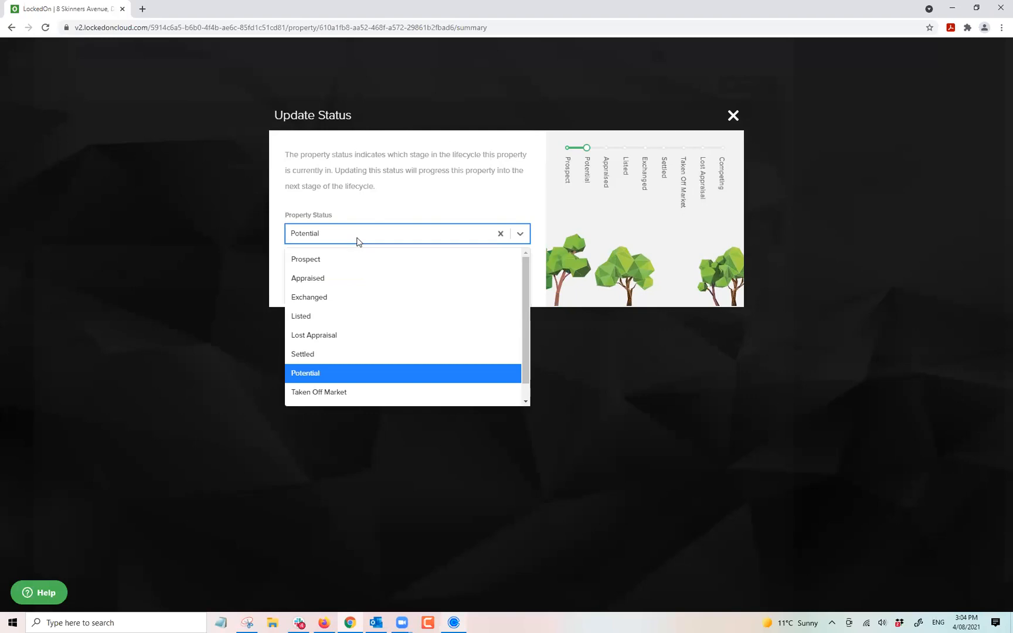
left_click(316, 372)
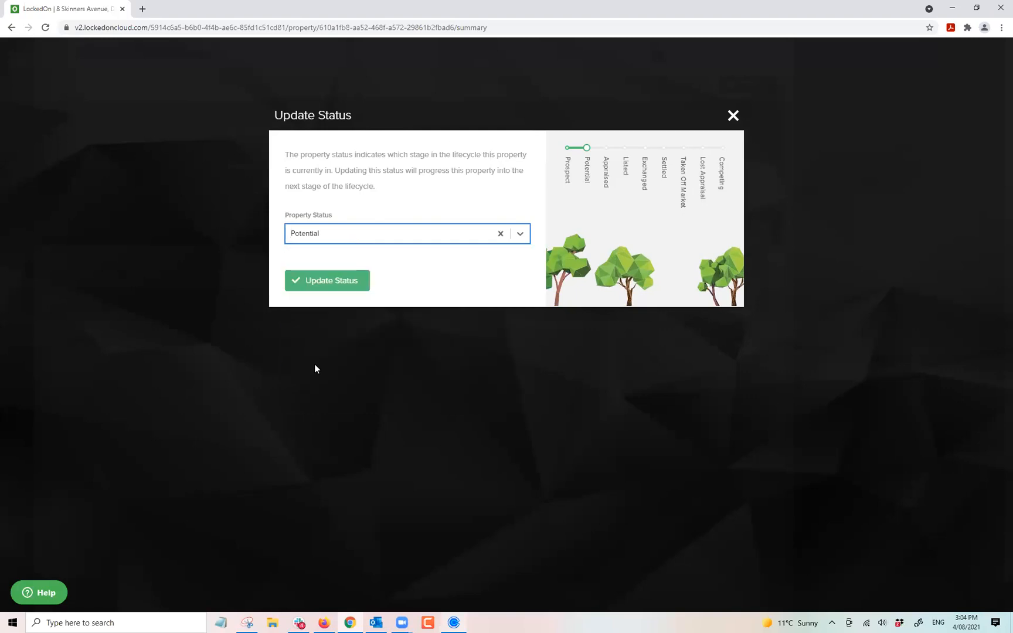
left_click(311, 238)
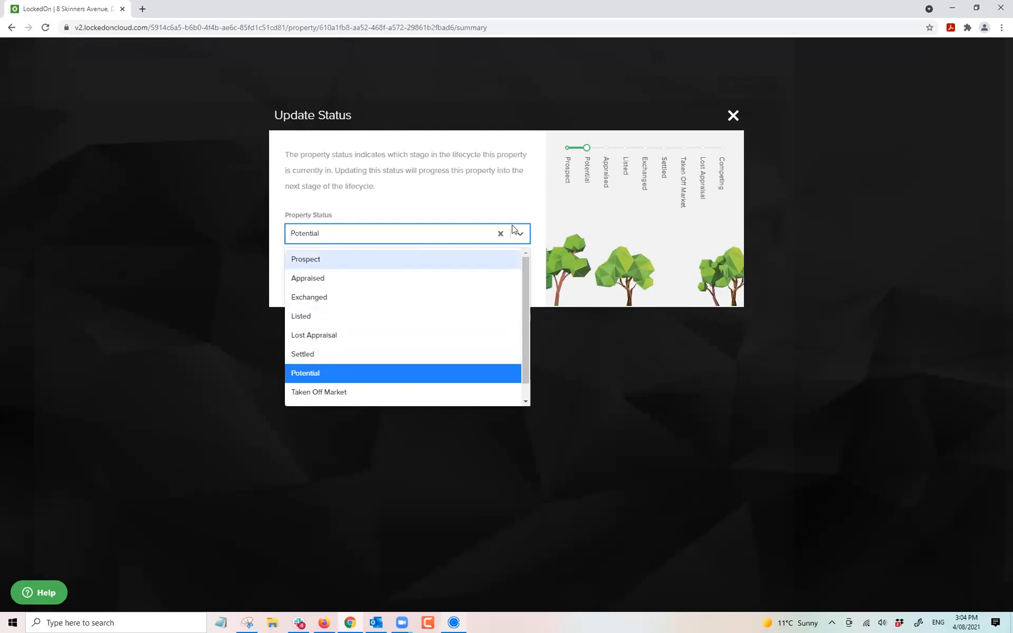
left_click(610, 196)
left_click(734, 116)
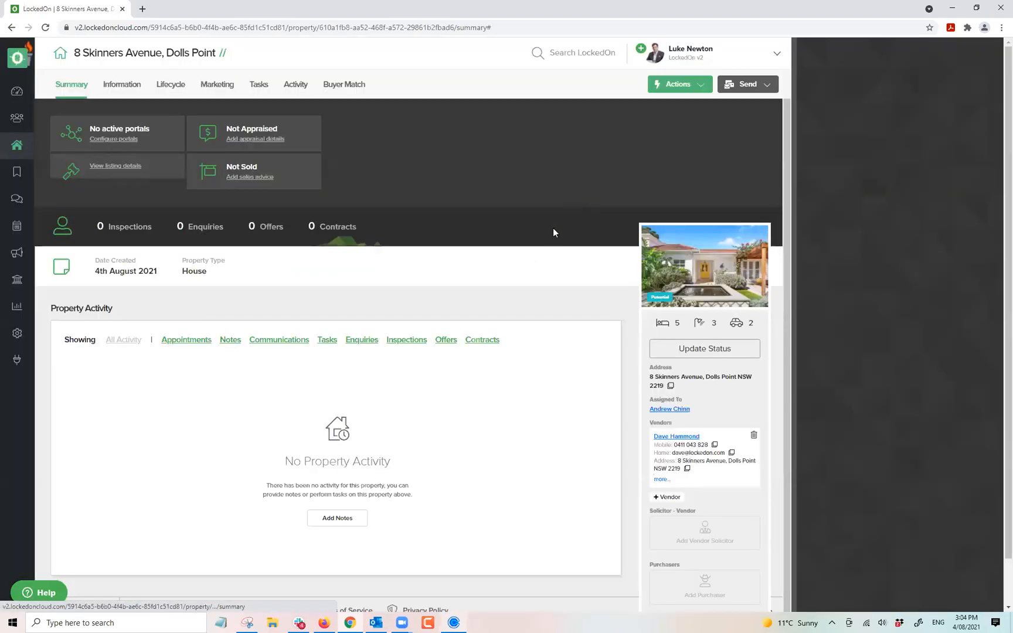
Review the new property's Settled follow-up tasks, then return to the properties list.
left_click(259, 86)
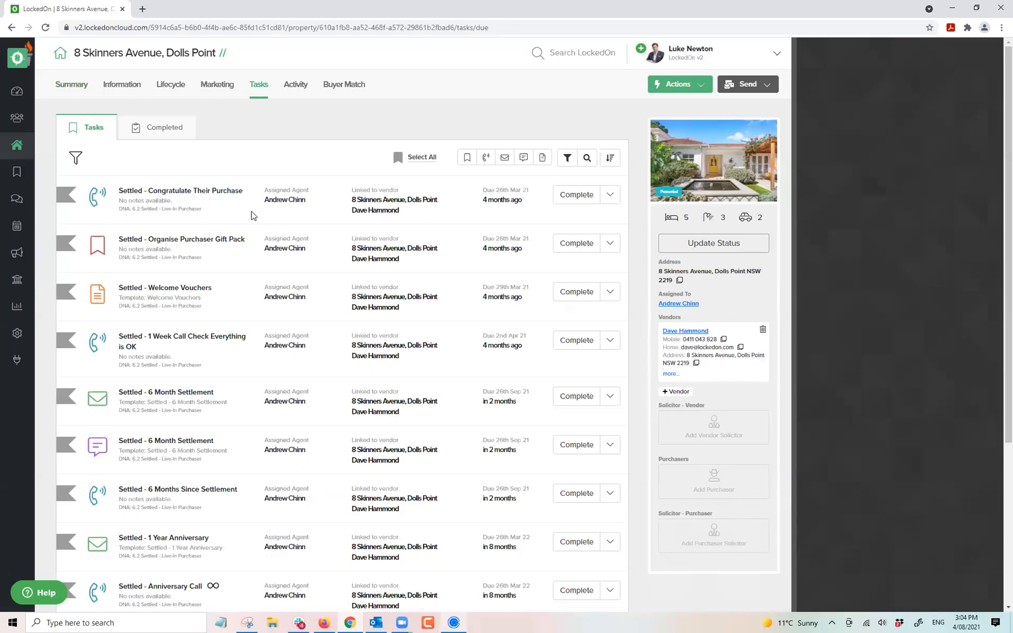
scroll(252, 225, "down", 1)
scroll(252, 229, "down", 3)
scroll(255, 233, "up", 4)
scroll(293, 246, "down", 4)
scroll(287, 270, "up", 4)
scroll(316, 310, "down", 4)
scroll(319, 301, "up", 4)
left_click(16, 147)
left_click(110, 83)
left_click(108, 126)
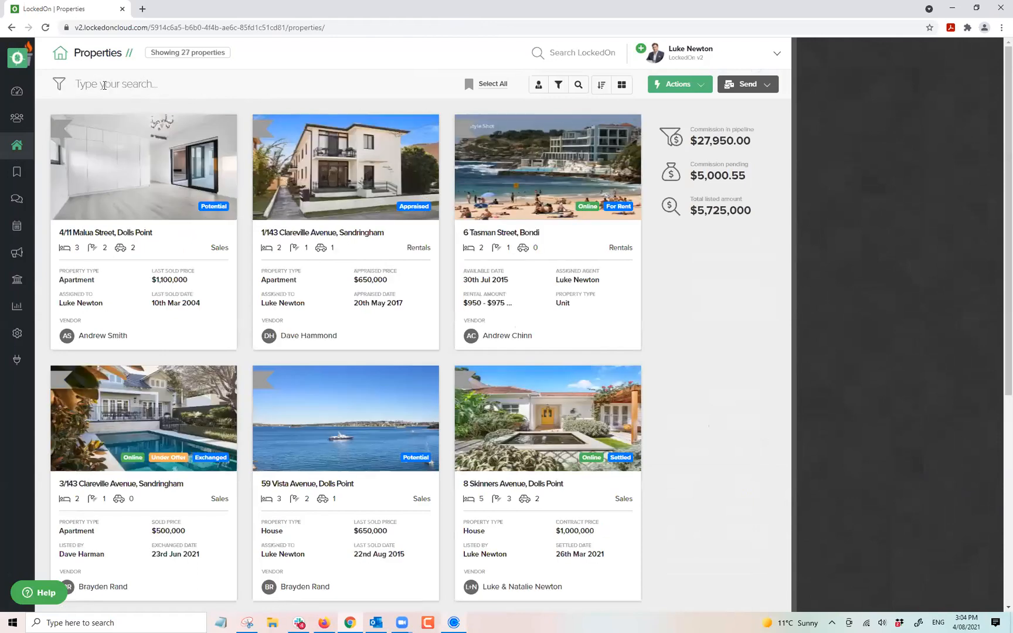
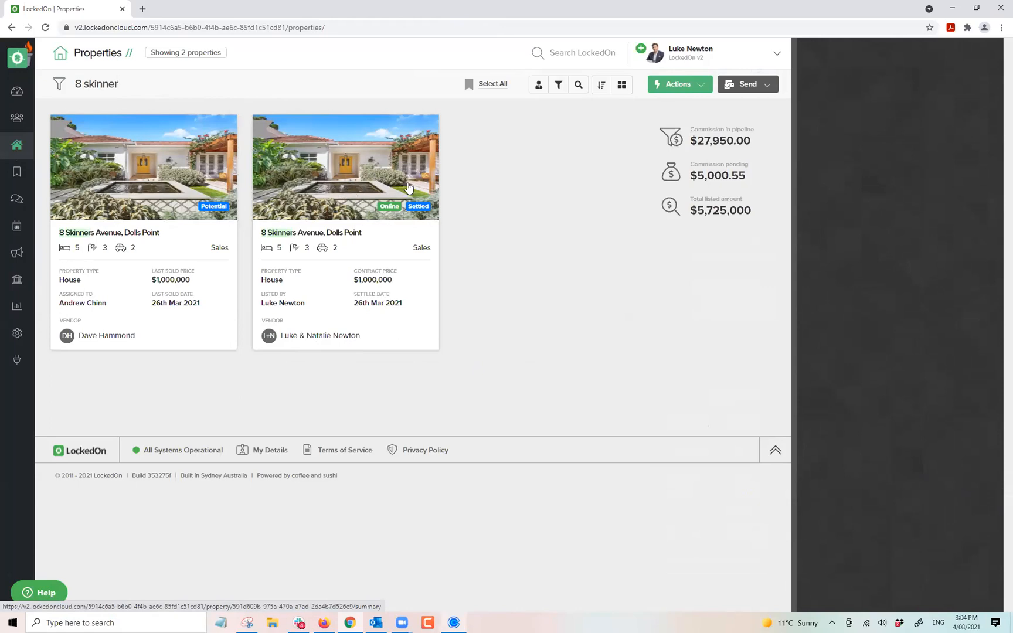
left_click(384, 176)
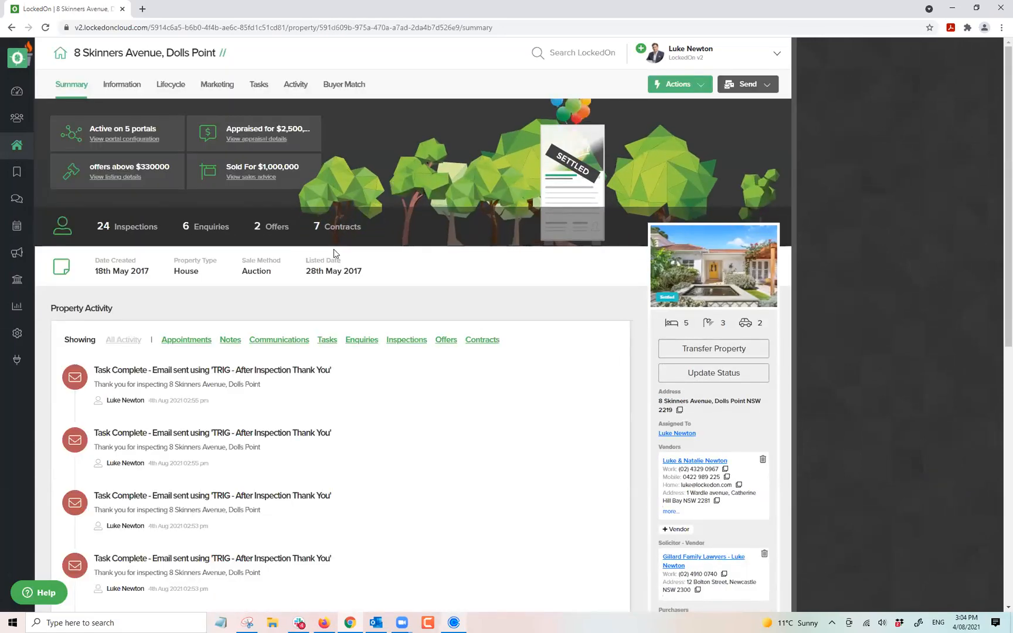
Look over the settled property's tasks and its activity and enquiries.
left_click(256, 85)
left_click(294, 86)
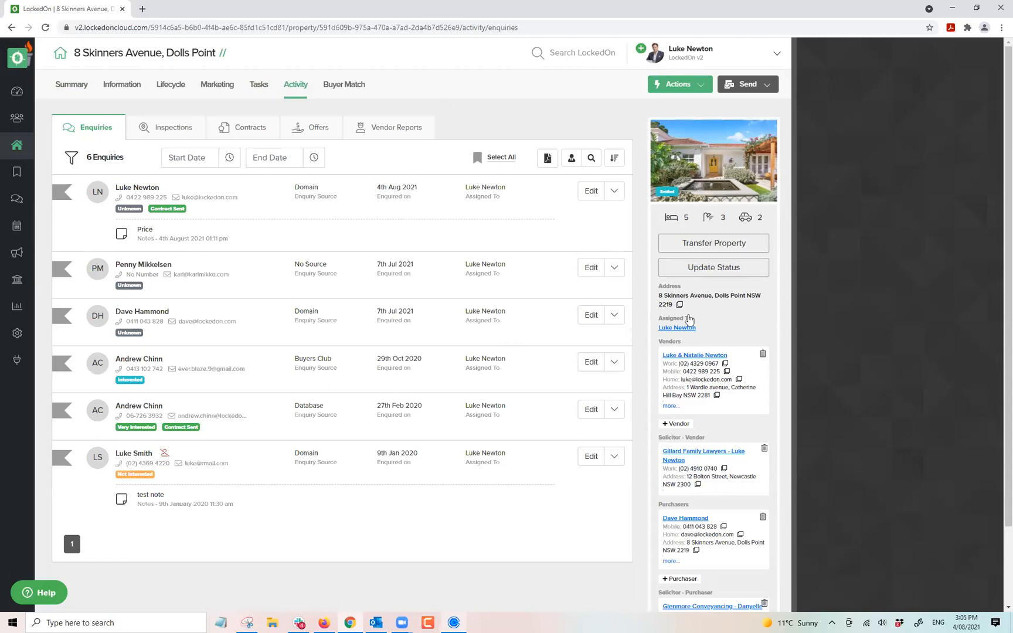
scroll(470, 396, "down", 2)
scroll(470, 395, "up", 2)
Clear the Listed filter on the properties list and go to the Dashboard.
left_click(17, 145)
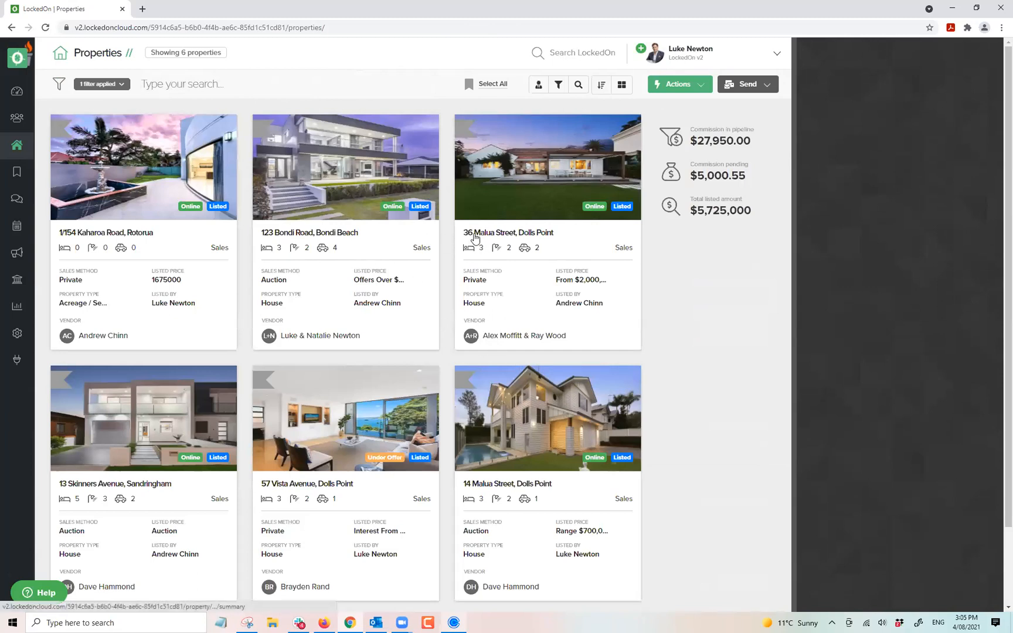
left_click(103, 83)
left_click(115, 134)
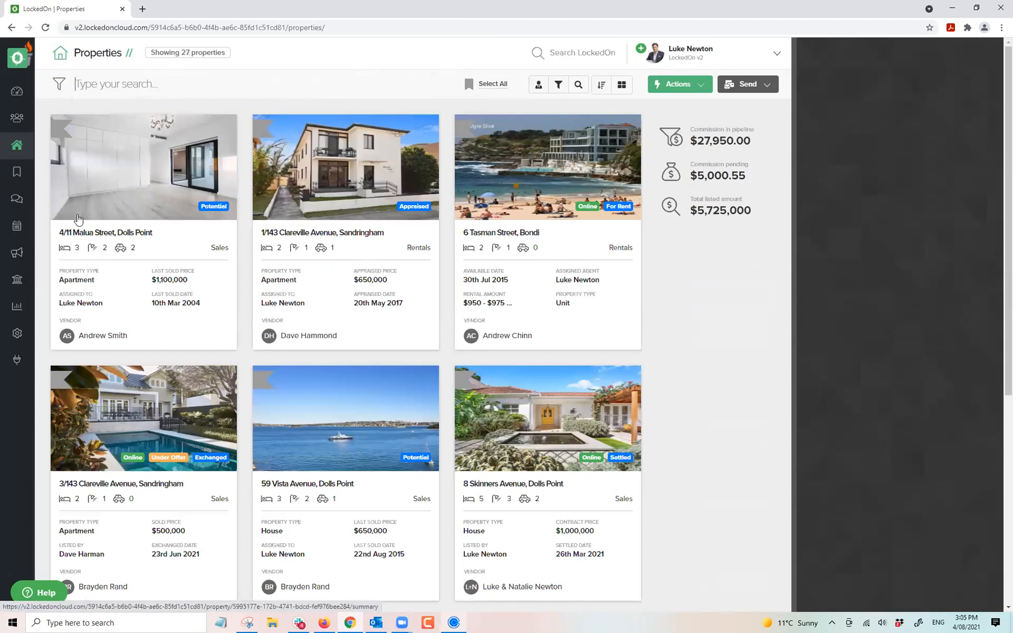
left_click(17, 90)
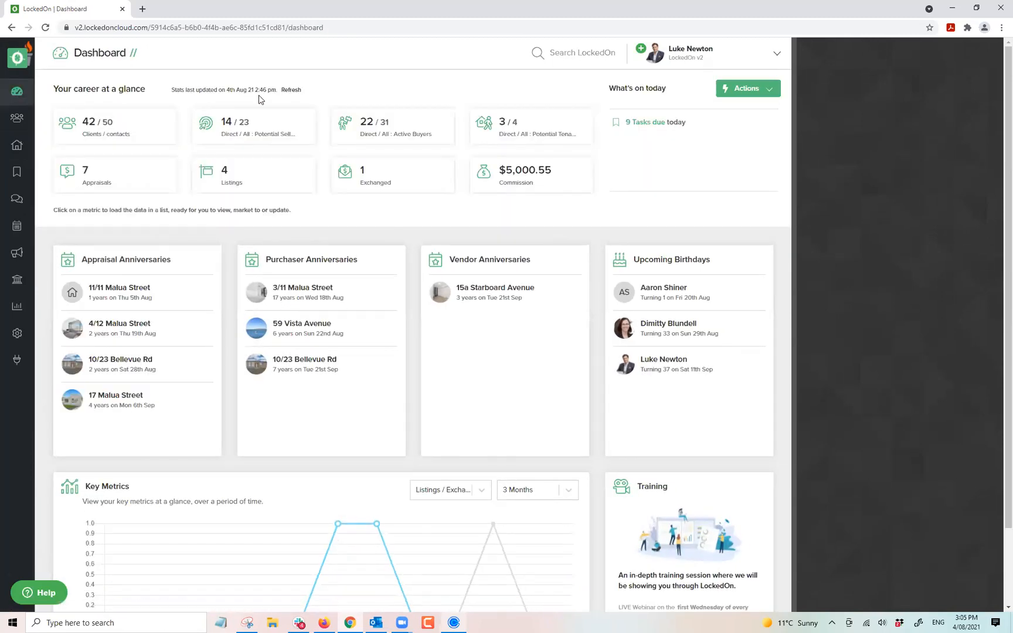
Show the Tasks page with the Warm Lead and Cold Lead calls due 4 August 2021.
left_click(15, 175)
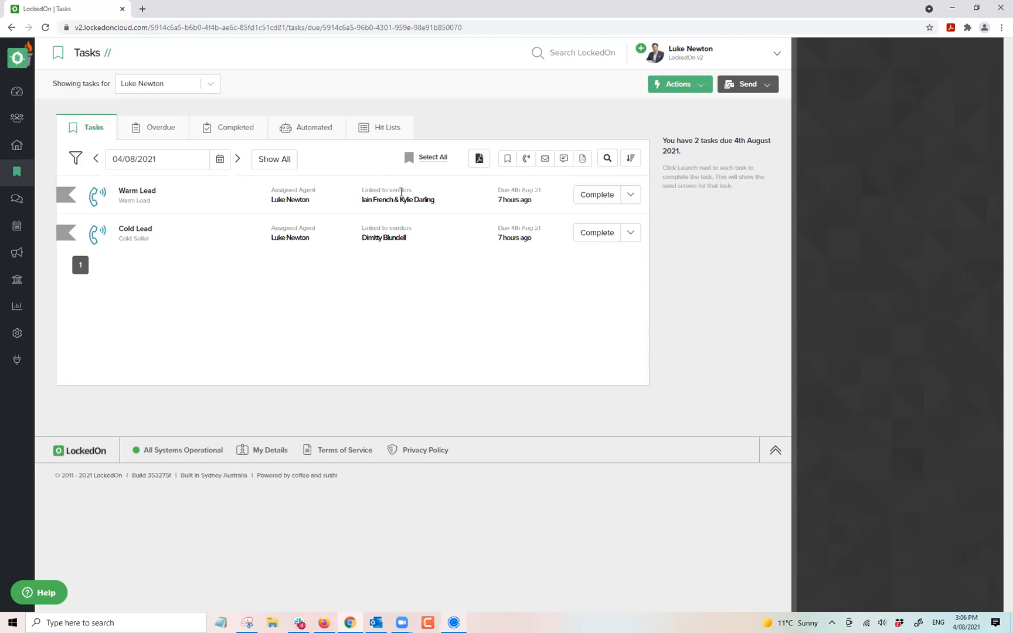
left_click(15, 95)
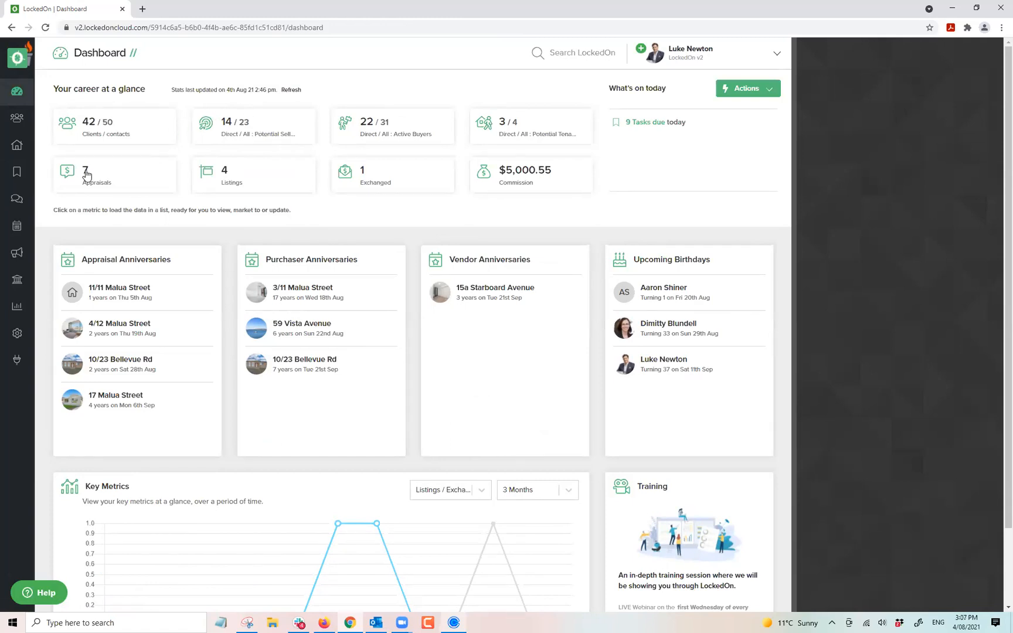
left_click(21, 175)
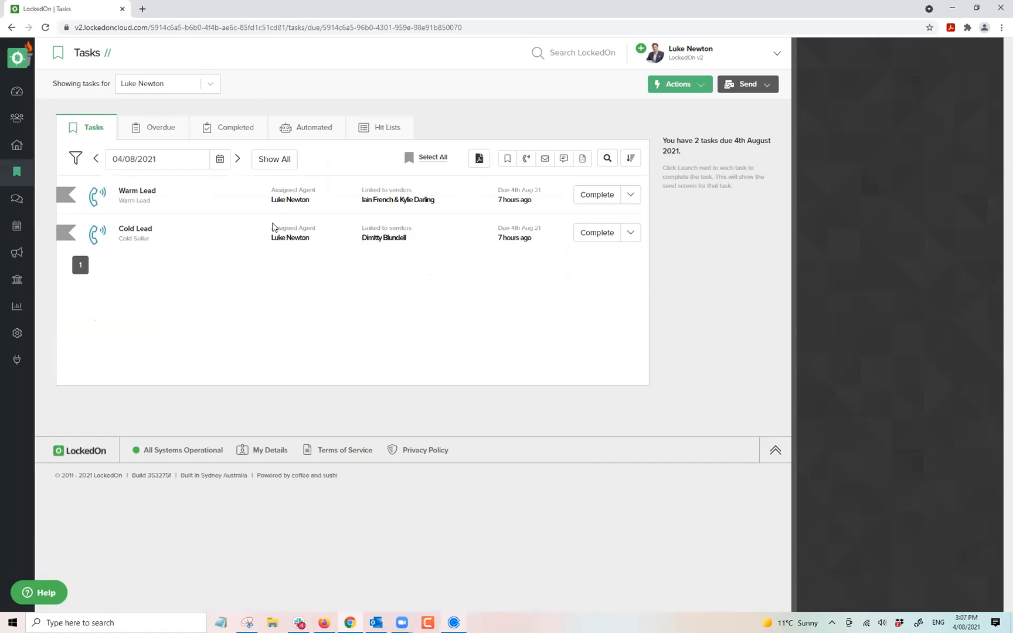
Look over the dashboard's career-at-a-glance figures, then show the six Listed properties.
left_click(17, 93)
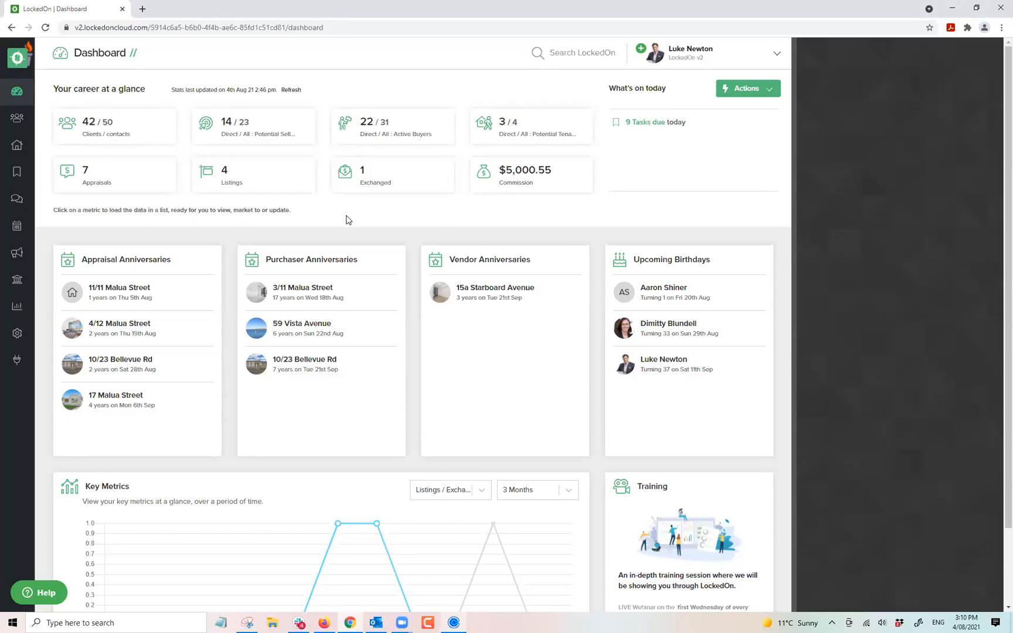
left_click_drag(317, 97, 66, 90)
left_click(49, 80)
left_click_drag(75, 53, 154, 52)
left_click(154, 53)
left_click(16, 147)
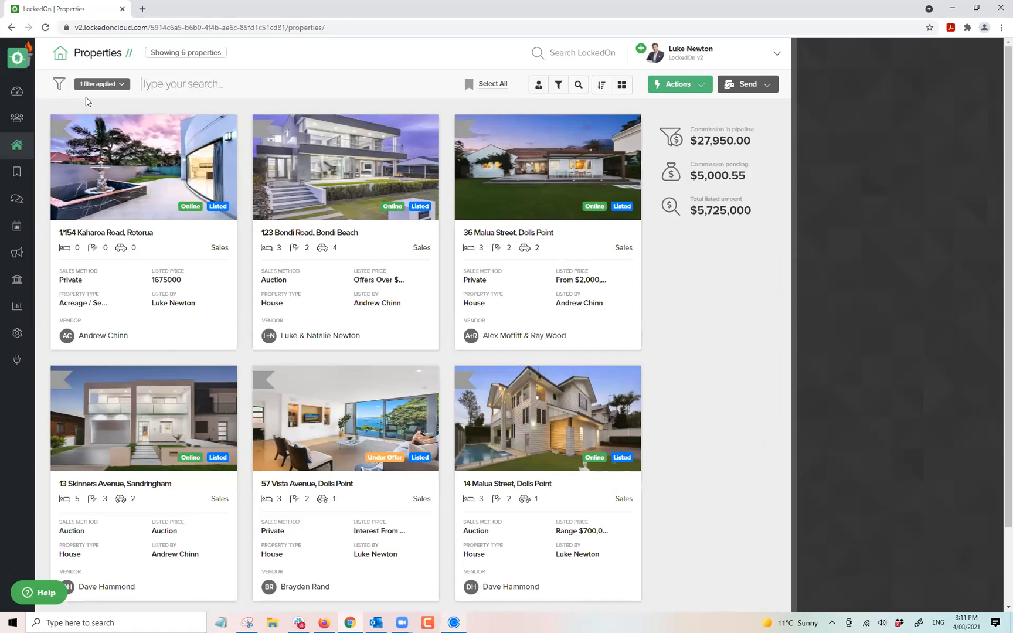
Clear the Listed filter and enter Malua as the Street Name filter.
left_click(121, 88)
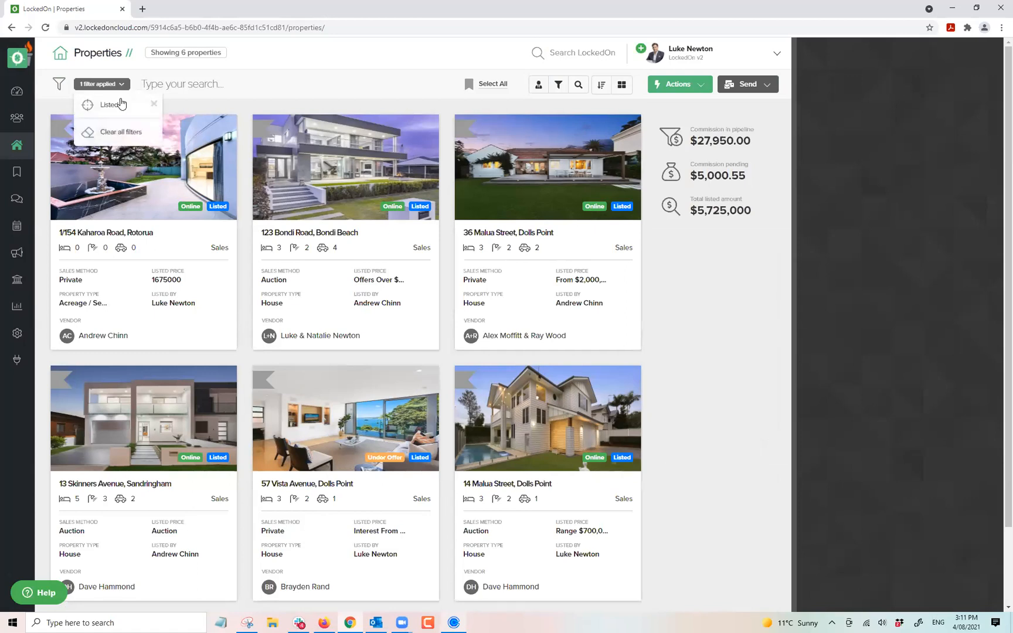
left_click(114, 134)
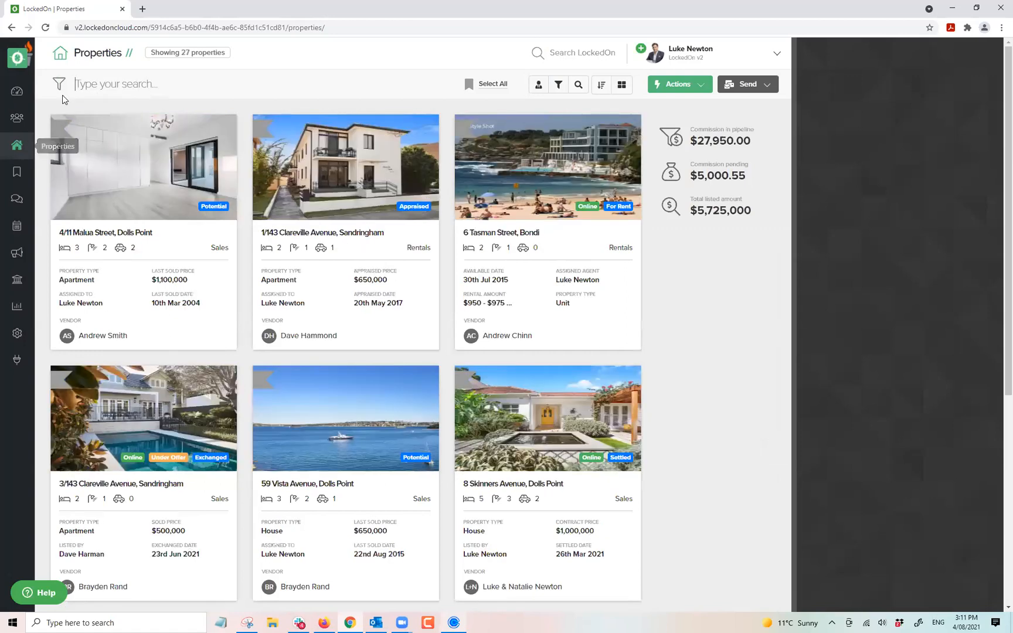
left_click(578, 84)
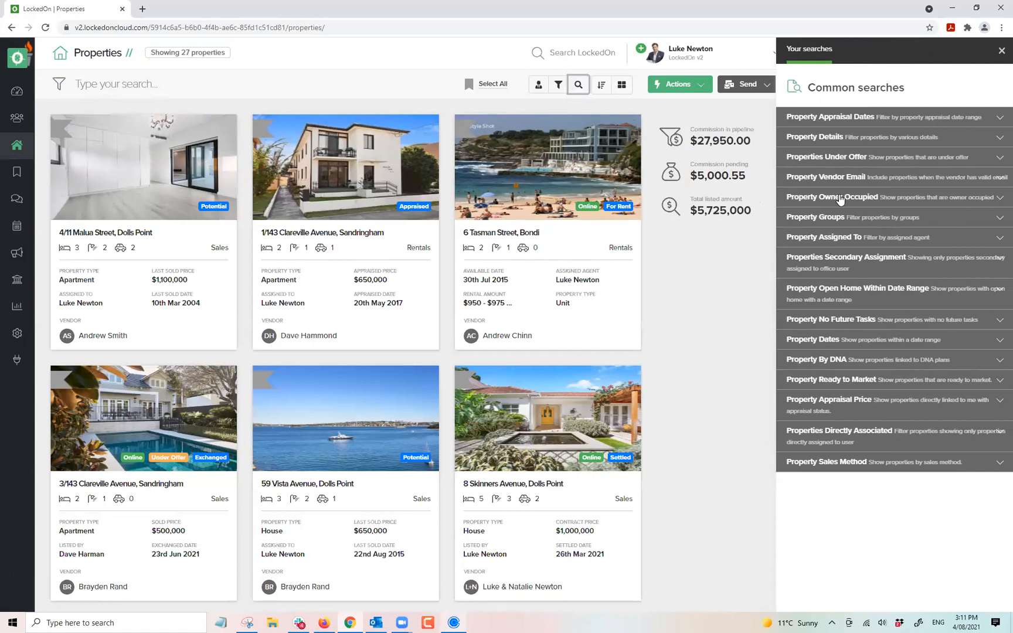
left_click(813, 138)
left_click(812, 434)
type("Malua")
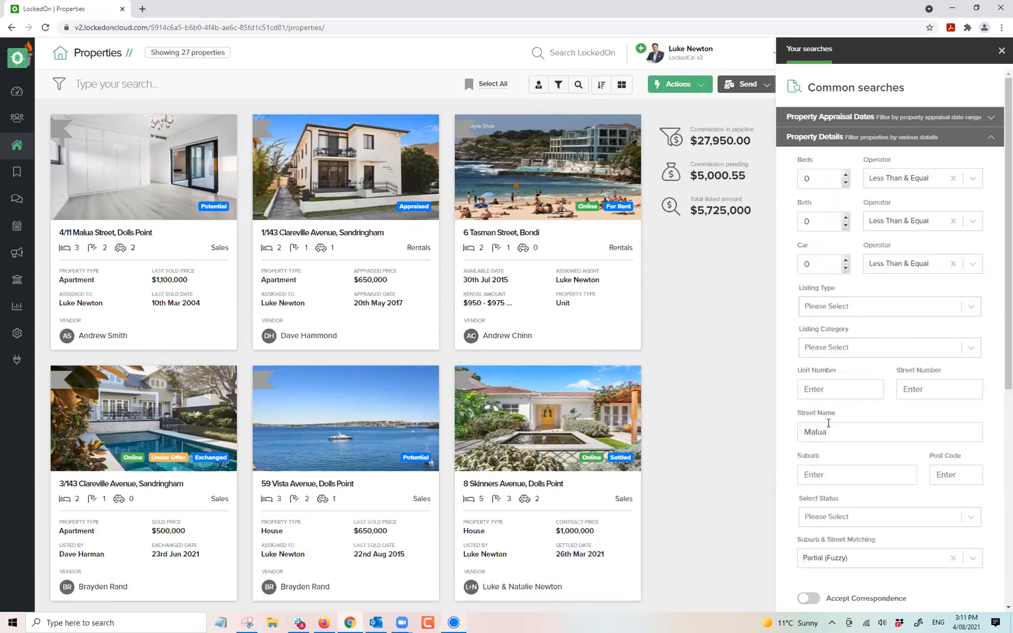
Limit status to Potential, Appraised and Taken Off Market and apply the filter.
scroll(828, 423, "down", 3)
left_click(839, 308)
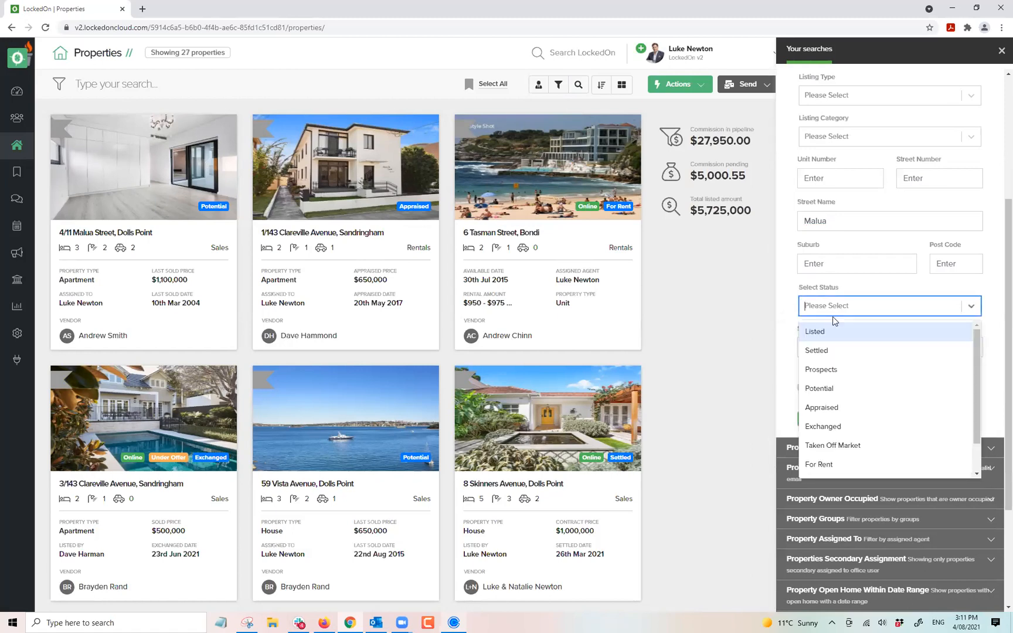
left_click(819, 389)
left_click(881, 306)
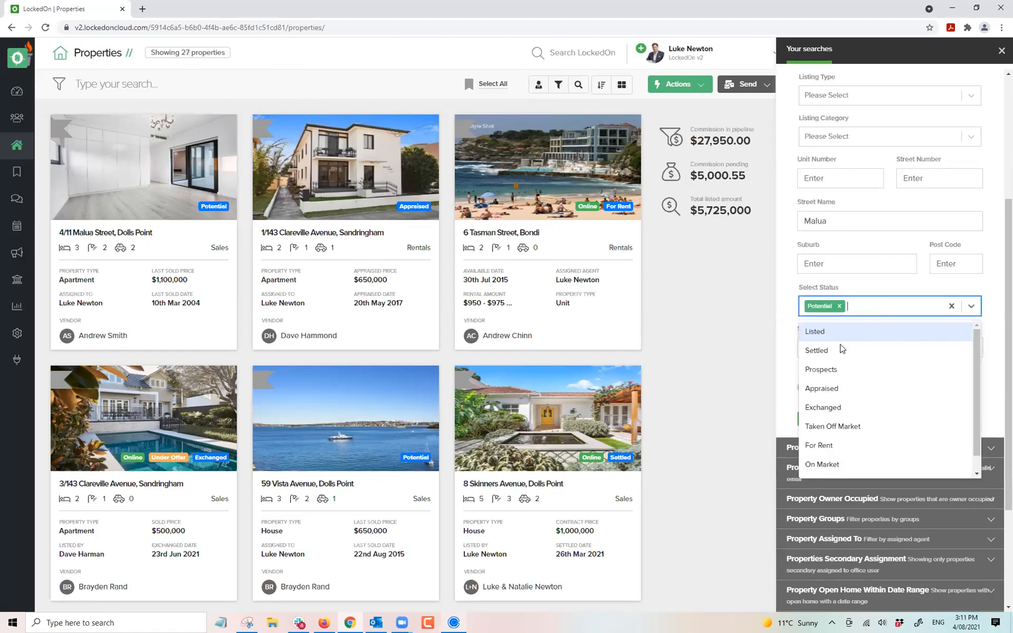
left_click(824, 388)
left_click(892, 314)
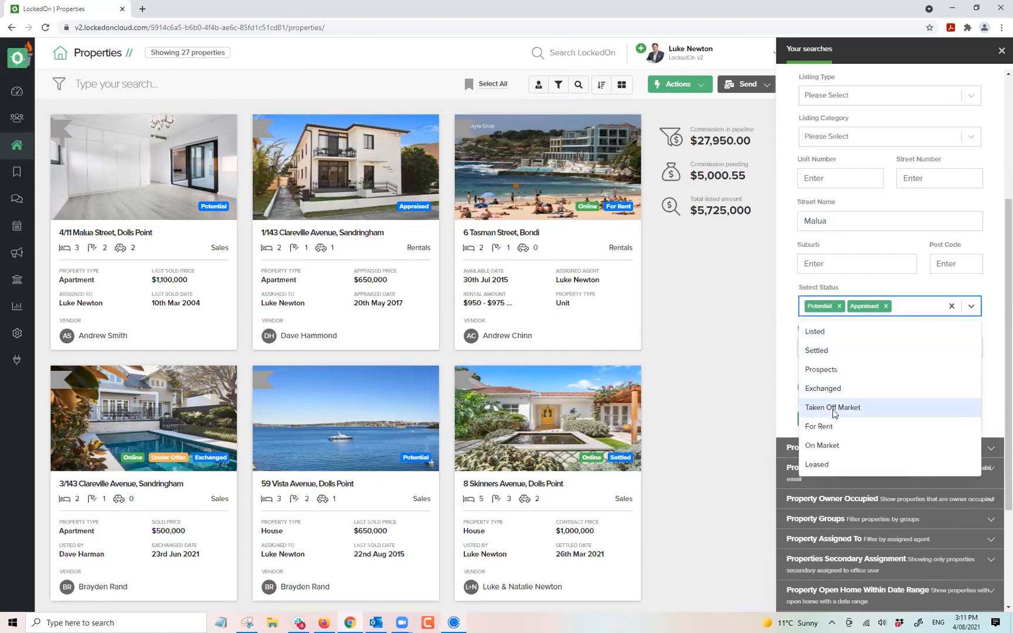
left_click(841, 407)
left_click(838, 431)
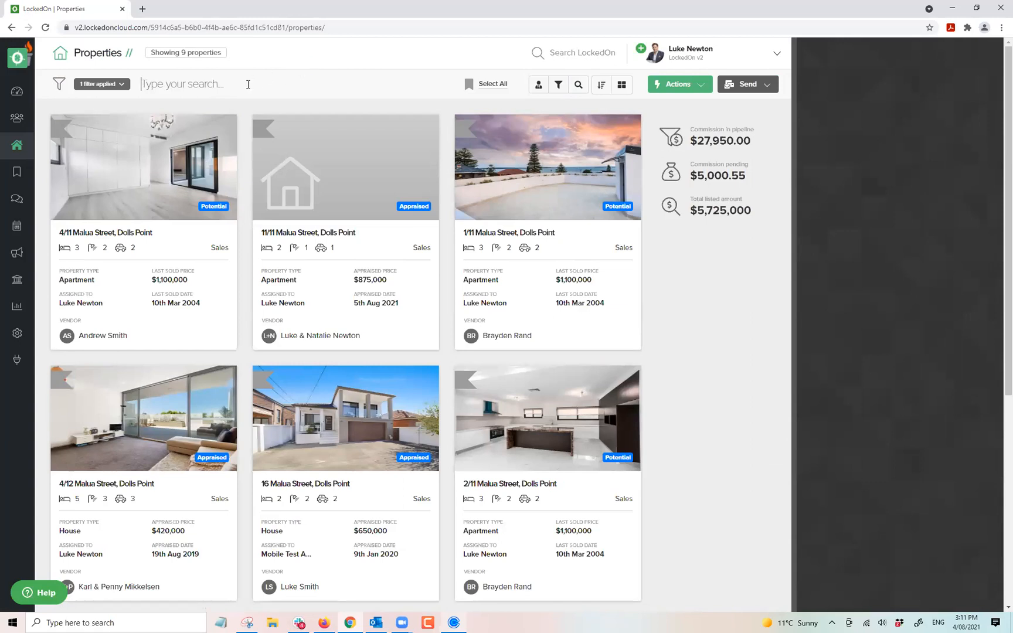
left_click(678, 85)
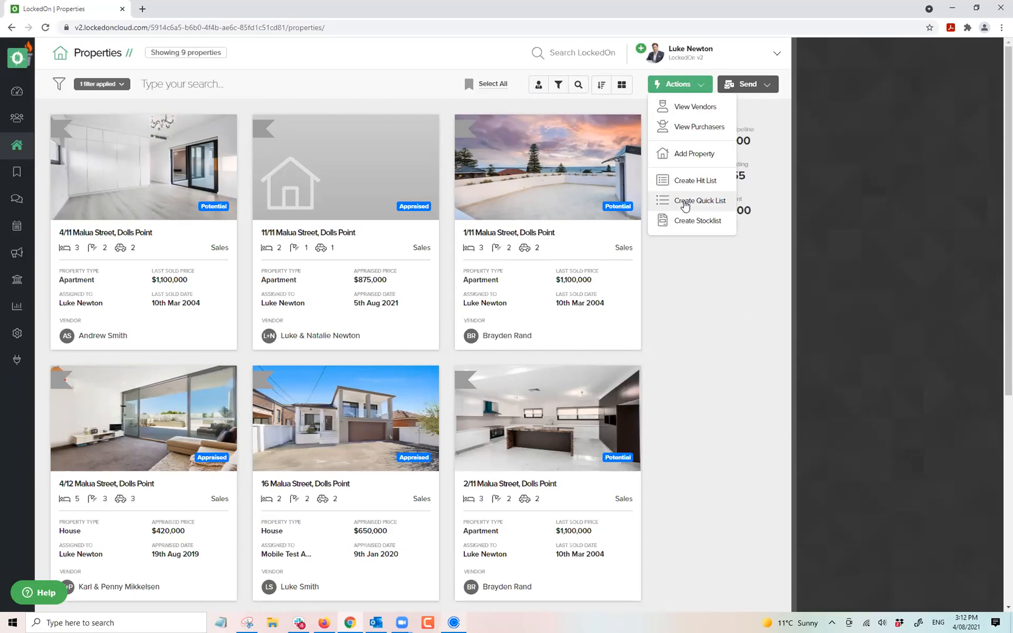
left_click(685, 200)
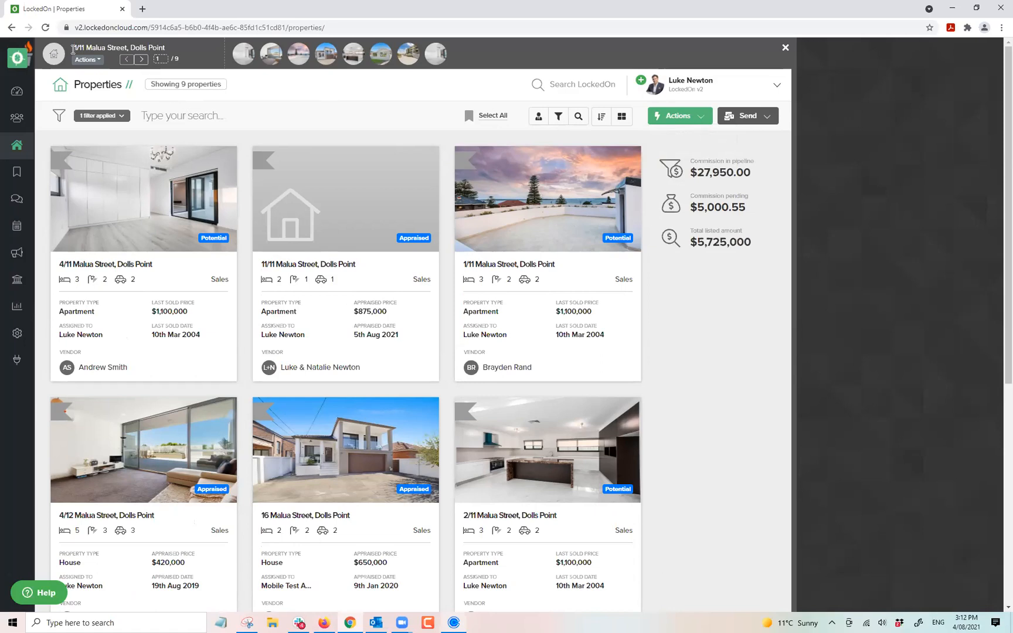
left_click(98, 61)
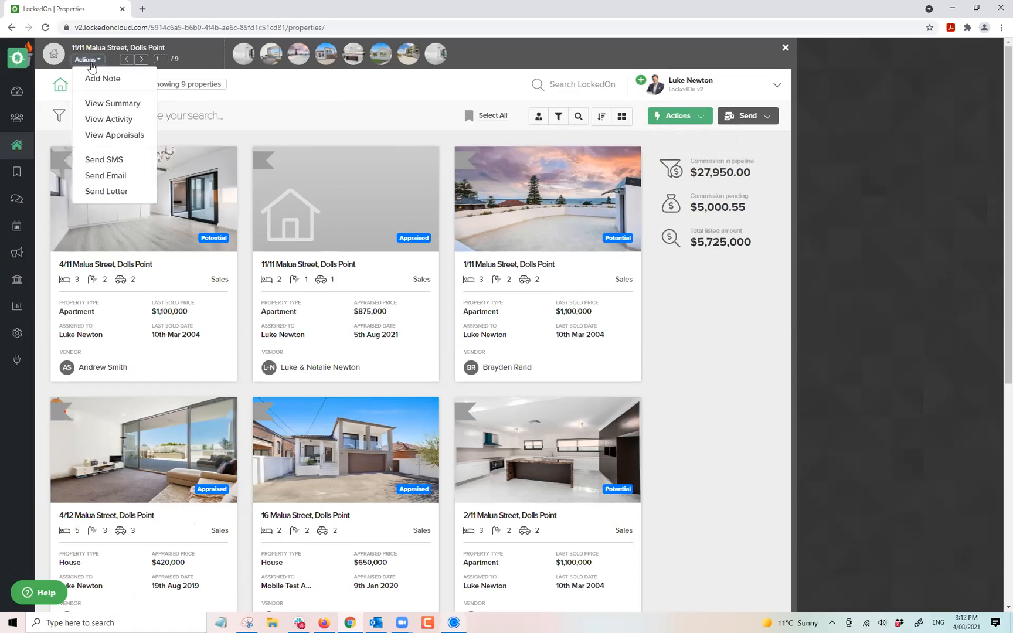
left_click(102, 104)
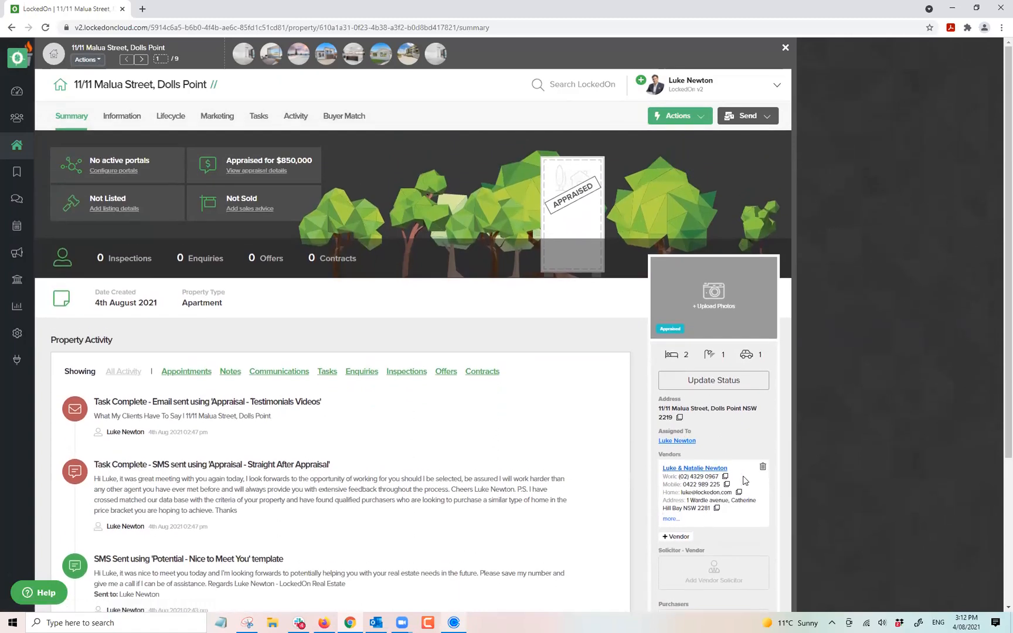
left_click(762, 469)
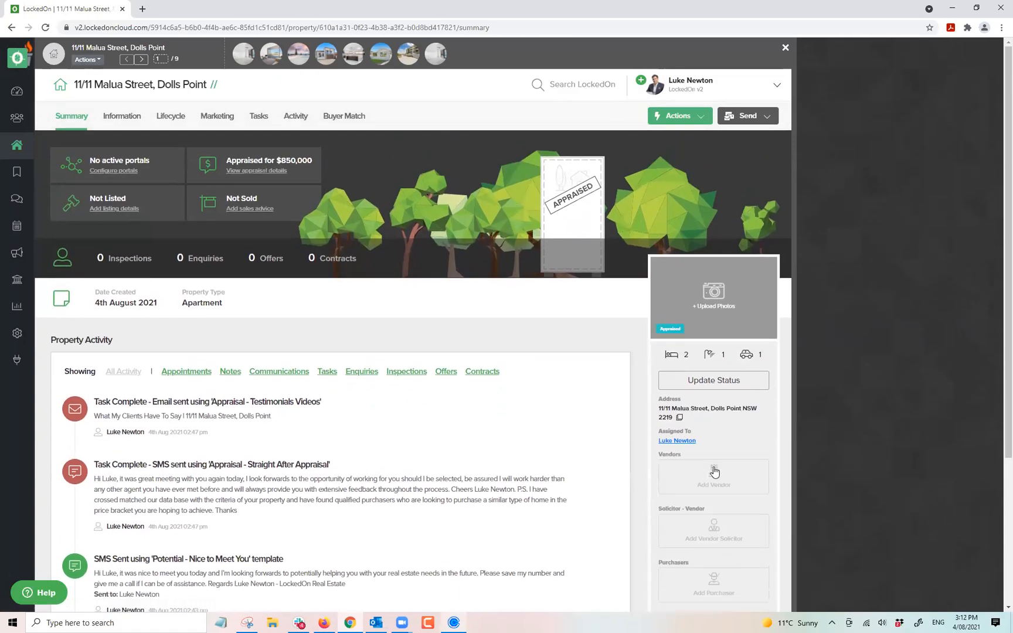
left_click(715, 472)
left_click(406, 202)
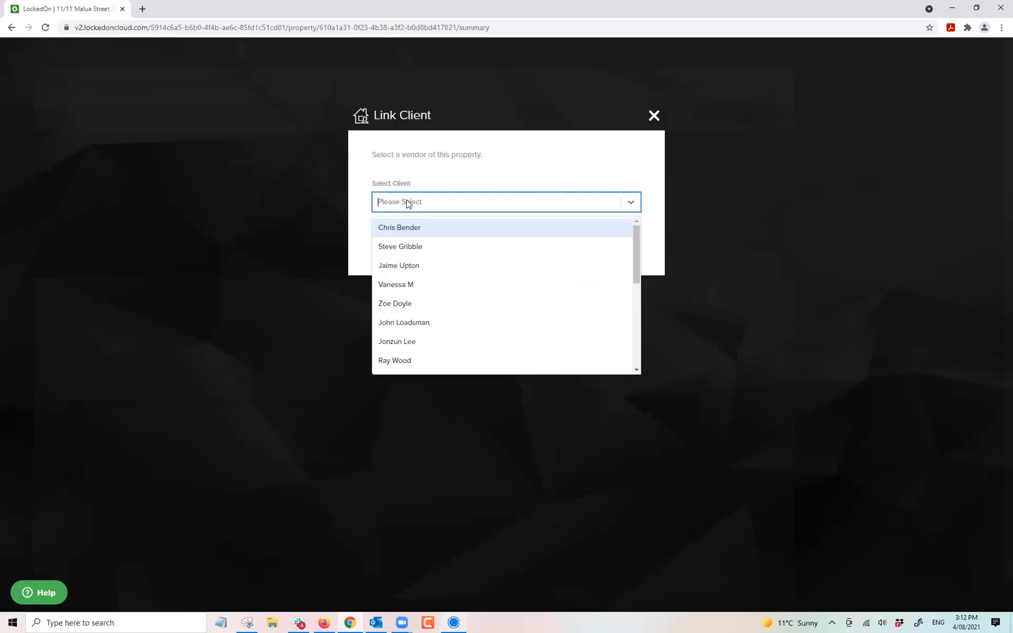
type("geor")
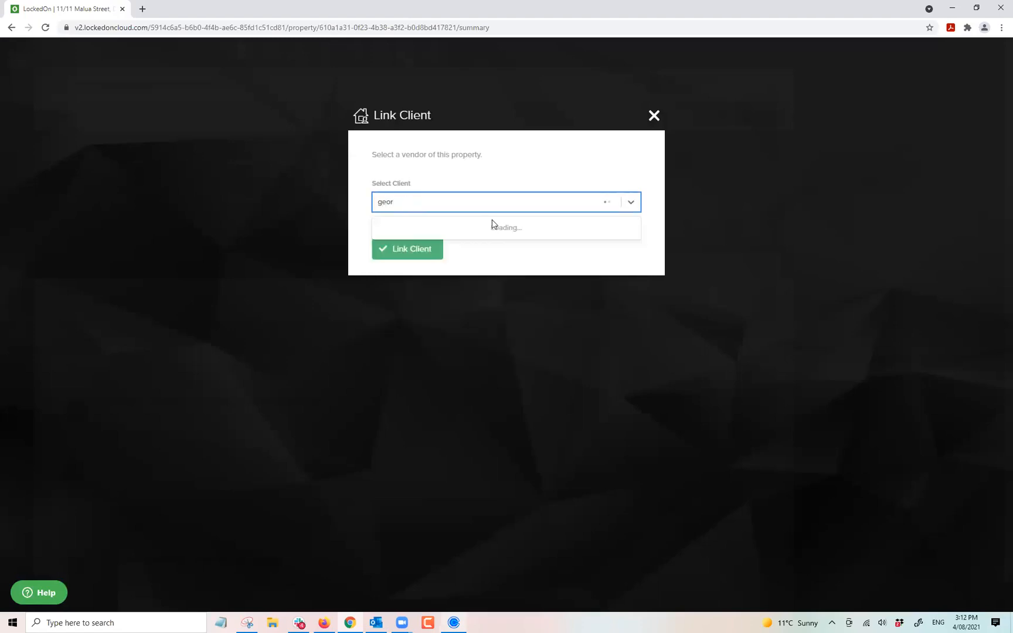
left_click(425, 244)
left_click(419, 251)
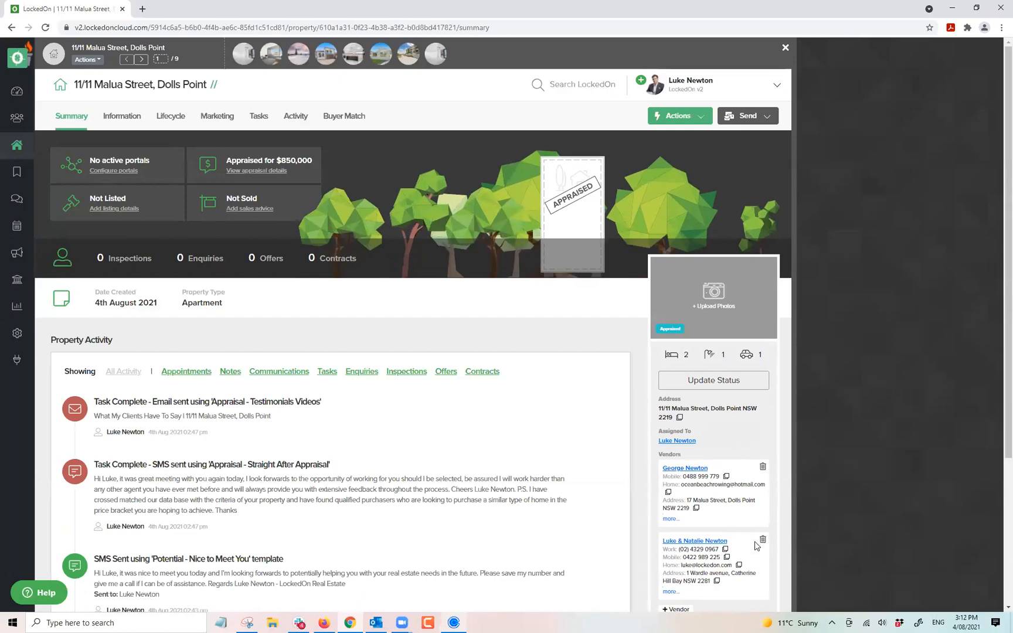
left_click(762, 541)
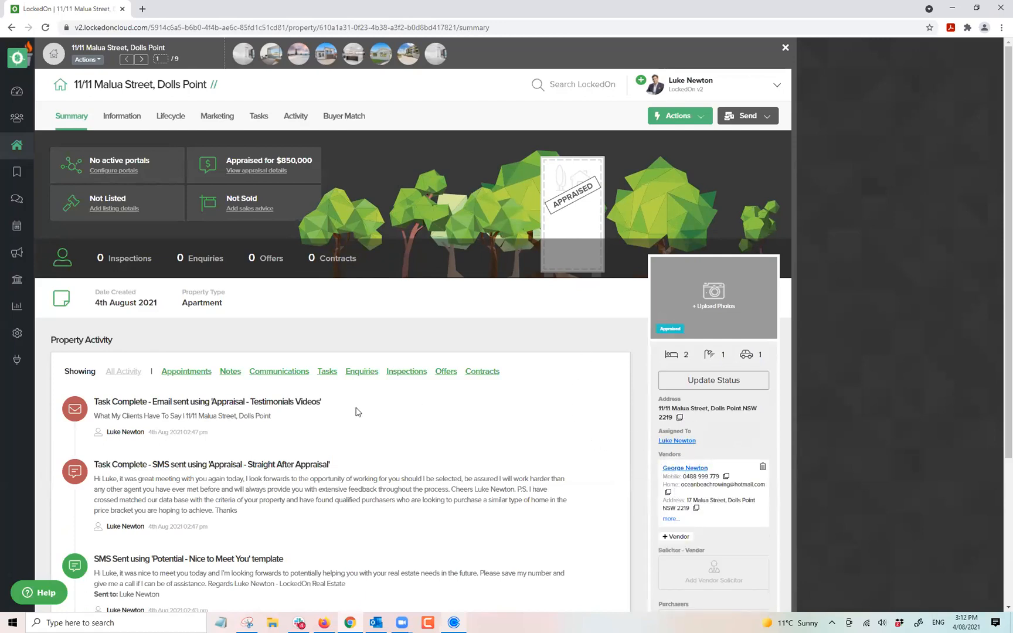
left_click(168, 117)
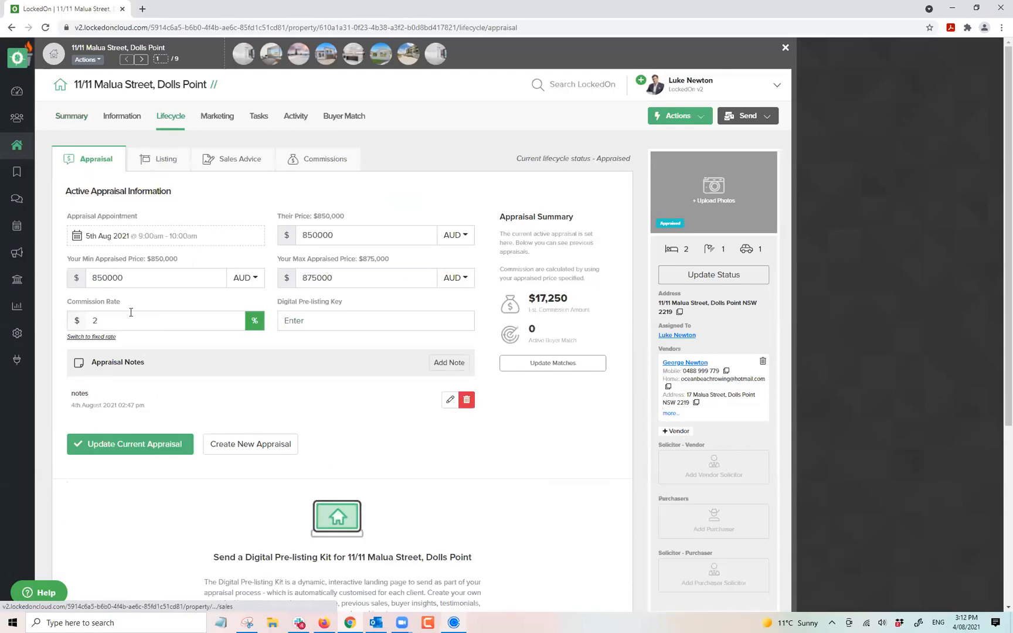
left_click(218, 117)
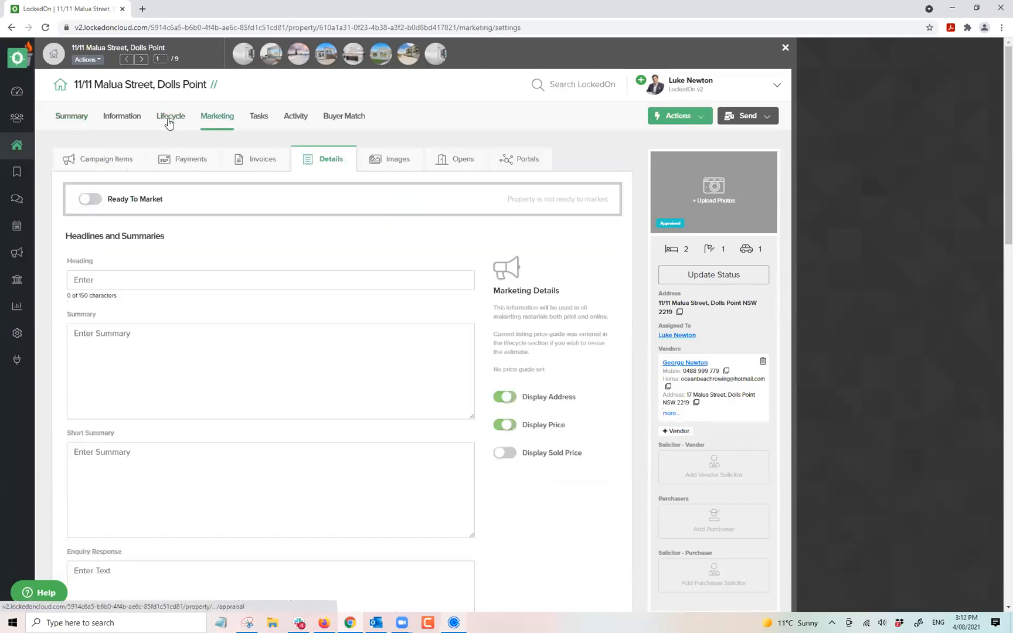
left_click(120, 116)
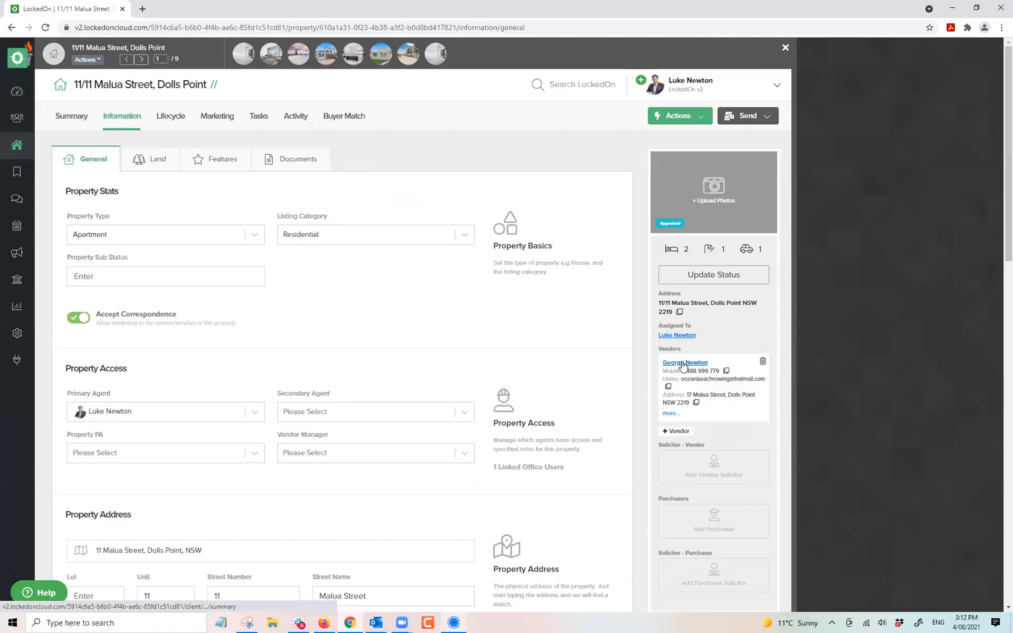
left_click(684, 362)
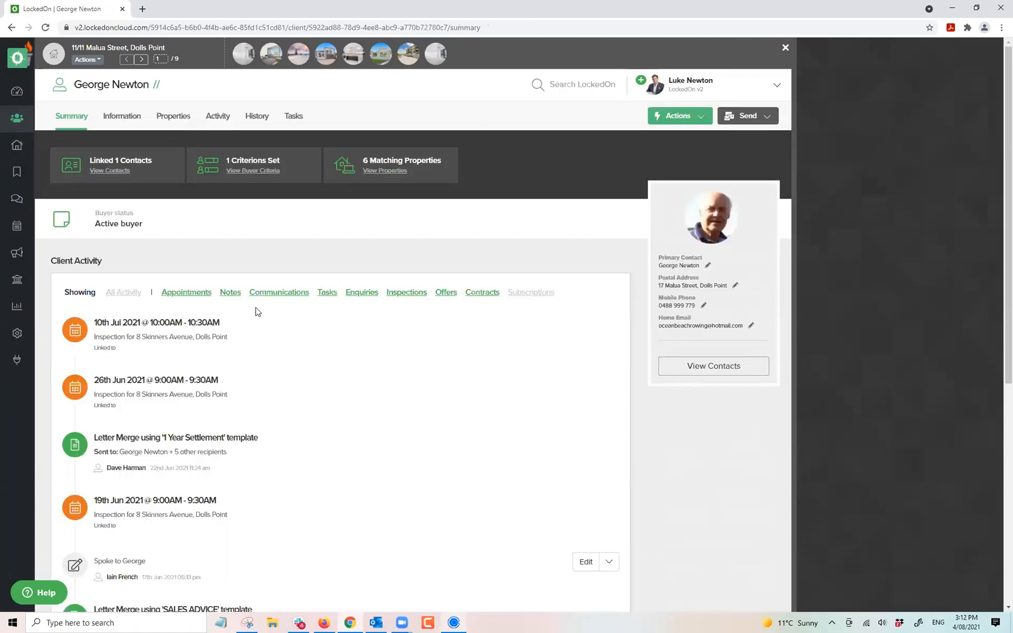
scroll(255, 310, "down", 3)
scroll(190, 251, "up", 3)
left_click(120, 117)
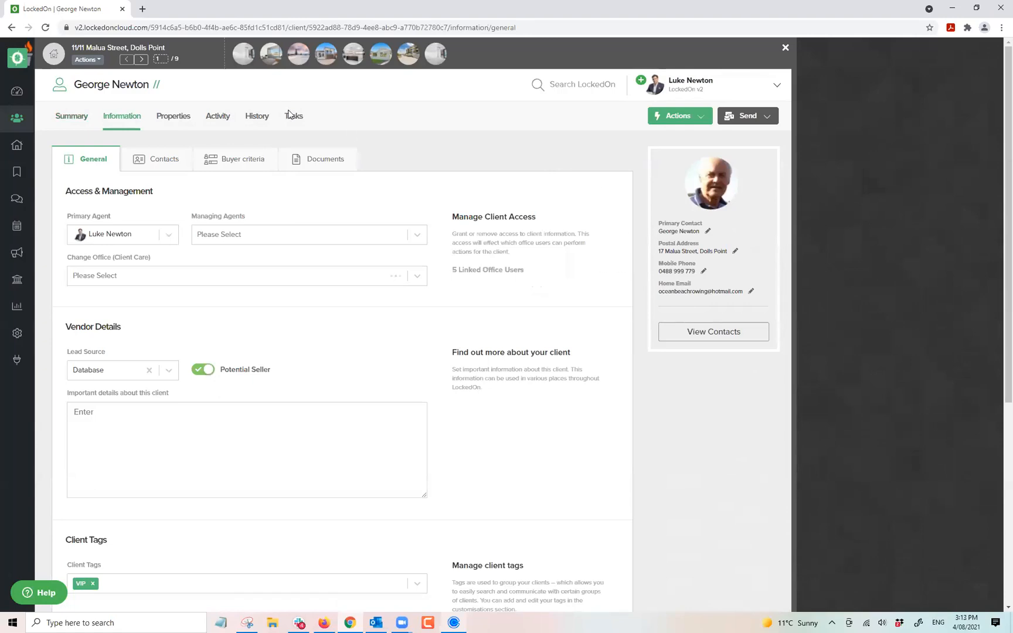
left_click(171, 119)
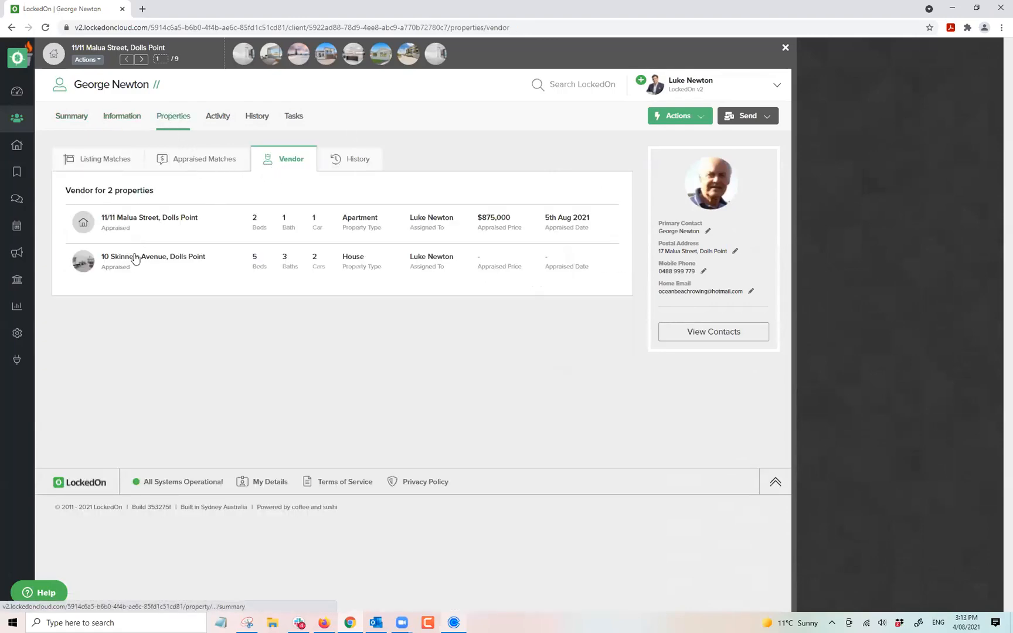
left_click(141, 221)
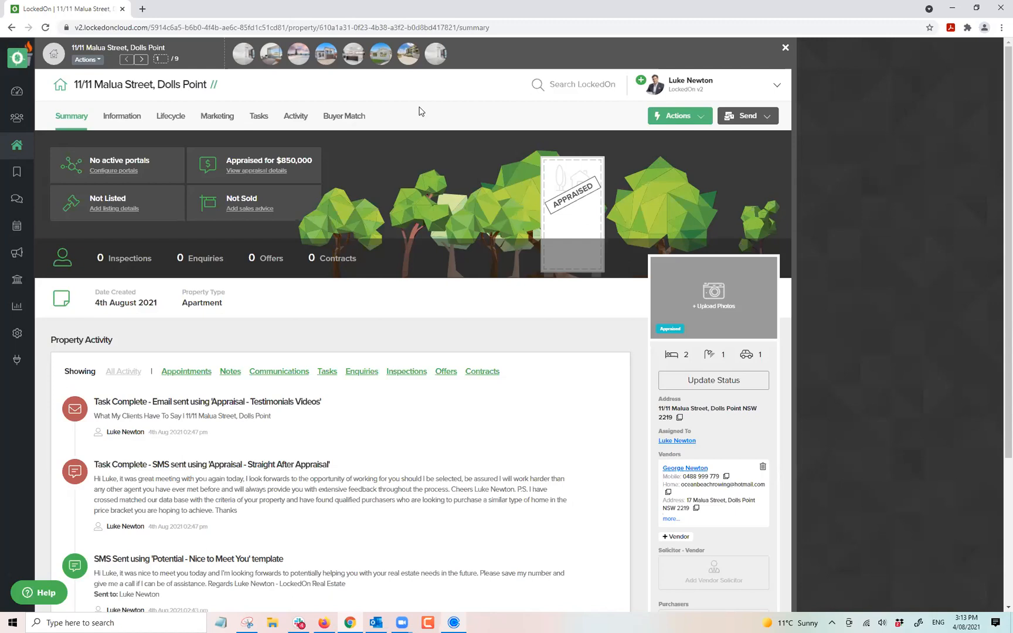
left_click(171, 116)
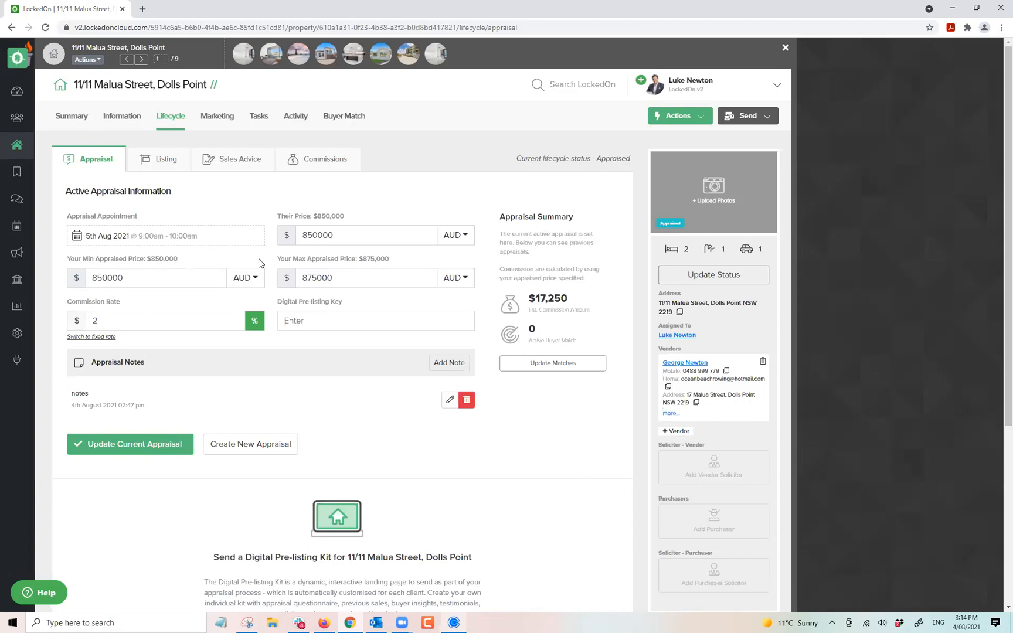
left_click(141, 59)
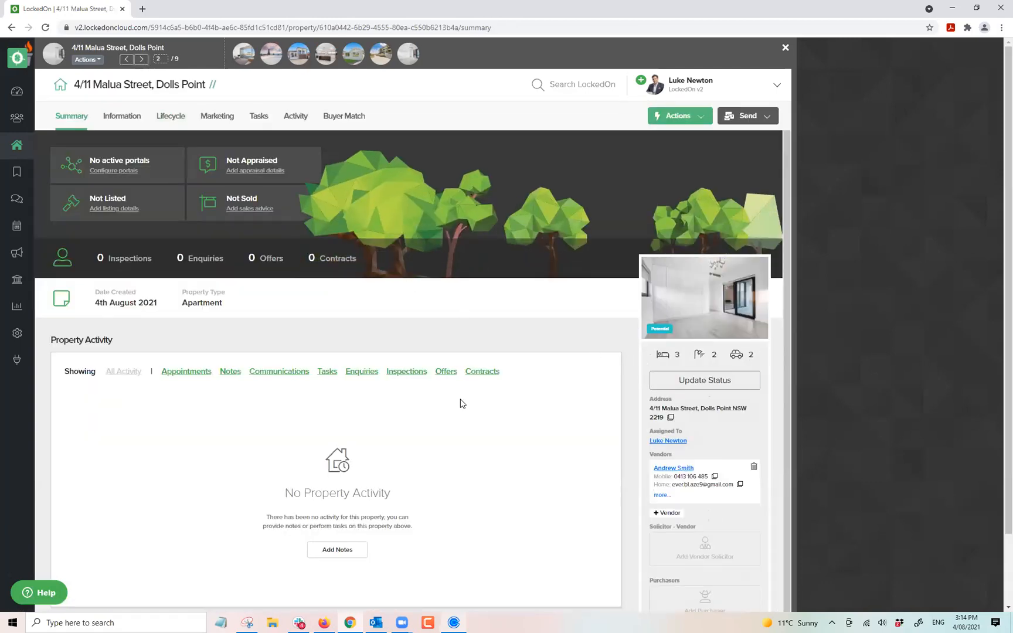
left_click(117, 121)
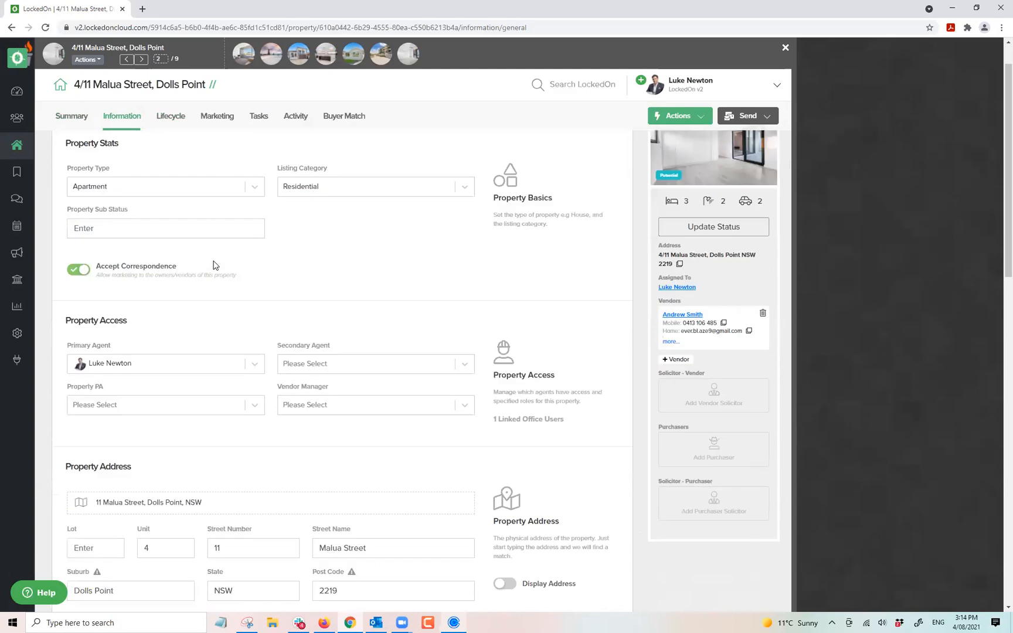
scroll(213, 265, "down", 3)
scroll(213, 265, "down", 1)
left_click_drag(254, 310, 179, 316)
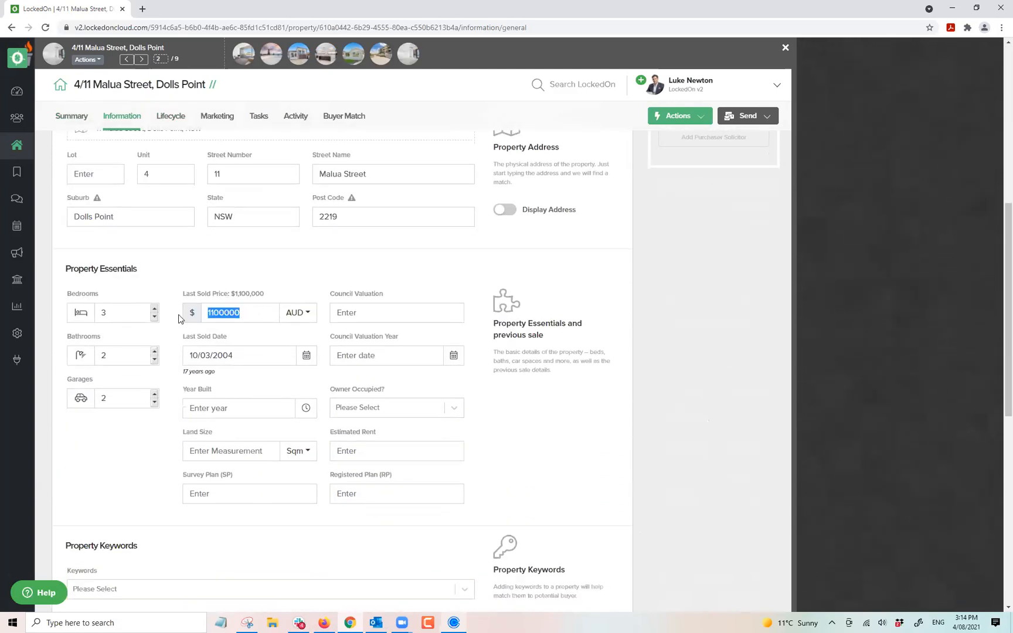
left_click(230, 271)
scroll(224, 305, "up", 7)
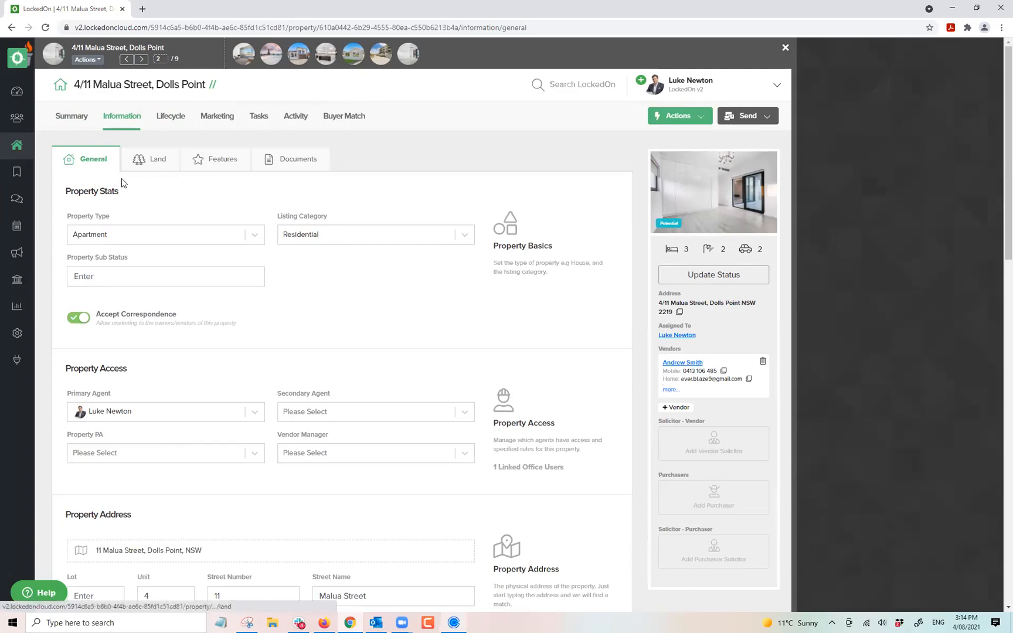
Advance six times through the remaining quick-list properties, then go to the Dashboard.
left_click(143, 60)
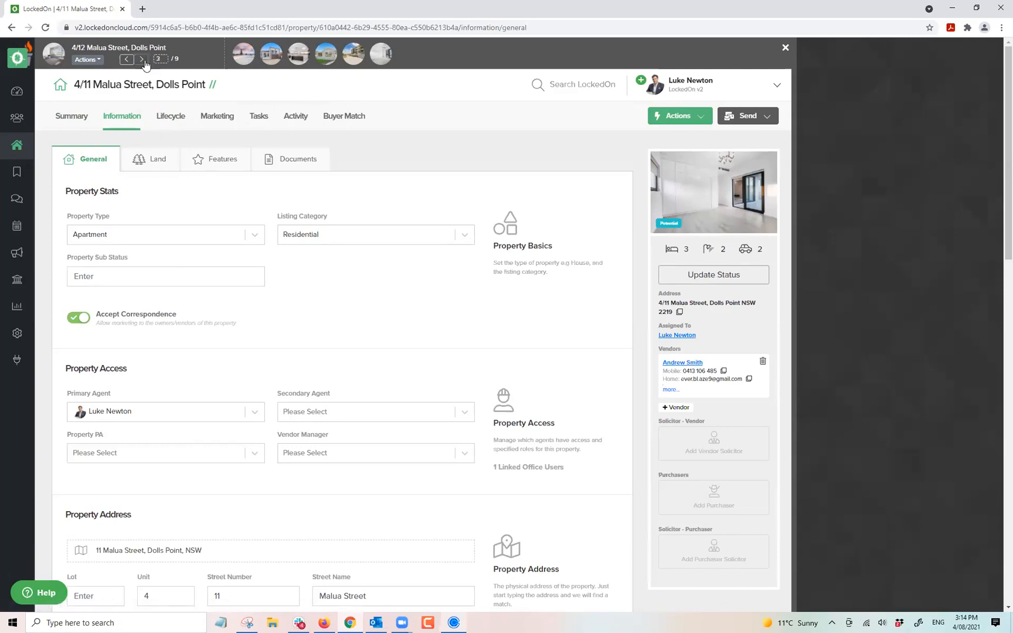
left_click(143, 60)
left_click(143, 60)
left_click(143, 60)
left_click(143, 60)
left_click(143, 60)
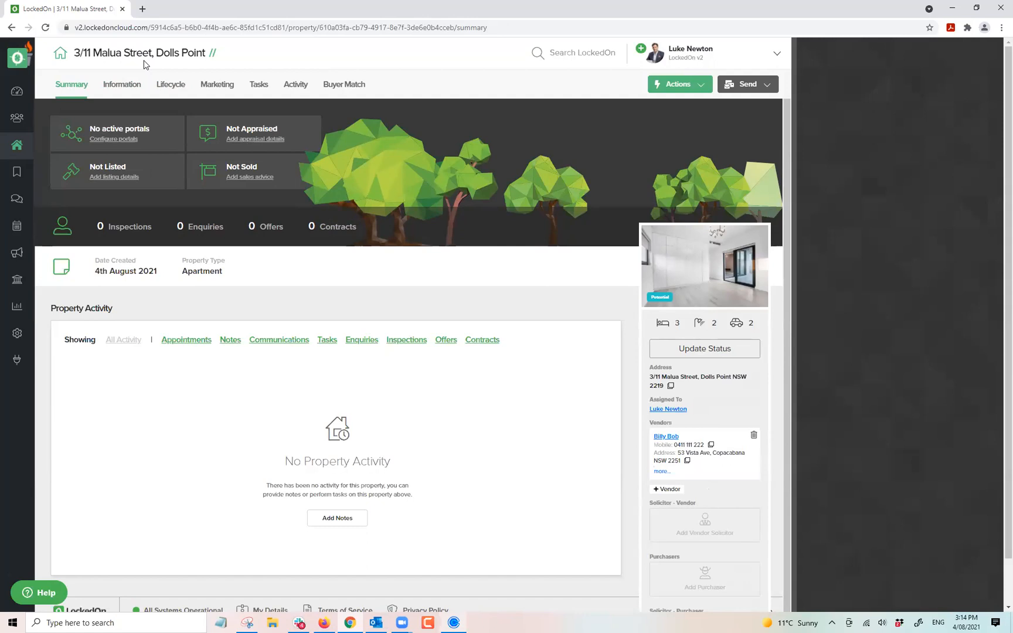
left_click(17, 90)
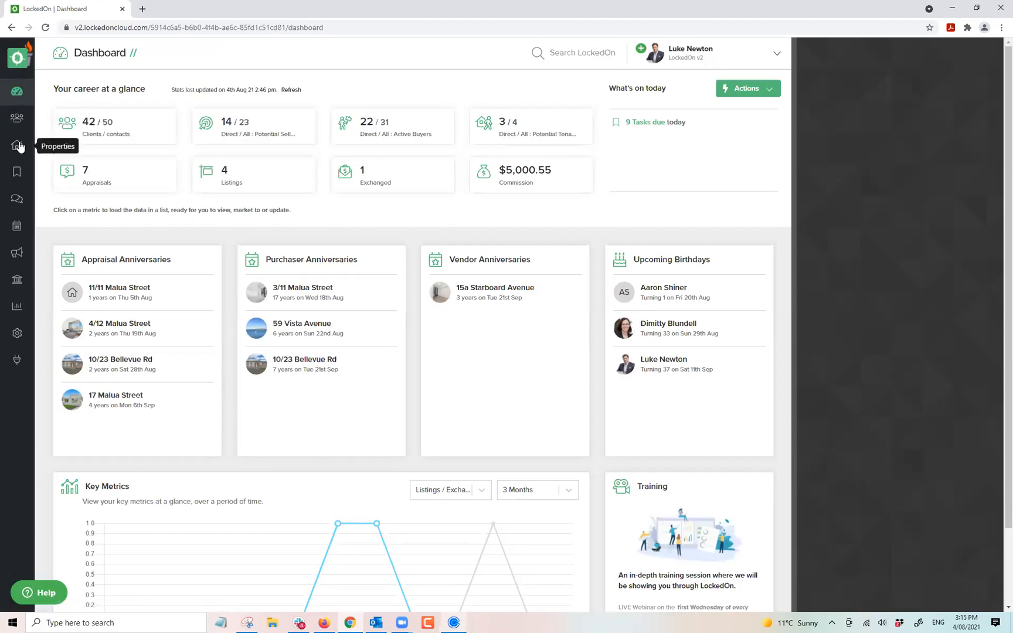
Return to the properties list and remove the Listed filter.
left_click(18, 146)
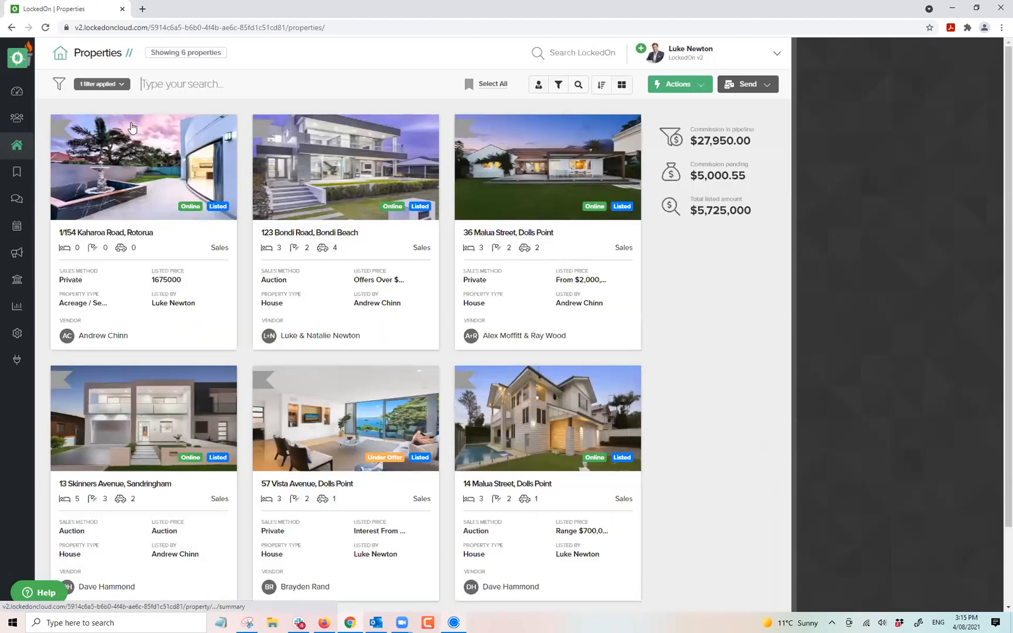
left_click(115, 85)
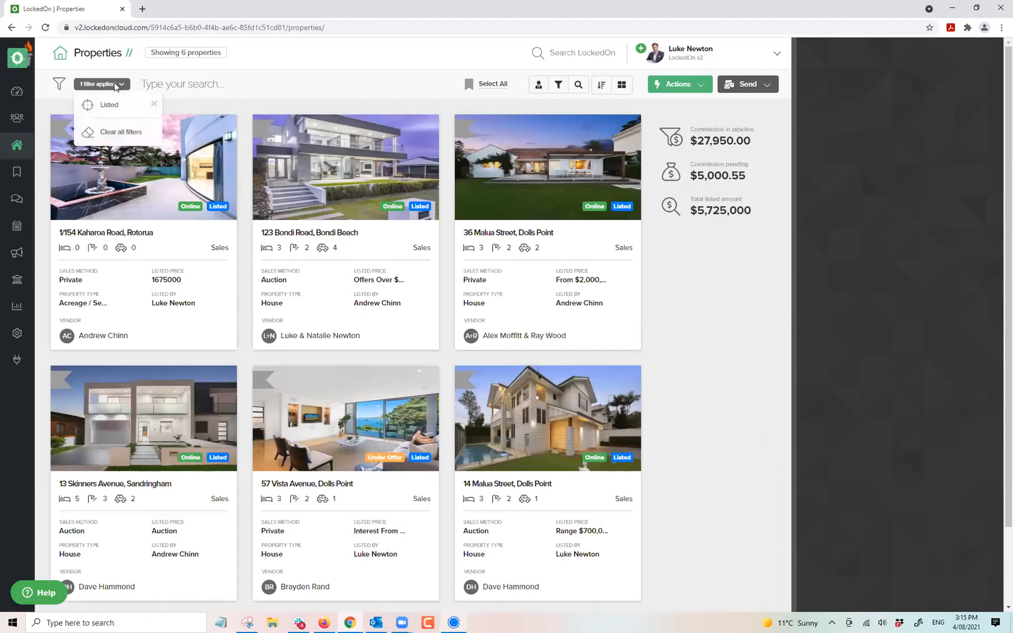
left_click(93, 134)
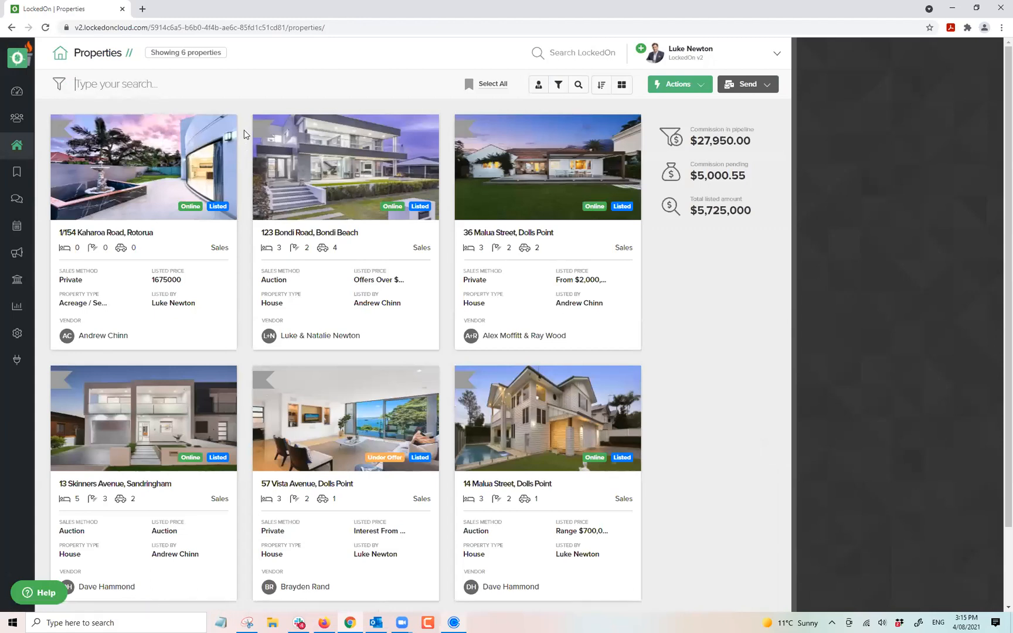
Enter Skinners as the street in the Property Details filter.
left_click(577, 85)
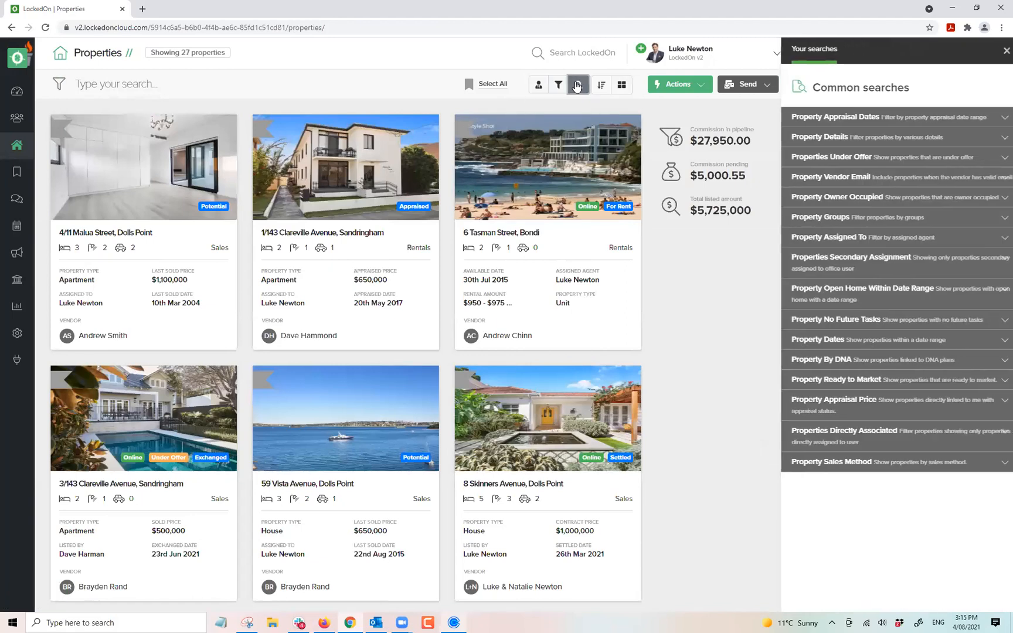
left_click(824, 141)
left_click(819, 476)
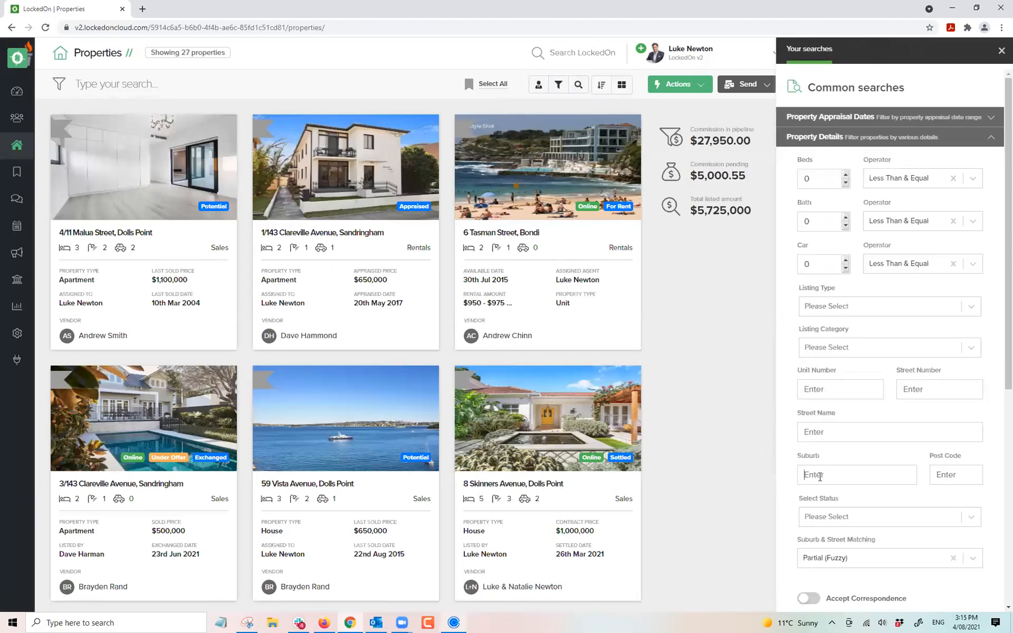
left_click(815, 432)
type("Skinners")
Add Potential, Appraised and Taken Off Market statuses and apply the filter.
left_click(834, 508)
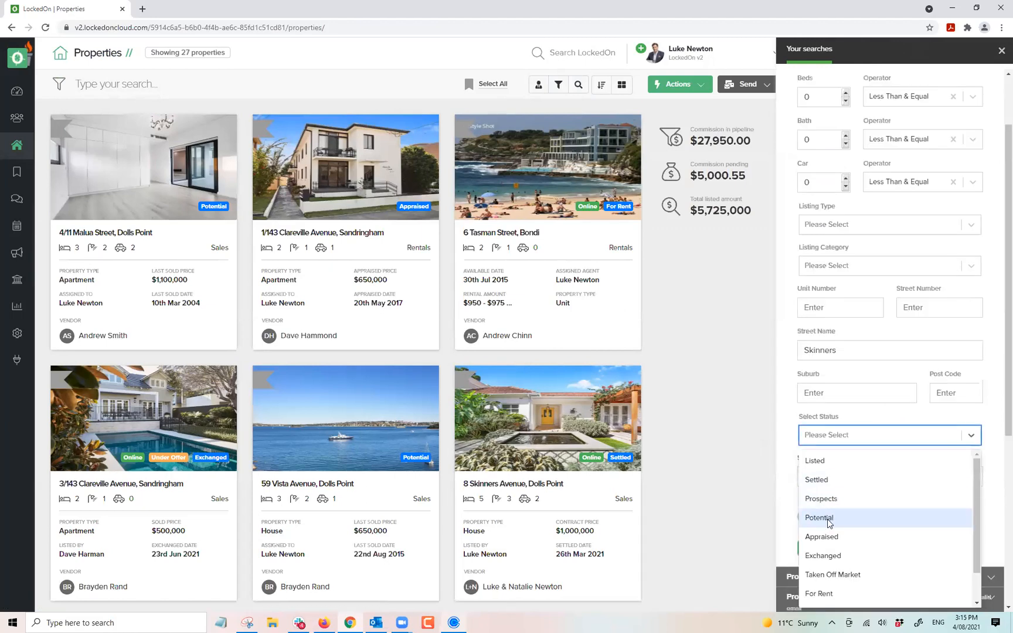
left_click(828, 518)
left_click(871, 439)
left_click(832, 517)
left_click(902, 444)
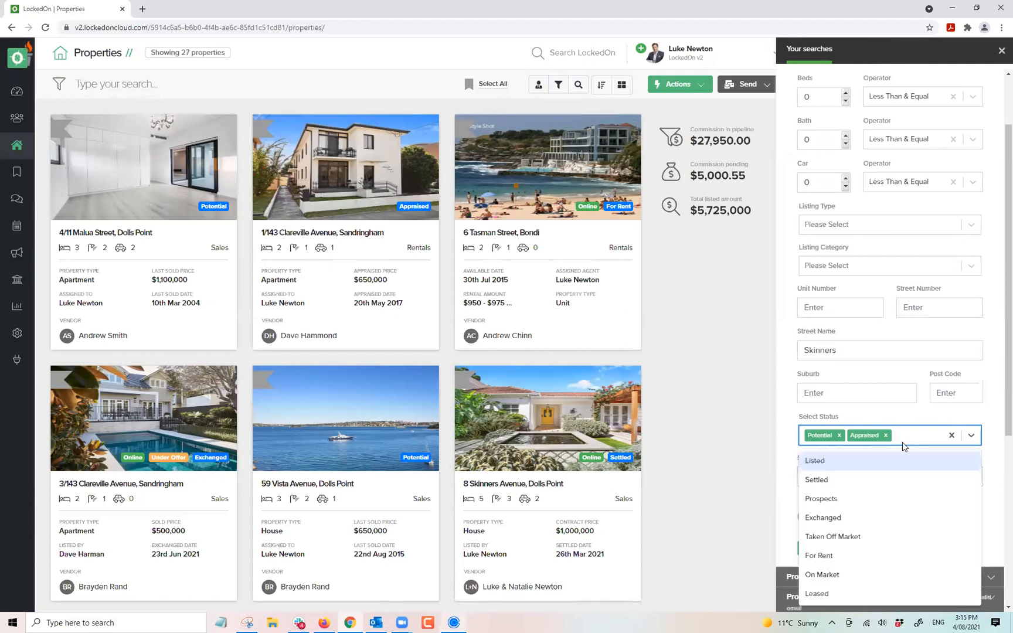
left_click(832, 536)
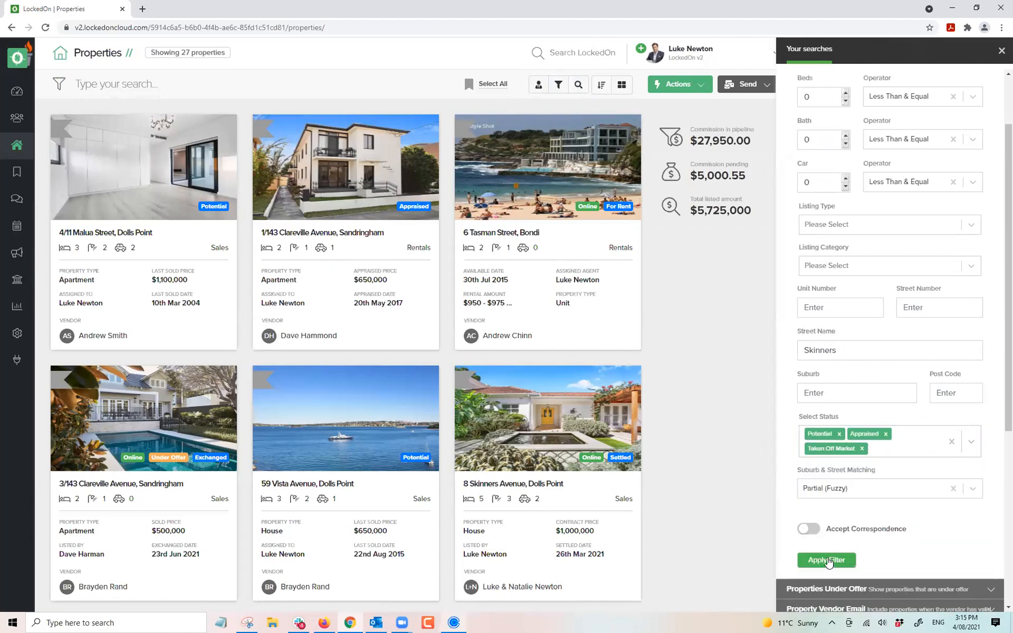
left_click(827, 560)
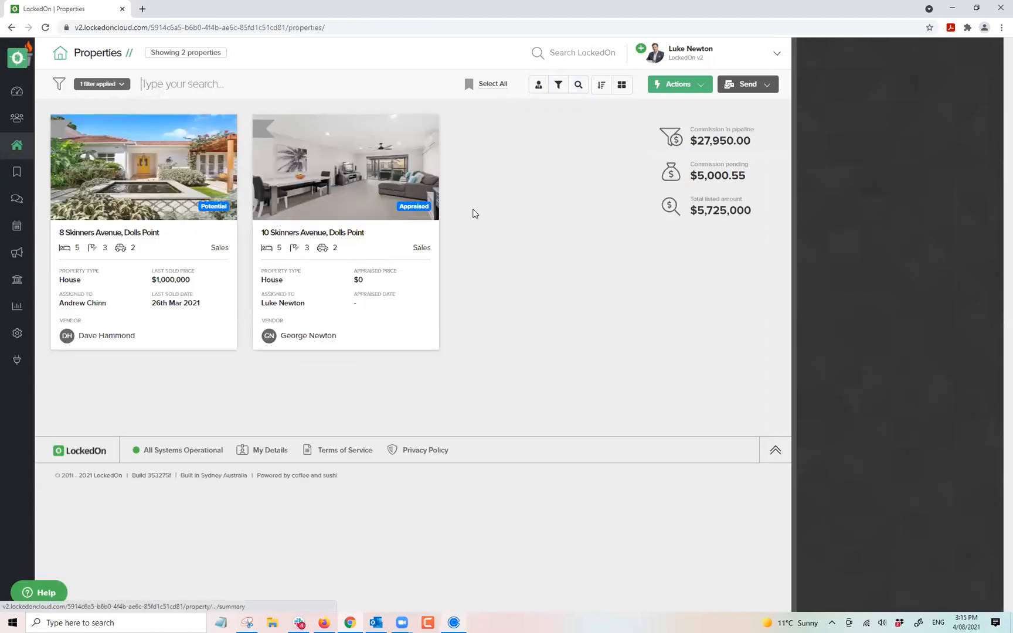
Check the bulk actions list, then show the applied filters.
left_click(681, 86)
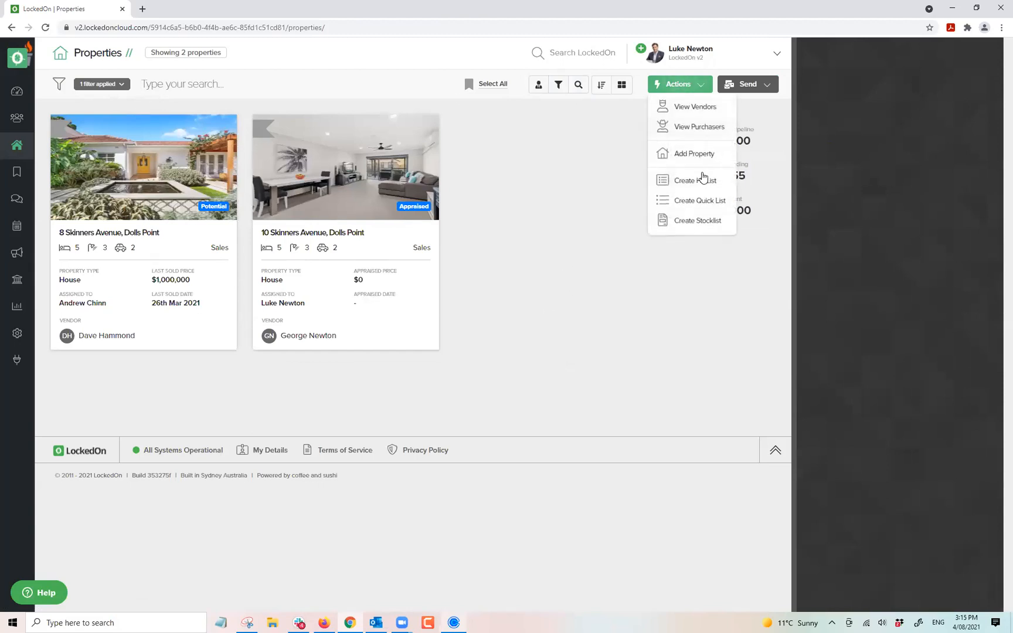
left_click(326, 80)
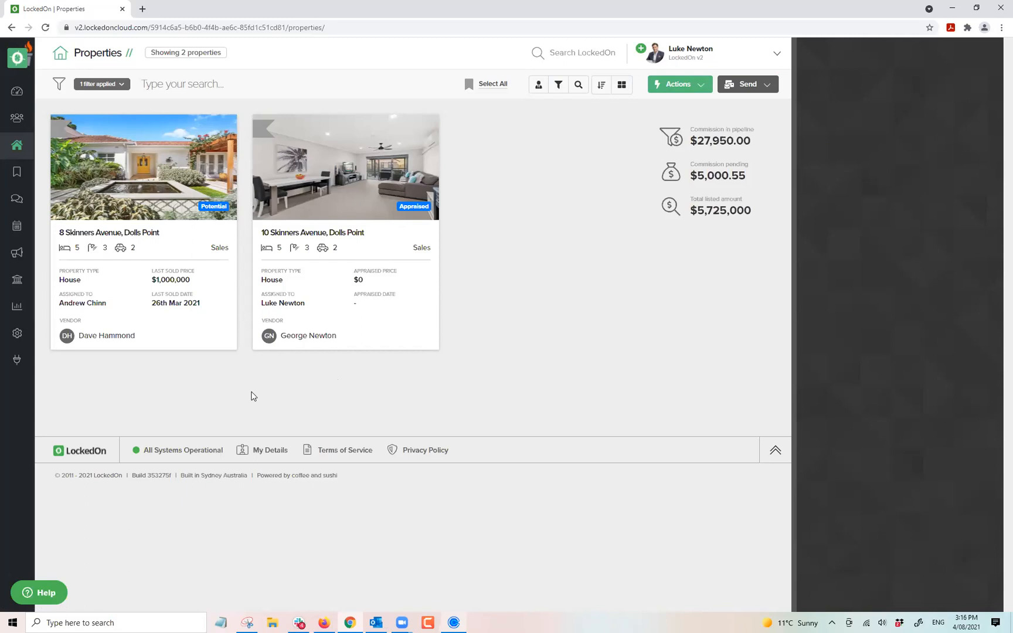
left_click(109, 84)
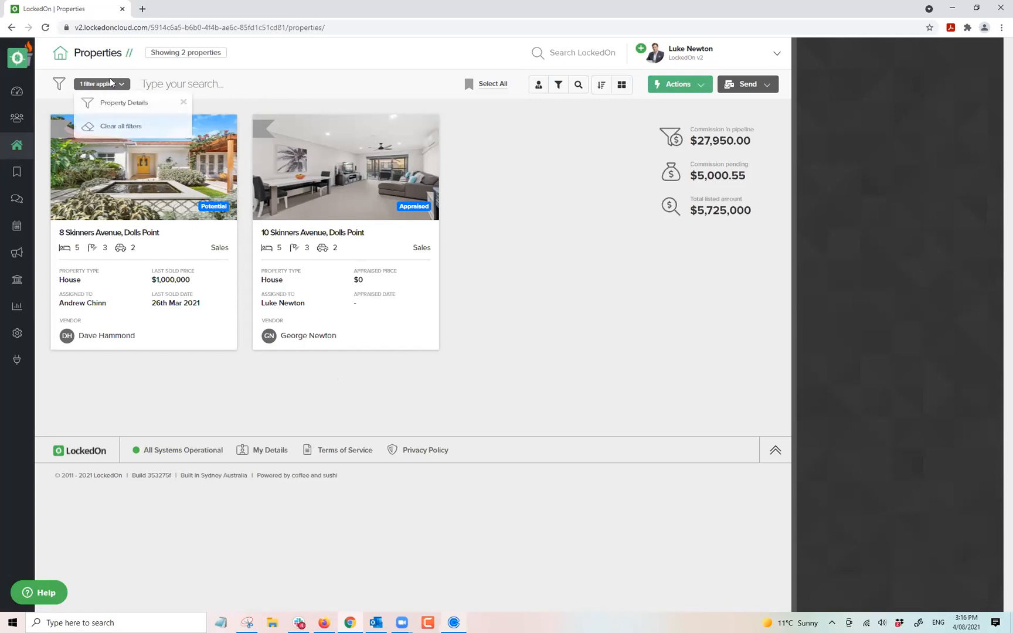
Remove the Skinners filter and set the Property Details suburb to Dolls Point.
left_click(109, 134)
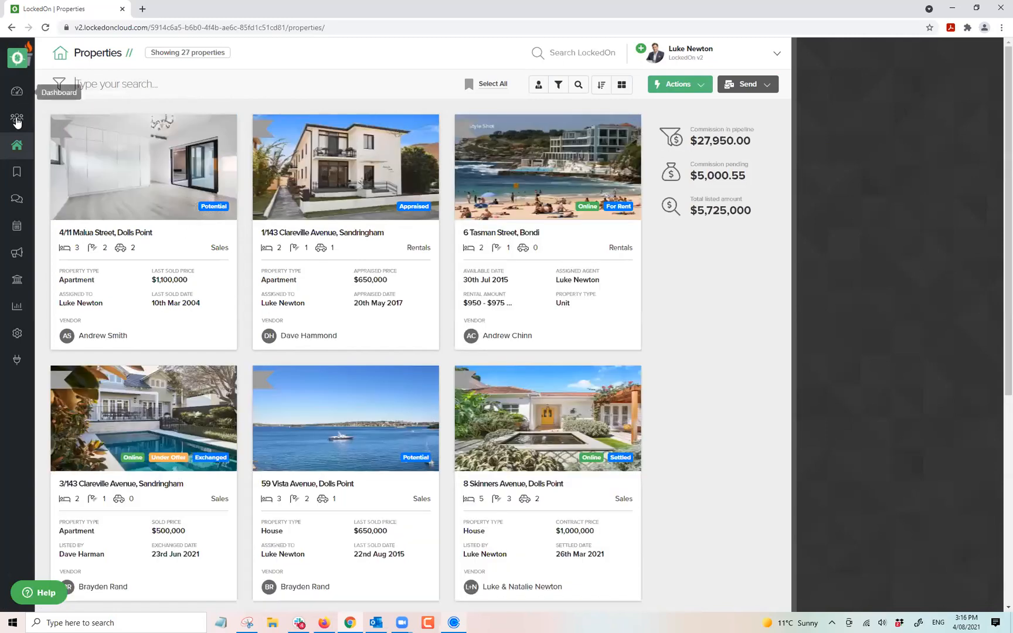
left_click(578, 85)
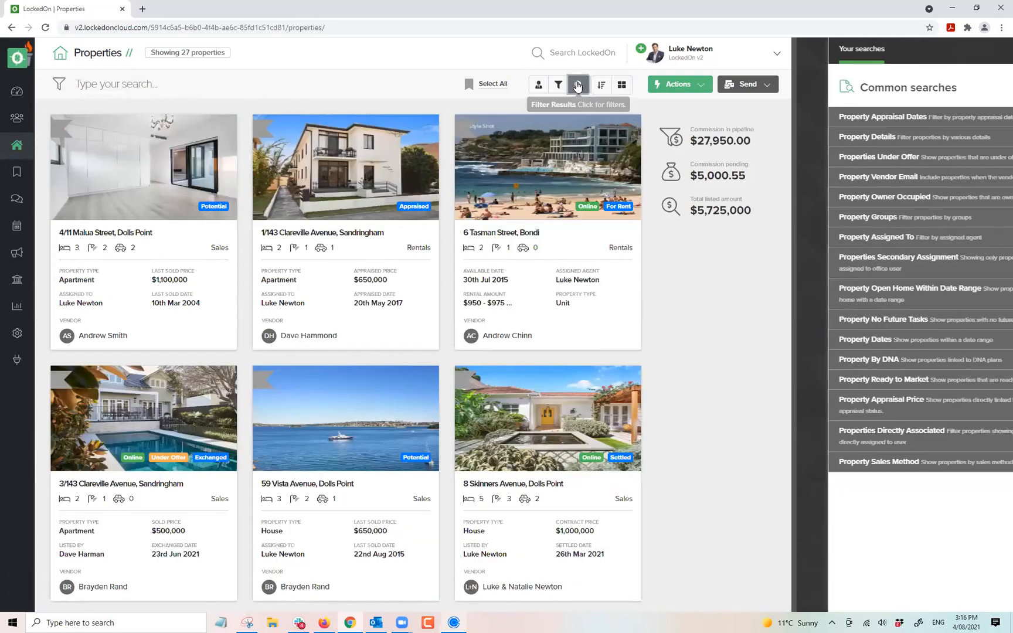
left_click(813, 138)
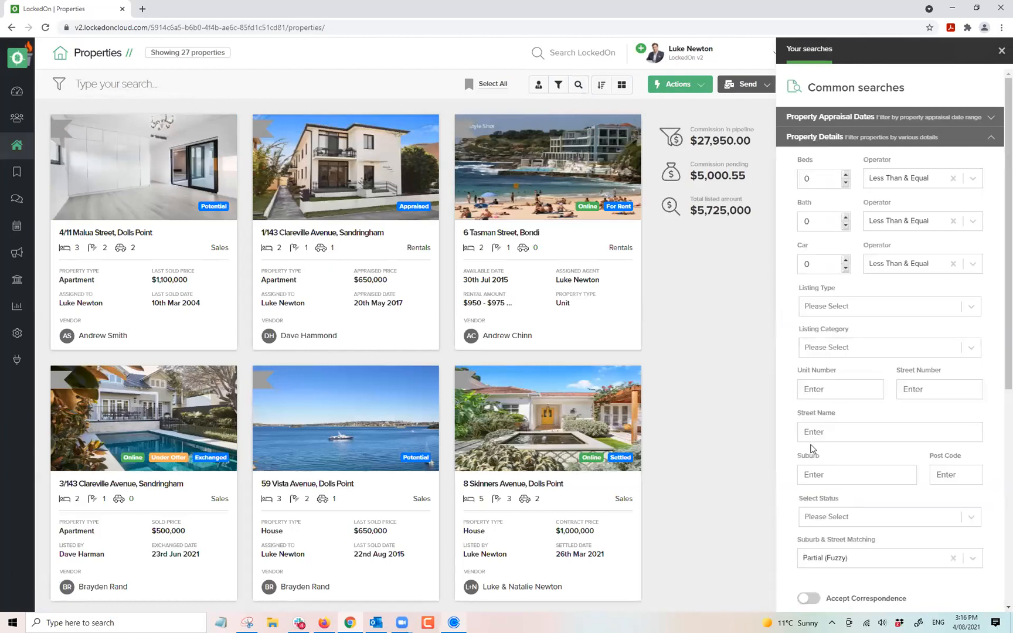
left_click(814, 474)
type("Dolls Point")
Add Appraised, Potential and Taken Off Market statuses and apply the filter.
left_click(838, 517)
scroll(836, 498, "down", 1)
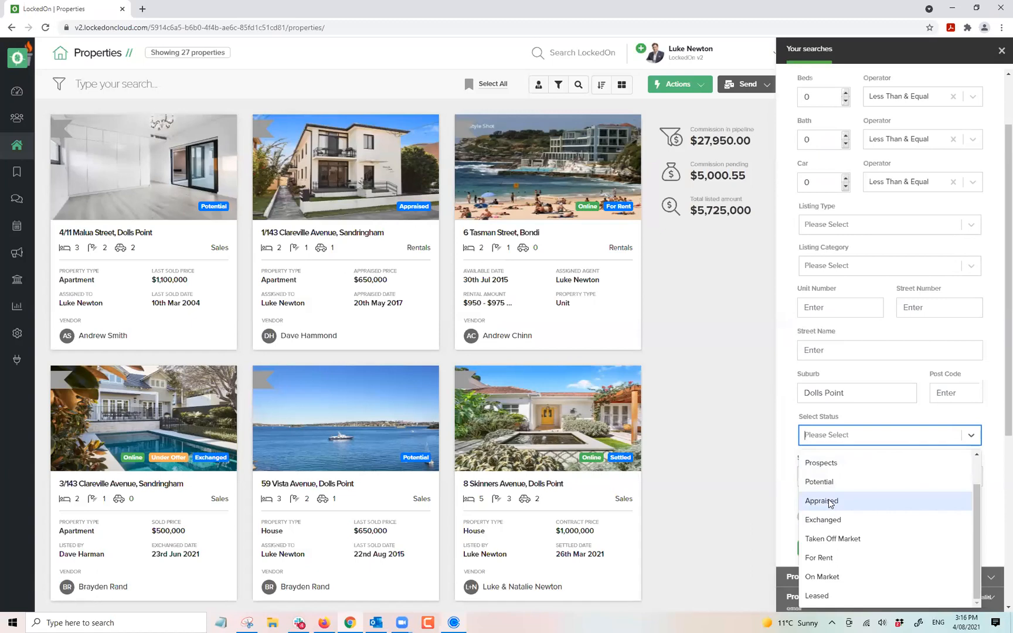
left_click(830, 502)
left_click(841, 434)
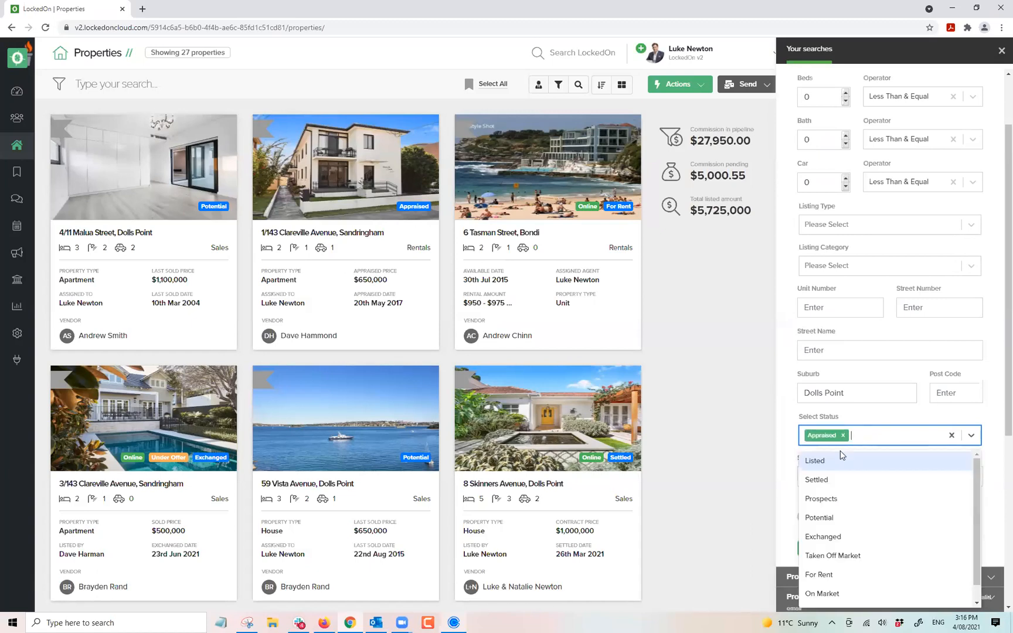
left_click(854, 517)
left_click(911, 441)
left_click(836, 536)
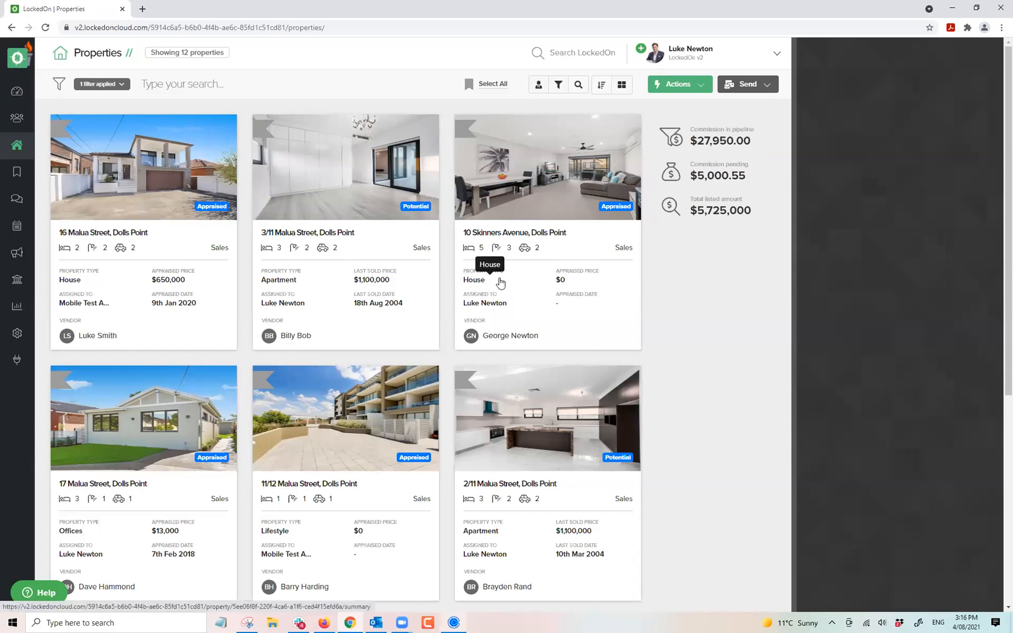
Start an SMS to the filtered vendors using the Just Sold 1 template.
left_click(738, 86)
left_click(737, 109)
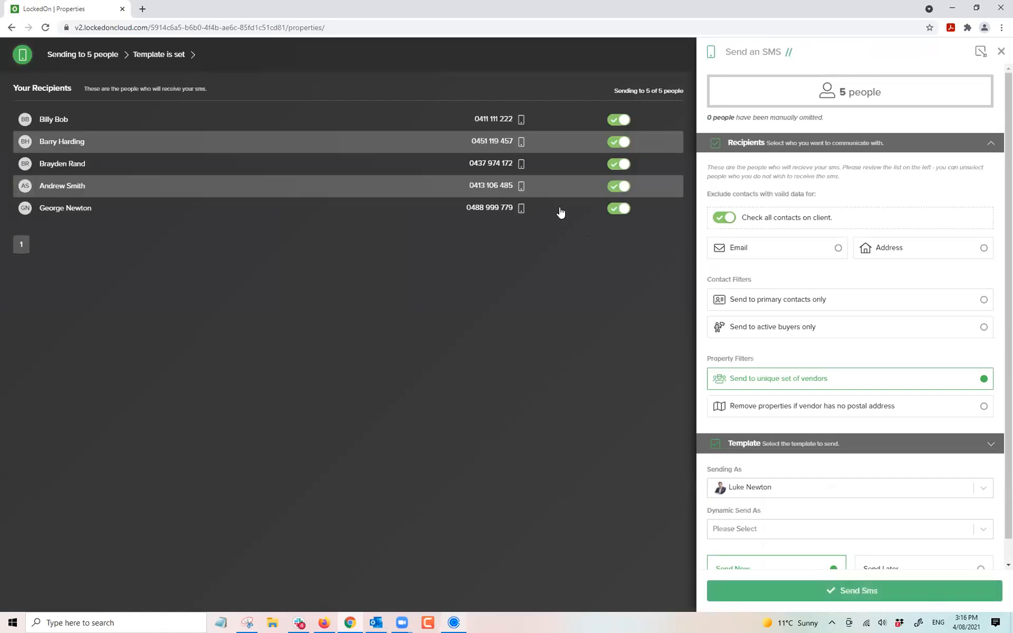
left_click(737, 444)
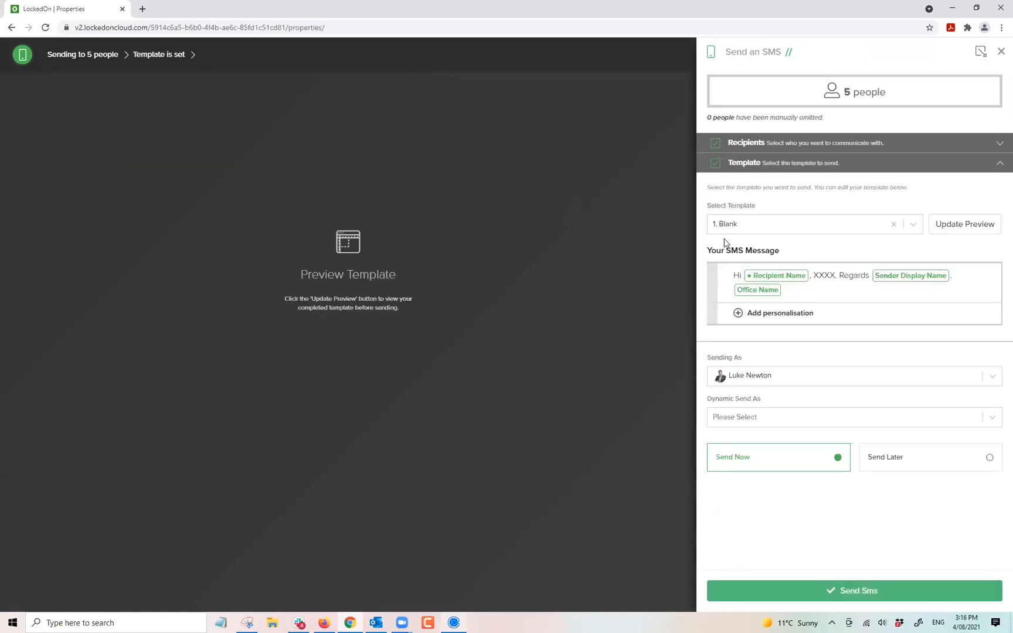
left_click(741, 223)
type("just")
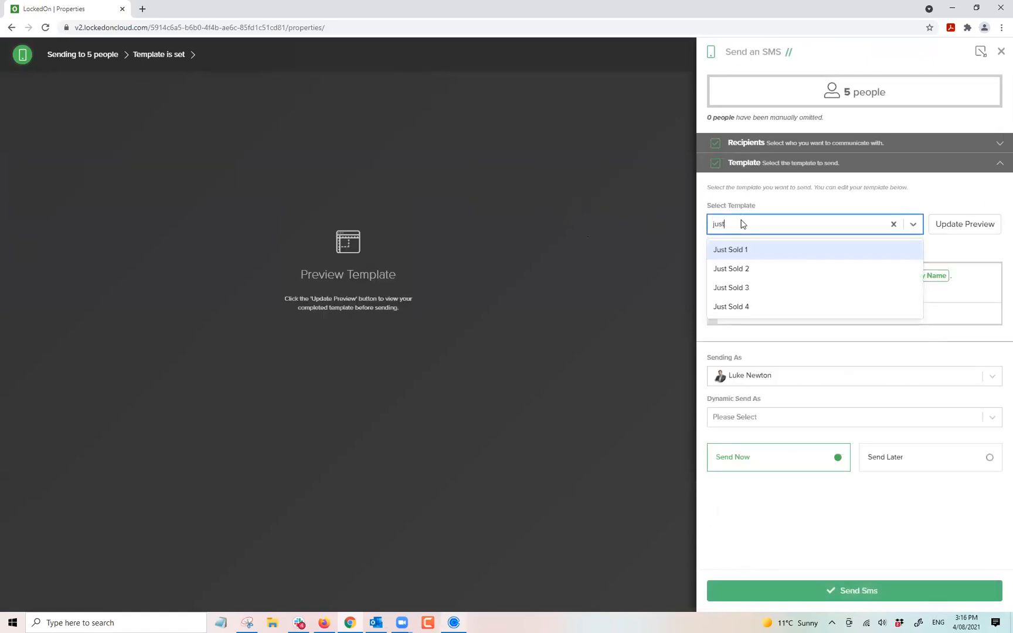
left_click(748, 250)
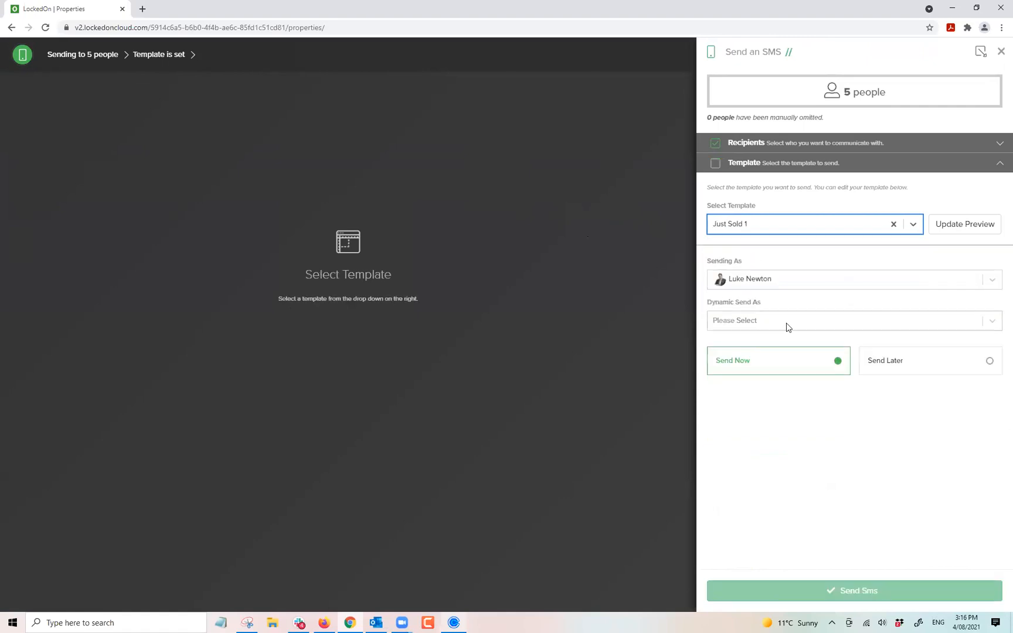
left_click(761, 303)
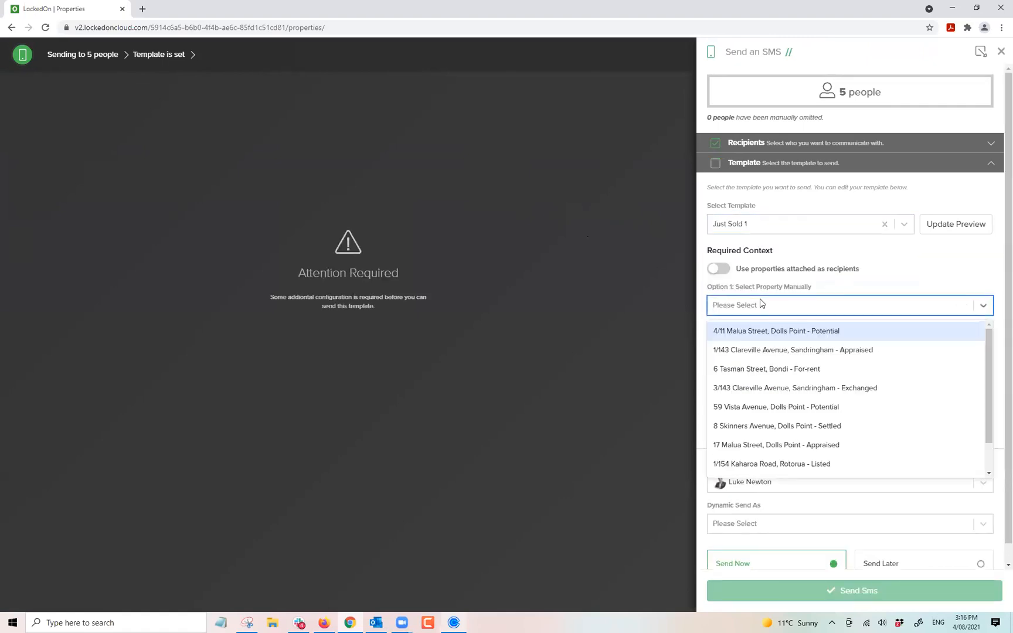
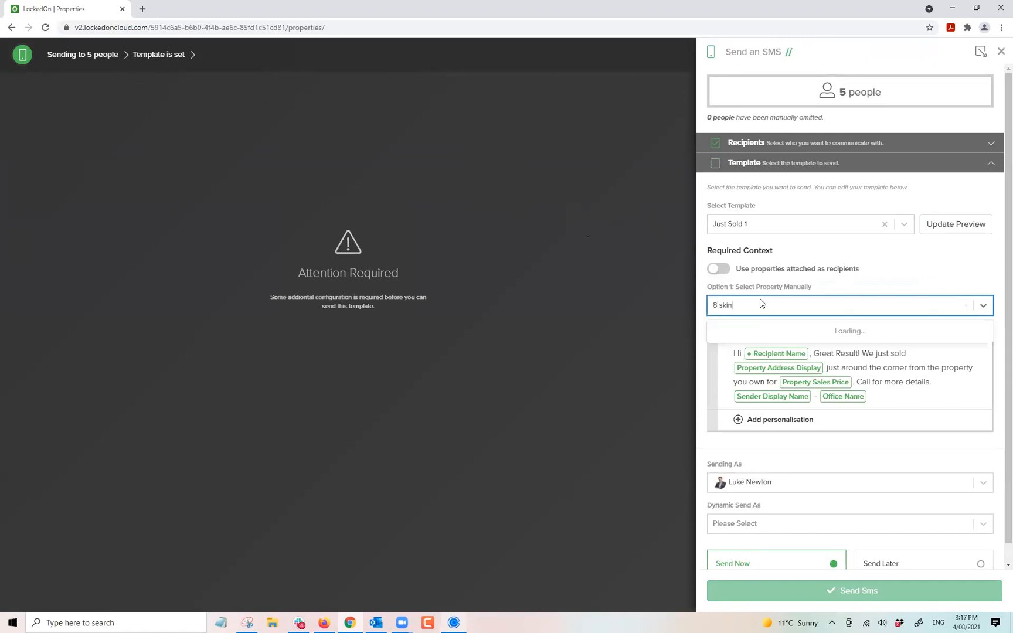
left_click(780, 351)
left_click(964, 224)
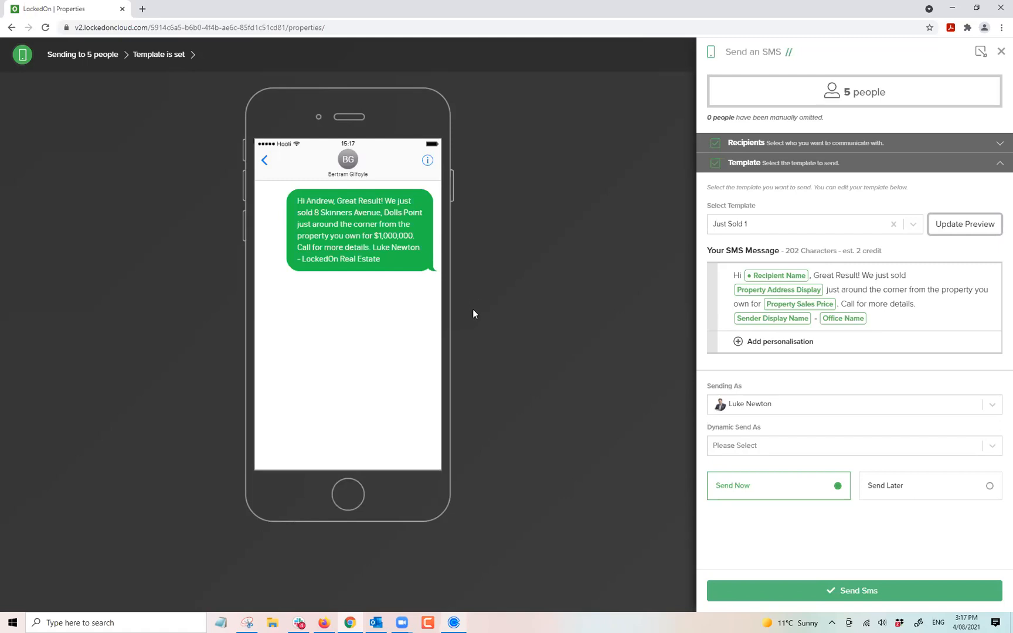
left_click(1000, 54)
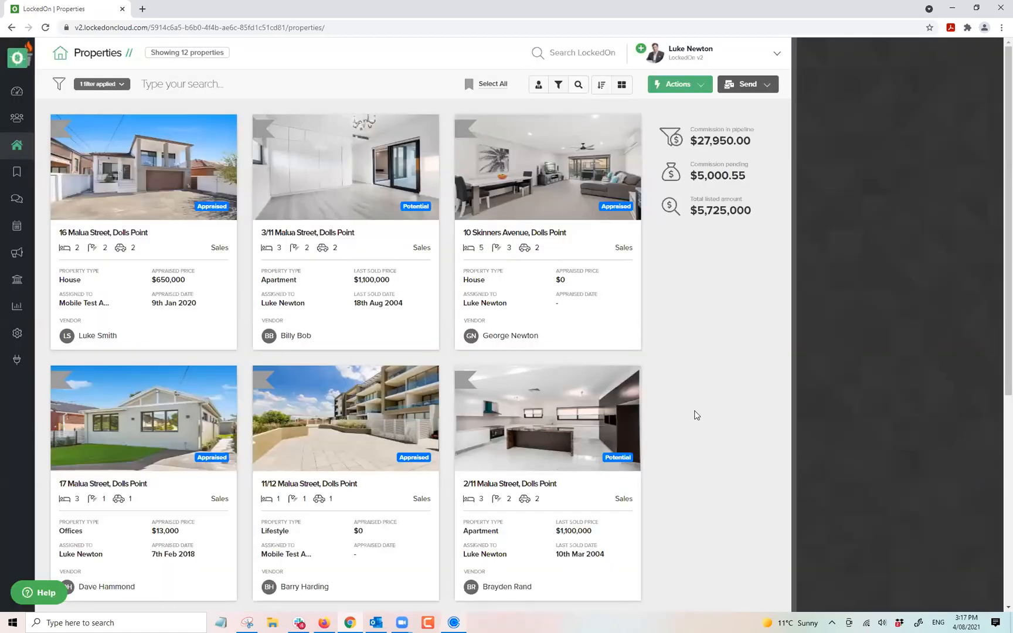
Review the Dashboard's appraisal, purchaser and vendor anniversaries and upcoming birthdays.
left_click(18, 94)
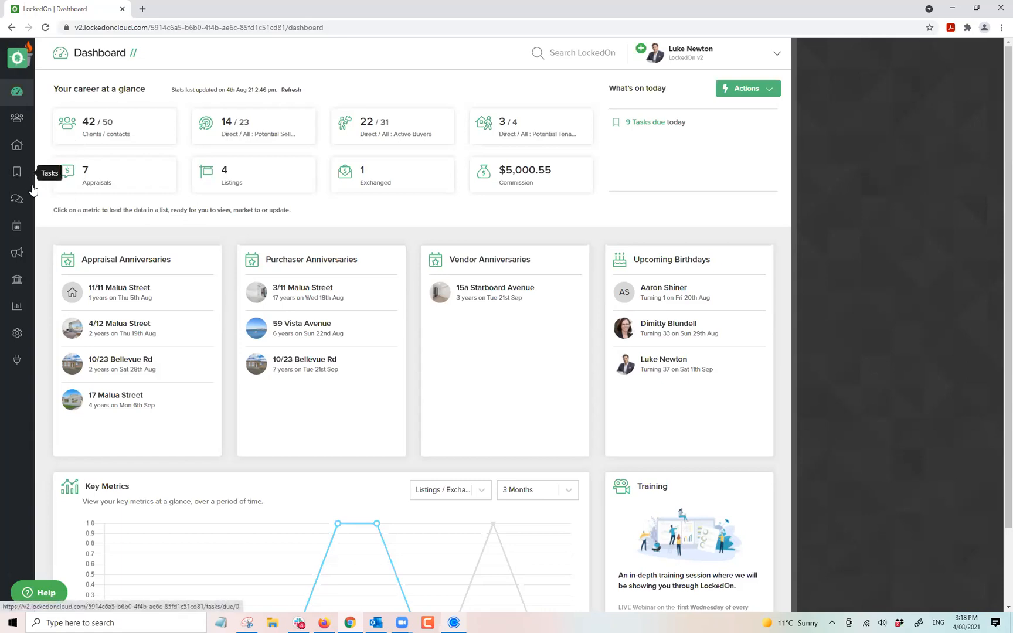
triple_click(247, 209)
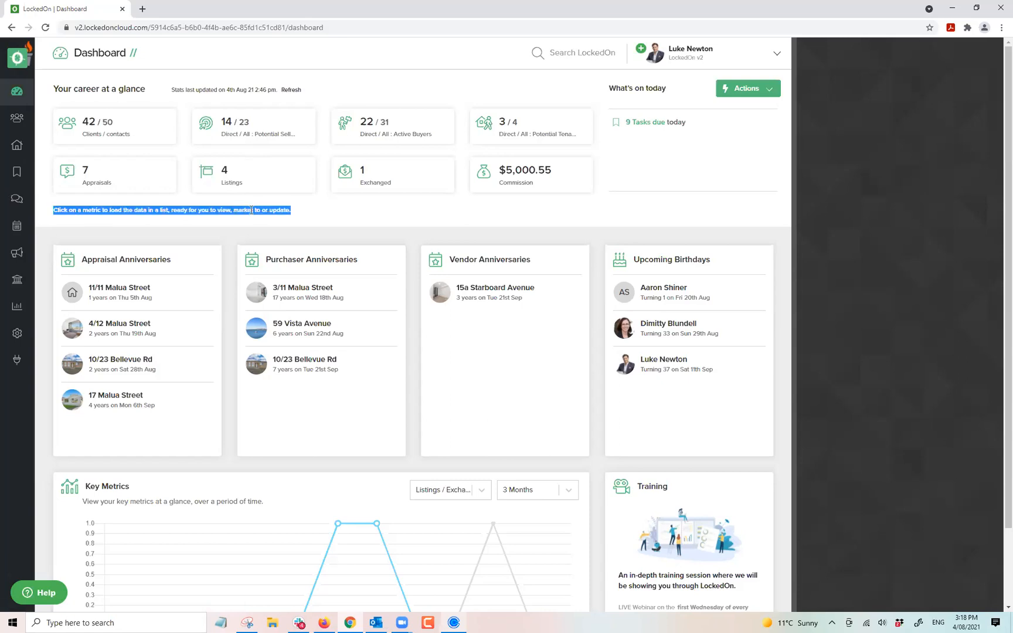
left_click(305, 212)
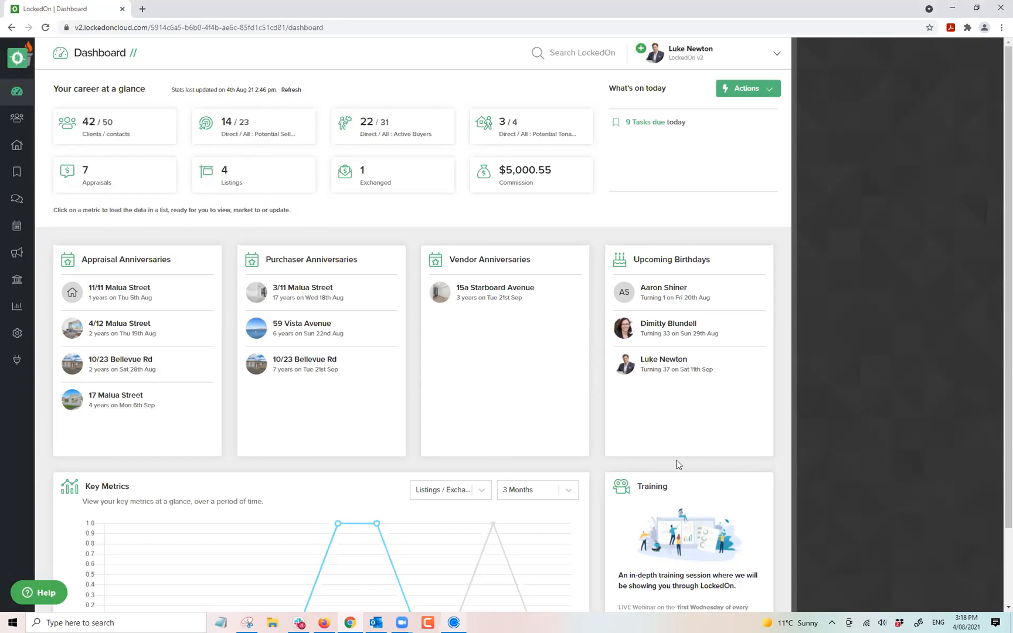
scroll(645, 445, "down", 3)
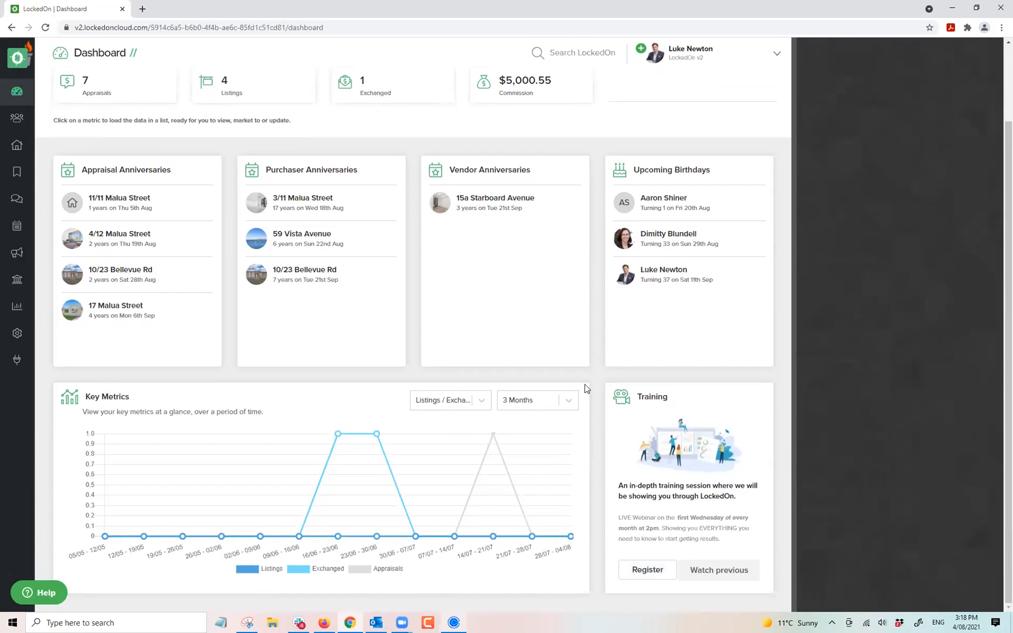
left_click_drag(588, 375, 591, 380)
scroll(590, 380, "up", 3)
left_click(593, 269)
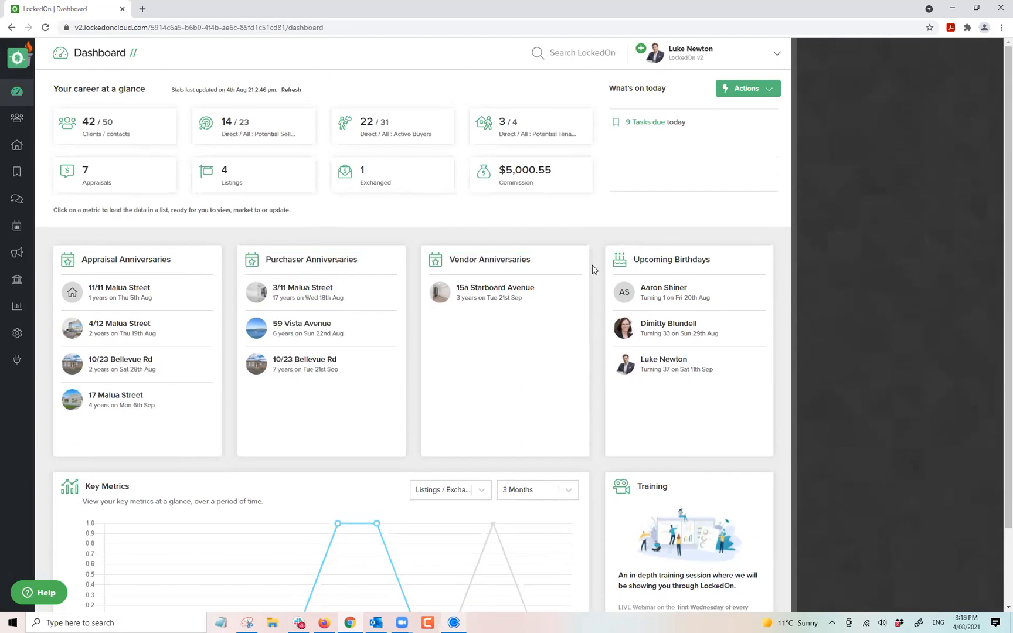